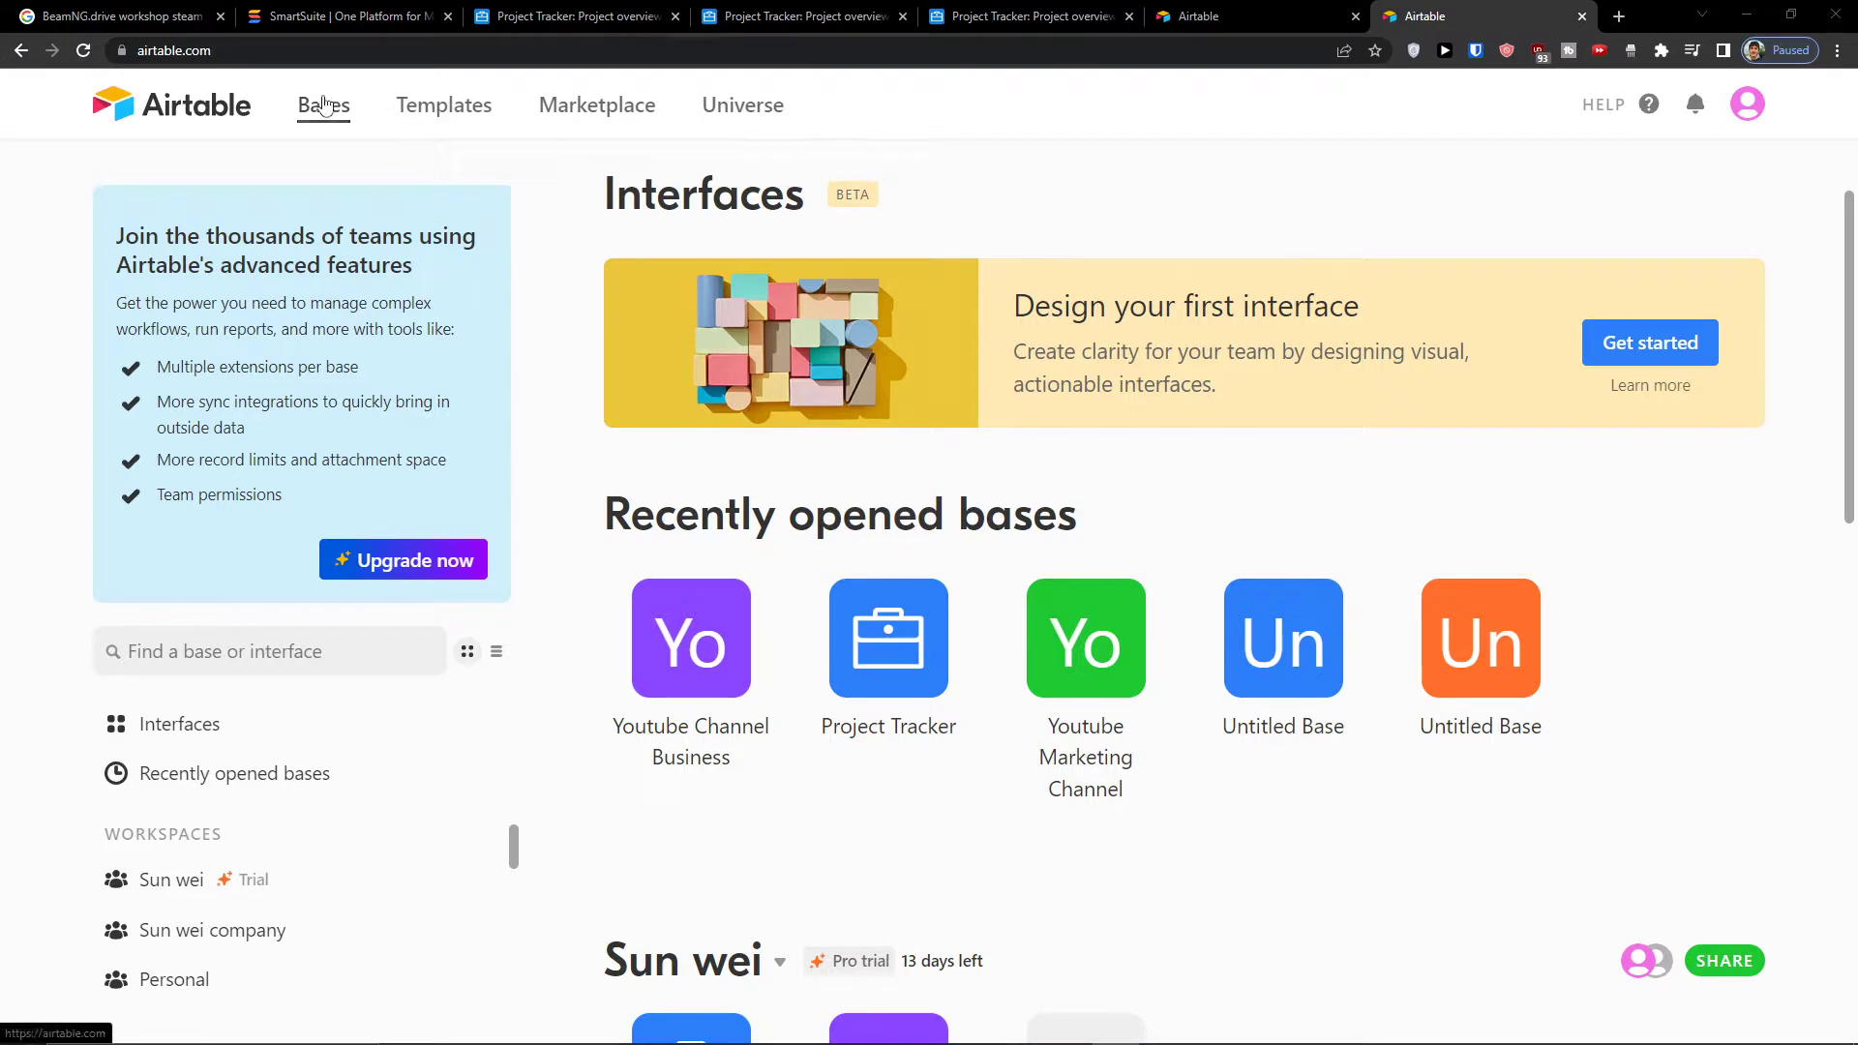
- Open Templates from the top nav in a new tab and switch to the Templates - Airtable tab
{"action": "middle_click", "coordinate": [426, 108]}
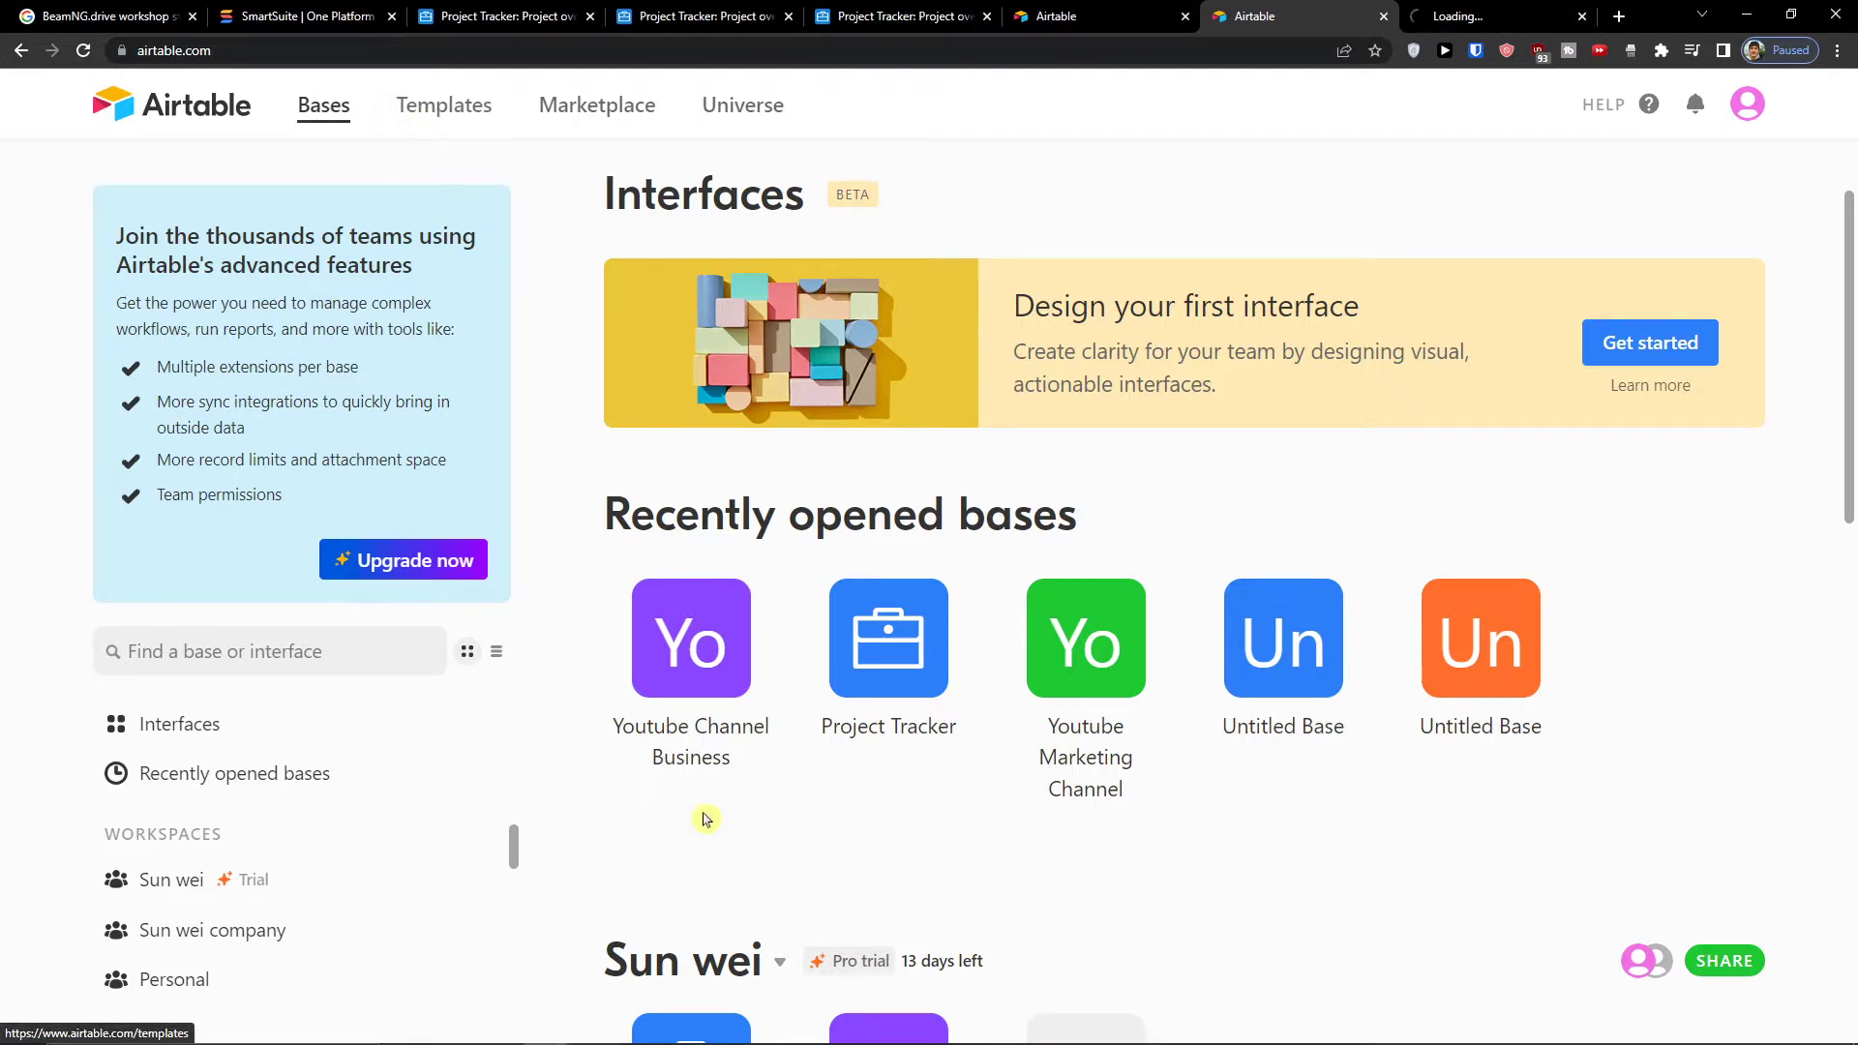
{"action": "scroll", "coordinate": [702, 818], "scroll_direction": "down", "scroll_amount": 5}
{"action": "scroll", "coordinate": [726, 691], "scroll_direction": "down", "scroll_amount": 5}
{"action": "scroll", "coordinate": [656, 735], "scroll_direction": "up", "scroll_amount": 4}
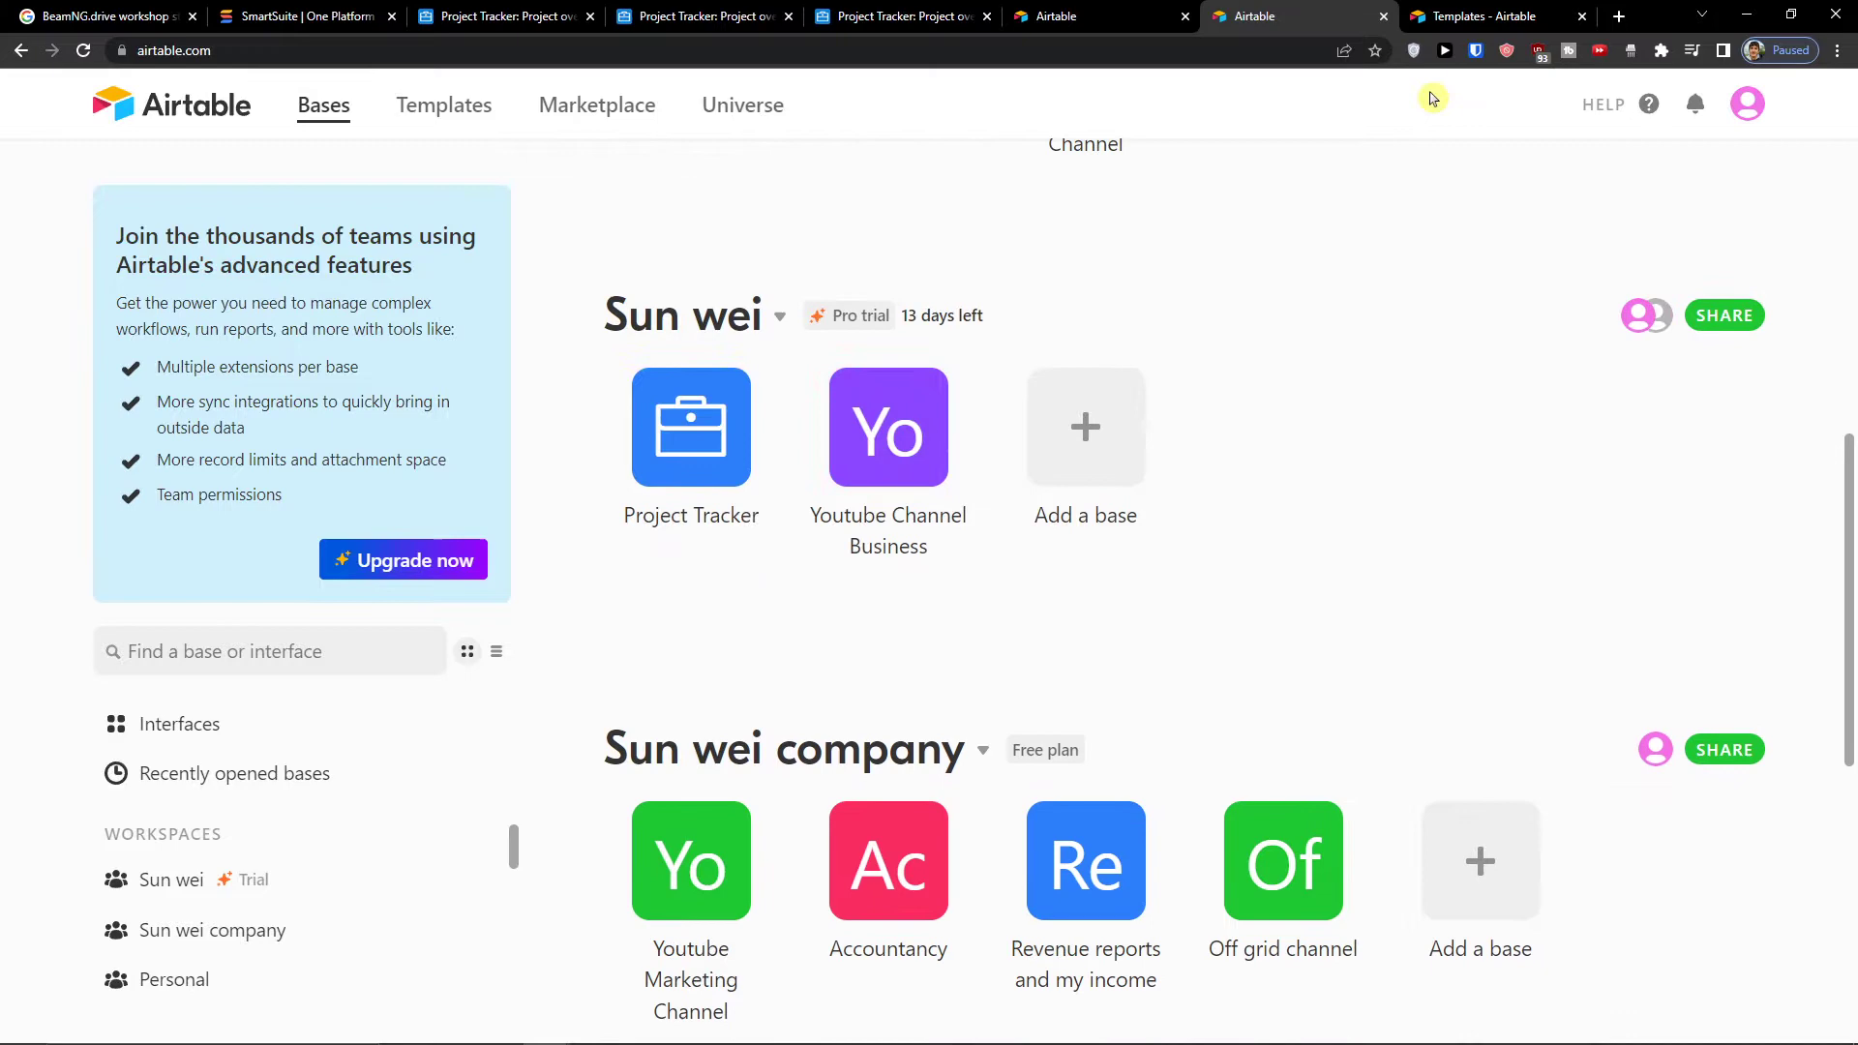
{"action": "left_click", "coordinate": [1481, 15]}
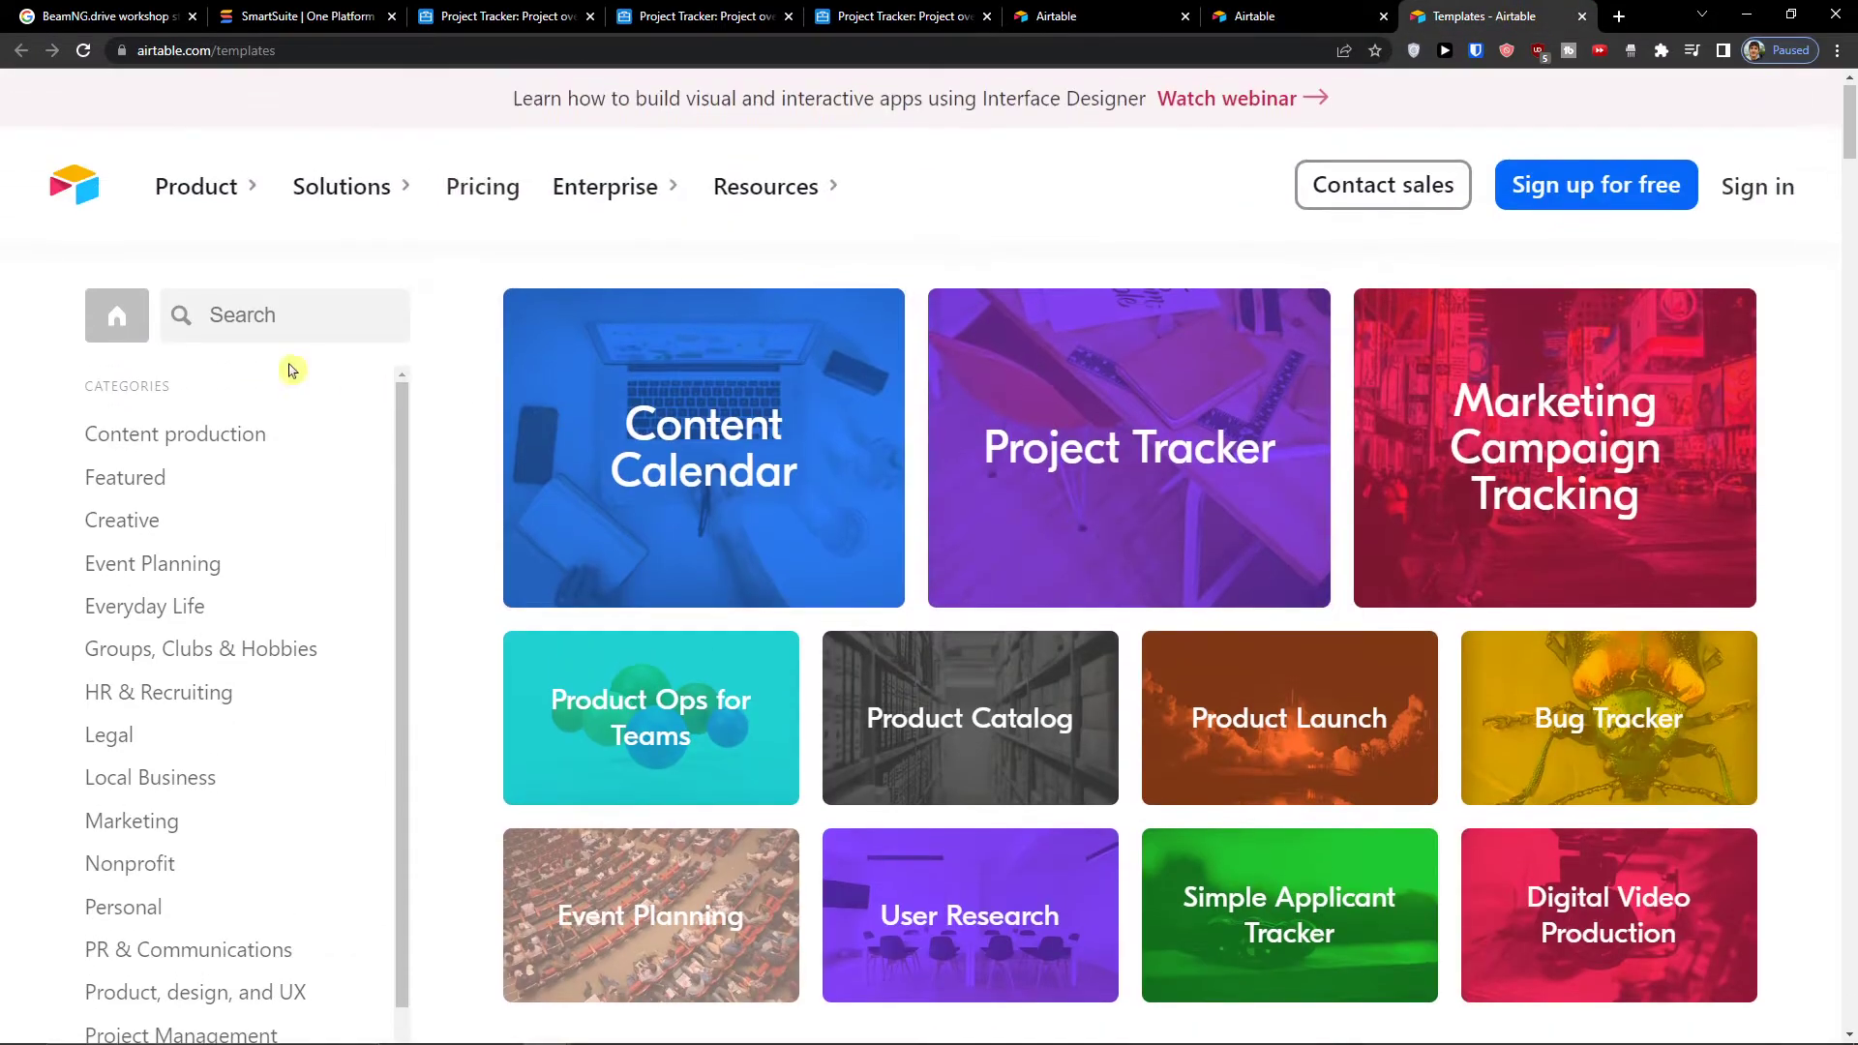
- Search the templates for 'crm' and open the Sales CRM template from the 10 results
{"action": "left_click", "coordinate": [229, 327]}
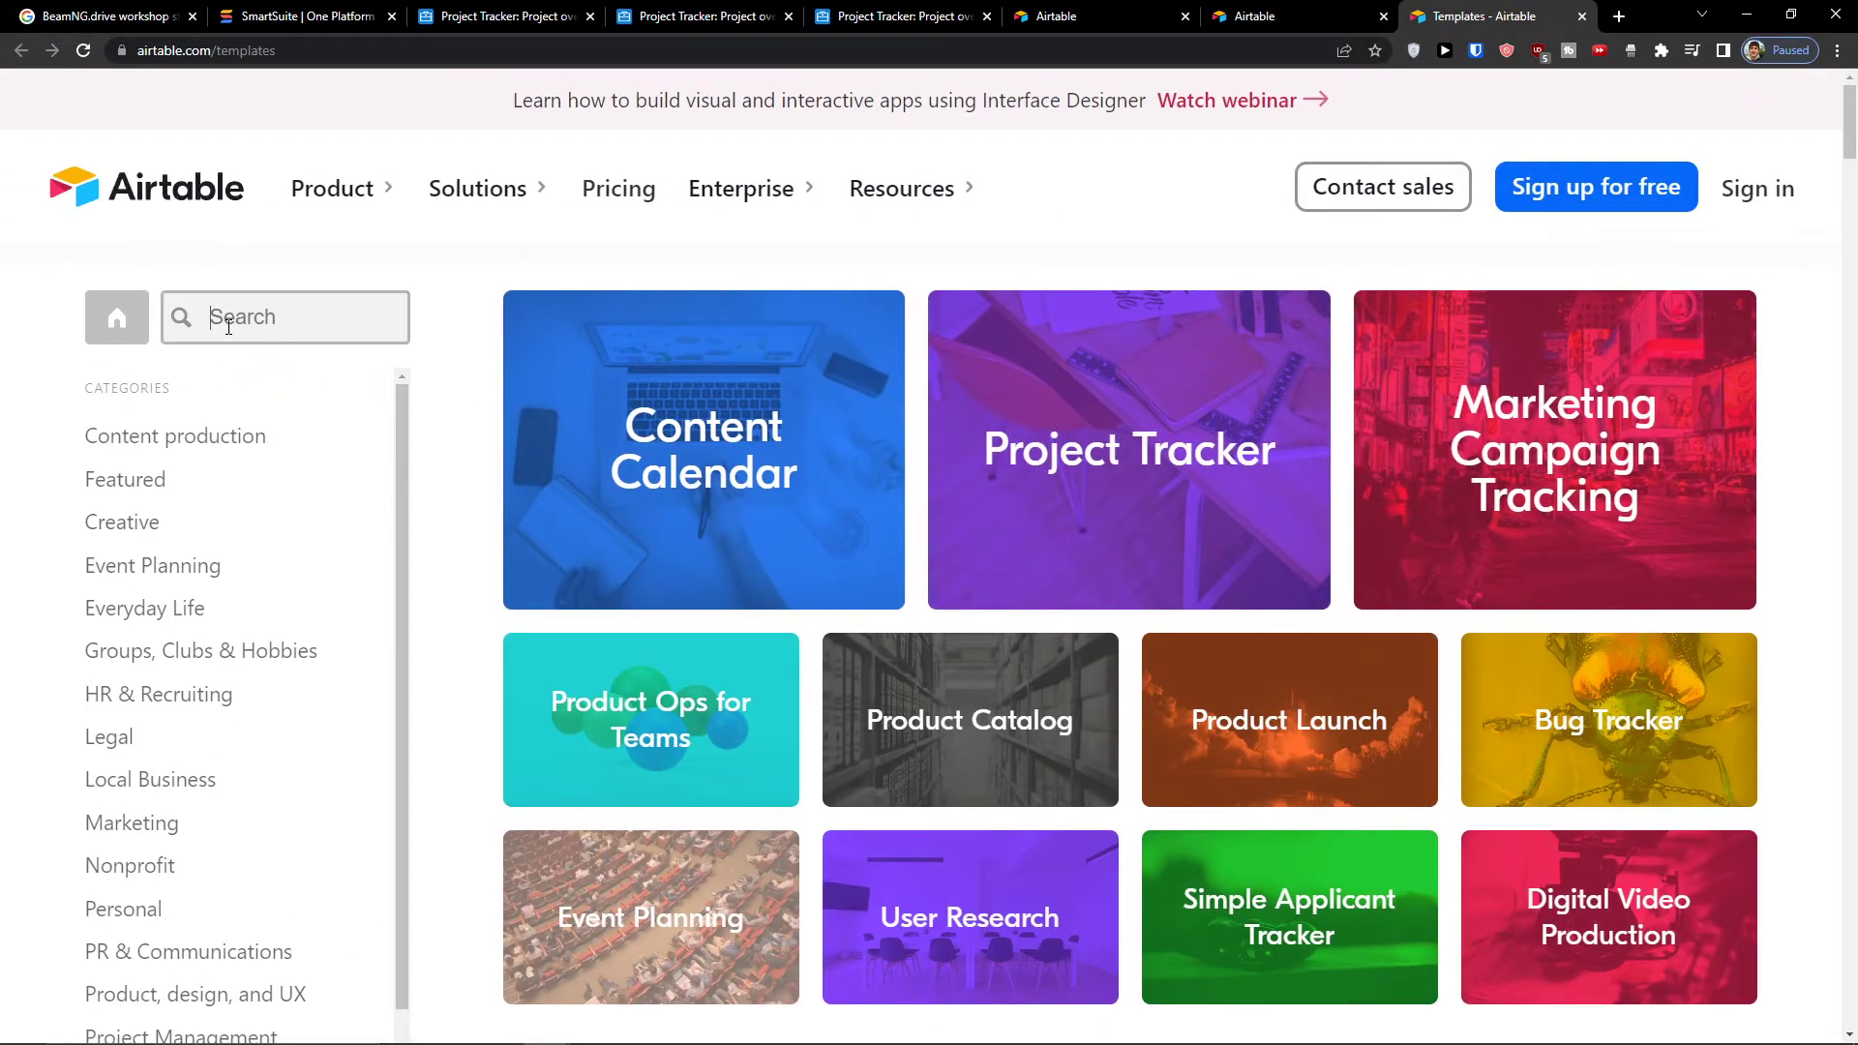
{"action": "type", "text": "crm"}
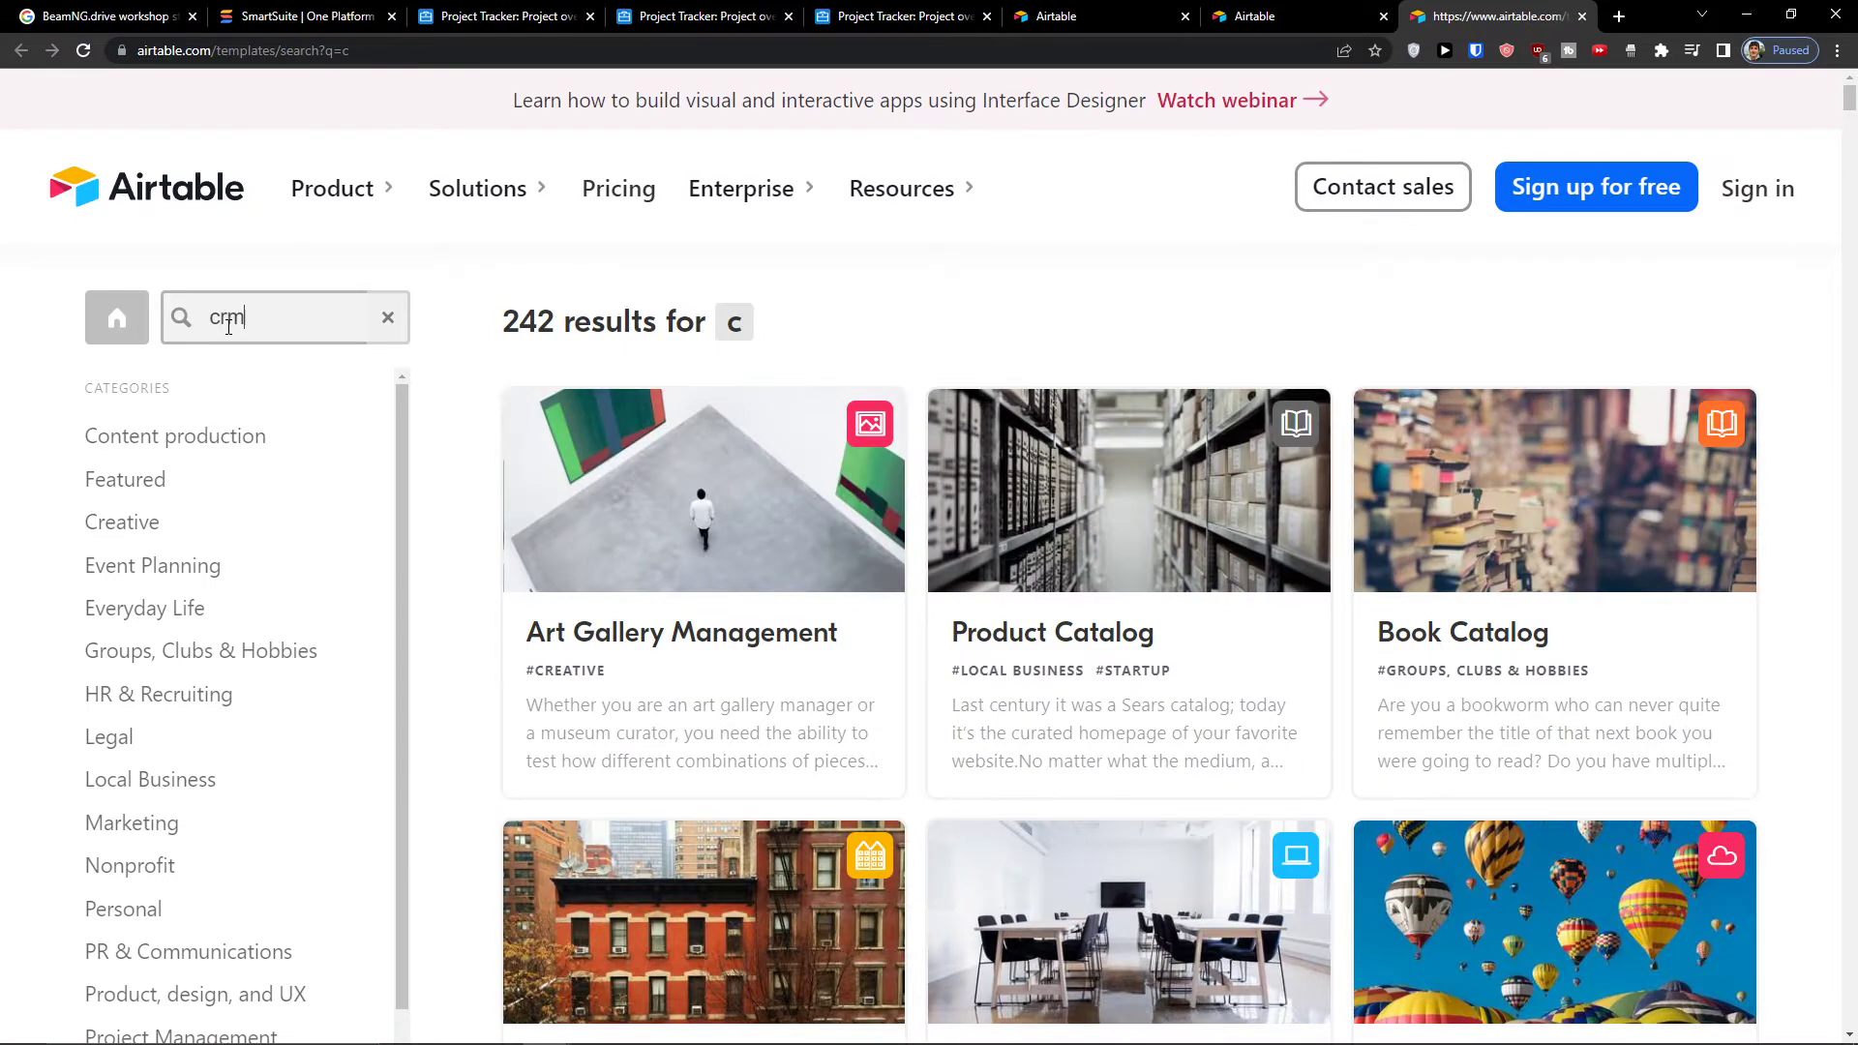
{"action": "scroll", "coordinate": [1588, 835], "scroll_direction": "down", "scroll_amount": 9}
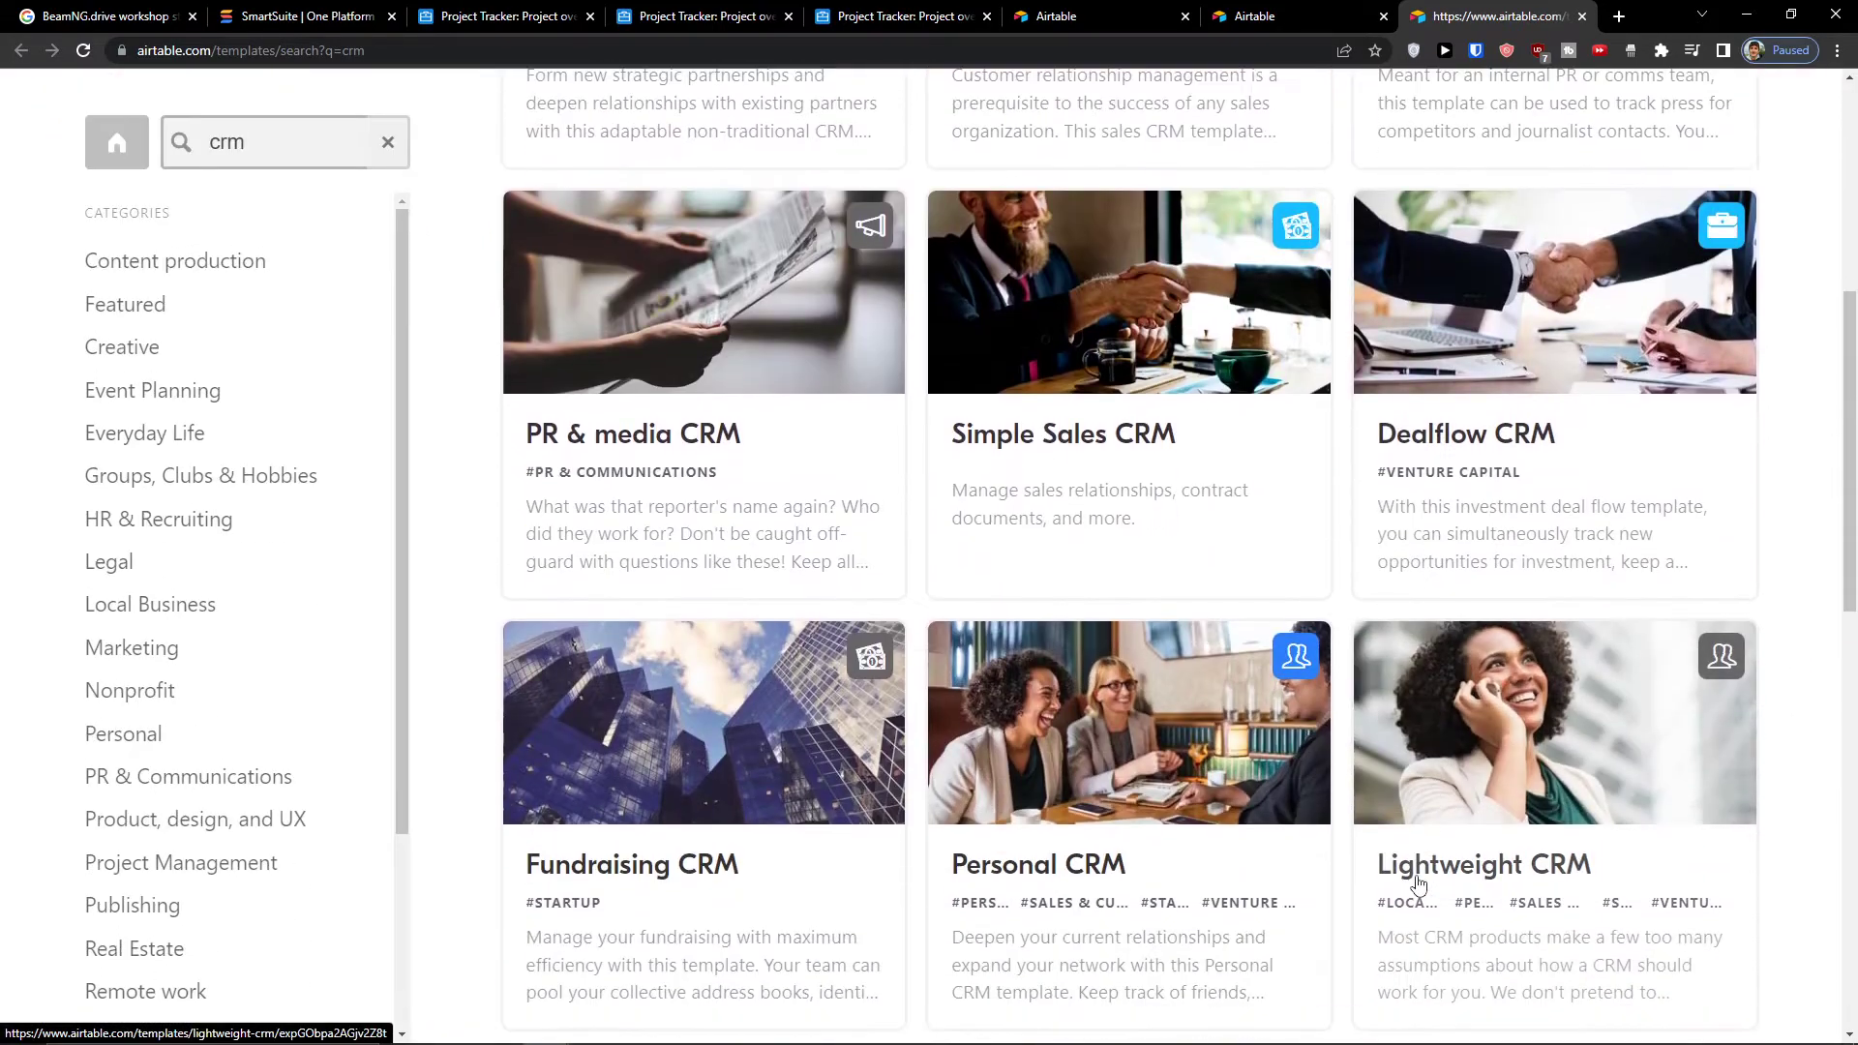
{"action": "scroll", "coordinate": [1414, 882], "scroll_direction": "up", "scroll_amount": 9}
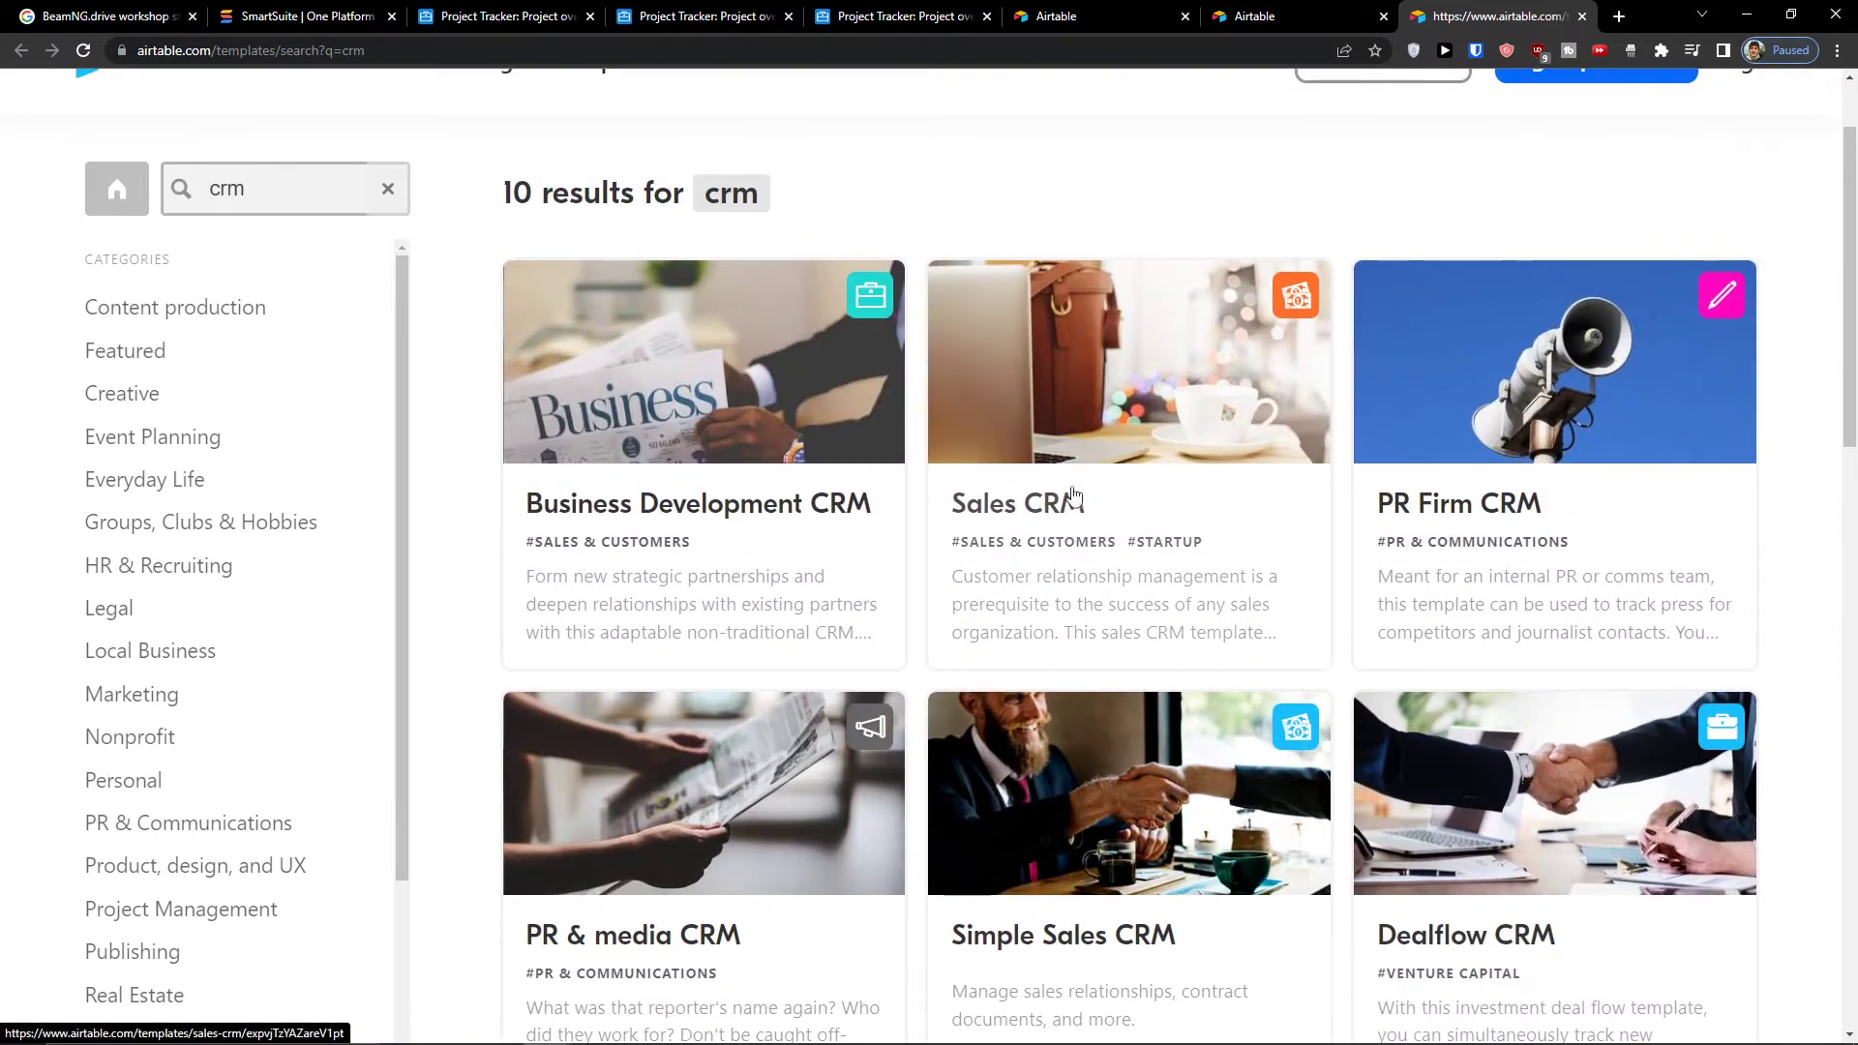
{"action": "scroll", "coordinate": [1065, 542], "scroll_direction": "down", "scroll_amount": 2}
{"action": "scroll", "coordinate": [1054, 619], "scroll_direction": "down", "scroll_amount": 5}
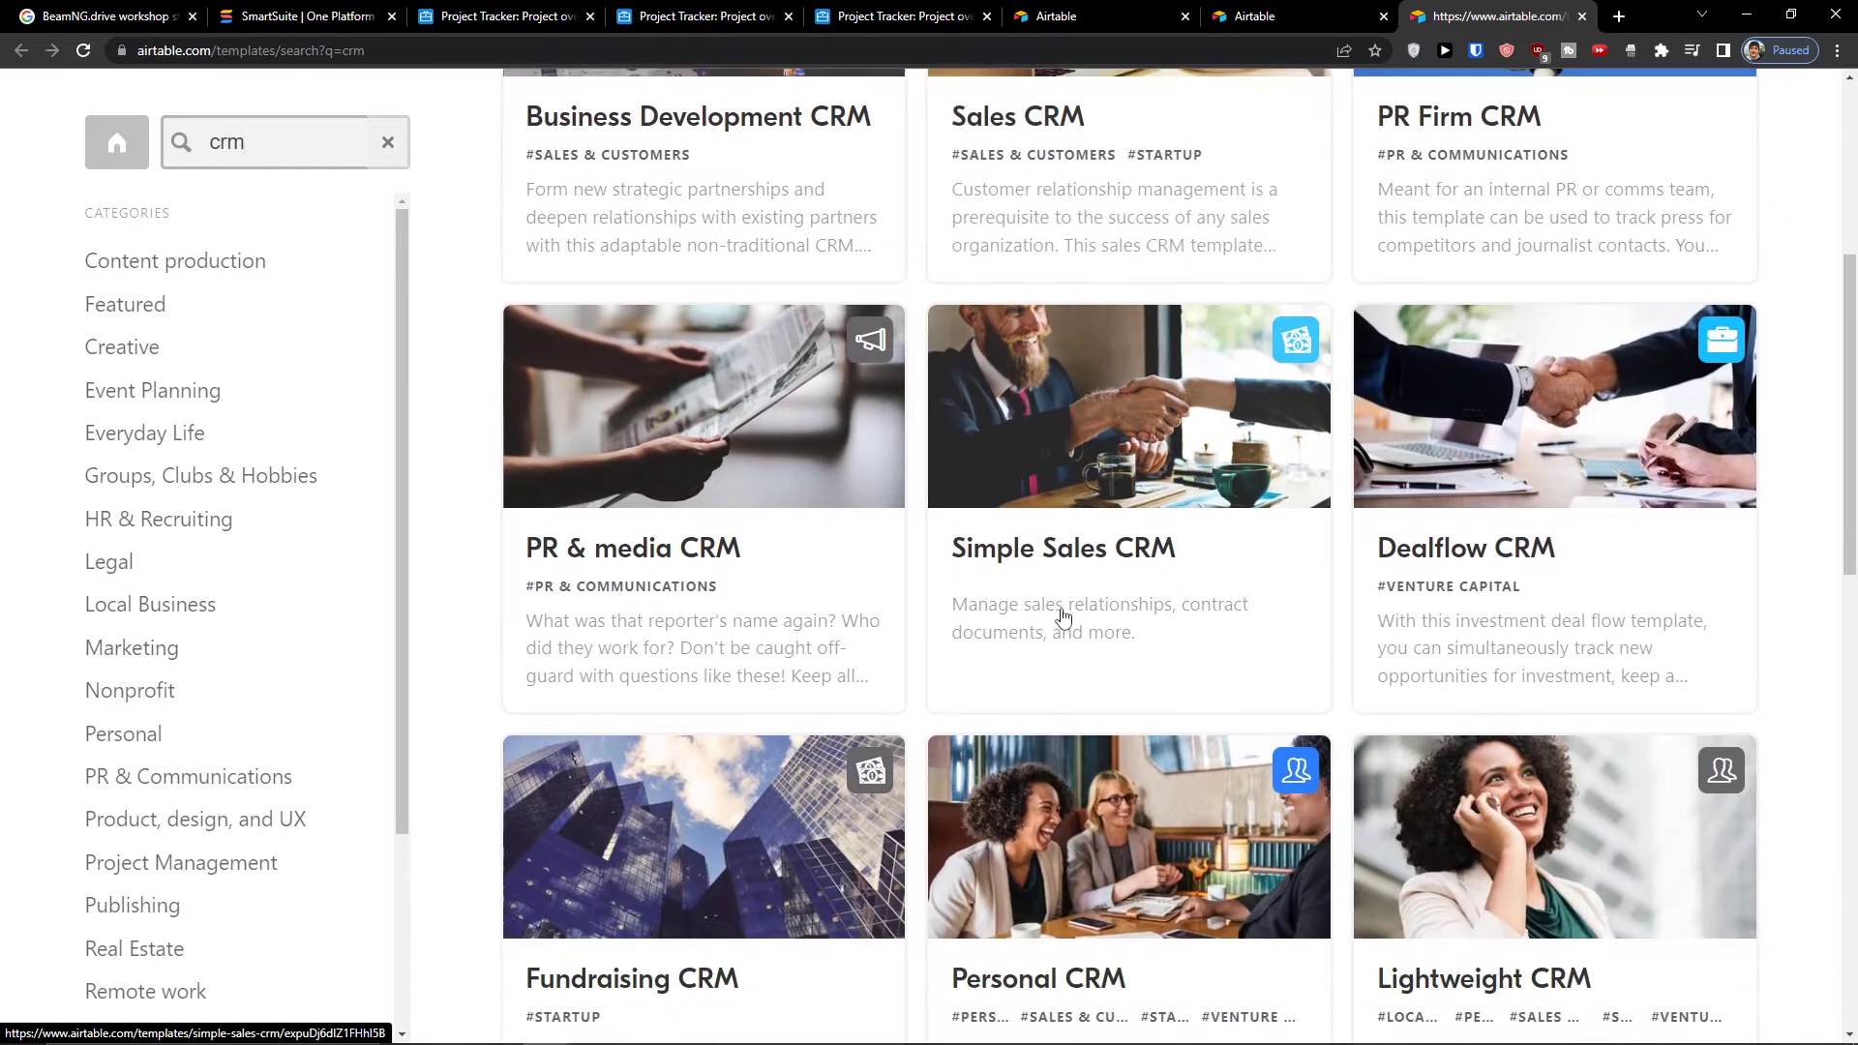
{"action": "scroll", "coordinate": [1064, 638], "scroll_direction": "down", "scroll_amount": 2}
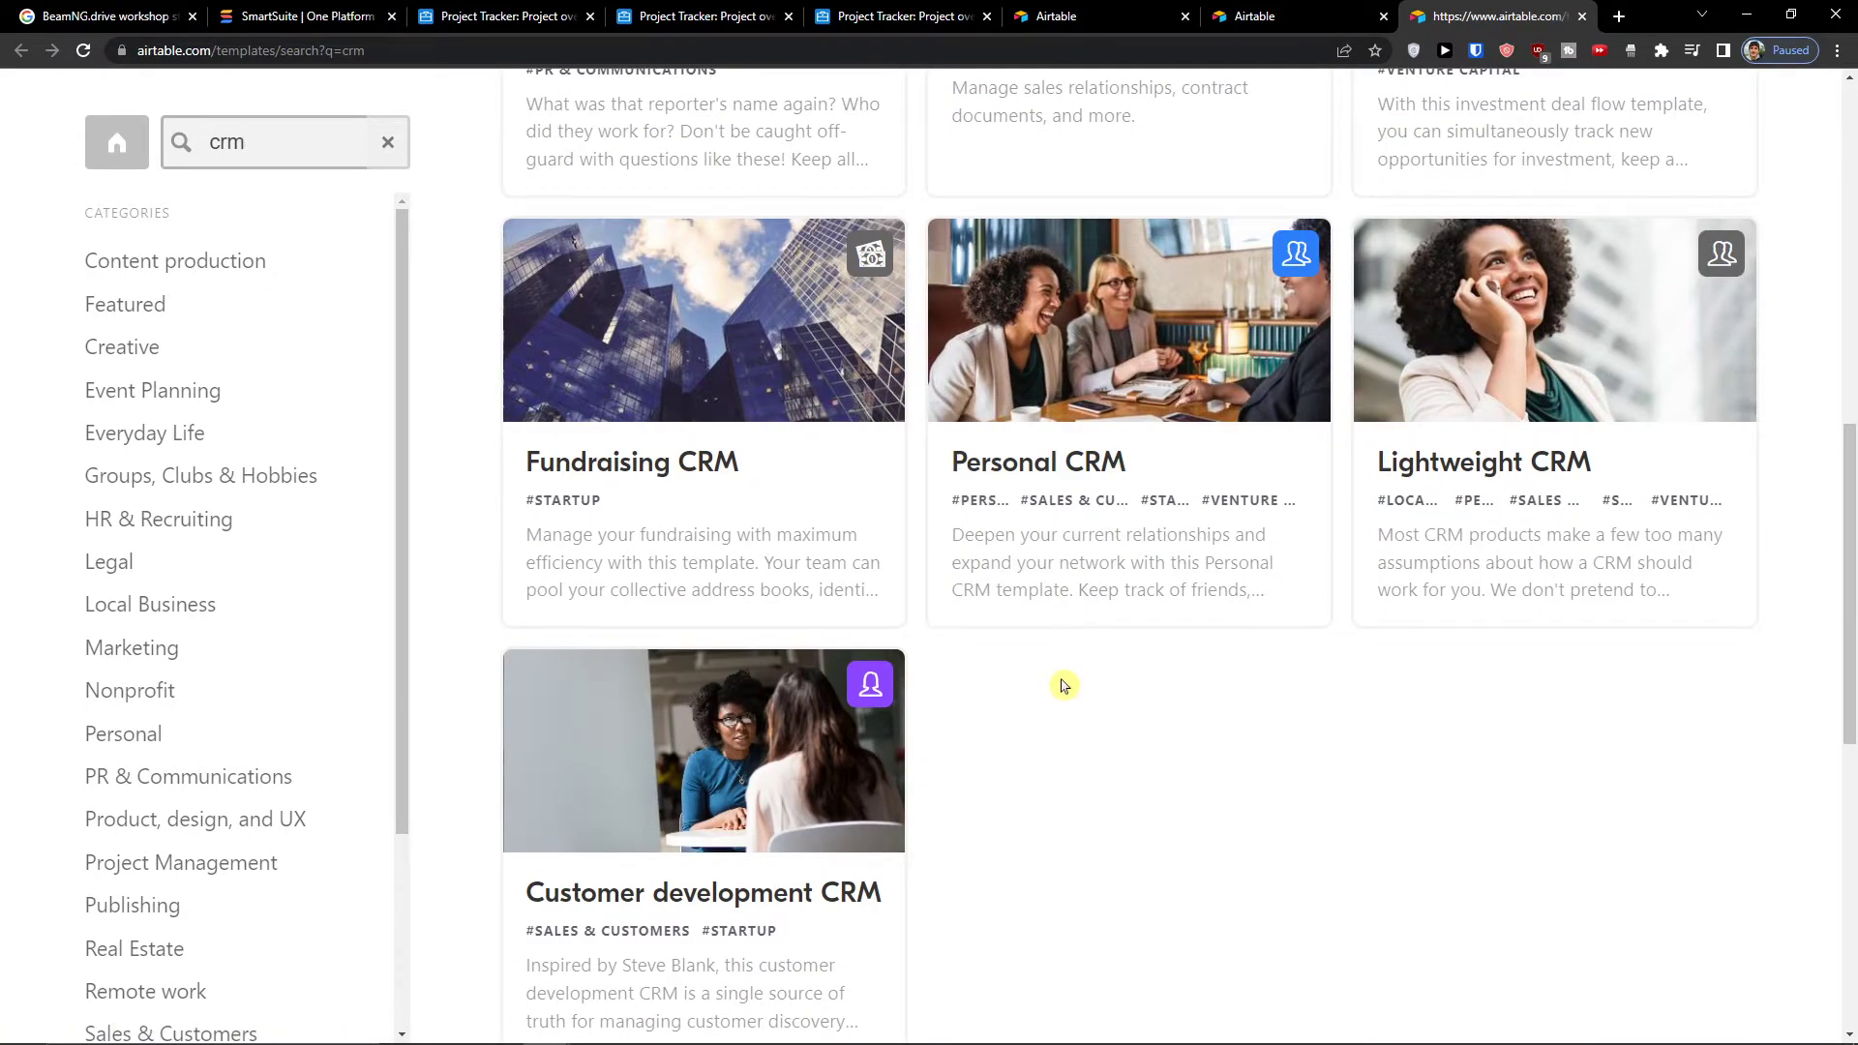
{"action": "scroll", "coordinate": [1065, 685], "scroll_direction": "down", "scroll_amount": 1}
{"action": "scroll", "coordinate": [1066, 687], "scroll_direction": "up", "scroll_amount": 6}
{"action": "scroll", "coordinate": [1067, 689], "scroll_direction": "up", "scroll_amount": 4}
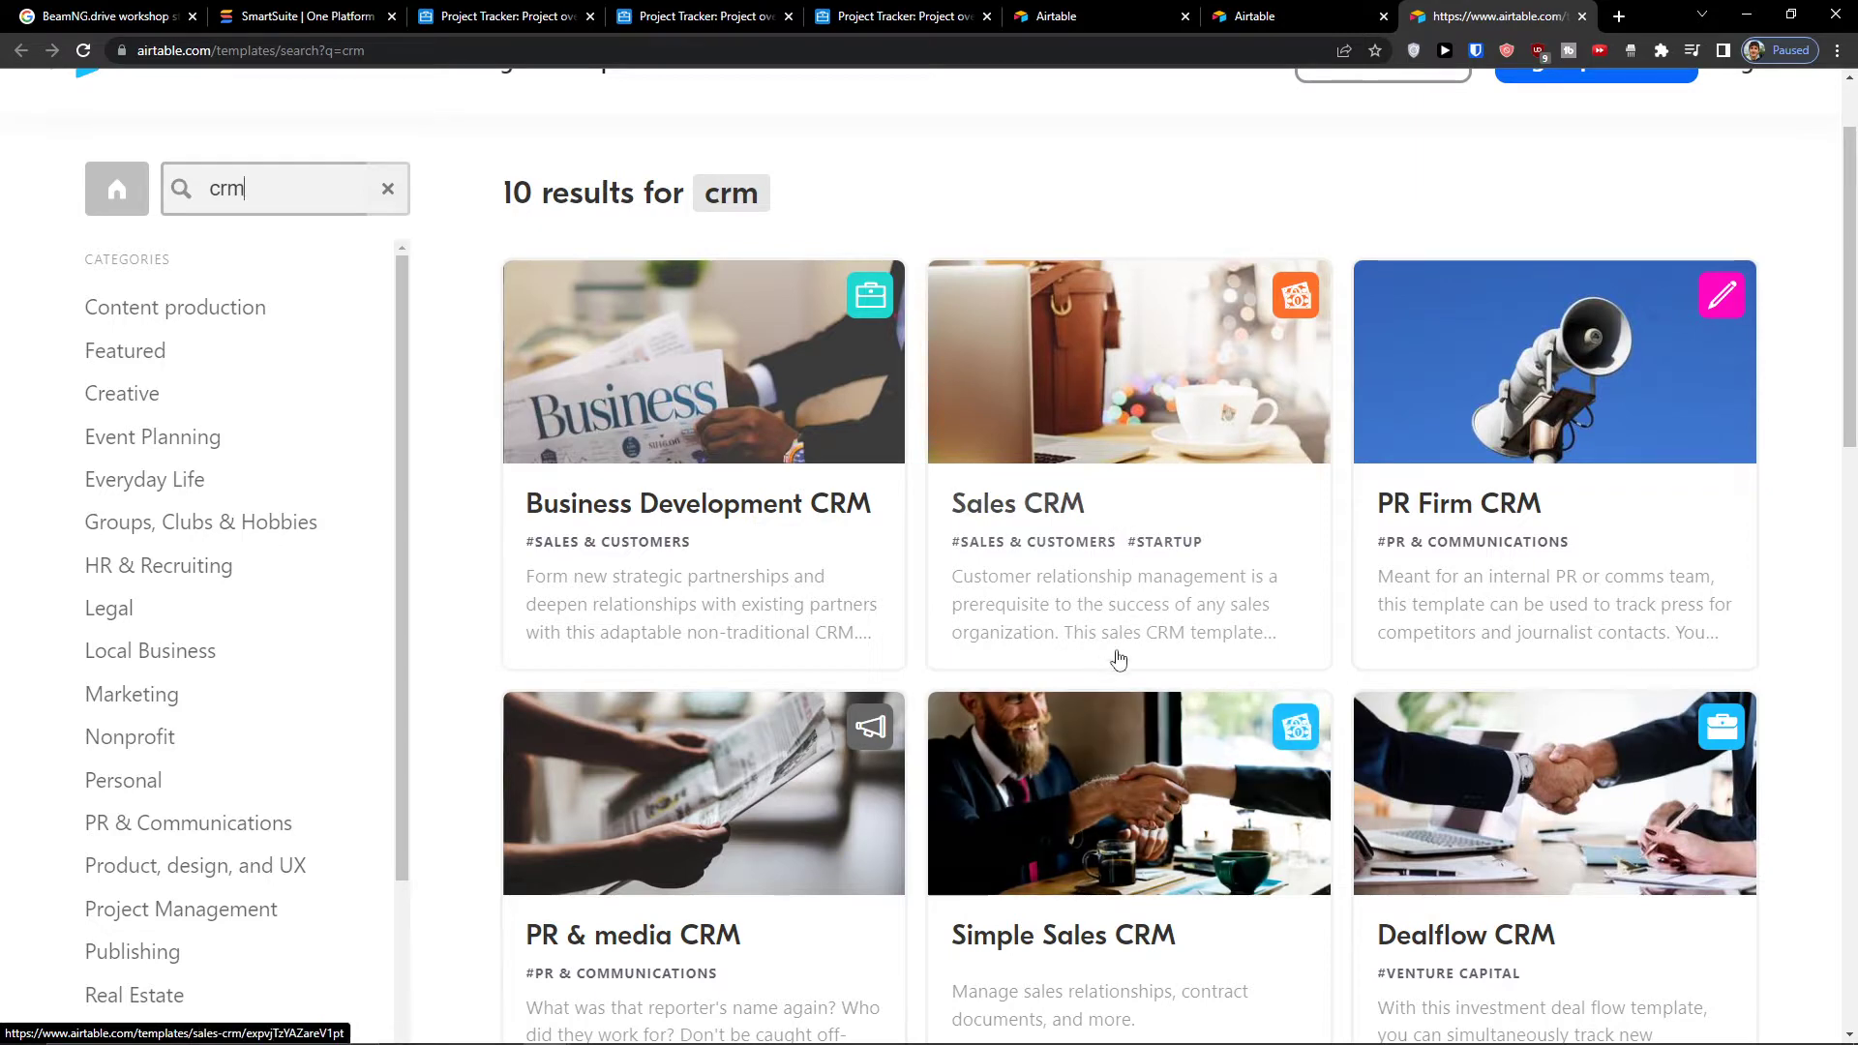
{"action": "left_click", "coordinate": [1083, 414]}
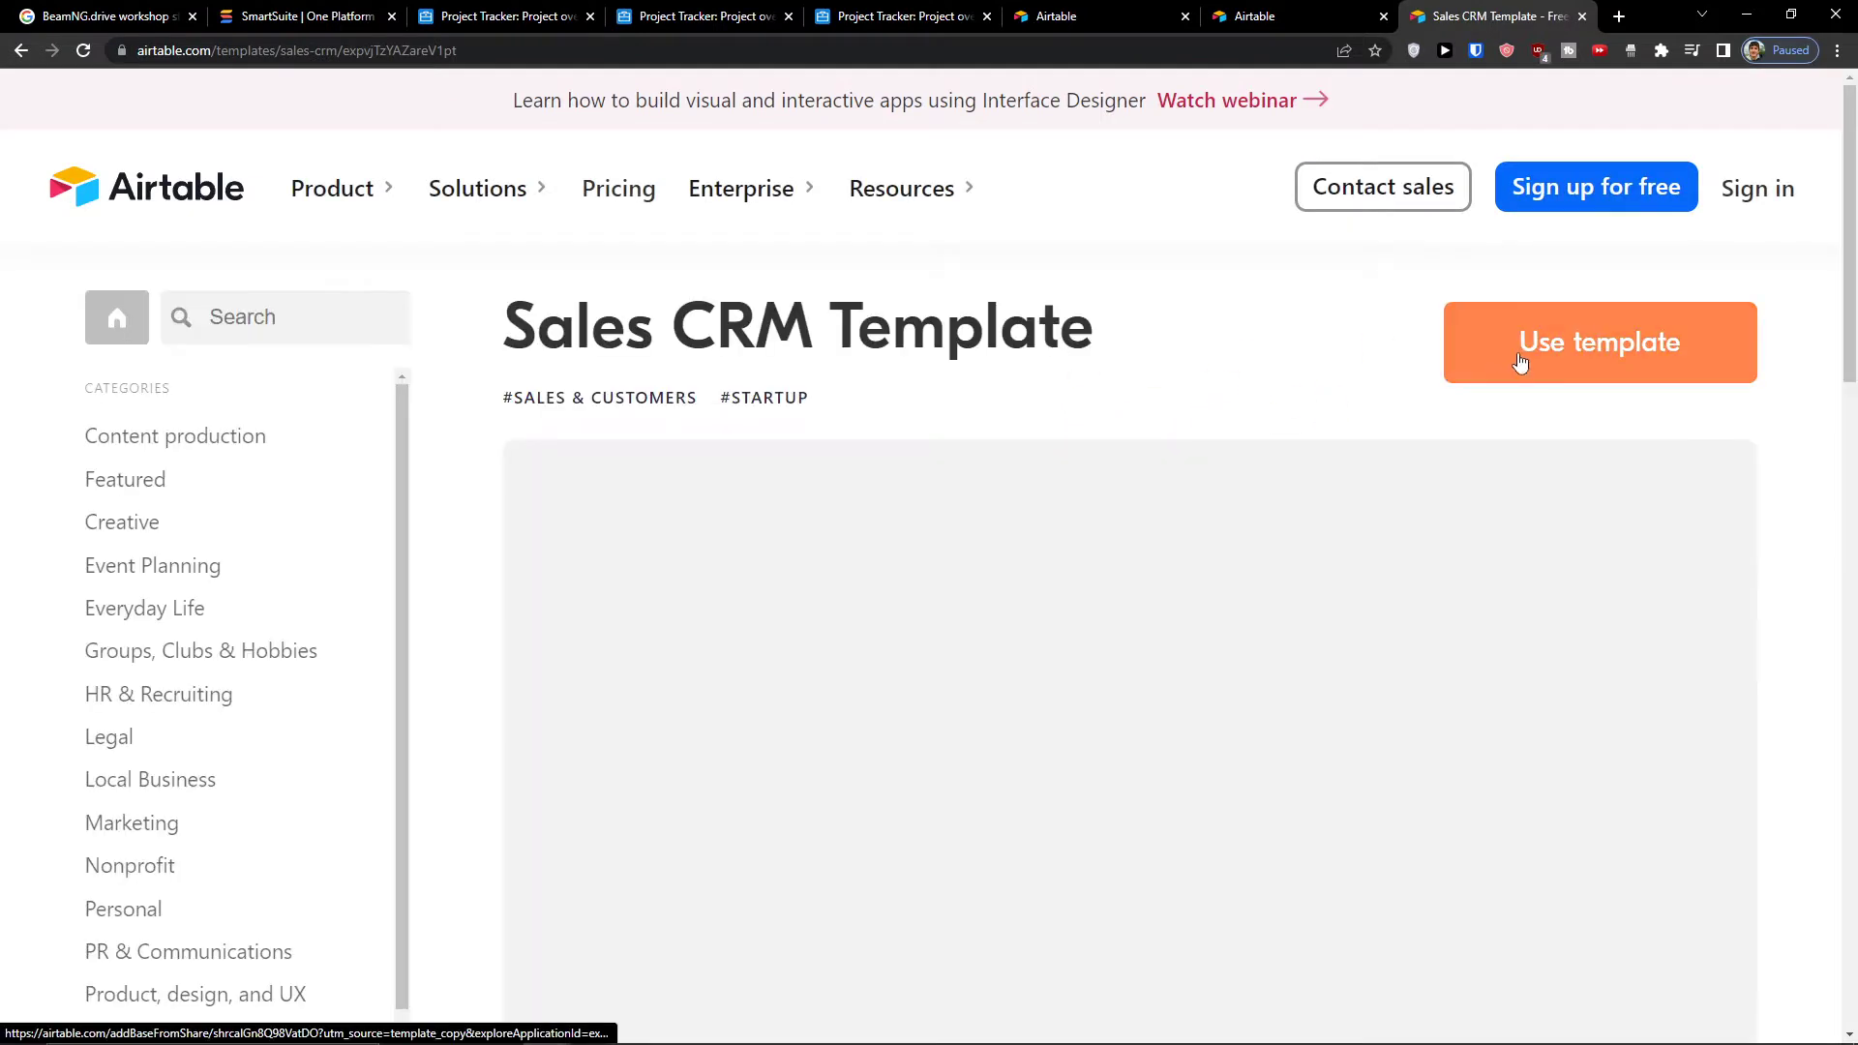
- Add the Sales CRM template as a new base in the Pro trial workspace
{"action": "left_click", "coordinate": [1522, 360]}
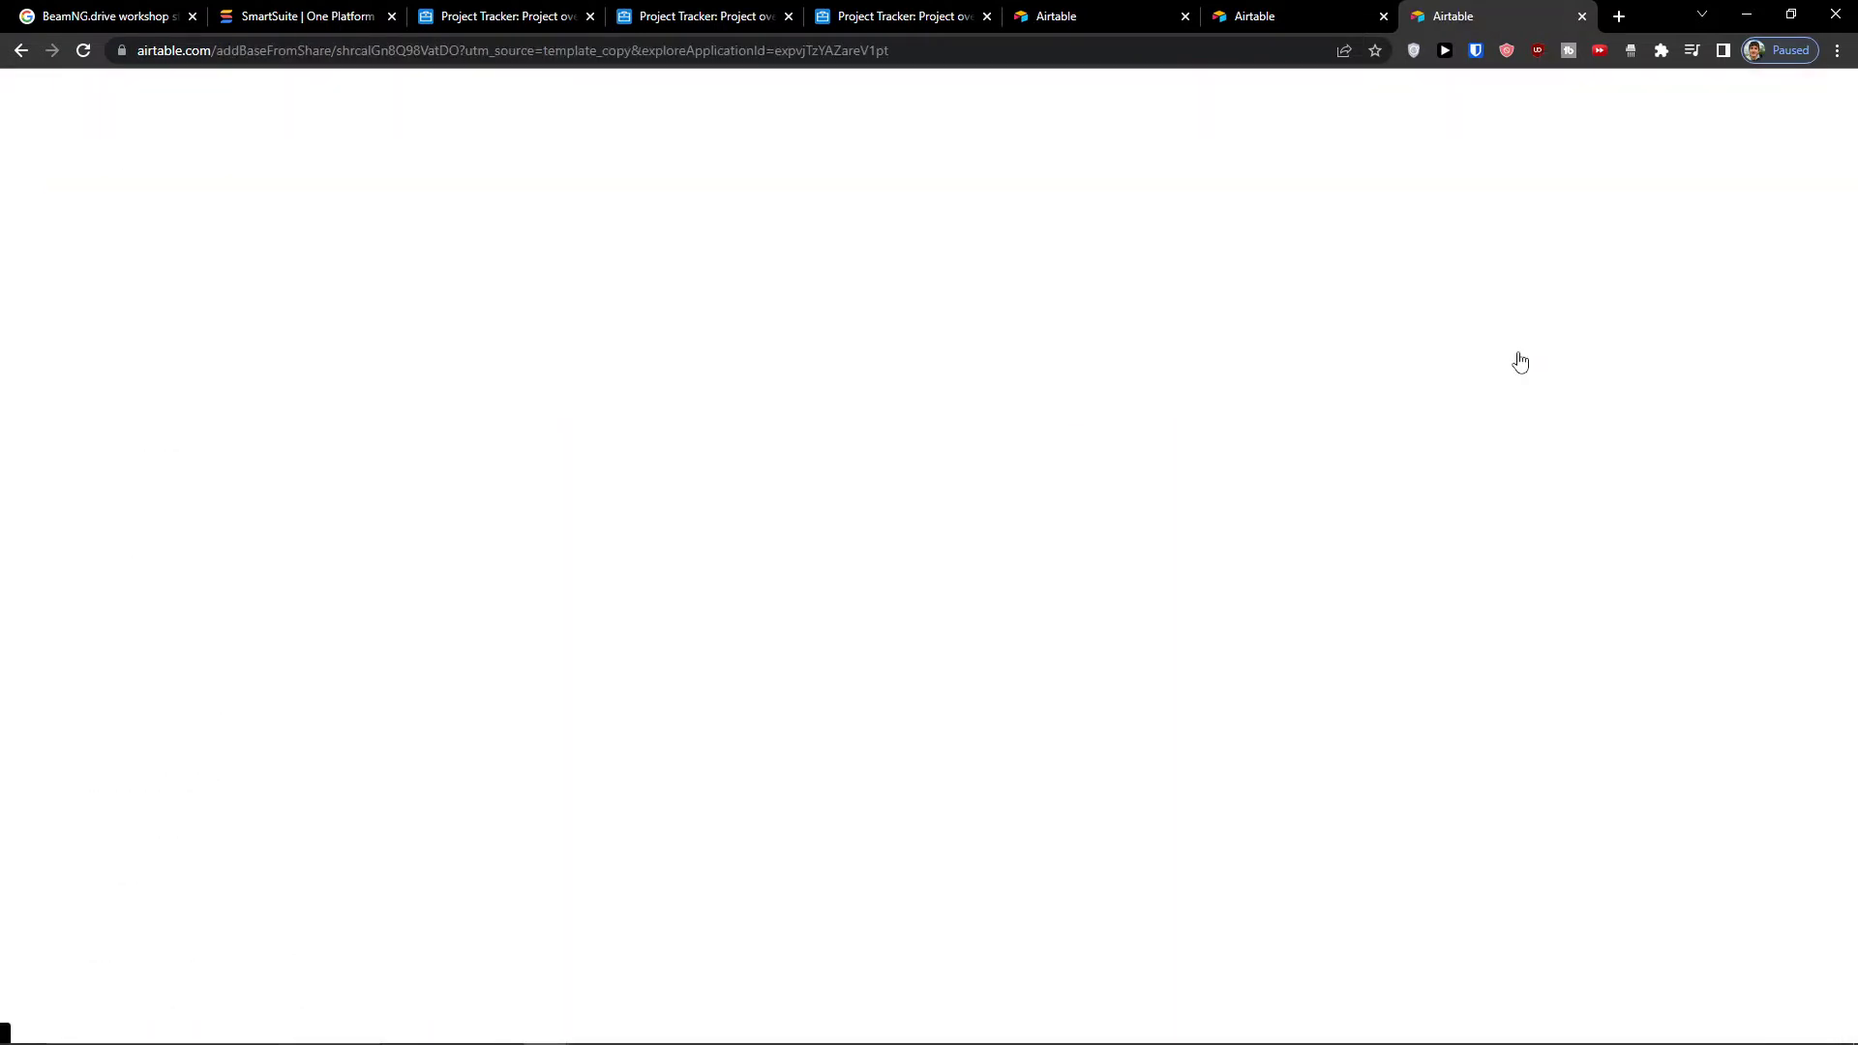
{"action": "left_click", "coordinate": [795, 593]}
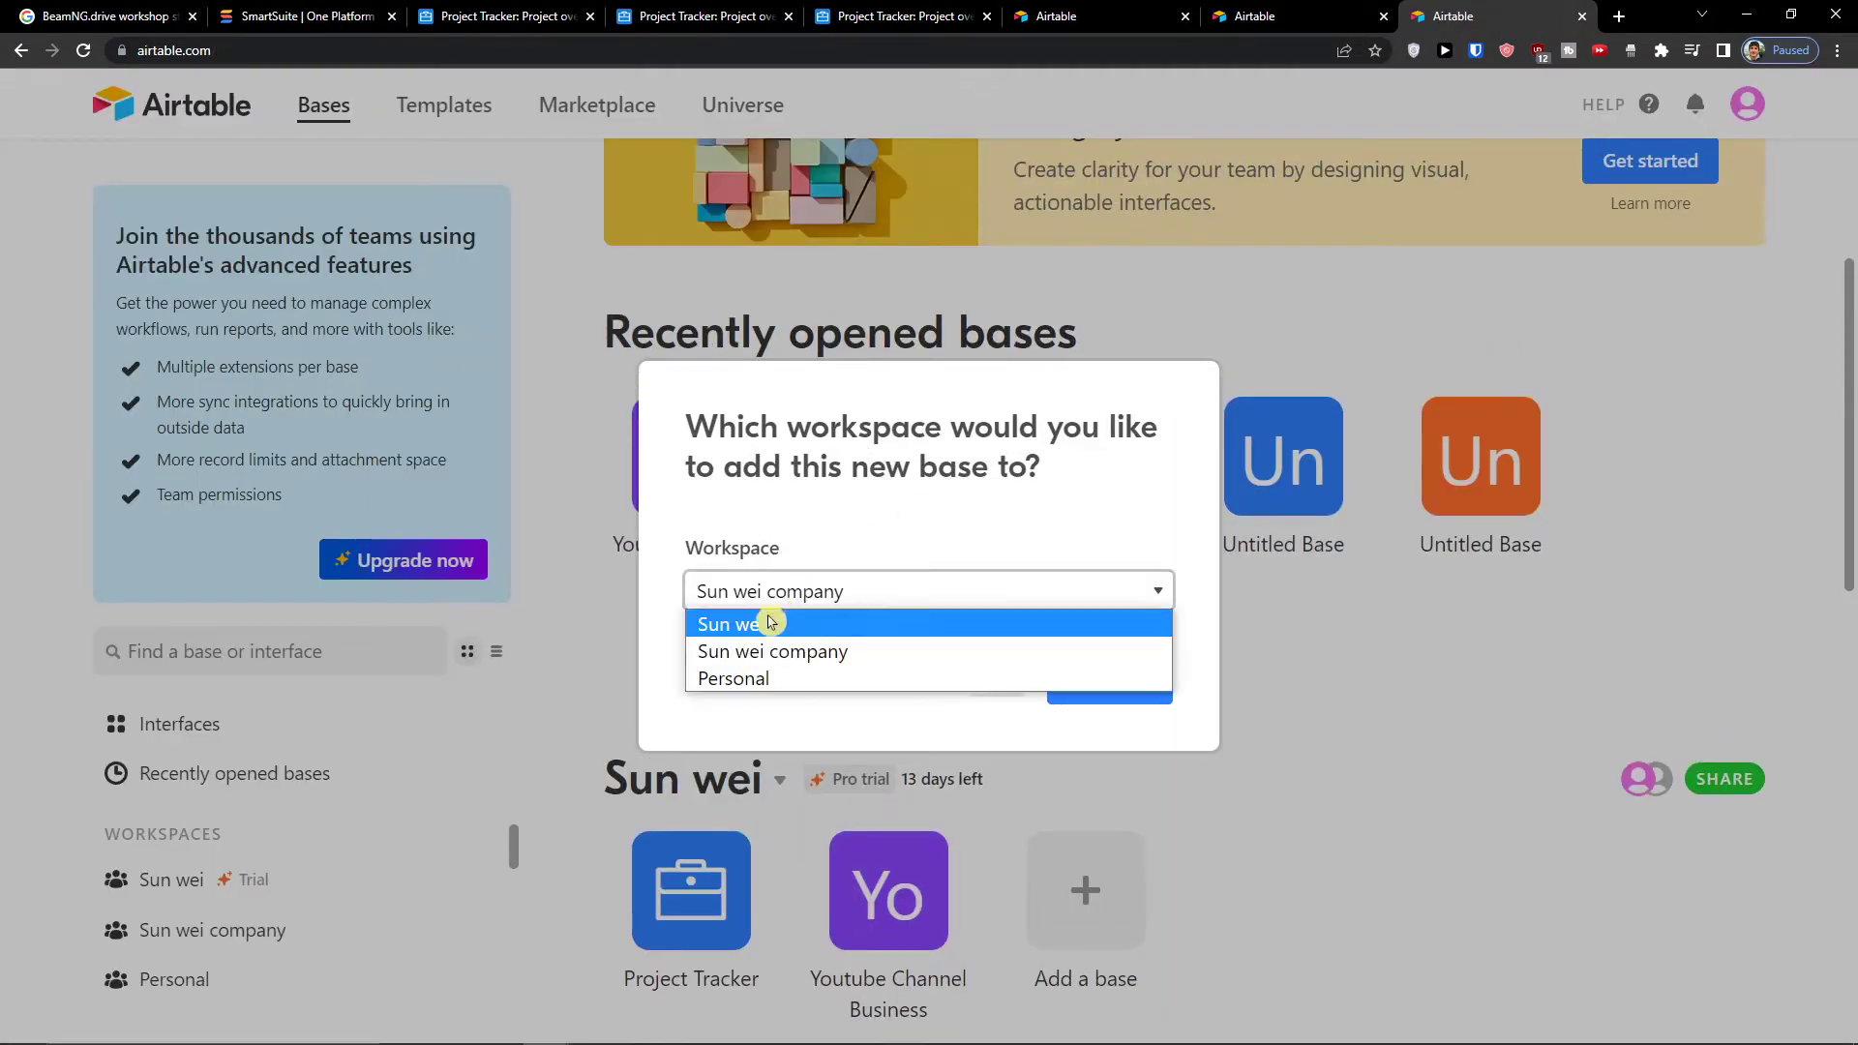
{"action": "left_click", "coordinate": [765, 618]}
{"action": "left_click", "coordinate": [696, 581]}
{"action": "left_click", "coordinate": [731, 594]}
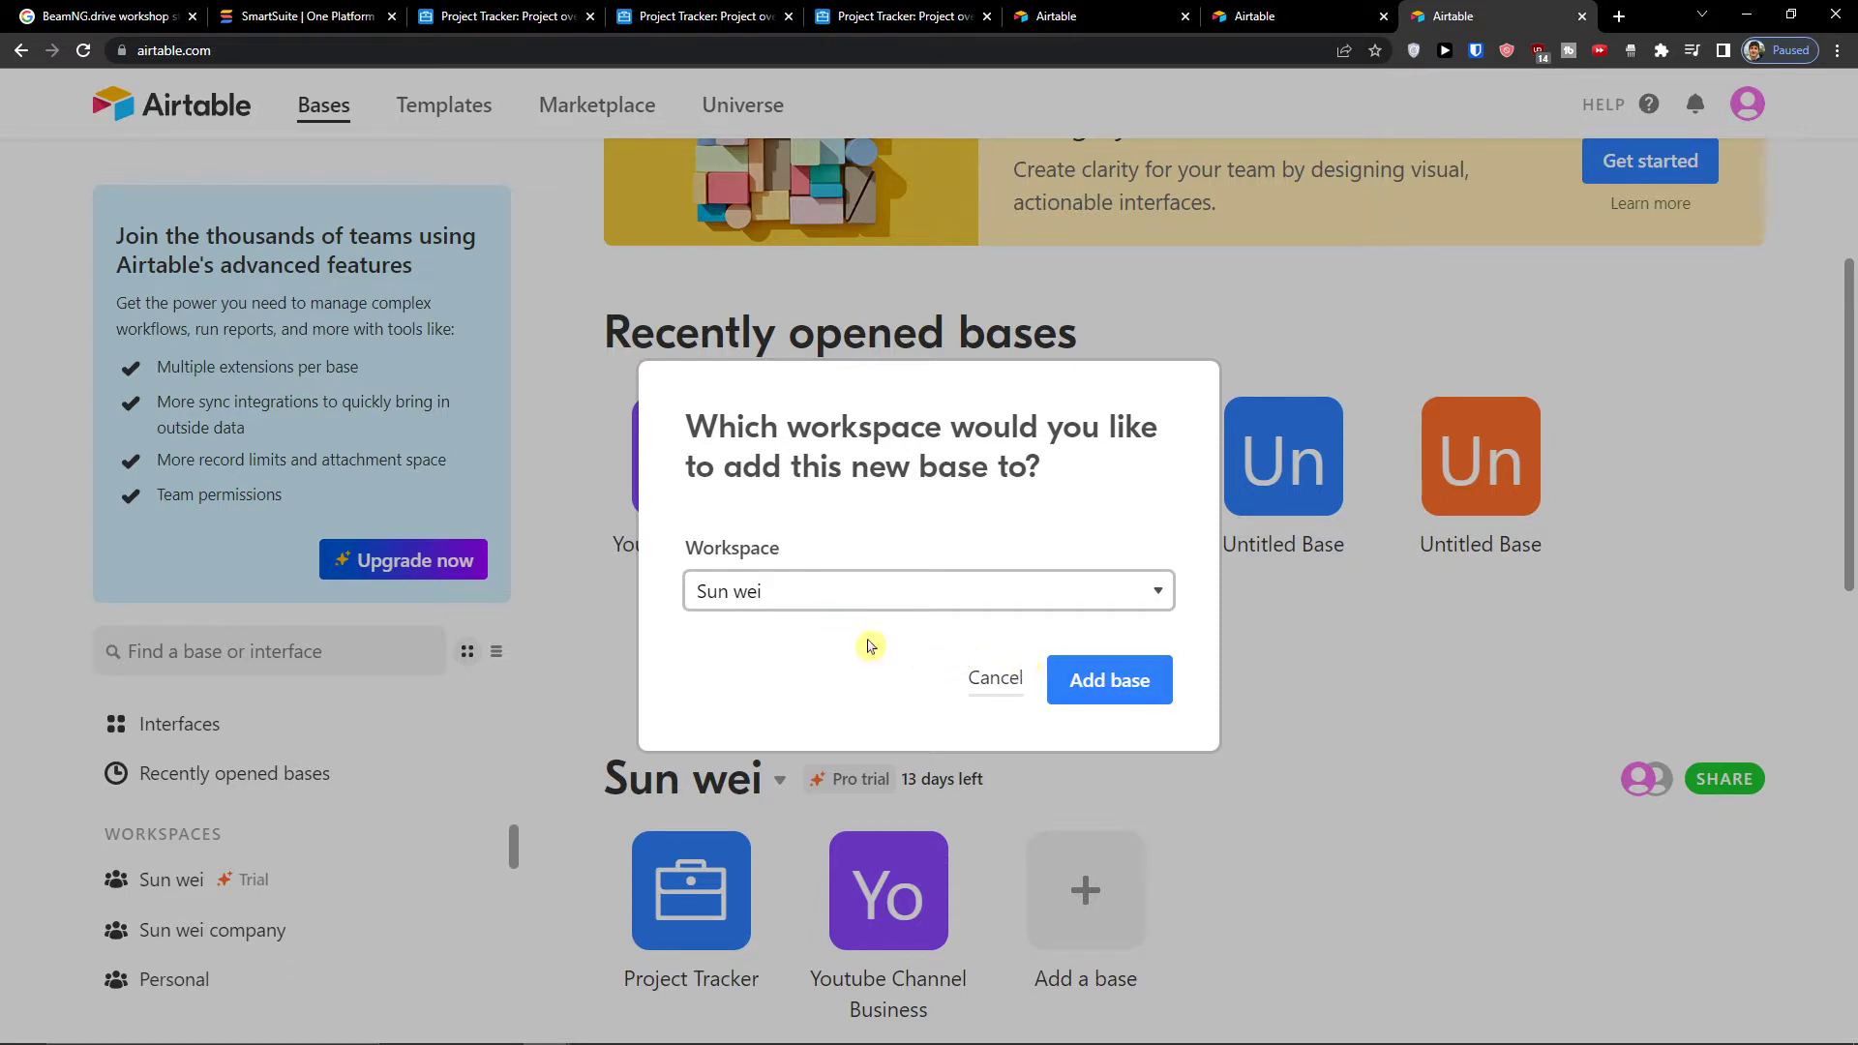
{"action": "left_click", "coordinate": [1130, 682]}
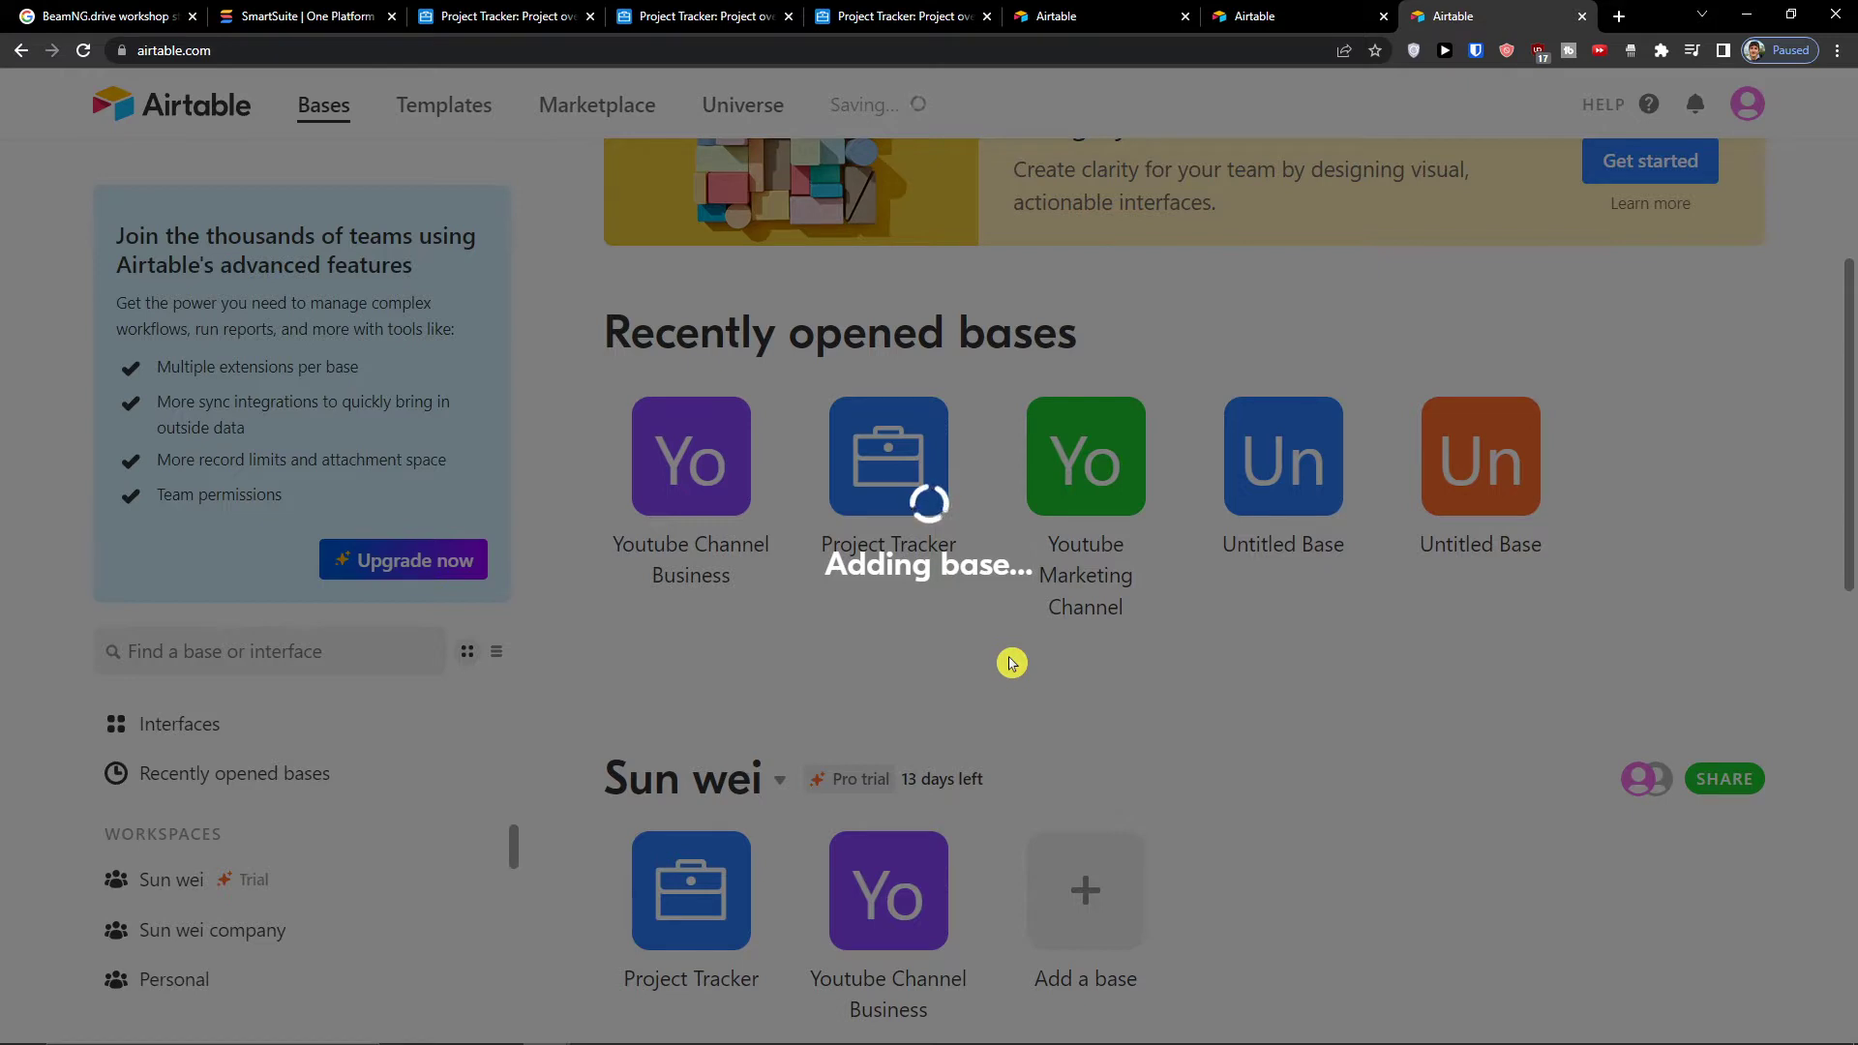
- Reload the page and open the new Sales CRM base
{"action": "left_click", "coordinate": [85, 53]}
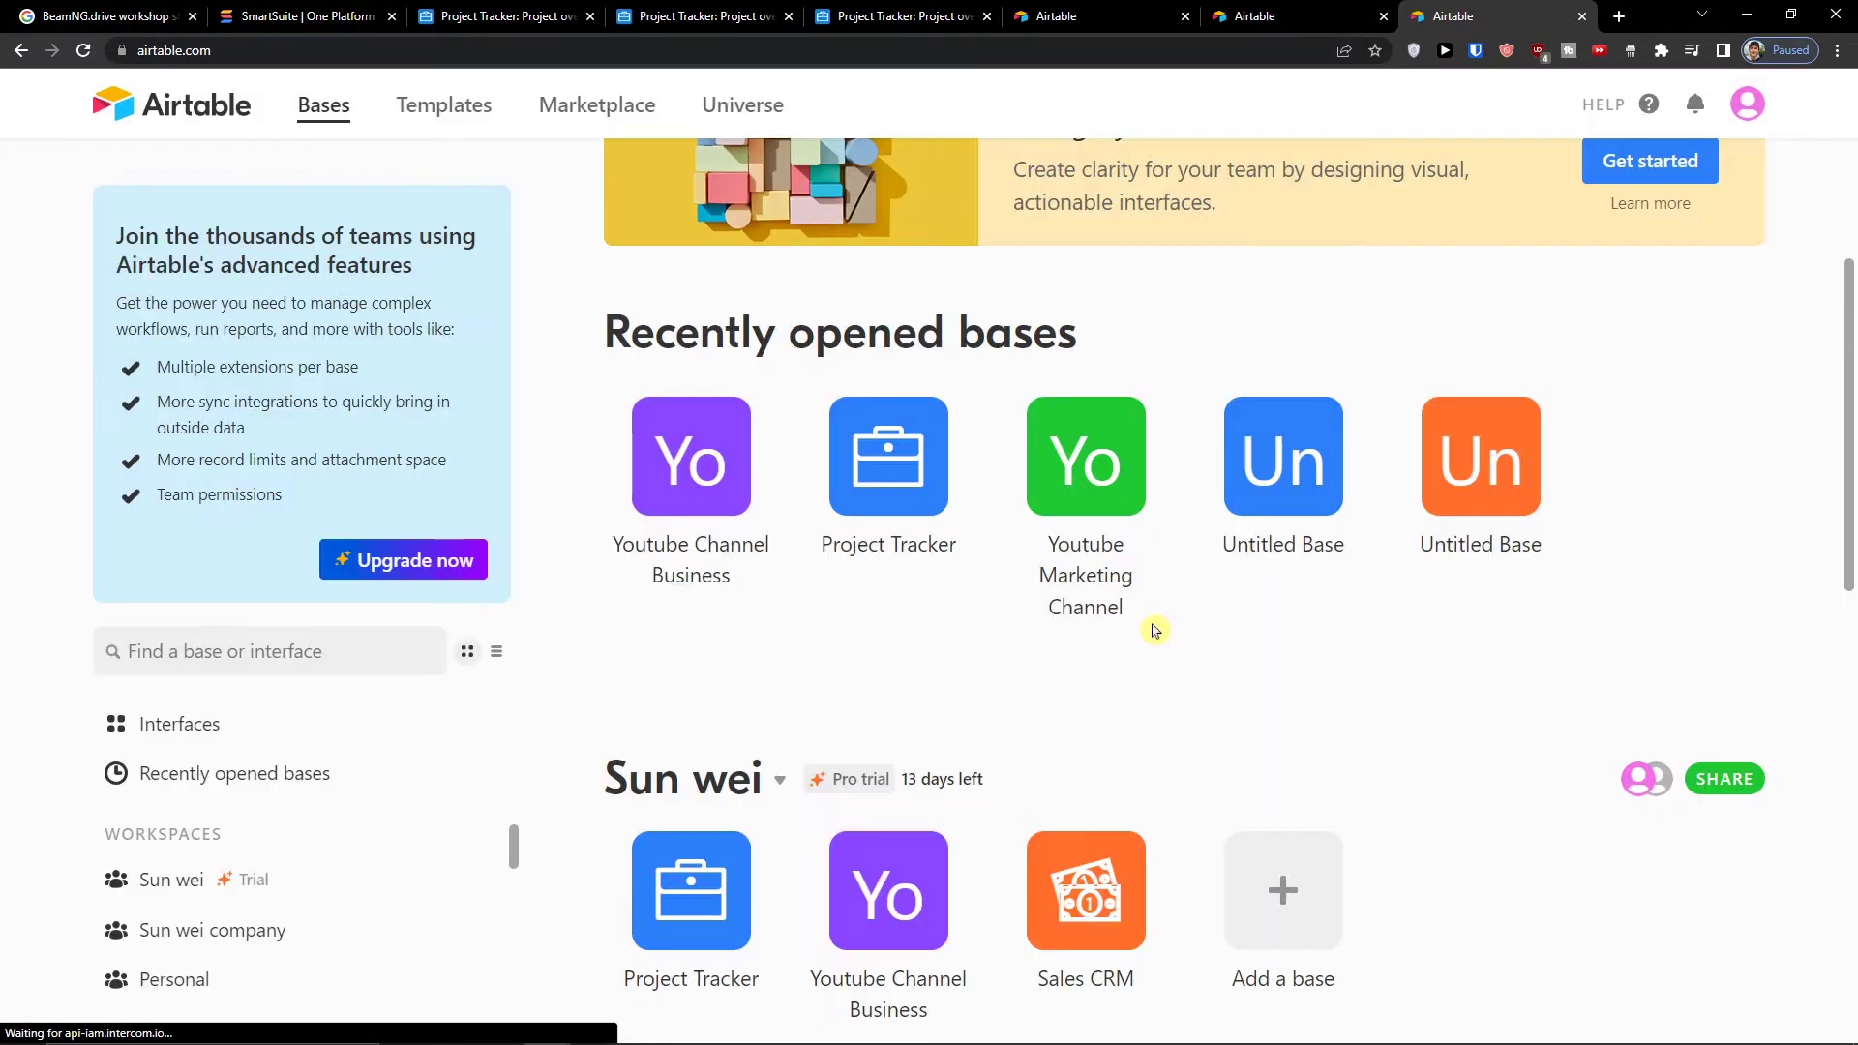
{"action": "scroll", "coordinate": [1156, 630], "scroll_direction": "down", "scroll_amount": 1}
{"action": "left_click", "coordinate": [1062, 769]}
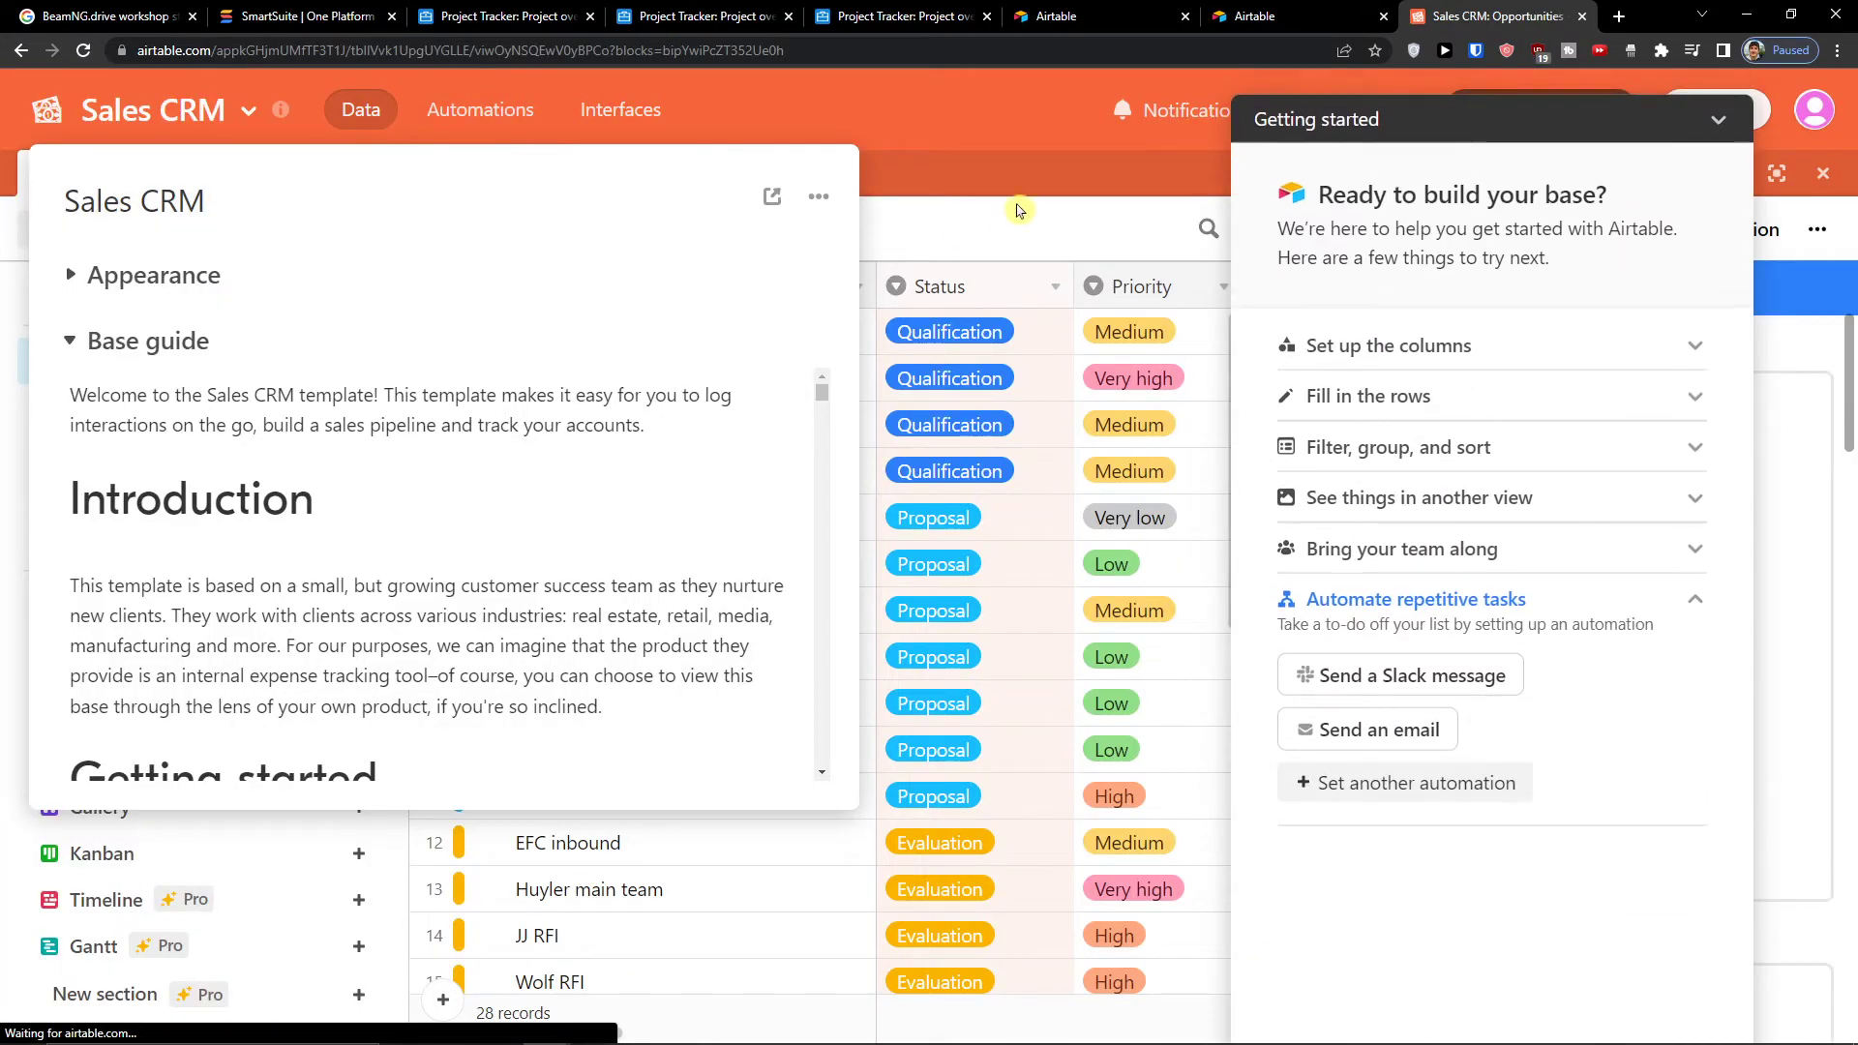
- Dismiss the Base guide, collapse the Getting started tips and close the Extensions panel
{"action": "left_click", "coordinate": [932, 229]}
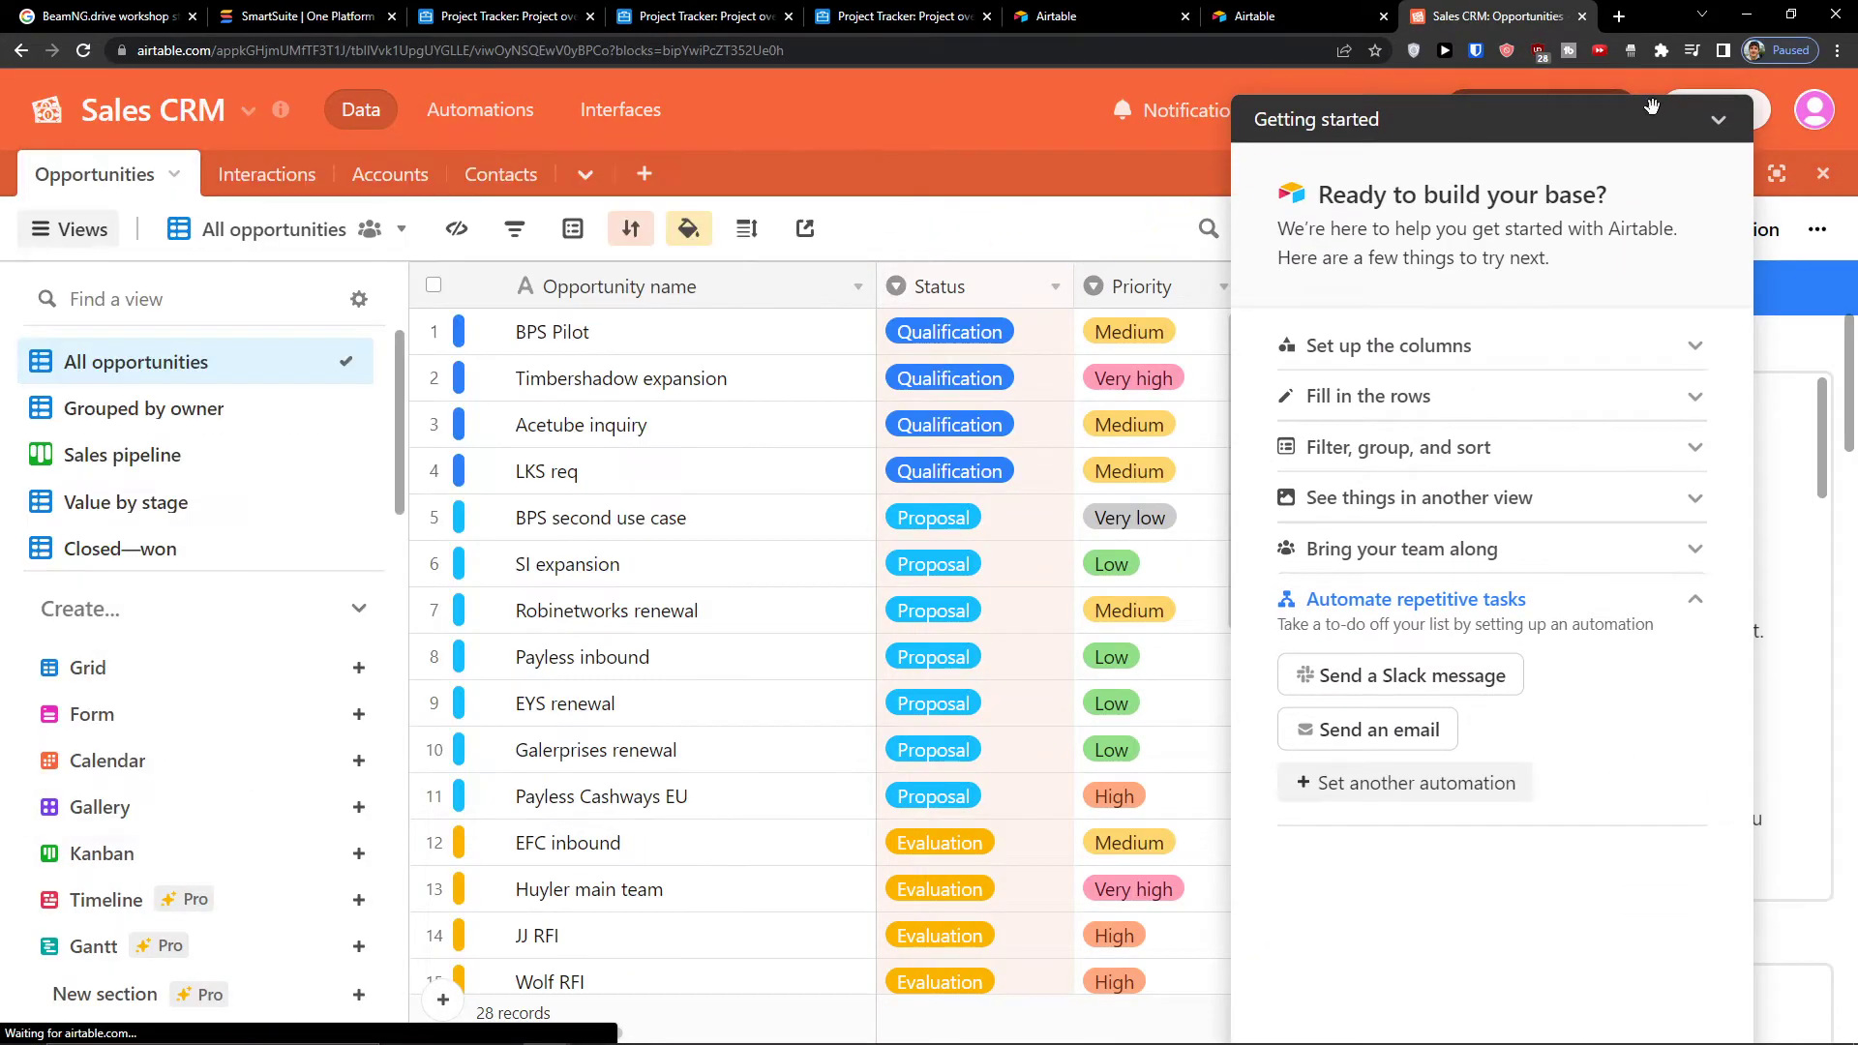
{"action": "left_click", "coordinate": [1719, 119]}
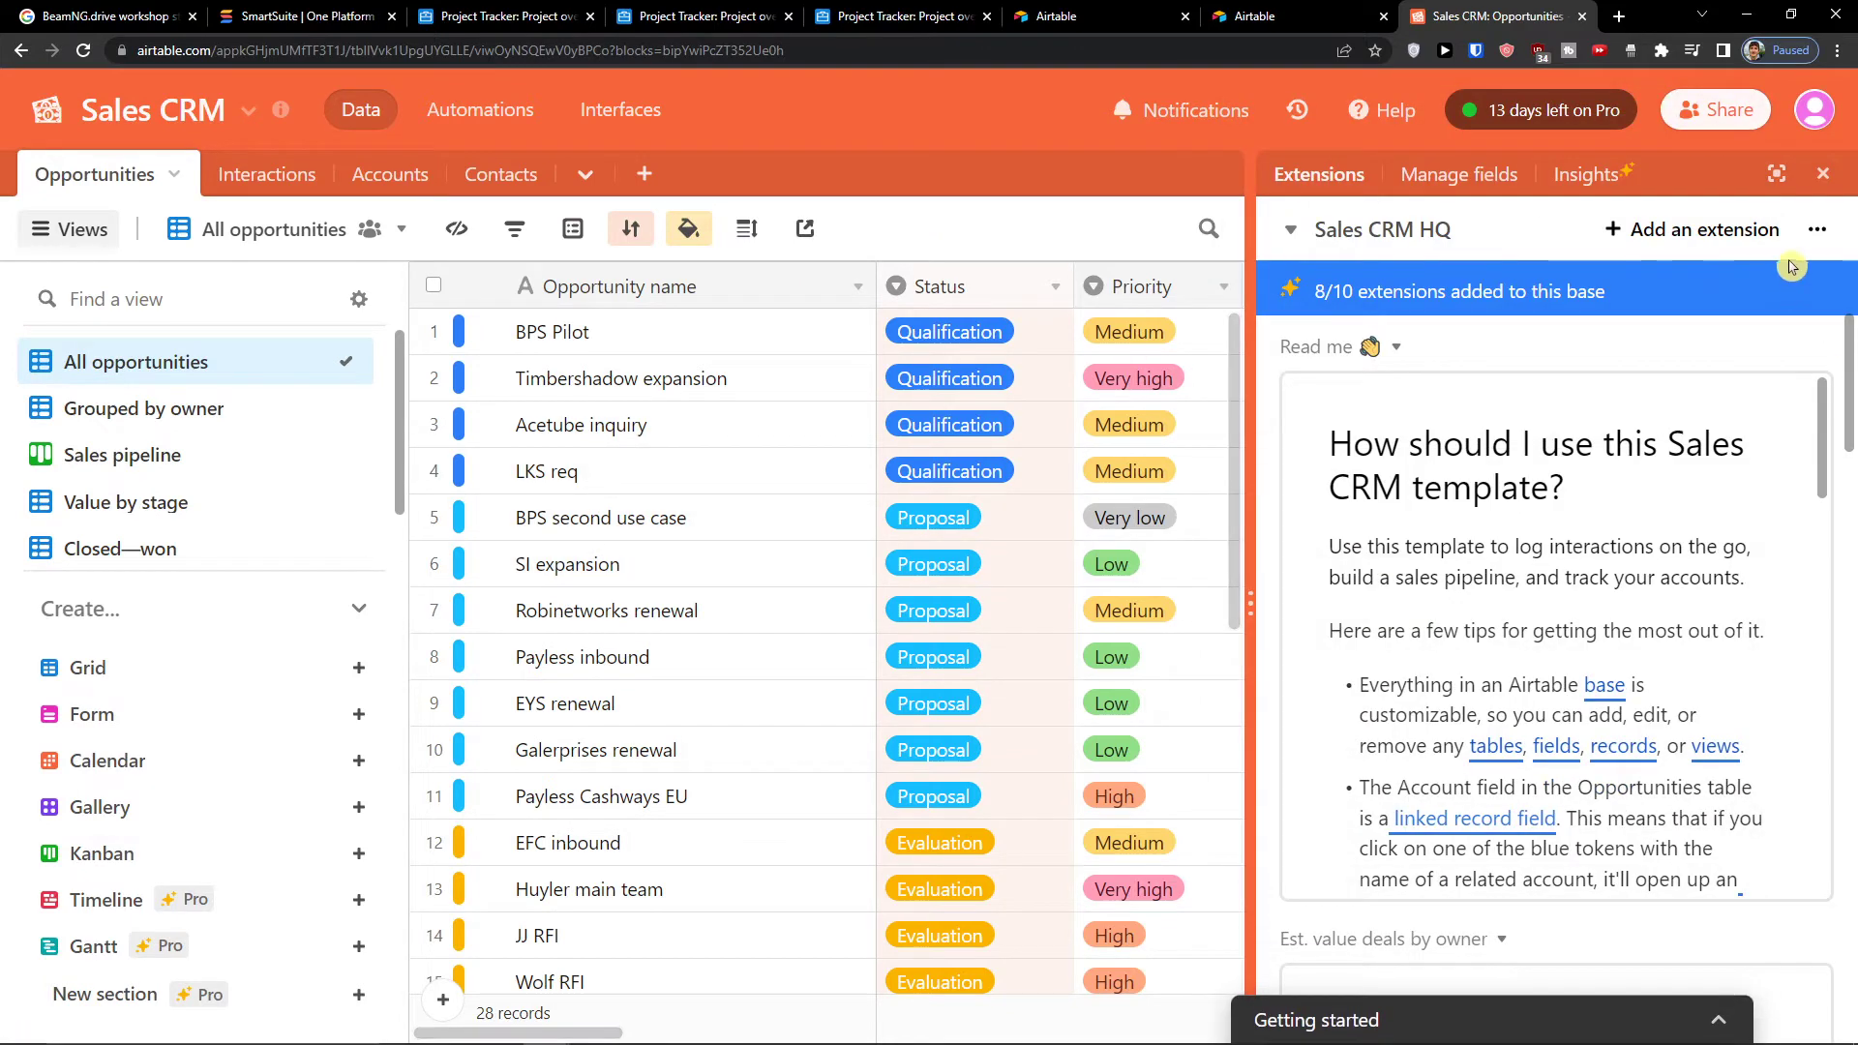
{"action": "left_click", "coordinate": [1824, 175]}
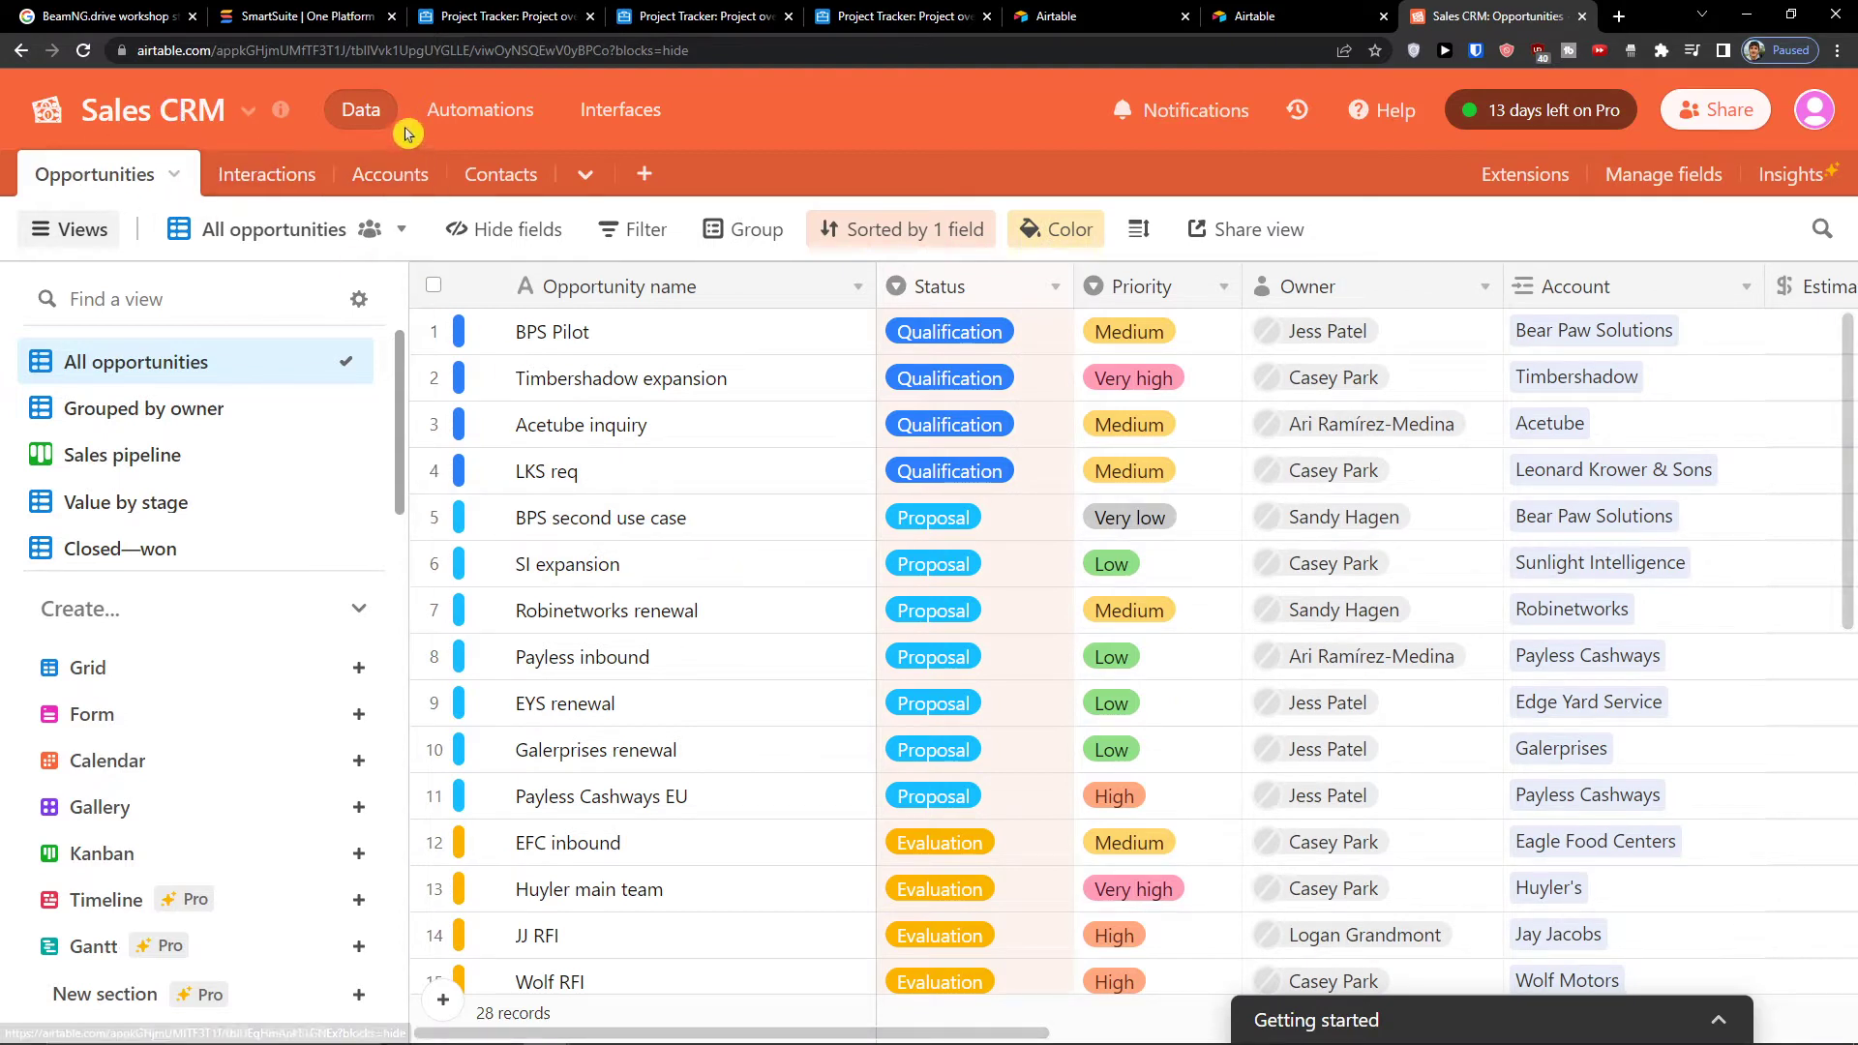
{"action": "left_click", "coordinate": [231, 176]}
{"action": "left_click", "coordinate": [361, 179]}
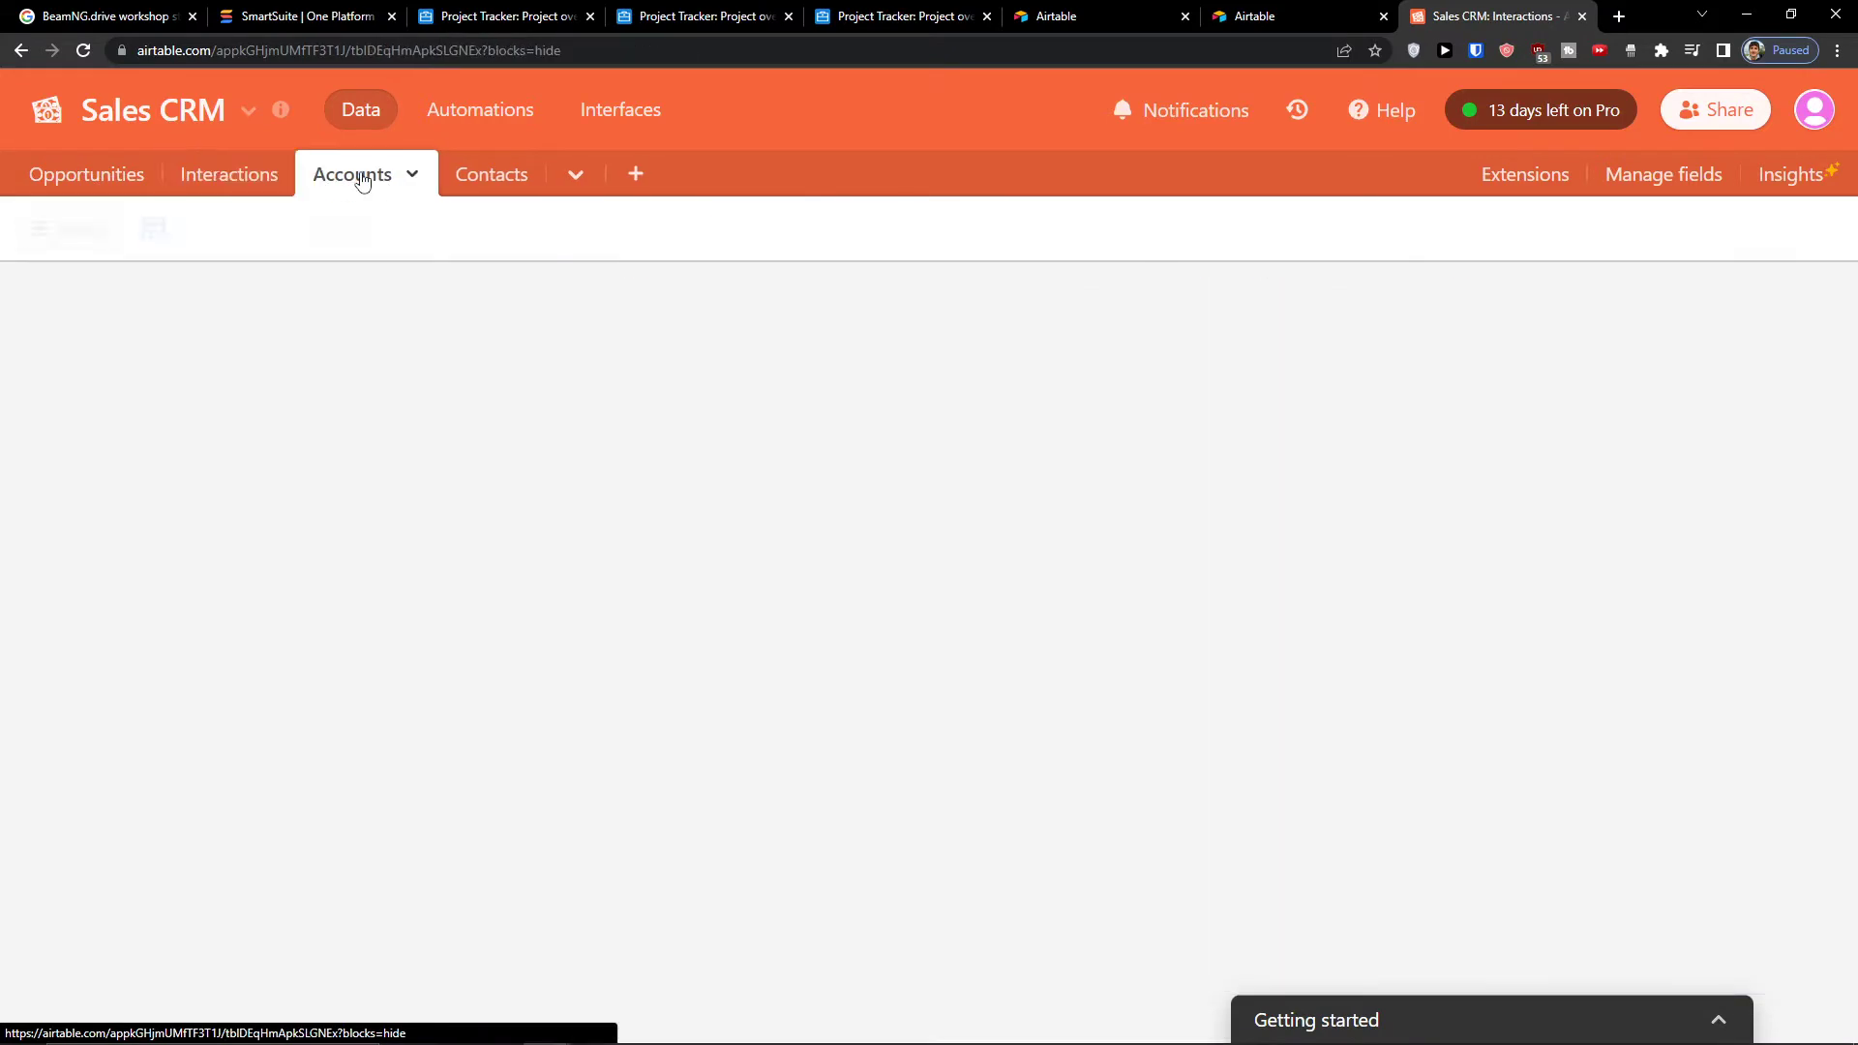
{"action": "left_click", "coordinate": [470, 179]}
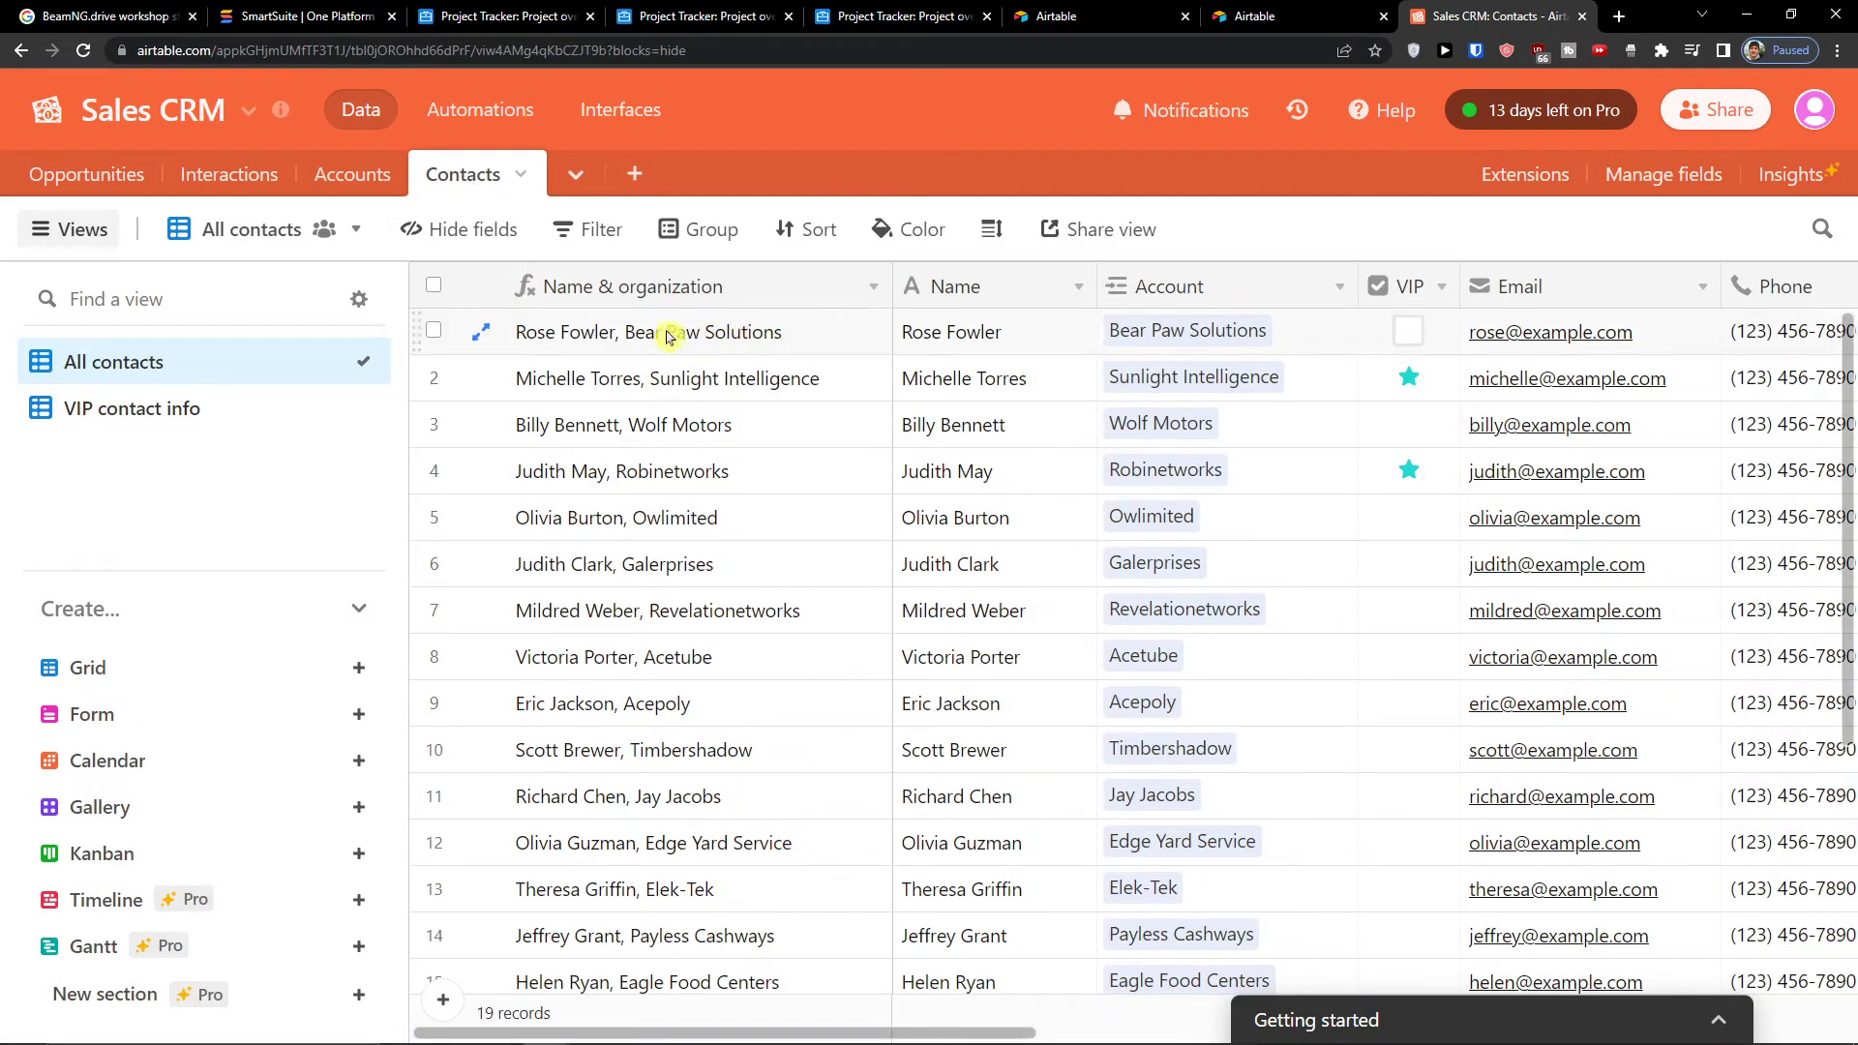
{"action": "left_click", "coordinate": [363, 176]}
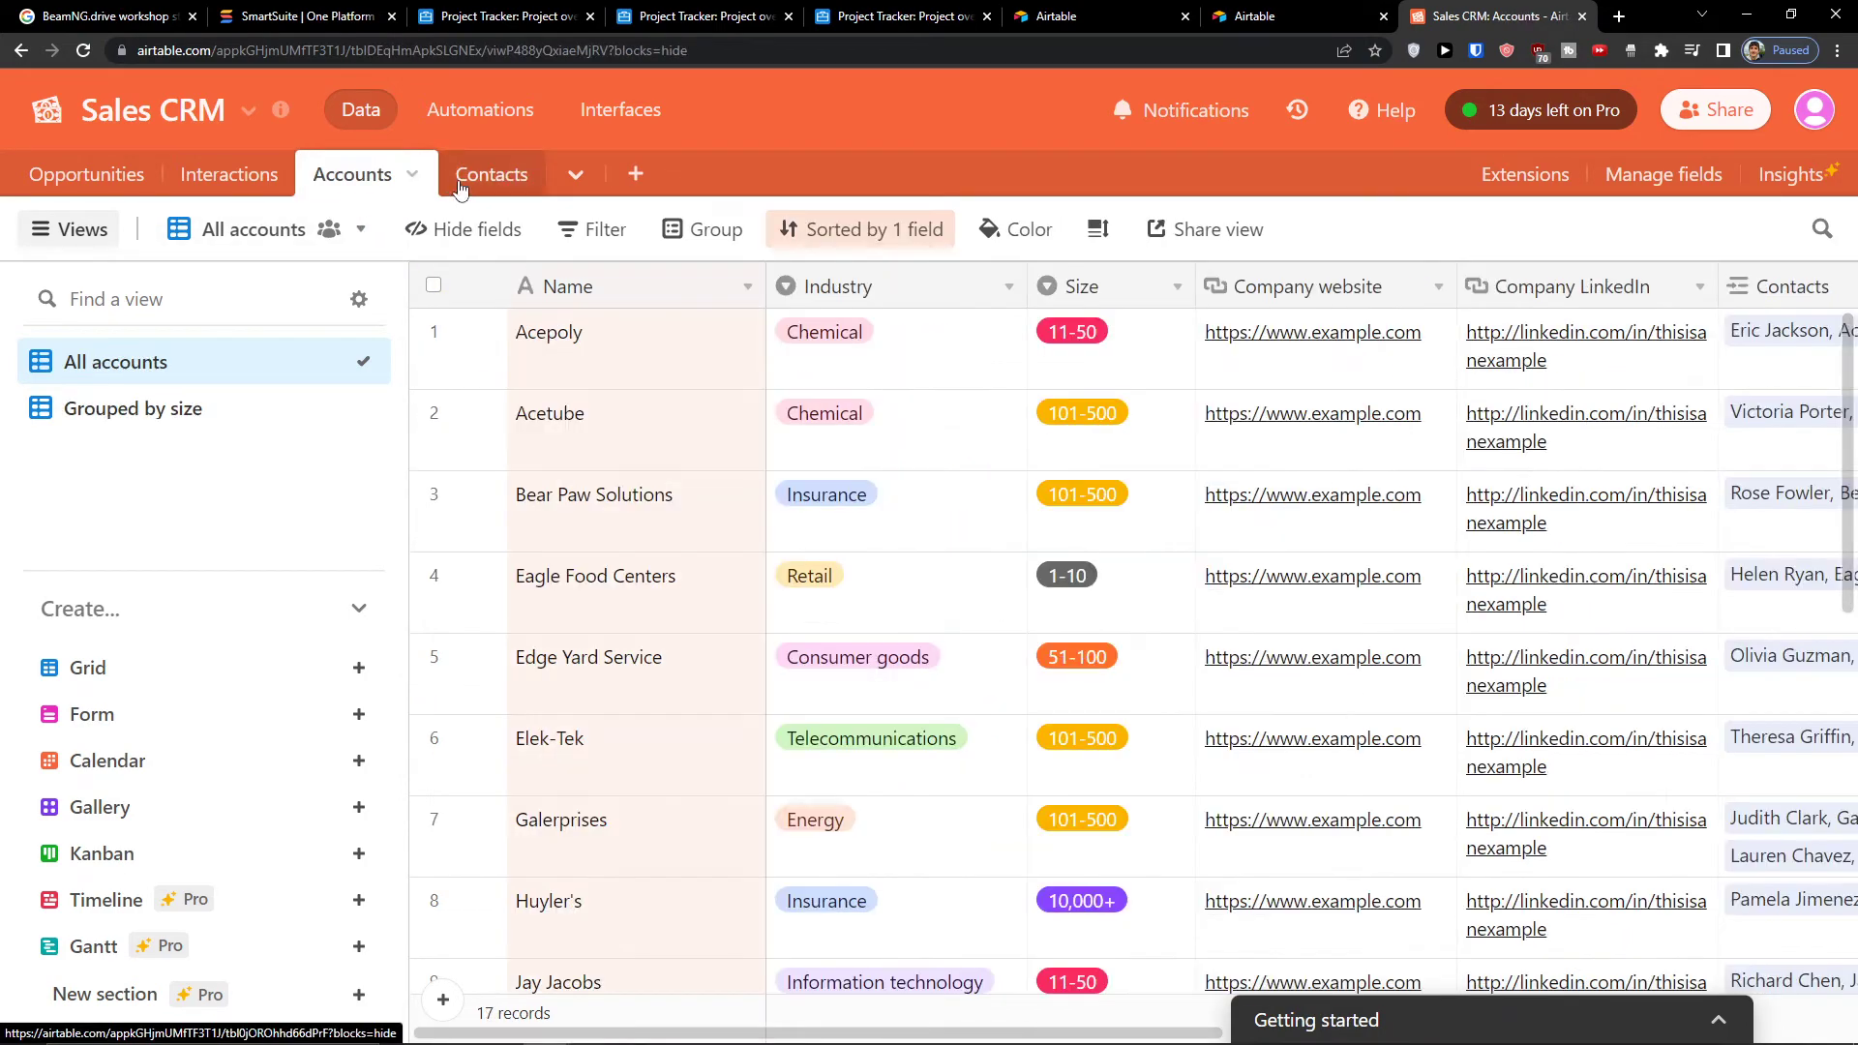
{"action": "left_click", "coordinate": [461, 179]}
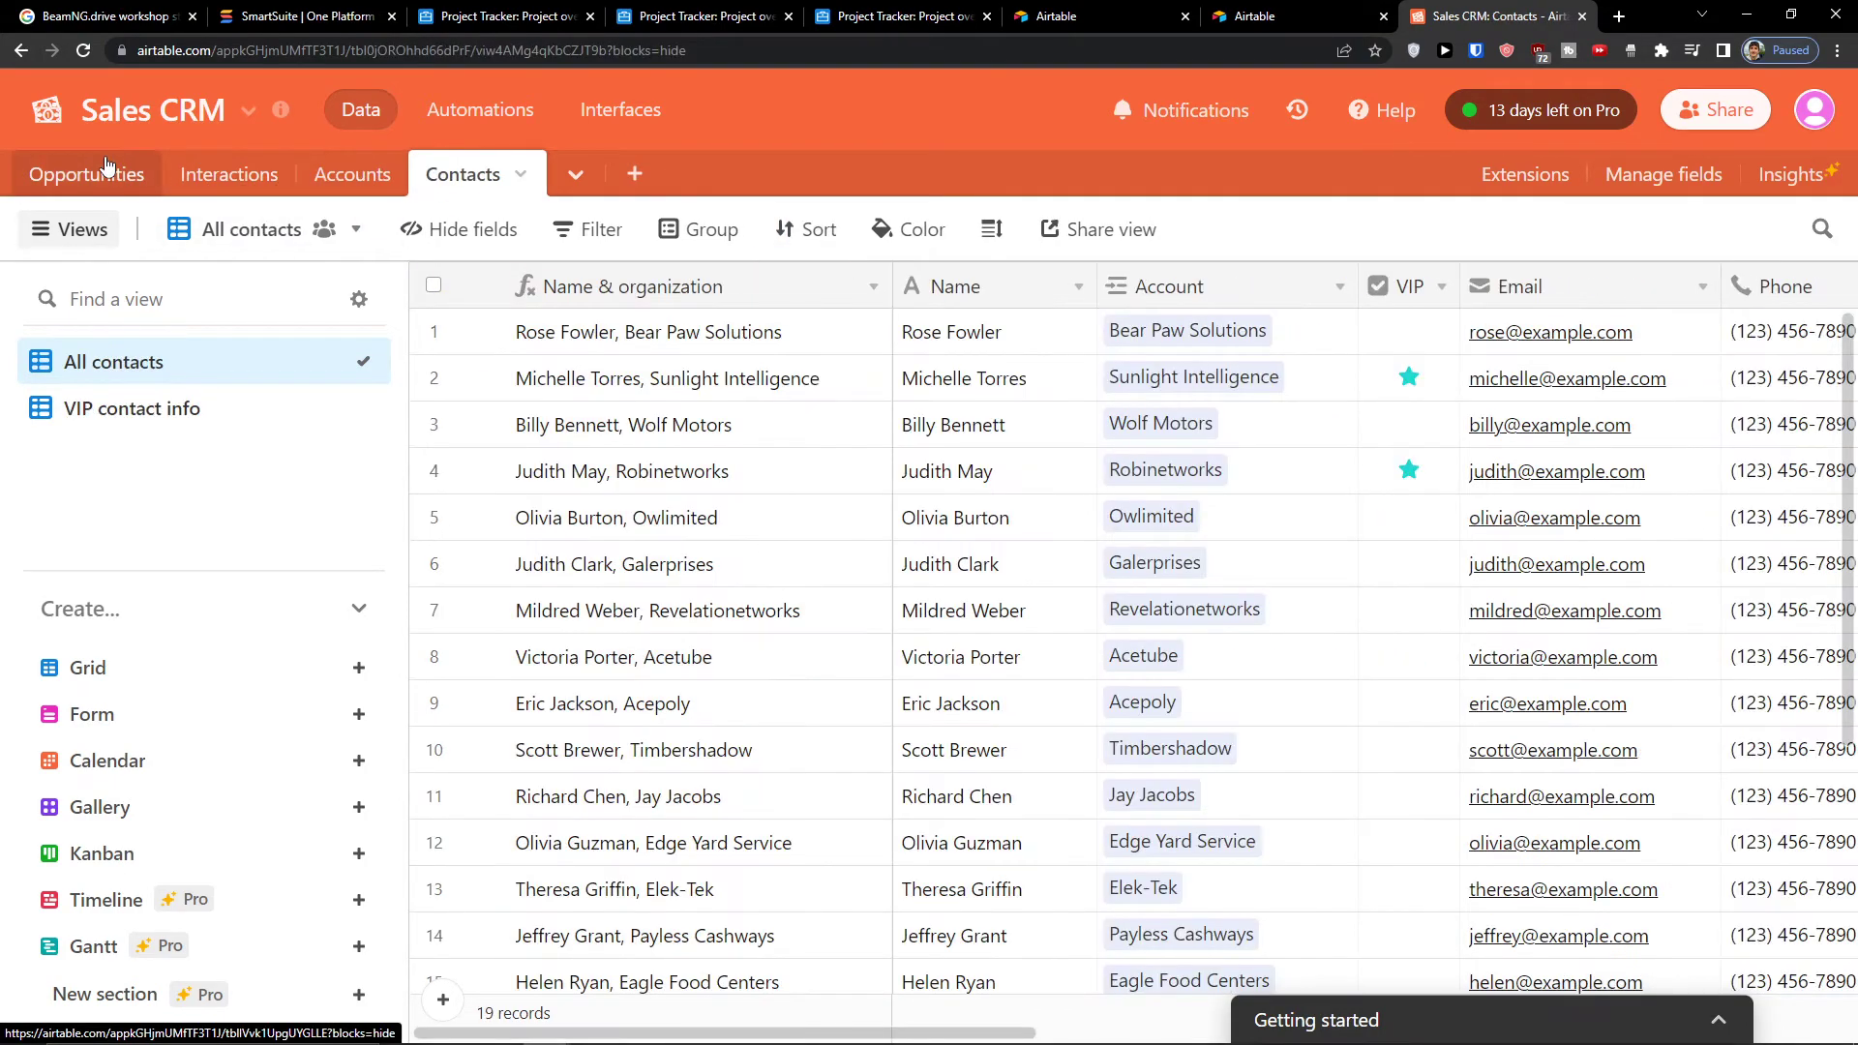
{"action": "left_click", "coordinate": [97, 174]}
{"action": "scroll", "coordinate": [736, 631], "scroll_direction": "down", "scroll_amount": 10}
{"action": "scroll", "coordinate": [764, 638], "scroll_direction": "up", "scroll_amount": 10}
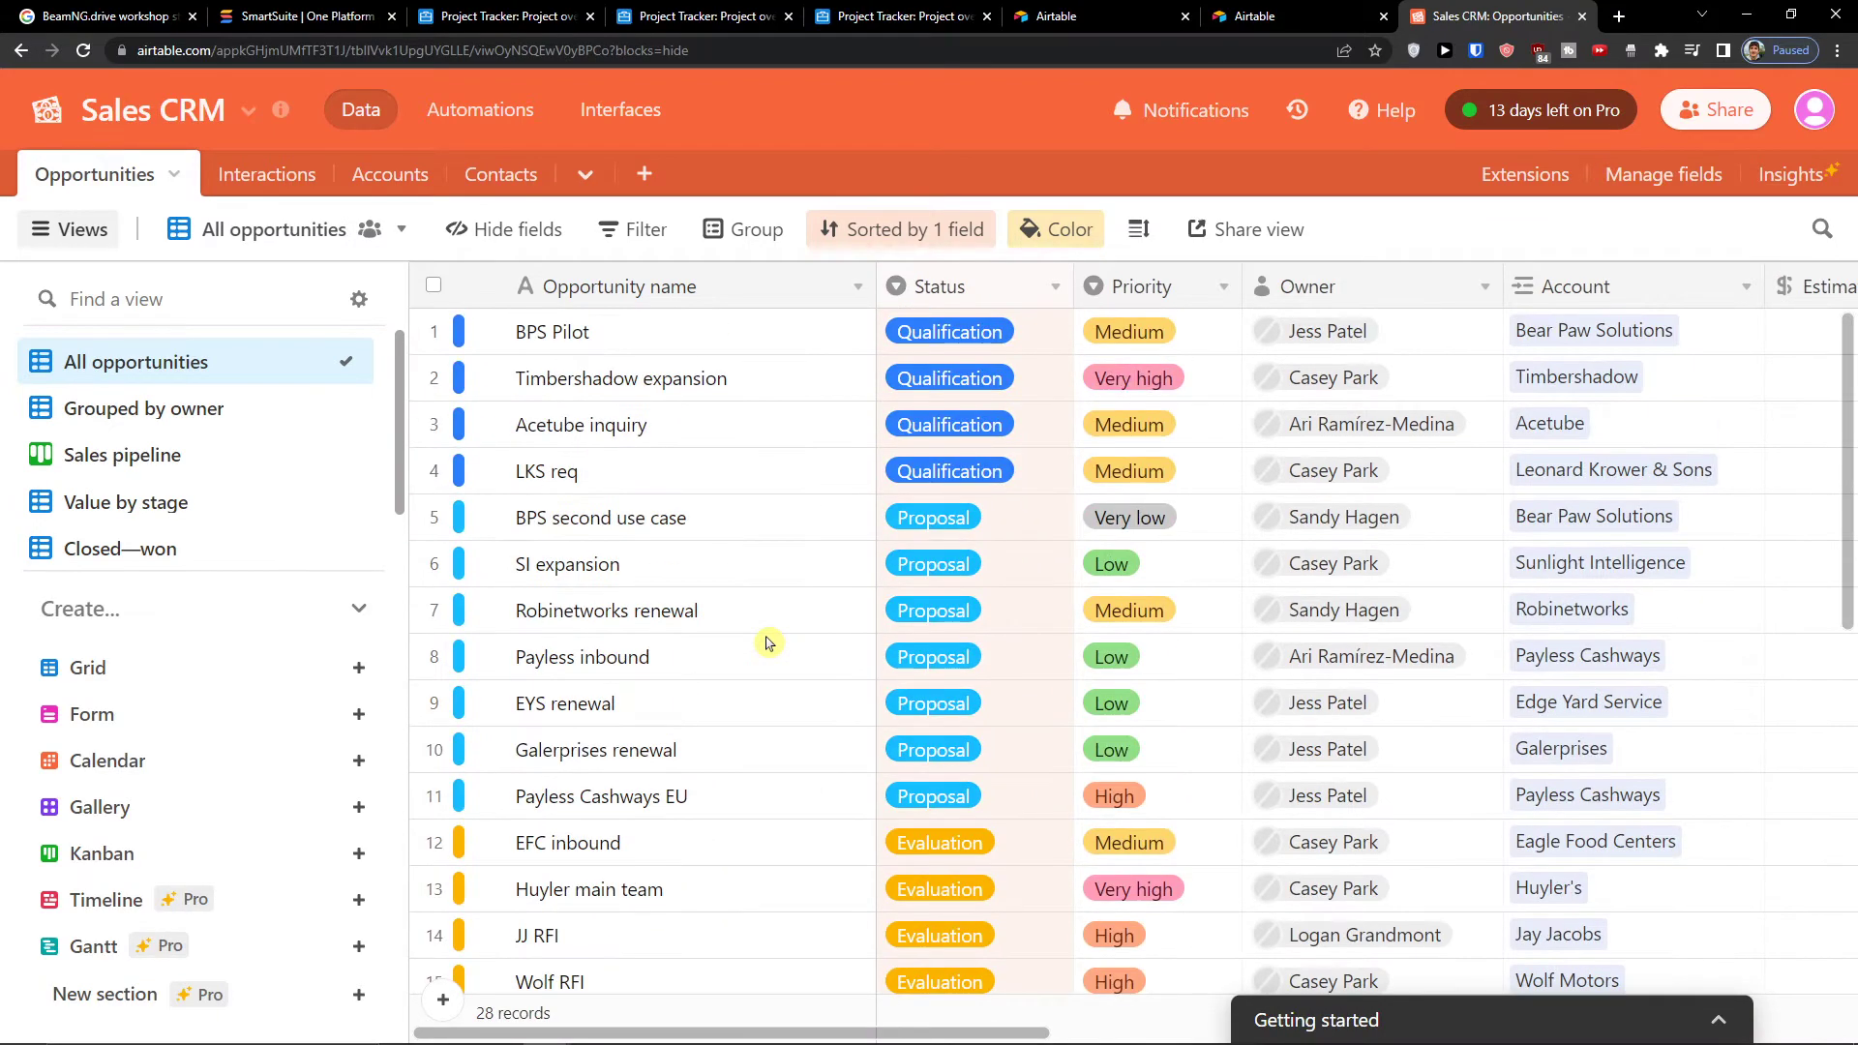
{"action": "scroll", "coordinate": [767, 643], "scroll_direction": "down", "scroll_amount": 10}
{"action": "scroll", "coordinate": [764, 641], "scroll_direction": "up", "scroll_amount": 10}
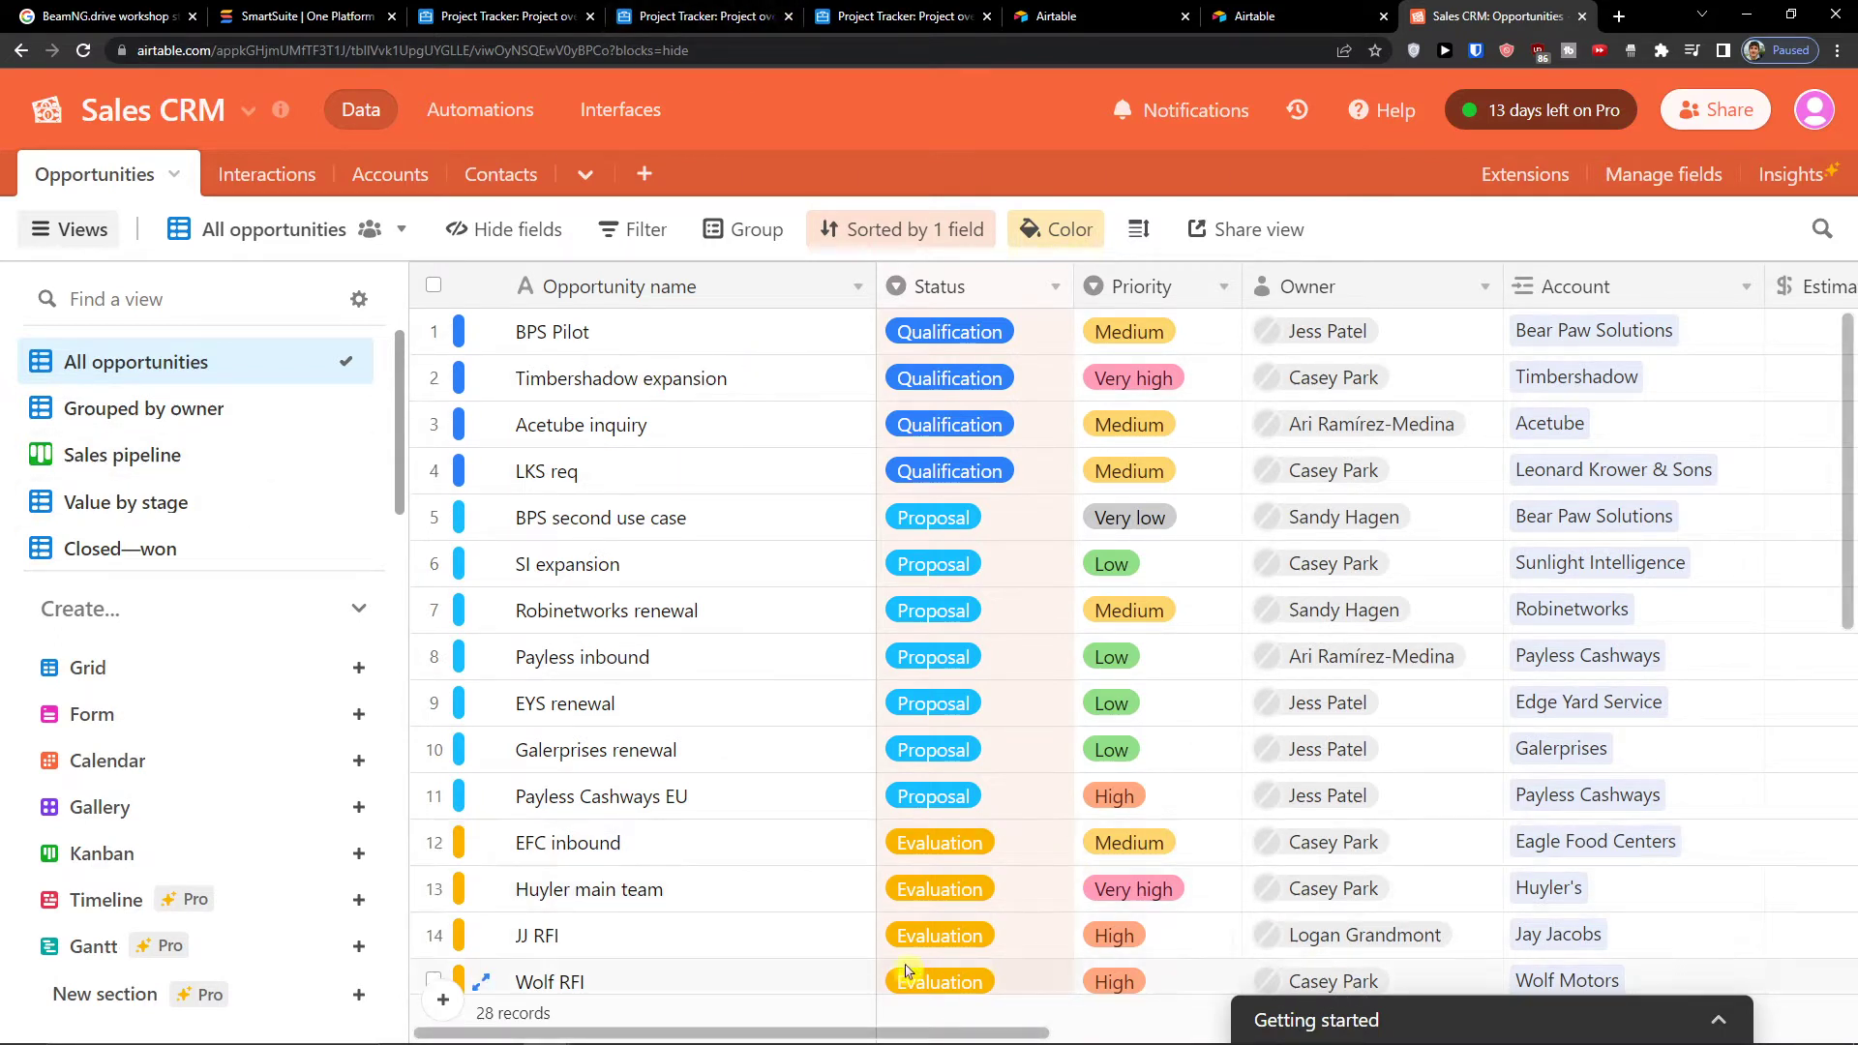
{"action": "left_click_drag", "start_coordinate": [828, 1033], "coordinate": [828, 1034]}
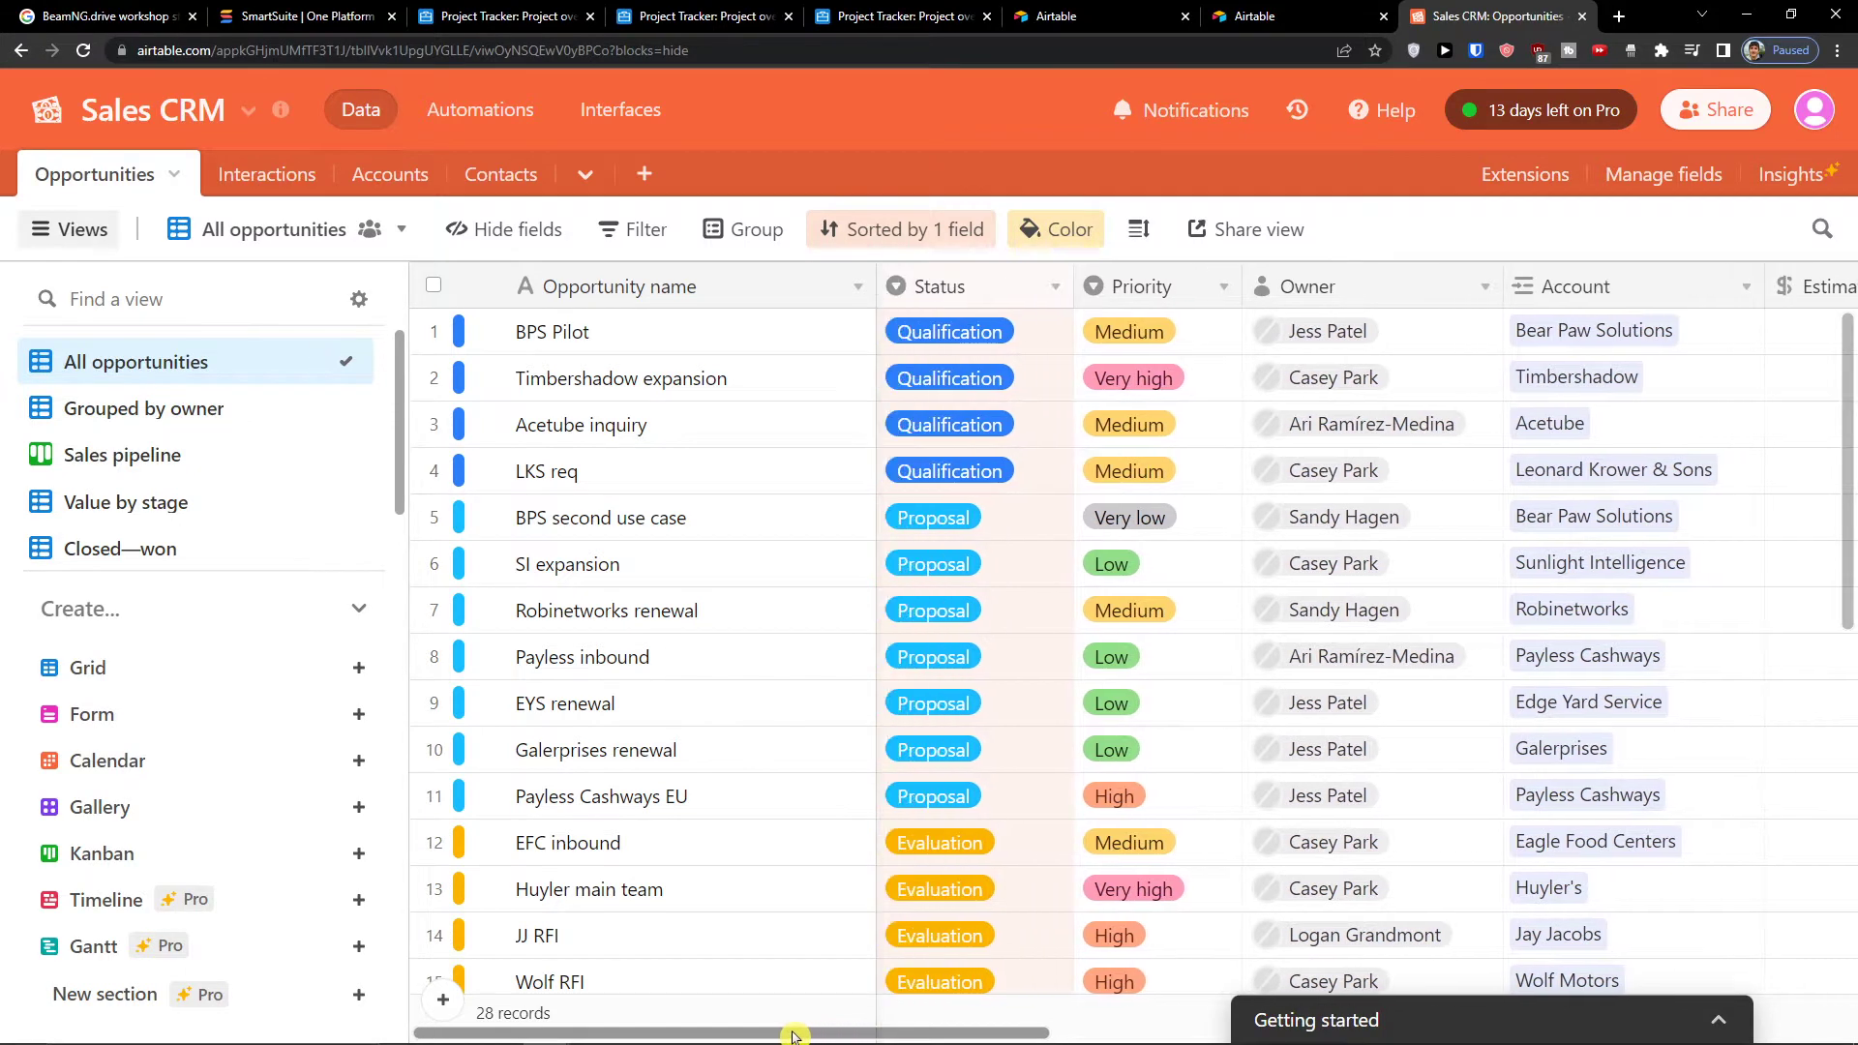
{"action": "left_click", "coordinate": [1055, 298]}
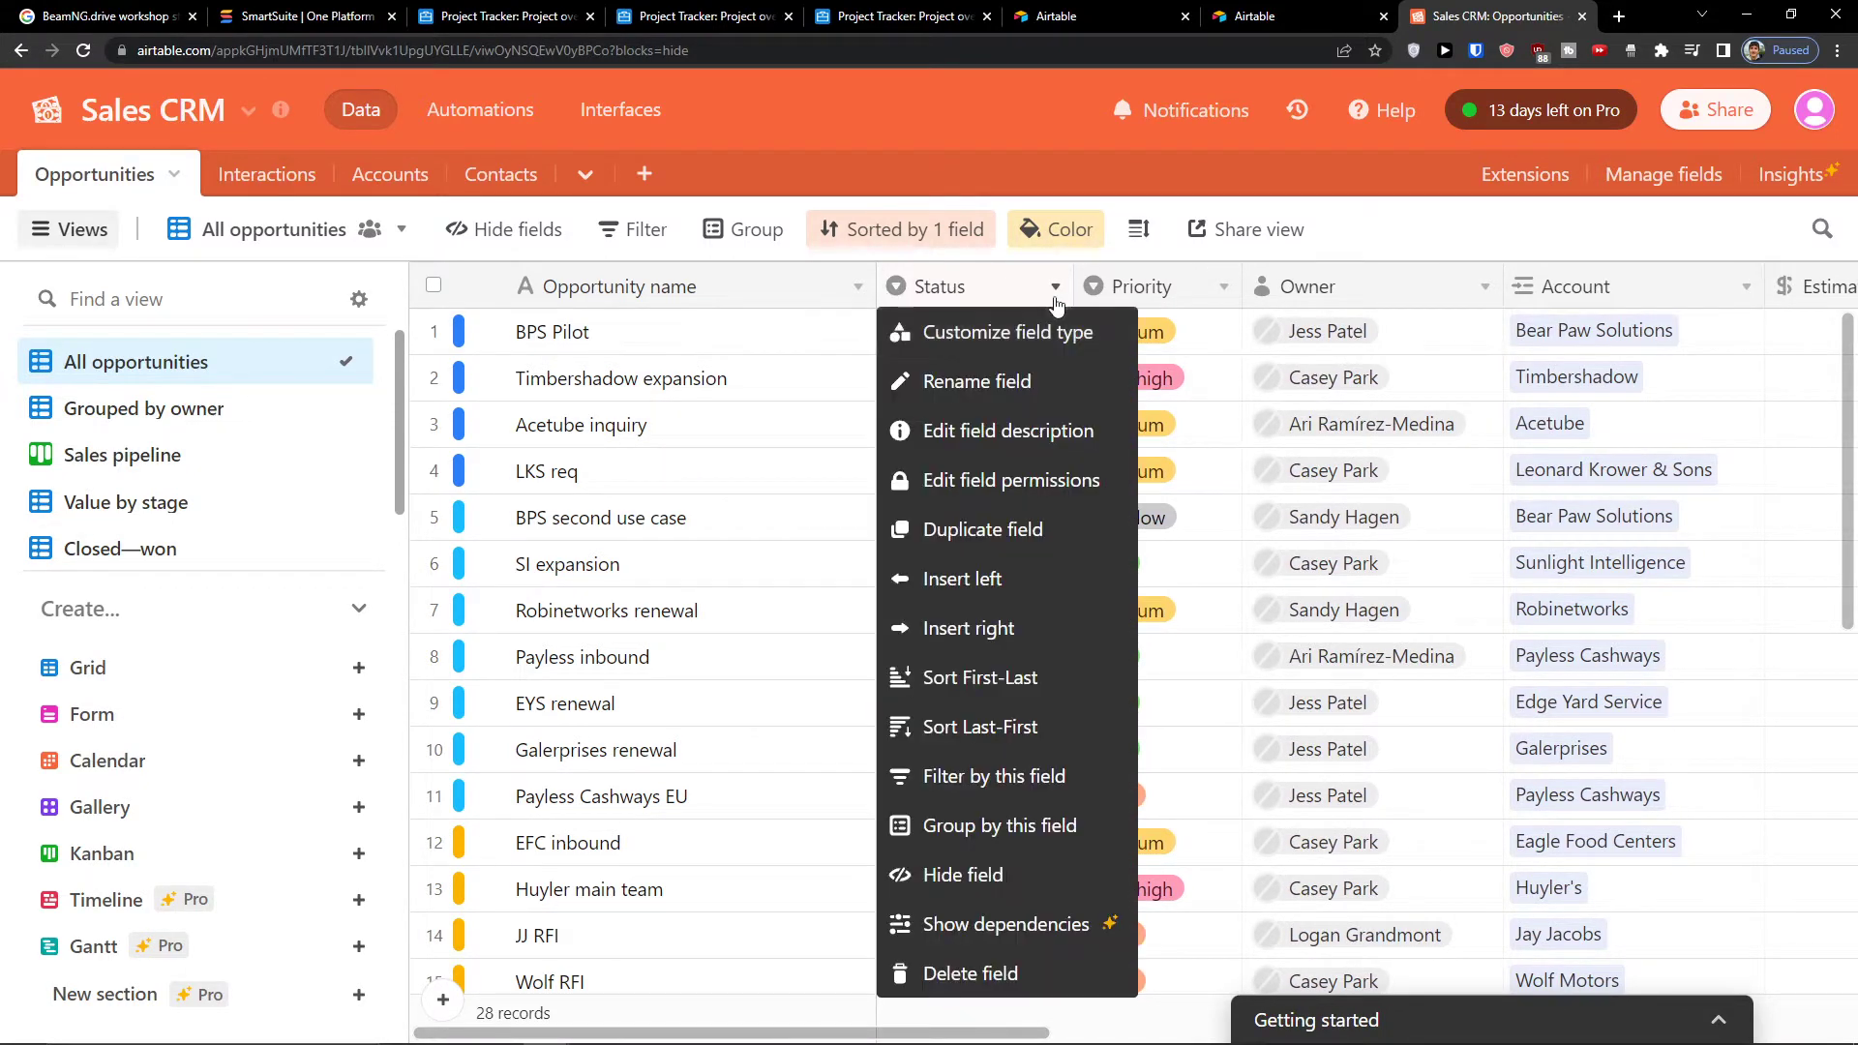
{"action": "left_click", "coordinate": [827, 341]}
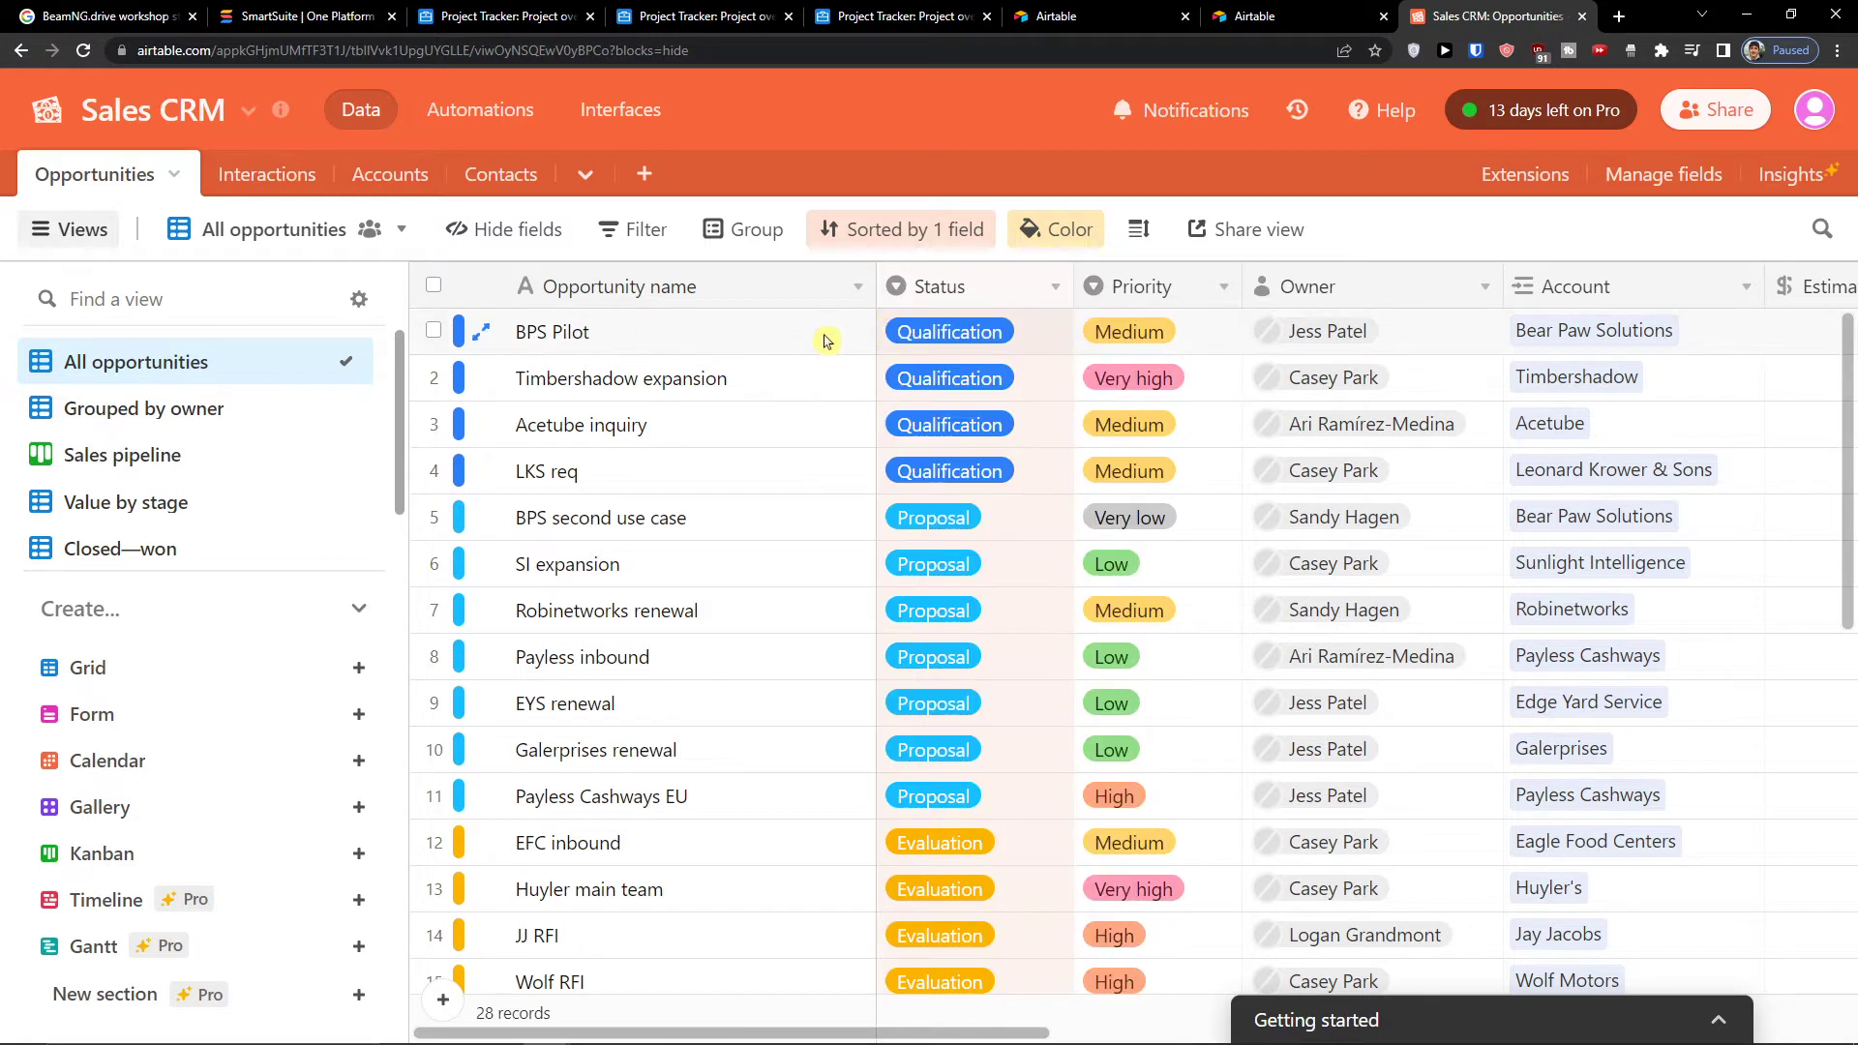
{"action": "left_click", "coordinate": [1056, 342]}
{"action": "scroll", "coordinate": [989, 683], "scroll_direction": "down", "scroll_amount": 1}
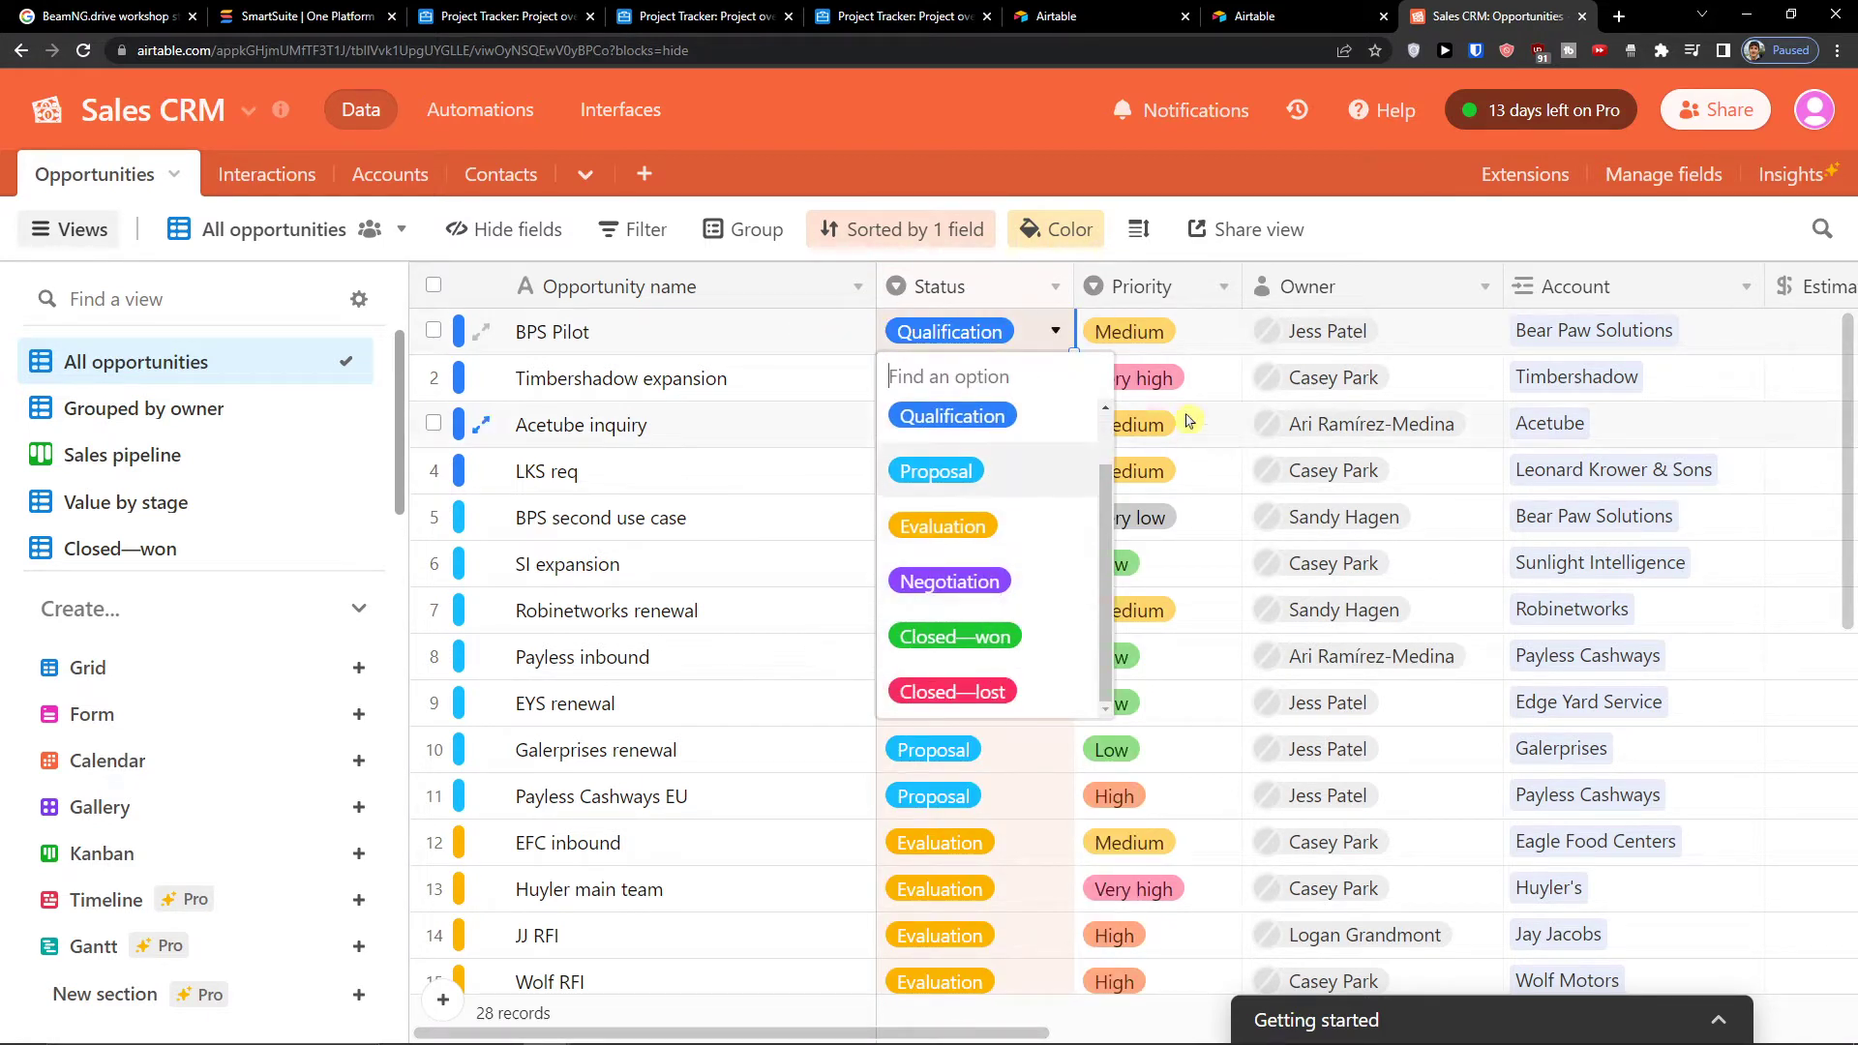
{"action": "left_click", "coordinate": [1172, 324]}
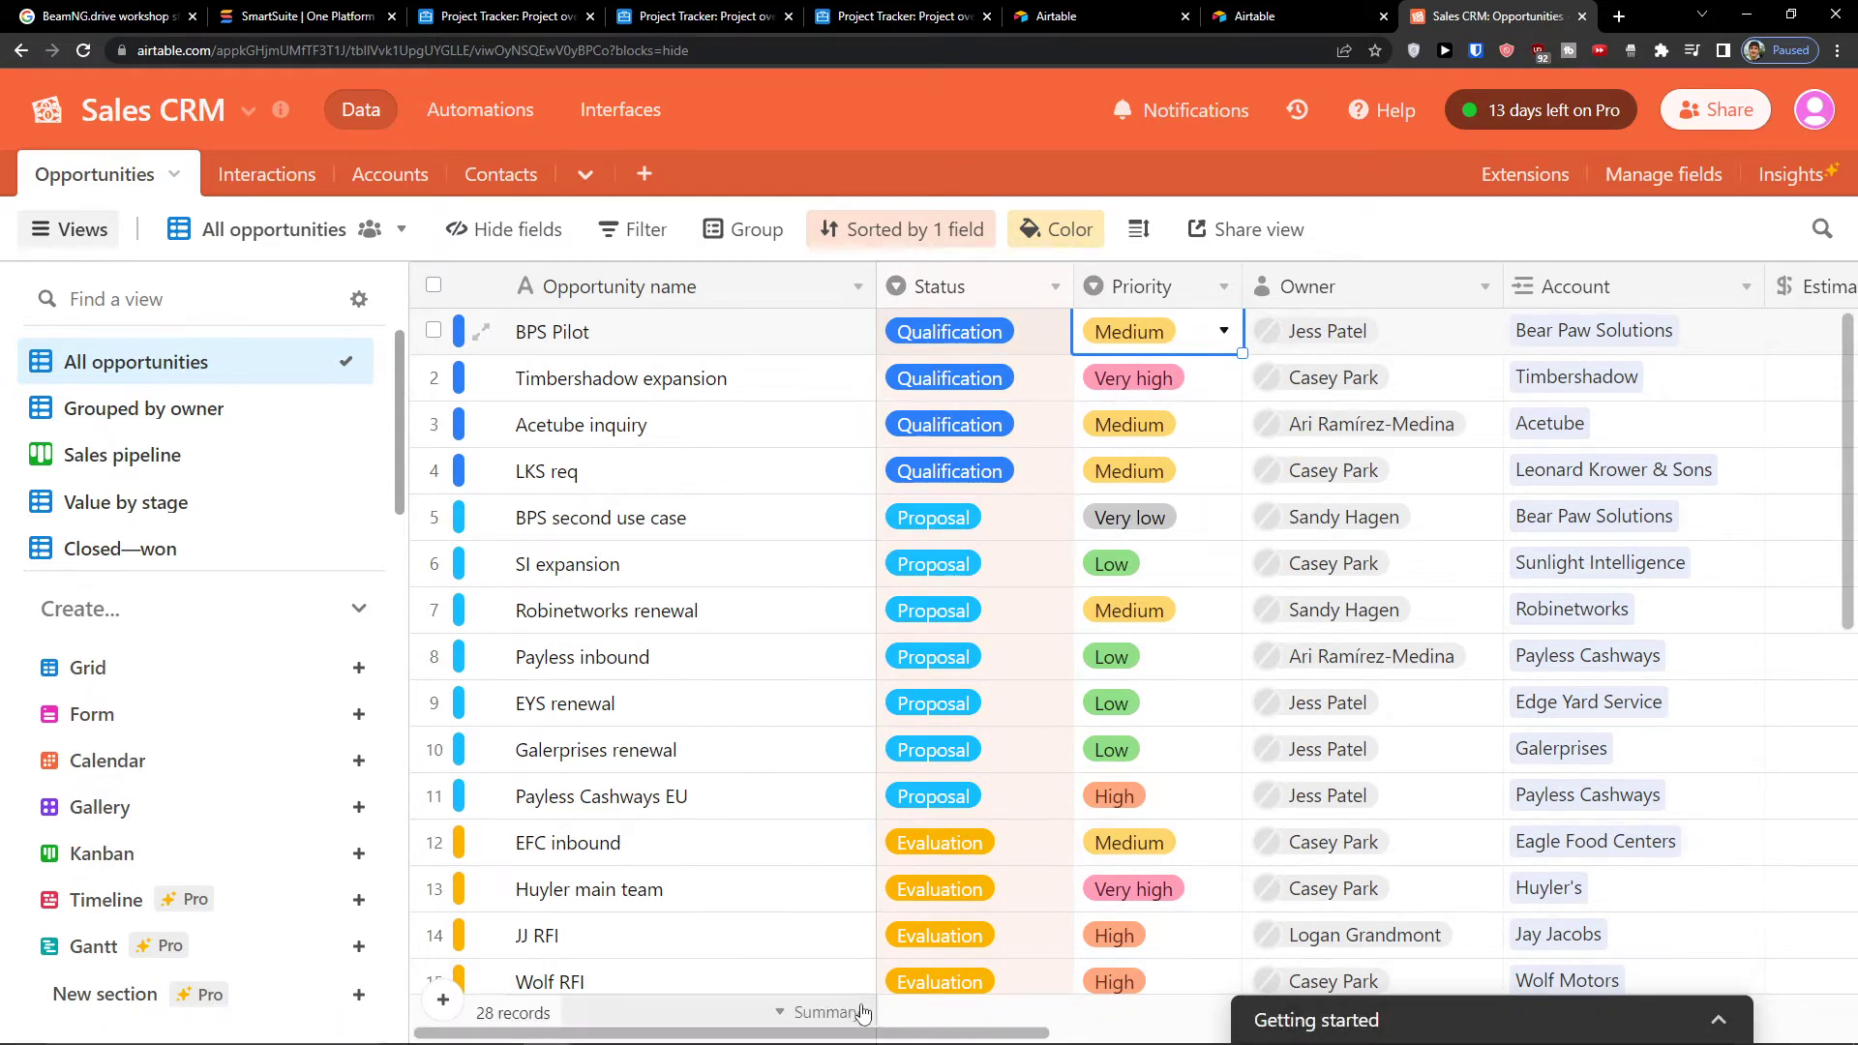
{"action": "scroll", "coordinate": [865, 1010], "scroll_direction": "right", "scroll_amount": 6}
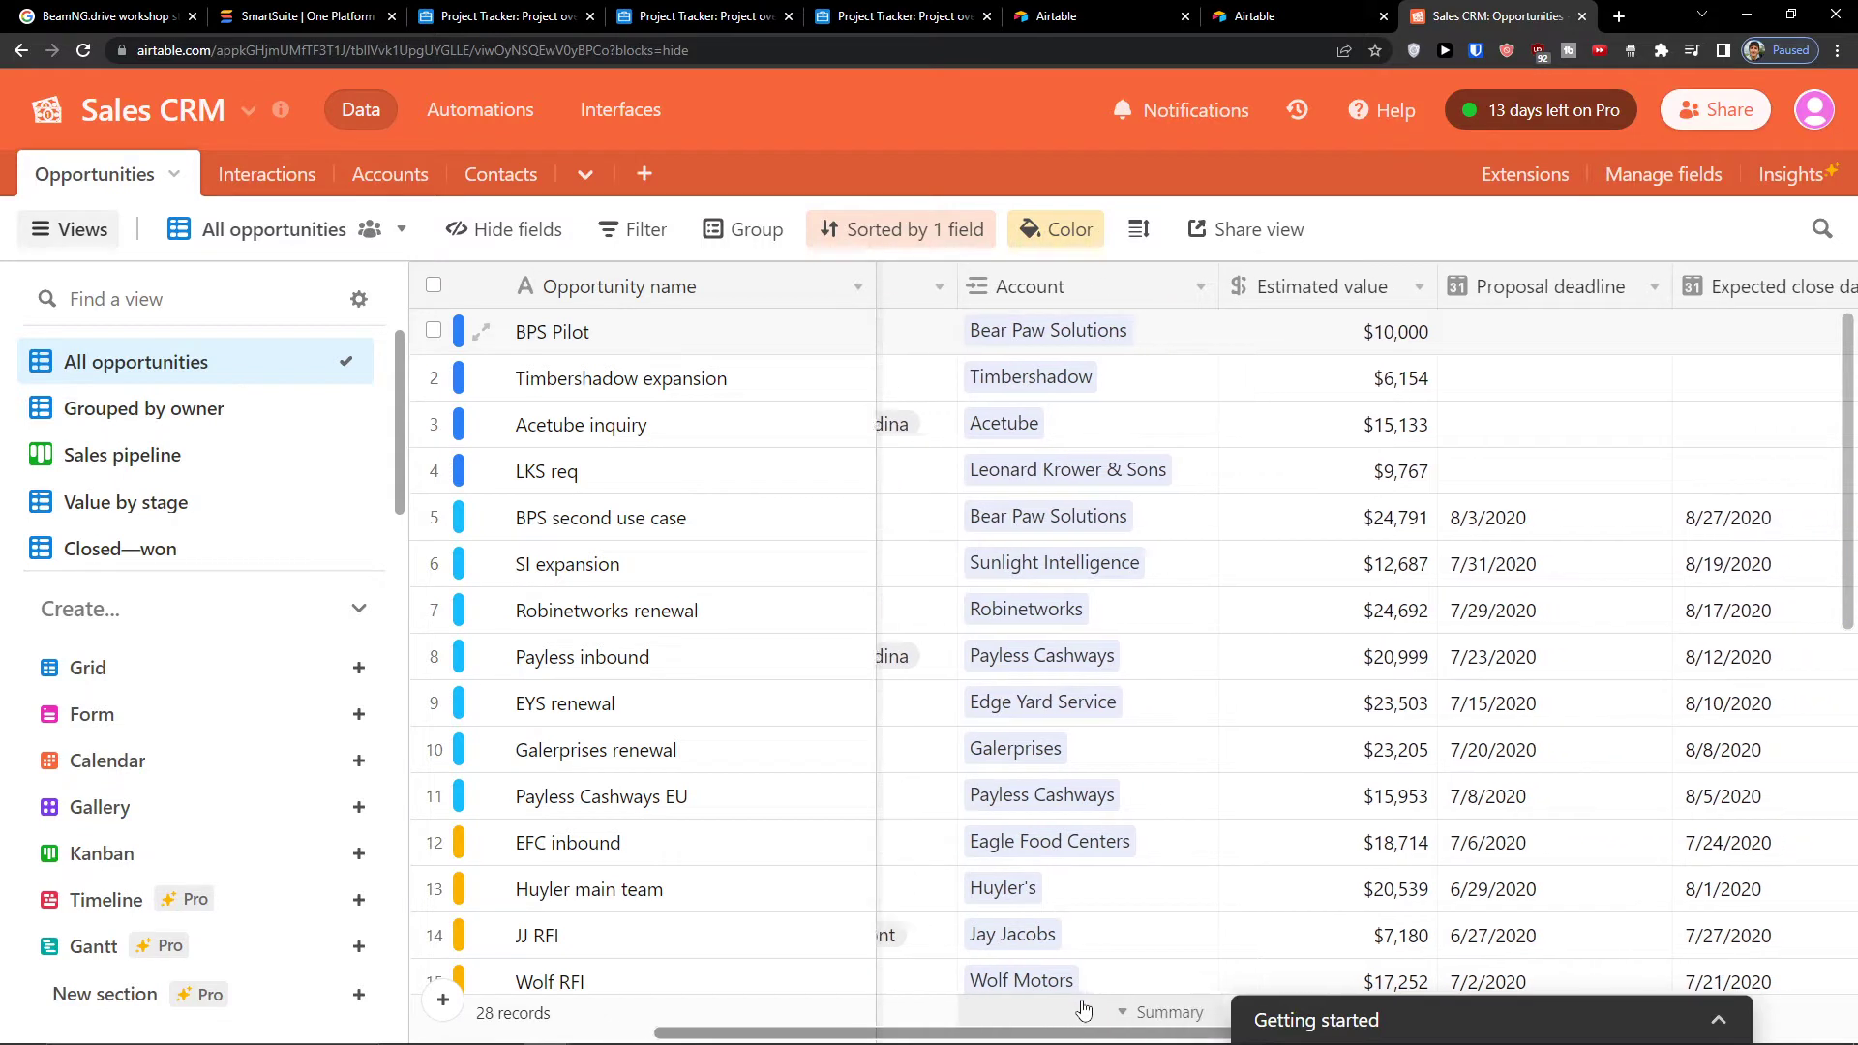
{"action": "scroll", "coordinate": [1094, 1009], "scroll_direction": "right", "scroll_amount": 2}
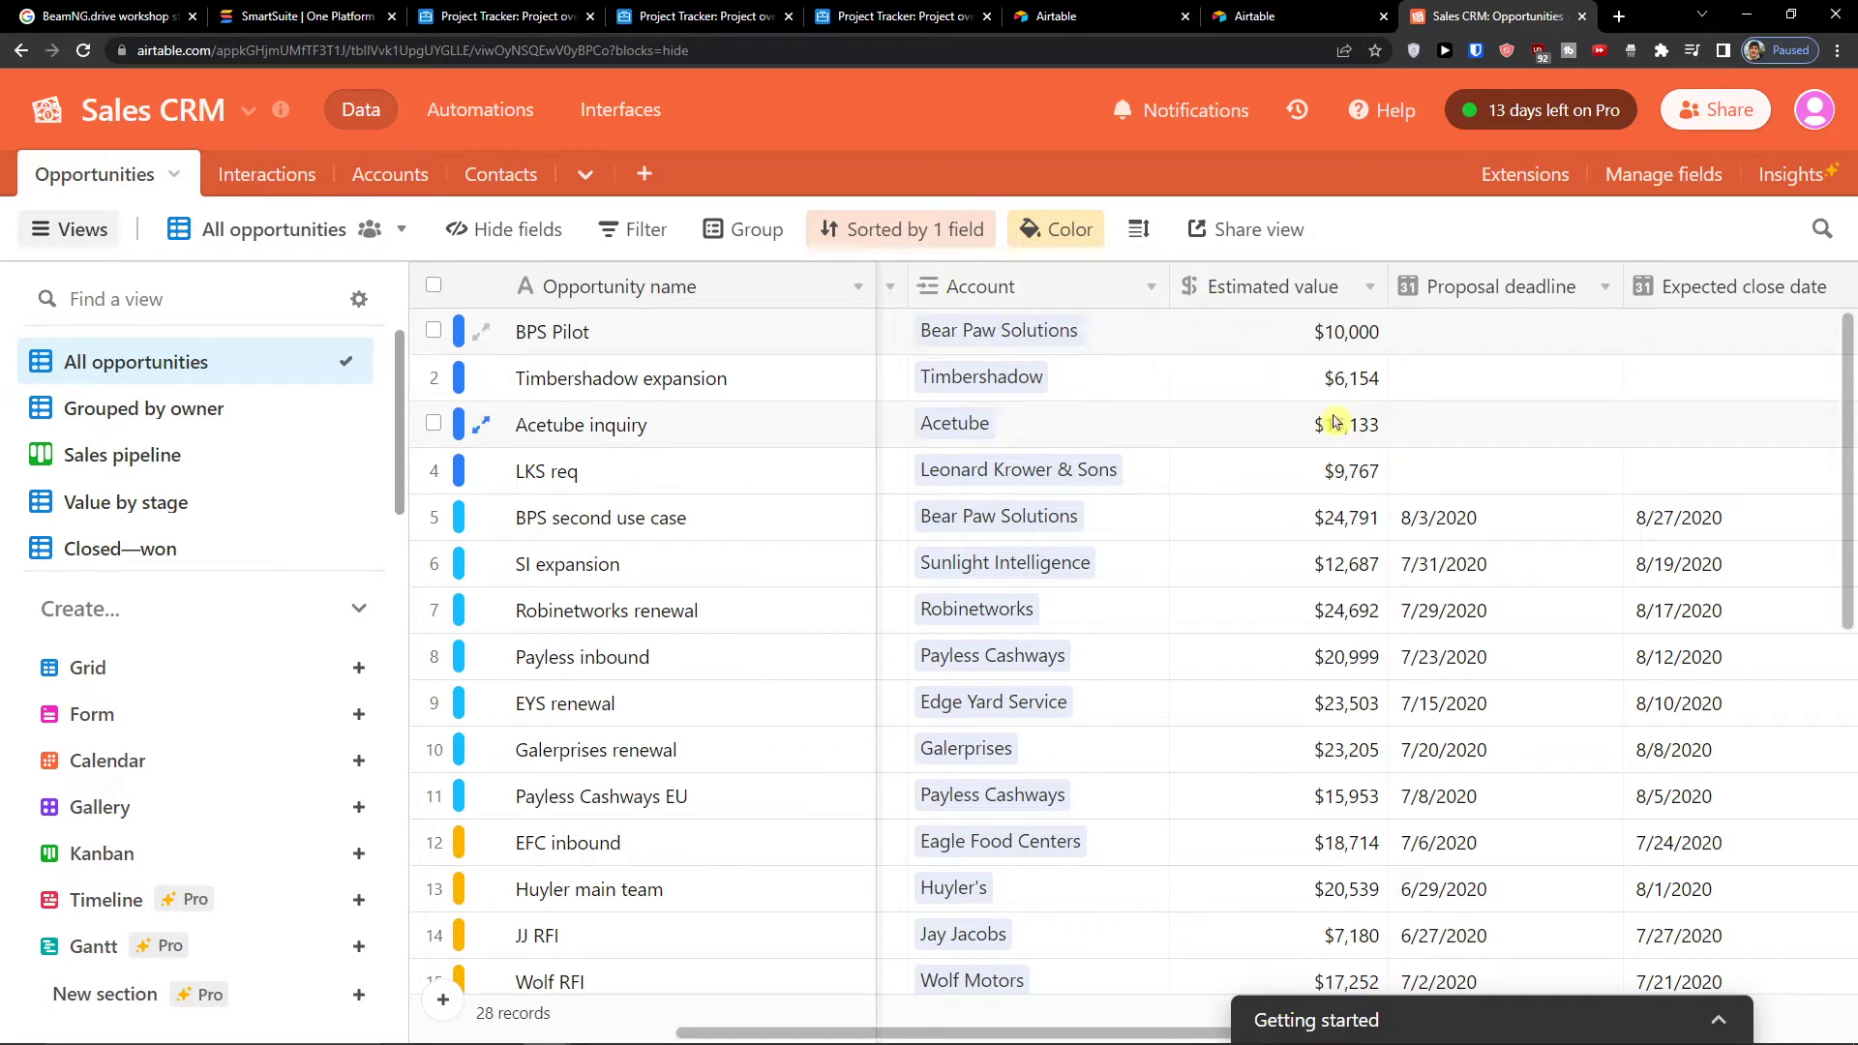
{"action": "scroll", "coordinate": [1334, 438], "scroll_direction": "down", "scroll_amount": 9}
{"action": "scroll", "coordinate": [1338, 437], "scroll_direction": "up", "scroll_amount": 9}
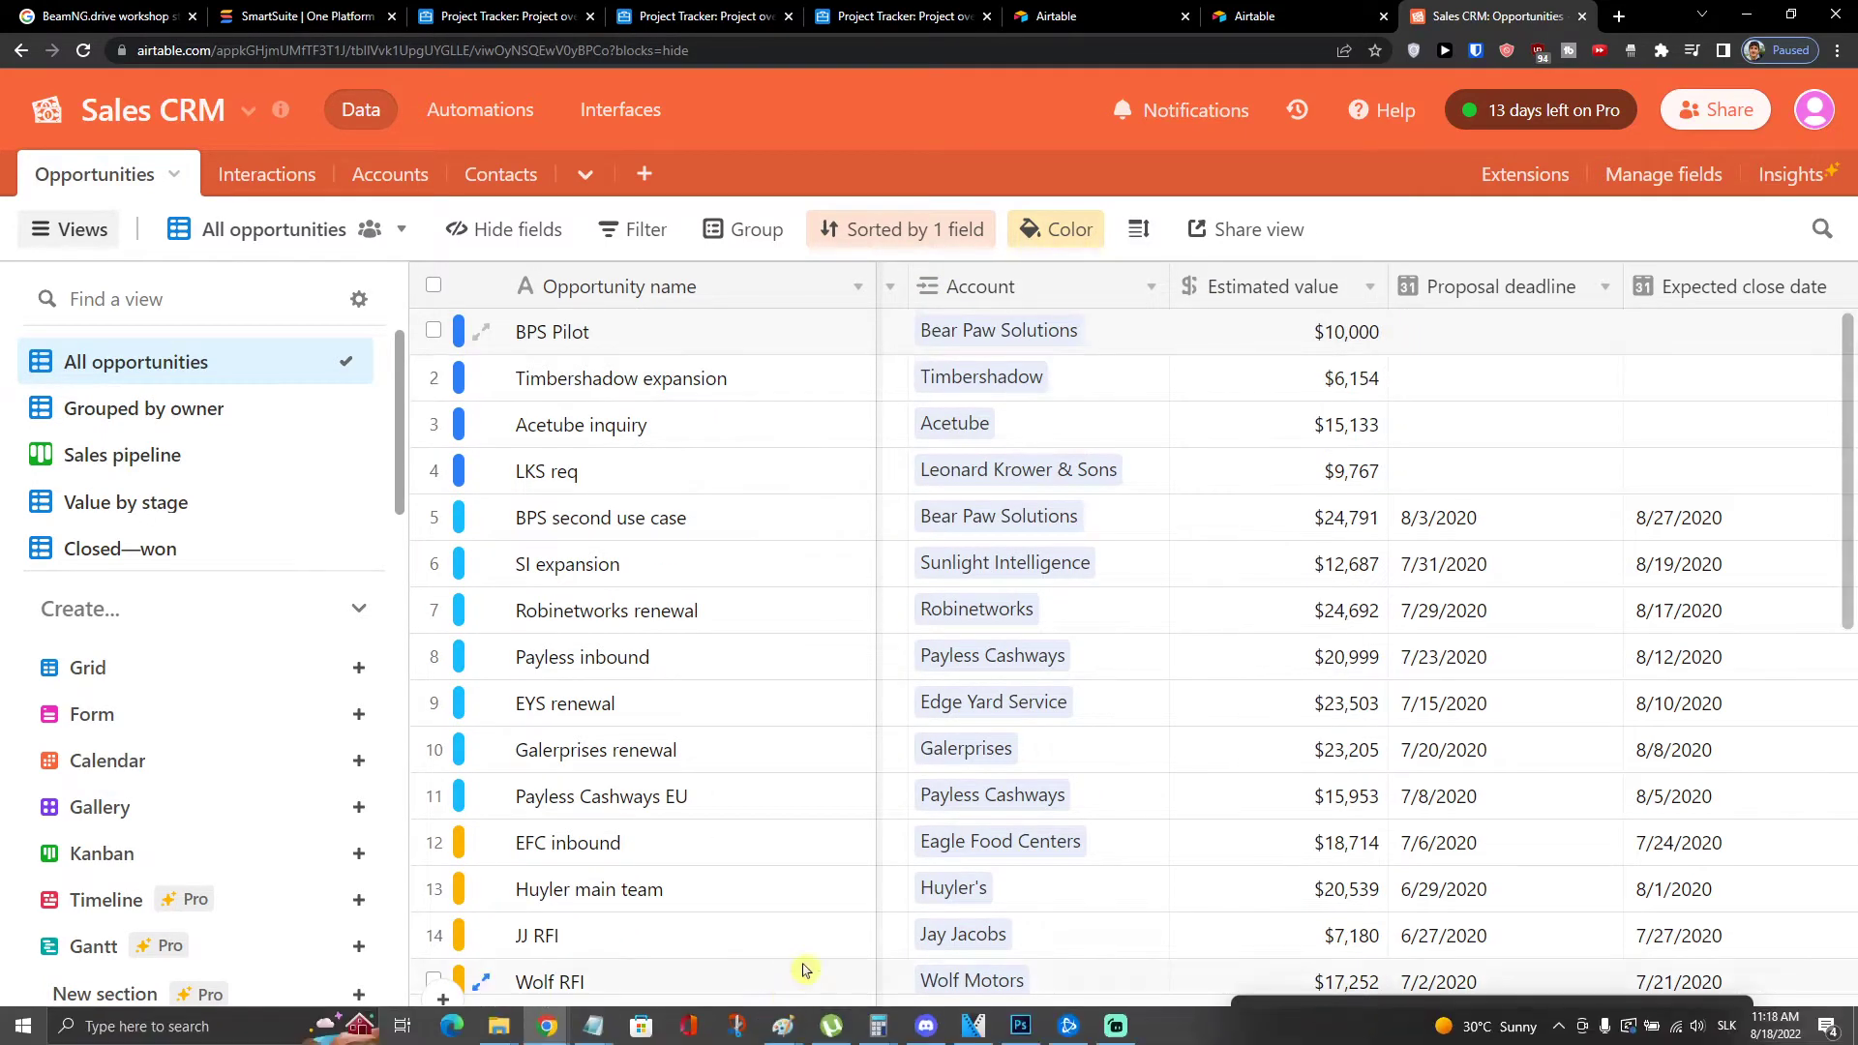
{"action": "left_click_drag", "start_coordinate": [830, 1024], "coordinate": [1345, 992]}
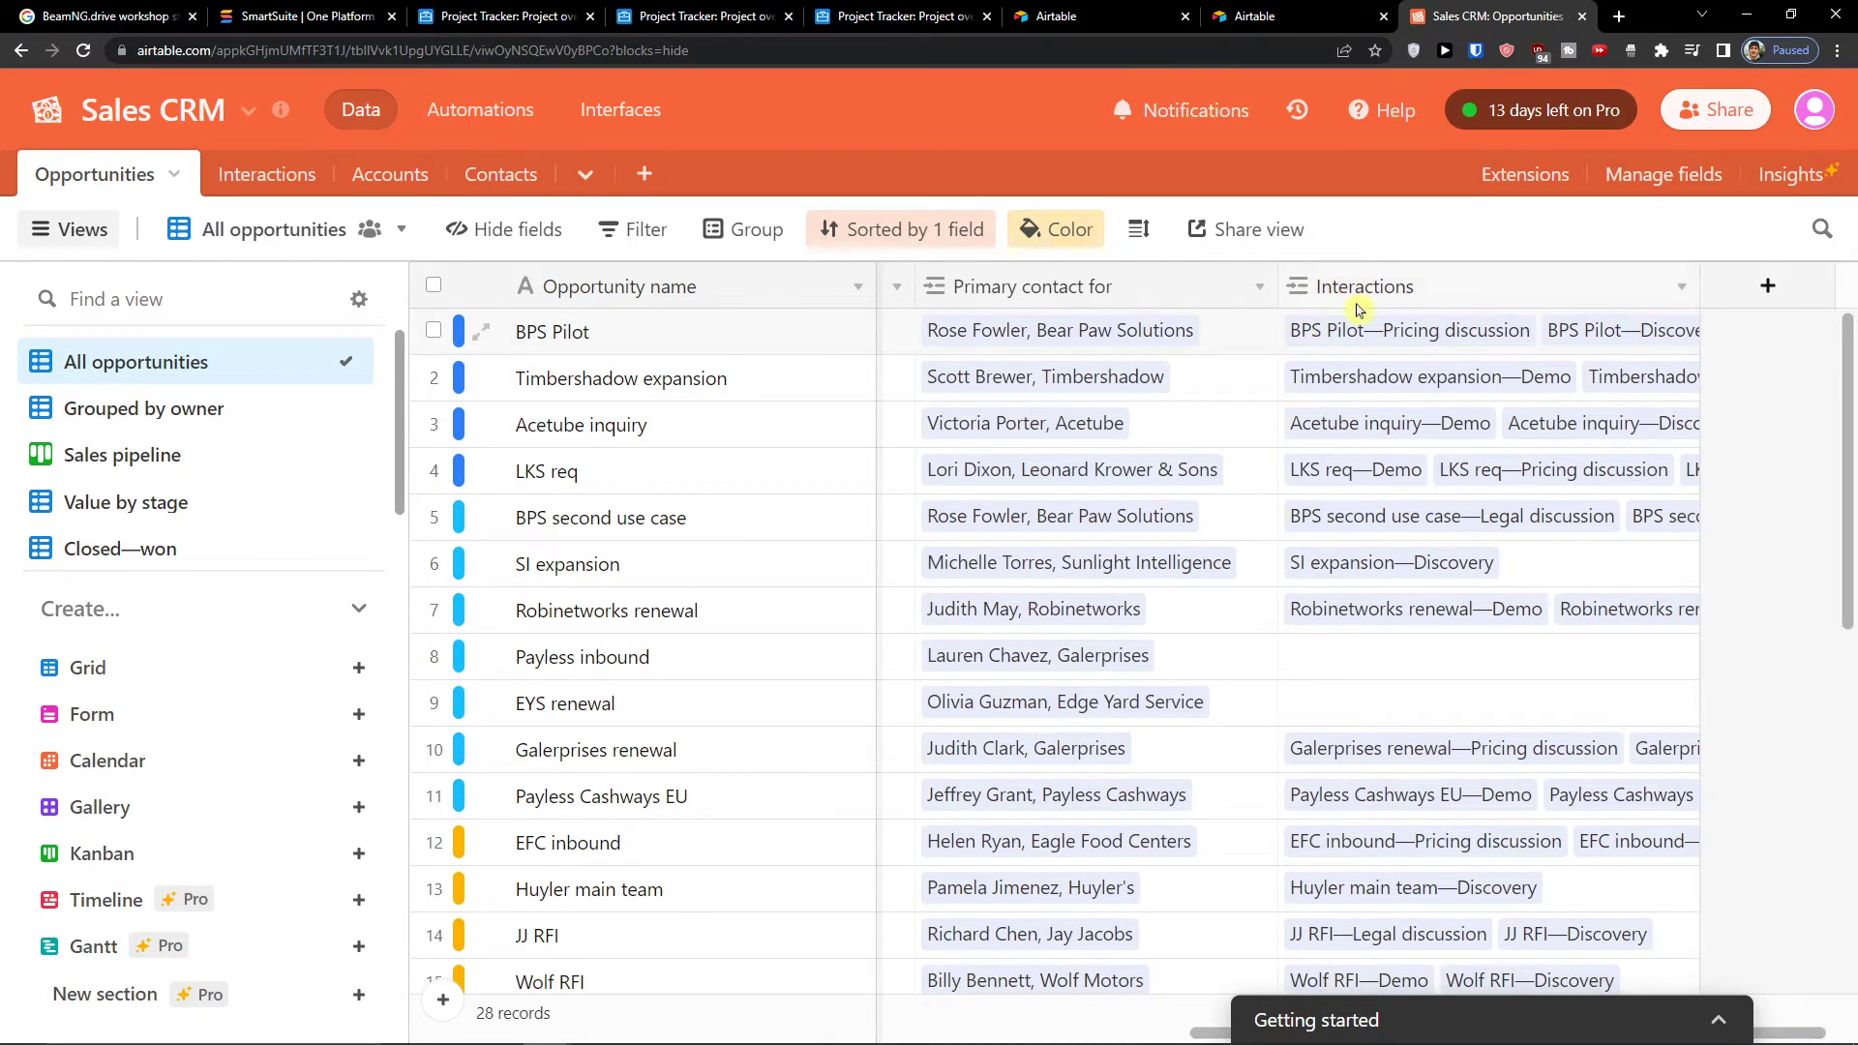
{"action": "scroll", "coordinate": [900, 580], "scroll_direction": "down", "scroll_amount": 7}
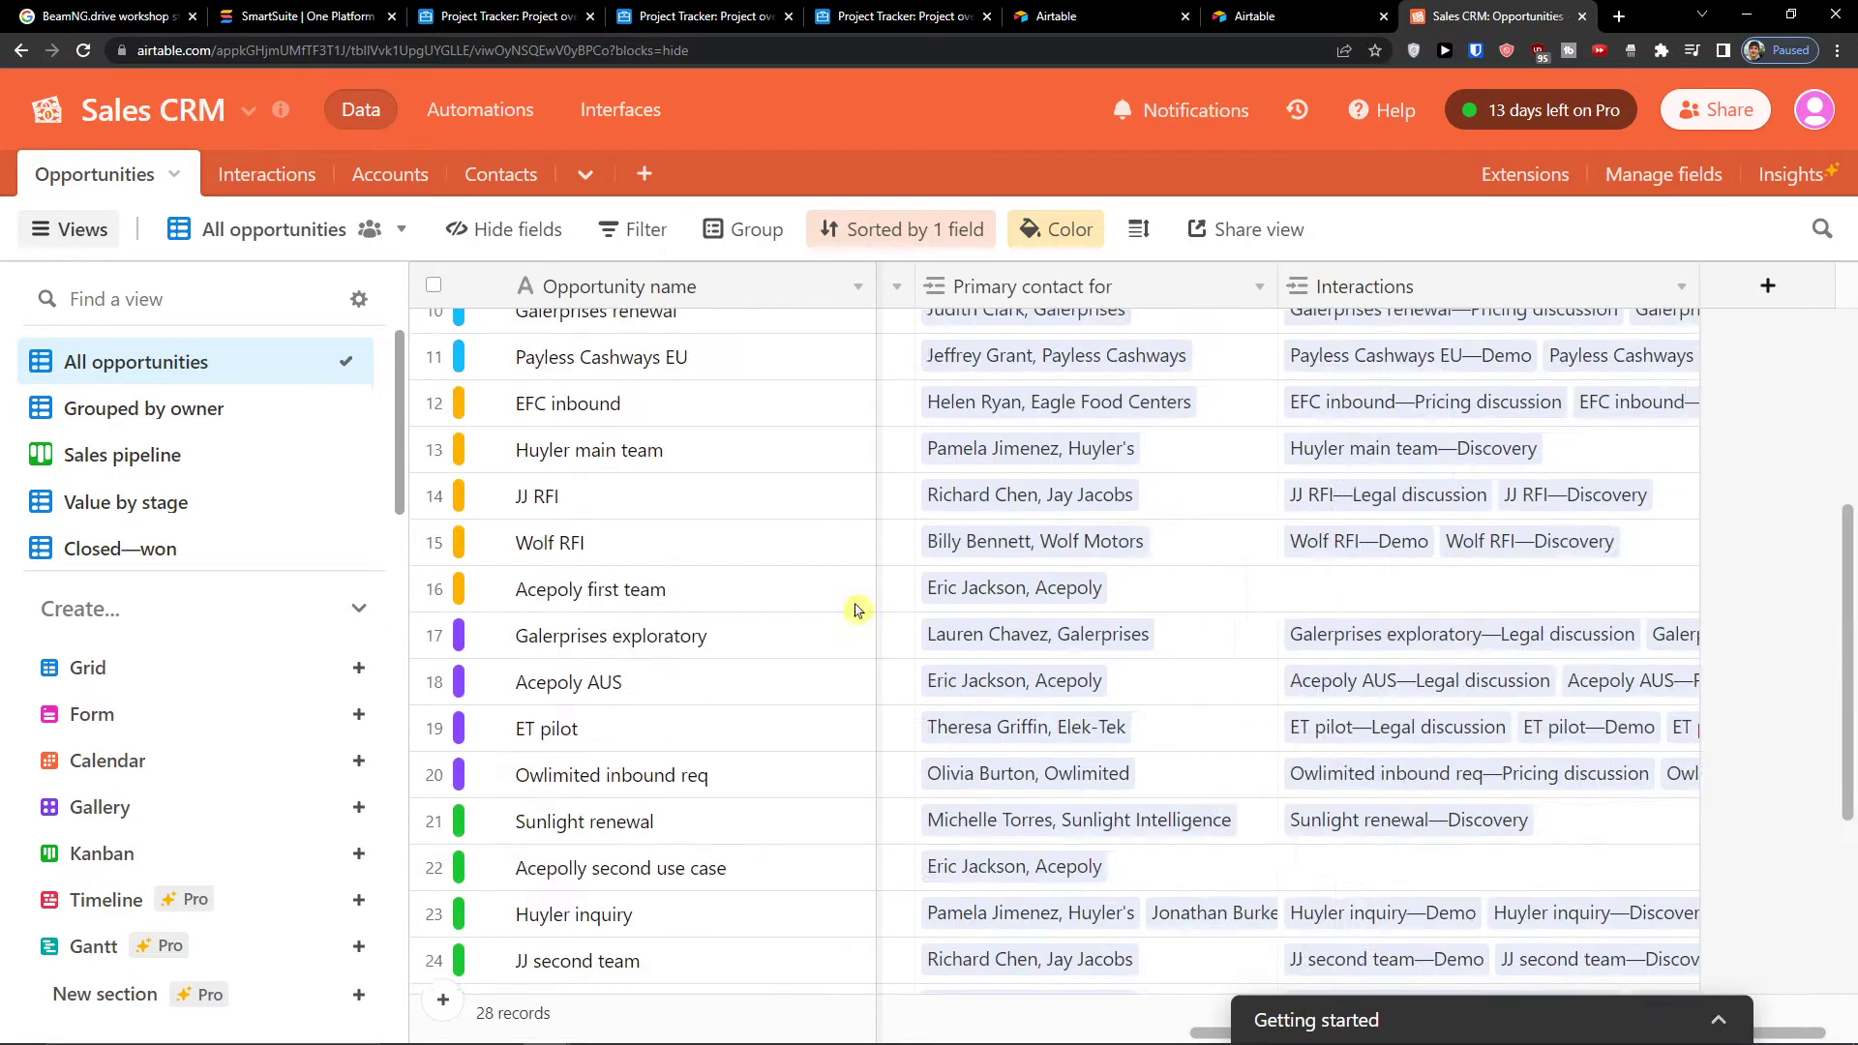
{"action": "scroll", "coordinate": [823, 581], "scroll_direction": "up", "scroll_amount": 7}
{"action": "left_click_drag", "start_coordinate": [1210, 1034], "coordinate": [527, 1031]}
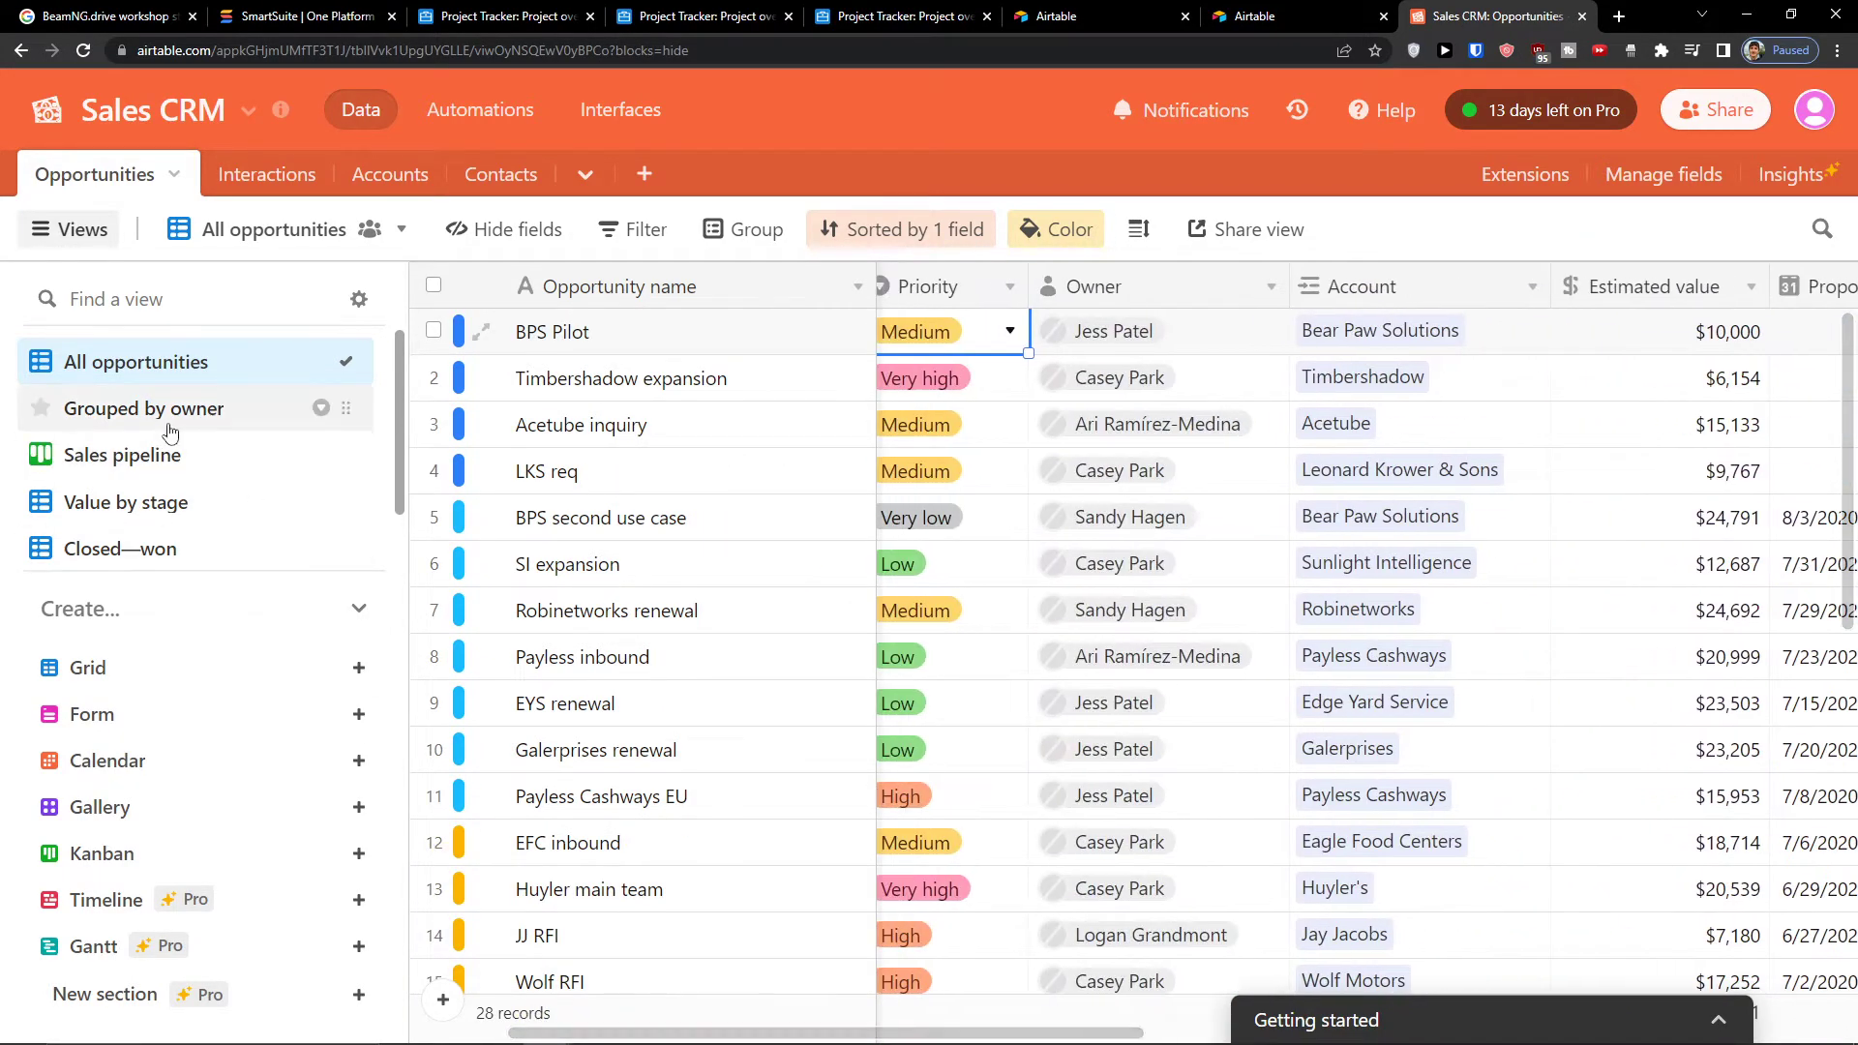
{"action": "left_click", "coordinate": [172, 423]}
- Scroll through the Grouped by owner view's owner groups, with record counts and Estimated value sums
{"action": "scroll", "coordinate": [841, 465], "scroll_direction": "down", "scroll_amount": 2}
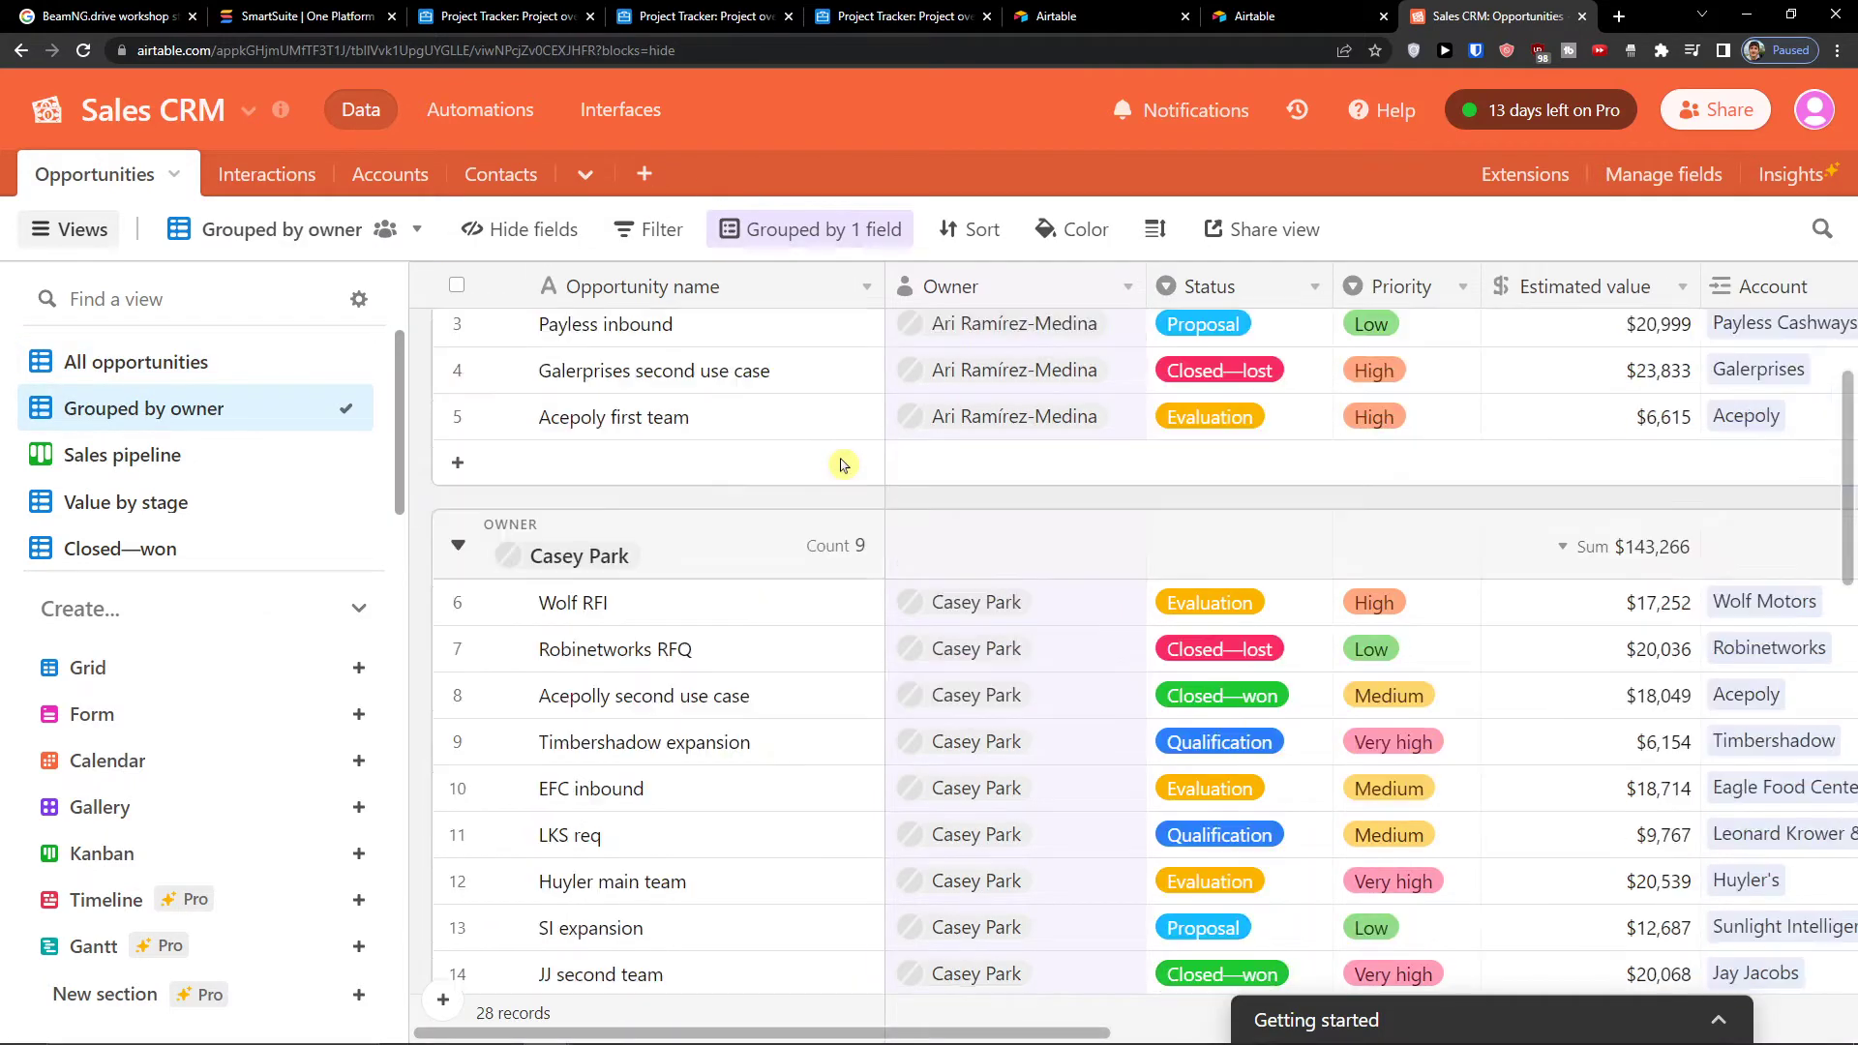
{"action": "scroll", "coordinate": [841, 466], "scroll_direction": "down", "scroll_amount": 3}
{"action": "scroll", "coordinate": [839, 464], "scroll_direction": "up", "scroll_amount": 5}
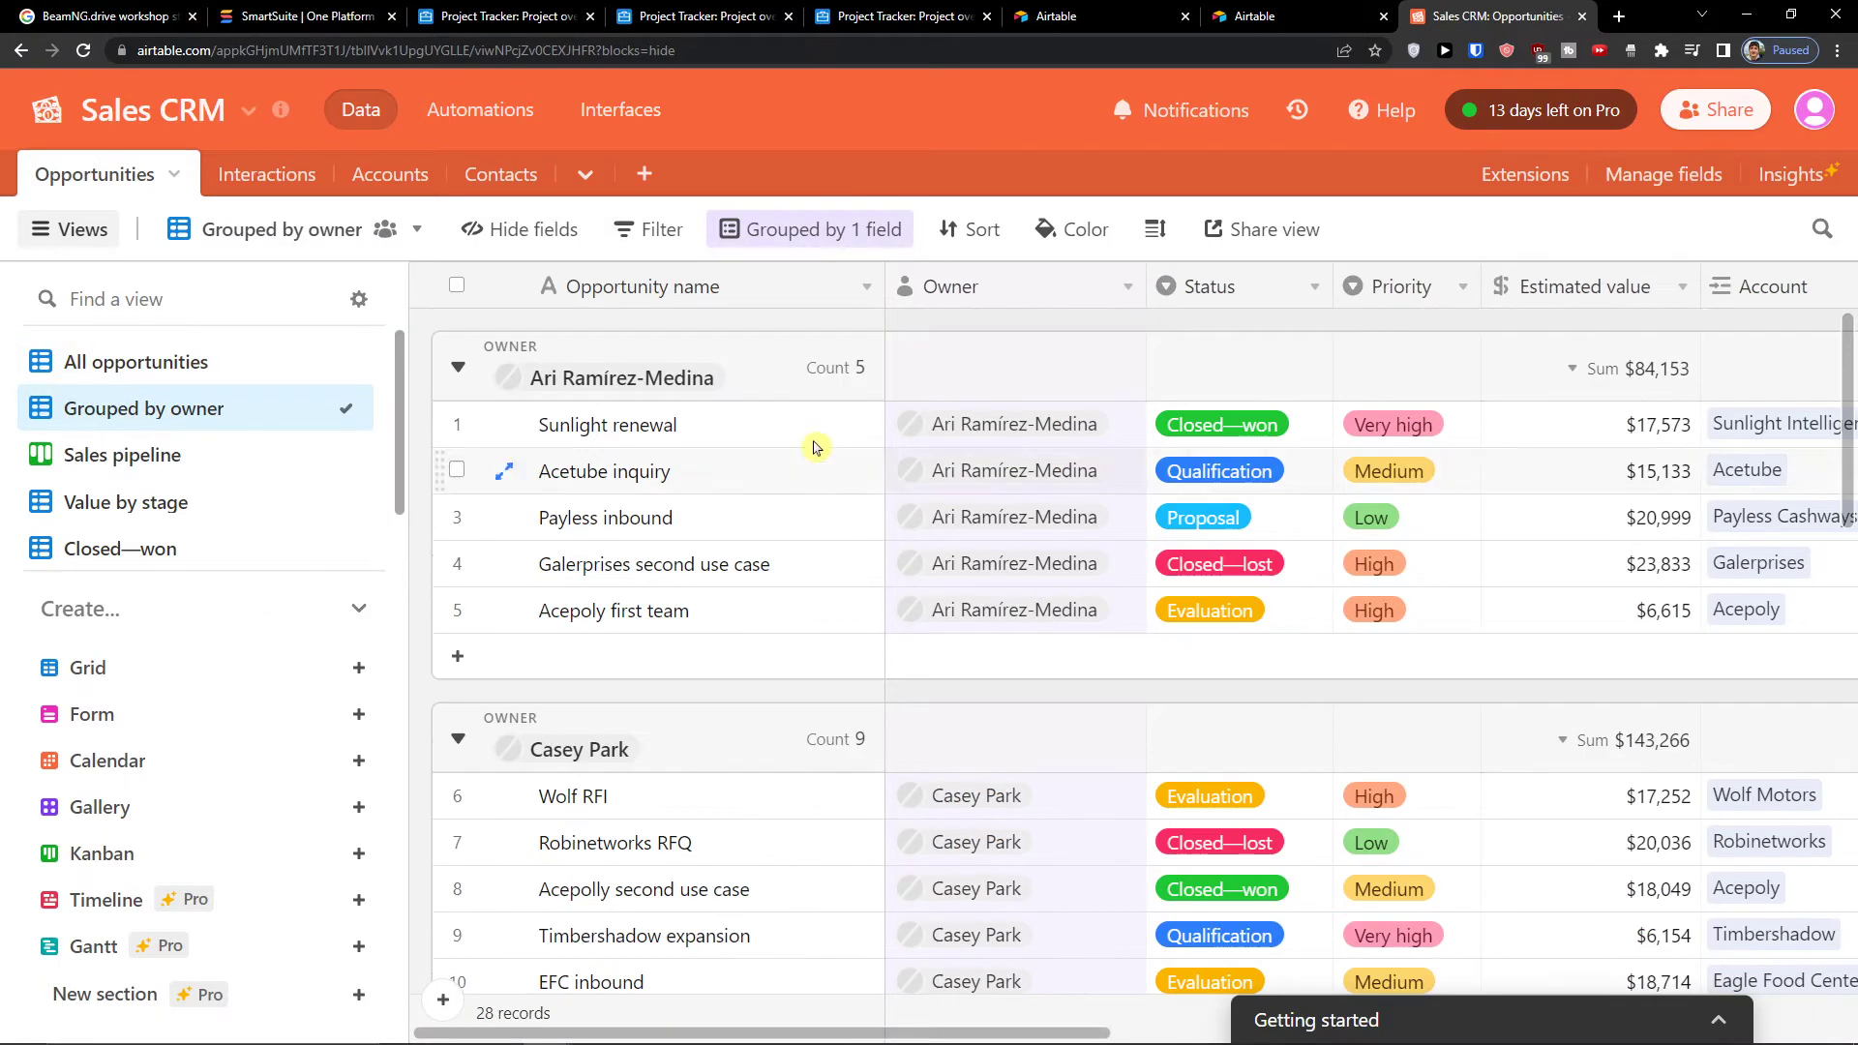
{"action": "scroll", "coordinate": [693, 485], "scroll_direction": "down", "scroll_amount": 6}
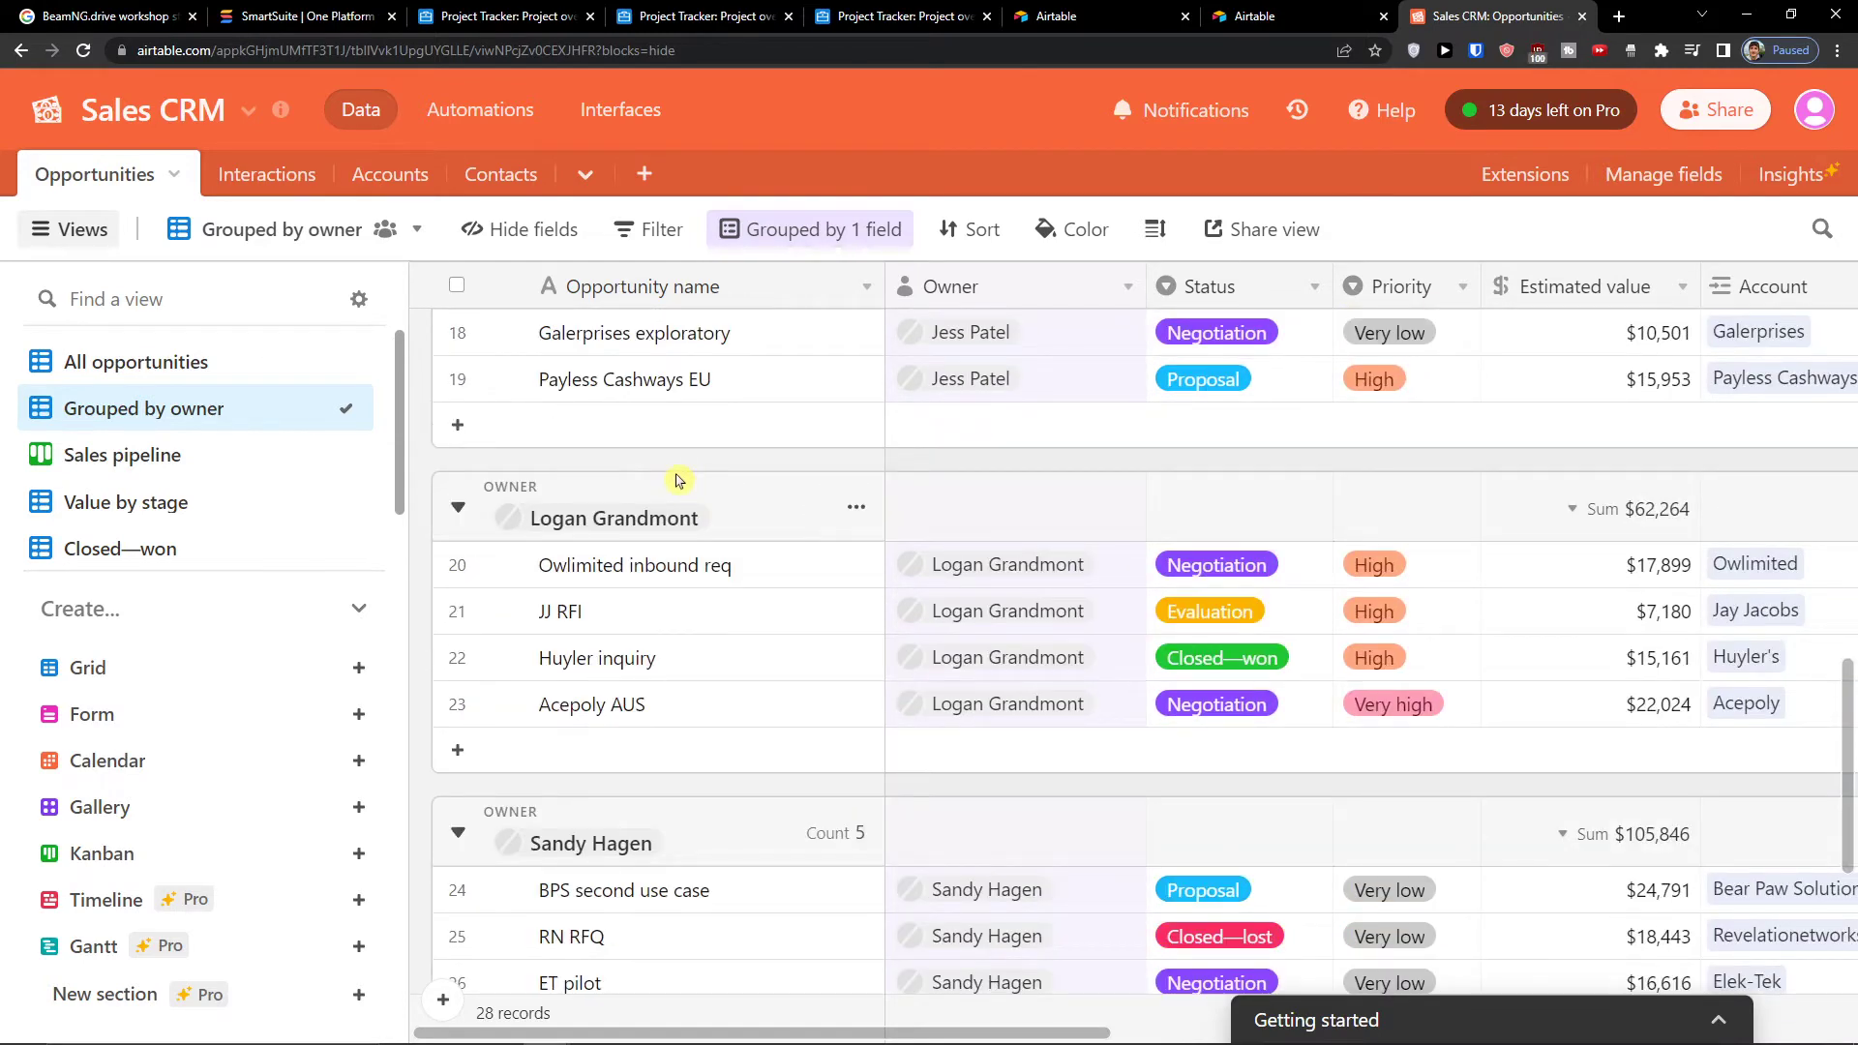
{"action": "scroll", "coordinate": [677, 481], "scroll_direction": "up", "scroll_amount": 8}
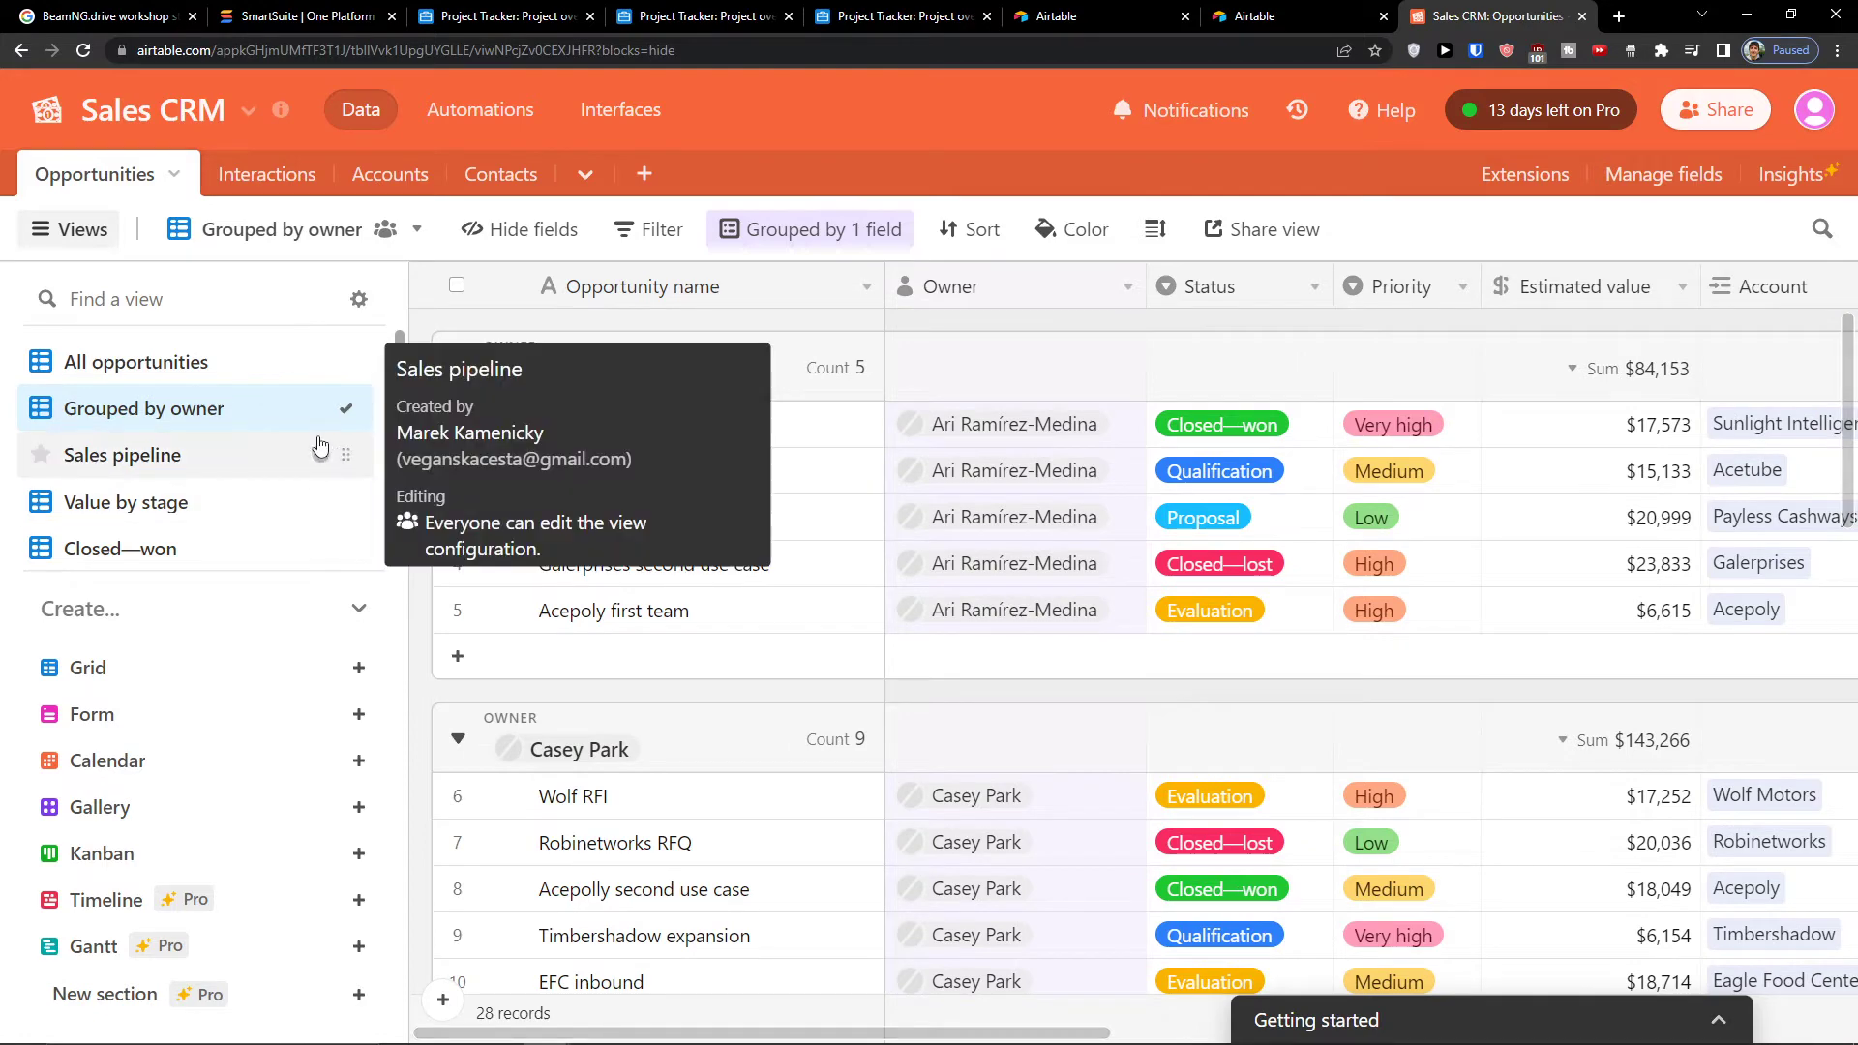
{"action": "scroll", "coordinate": [247, 466], "scroll_direction": "down", "scroll_amount": 1}
- Open the Sales pipeline kanban board and check its current sort settings
{"action": "left_click", "coordinate": [199, 398]}
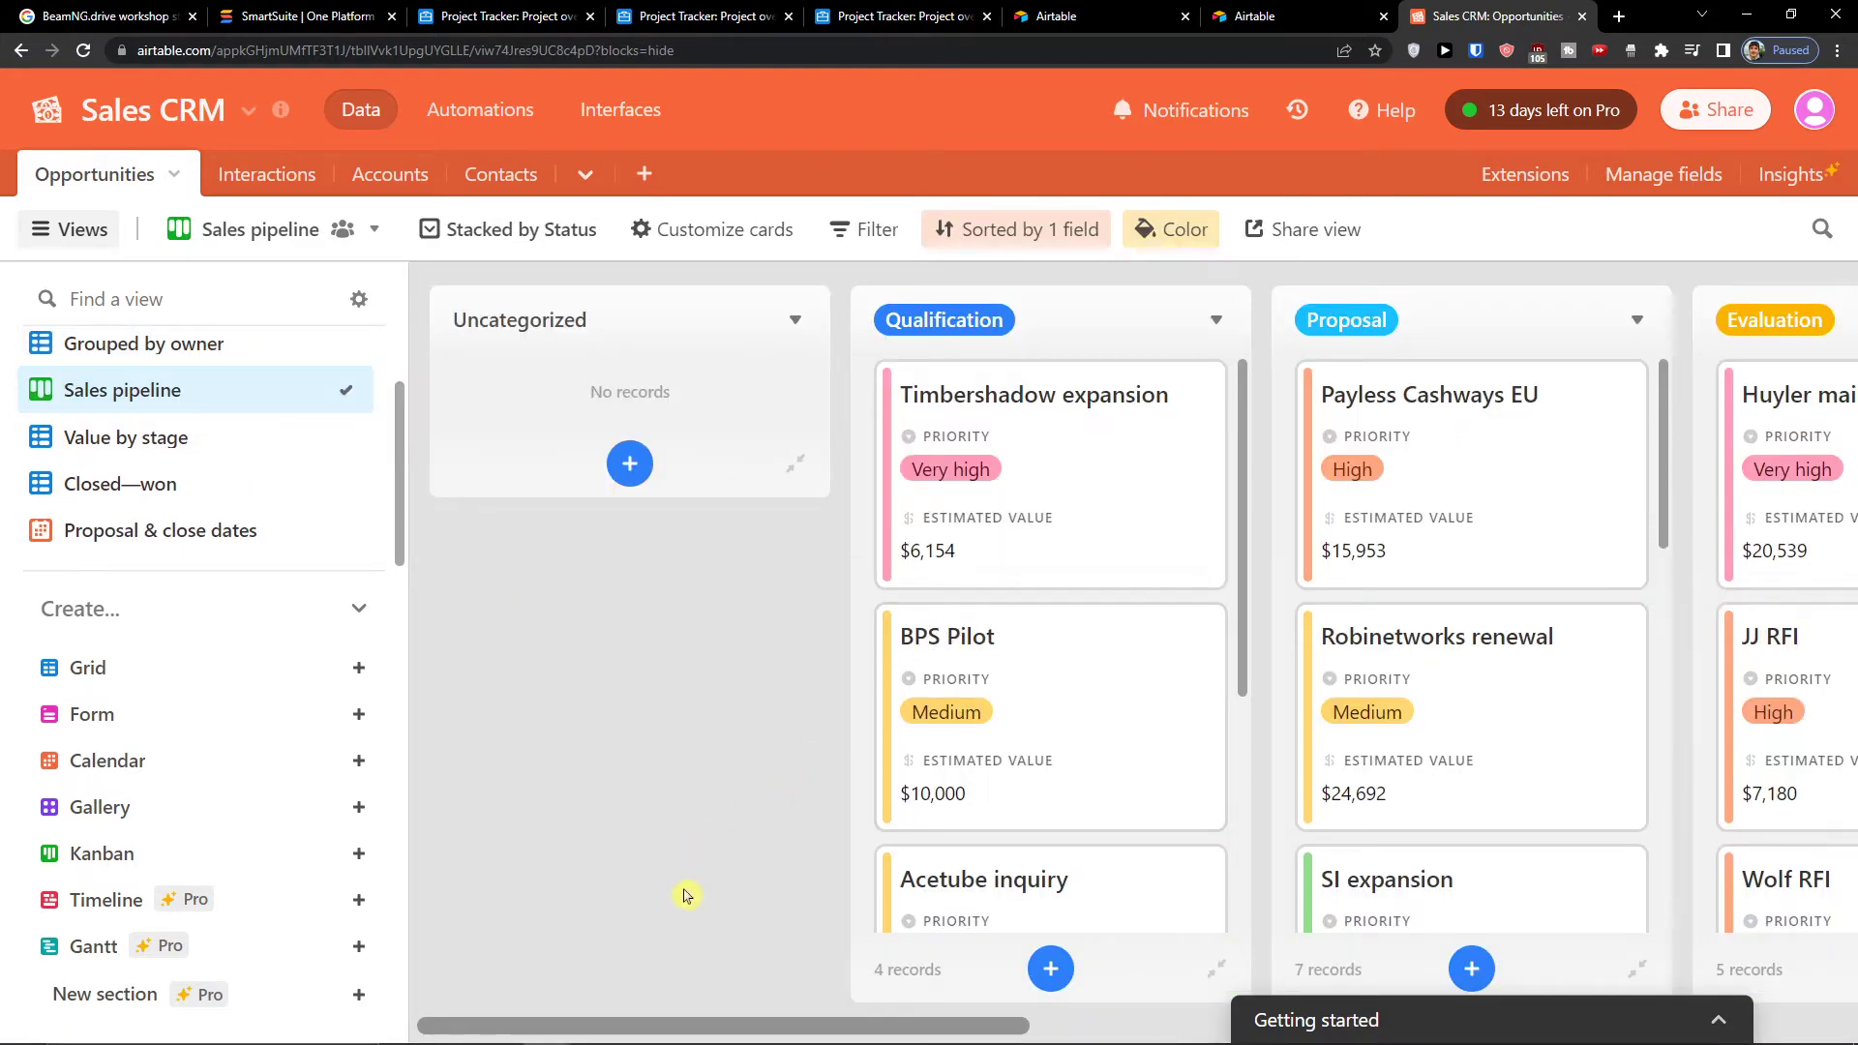
{"action": "scroll", "coordinate": [1203, 688], "scroll_direction": "down", "scroll_amount": 1}
{"action": "scroll", "coordinate": [1165, 688], "scroll_direction": "up", "scroll_amount": 1}
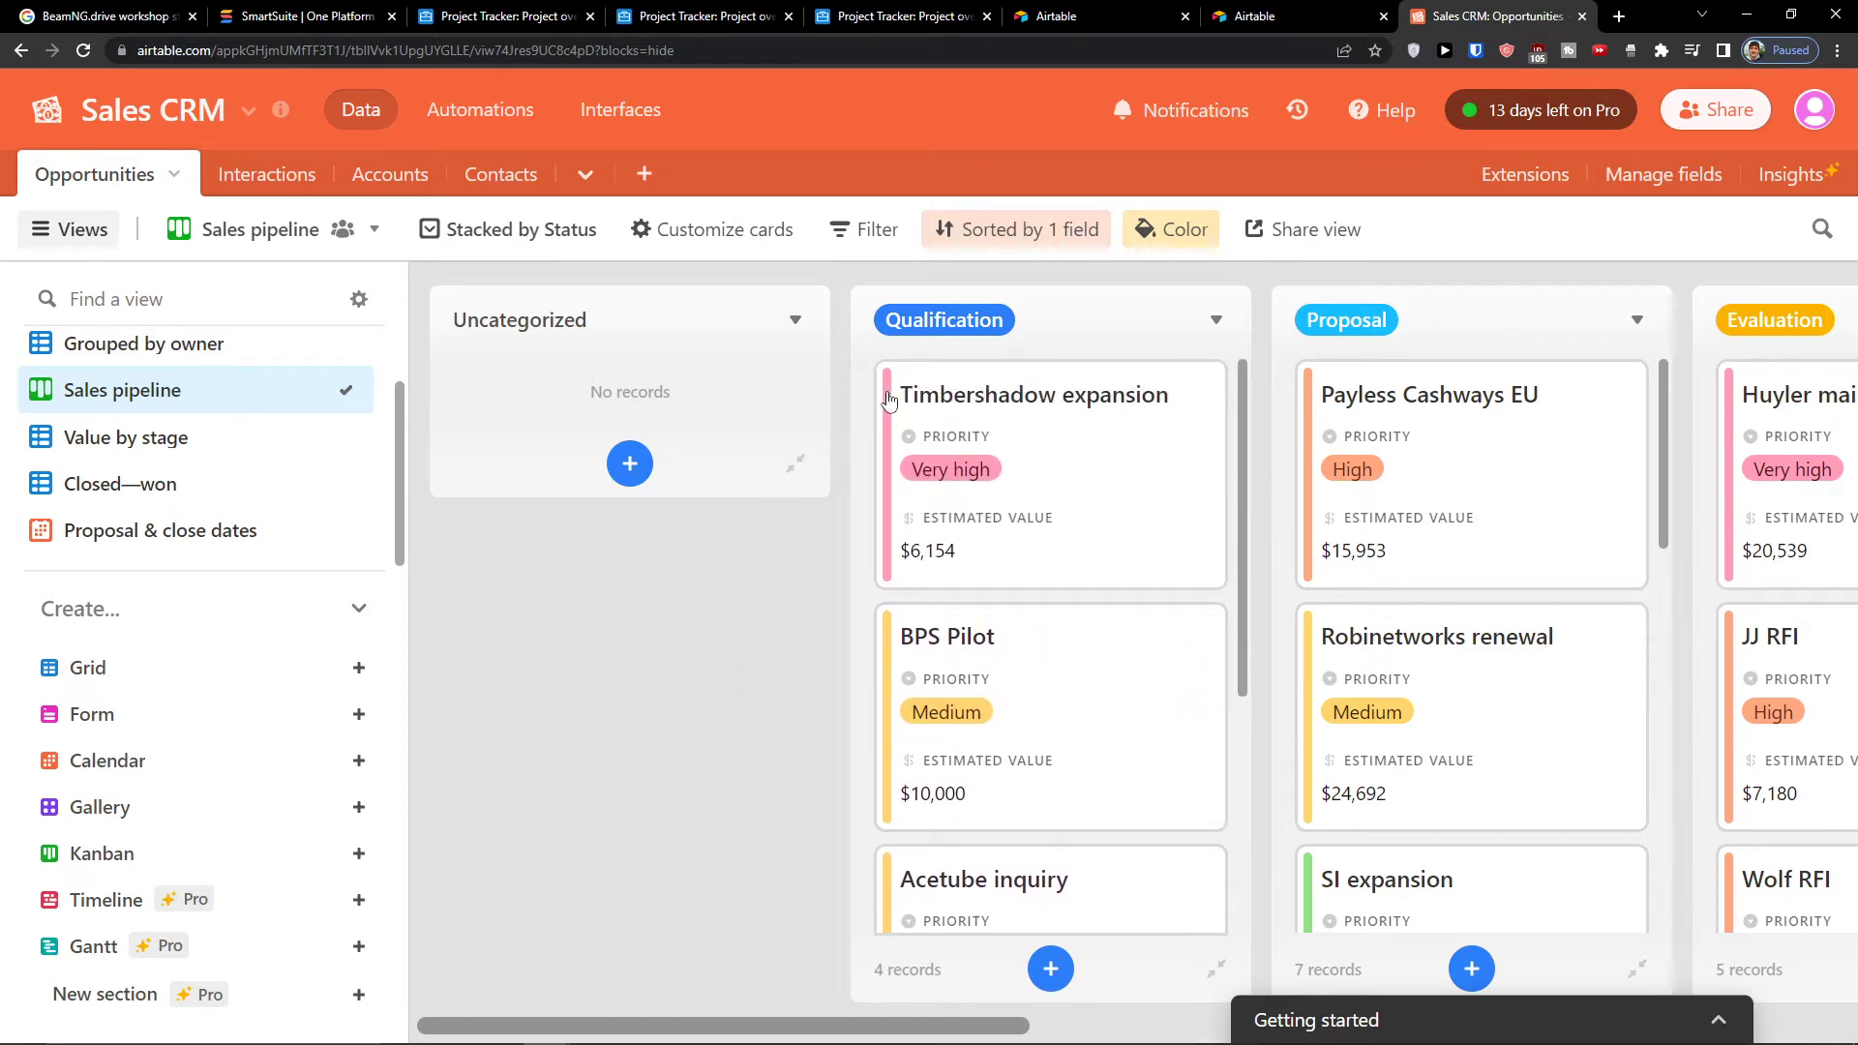
{"action": "left_click", "coordinate": [1018, 254]}
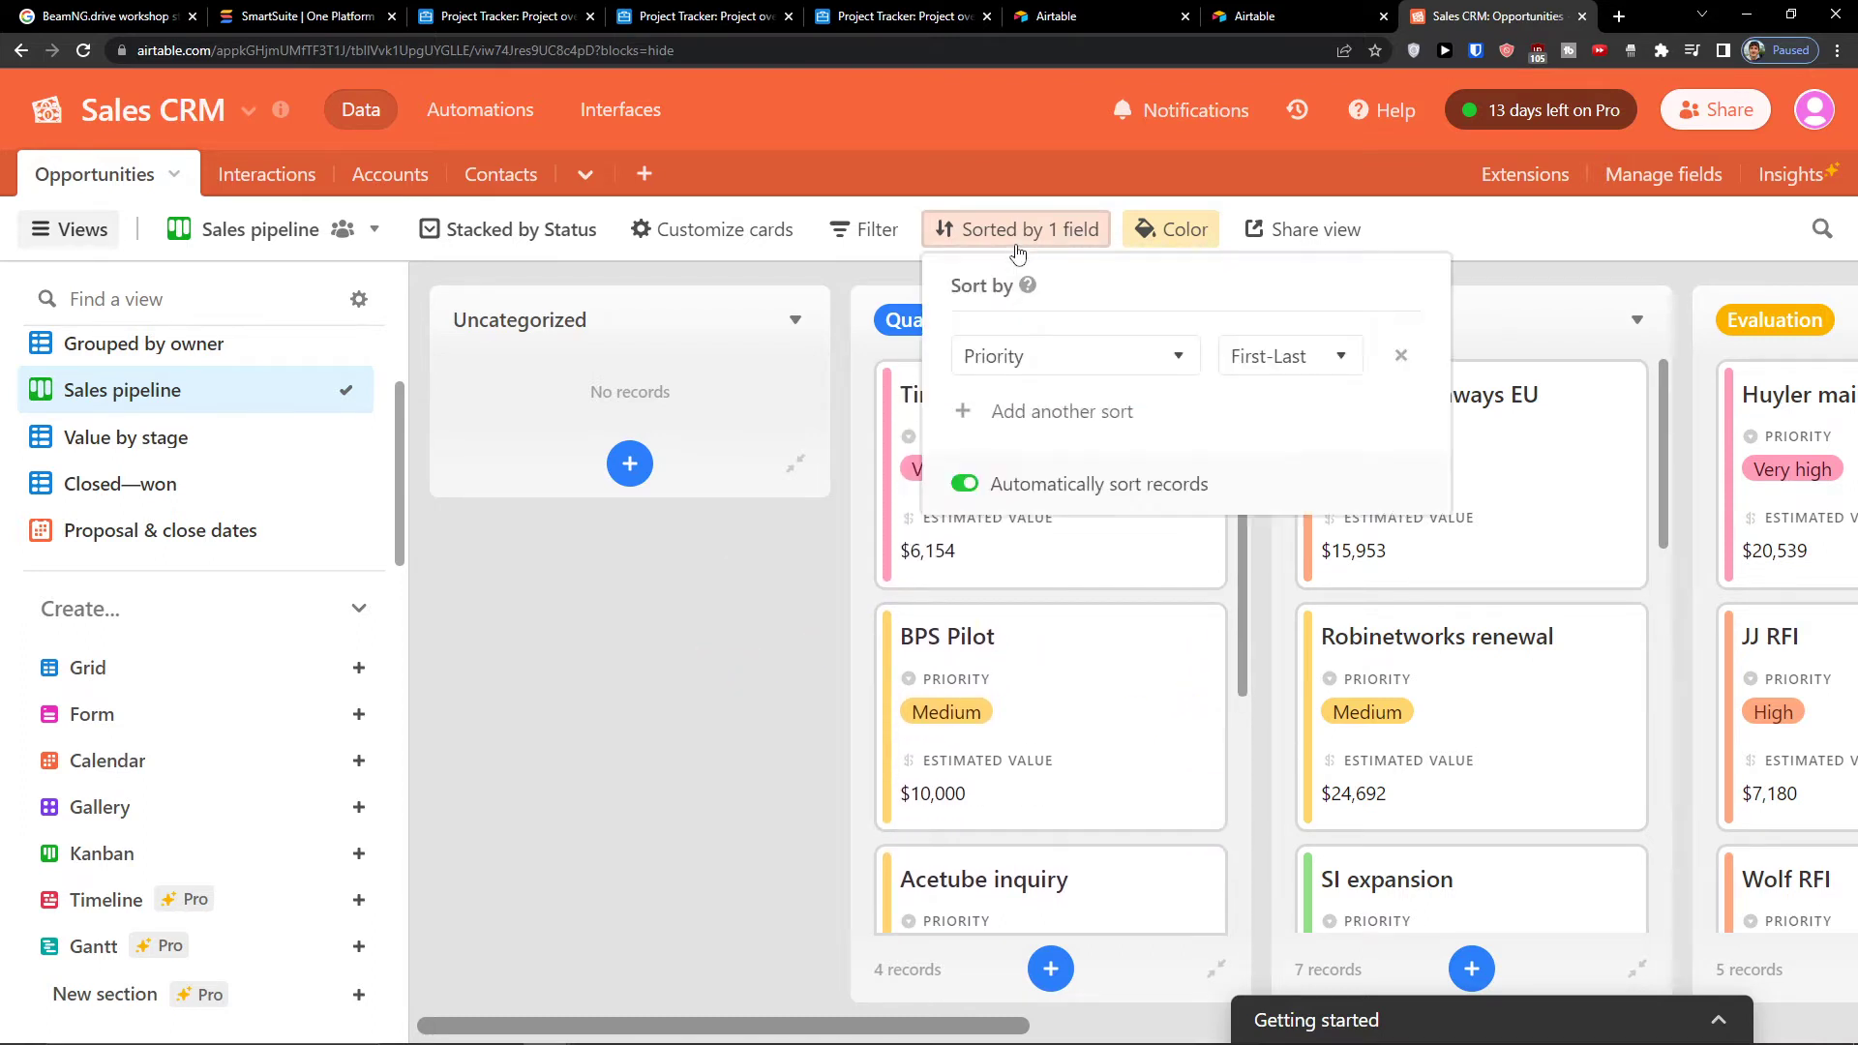
{"action": "left_click", "coordinate": [743, 761]}
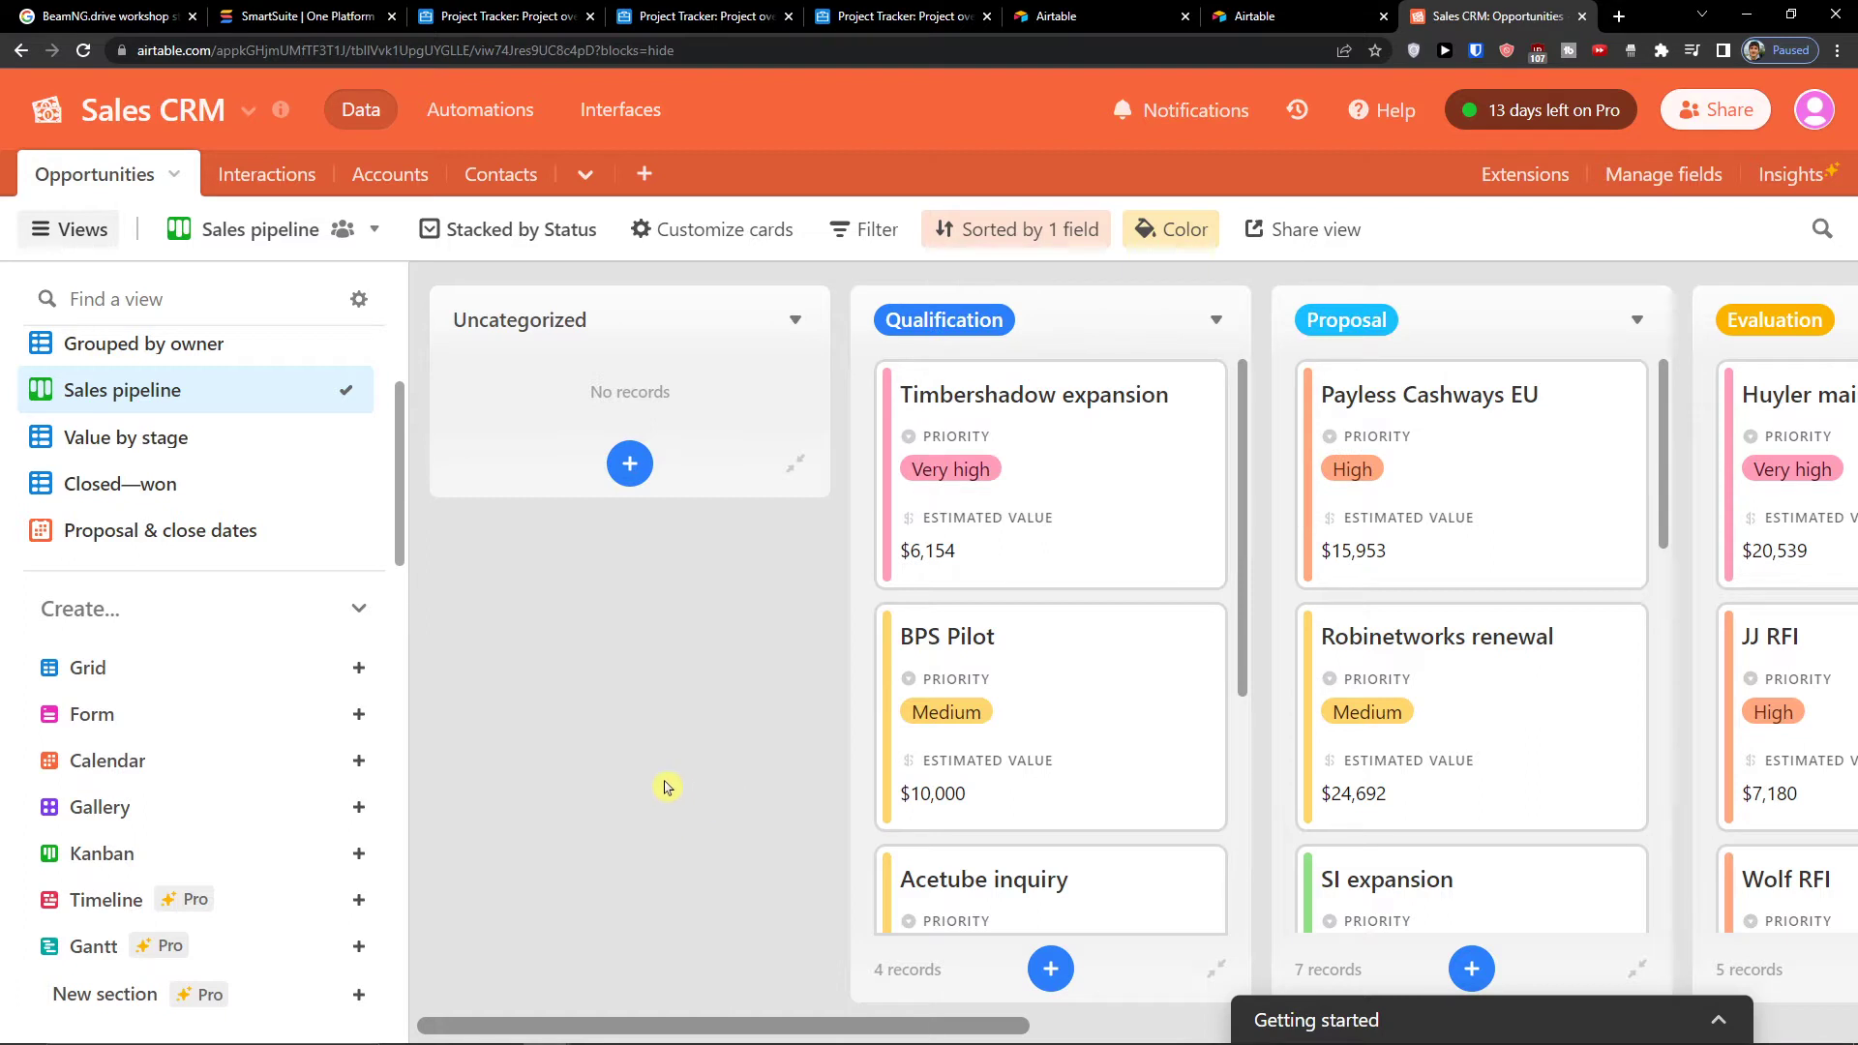
- Try sorting the pipeline cards by Status
{"action": "left_click", "coordinate": [986, 248]}
{"action": "left_click", "coordinate": [1006, 355]}
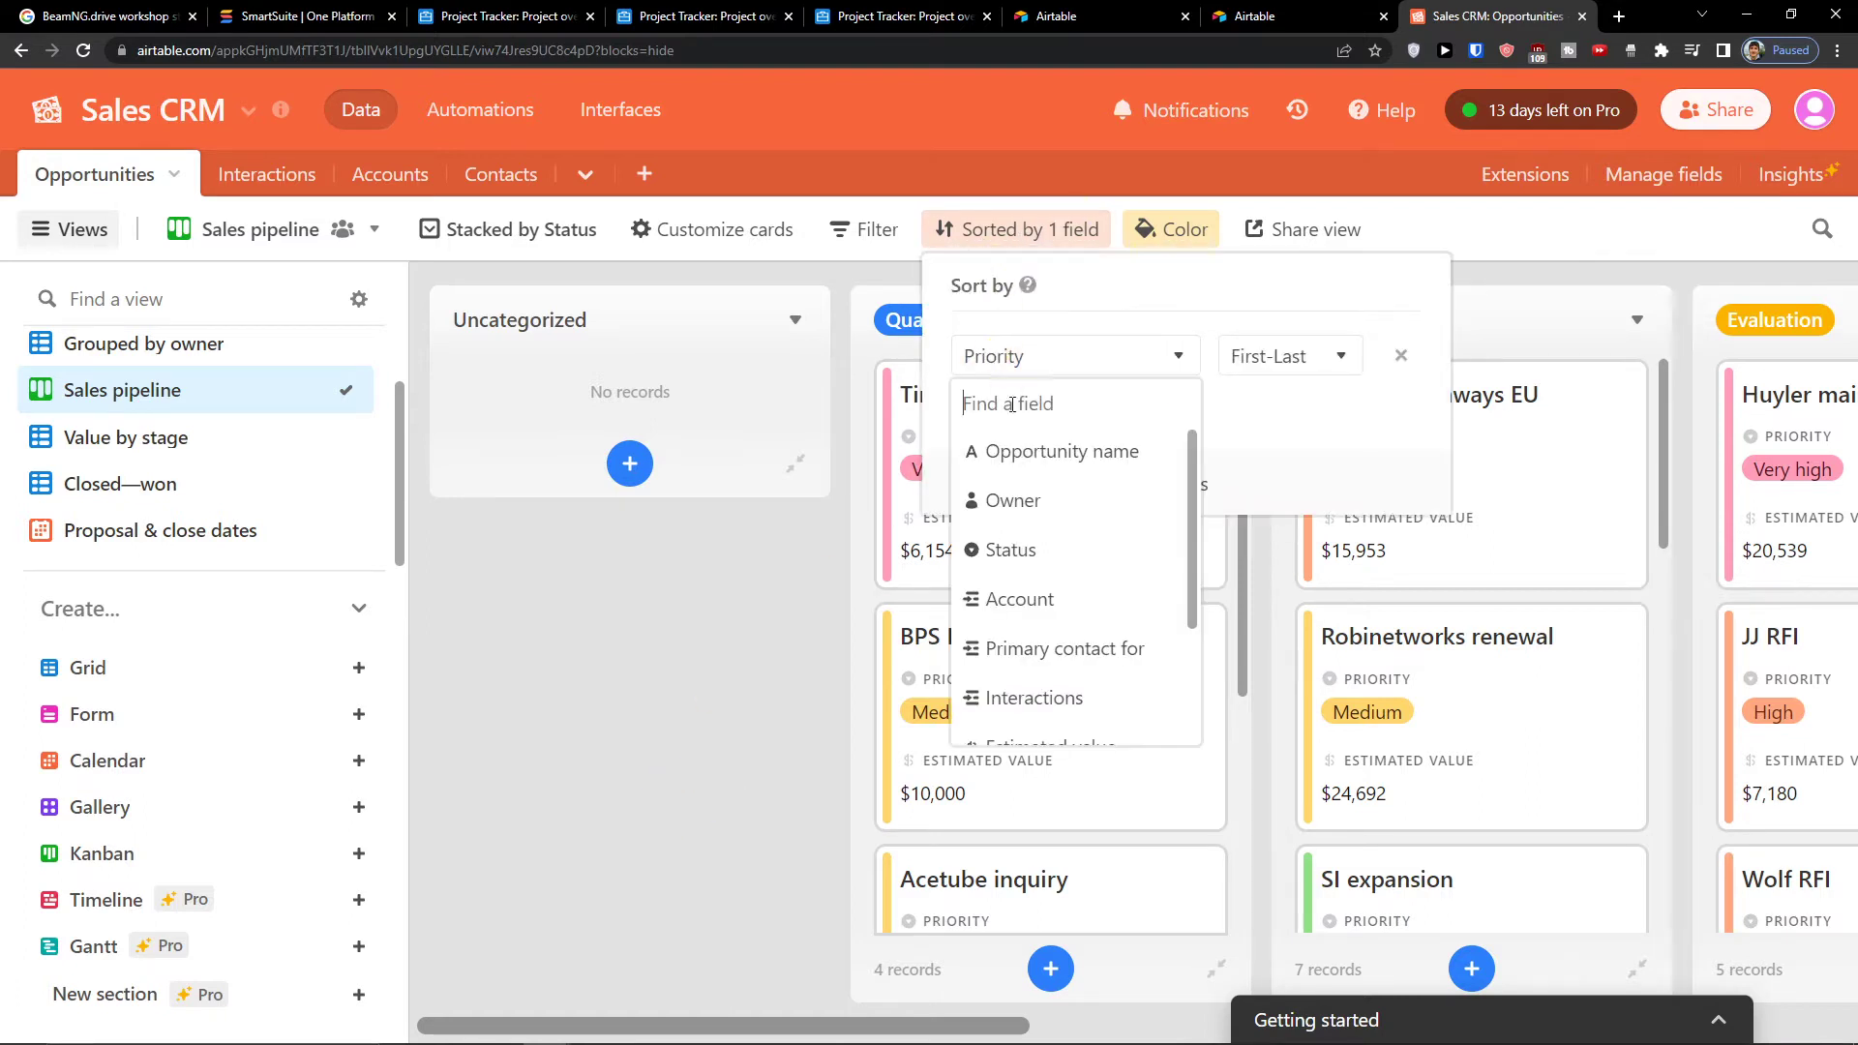
{"action": "scroll", "coordinate": [1034, 610], "scroll_direction": "down", "scroll_amount": 1}
{"action": "scroll", "coordinate": [1034, 610], "scroll_direction": "down", "scroll_amount": 1}
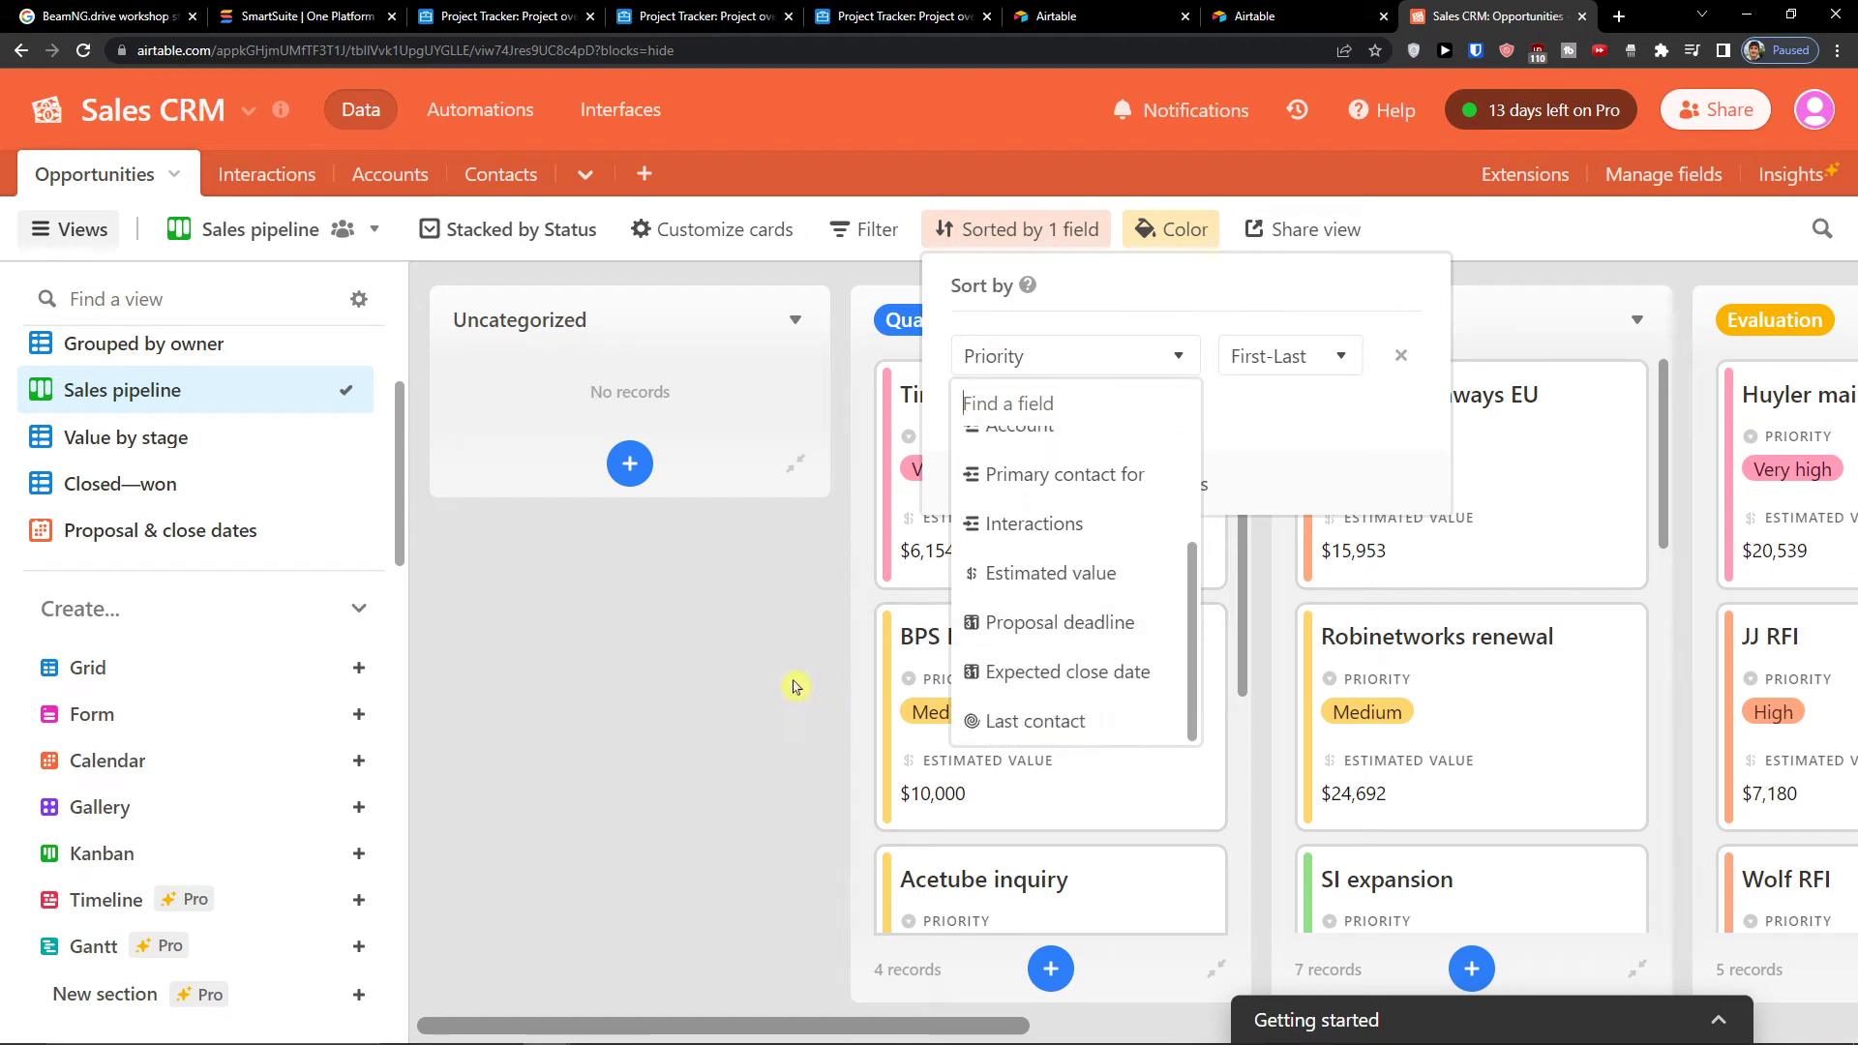
{"action": "scroll", "coordinate": [1088, 534], "scroll_direction": "up", "scroll_amount": 2}
{"action": "scroll", "coordinate": [1088, 537], "scroll_direction": "down", "scroll_amount": 1}
{"action": "scroll", "coordinate": [1084, 539], "scroll_direction": "up", "scroll_amount": 1}
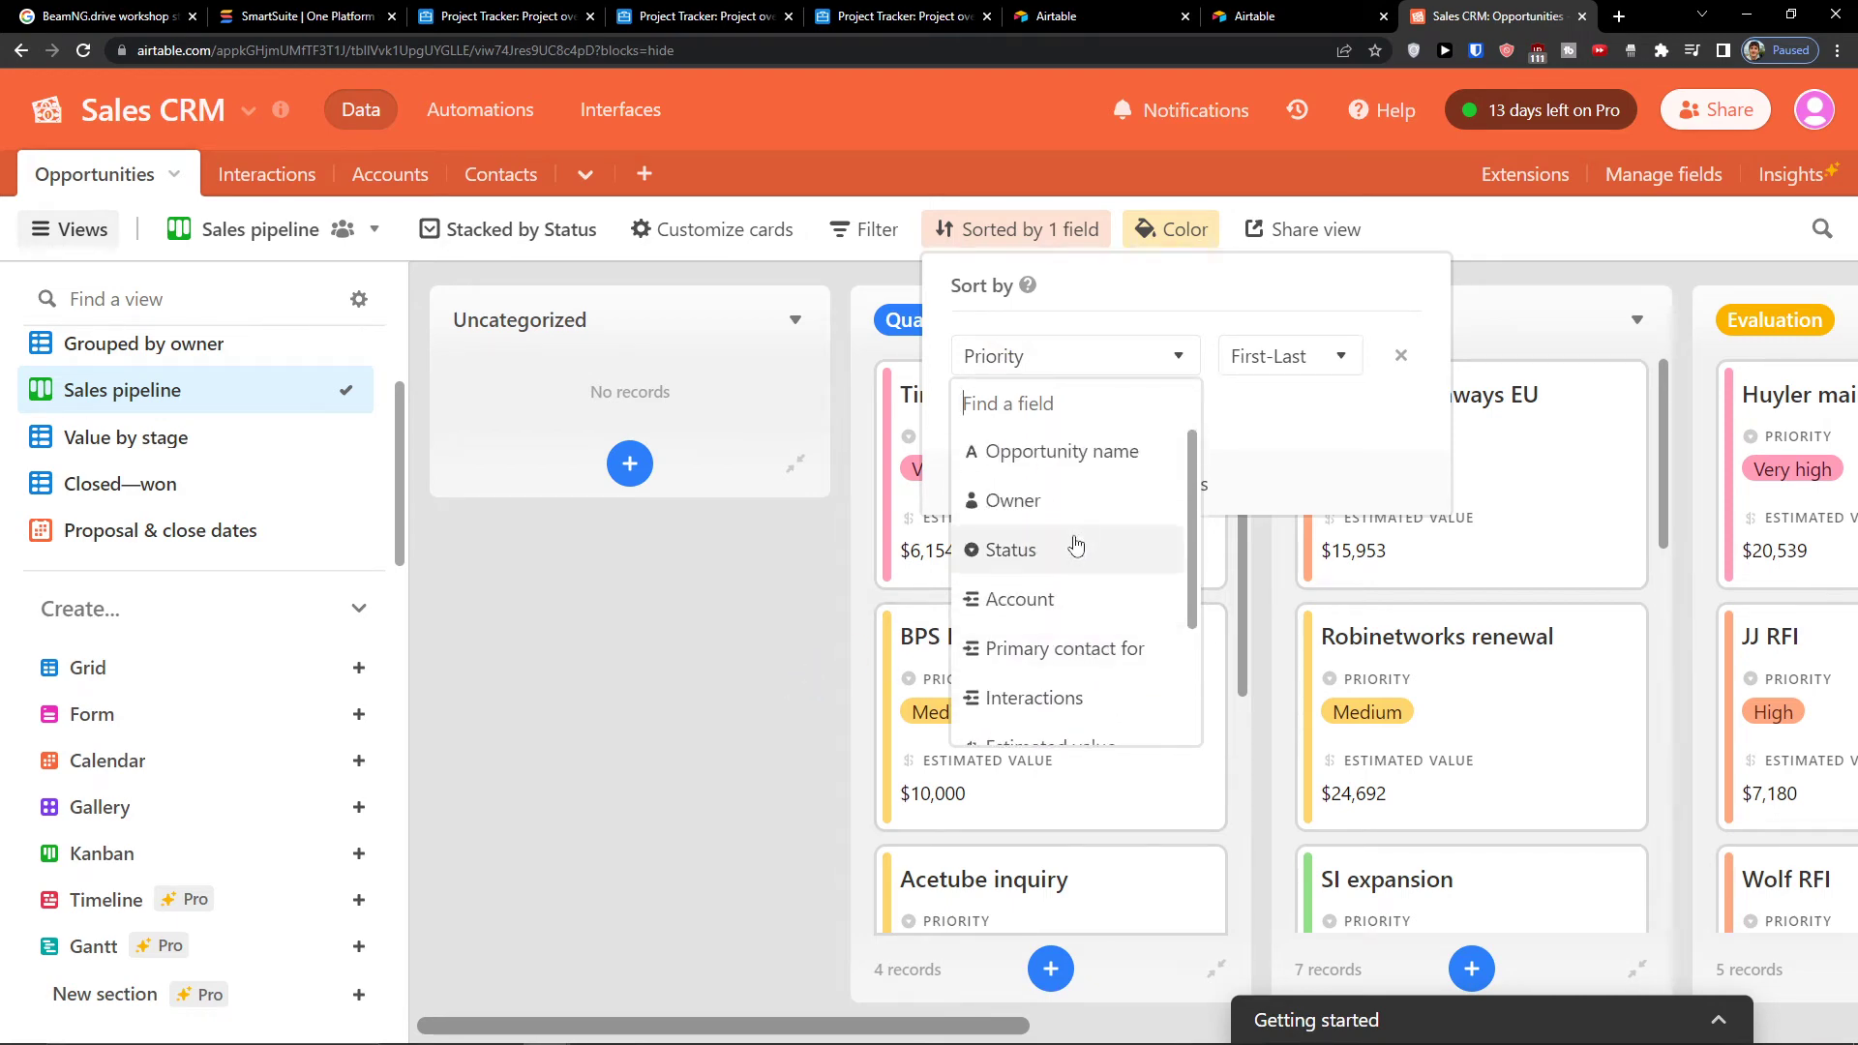
{"action": "left_click", "coordinate": [1078, 542]}
{"action": "left_click", "coordinate": [787, 613]}
- Sort the pipeline cards by Priority, First-Last
{"action": "left_click", "coordinate": [1055, 232]}
{"action": "left_click", "coordinate": [1029, 353]}
{"action": "scroll", "coordinate": [1075, 543], "scroll_direction": "down", "scroll_amount": 2}
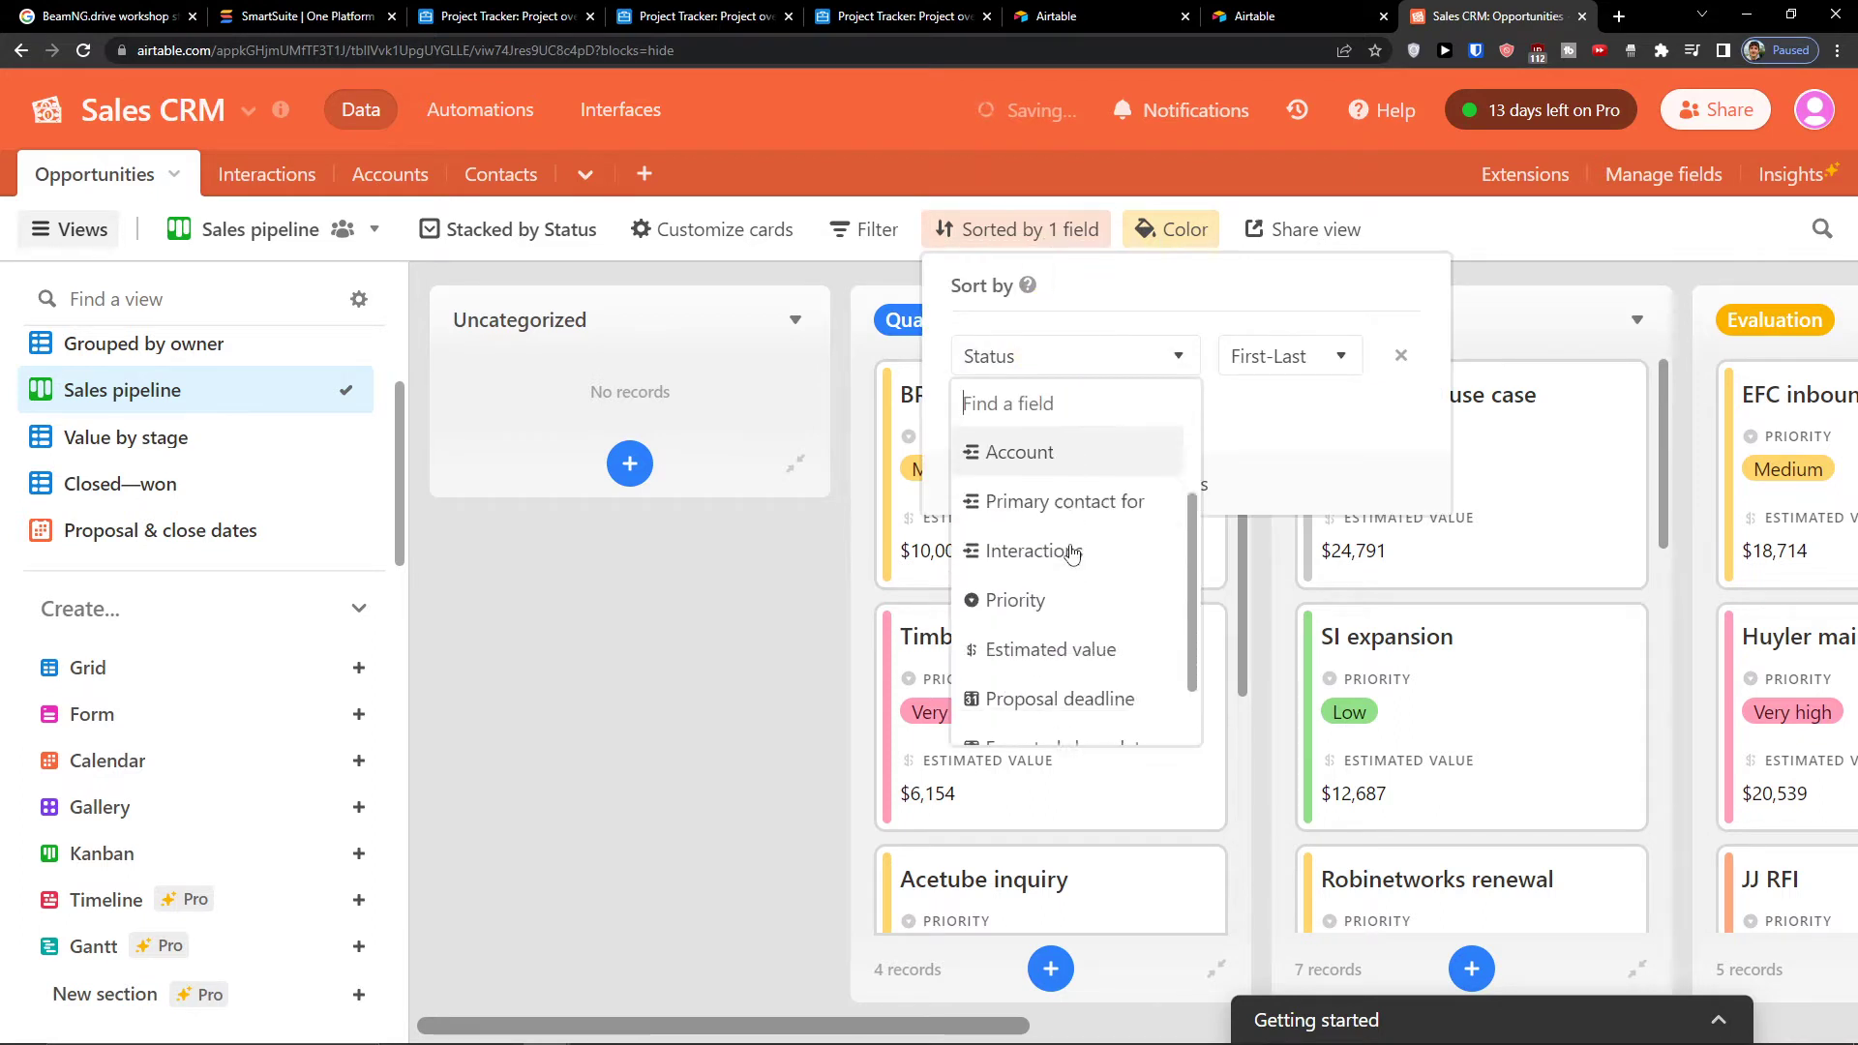
{"action": "left_click", "coordinate": [1072, 555]}
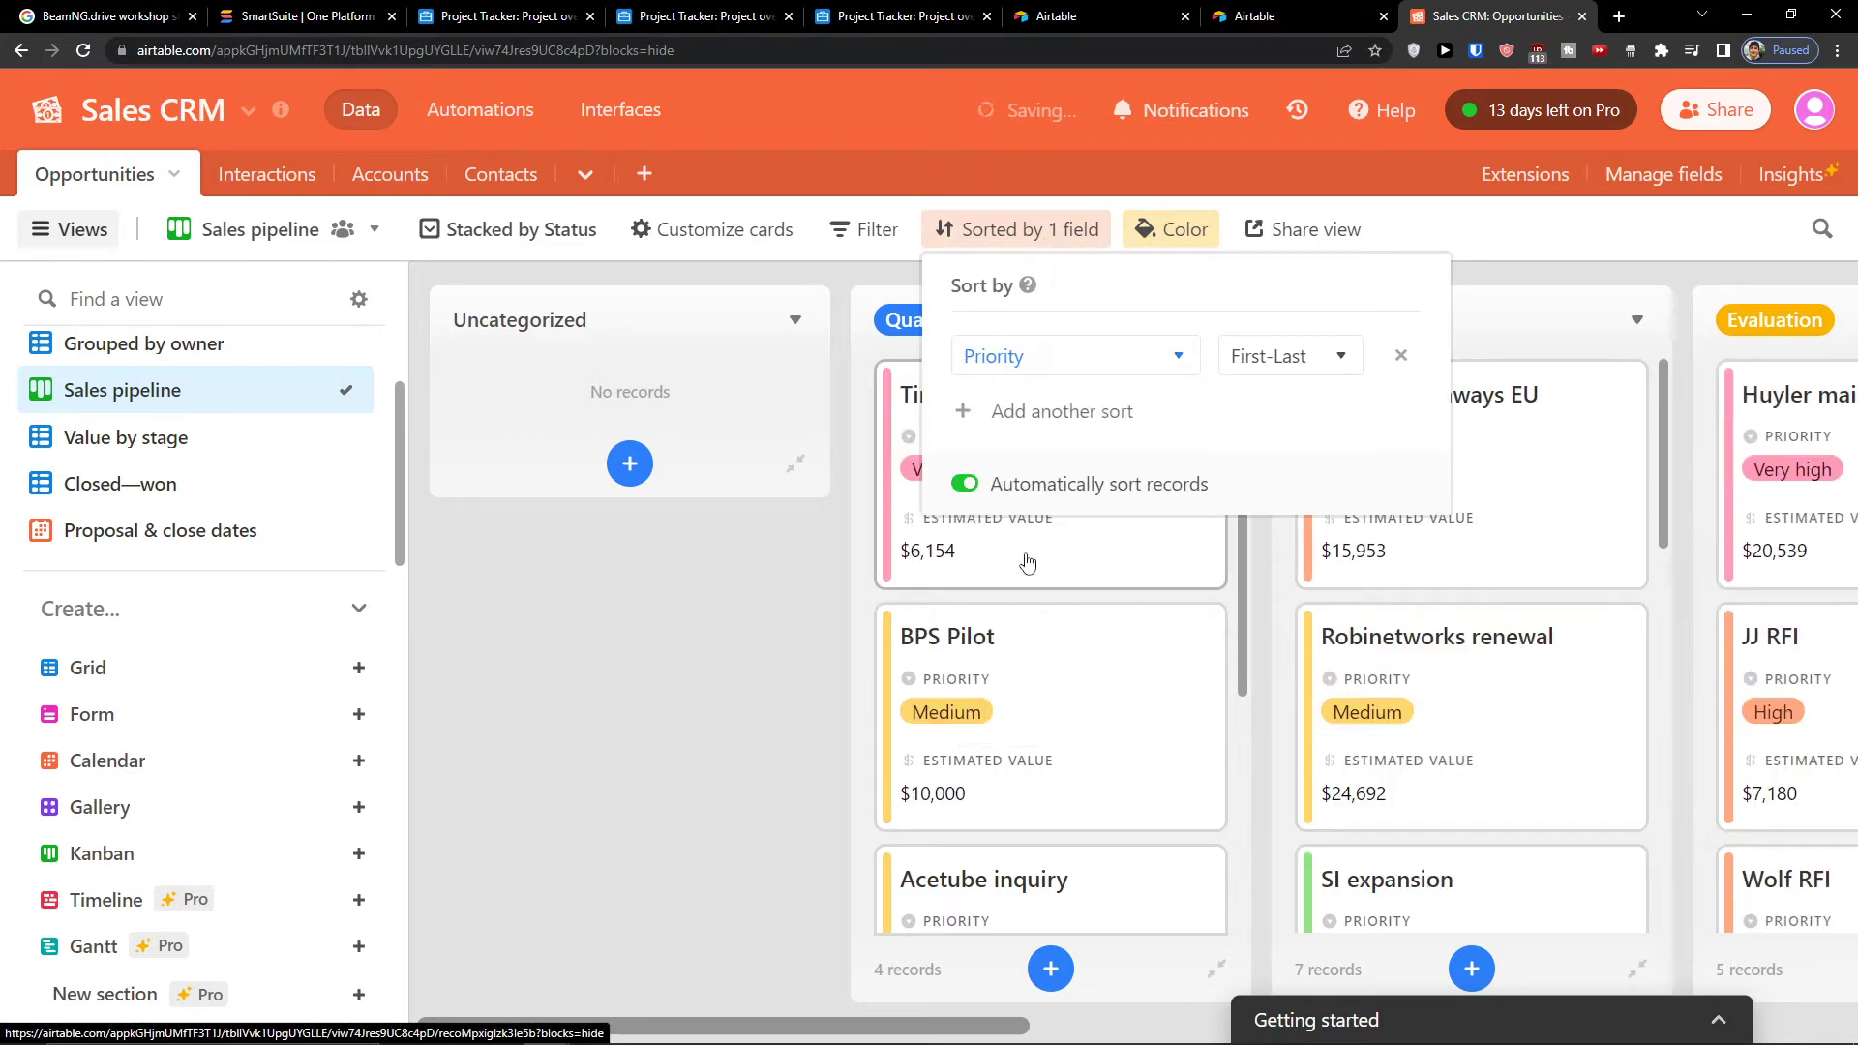
{"action": "left_click", "coordinate": [856, 578]}
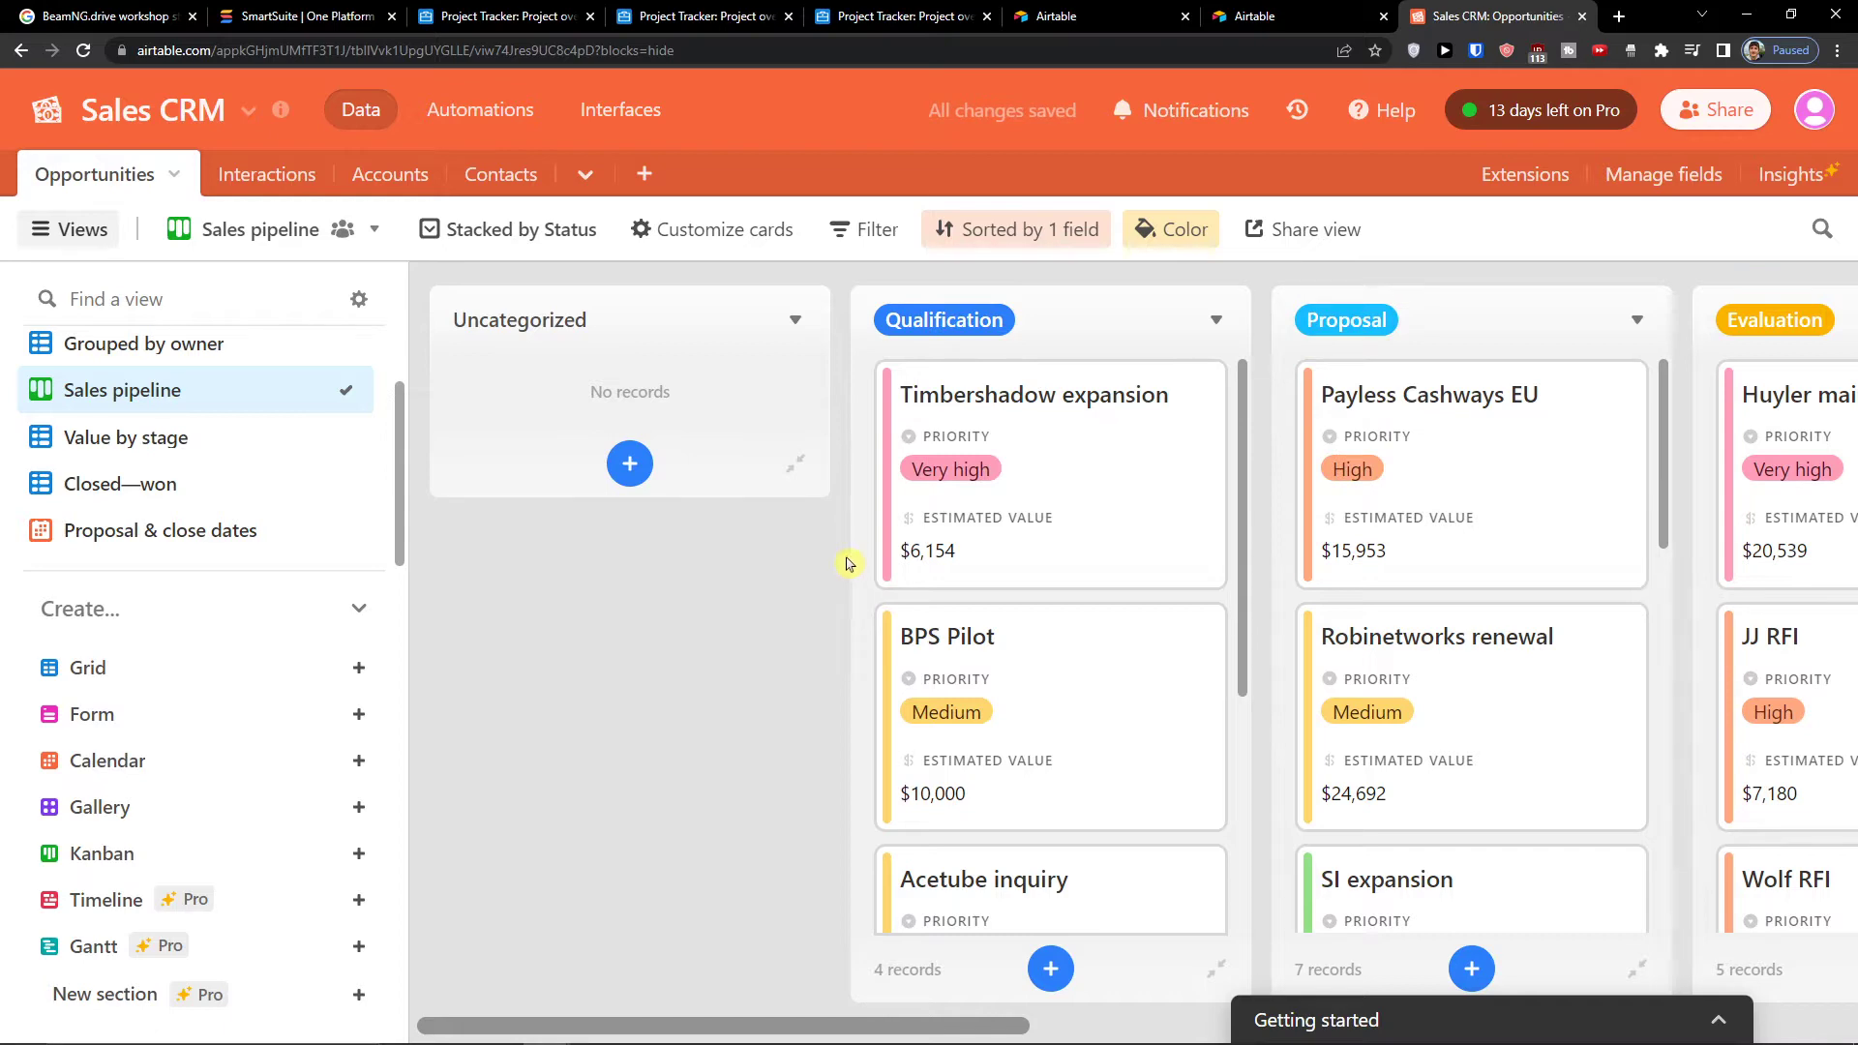
- Keep the cards stacked by Status and scroll the board to the right
{"action": "left_click", "coordinate": [501, 242]}
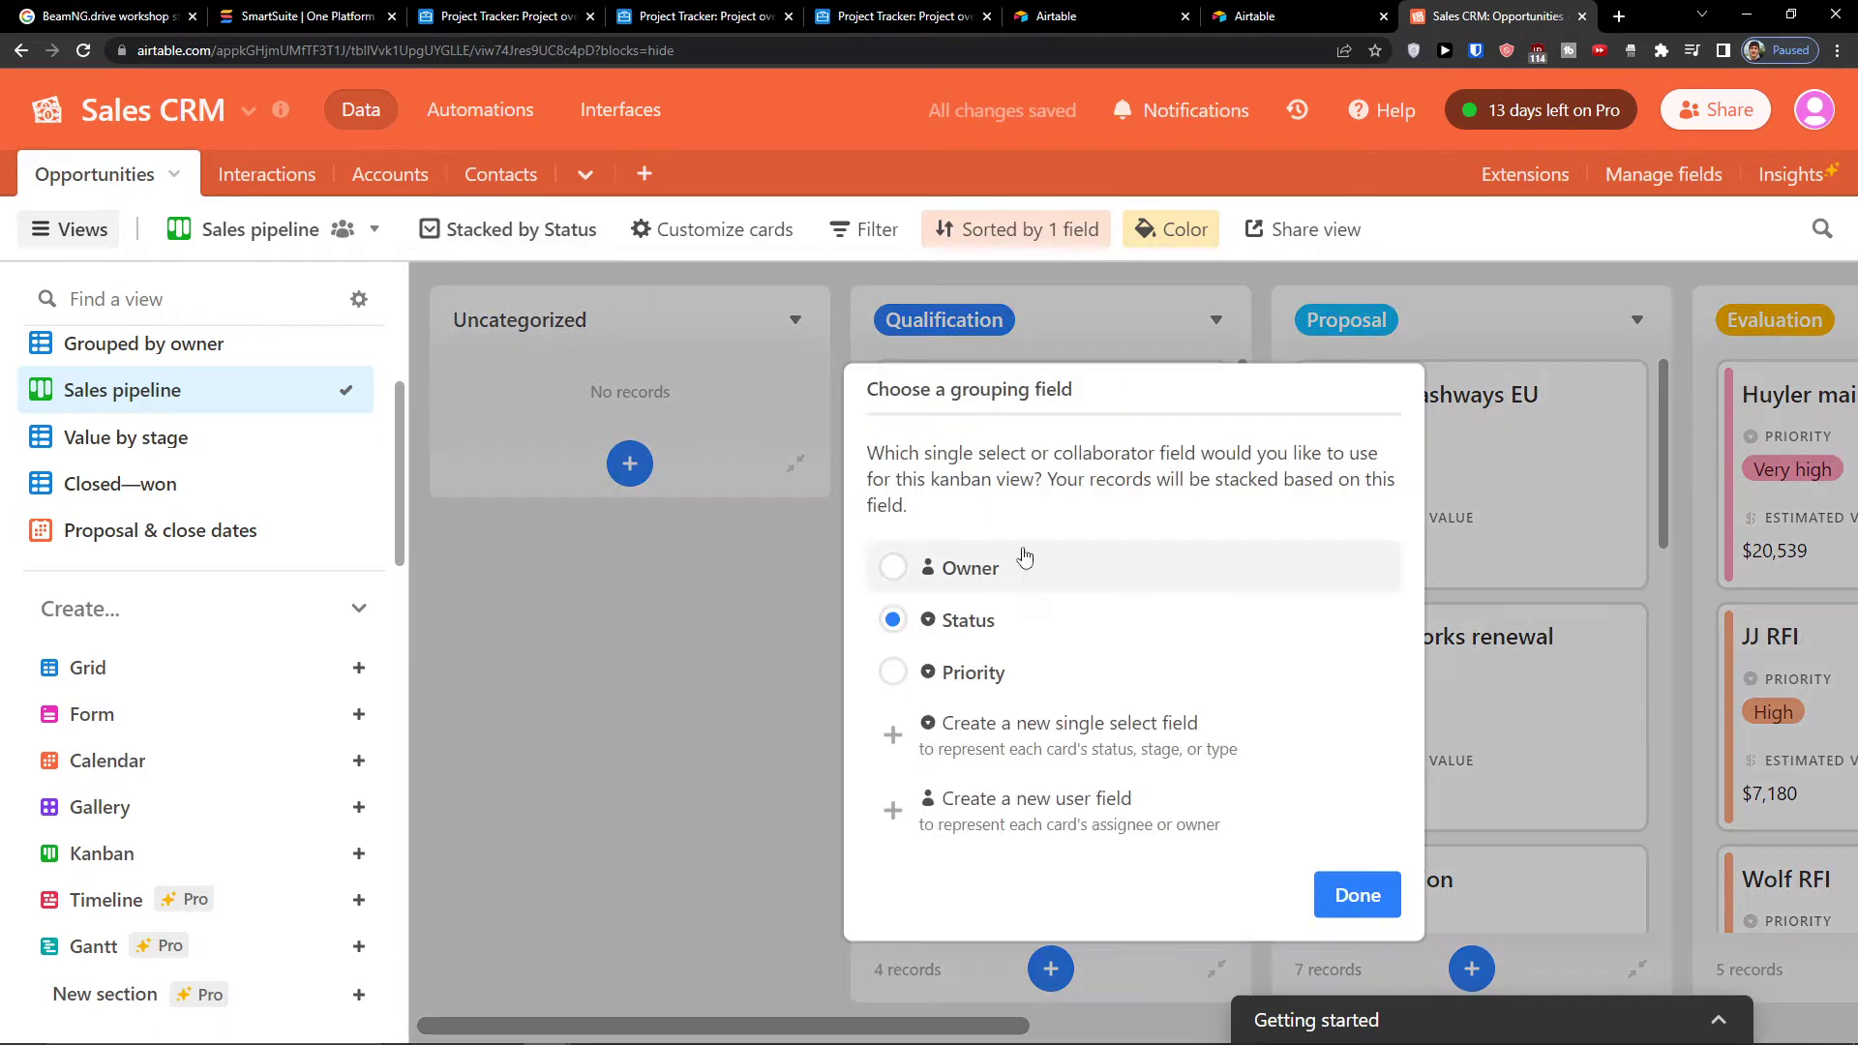
{"action": "left_click", "coordinate": [1358, 896]}
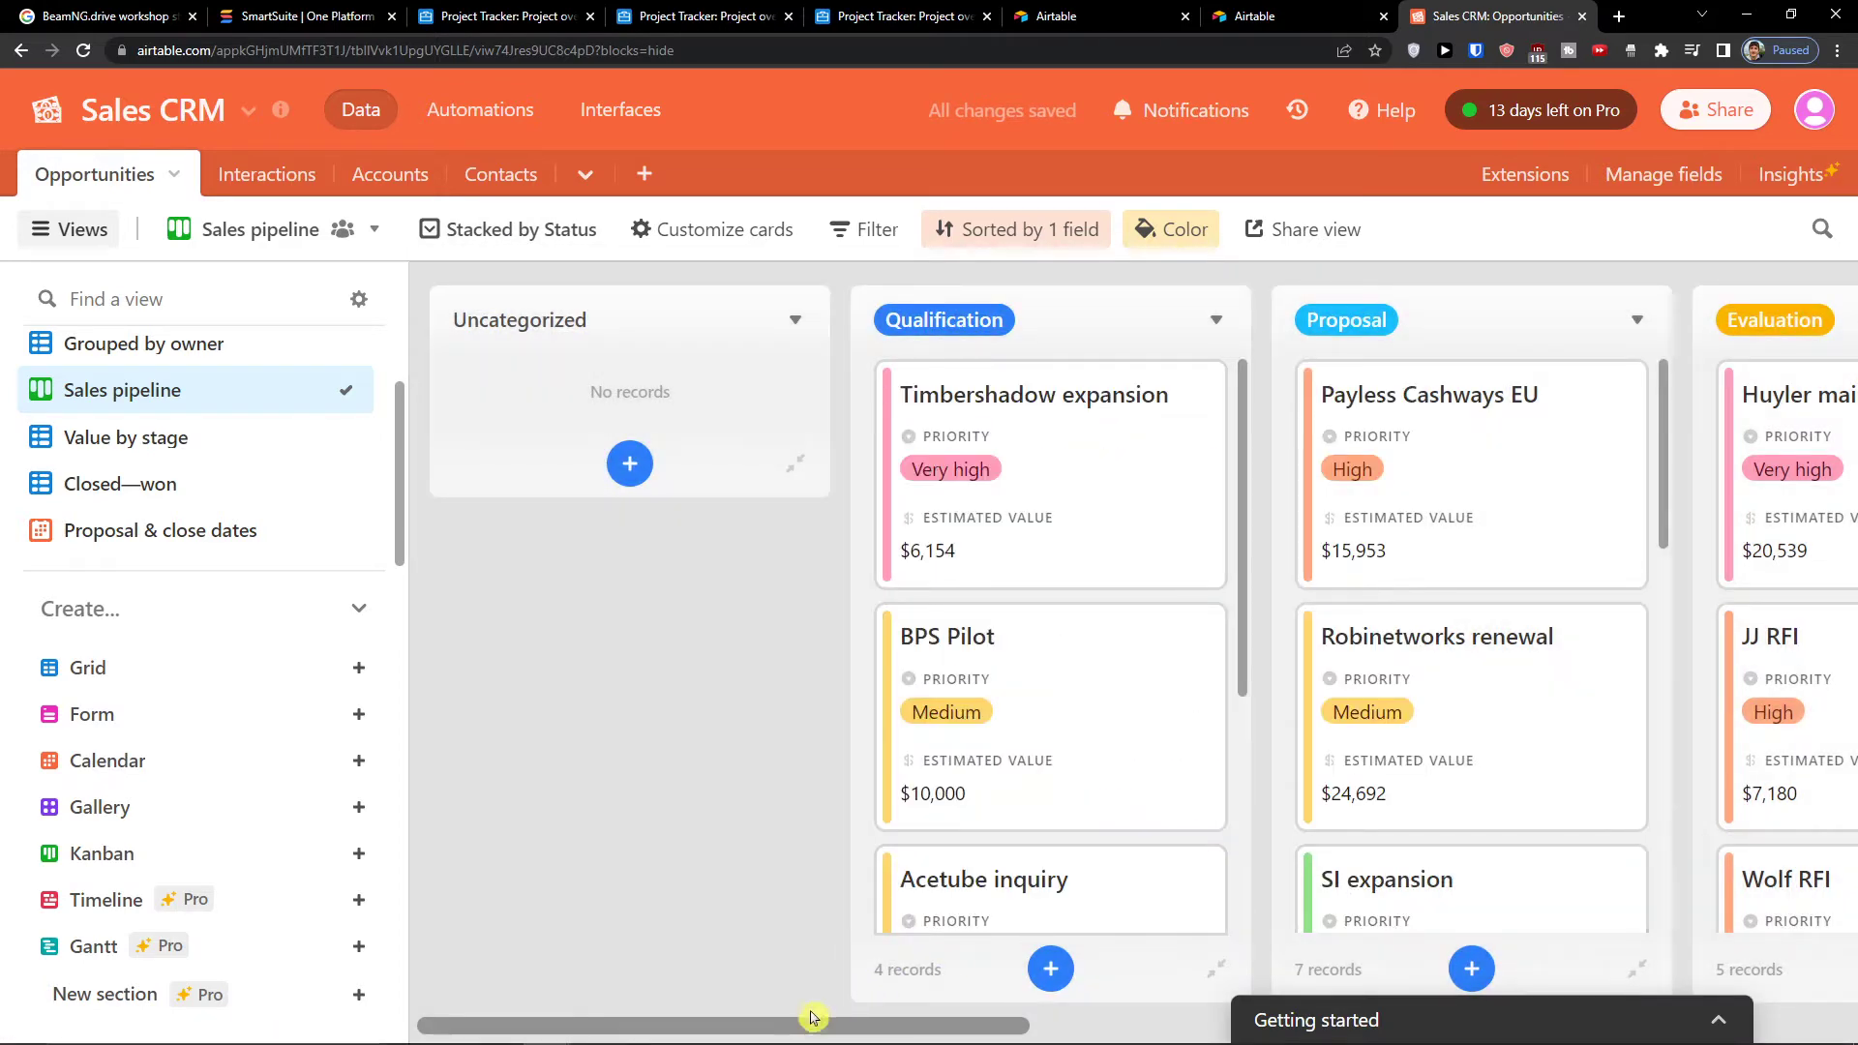
{"action": "left_click_drag", "start_coordinate": [798, 1024], "coordinate": [590, 910]}
- Open the Value by stage view and scroll through the status-grouped opportunities
{"action": "left_click", "coordinate": [107, 436]}
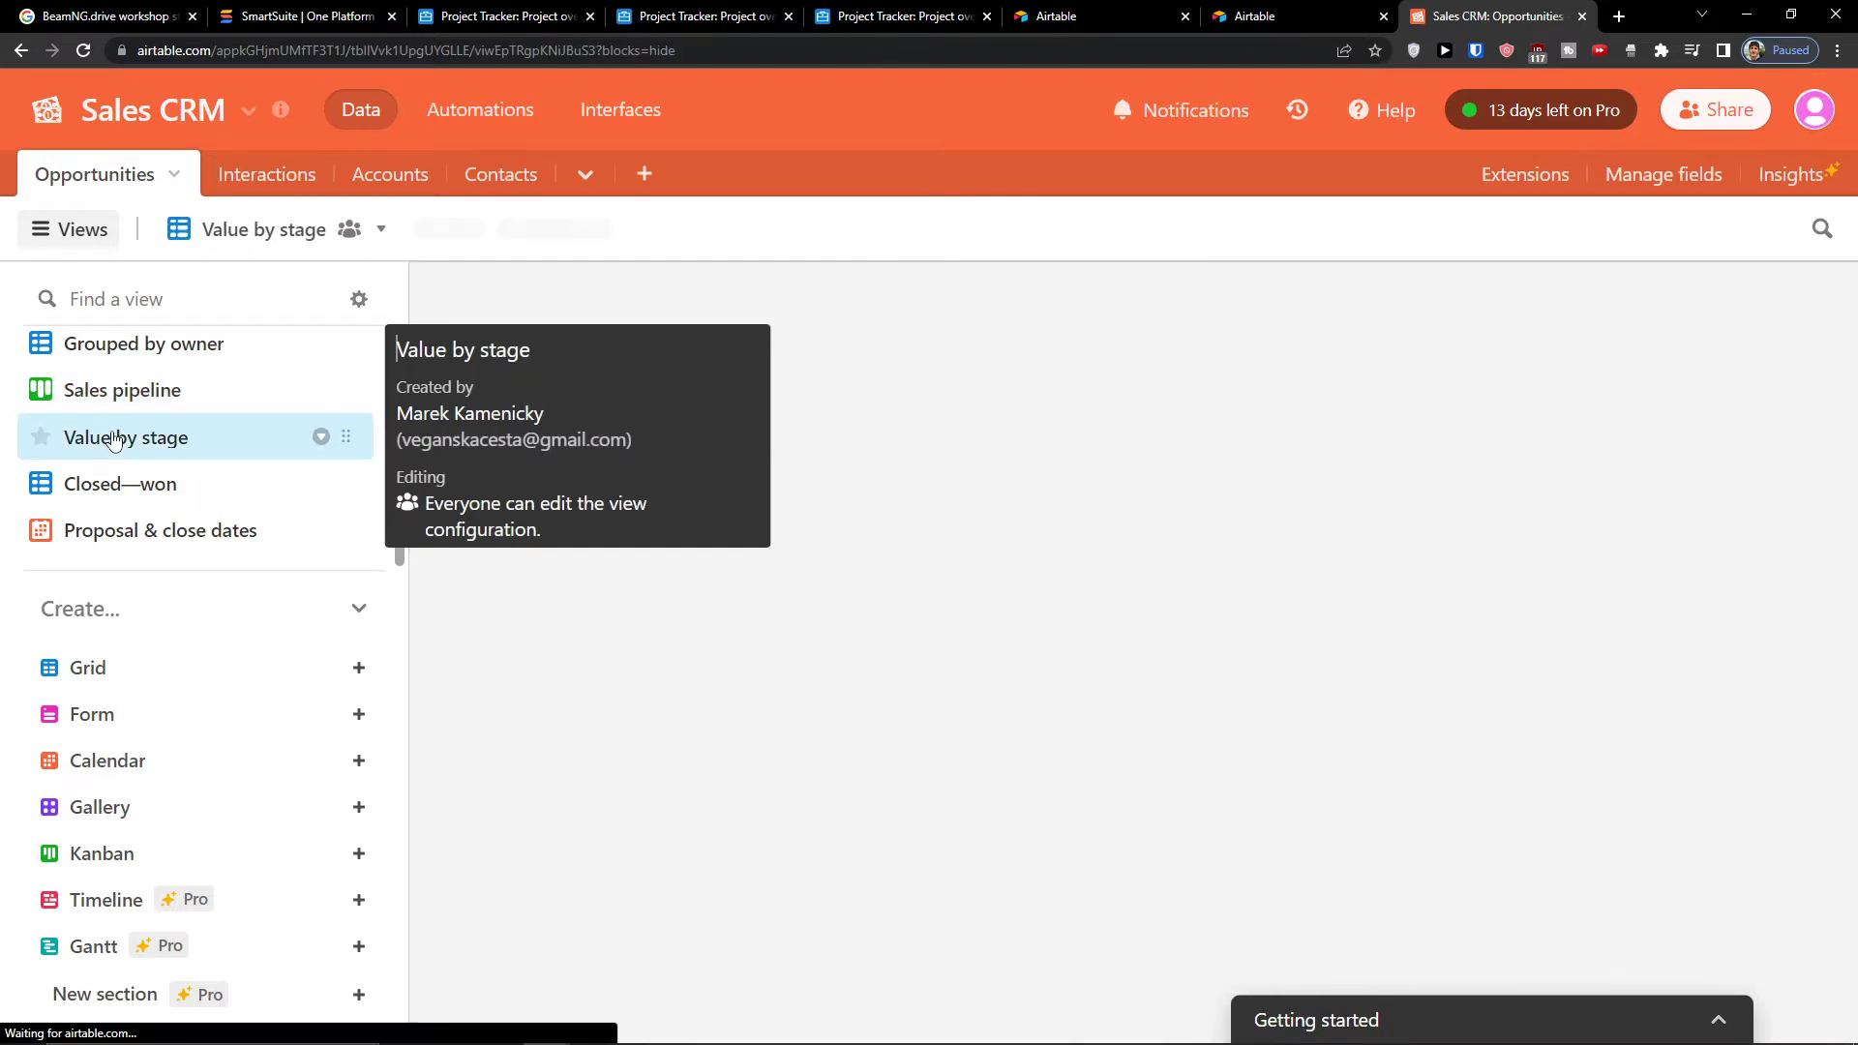
{"action": "scroll", "coordinate": [854, 554], "scroll_direction": "down", "scroll_amount": 5}
{"action": "scroll", "coordinate": [853, 554], "scroll_direction": "up", "scroll_amount": 5}
{"action": "scroll", "coordinate": [853, 553], "scroll_direction": "down", "scroll_amount": 2}
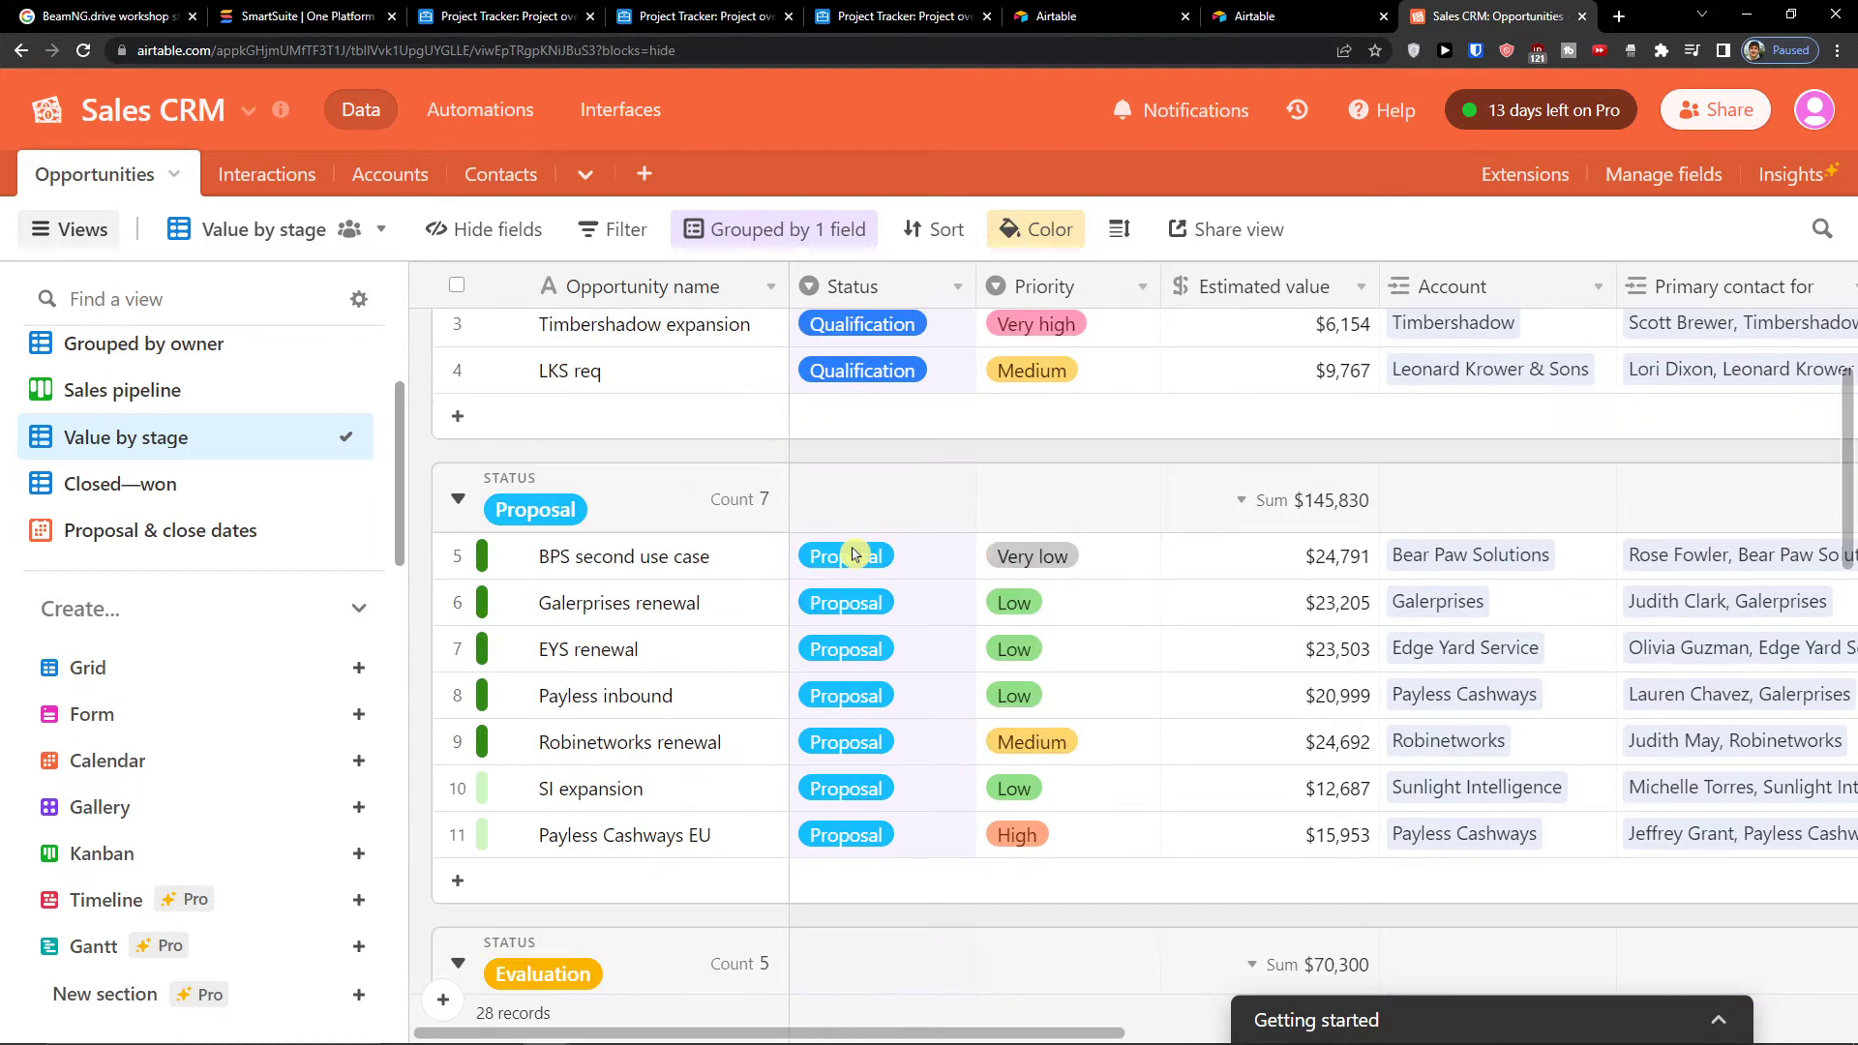
{"action": "scroll", "coordinate": [853, 554], "scroll_direction": "down", "scroll_amount": 4}
{"action": "scroll", "coordinate": [854, 554], "scroll_direction": "up", "scroll_amount": 6}
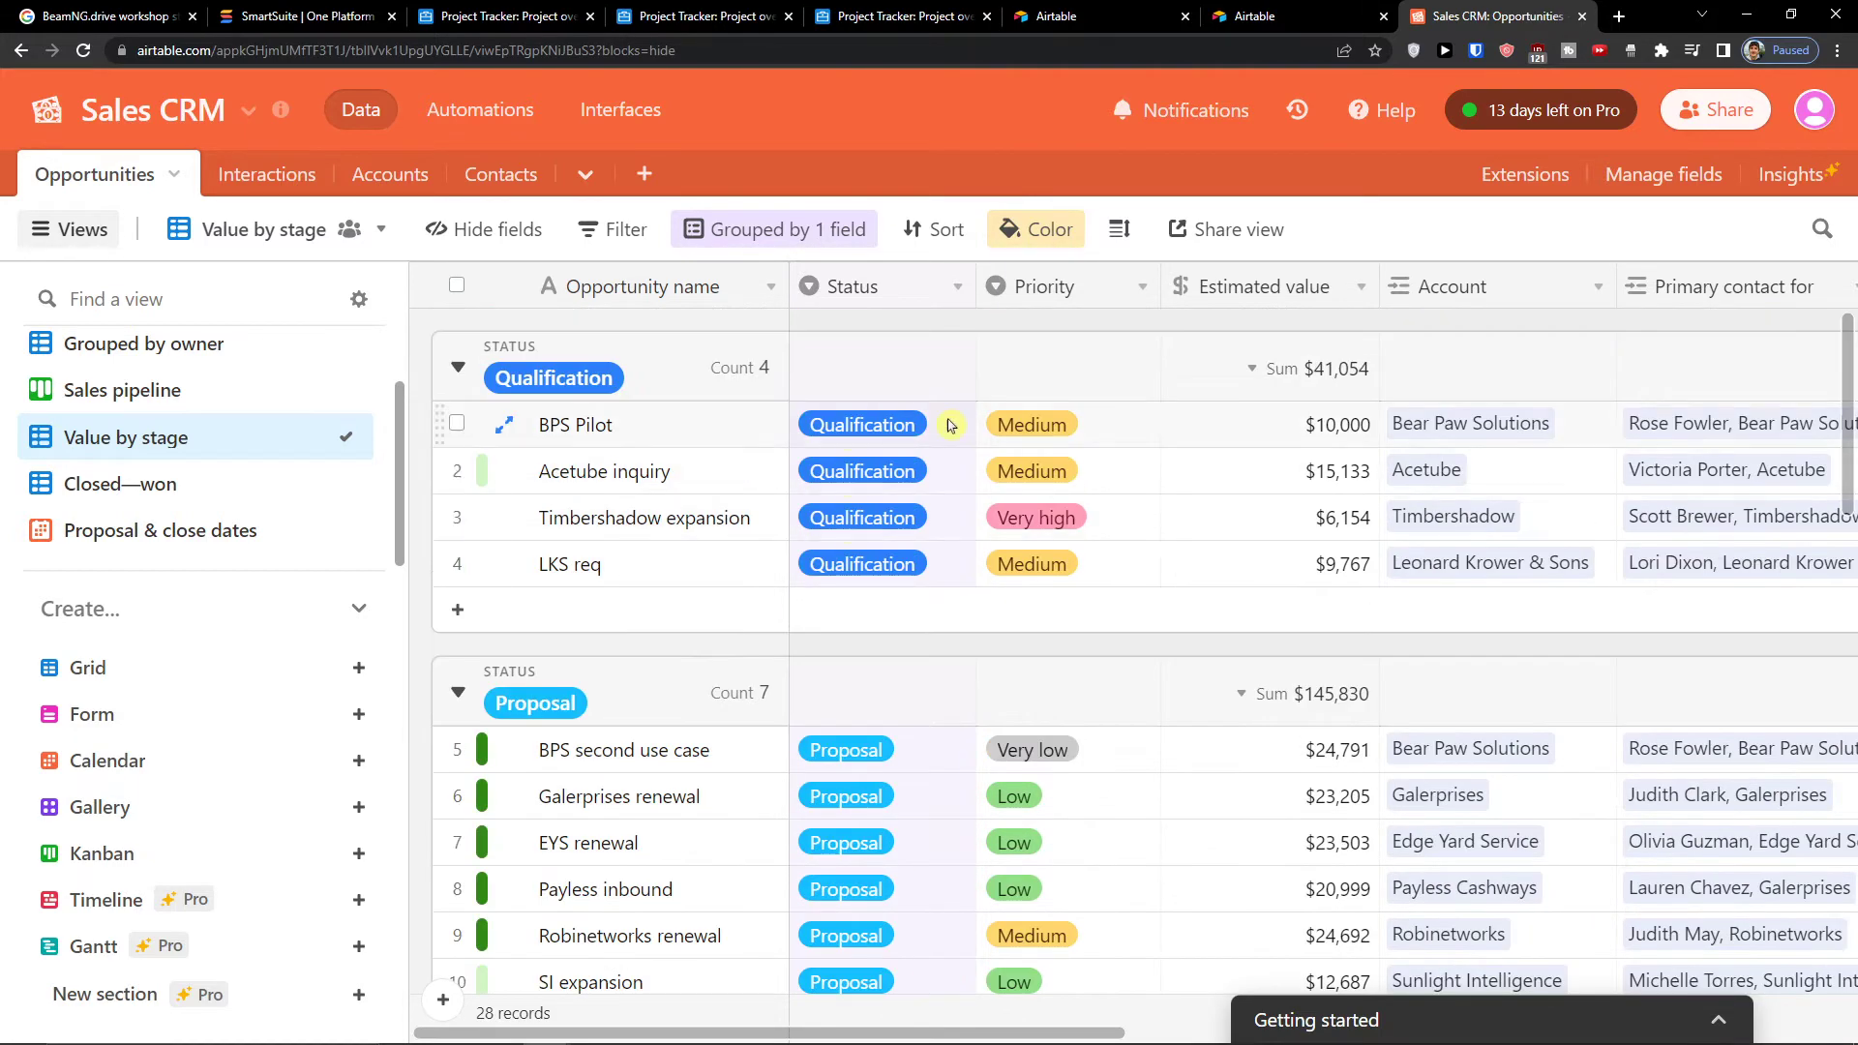
- Glance at the Grouped by 1 field settings and review each stage's summed estimated value
{"action": "left_click", "coordinate": [727, 242]}
{"action": "key", "text": "Escape"}
{"action": "scroll", "coordinate": [1306, 484], "scroll_direction": "down", "scroll_amount": 2}
{"action": "scroll", "coordinate": [1298, 488], "scroll_direction": "up", "scroll_amount": 2}
{"action": "scroll", "coordinate": [1291, 484], "scroll_direction": "down", "scroll_amount": 2}
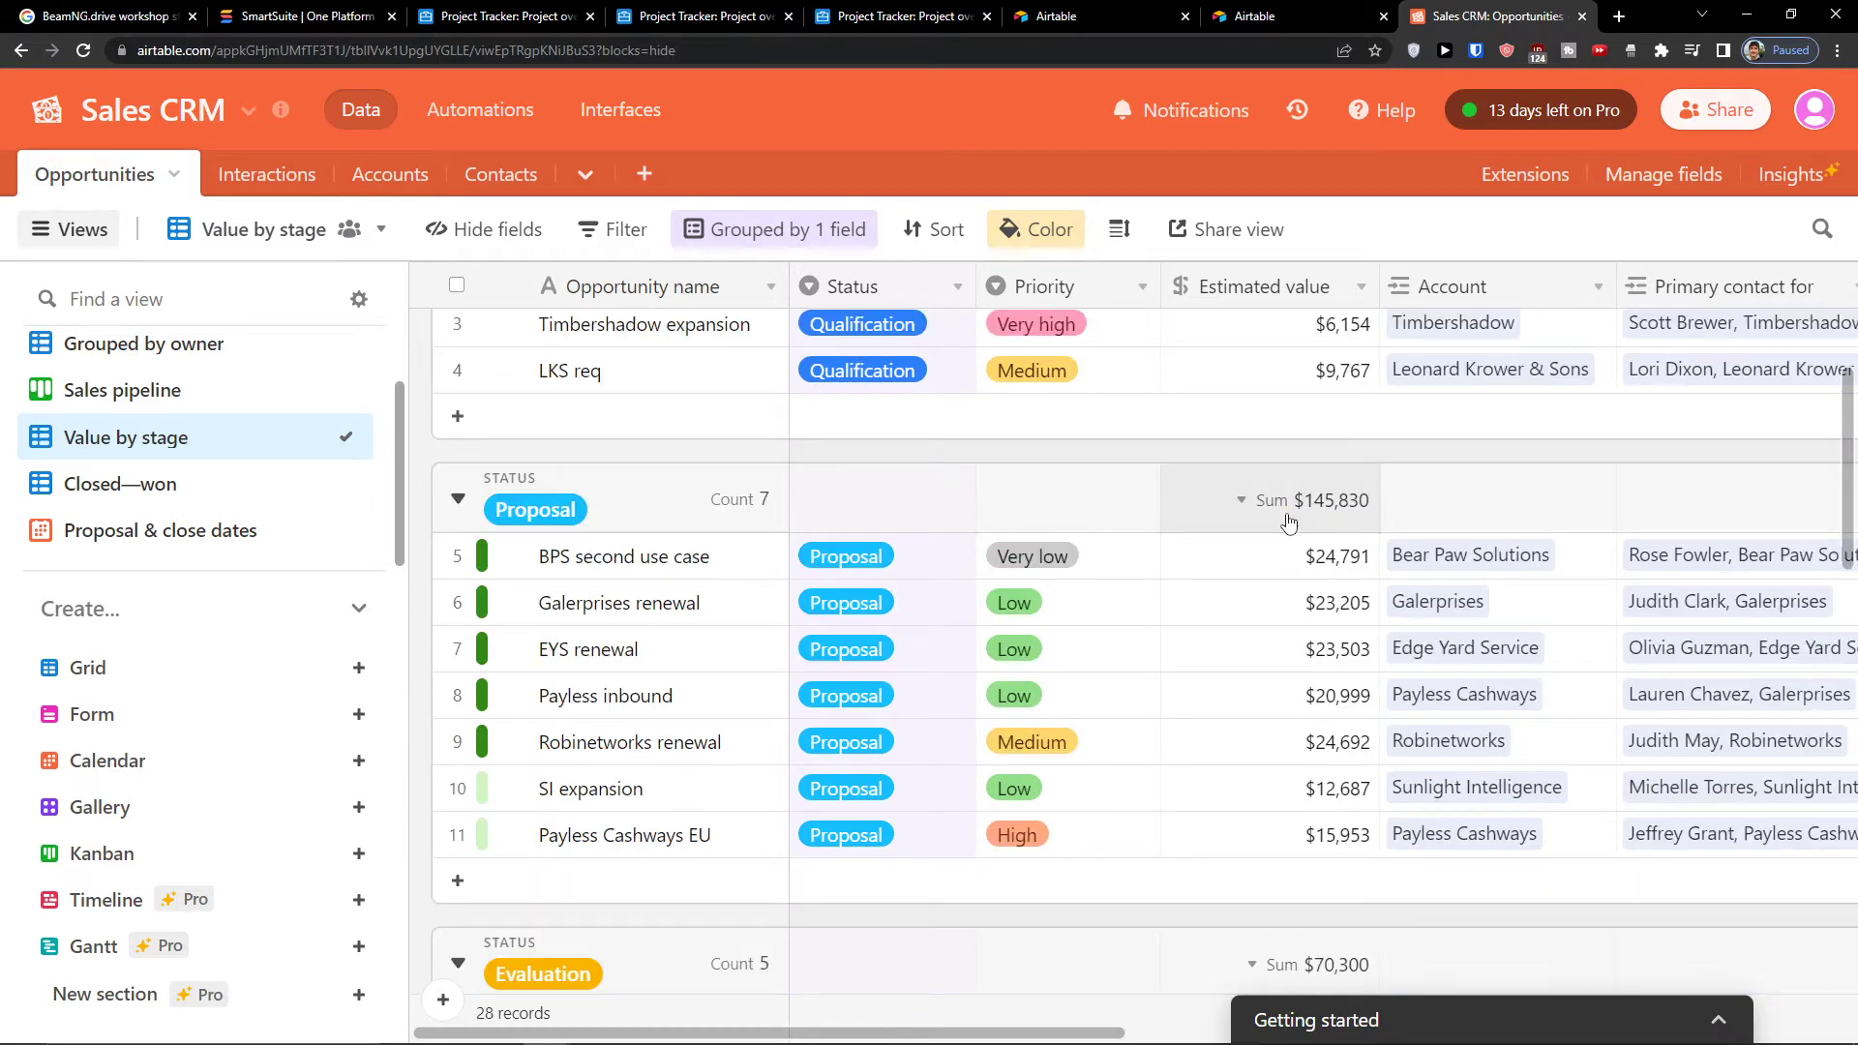
{"action": "scroll", "coordinate": [1276, 523], "scroll_direction": "down", "scroll_amount": 6}
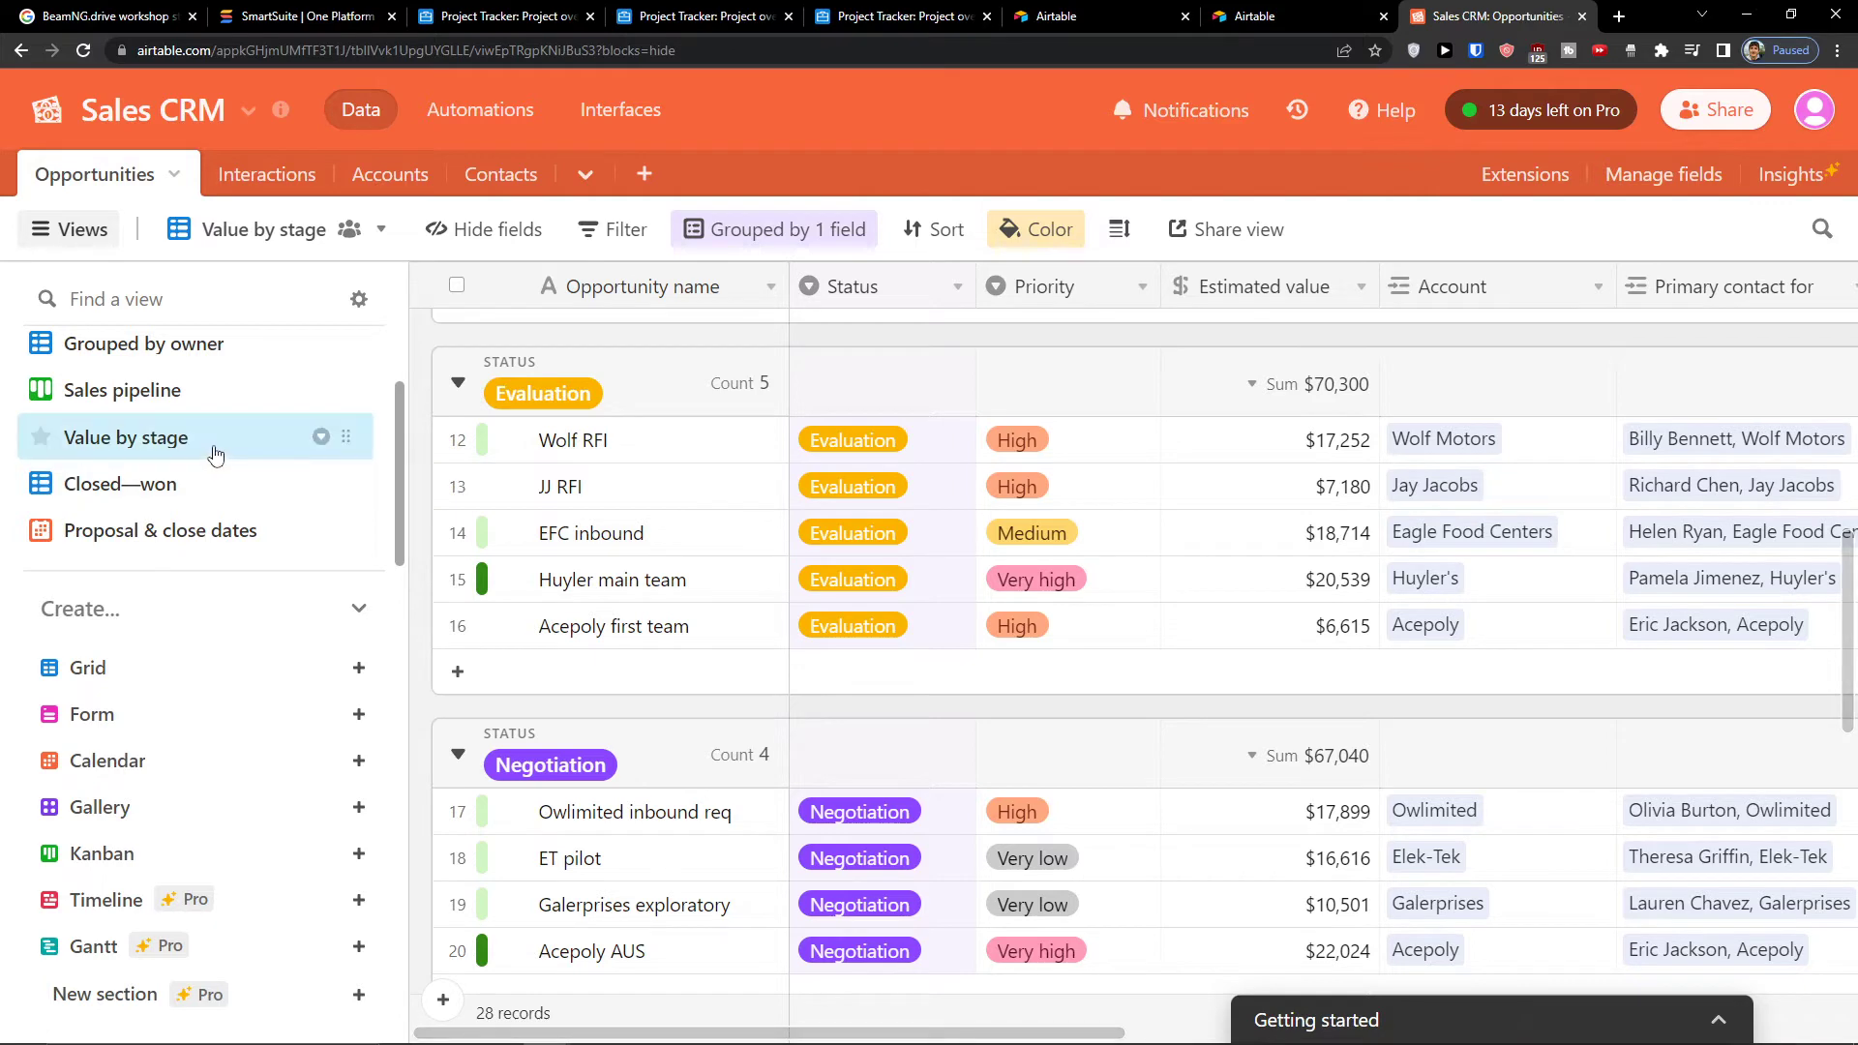
{"action": "left_click", "coordinate": [153, 484]}
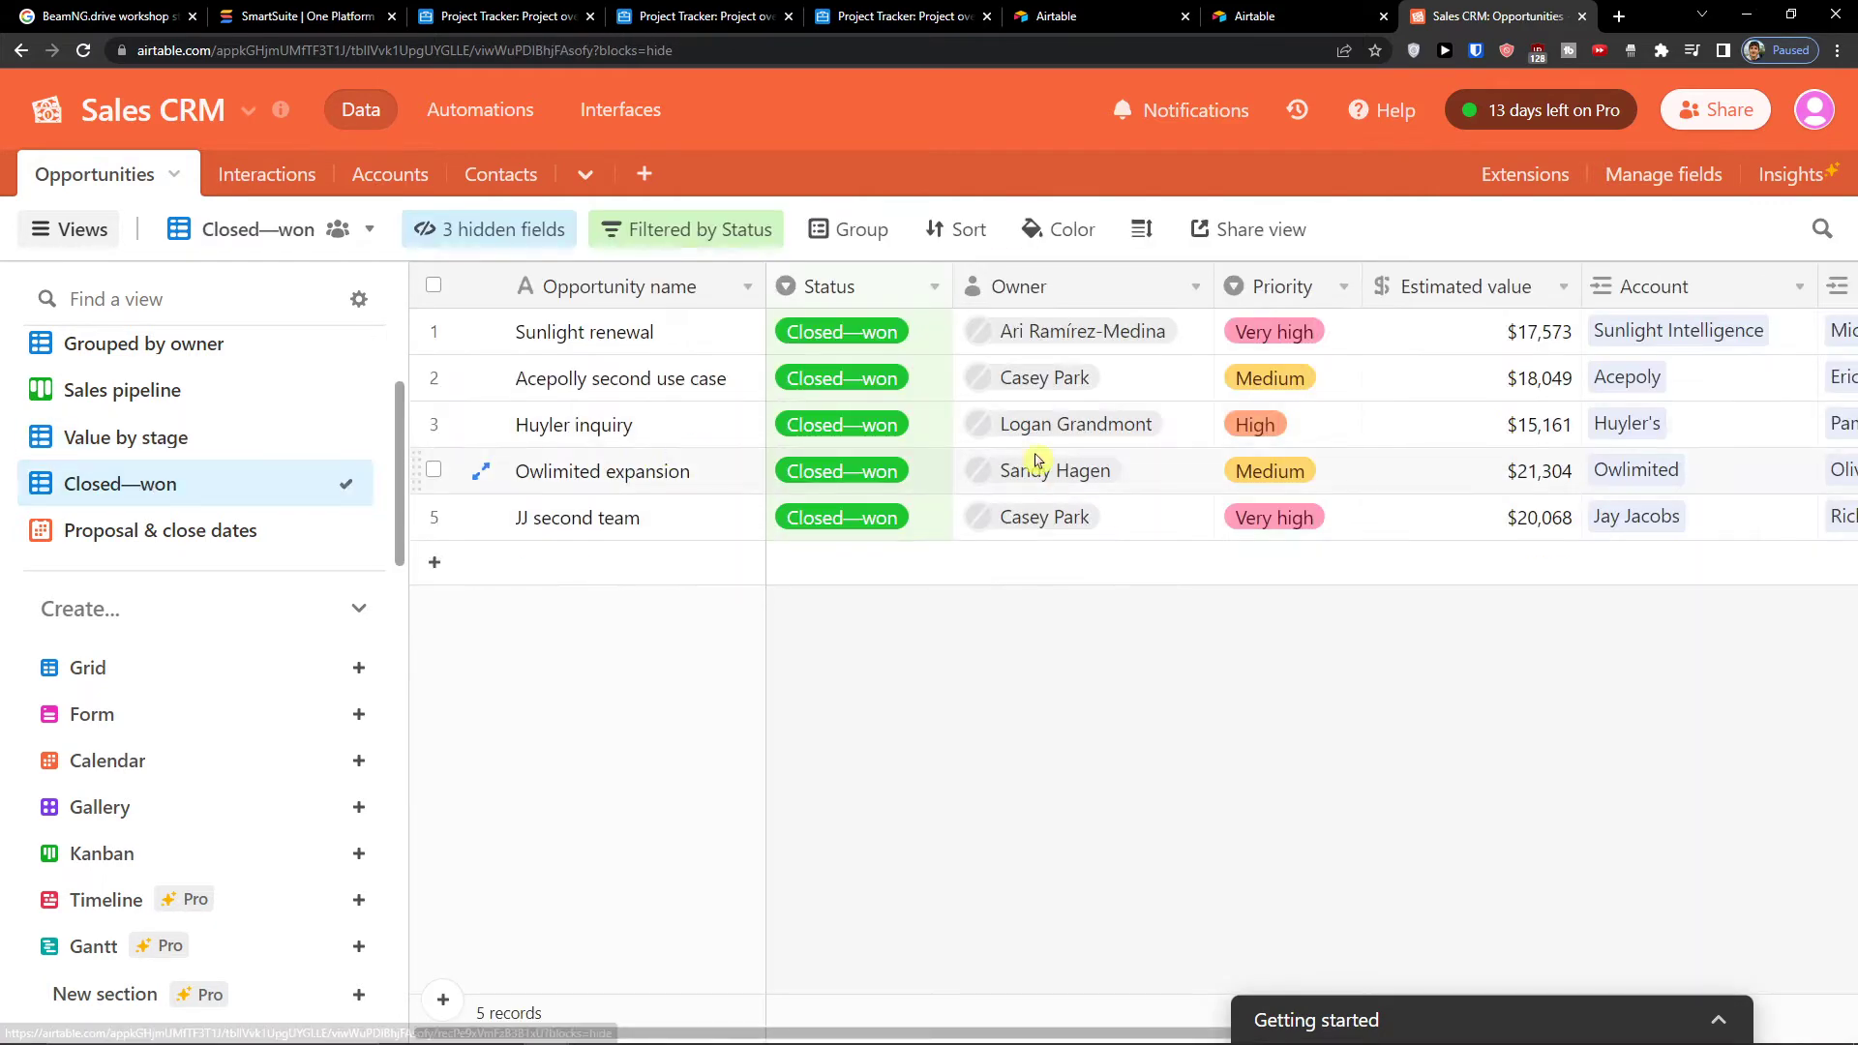
- Look over the Closed—won and Proposal & close dates views, then return to All opportunities
{"action": "left_click_drag", "start_coordinate": [884, 1031], "coordinate": [865, 982]}
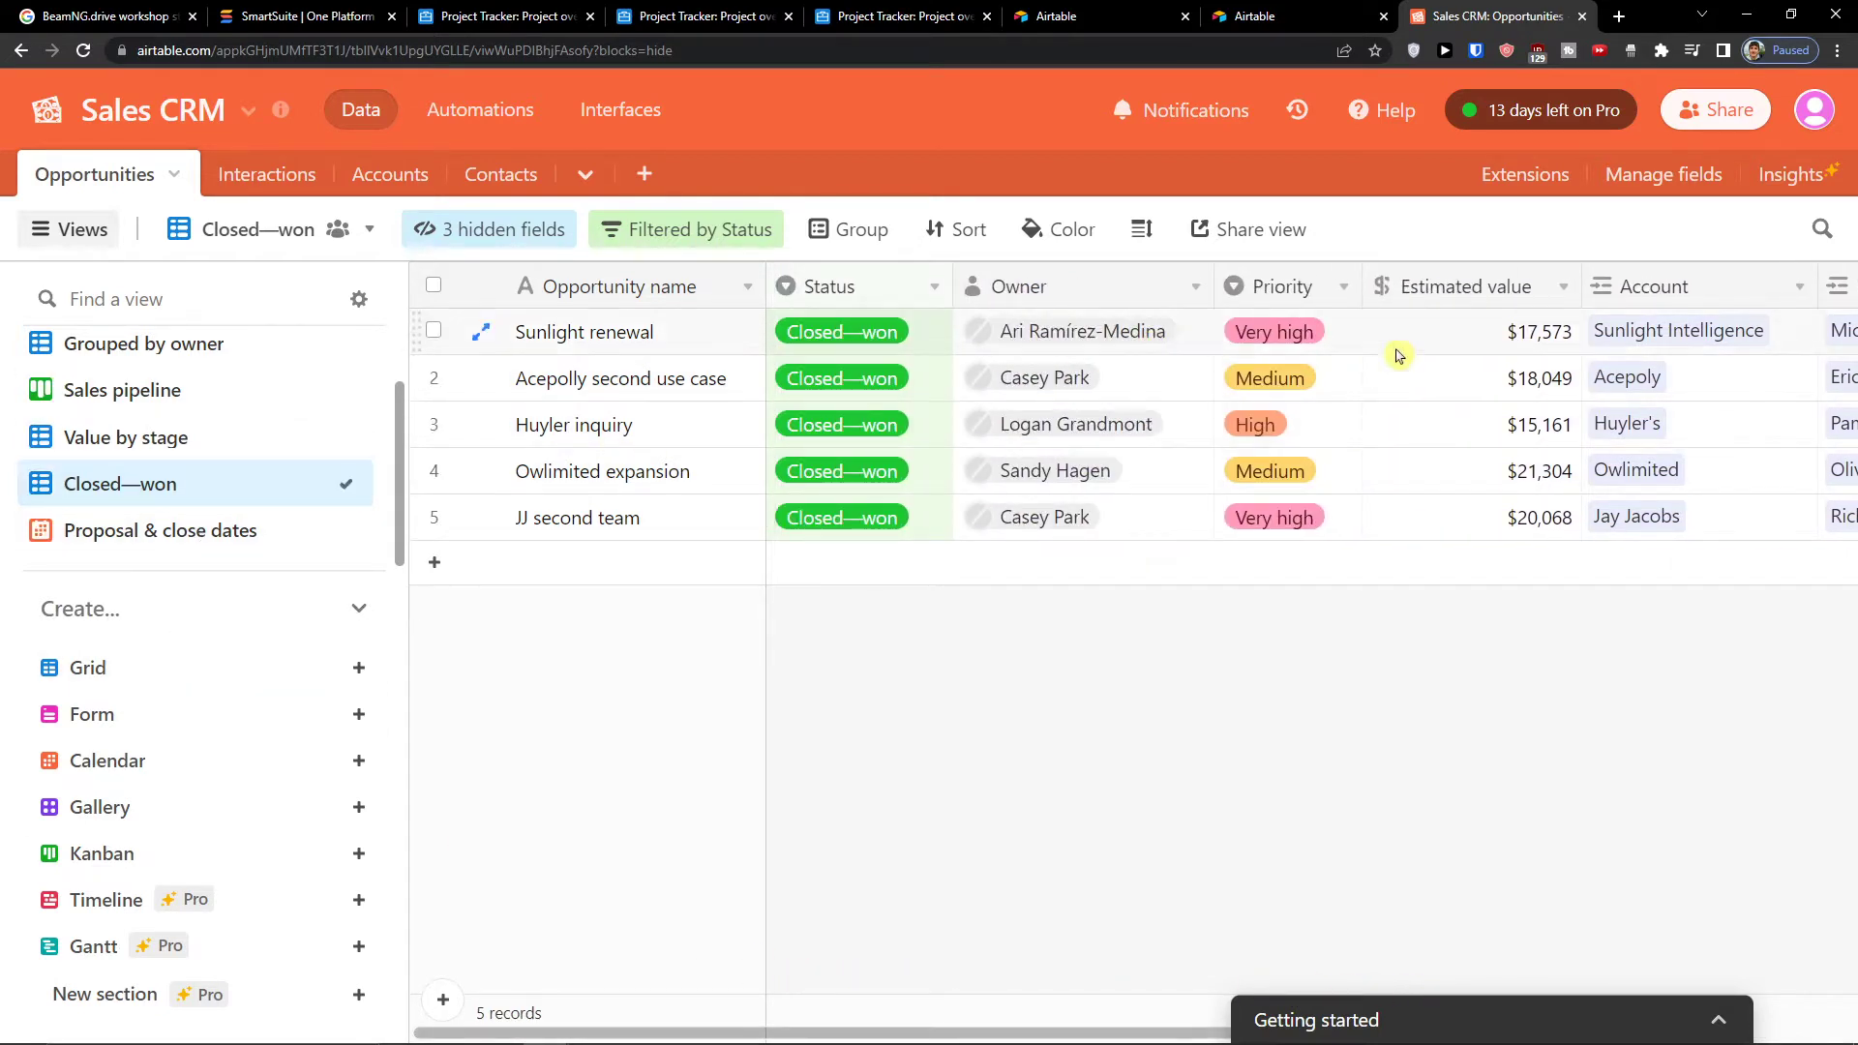
{"action": "left_click", "coordinate": [109, 531]}
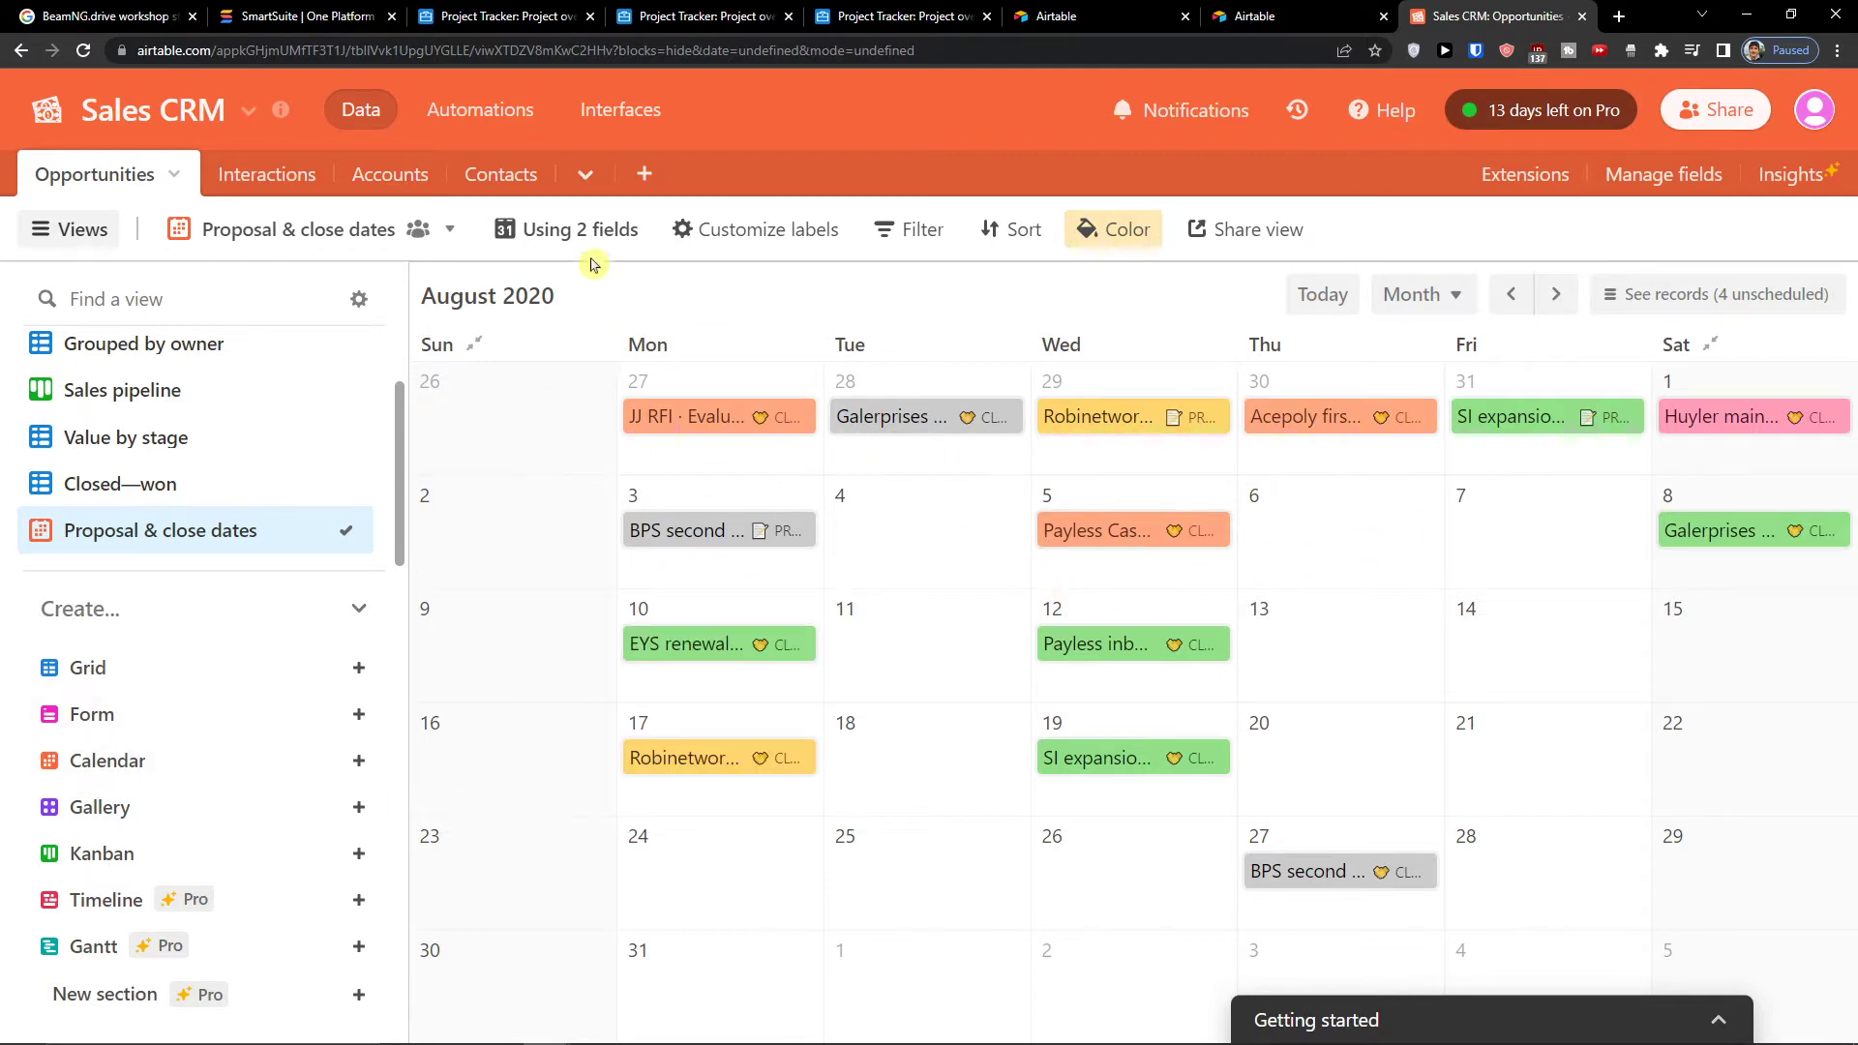
{"action": "scroll", "coordinate": [249, 381], "scroll_direction": "up", "scroll_amount": 1}
{"action": "left_click", "coordinate": [220, 385]}
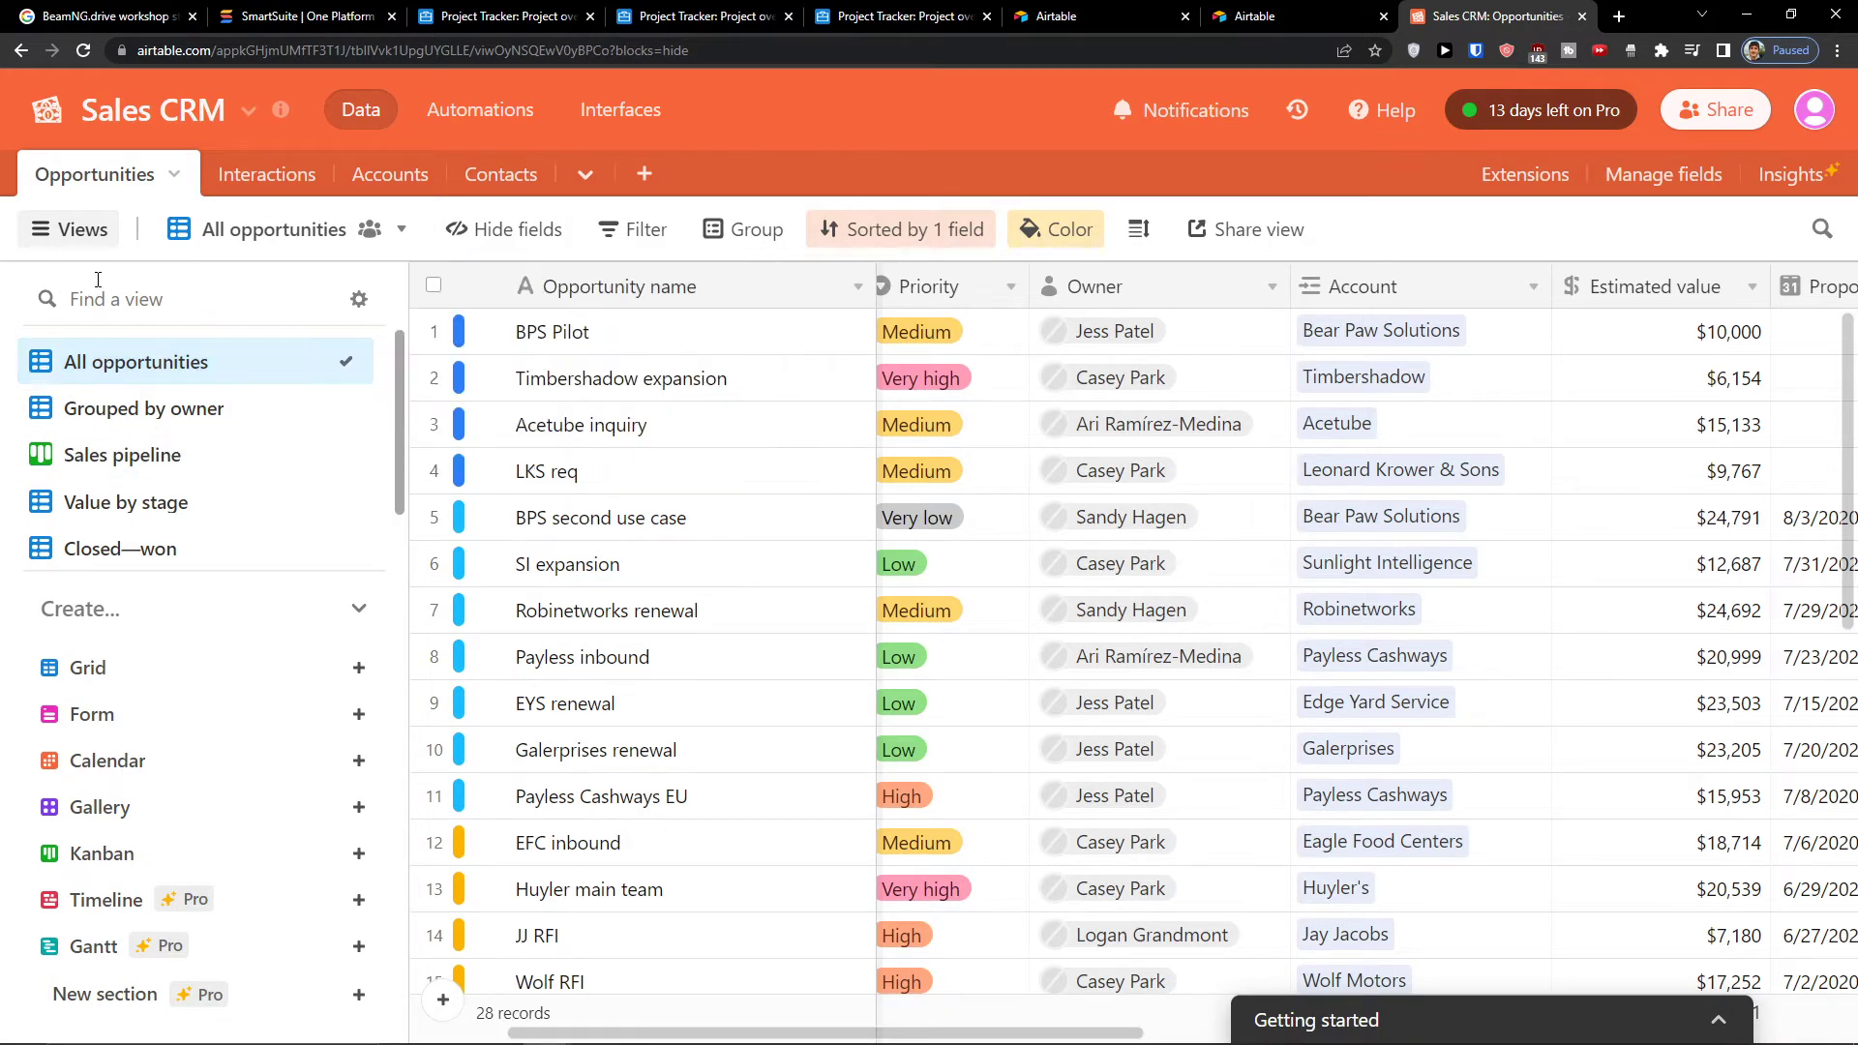
- View the Interactions table's Calls & meetings records grouped by Opportunity, checking filter and grouping settings
{"action": "left_click", "coordinate": [273, 175]}
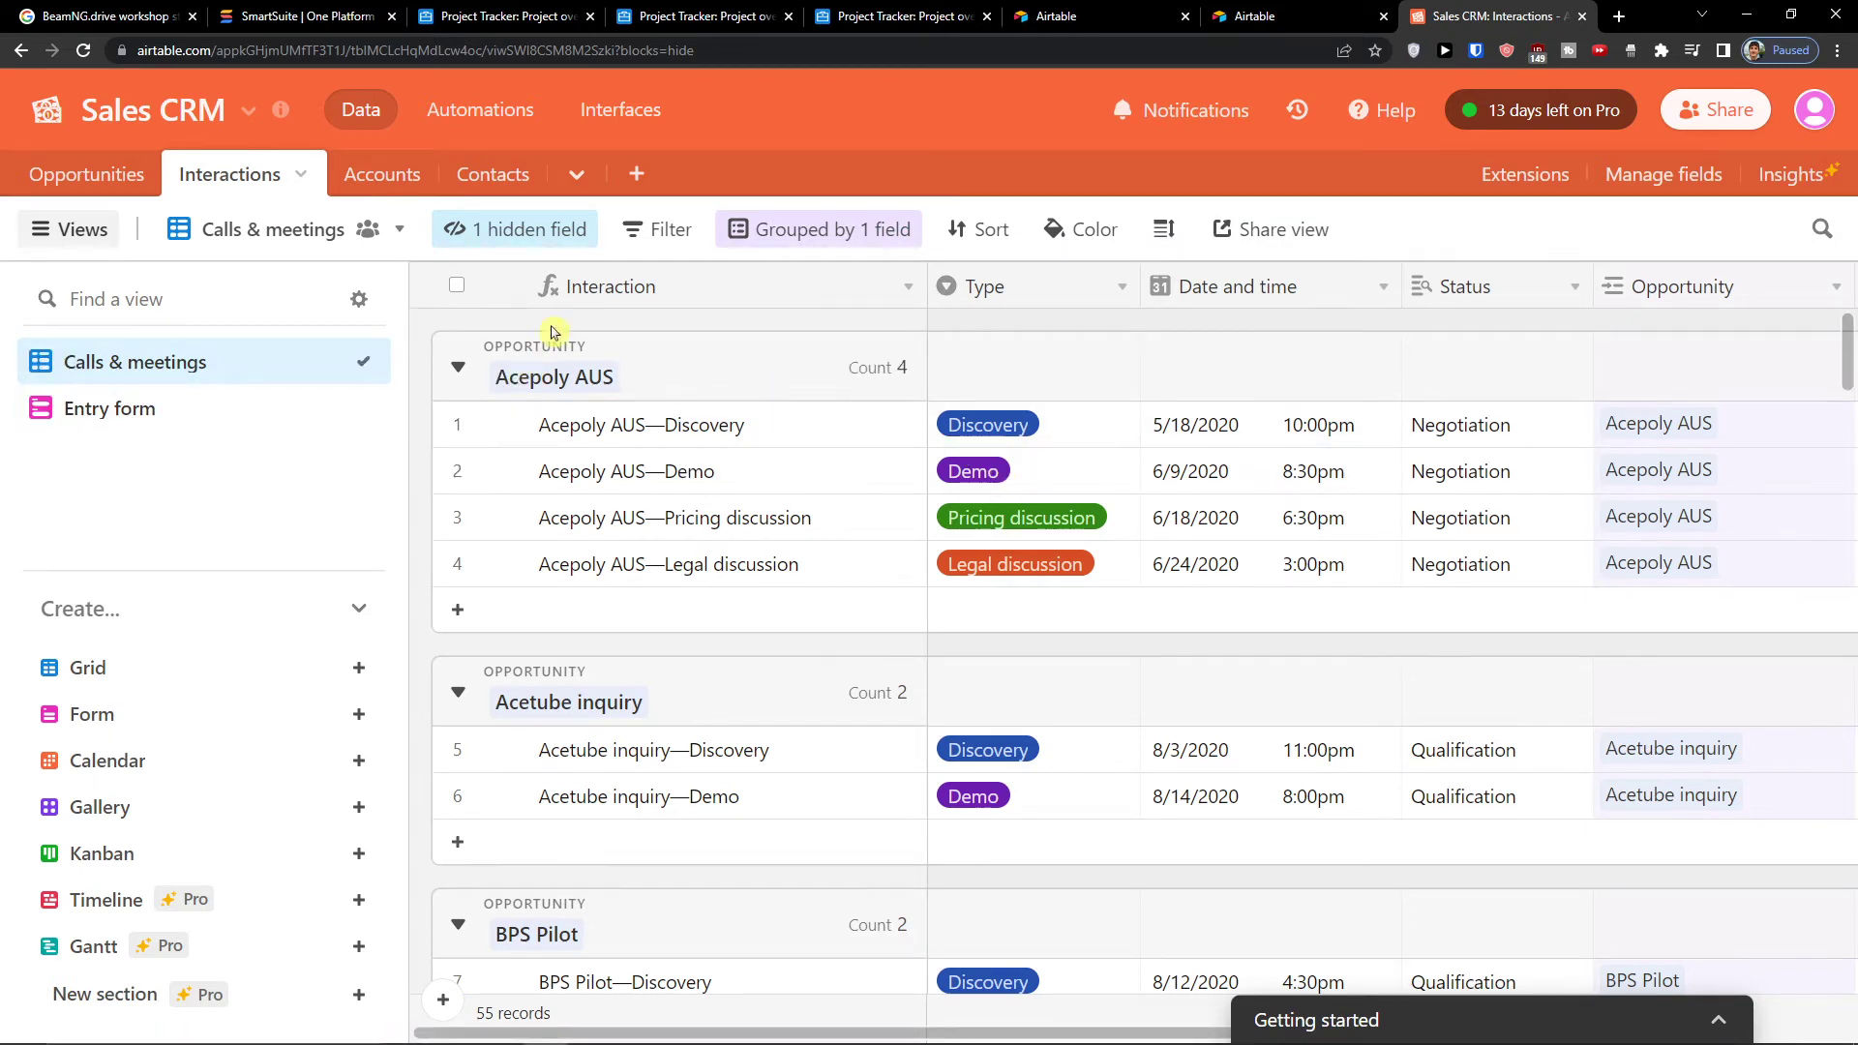
{"action": "left_click", "coordinate": [643, 230]}
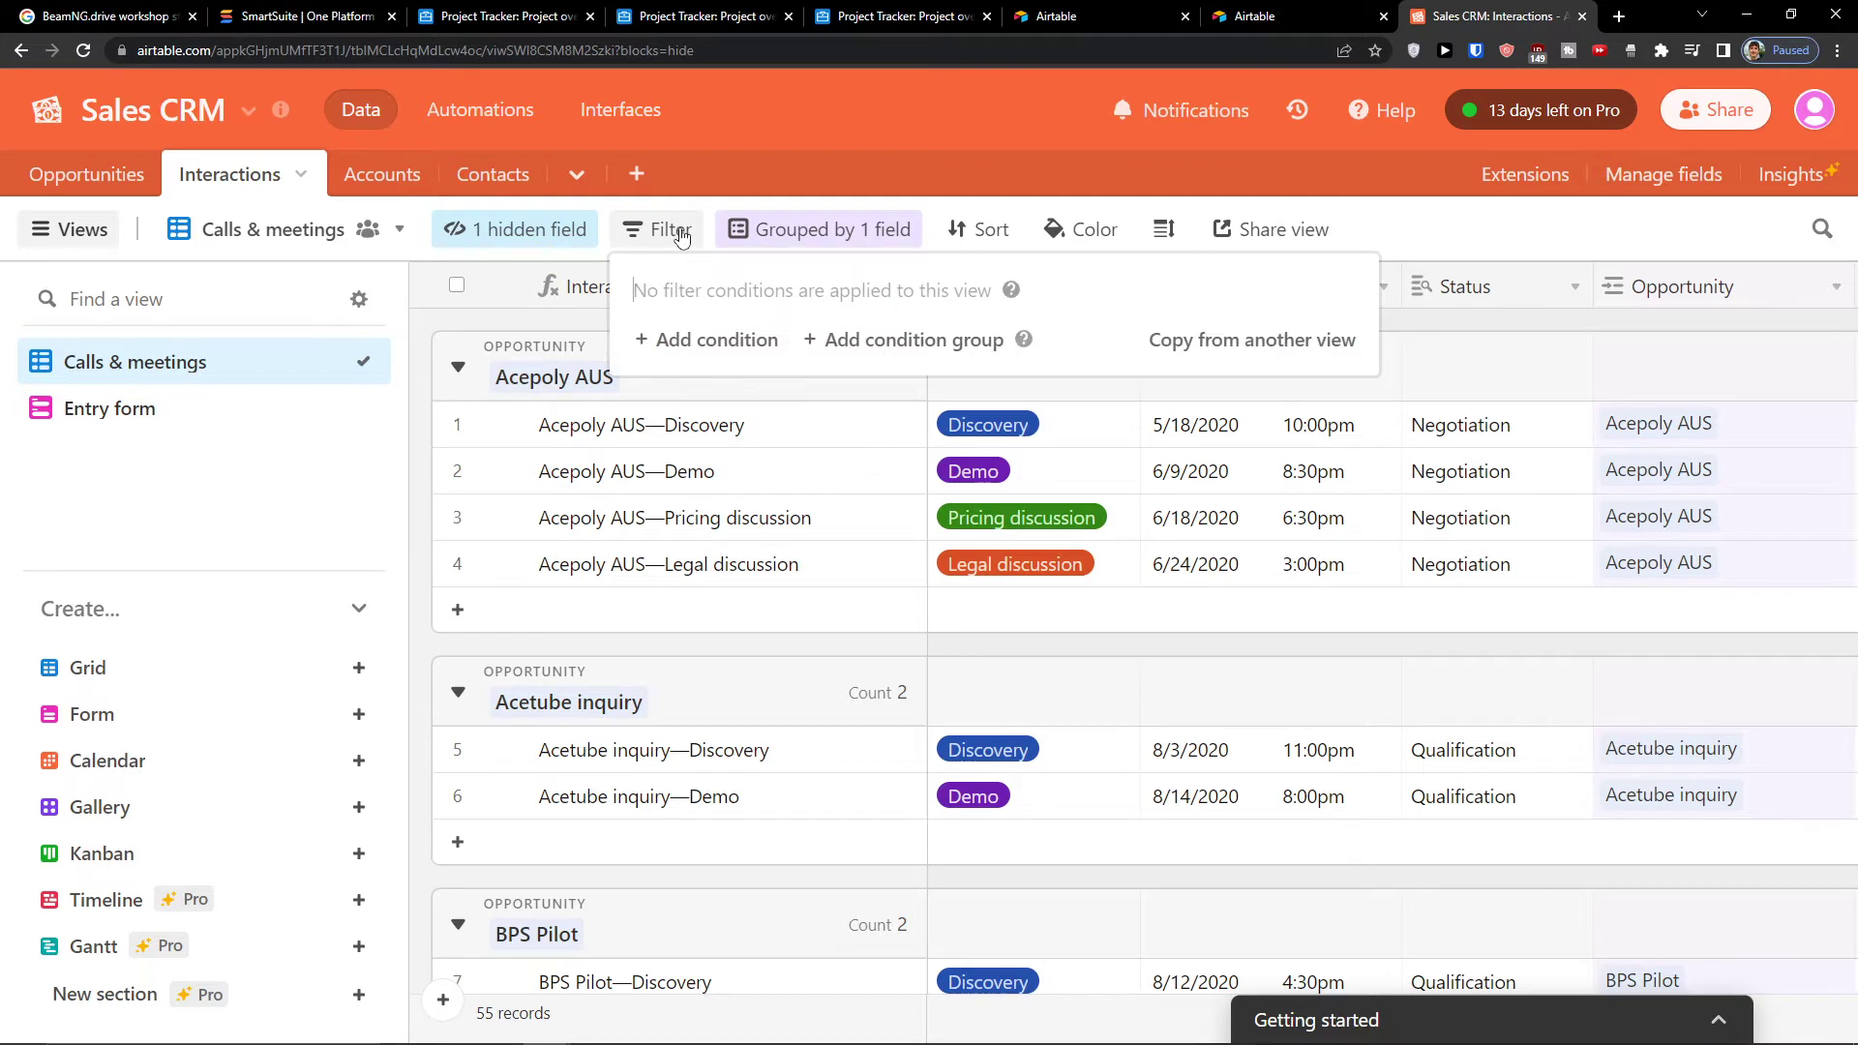
{"action": "left_click", "coordinate": [796, 229]}
{"action": "left_click", "coordinate": [795, 229]}
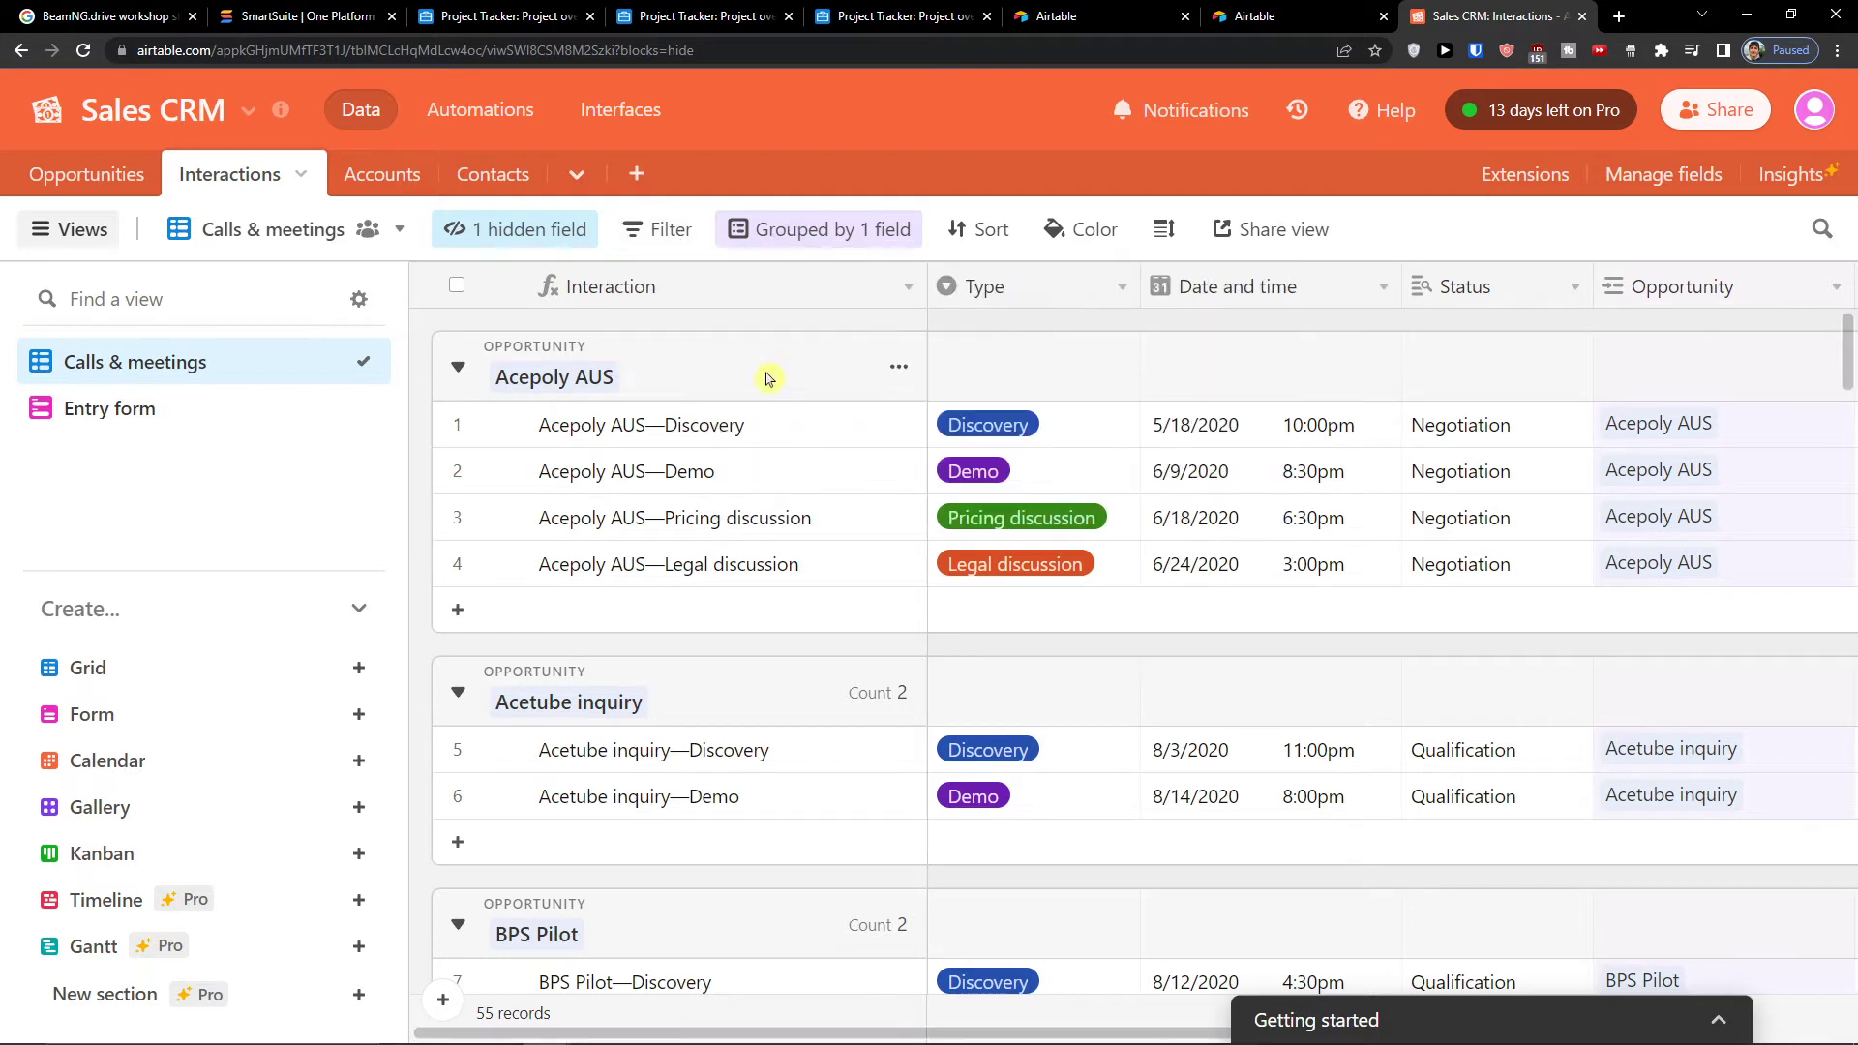
{"action": "scroll", "coordinate": [685, 423], "scroll_direction": "down", "scroll_amount": 2}
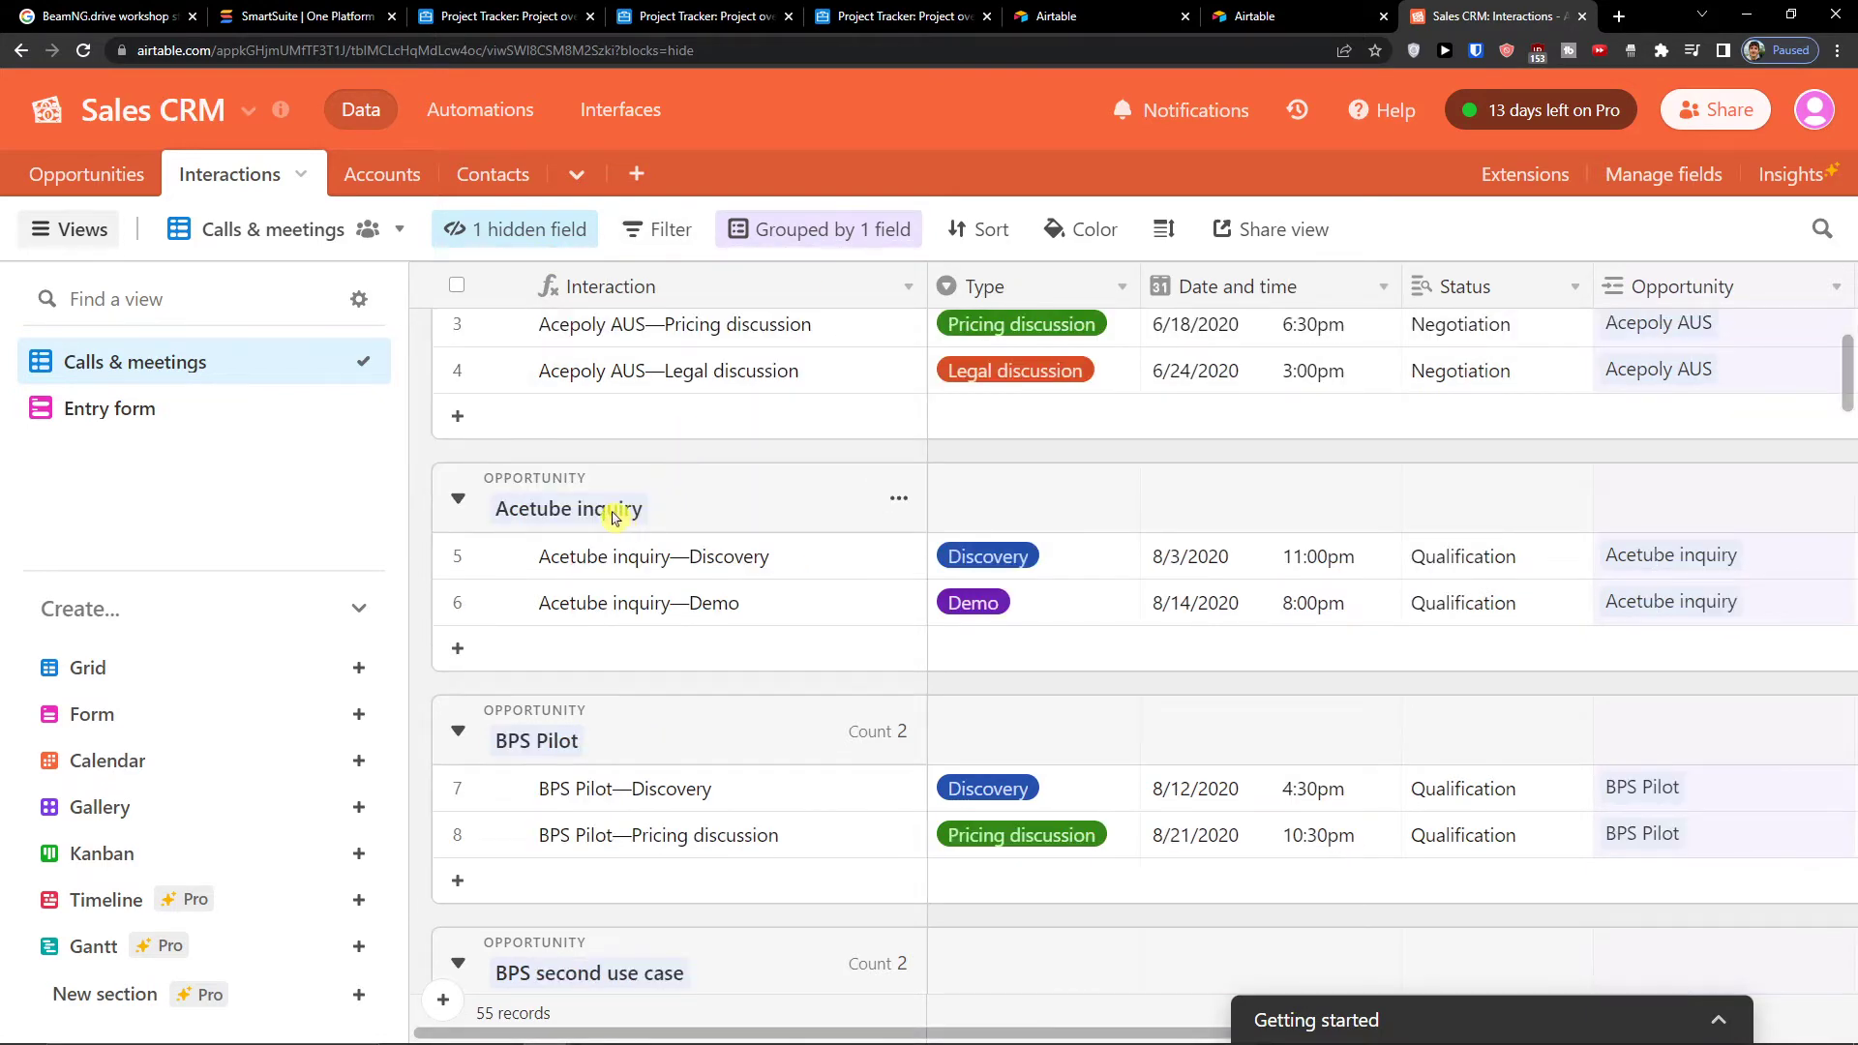
{"action": "scroll", "coordinate": [612, 517], "scroll_direction": "down", "scroll_amount": 4}
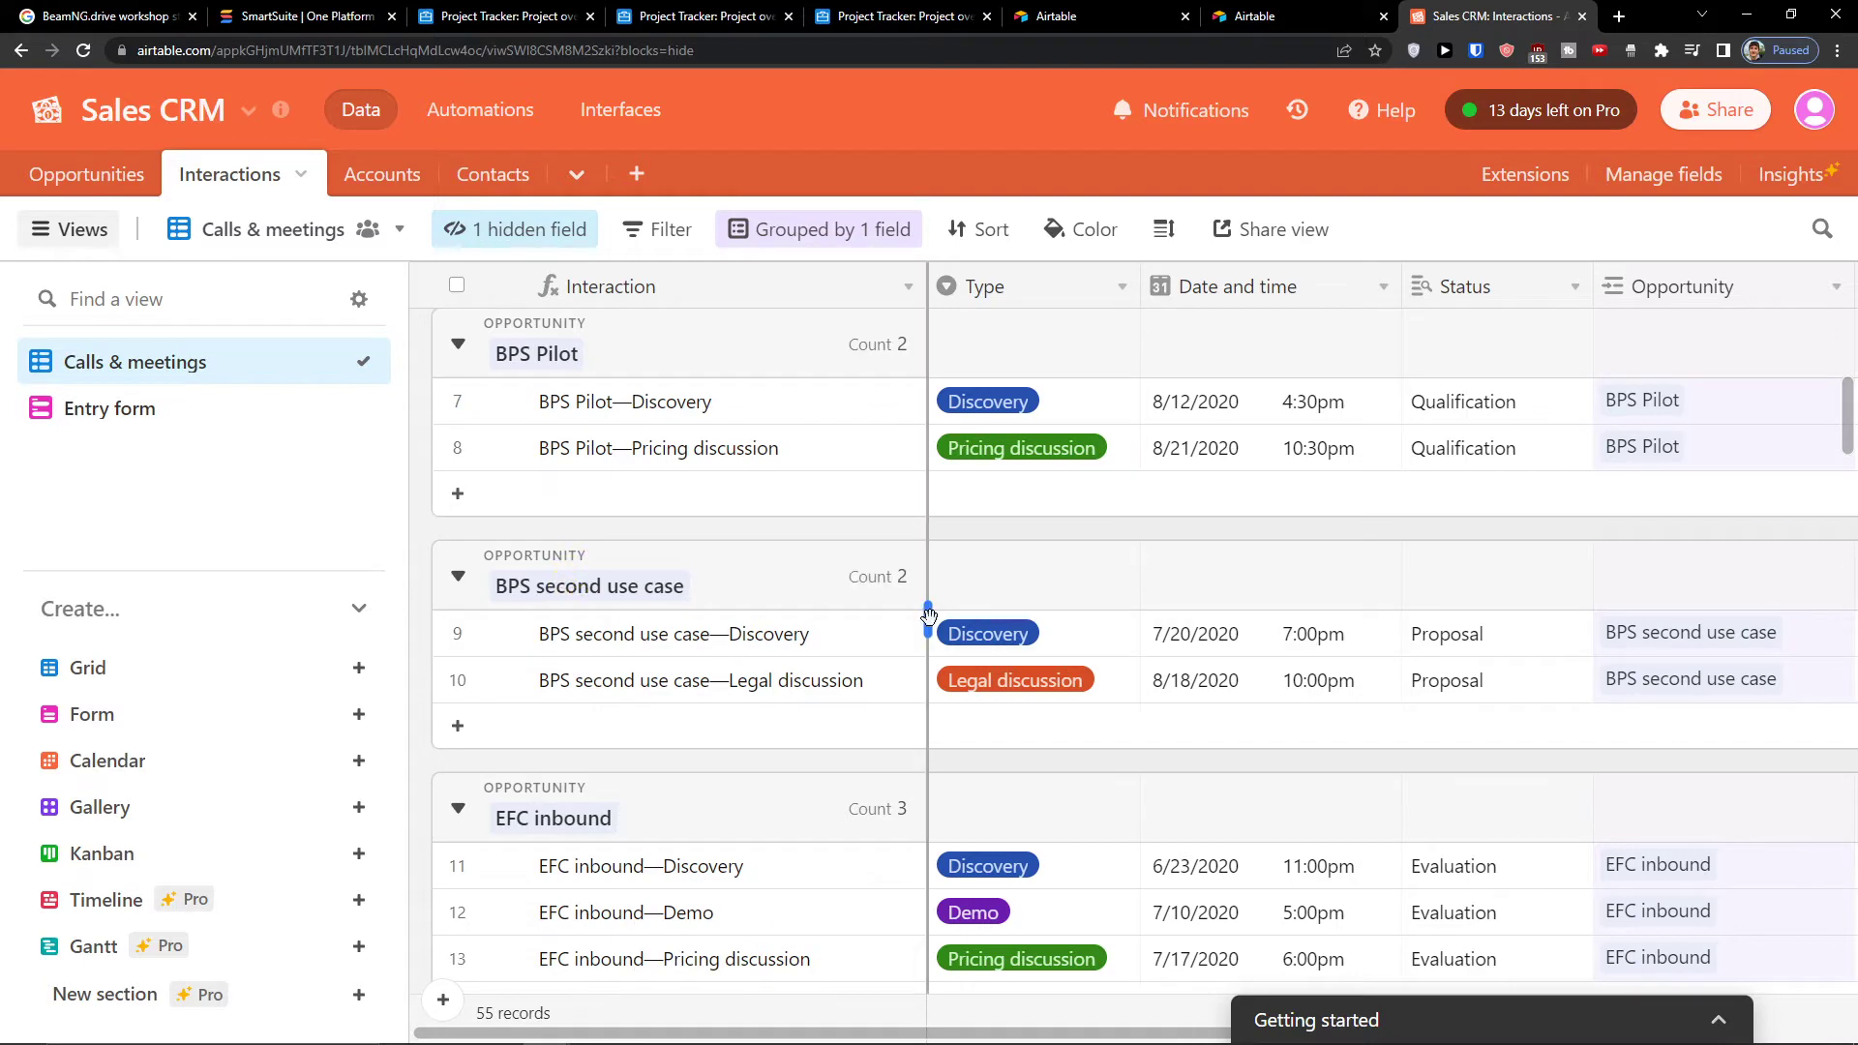
{"action": "scroll", "coordinate": [920, 620], "scroll_direction": "down", "scroll_amount": 2}
{"action": "scroll", "coordinate": [775, 631], "scroll_direction": "down", "scroll_amount": 2}
{"action": "scroll", "coordinate": [764, 627], "scroll_direction": "up", "scroll_amount": 10}
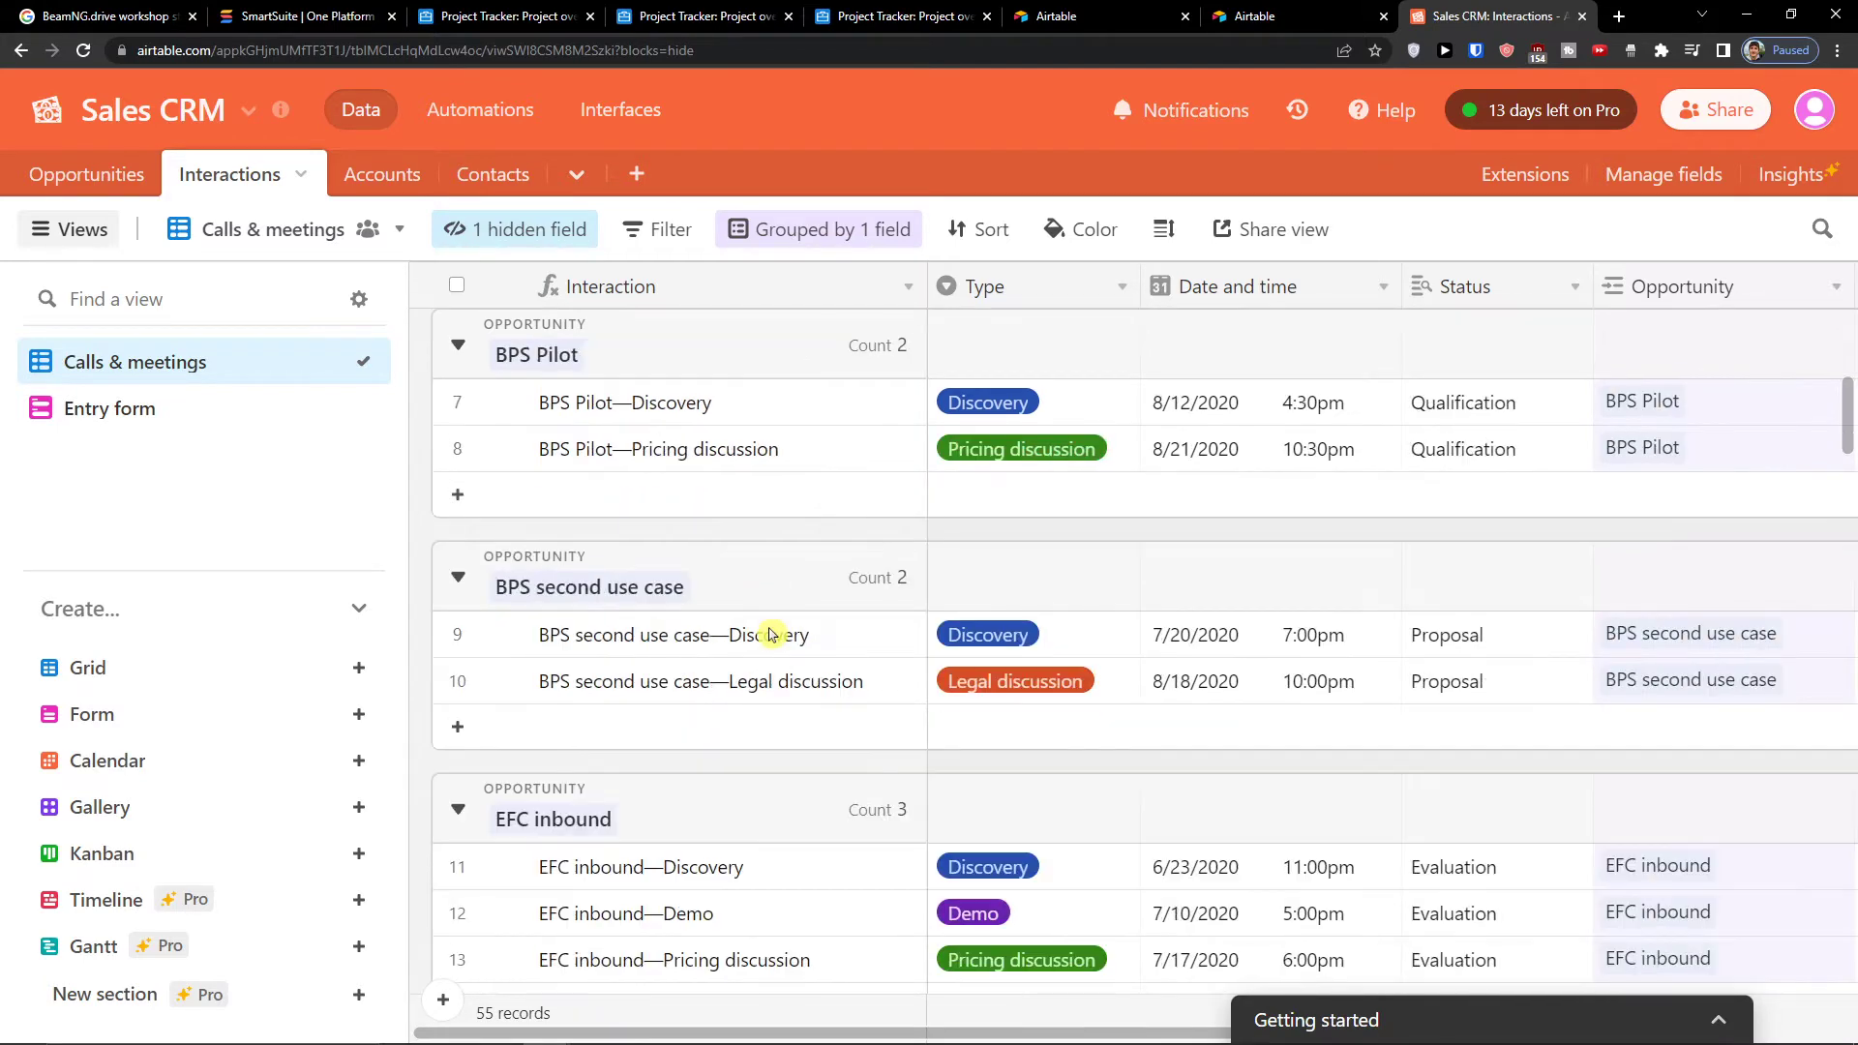
{"action": "left_click", "coordinate": [828, 250]}
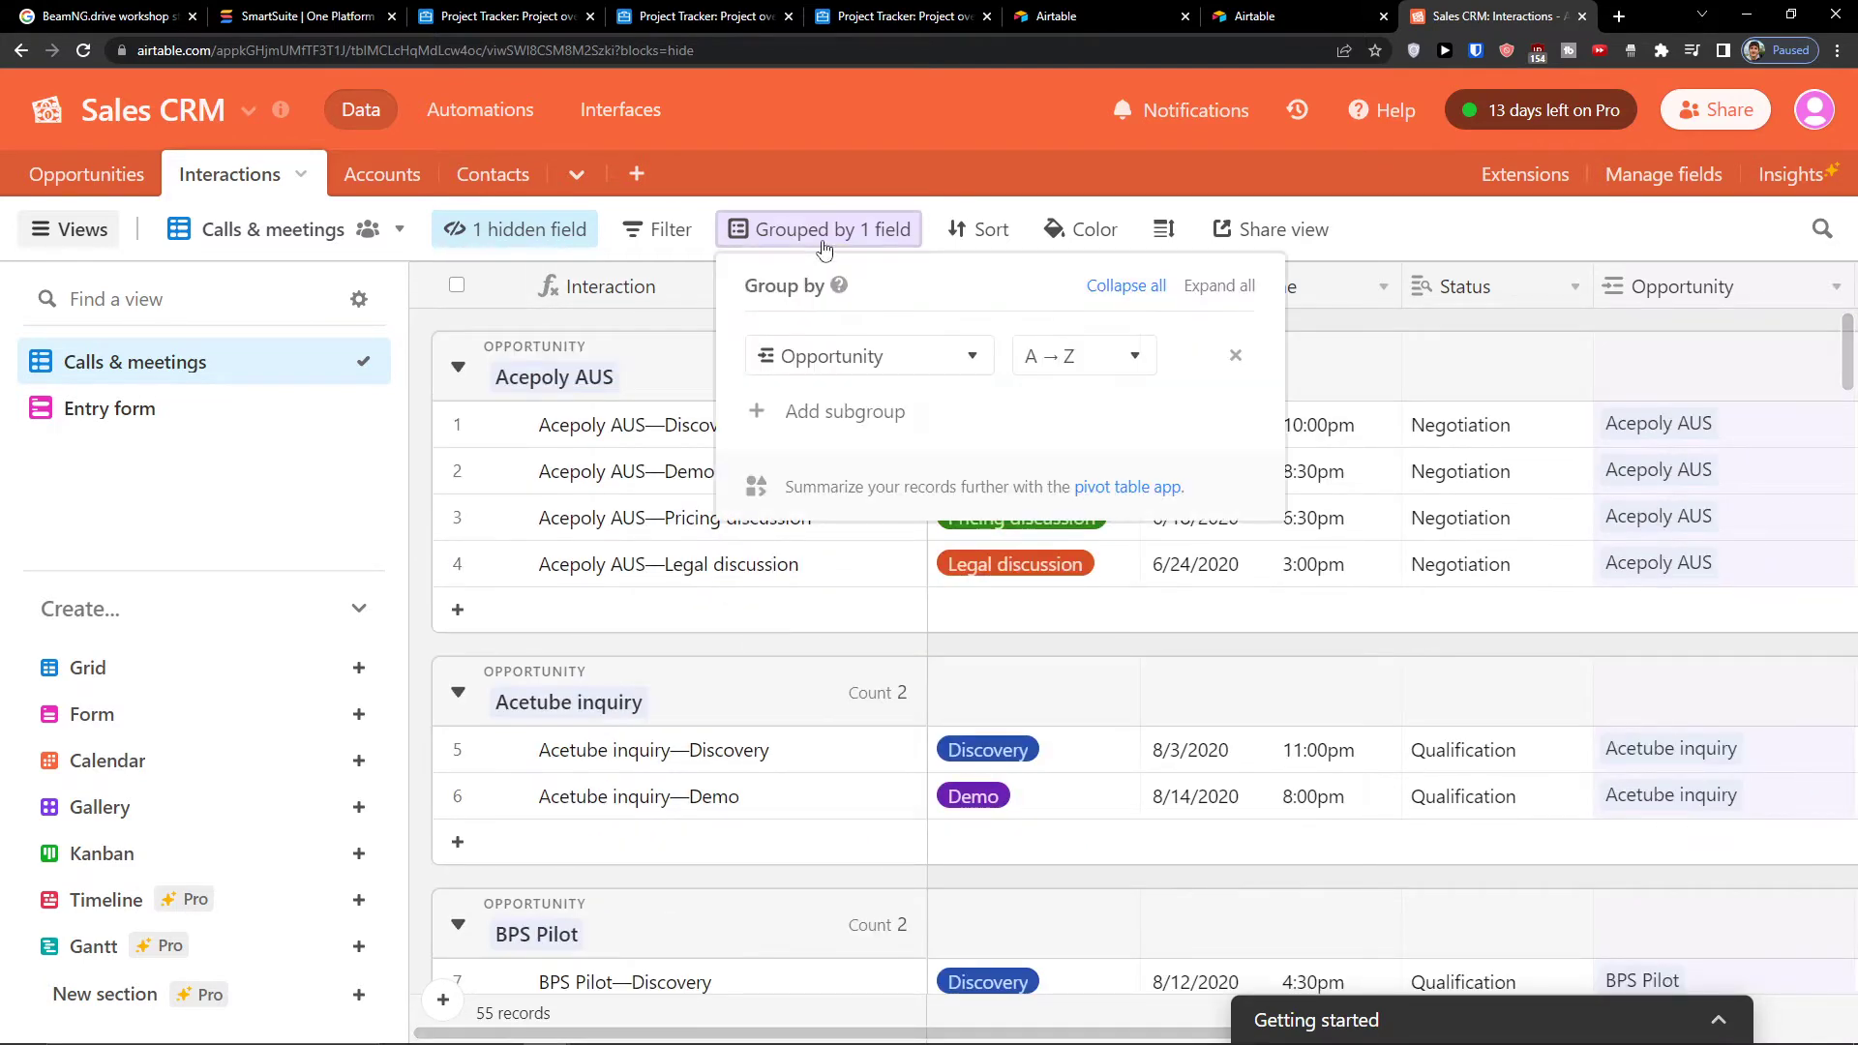
{"action": "left_click", "coordinate": [1229, 372]}
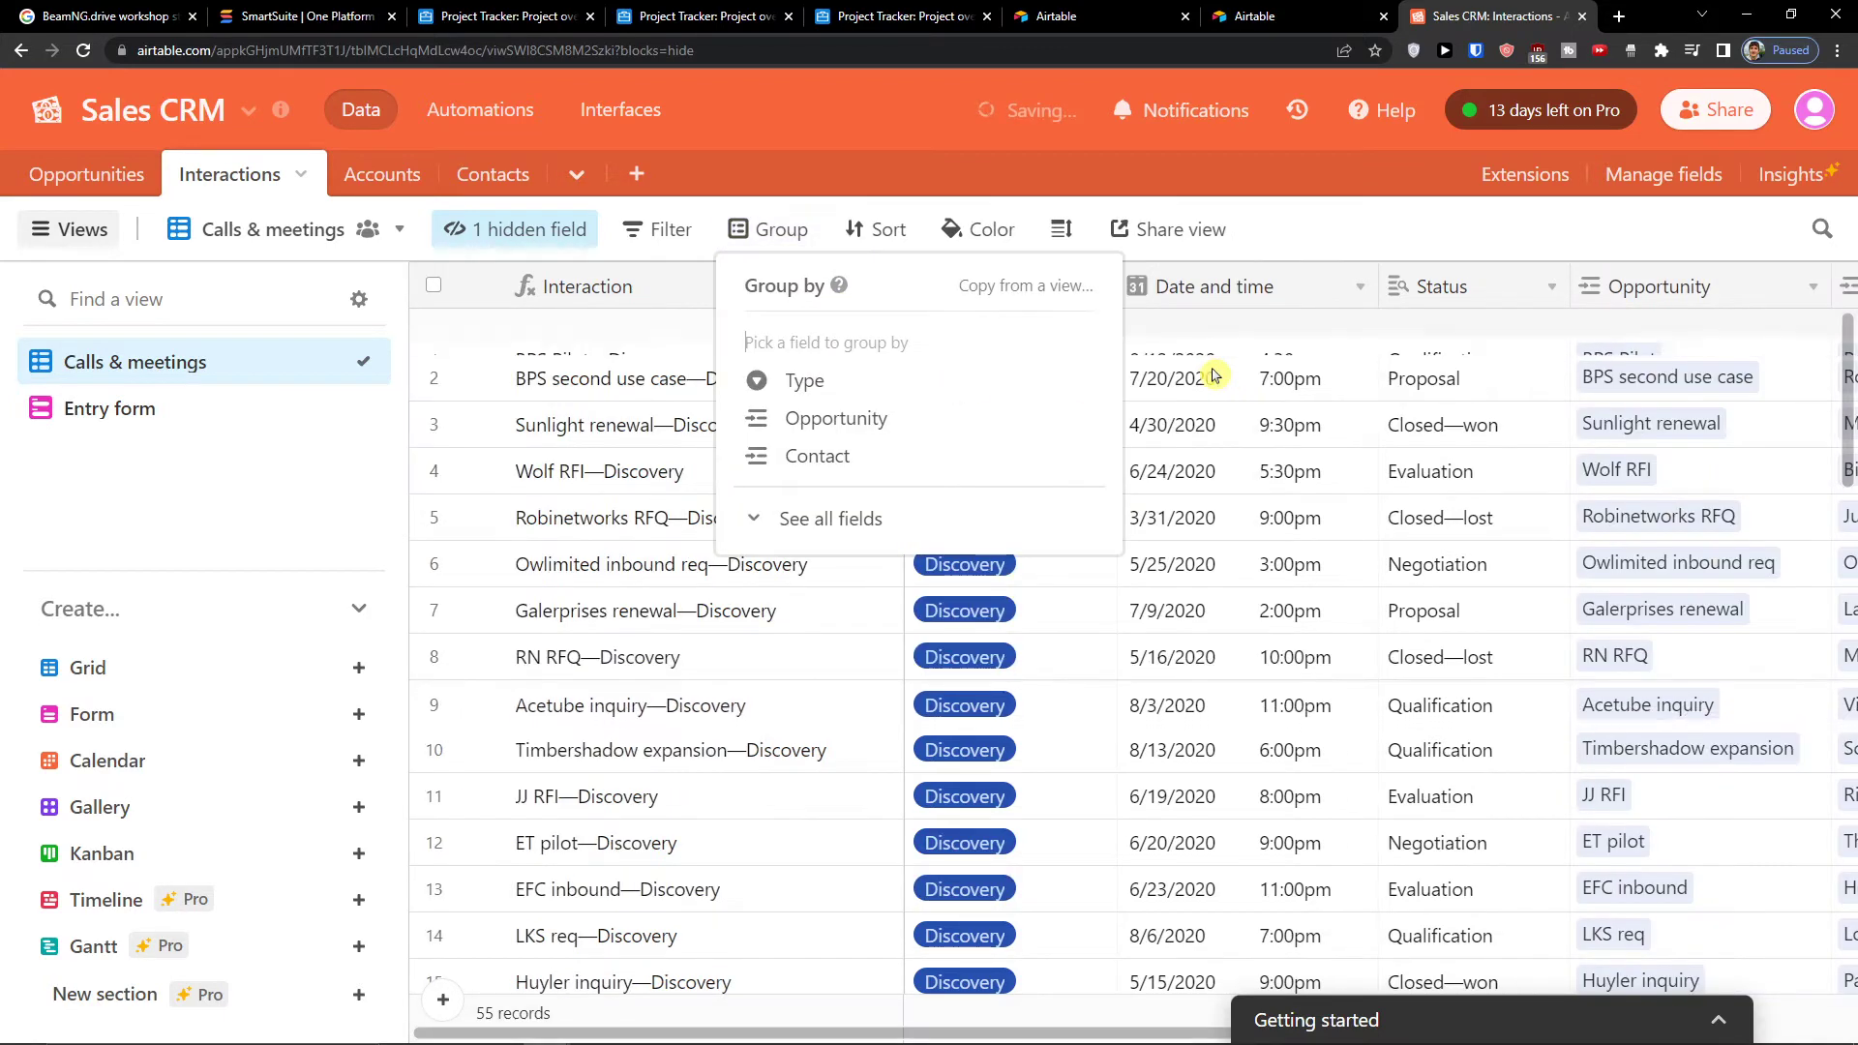
{"action": "left_click", "coordinate": [642, 387]}
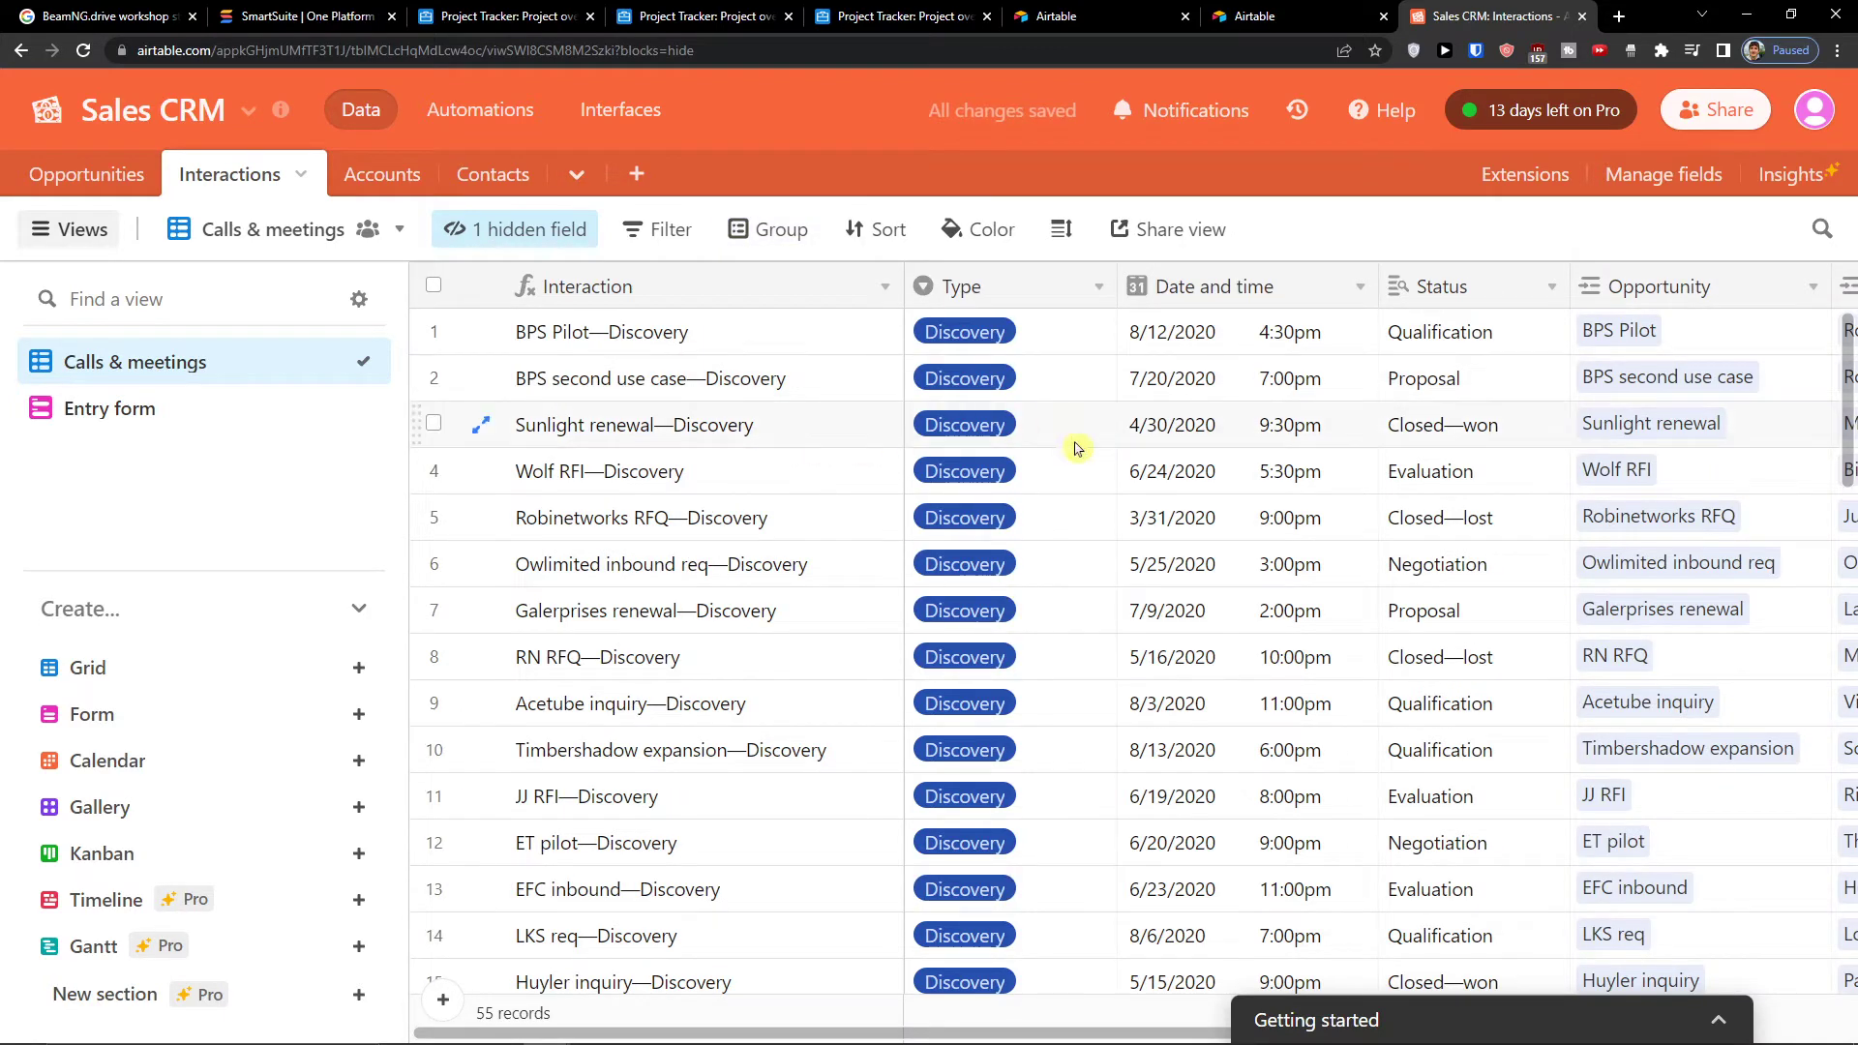
{"action": "left_click", "coordinate": [972, 333]}
{"action": "left_click", "coordinate": [974, 334]}
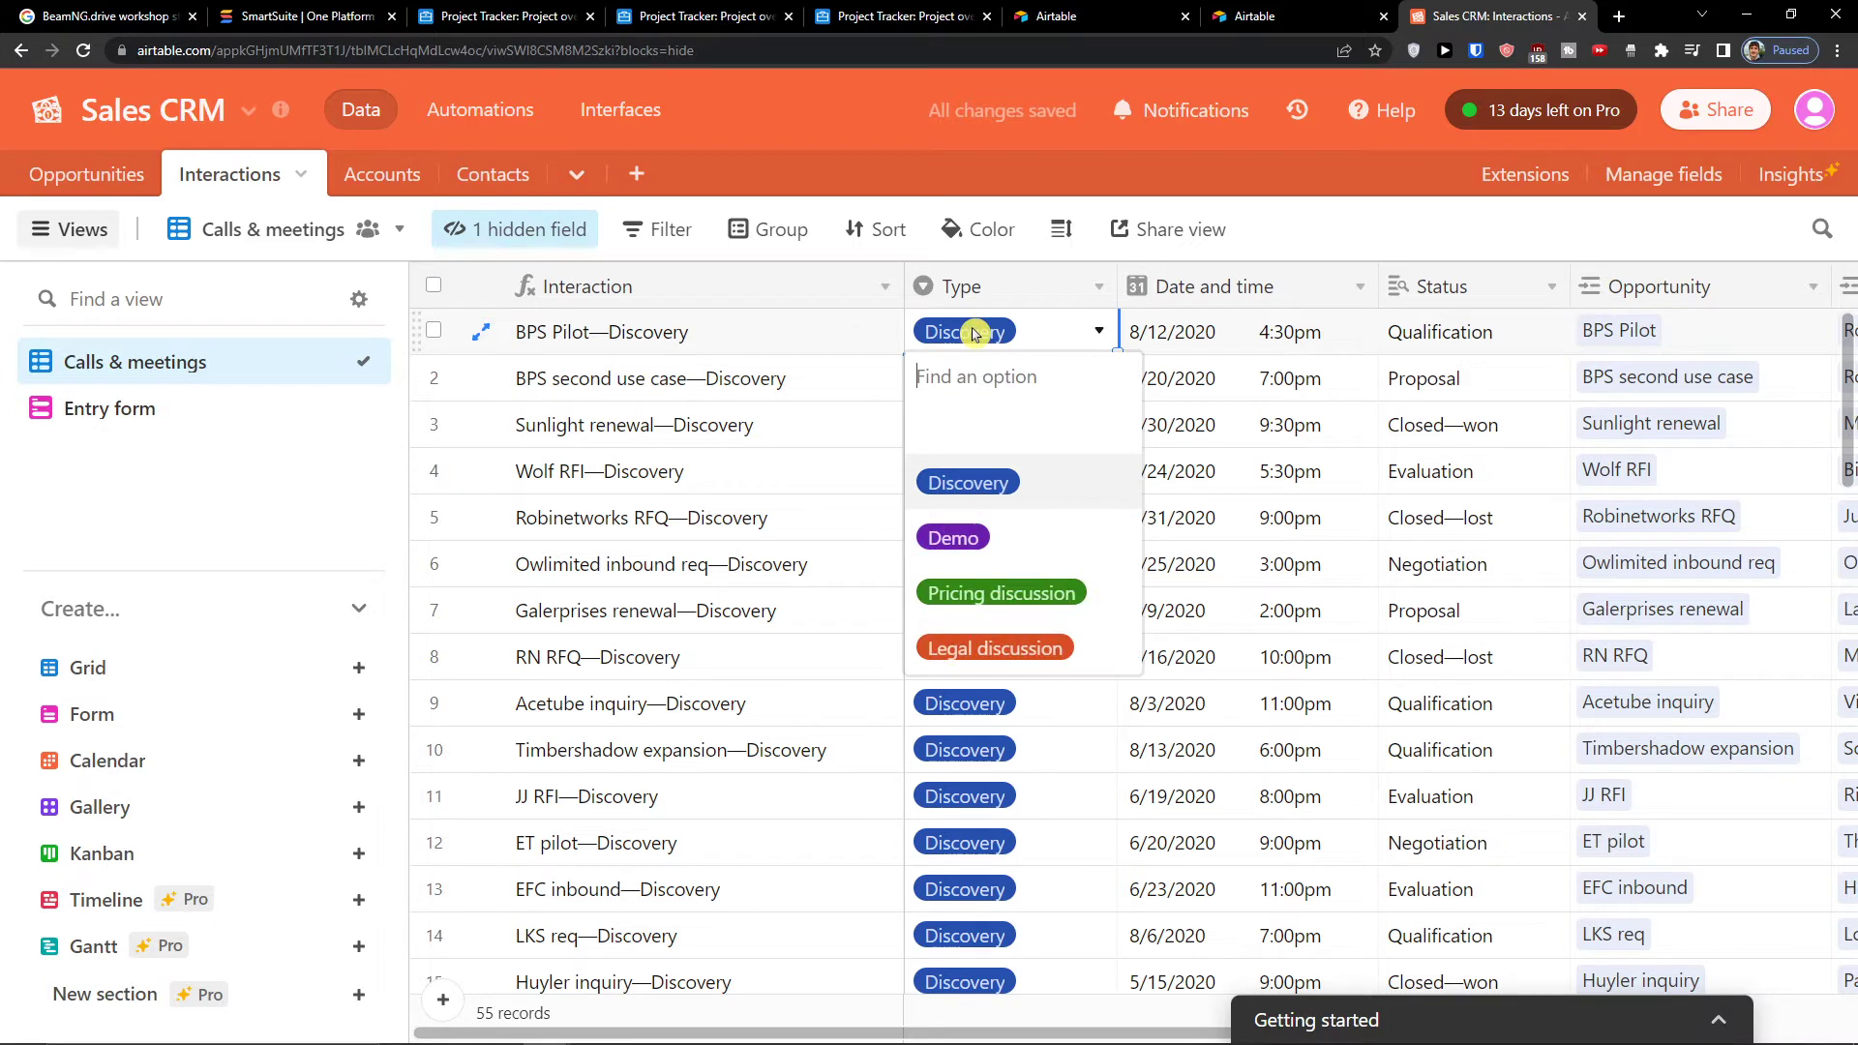
{"action": "left_click", "coordinate": [974, 333]}
{"action": "left_click", "coordinate": [972, 333]}
{"action": "left_click", "coordinate": [972, 334]}
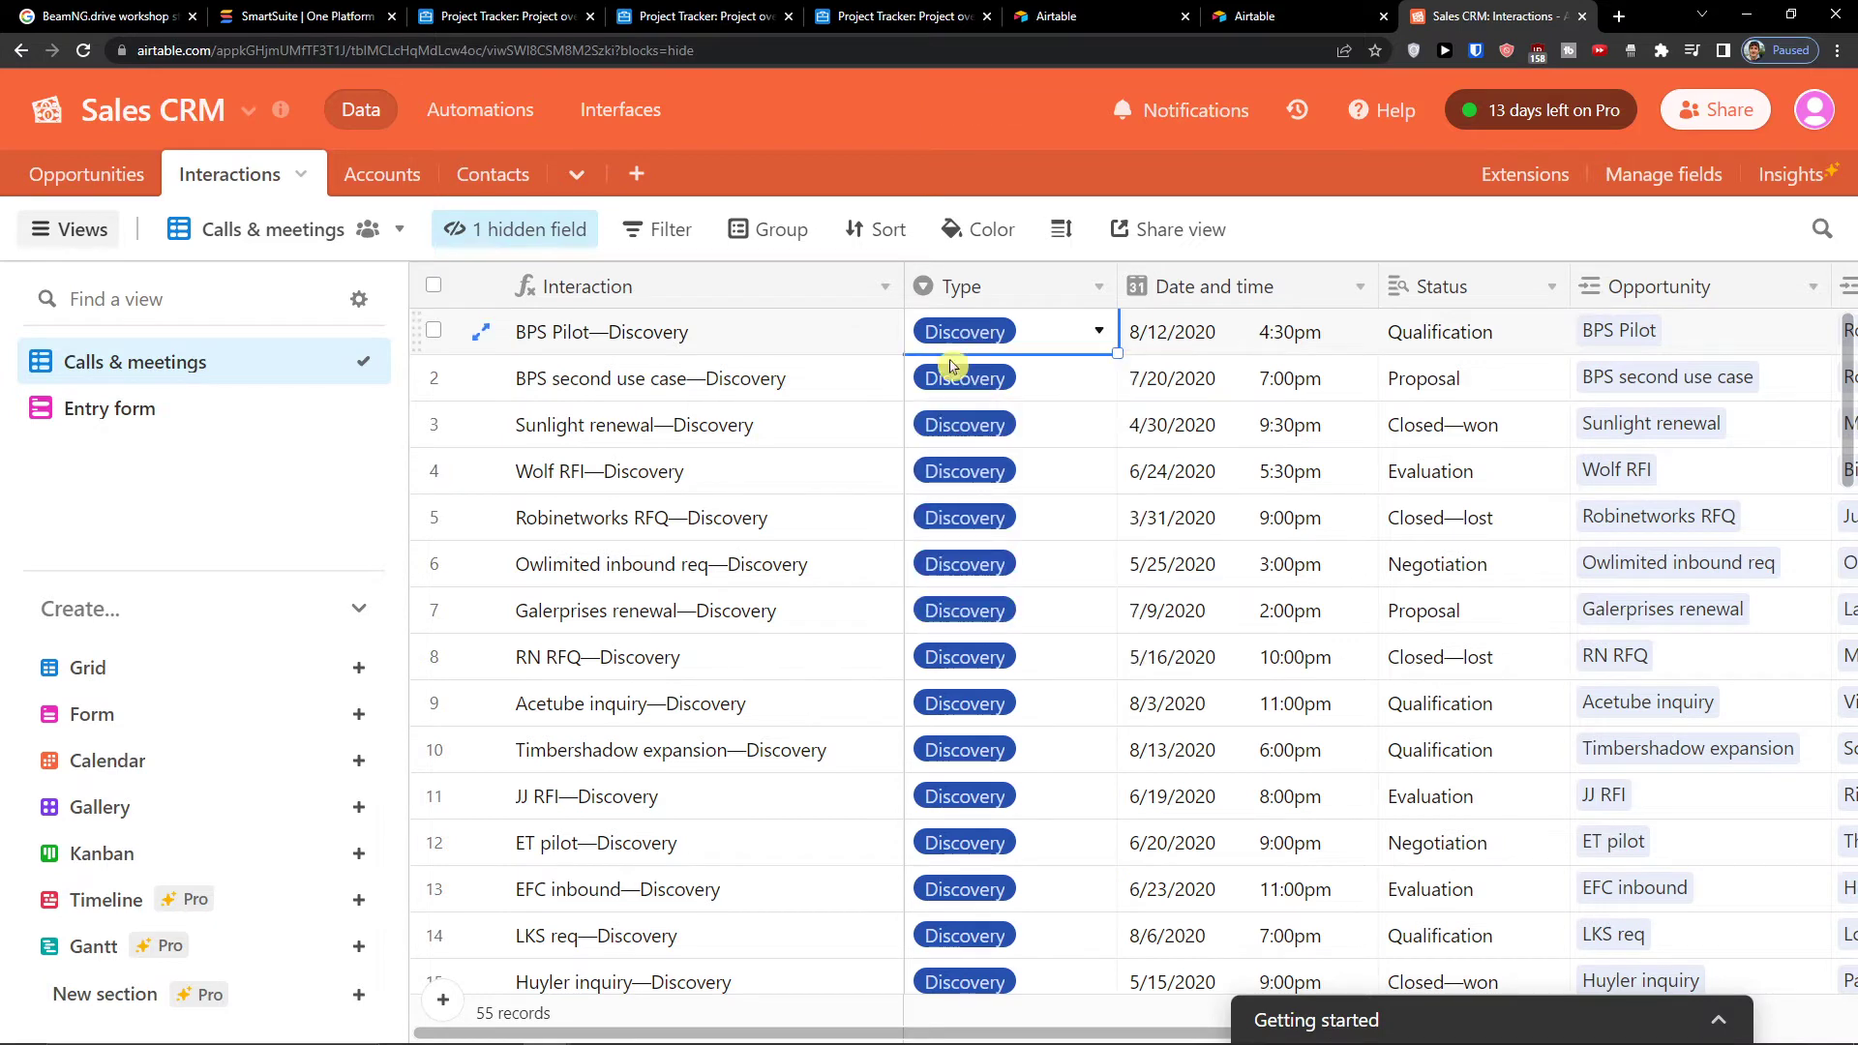
{"action": "scroll", "coordinate": [1058, 751], "scroll_direction": "down", "scroll_amount": 5}
{"action": "scroll", "coordinate": [995, 863], "scroll_direction": "up", "scroll_amount": 5}
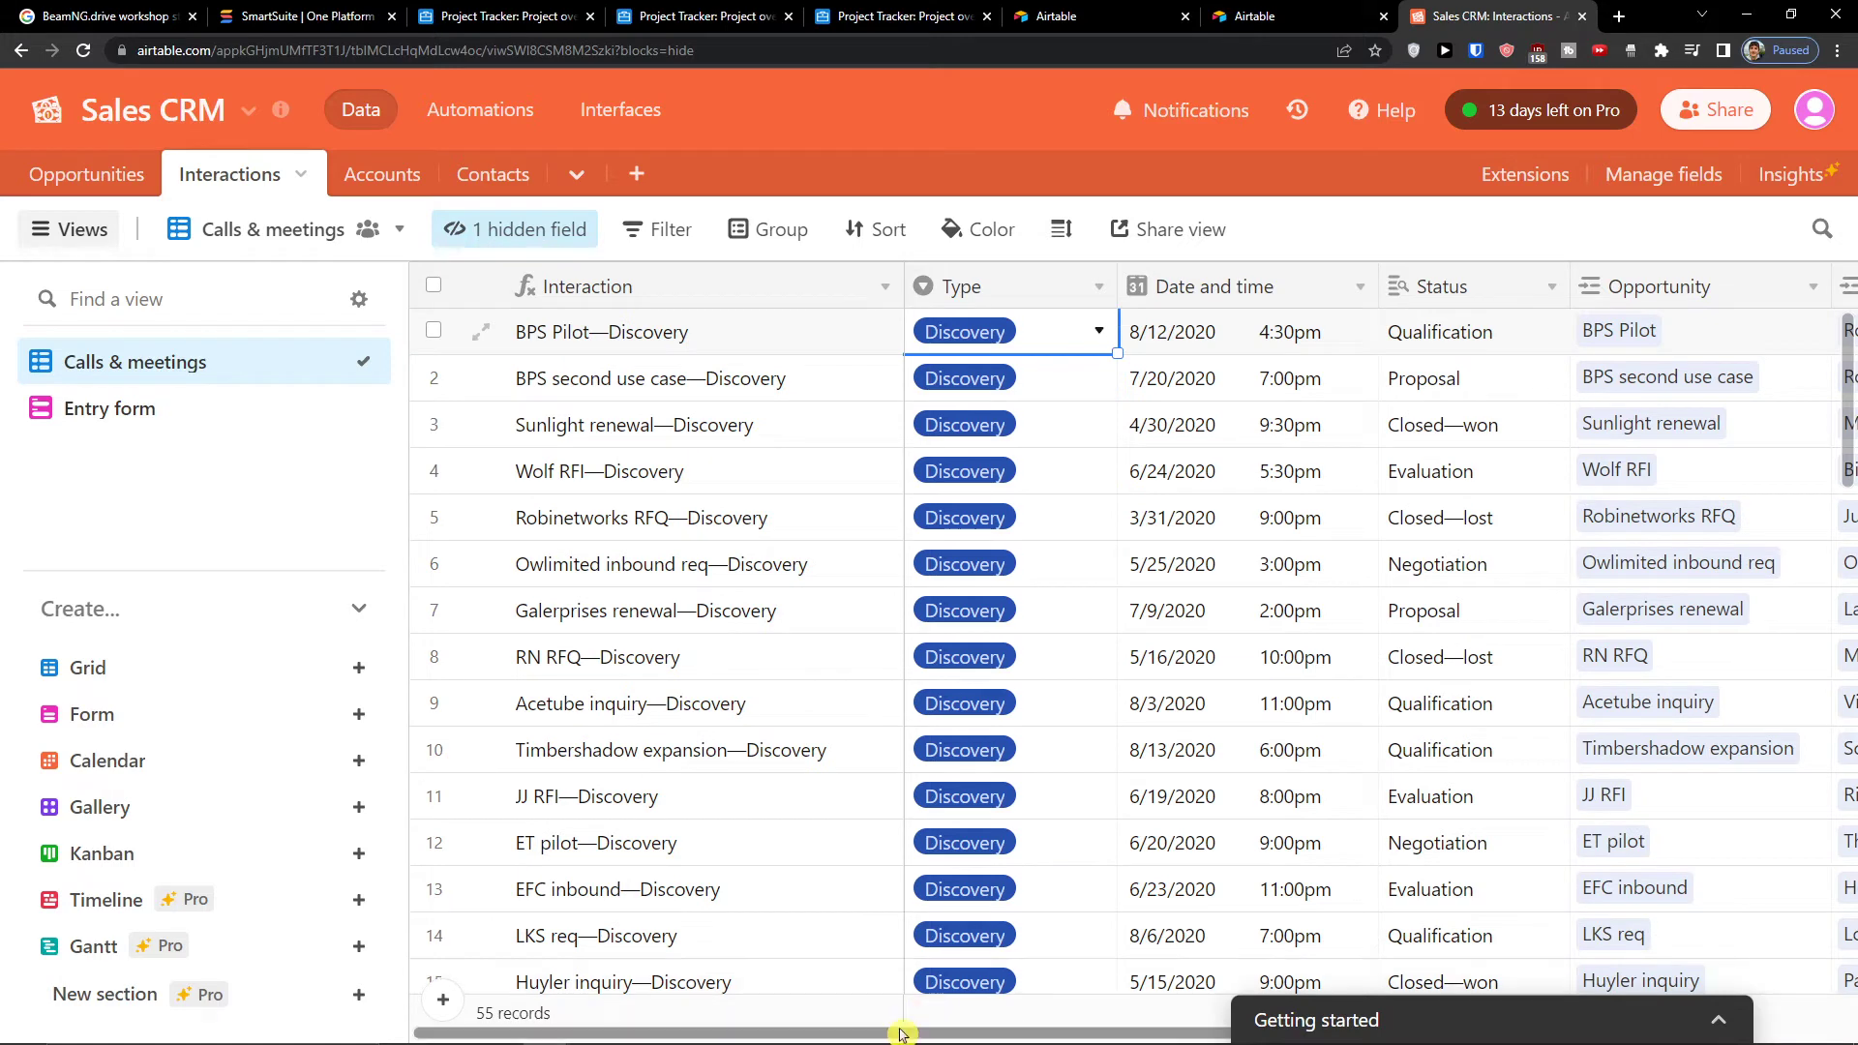
{"action": "left_click_drag", "start_coordinate": [904, 1031], "coordinate": [932, 1033]}
{"action": "scroll", "coordinate": [1049, 1008], "scroll_direction": "right", "scroll_amount": 5}
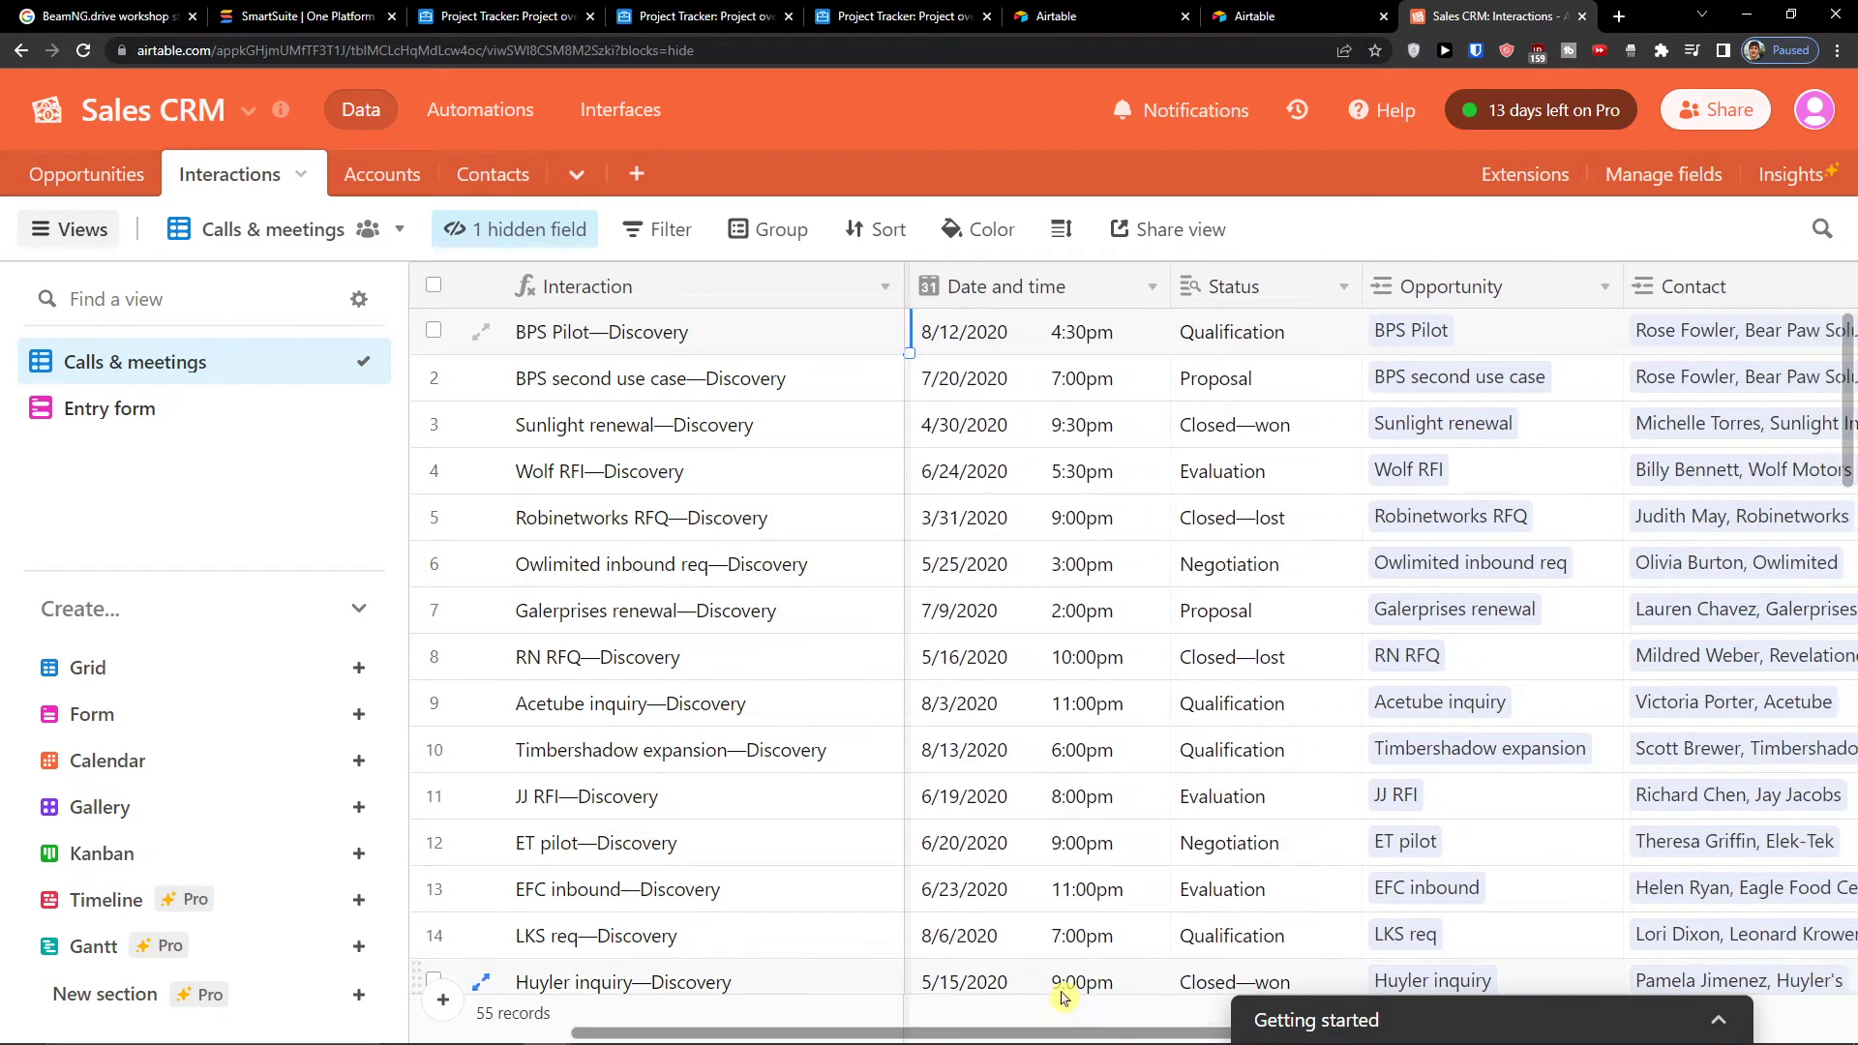
{"action": "left_click", "coordinate": [1174, 368]}
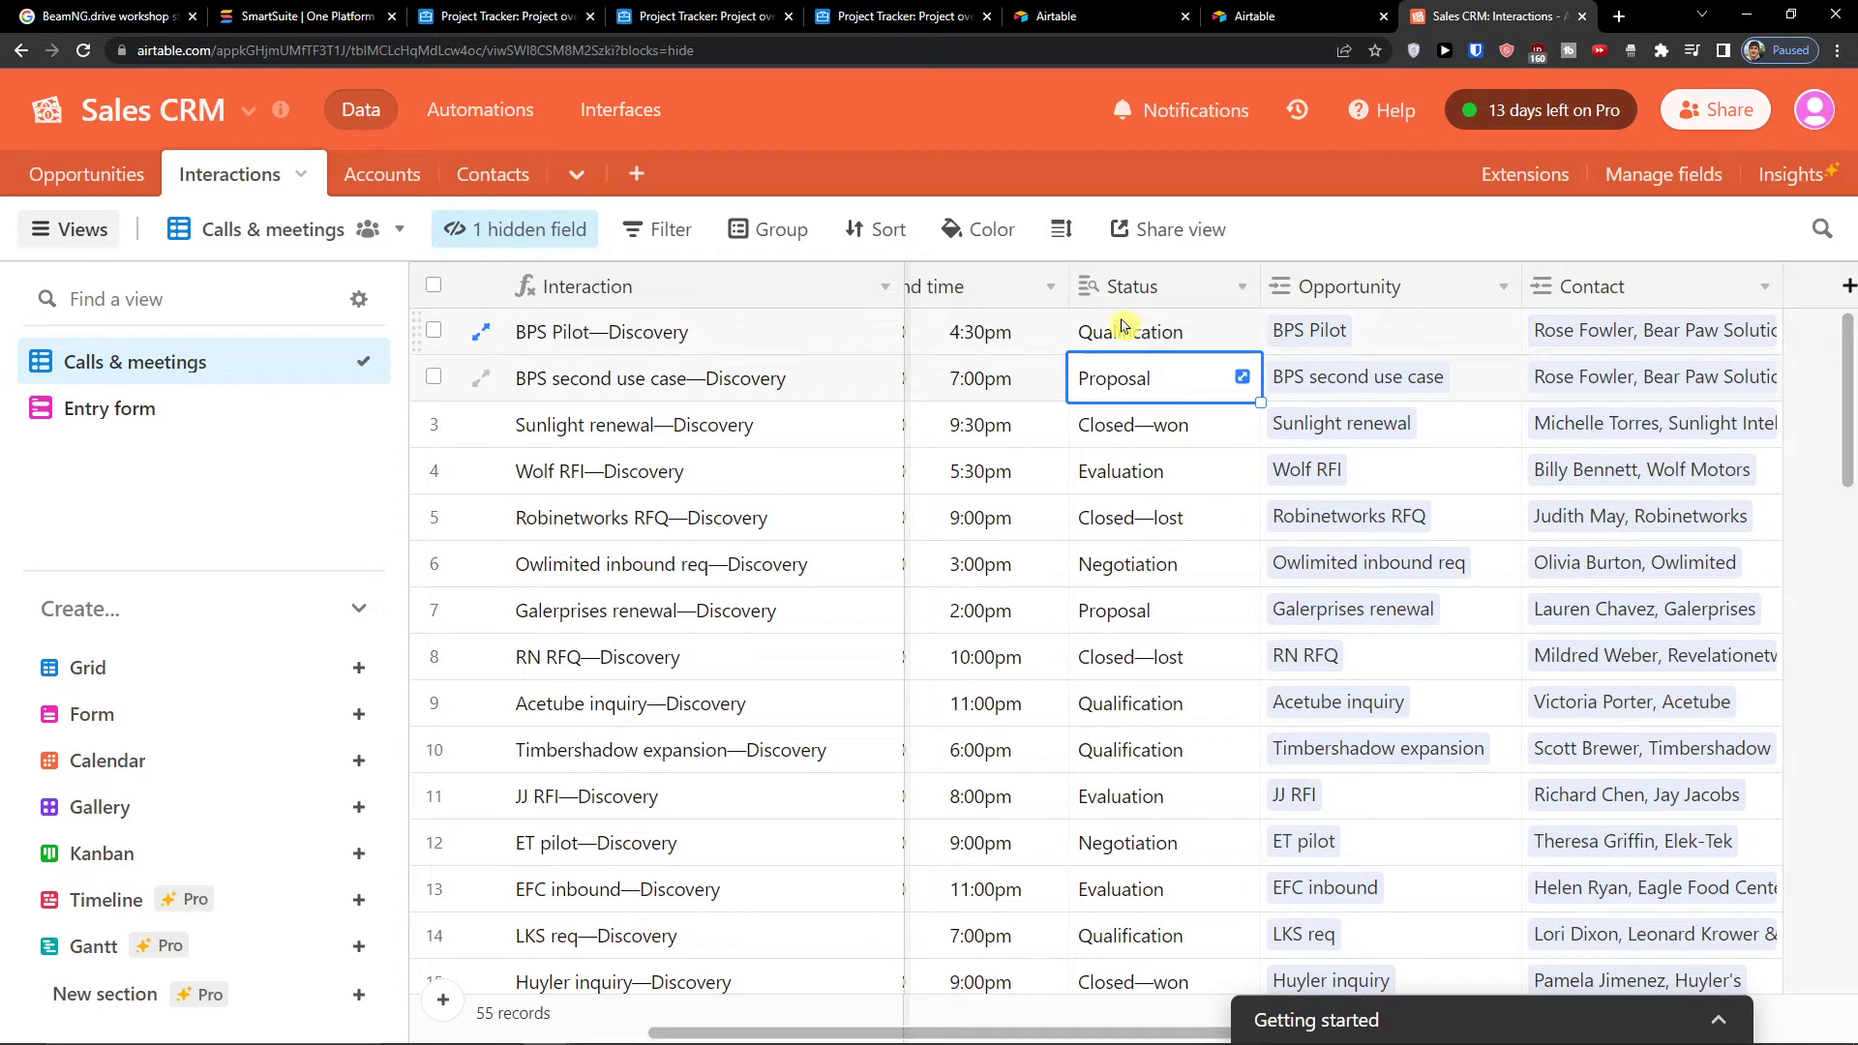
{"action": "double_click", "coordinate": [1132, 423]}
{"action": "left_click", "coordinate": [1164, 564]}
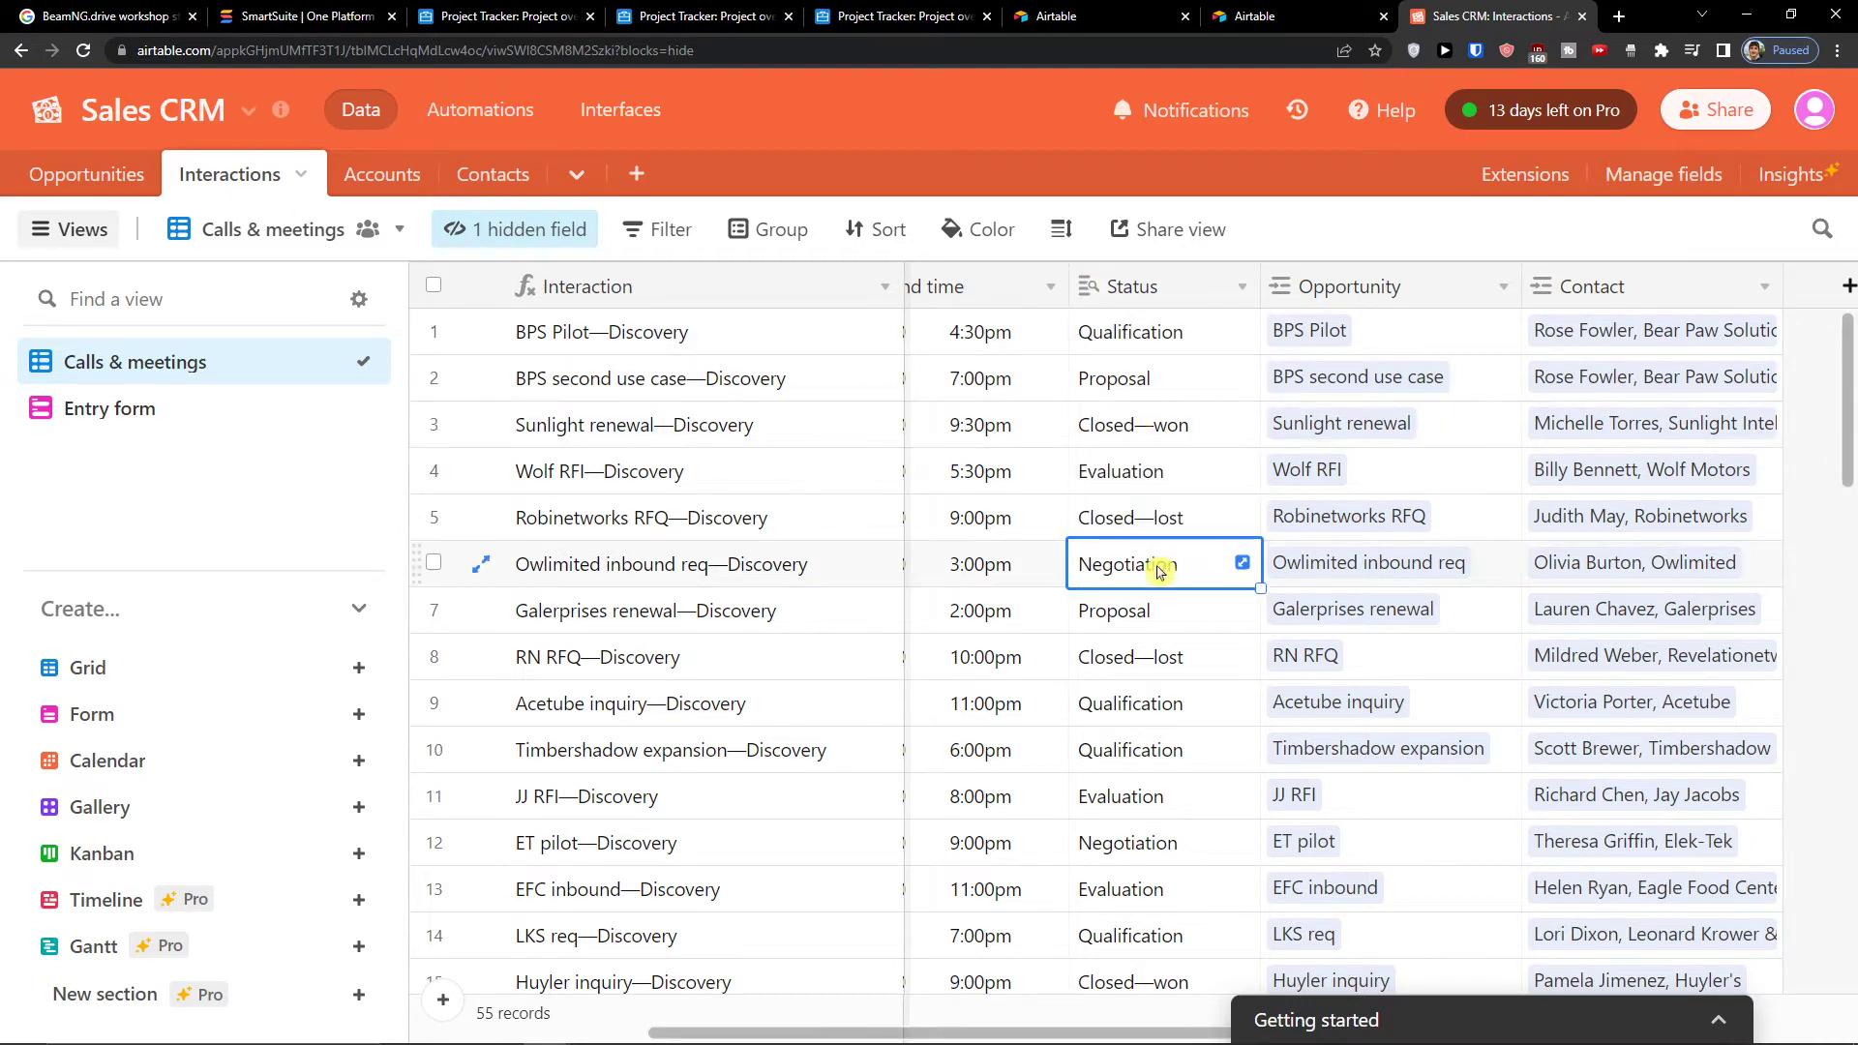
{"action": "left_click", "coordinate": [1466, 336]}
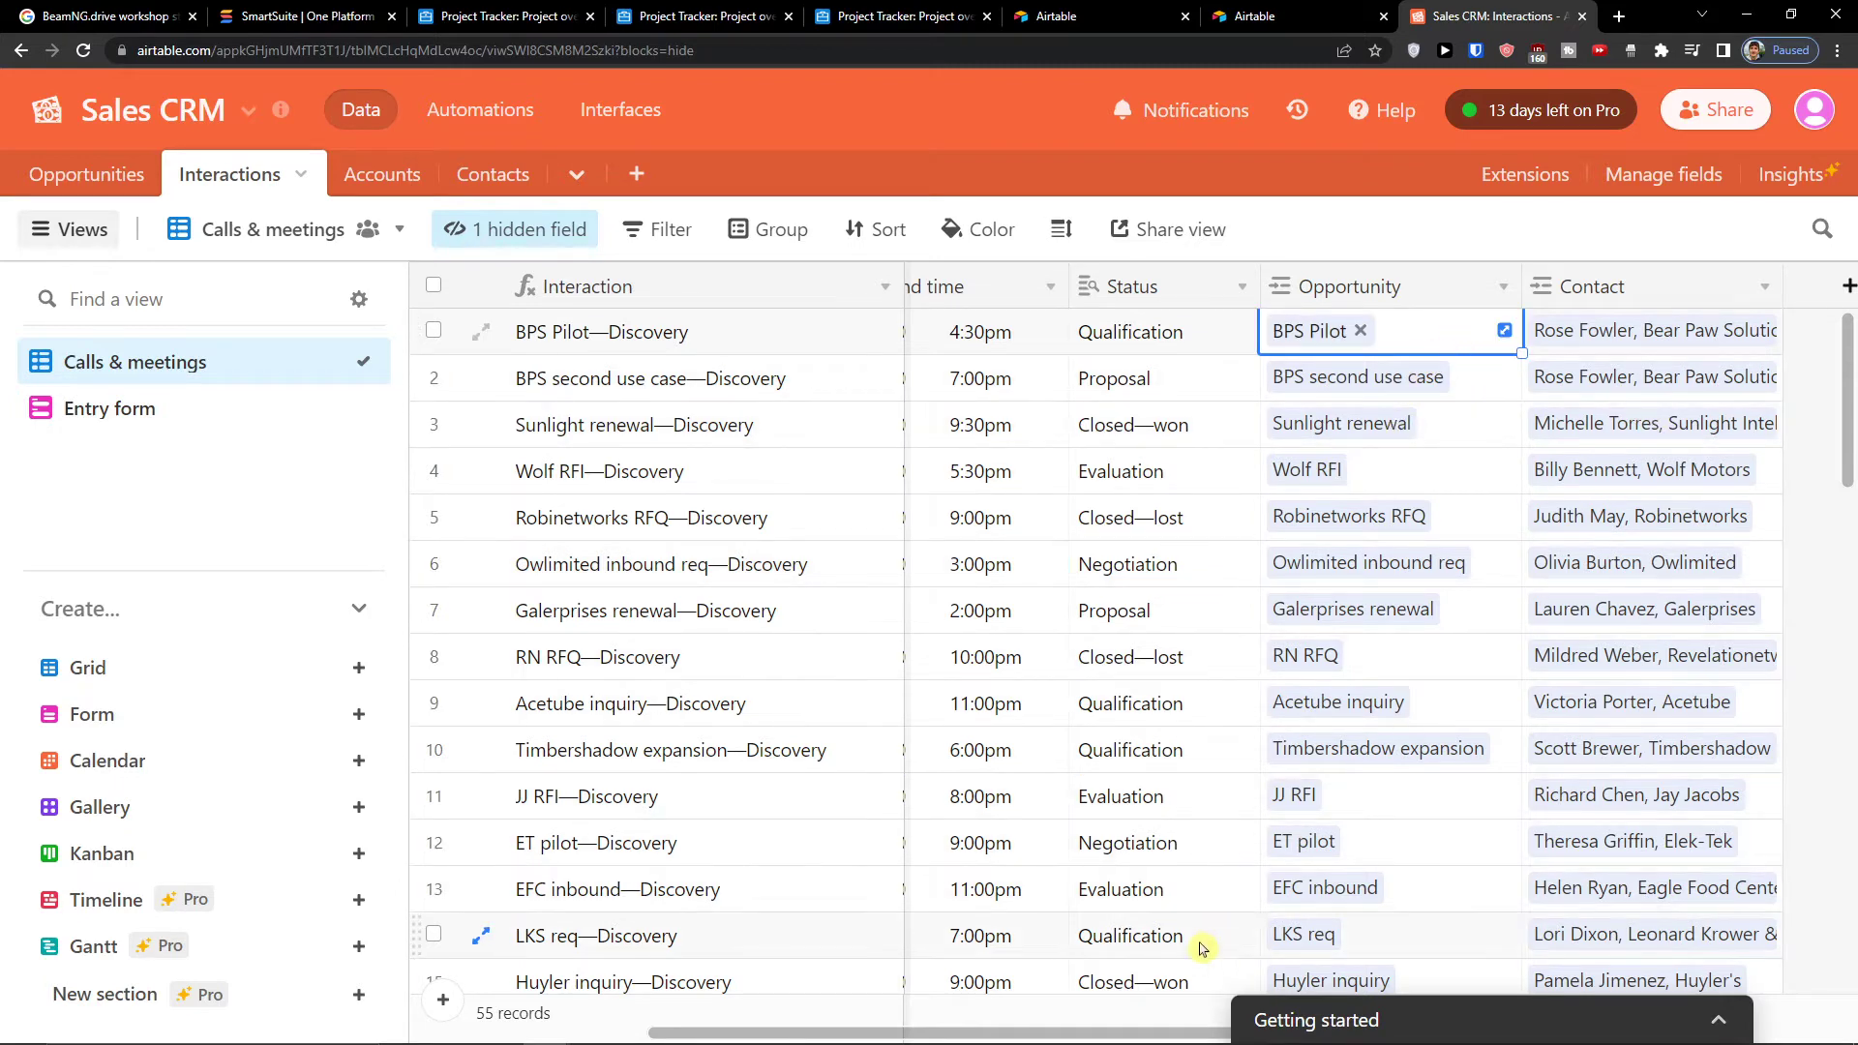
{"action": "scroll", "coordinate": [1311, 309], "scroll_direction": "right", "scroll_amount": 3}
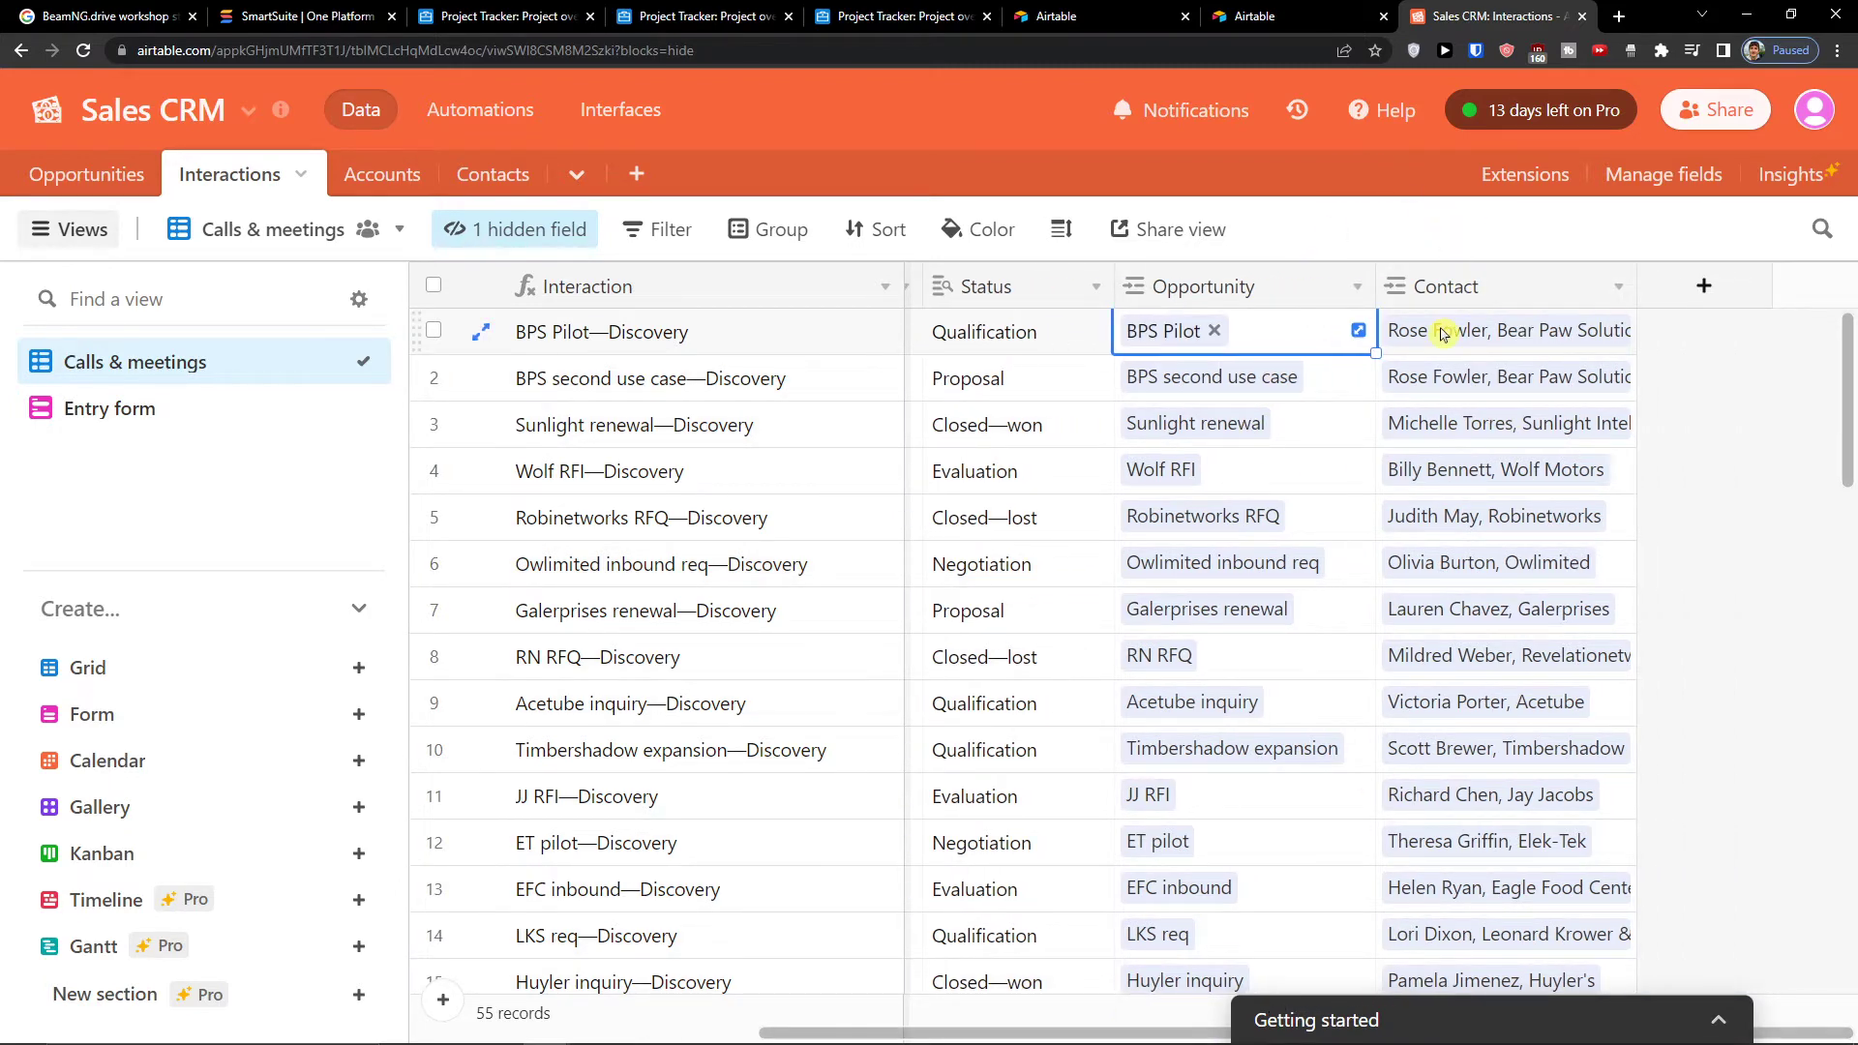
{"action": "left_click", "coordinate": [1460, 330]}
{"action": "left_click", "coordinate": [1442, 330]}
{"action": "scroll", "coordinate": [950, 473], "scroll_direction": "down", "scroll_amount": 1}
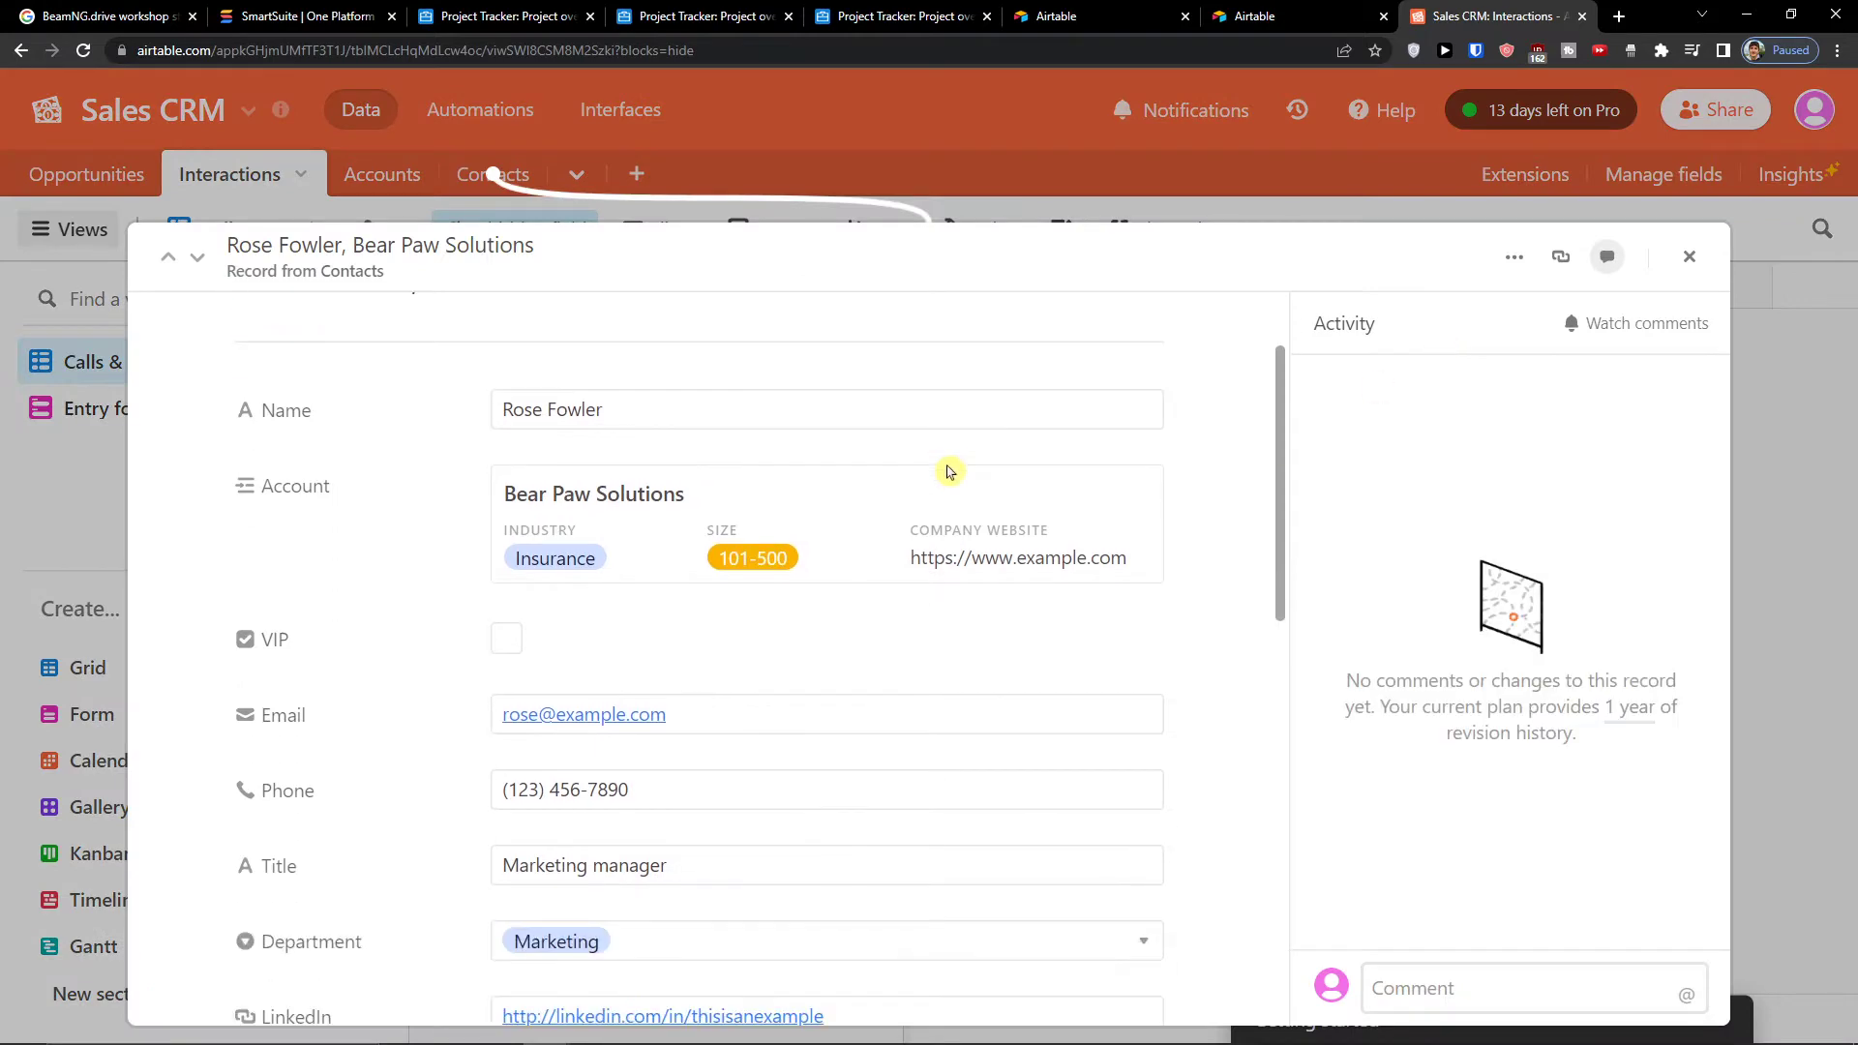
{"action": "left_click", "coordinate": [1688, 258]}
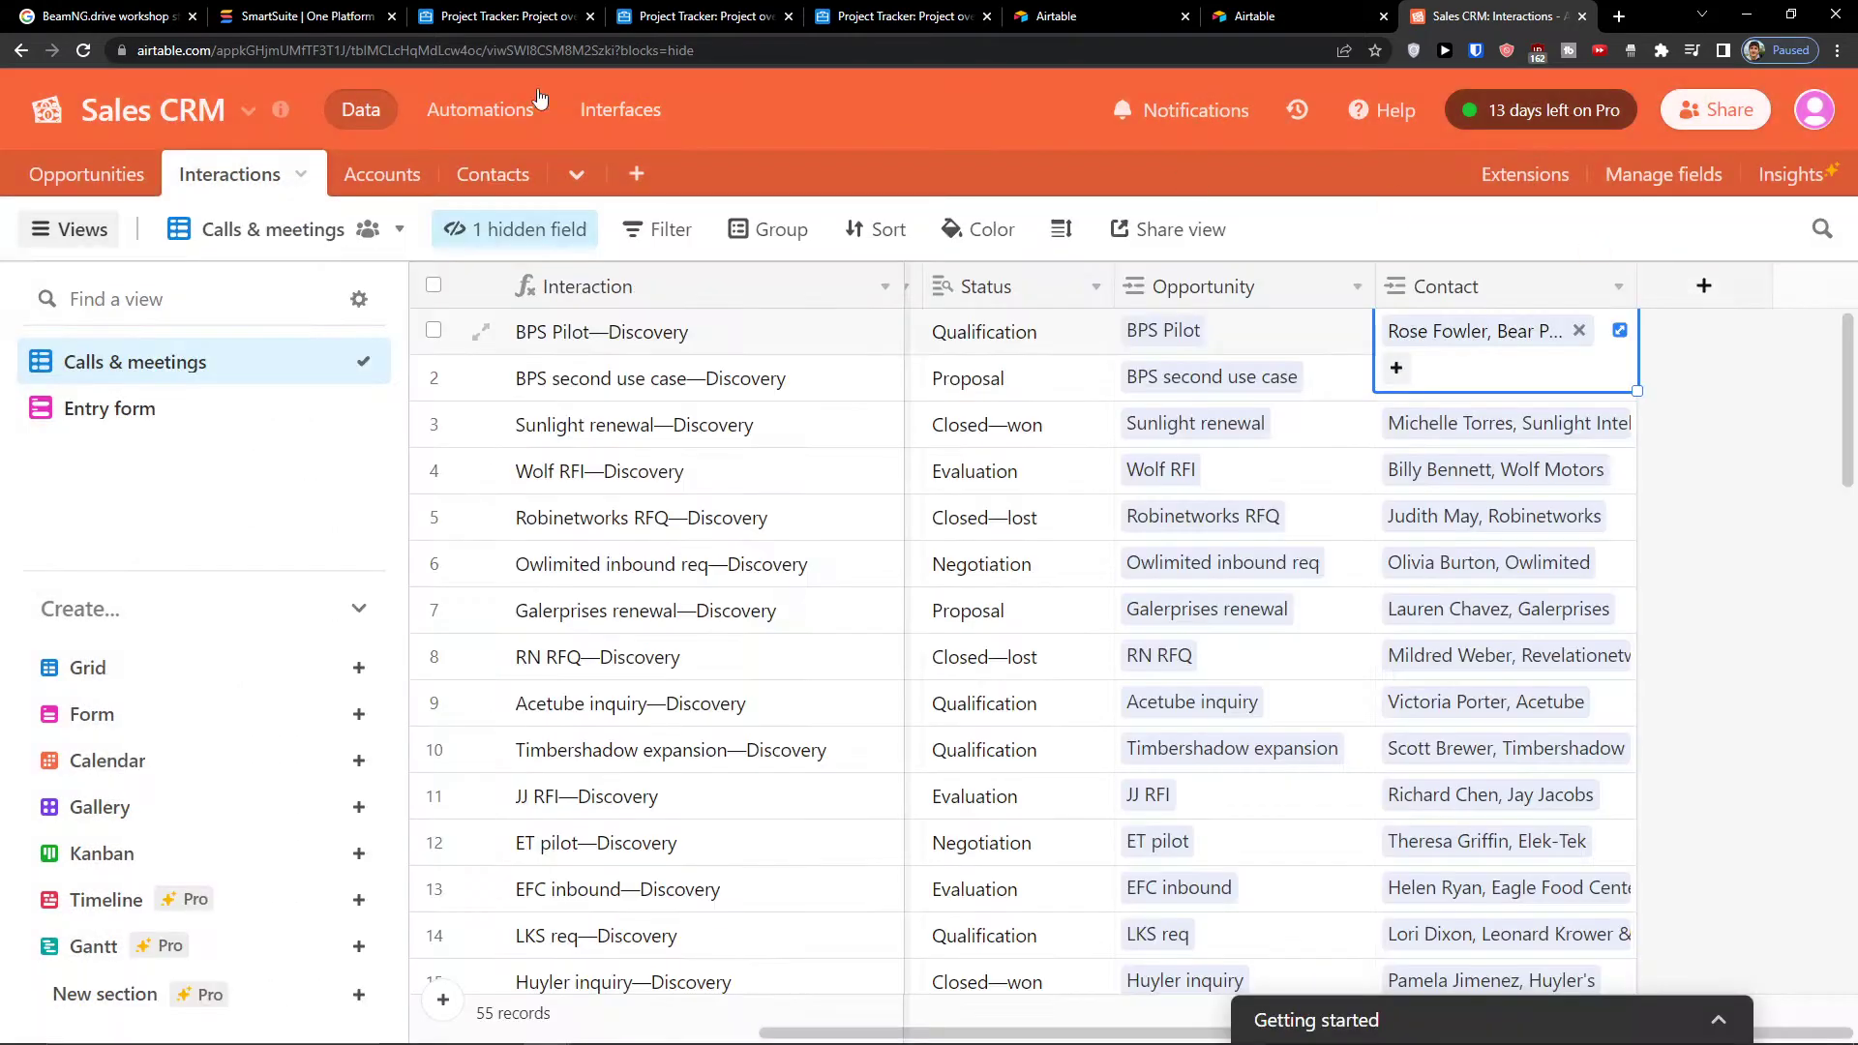
- In the Accounts table, inspect the first account's Industry, Size and Company website, scrolling right
{"action": "left_click", "coordinate": [348, 175]}
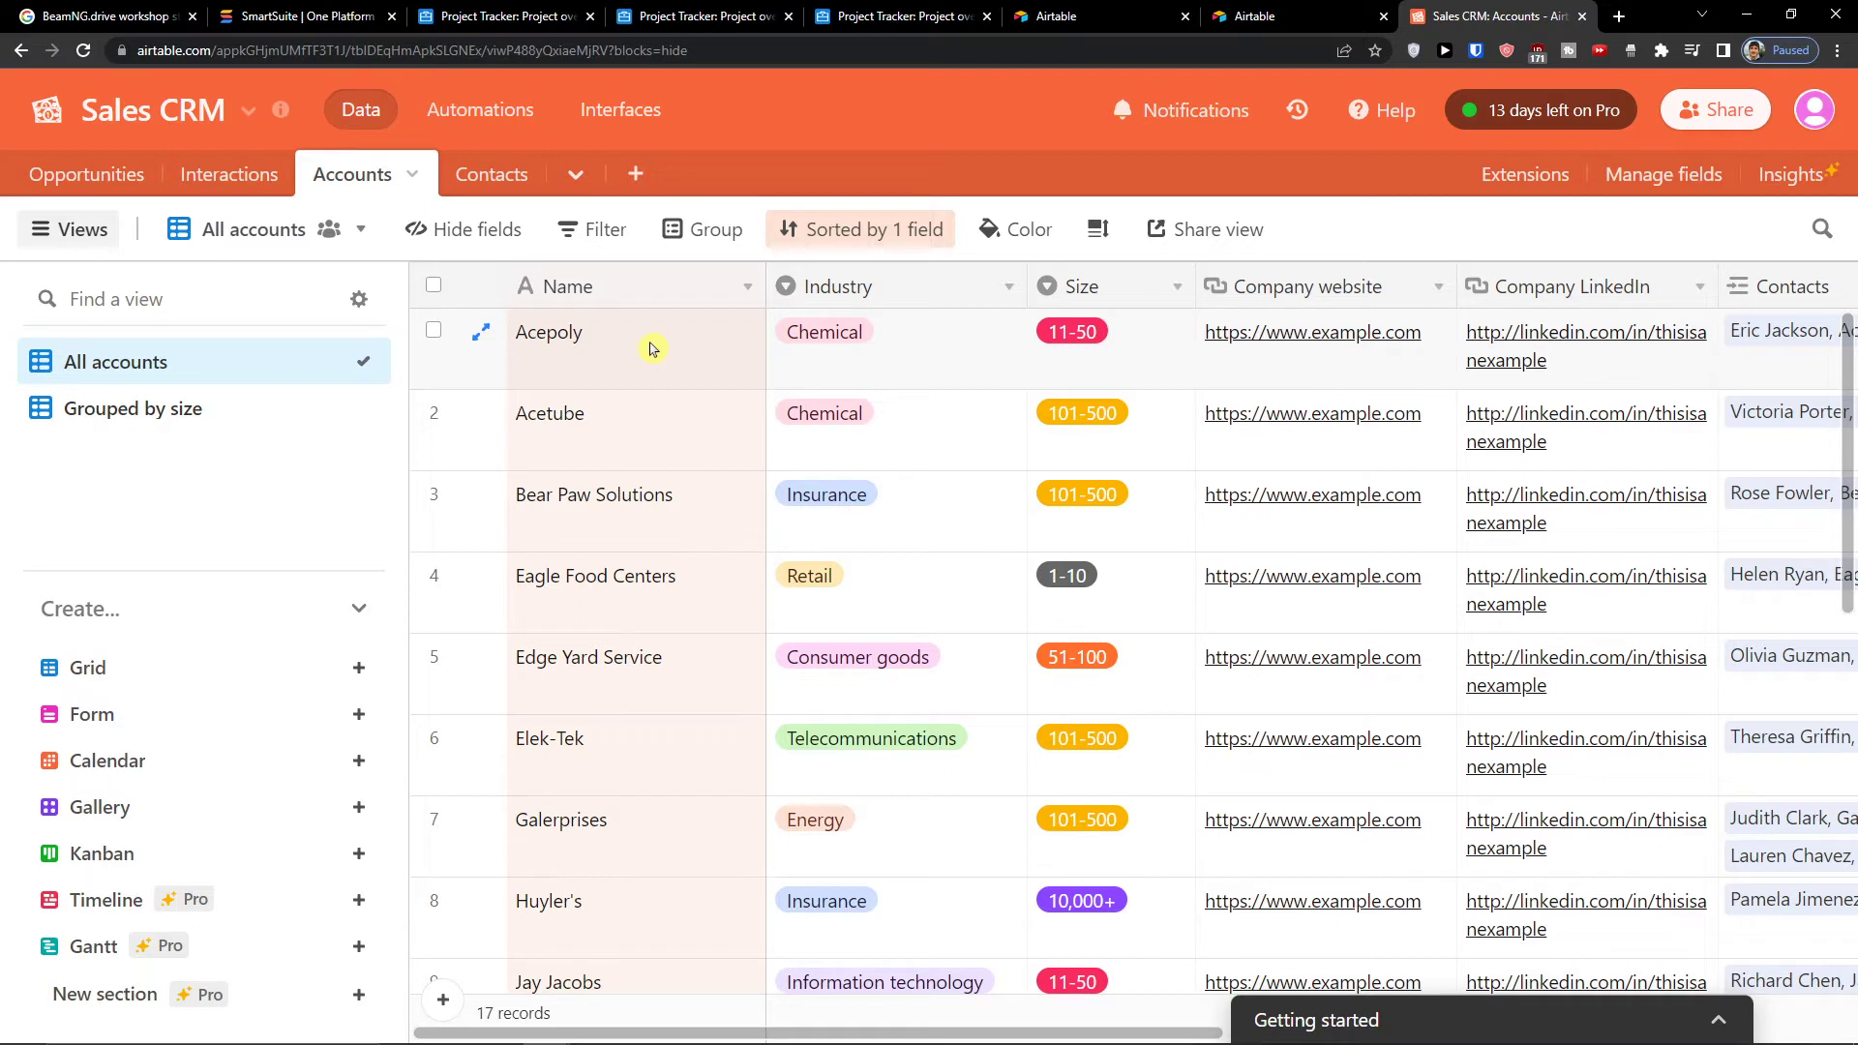
{"action": "left_click", "coordinate": [871, 344]}
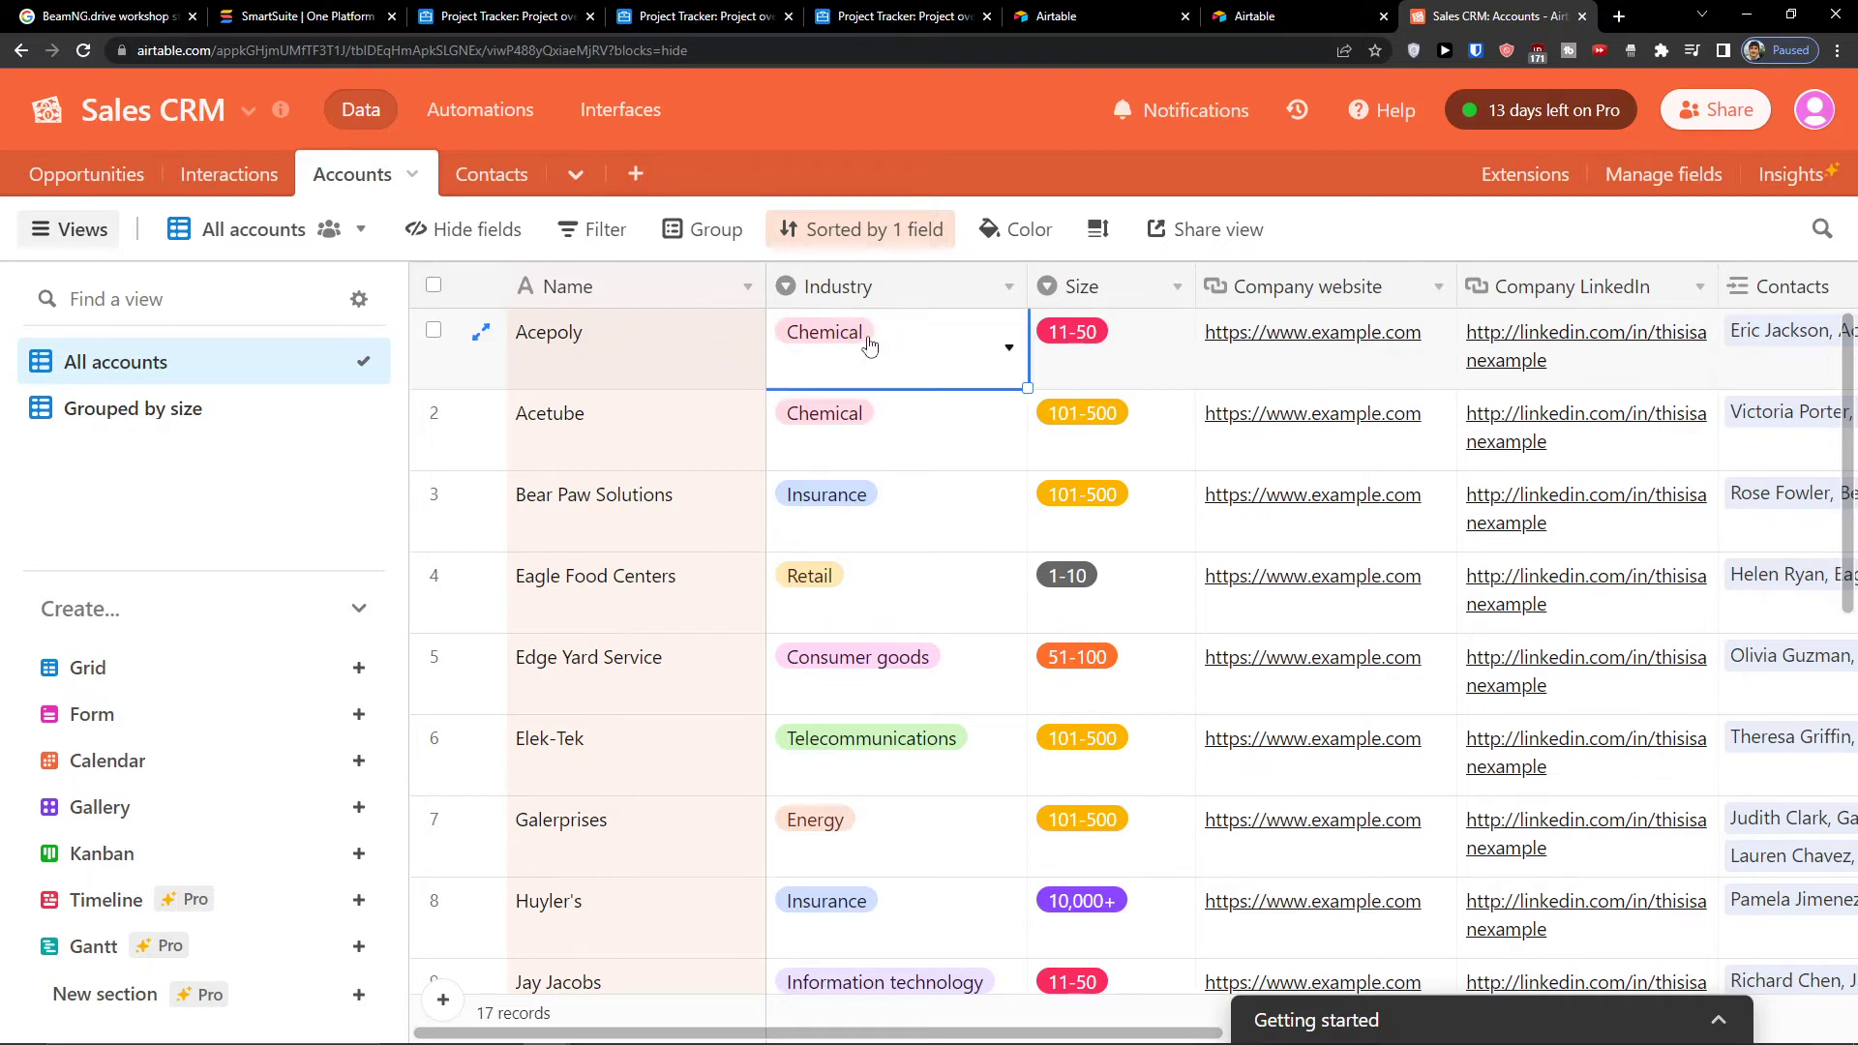
{"action": "left_click", "coordinate": [1085, 348]}
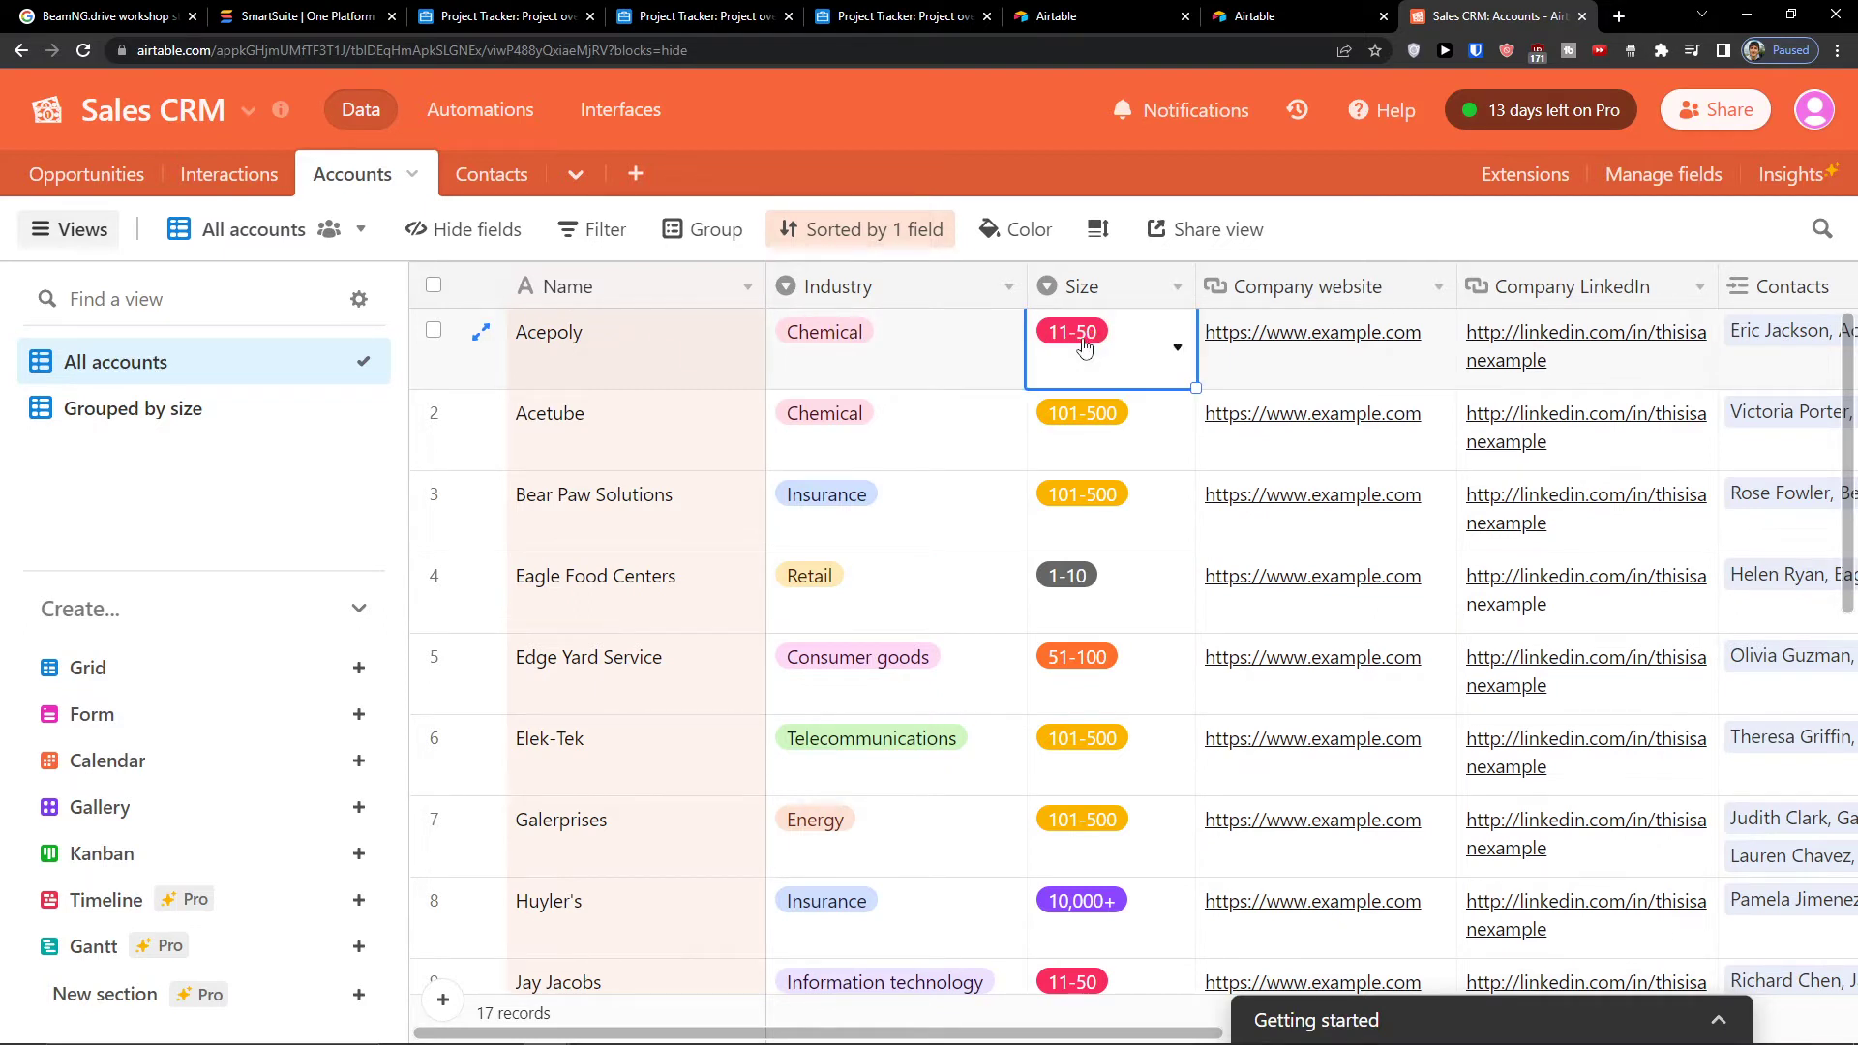
{"action": "left_click", "coordinate": [1268, 368]}
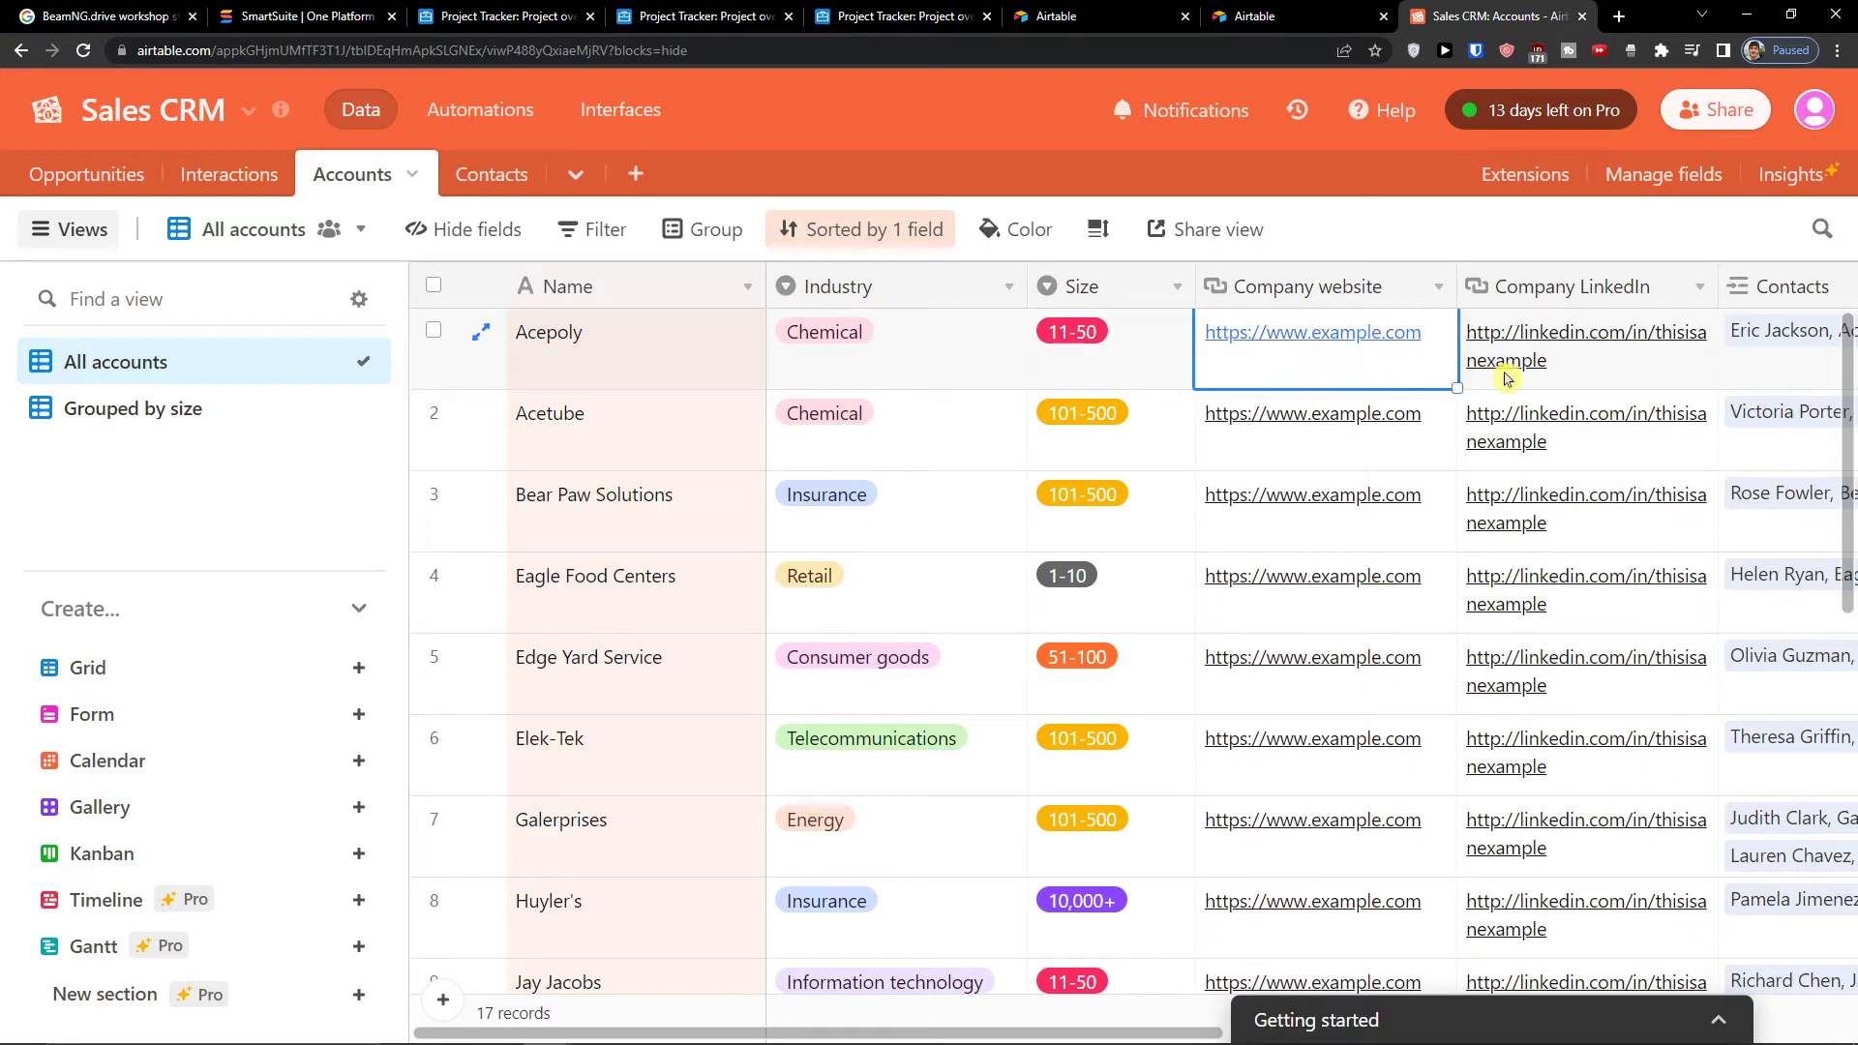
{"action": "left_click_drag", "start_coordinate": [726, 1031], "coordinate": [655, 932]}
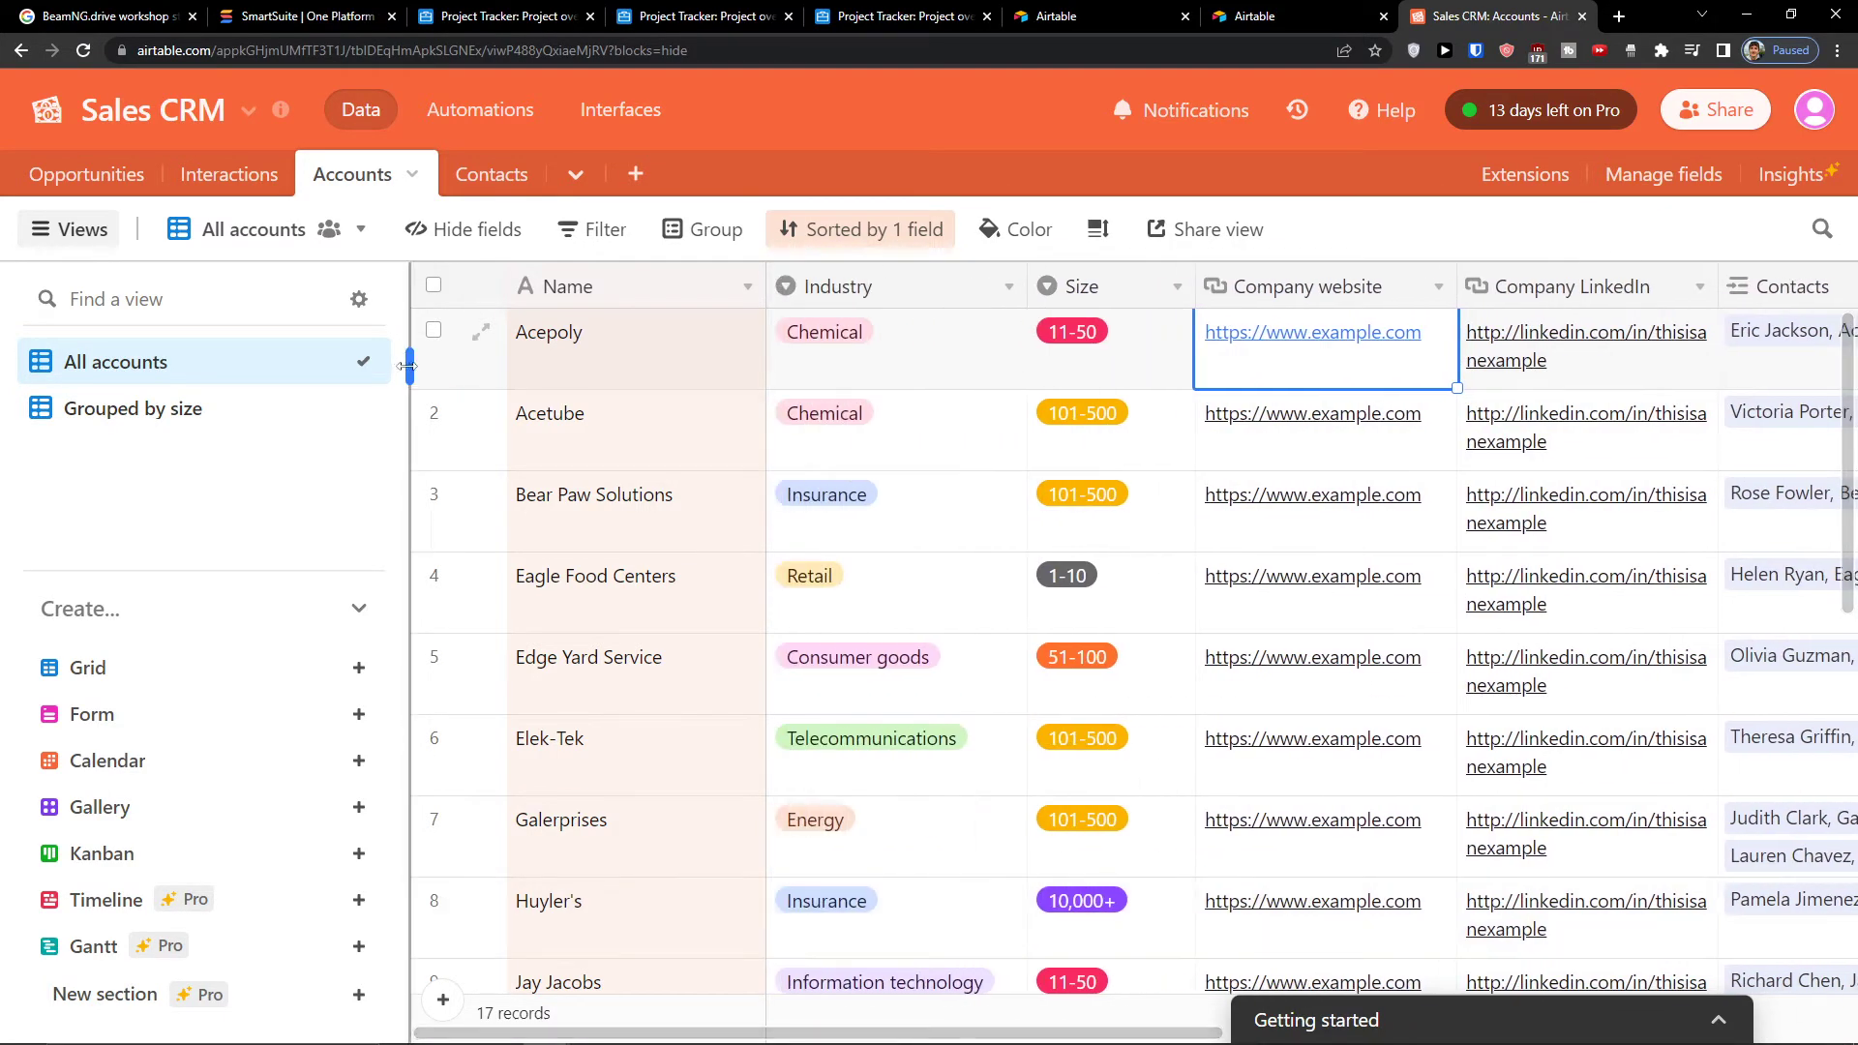
{"action": "left_click", "coordinate": [496, 175]}
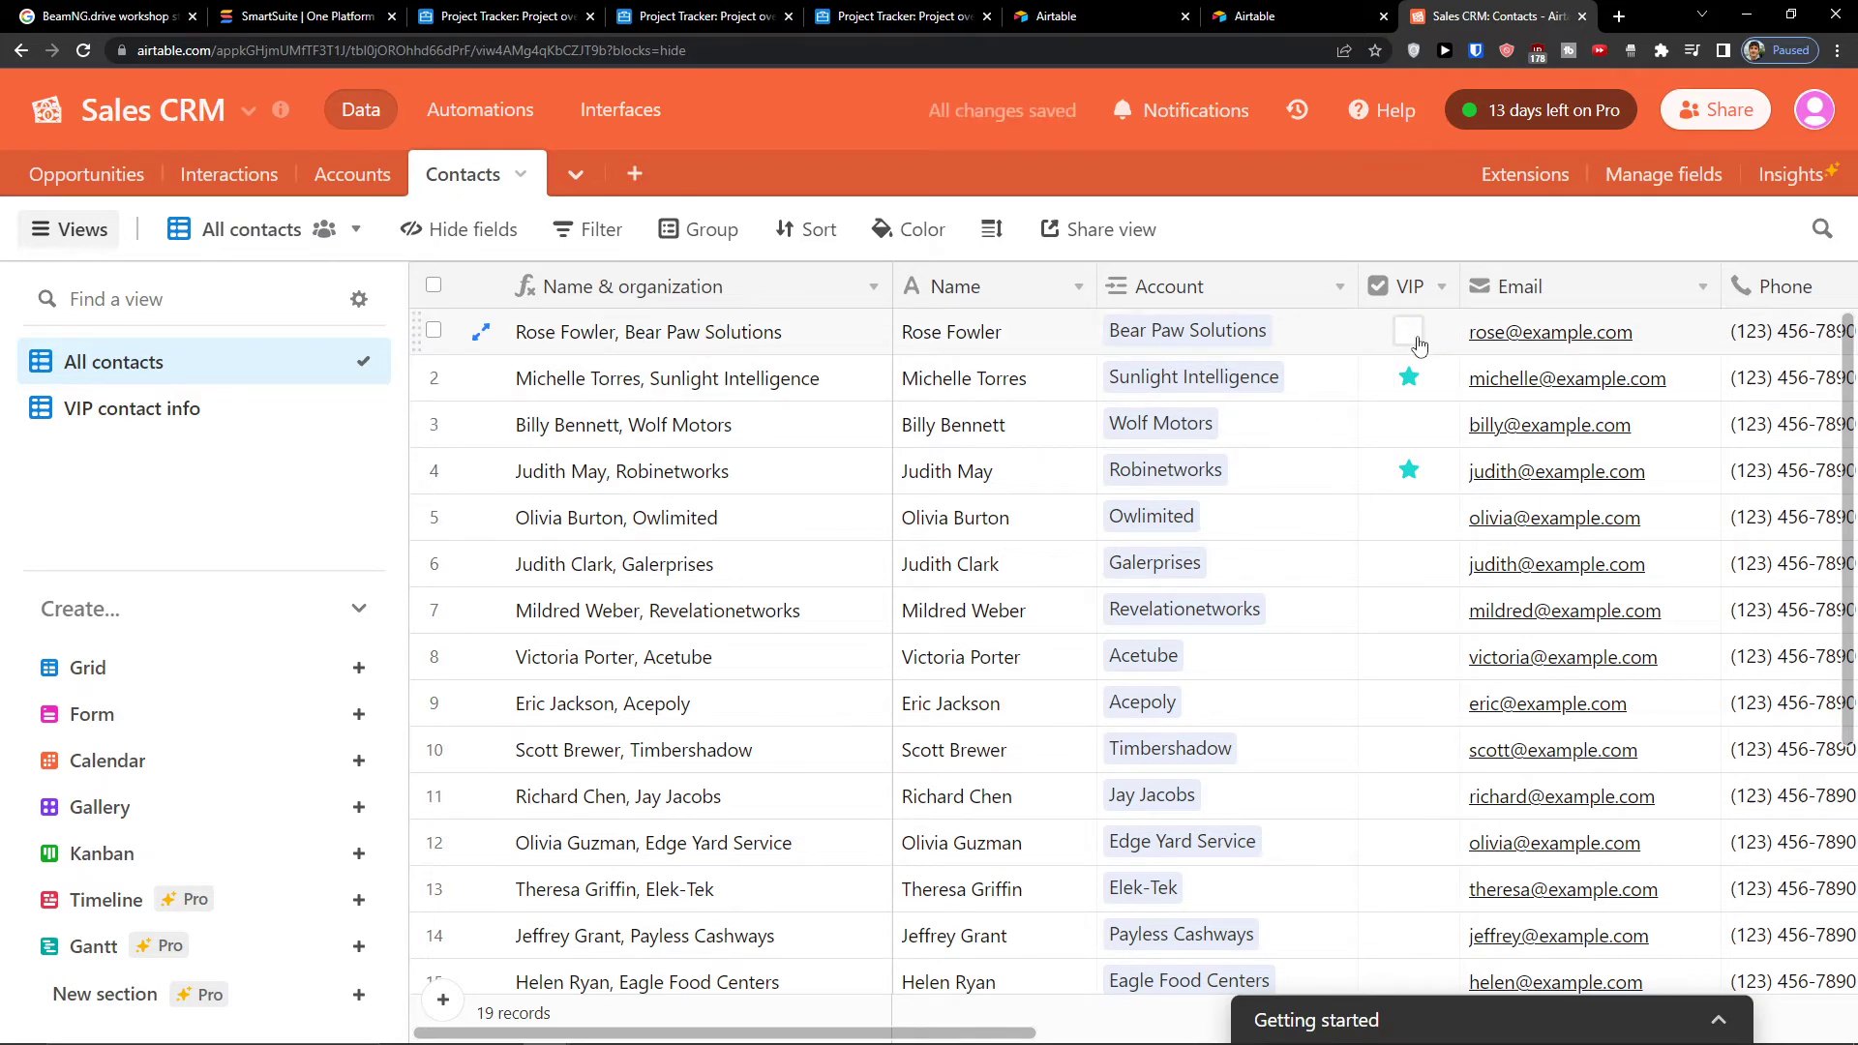
- Scroll across the Contacts table and review the first contact's Department options, leaving them unchanged
{"action": "left_click_drag", "start_coordinate": [863, 1033], "coordinate": [1370, 987]}
{"action": "left_click", "coordinate": [1294, 330]}
{"action": "left_click", "coordinate": [1297, 334]}
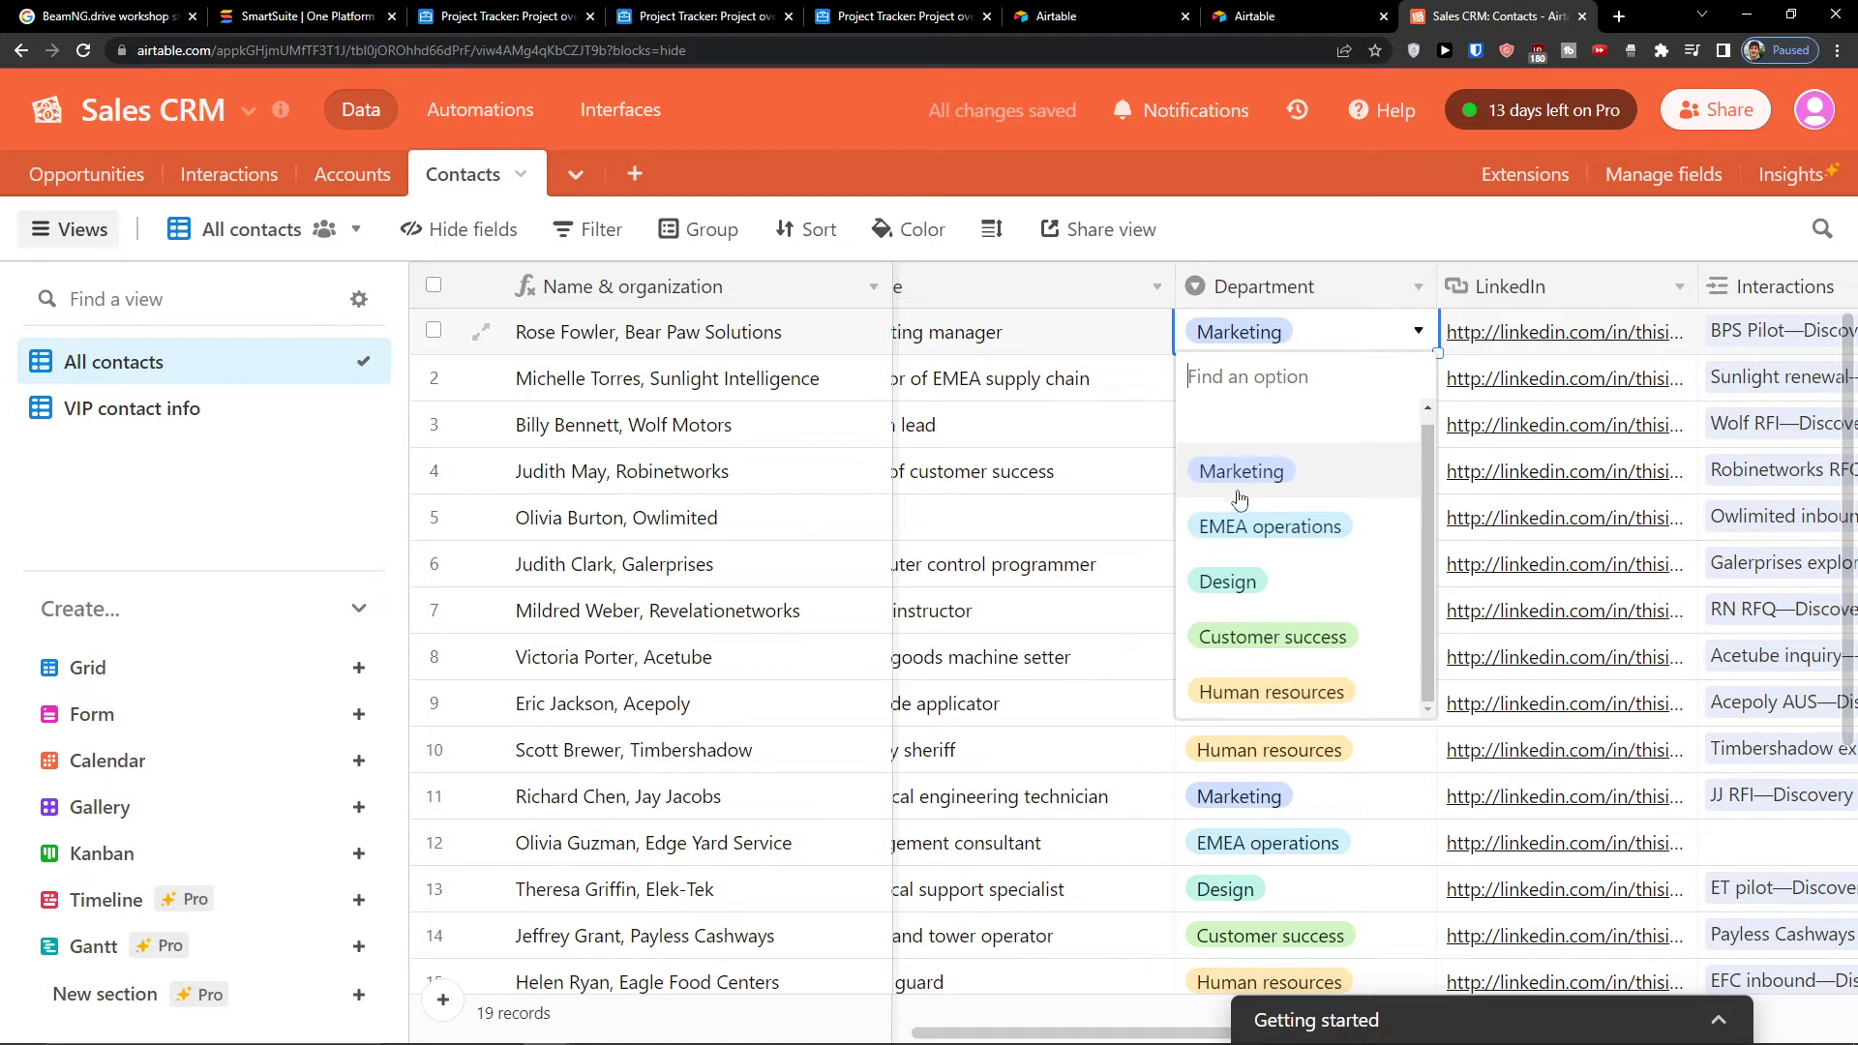
{"action": "left_click", "coordinate": [1129, 332]}
{"action": "left_click_drag", "start_coordinate": [1082, 1038], "coordinate": [432, 873]}
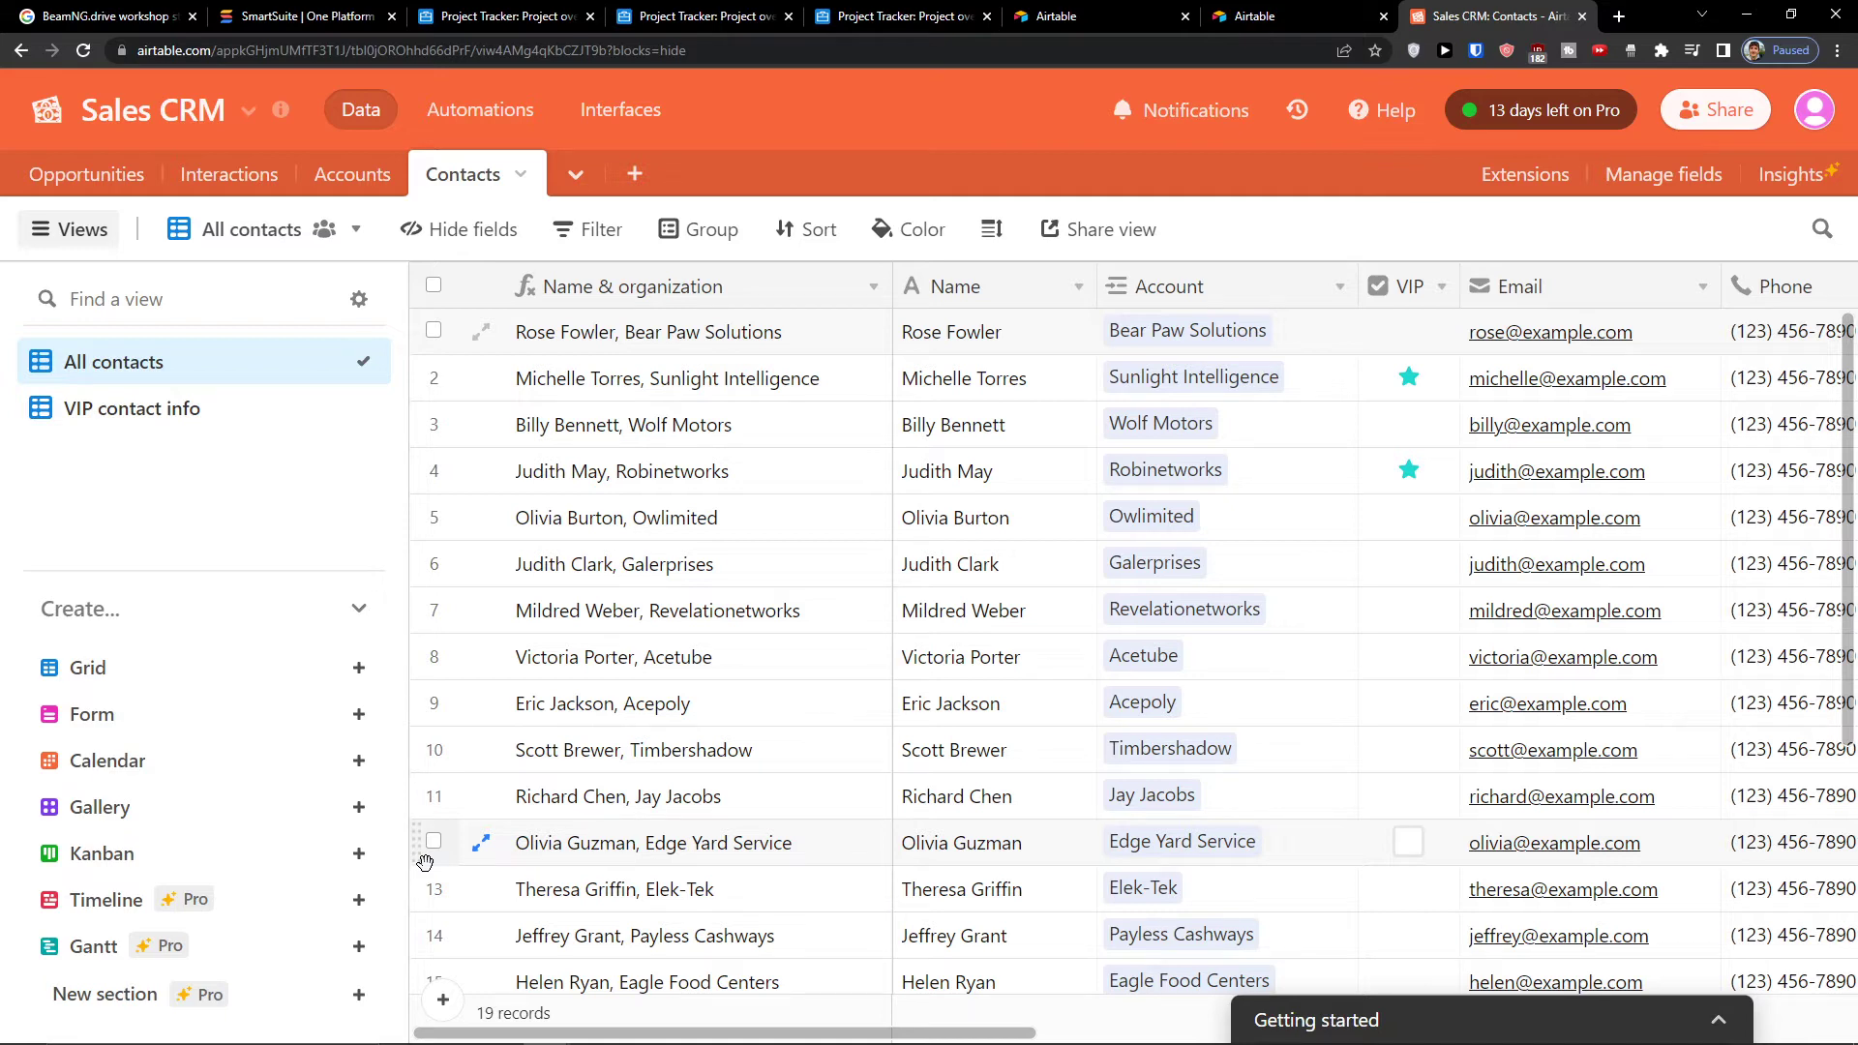
- Clear the cells of all 19 Contacts records
{"action": "left_click", "coordinate": [436, 288]}
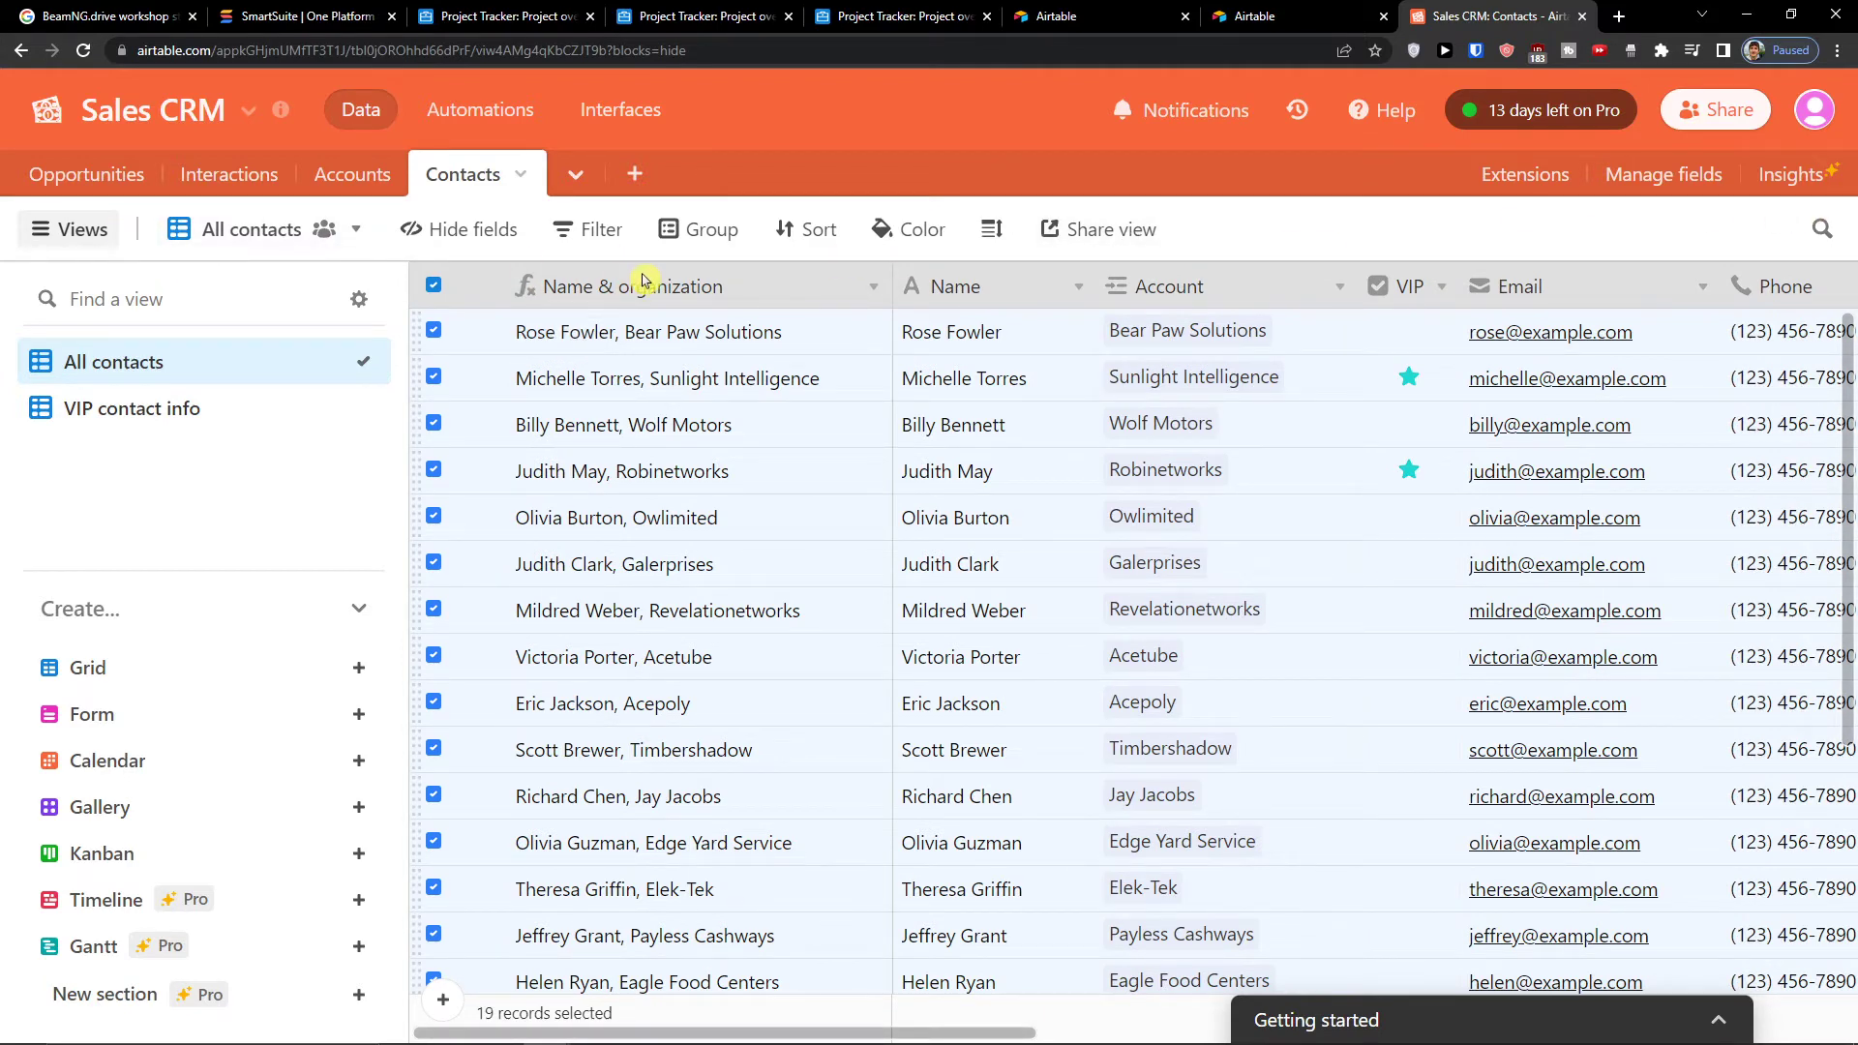
{"action": "key", "text": "Delete"}
{"action": "key", "text": "Return"}
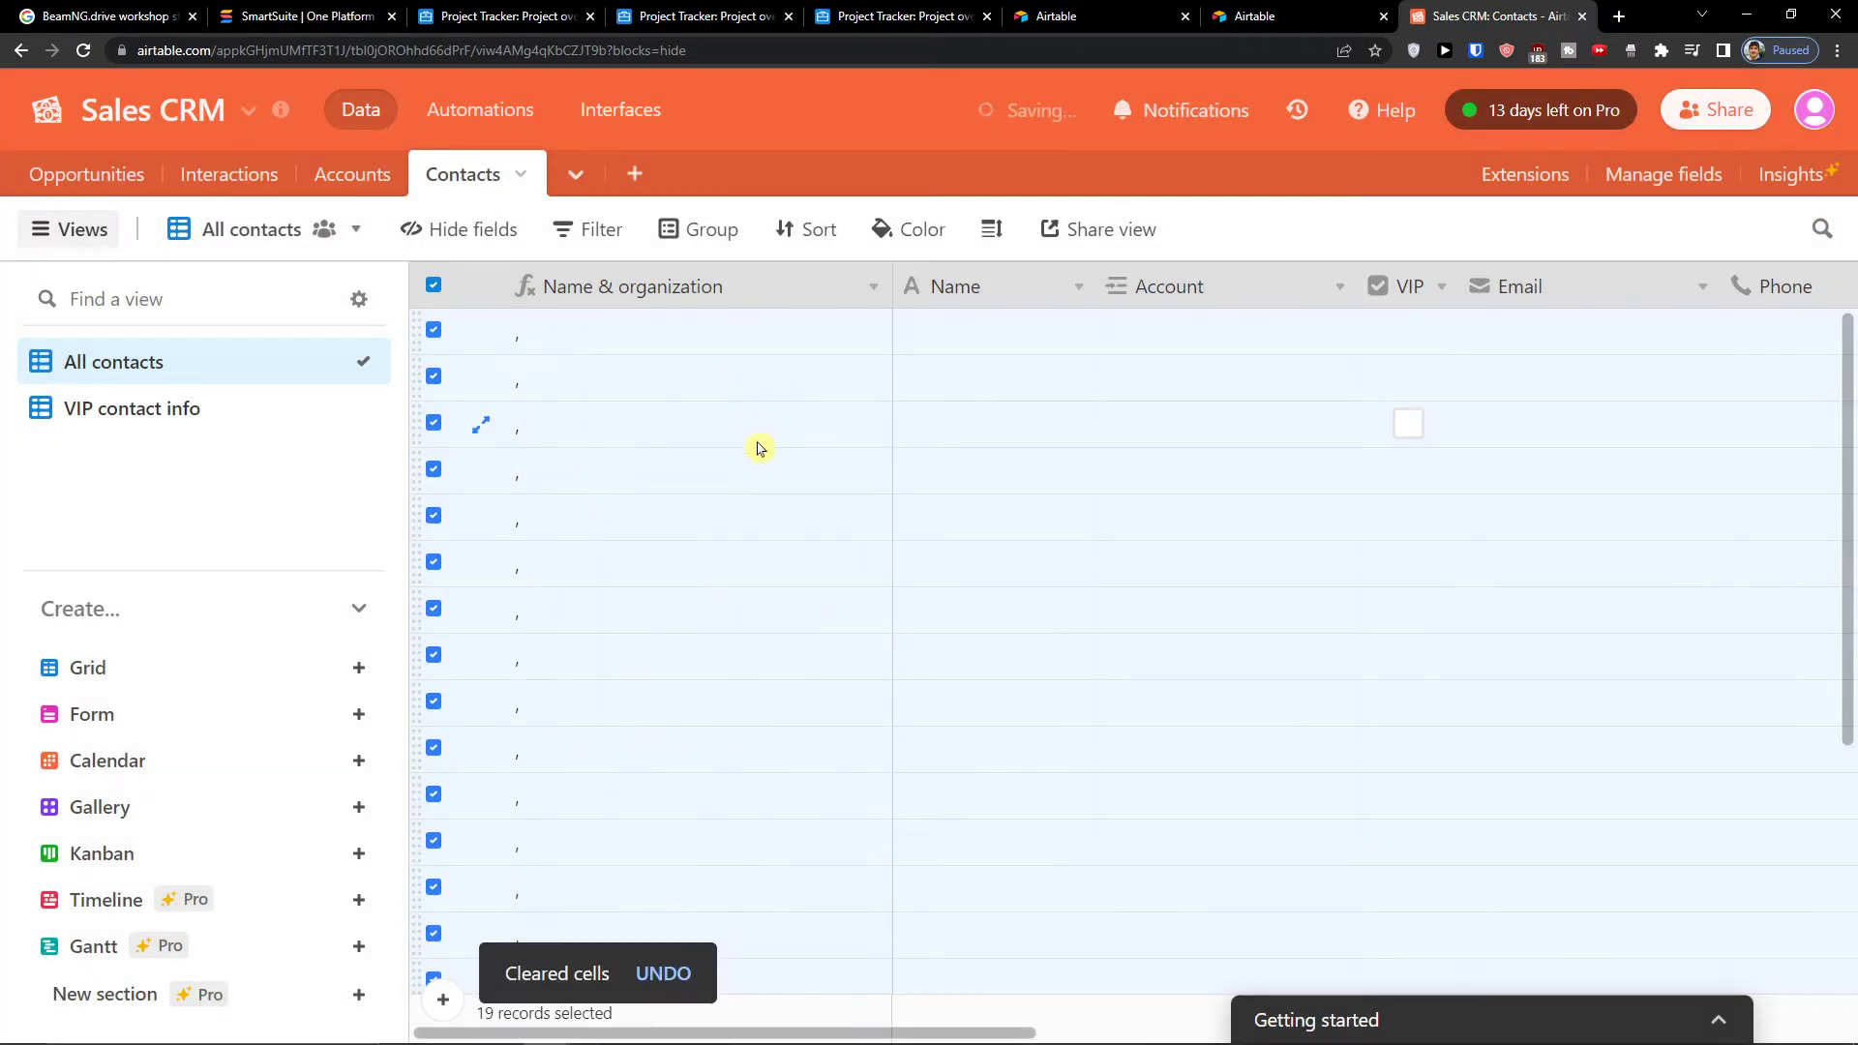
{"action": "scroll", "coordinate": [726, 468], "scroll_direction": "down", "scroll_amount": 1}
{"action": "left_click", "coordinate": [593, 346]}
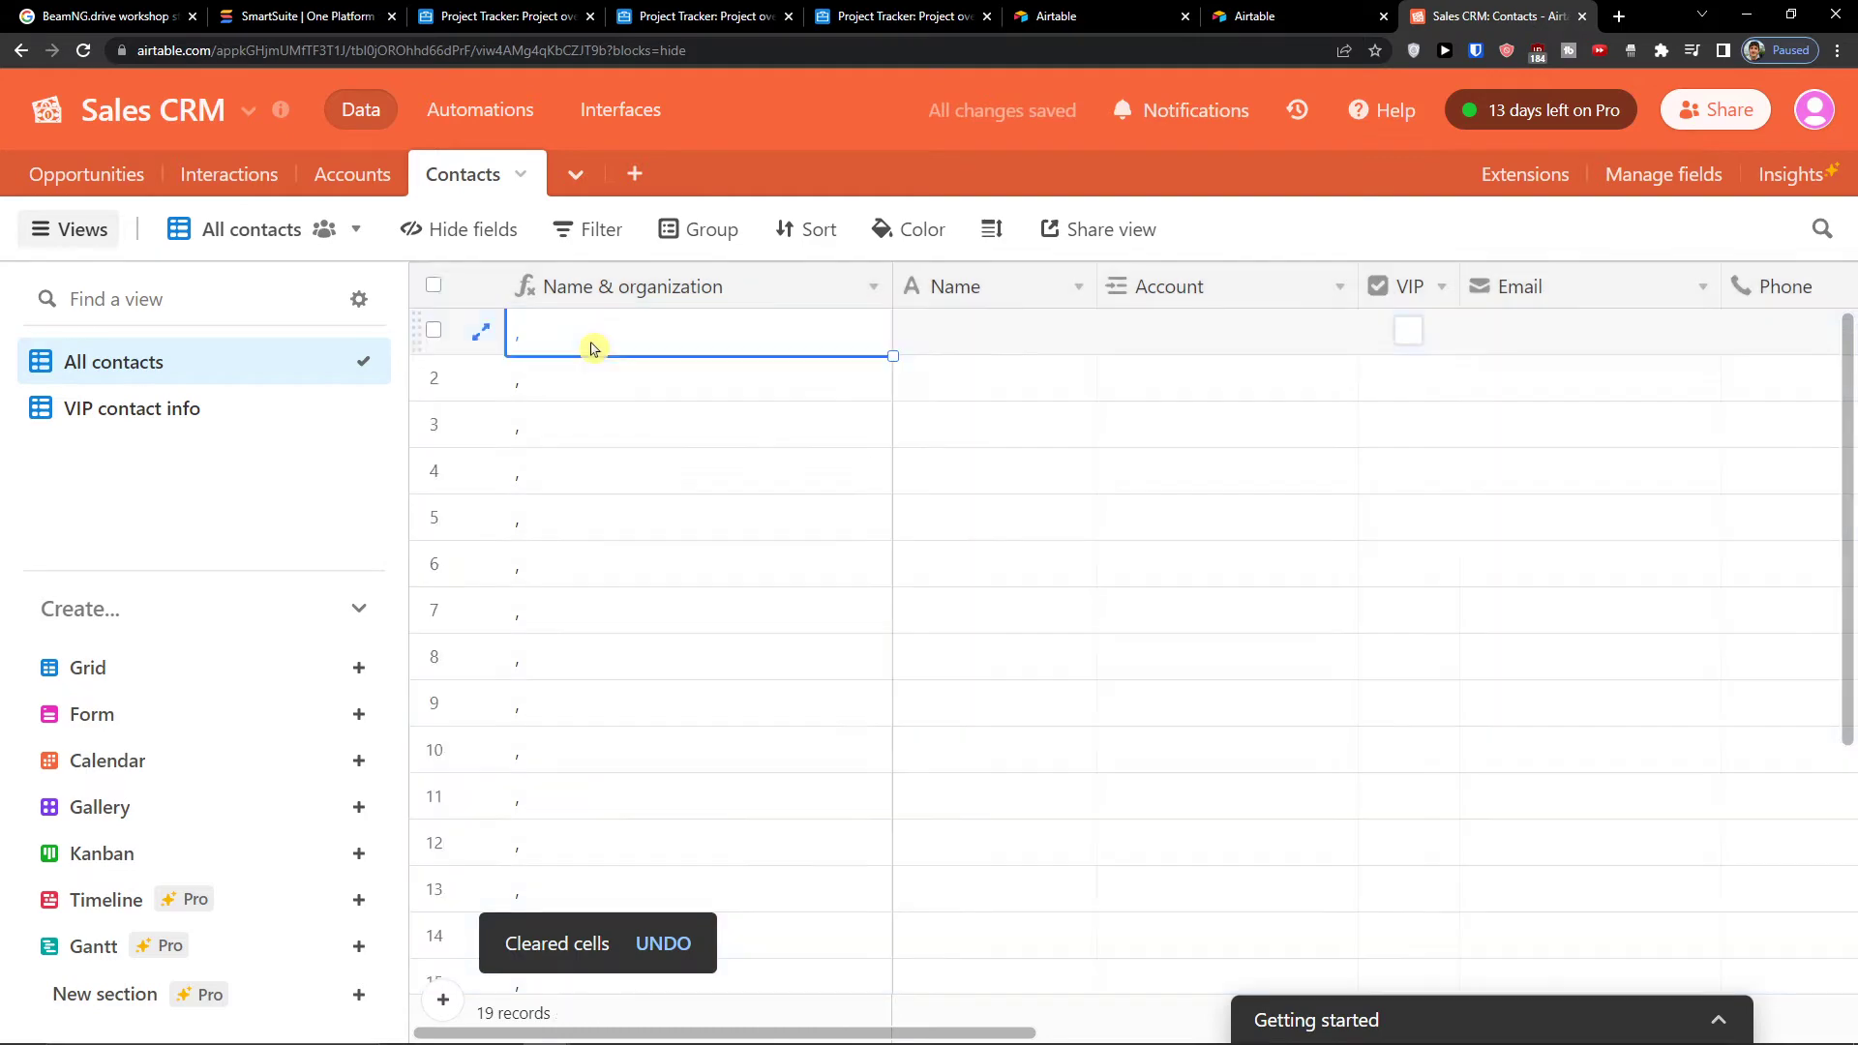
- Clear the cells of all 17 Accounts records
{"action": "left_click", "coordinate": [334, 194]}
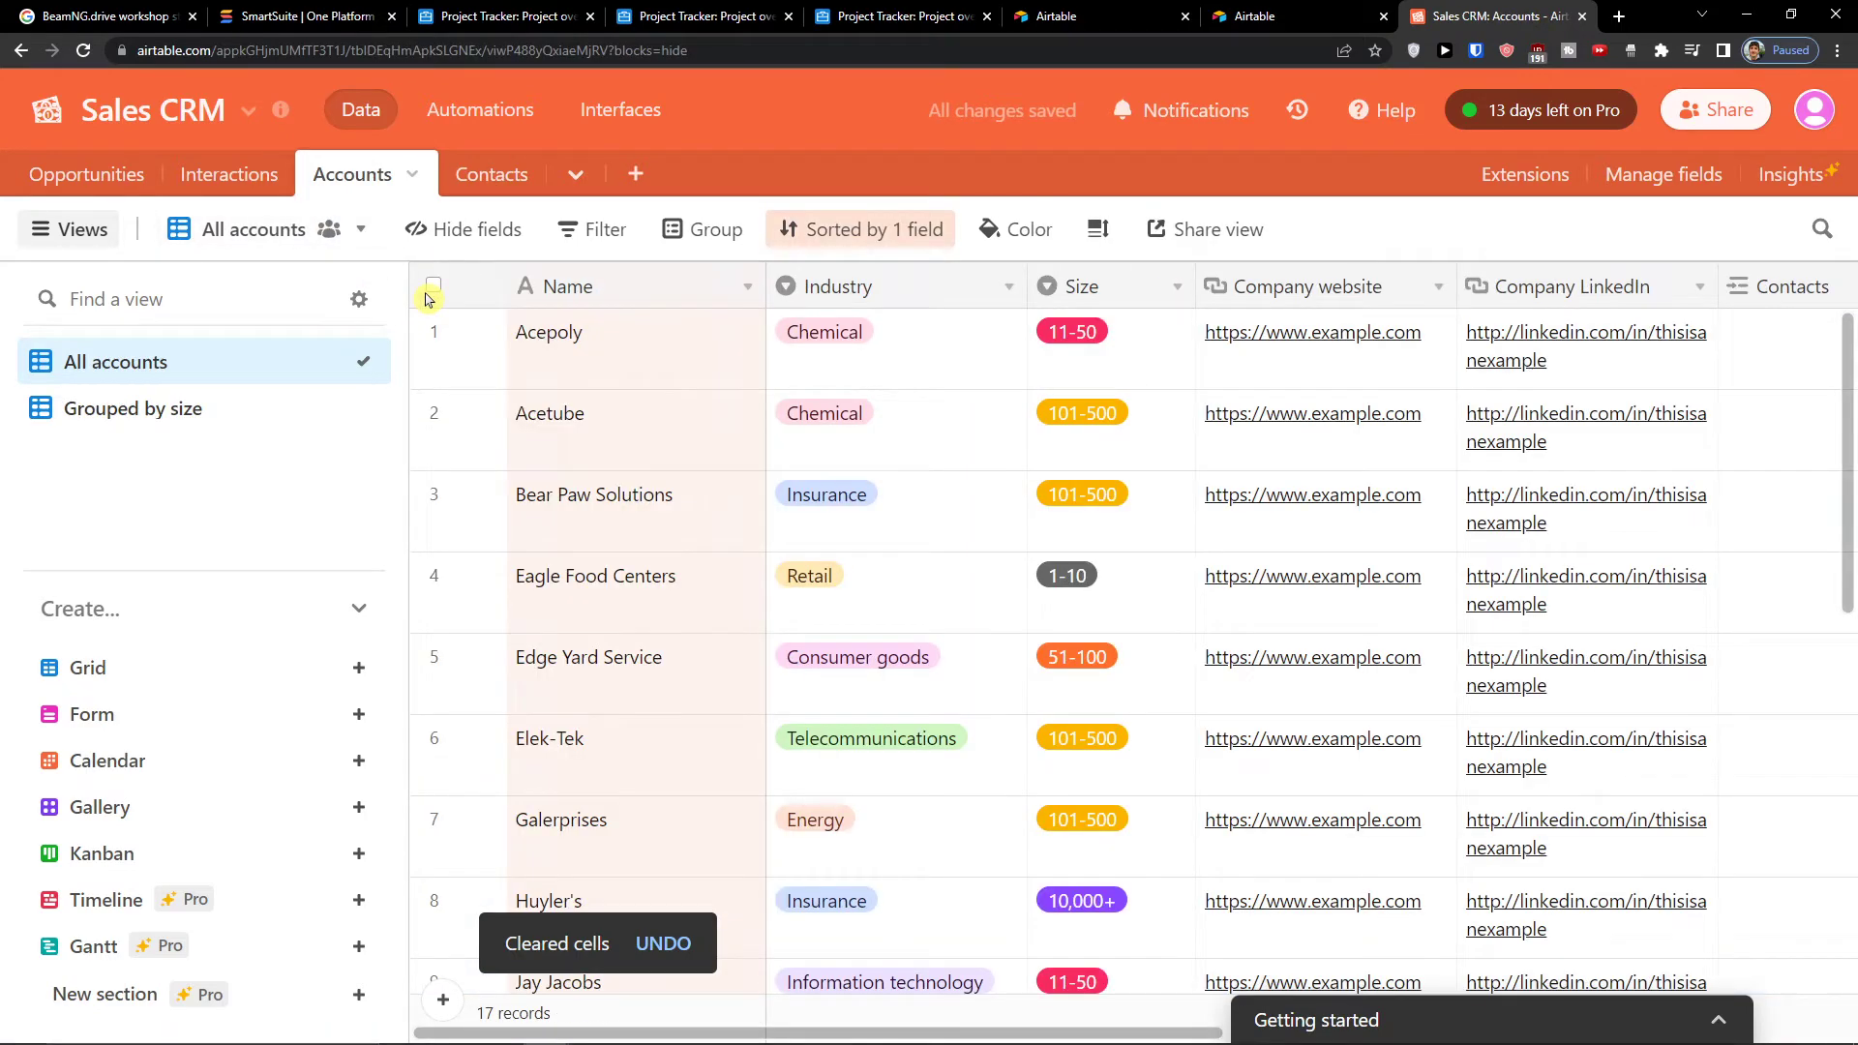
{"action": "left_click", "coordinate": [434, 286]}
{"action": "key", "text": "Delete"}
{"action": "key", "text": "Return"}
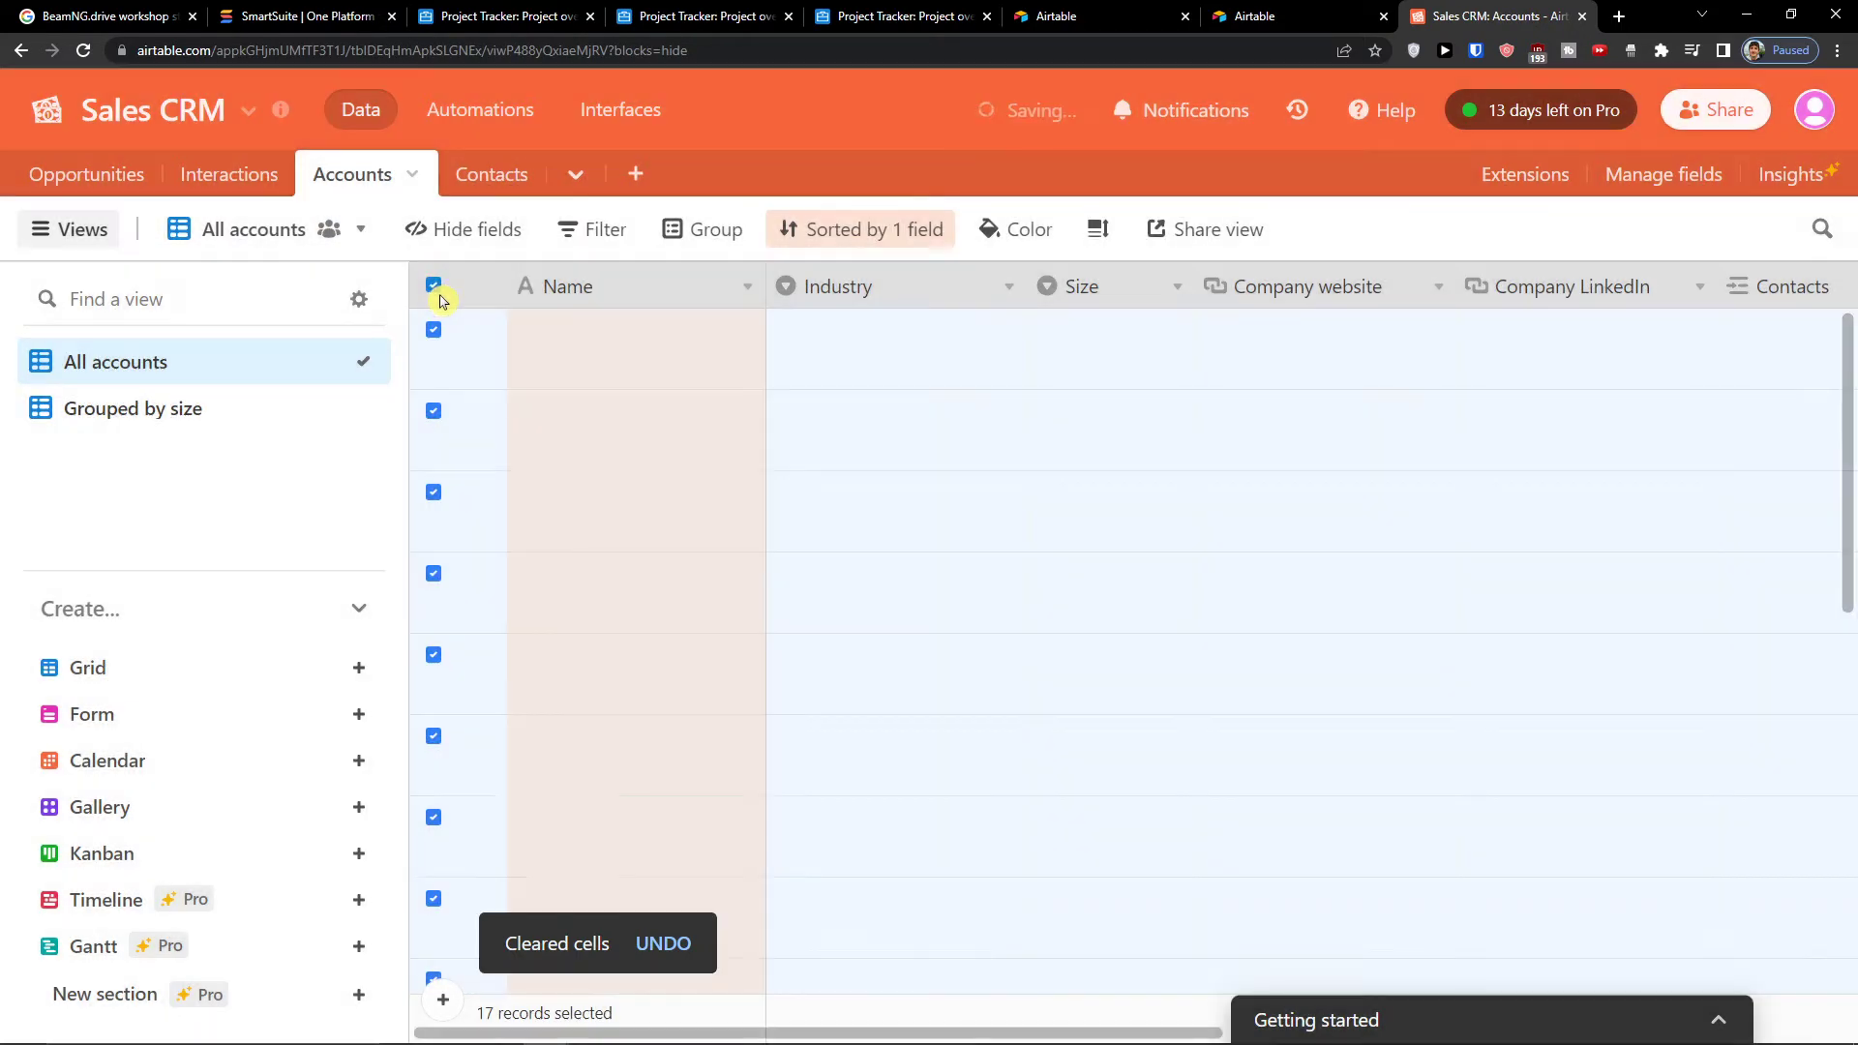
- Clear the cells of all 55 Interactions records
{"action": "left_click", "coordinate": [248, 180]}
{"action": "left_click", "coordinate": [433, 286]}
{"action": "key", "text": "Delete"}
{"action": "key", "text": "Return"}
- Clear the cells of all 28 Opportunities records
{"action": "left_click", "coordinate": [86, 174]}
{"action": "left_click", "coordinate": [434, 286]}
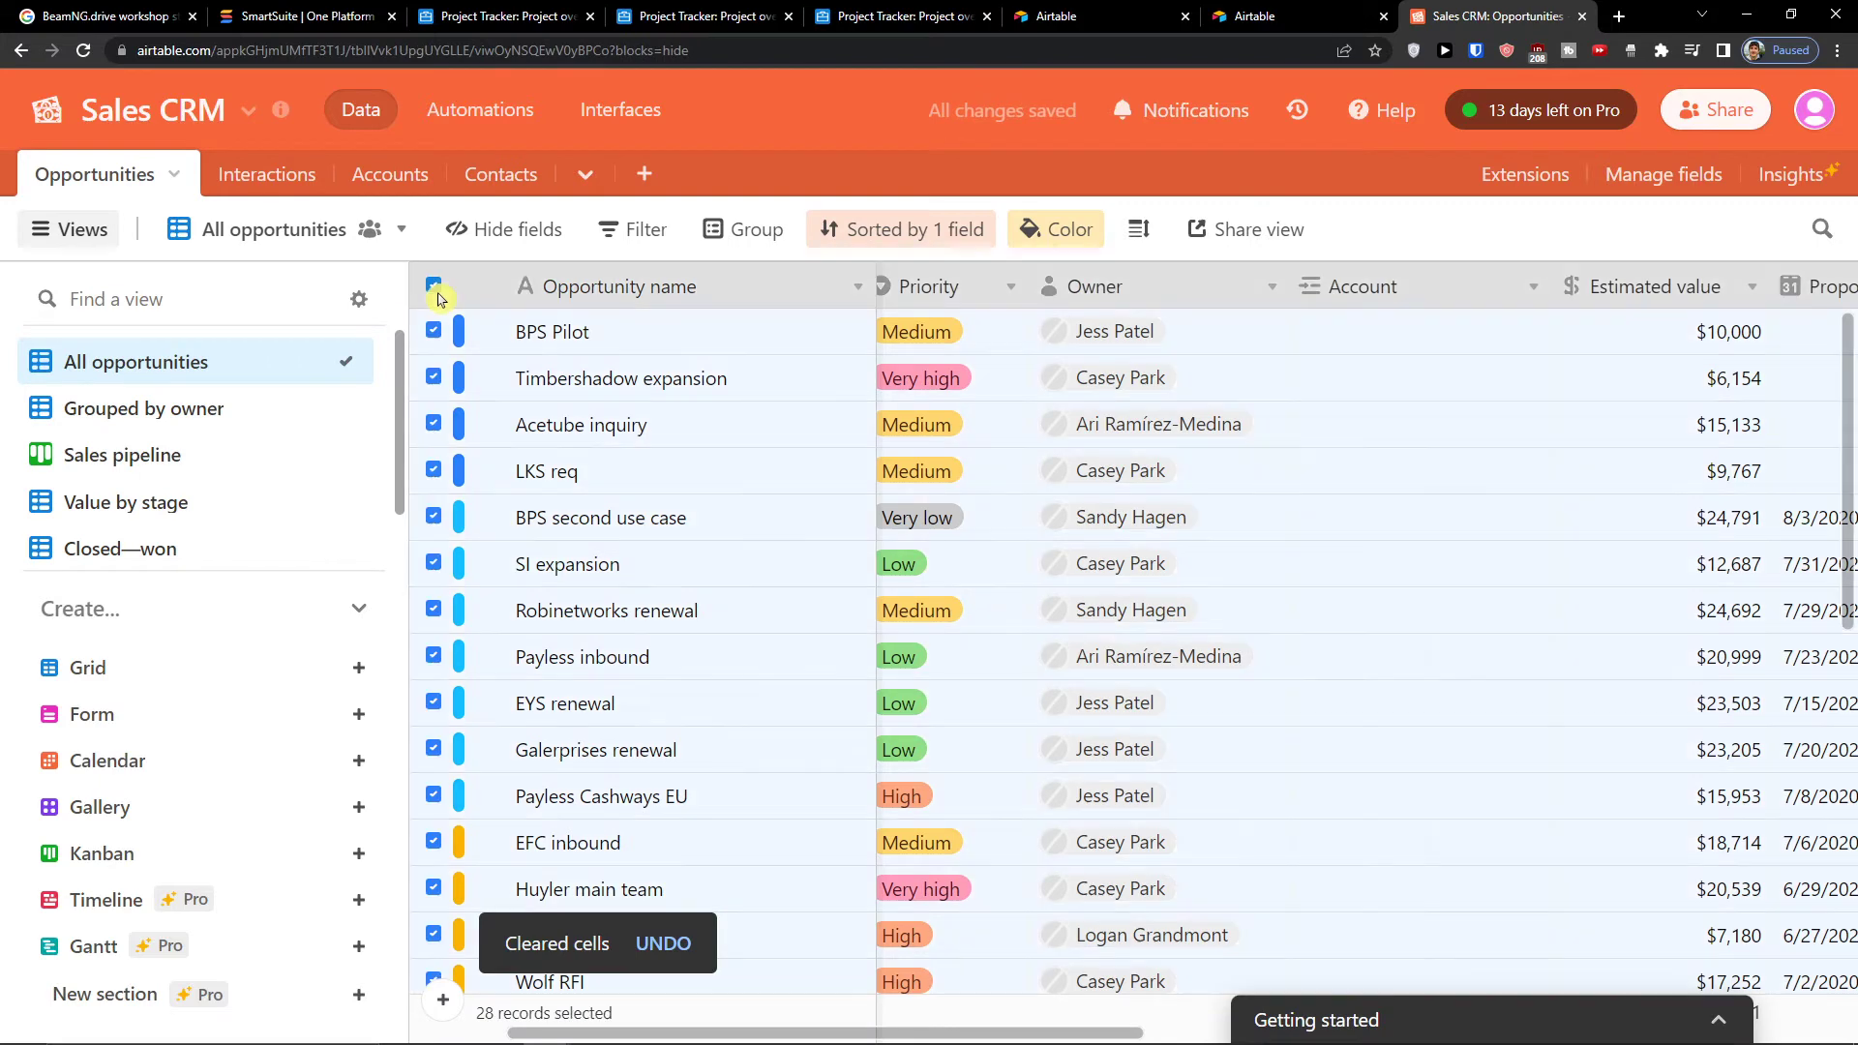
{"action": "key", "text": "Delete"}
{"action": "key", "text": "Return"}
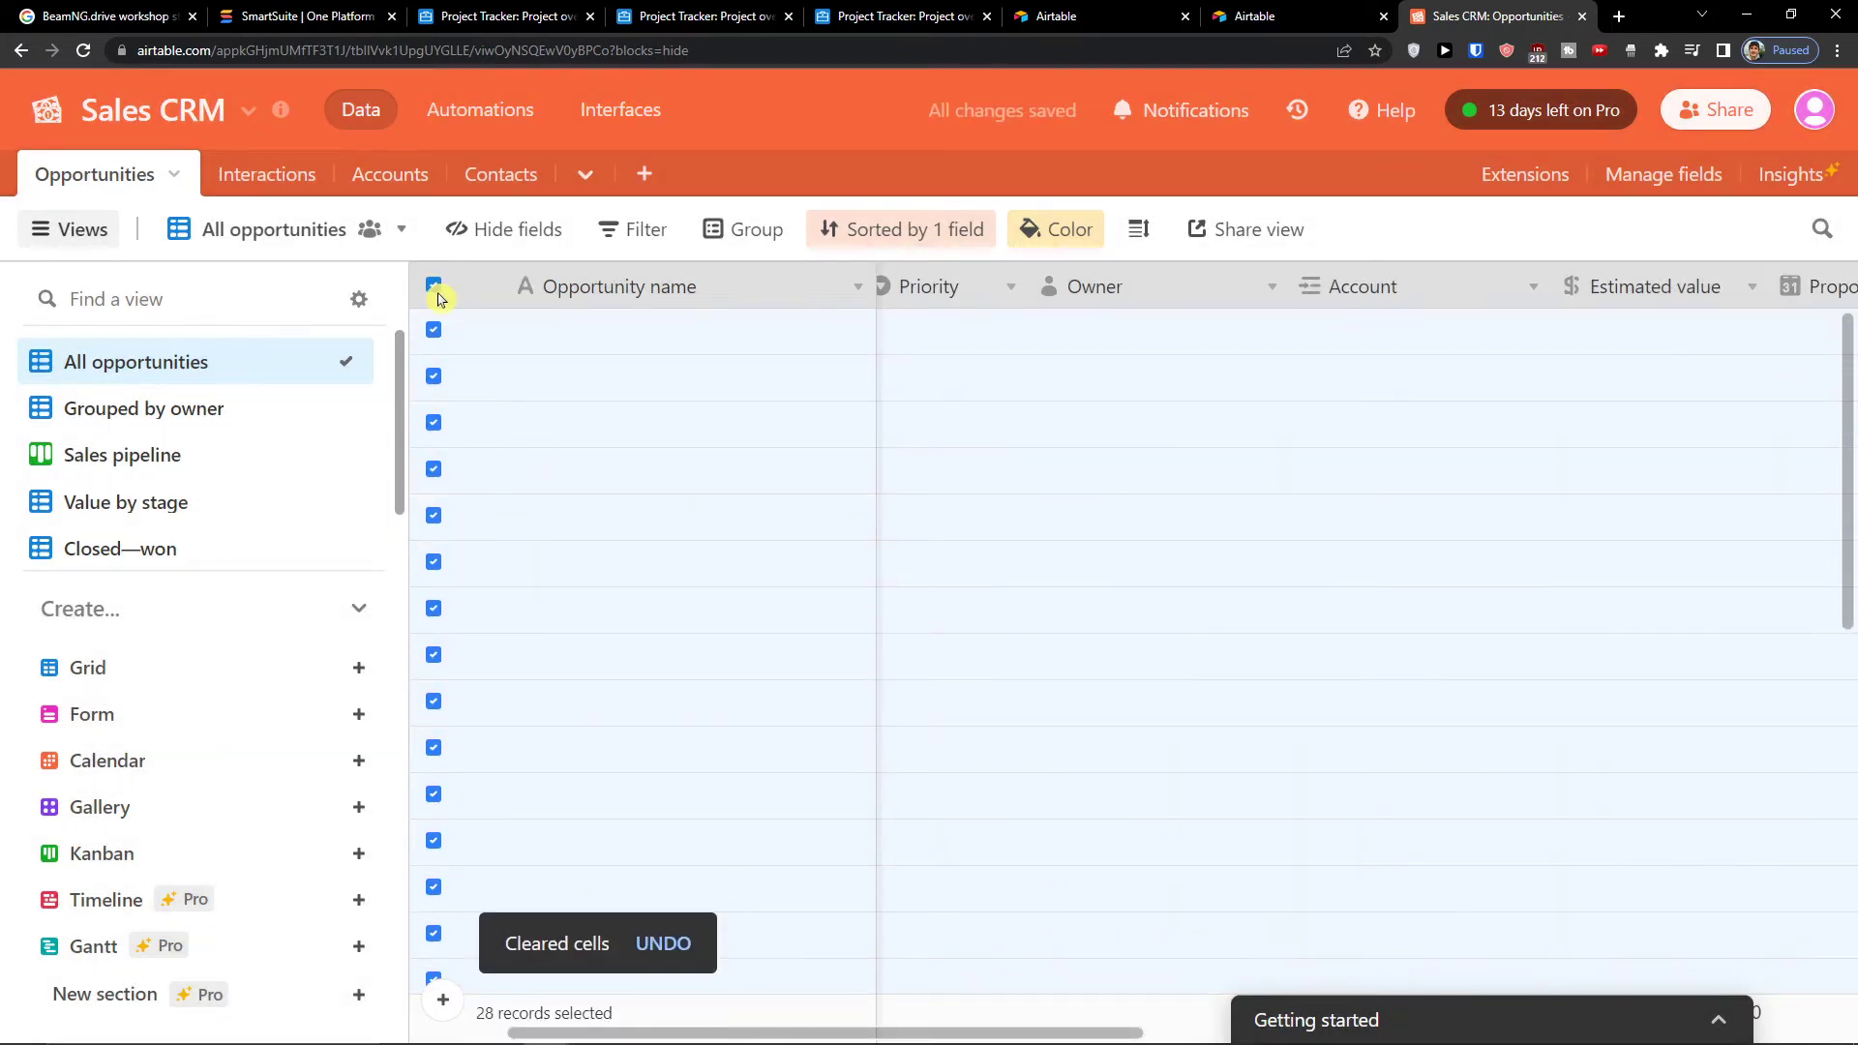
{"action": "left_click", "coordinate": [1065, 348]}
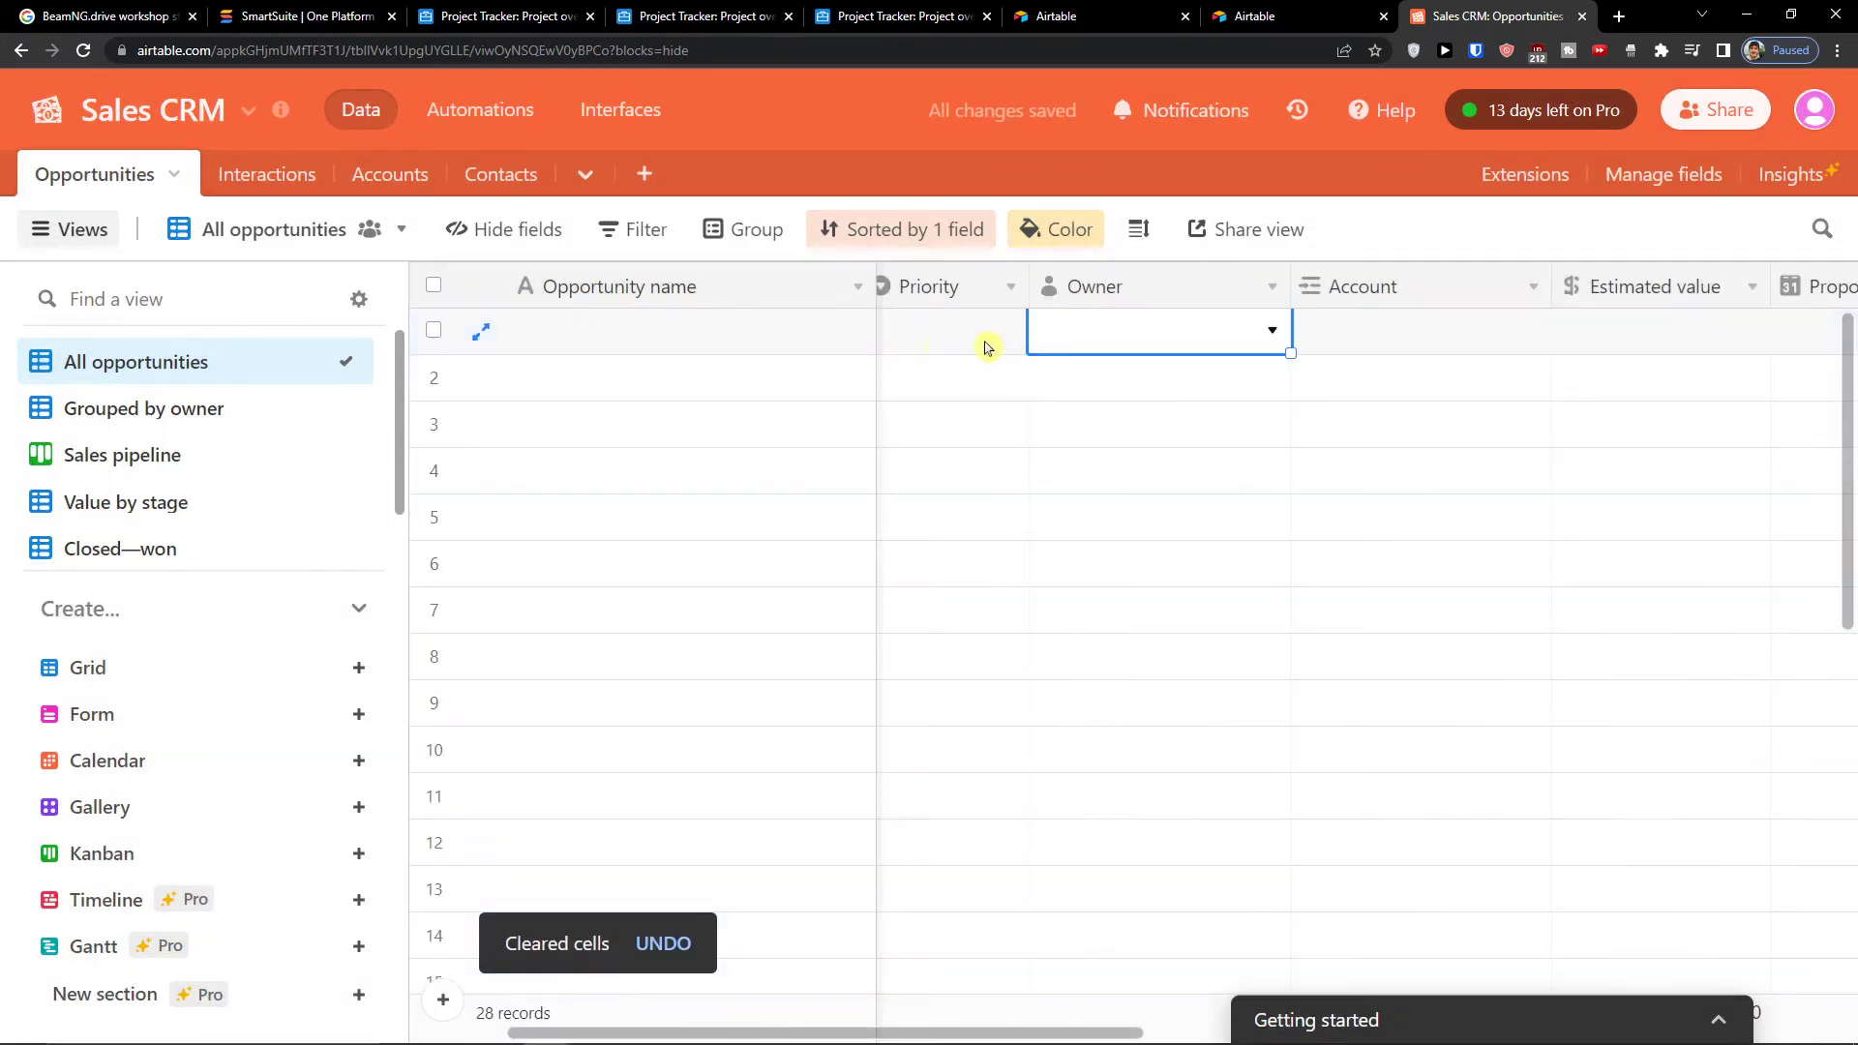
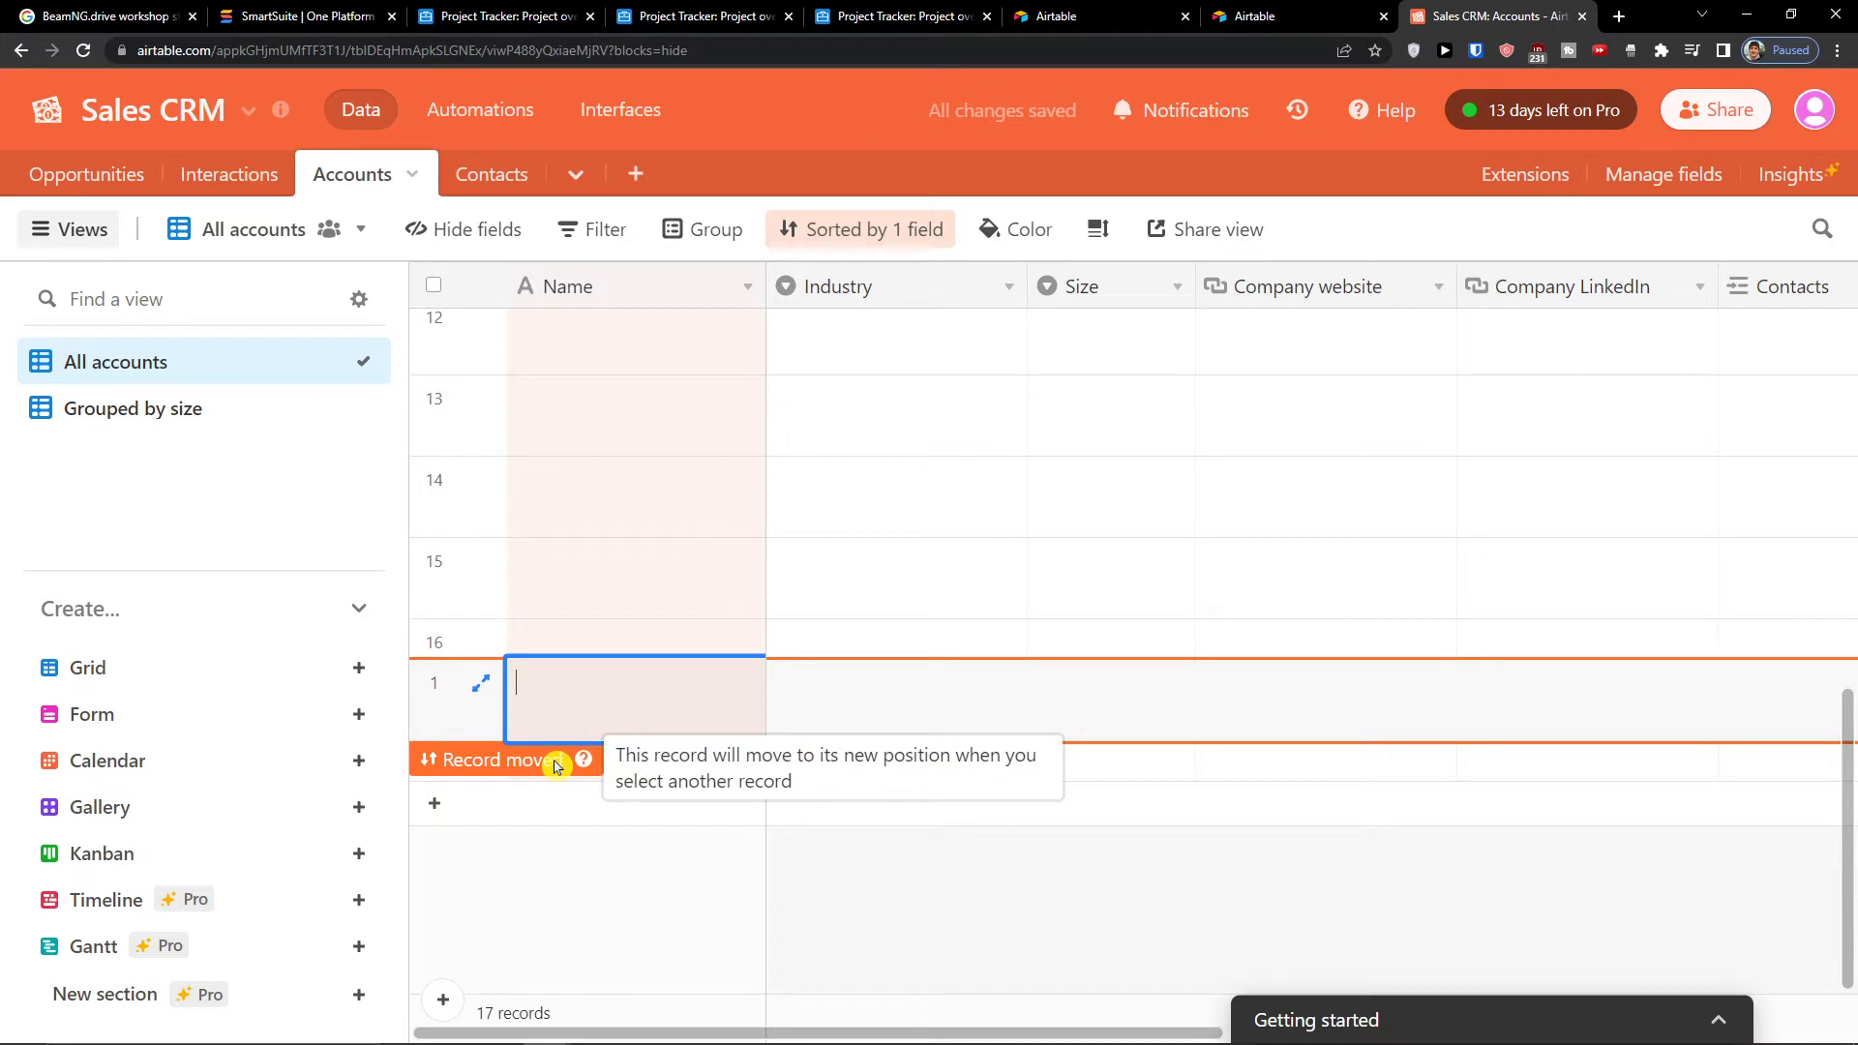
- Name the new Accounts record 'Sun wei company' in its expanded view
{"action": "left_click", "coordinate": [584, 858]}
{"action": "double_click", "coordinate": [566, 780]}
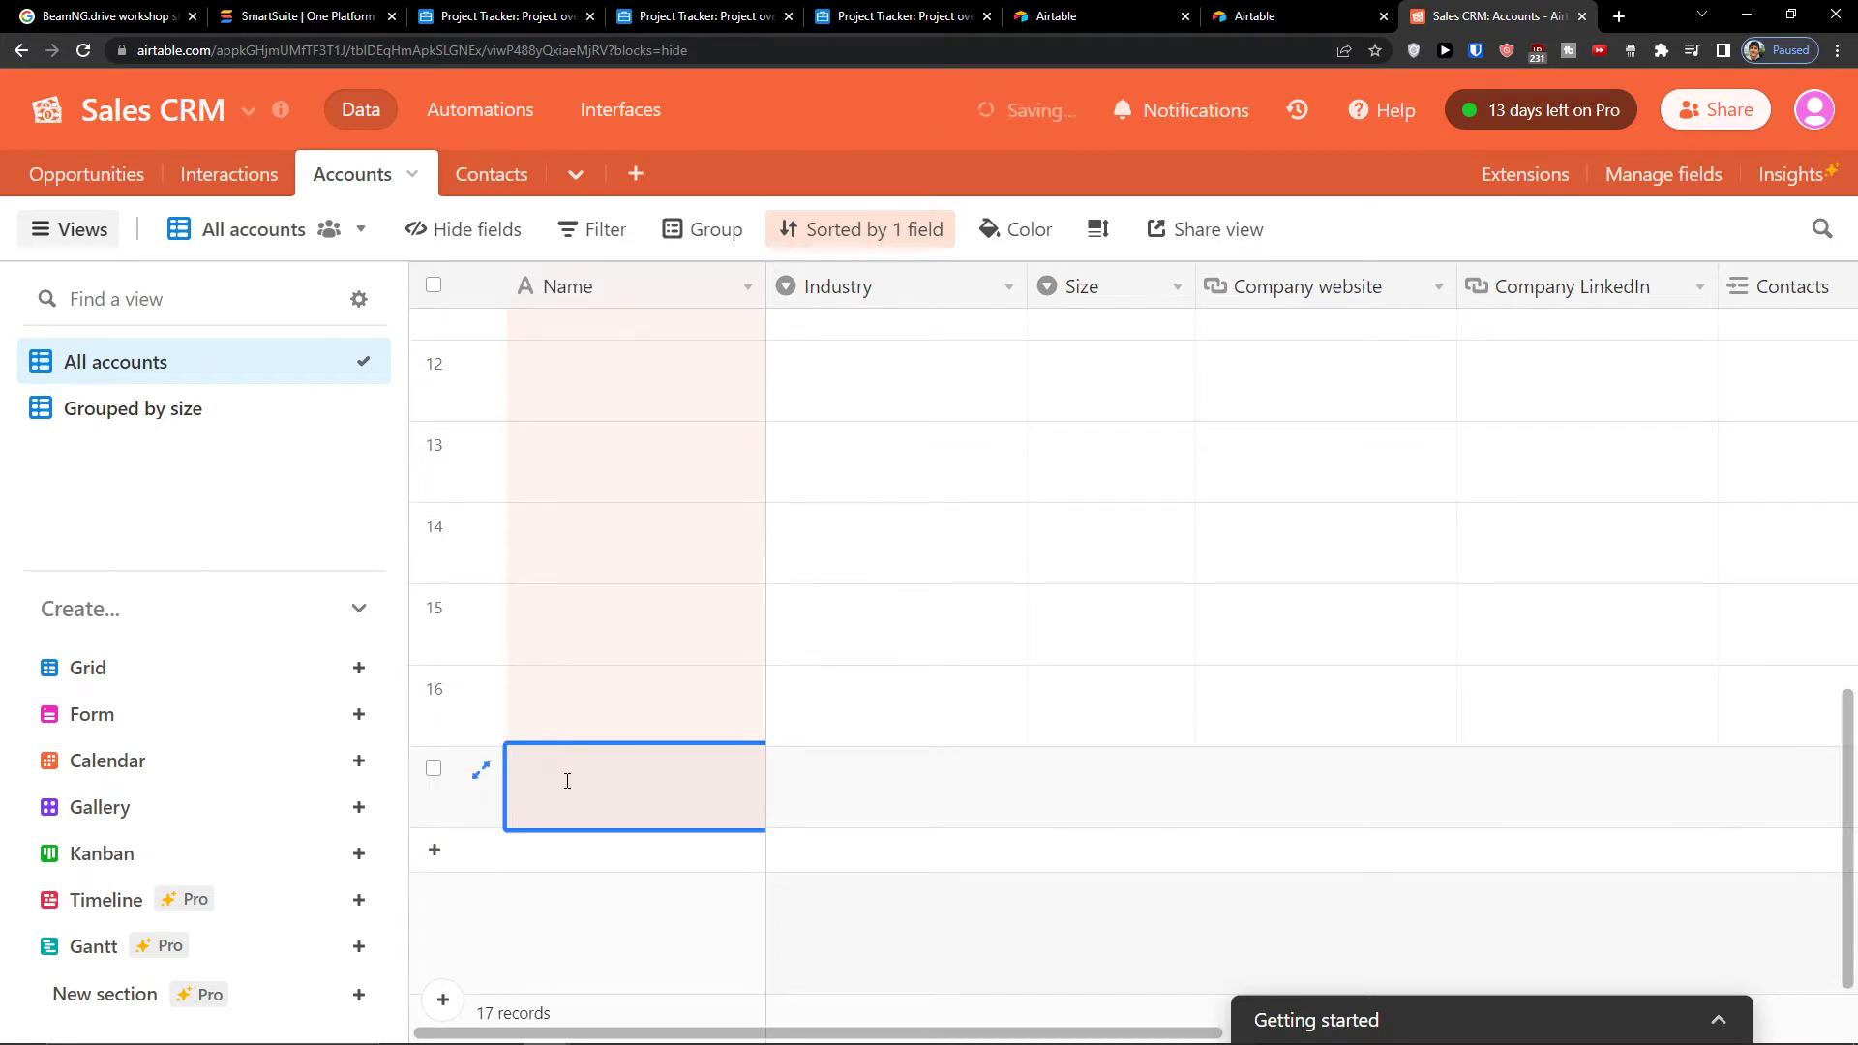
{"action": "key", "text": "Escape"}
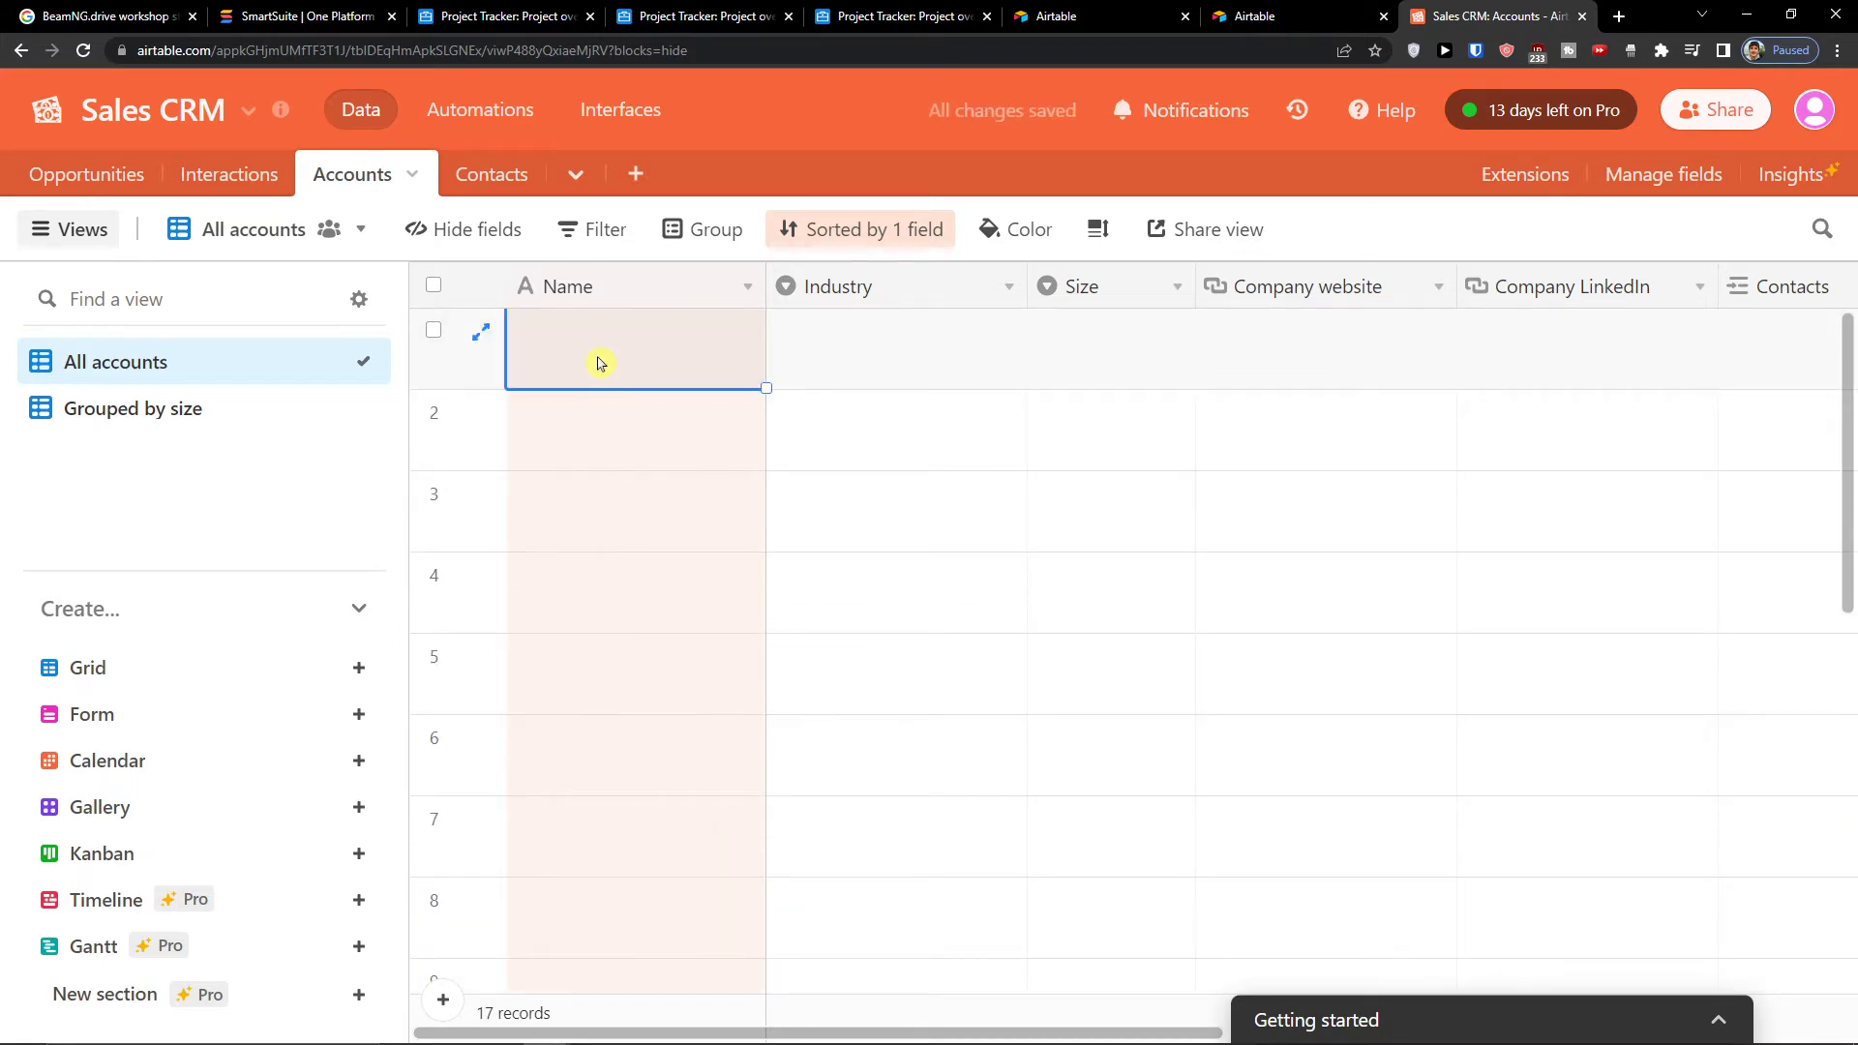
{"action": "left_click", "coordinate": [481, 333]}
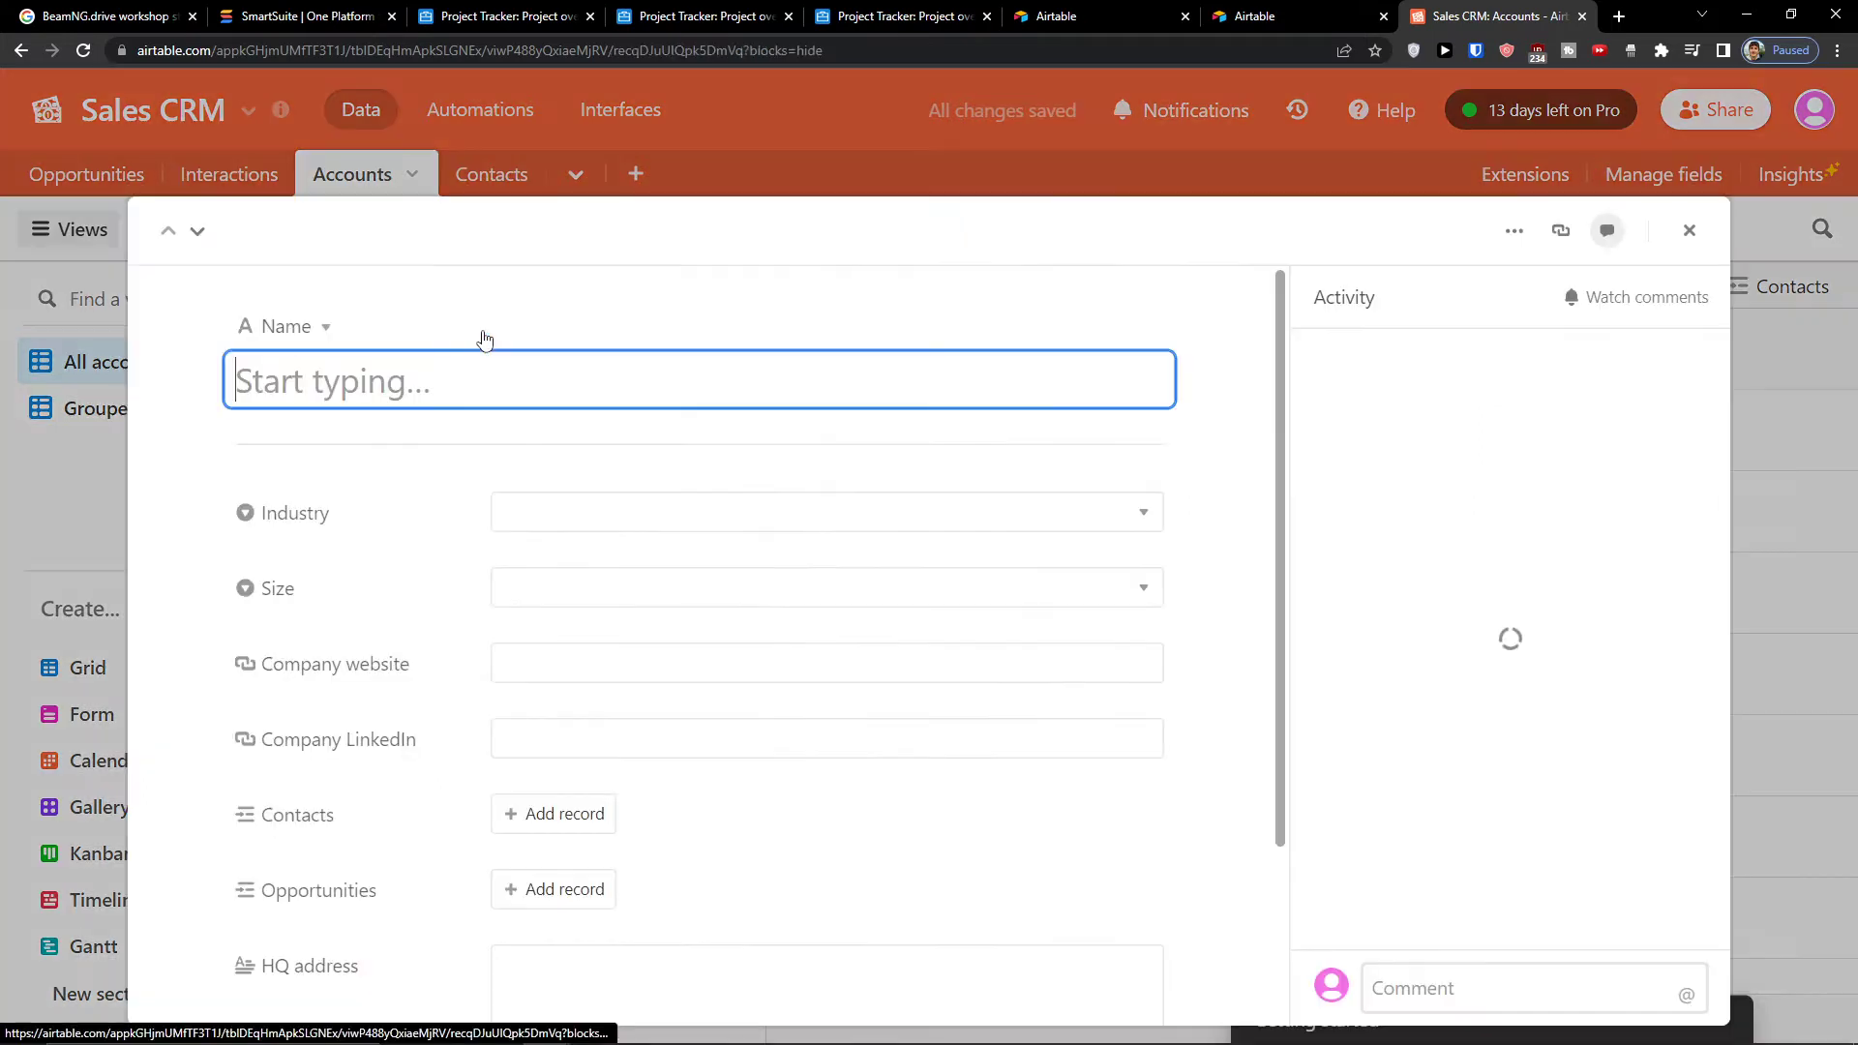
{"action": "type", "text": "Sun wei company"}
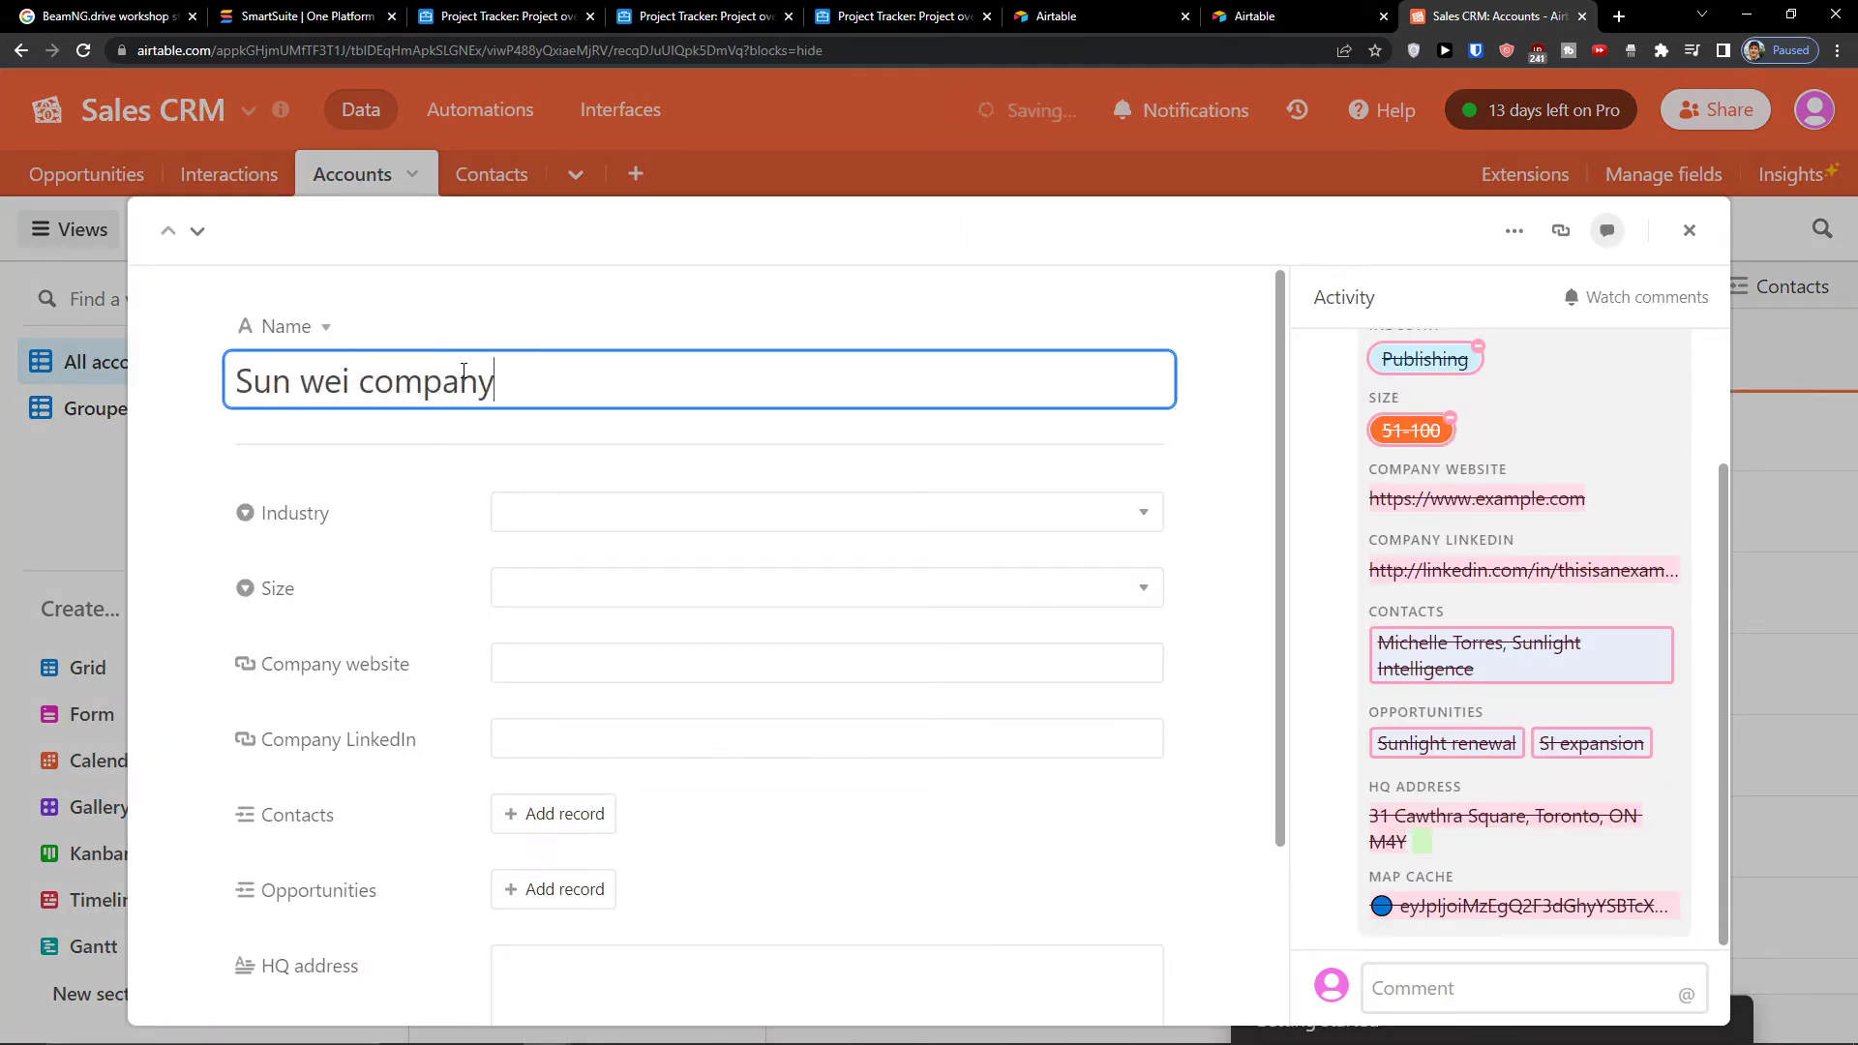
{"action": "left_click", "coordinate": [539, 512]}
{"action": "left_click", "coordinate": [1690, 230]}
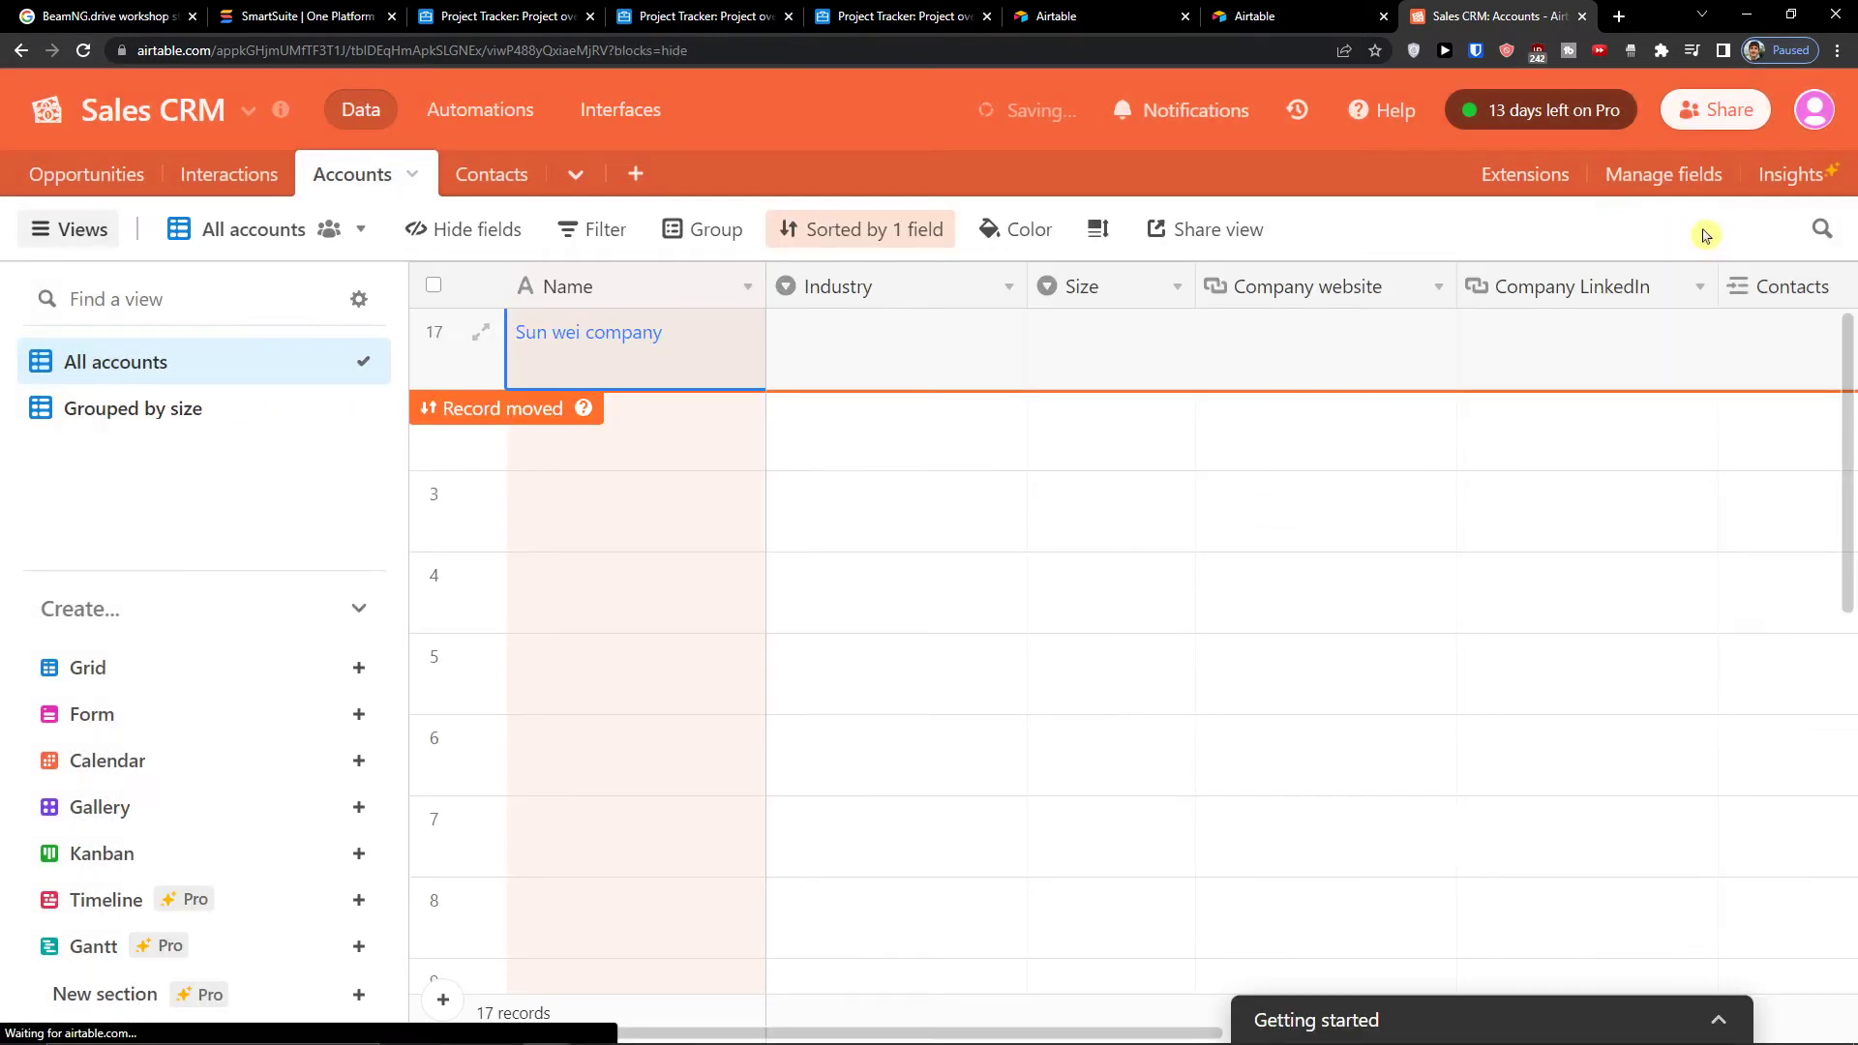
- Set the new company's Industry to Insurance and its Size to 1-10
{"action": "mouse_move", "coordinate": [457, 424]}
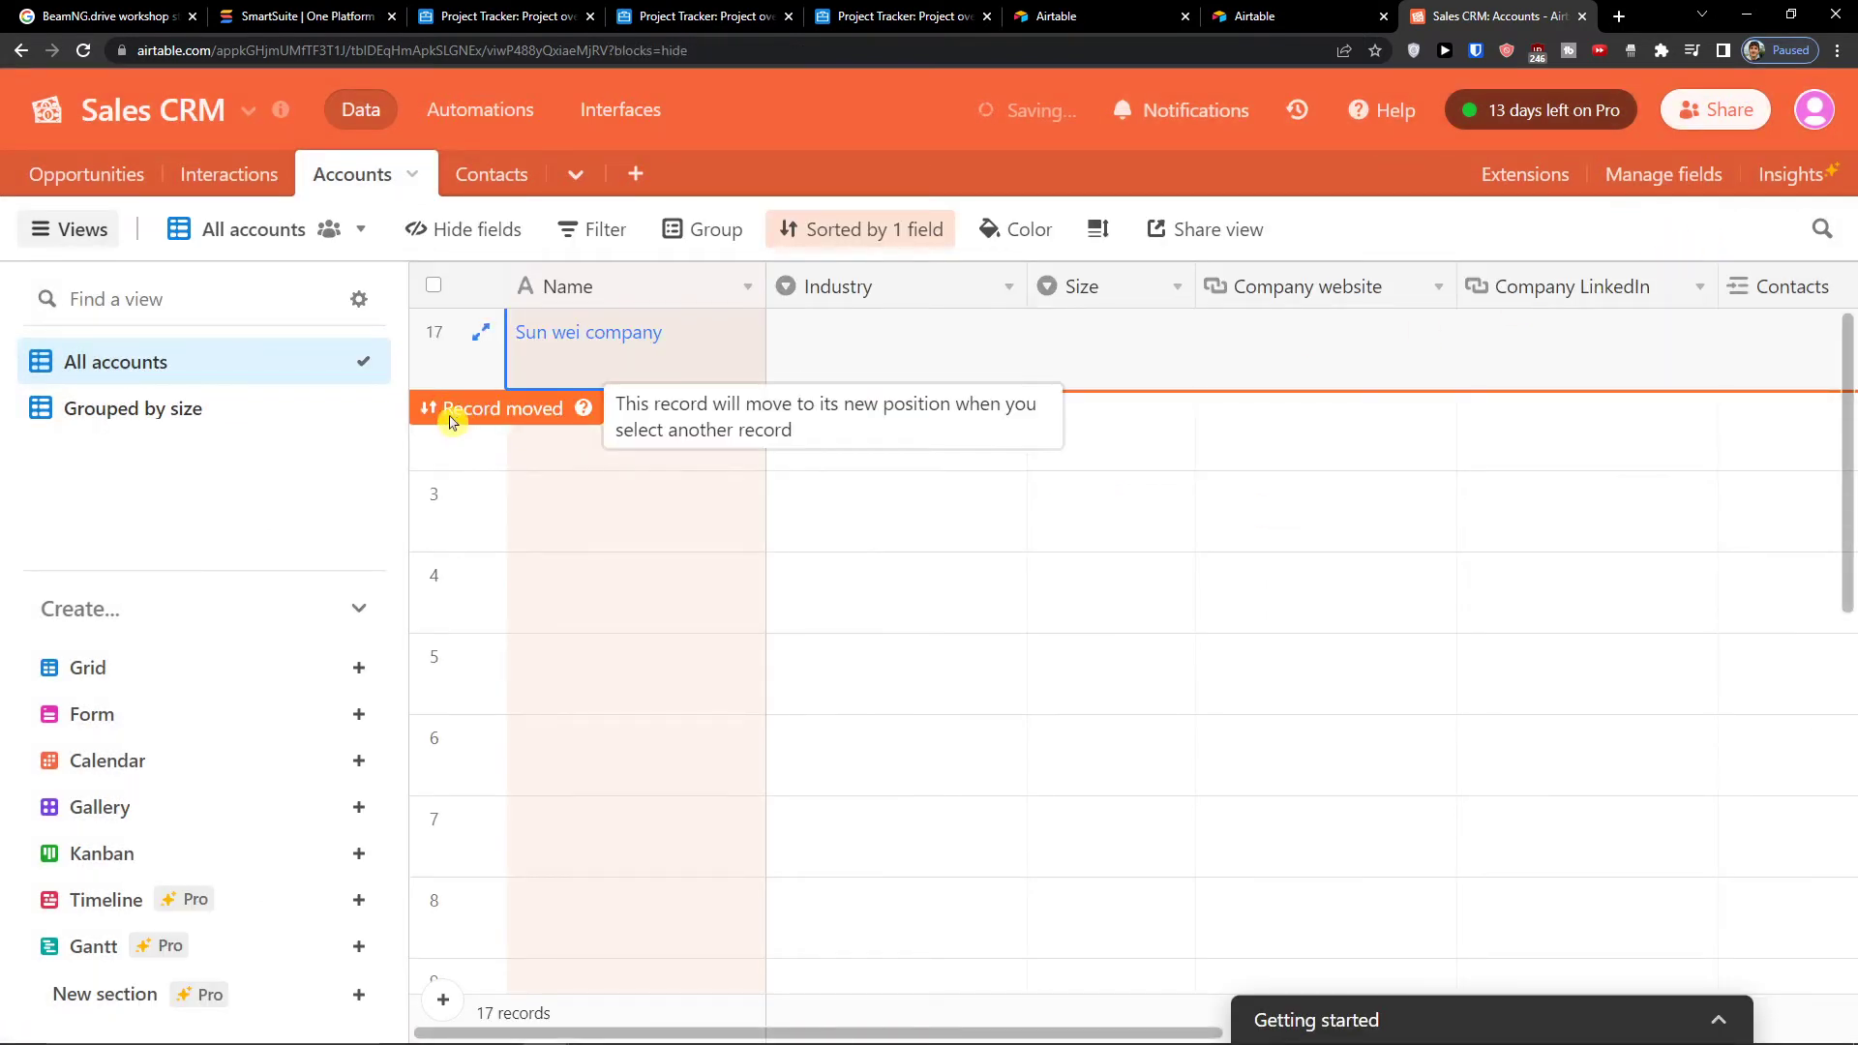
{"action": "left_click", "coordinate": [932, 350]}
{"action": "left_click", "coordinate": [1010, 347]}
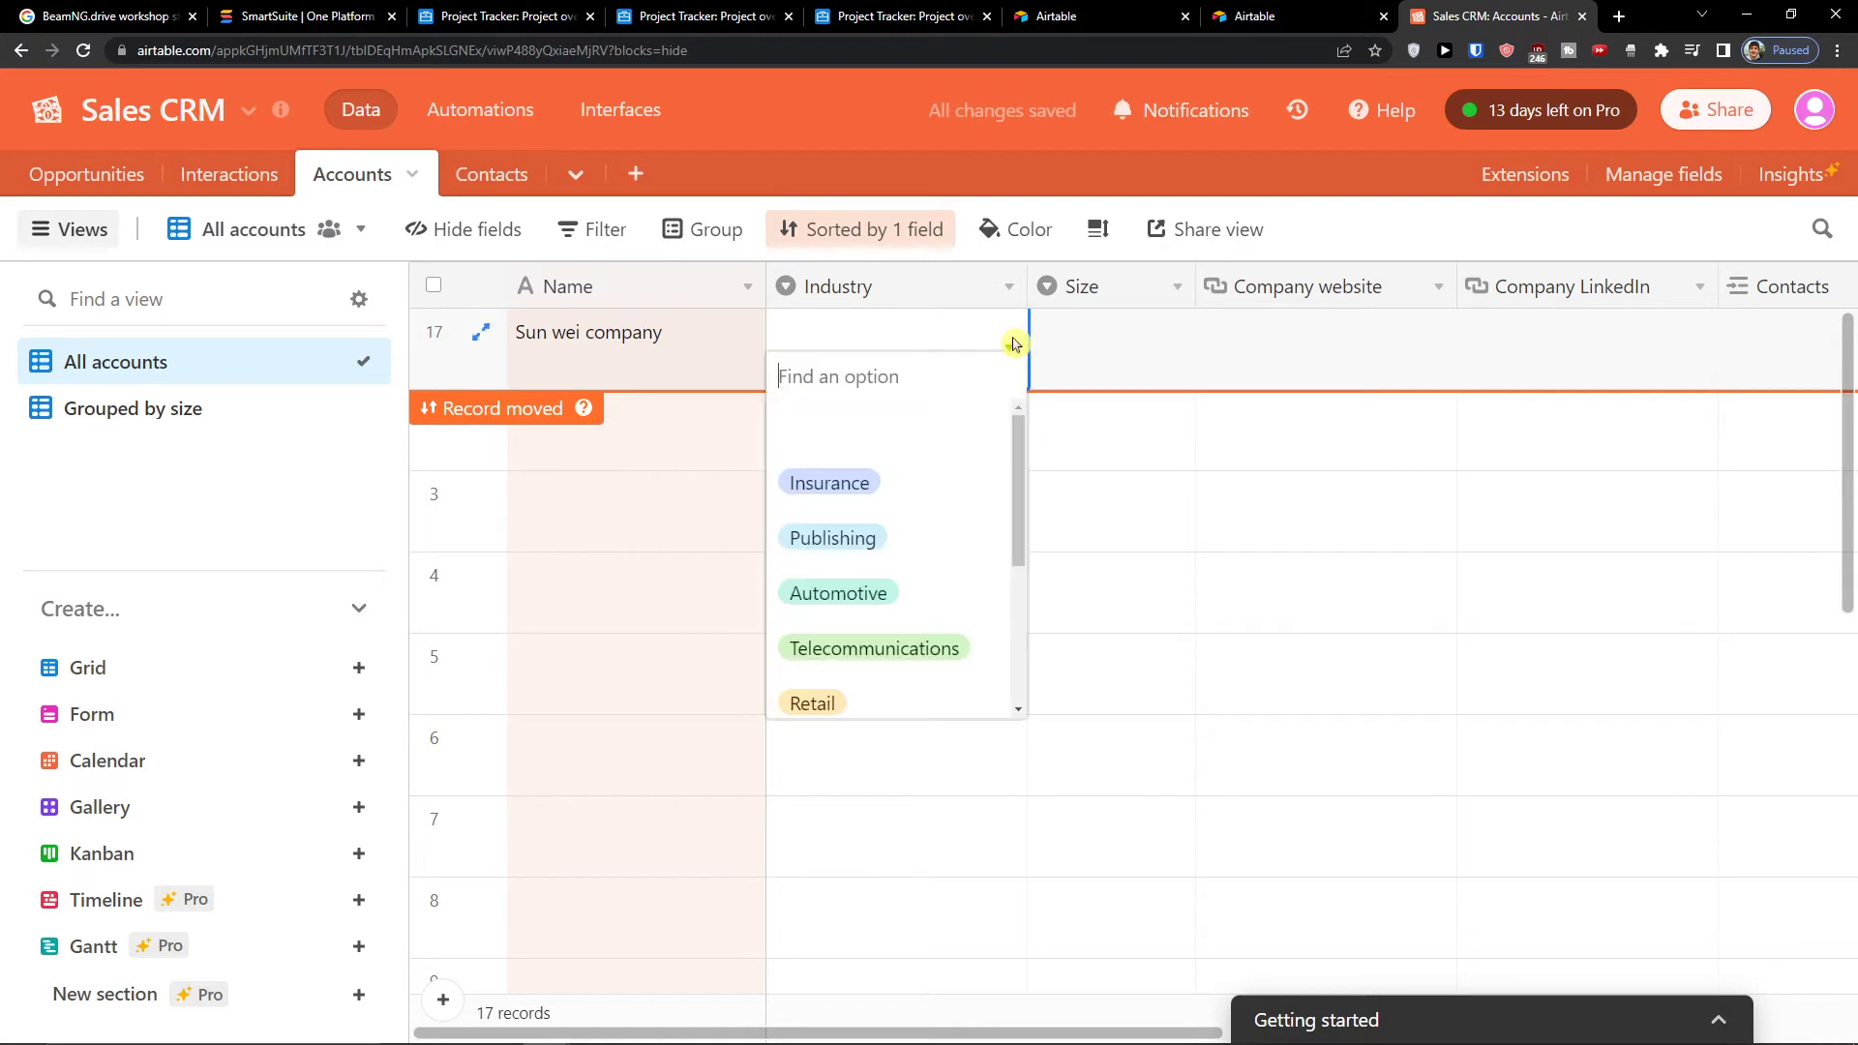
{"action": "left_click", "coordinate": [885, 485]}
{"action": "left_click", "coordinate": [1120, 348]}
{"action": "left_click", "coordinate": [1178, 346]}
{"action": "left_click", "coordinate": [1071, 483]}
- Remove the Name sort from the Accounts view so the new record stays put
{"action": "left_click", "coordinate": [1236, 357]}
{"action": "left_click", "coordinate": [1191, 502]}
{"action": "scroll", "coordinate": [1179, 517], "scroll_direction": "down", "scroll_amount": 5}
{"action": "left_click", "coordinate": [1268, 648]}
{"action": "left_click", "coordinate": [1286, 726]}
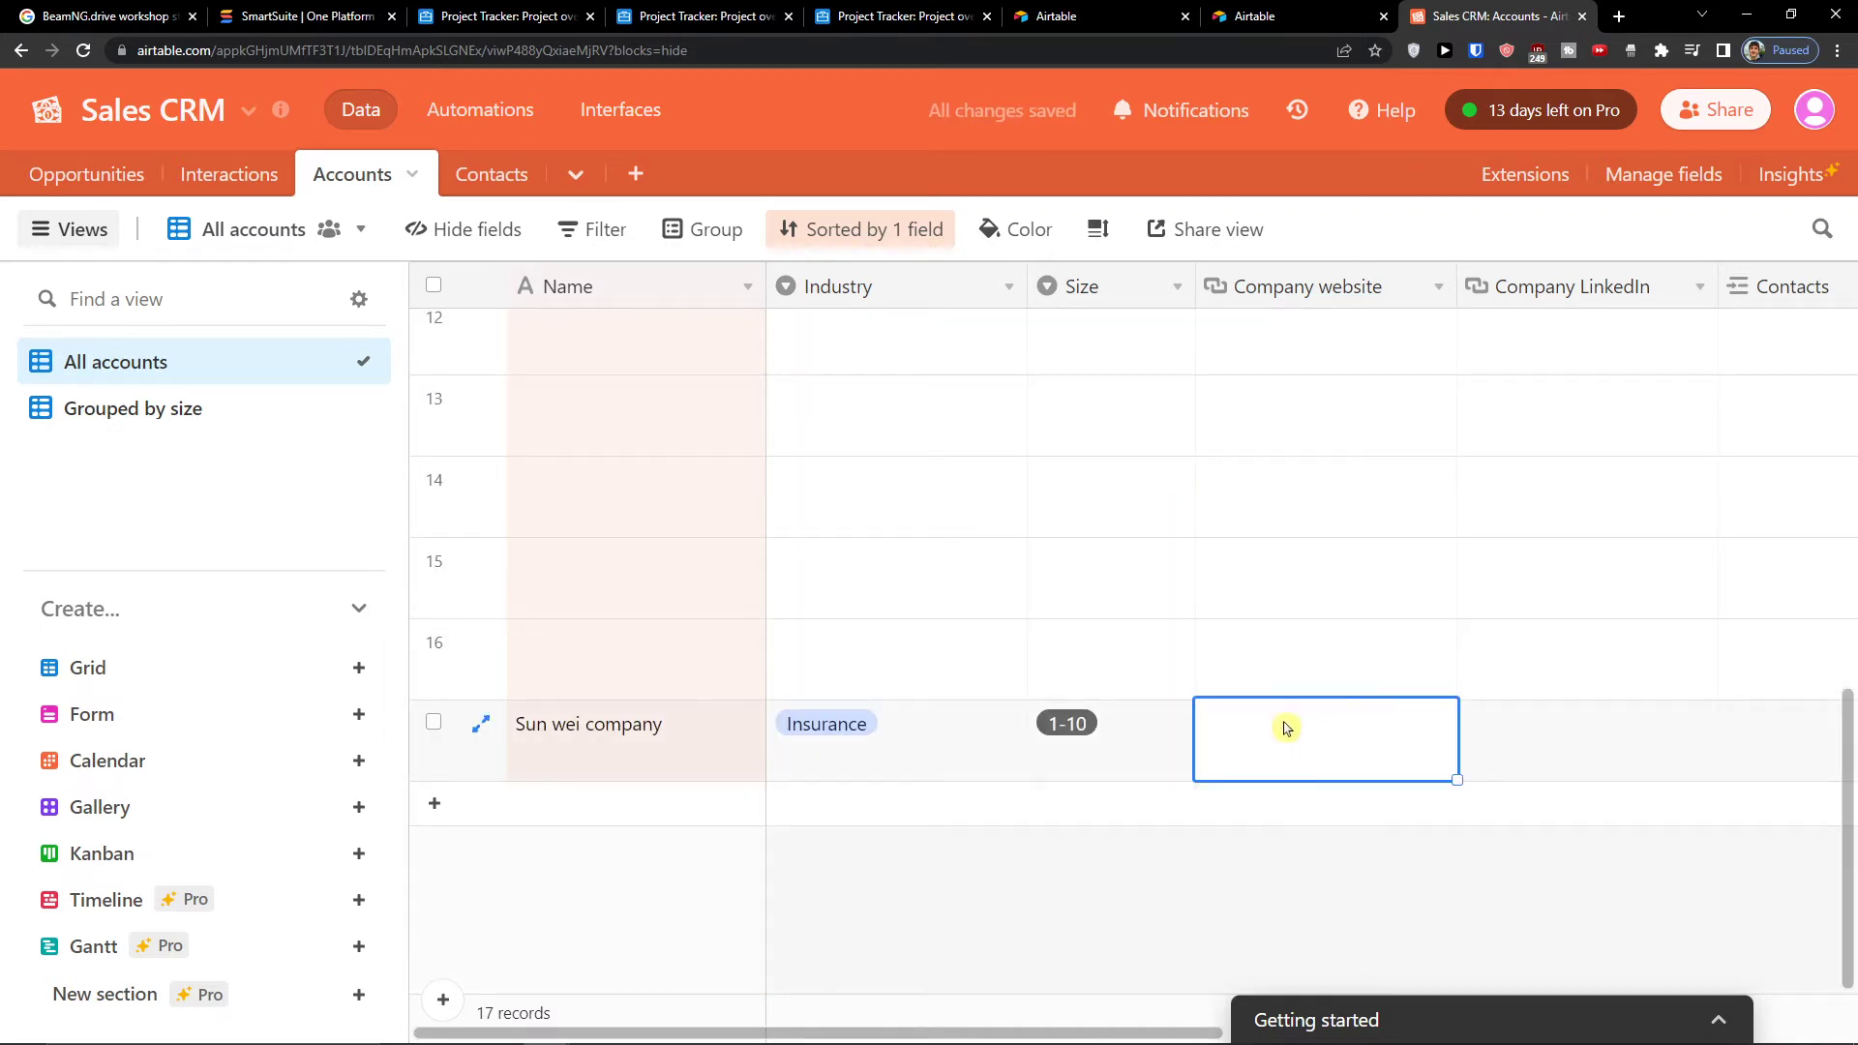
{"action": "left_click", "coordinate": [1351, 303]}
{"action": "left_click", "coordinate": [1278, 714]}
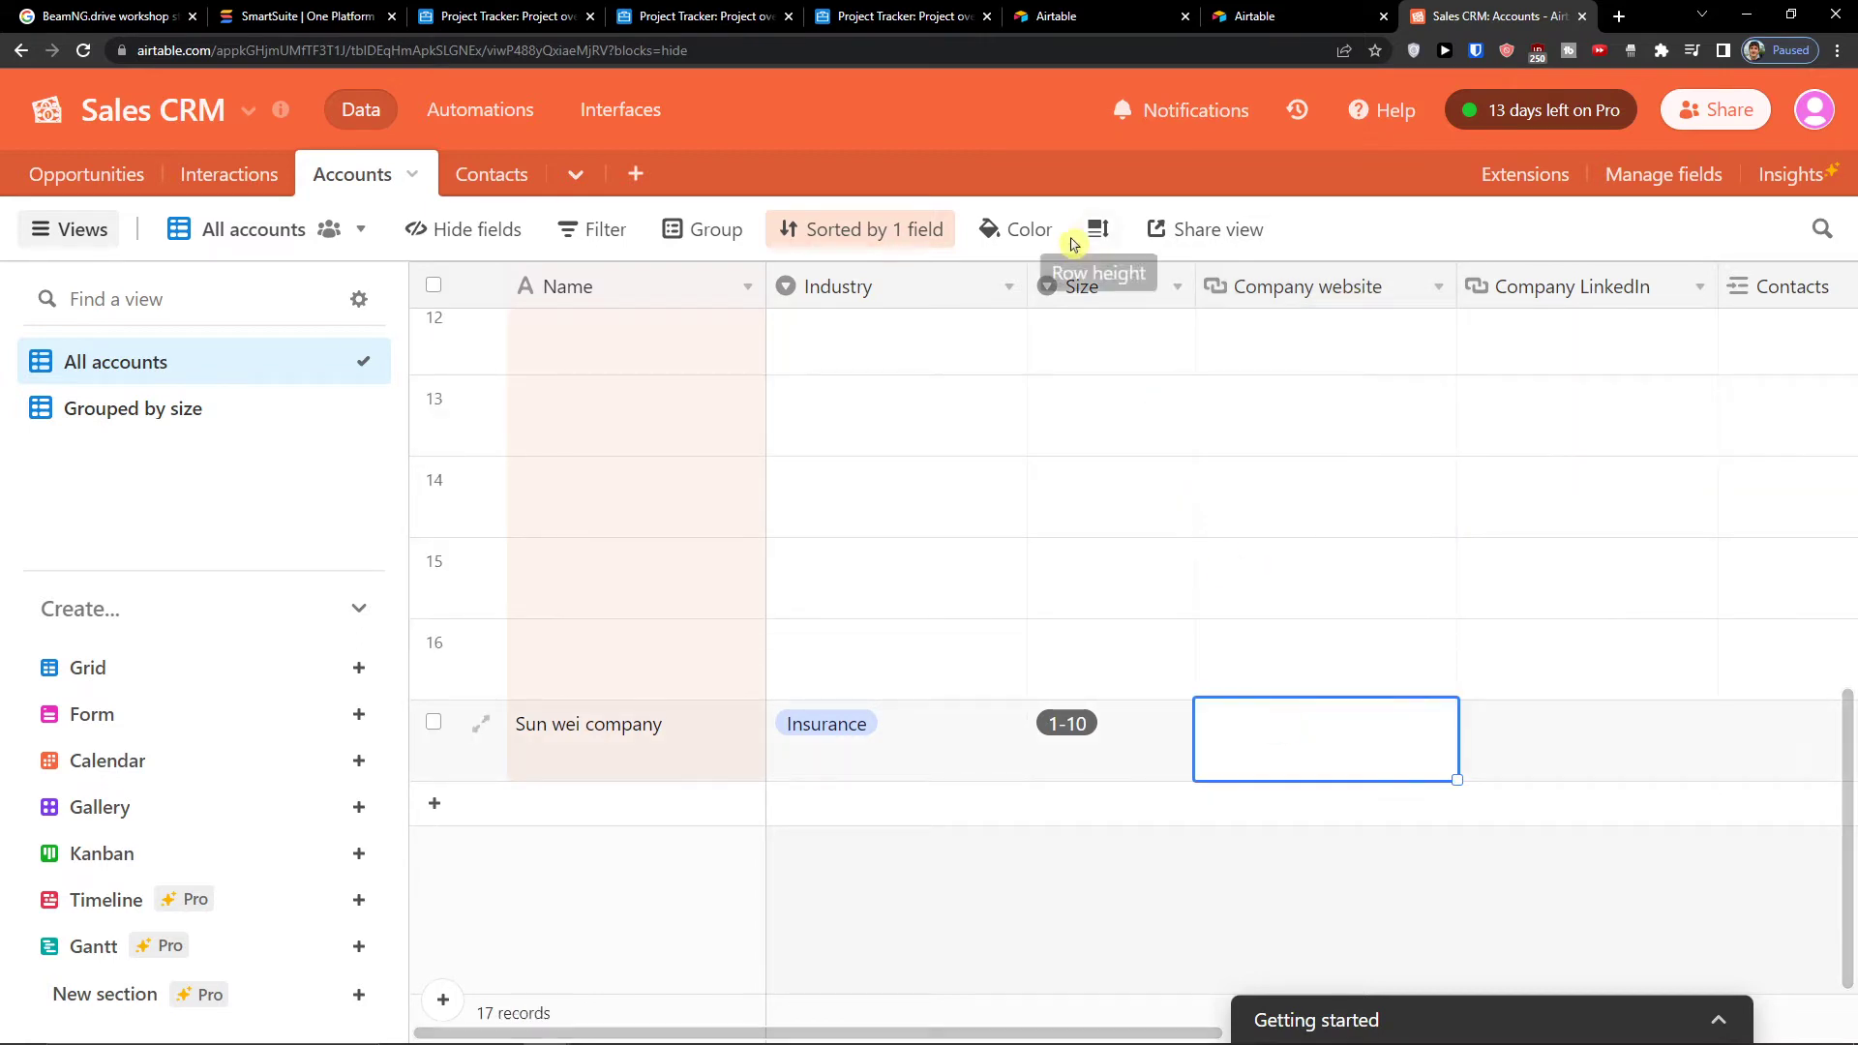
{"action": "left_click", "coordinate": [919, 232]}
{"action": "left_click", "coordinate": [1239, 358]}
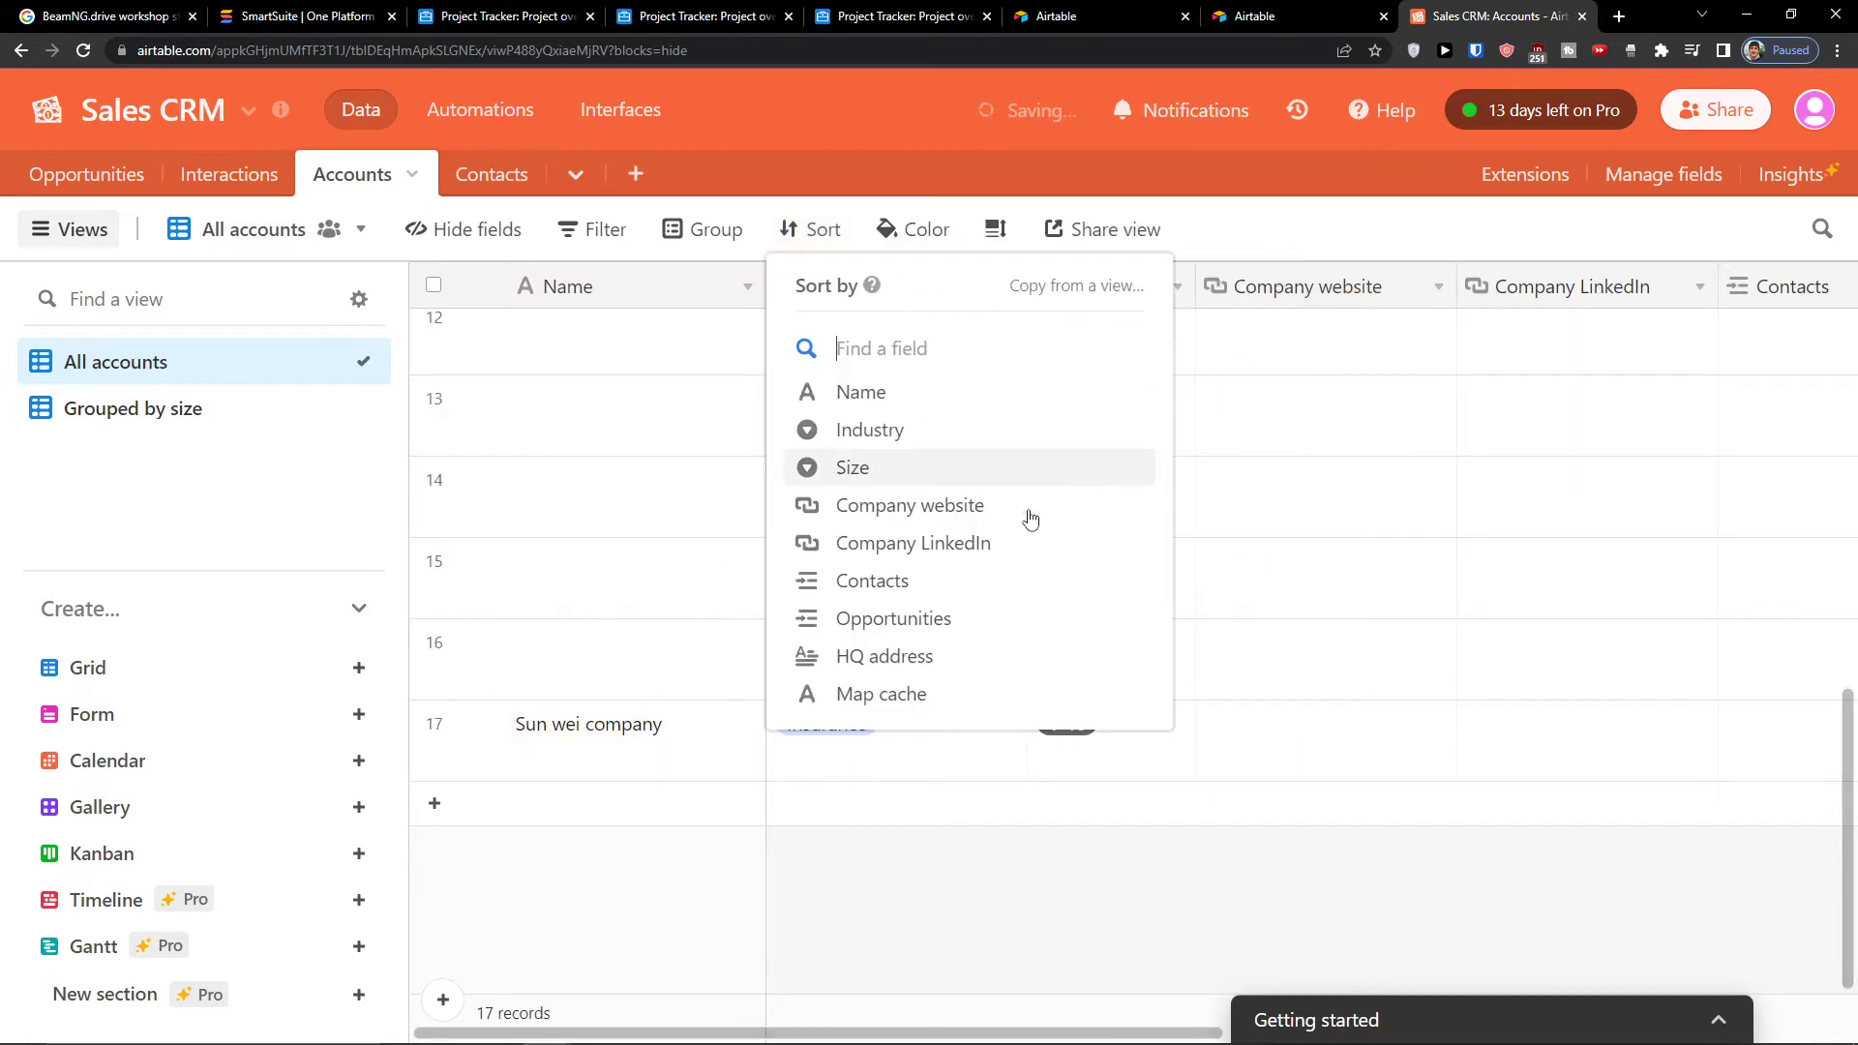
{"action": "left_click", "coordinate": [1393, 743]}
{"action": "left_click", "coordinate": [1398, 742]}
{"action": "left_click", "coordinate": [1401, 721]}
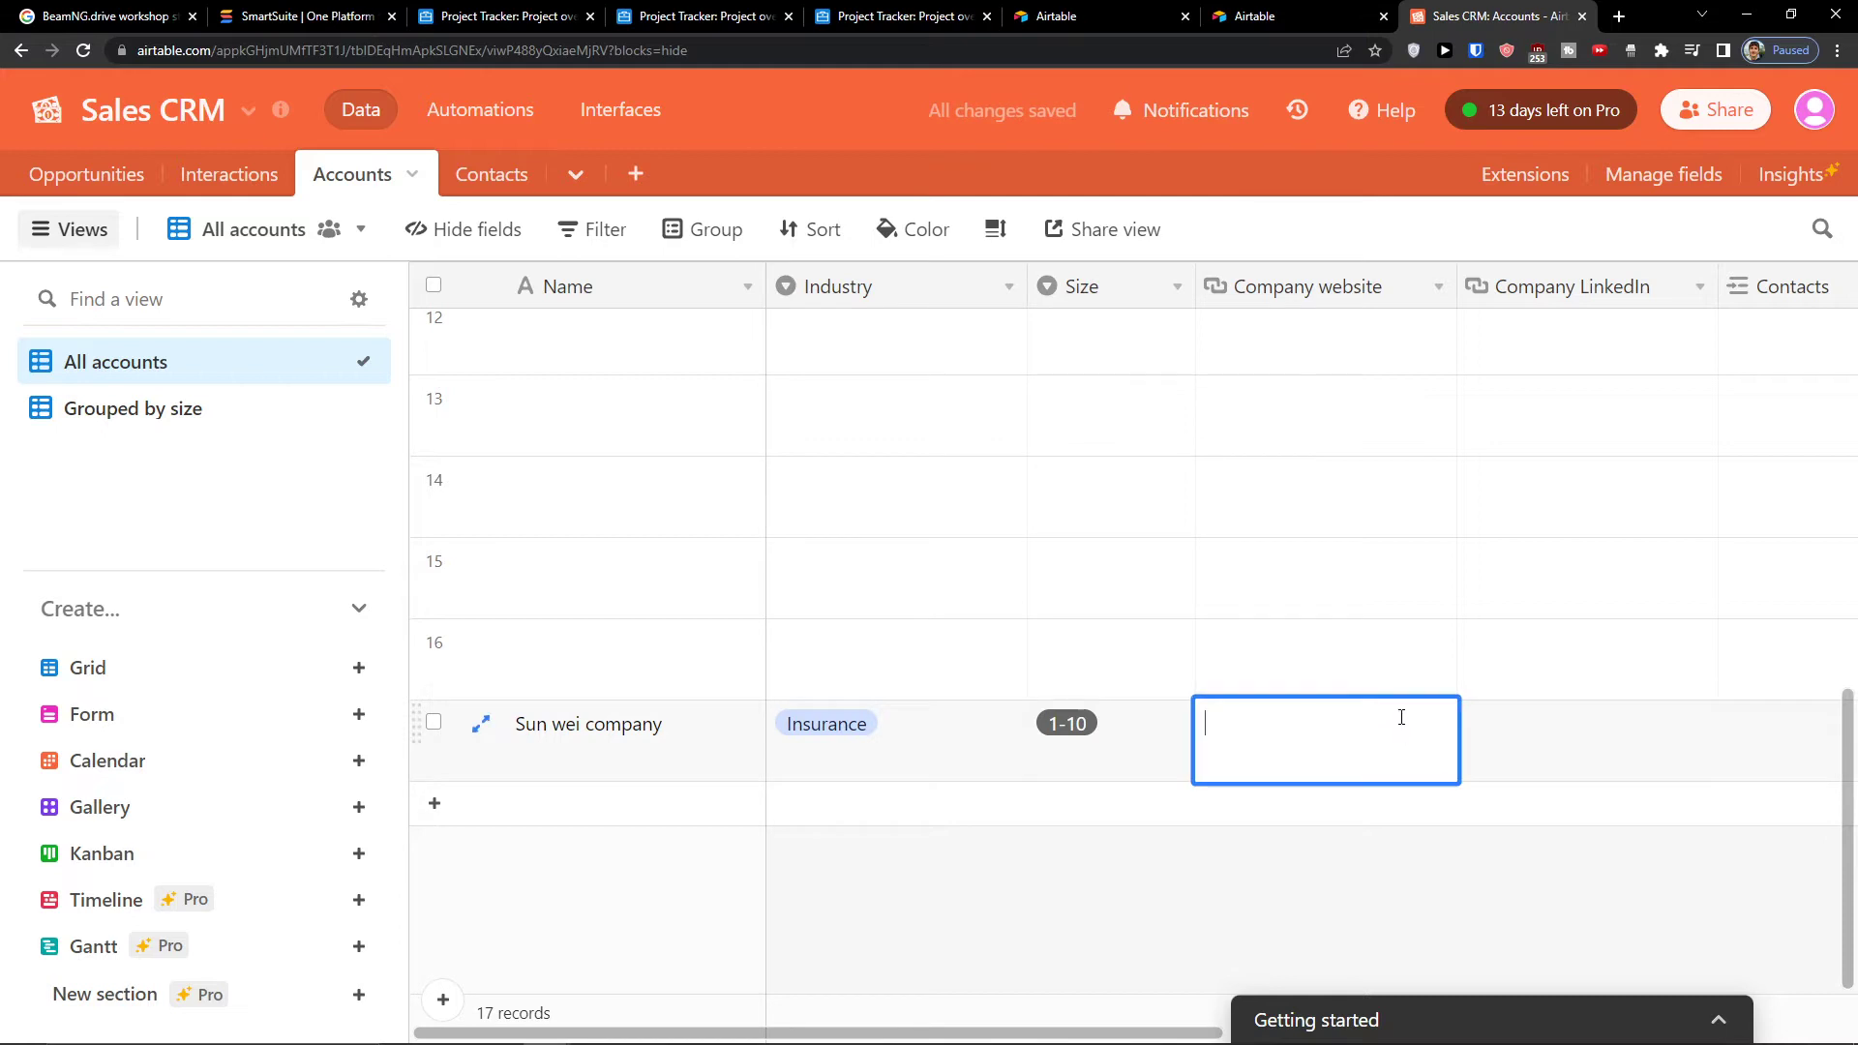
{"action": "type", "text": "www.youtube.com"}
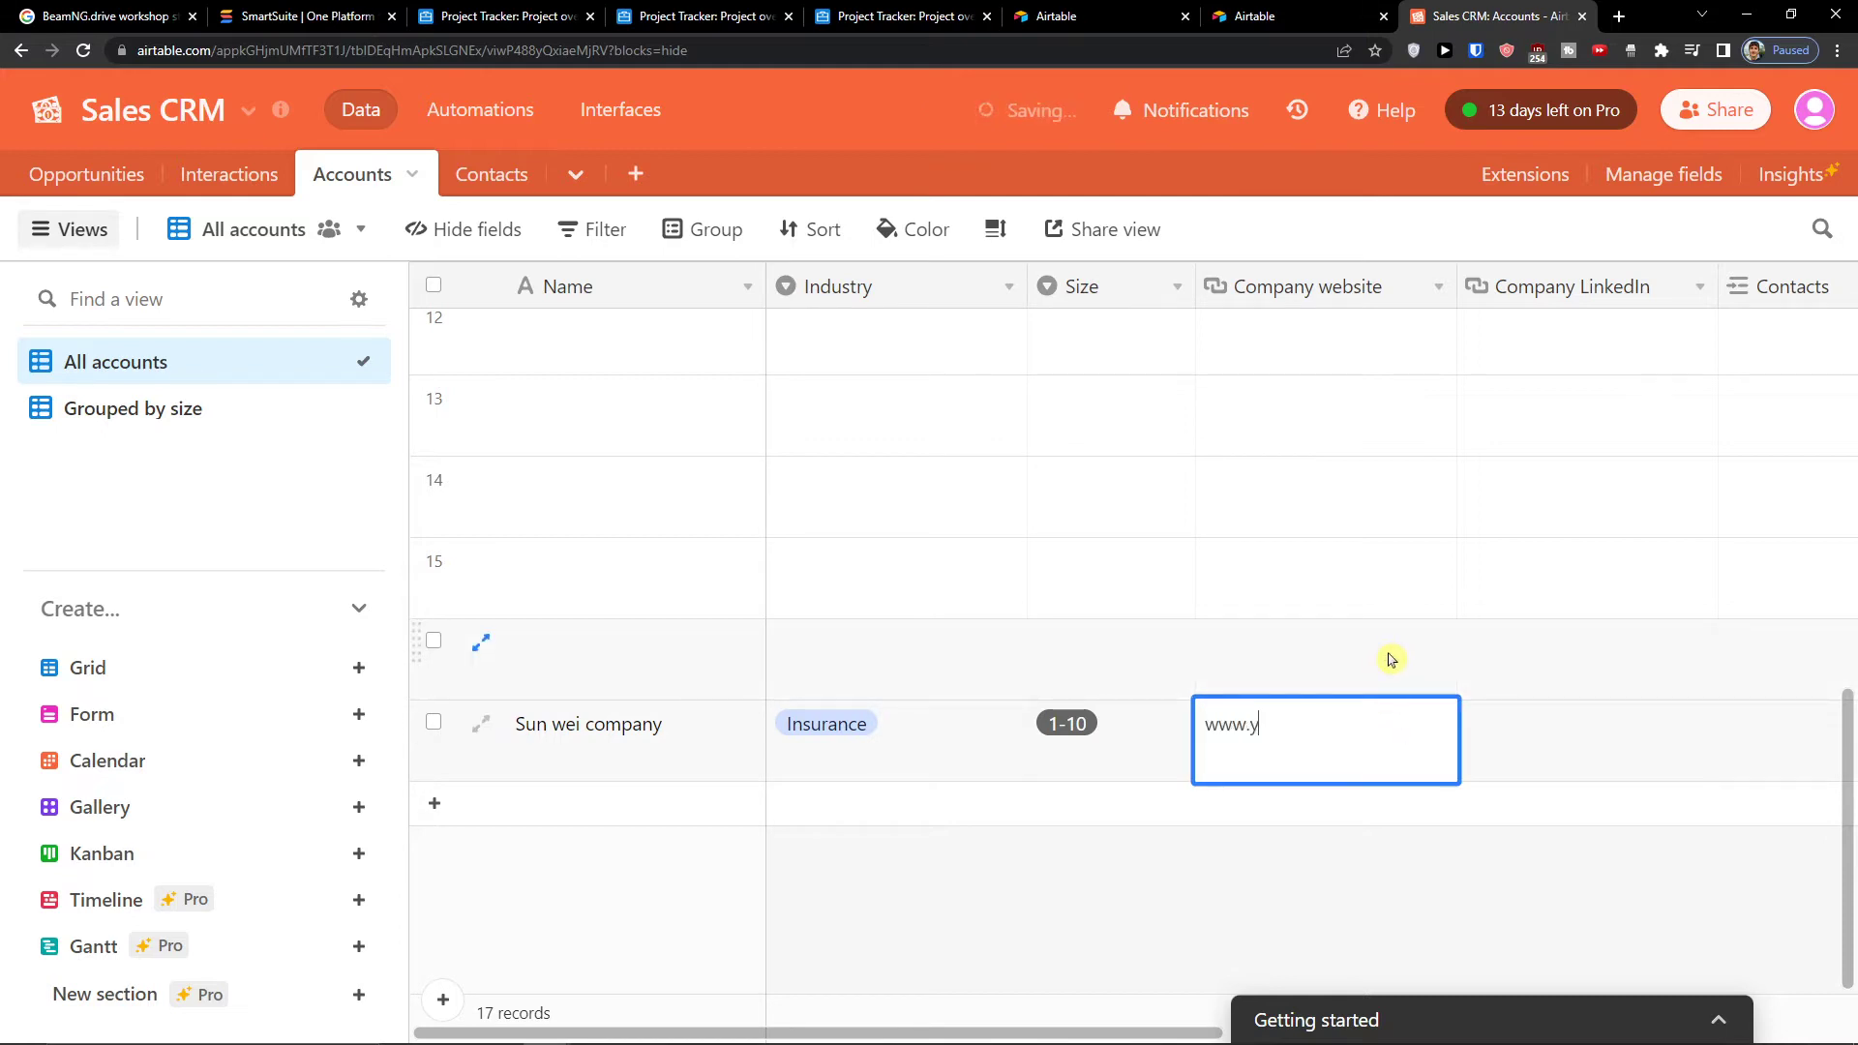
{"action": "left_click", "coordinate": [1634, 760]}
{"action": "left_click_drag", "start_coordinate": [789, 1031], "coordinate": [1132, 817]}
{"action": "left_click", "coordinate": [1126, 765]}
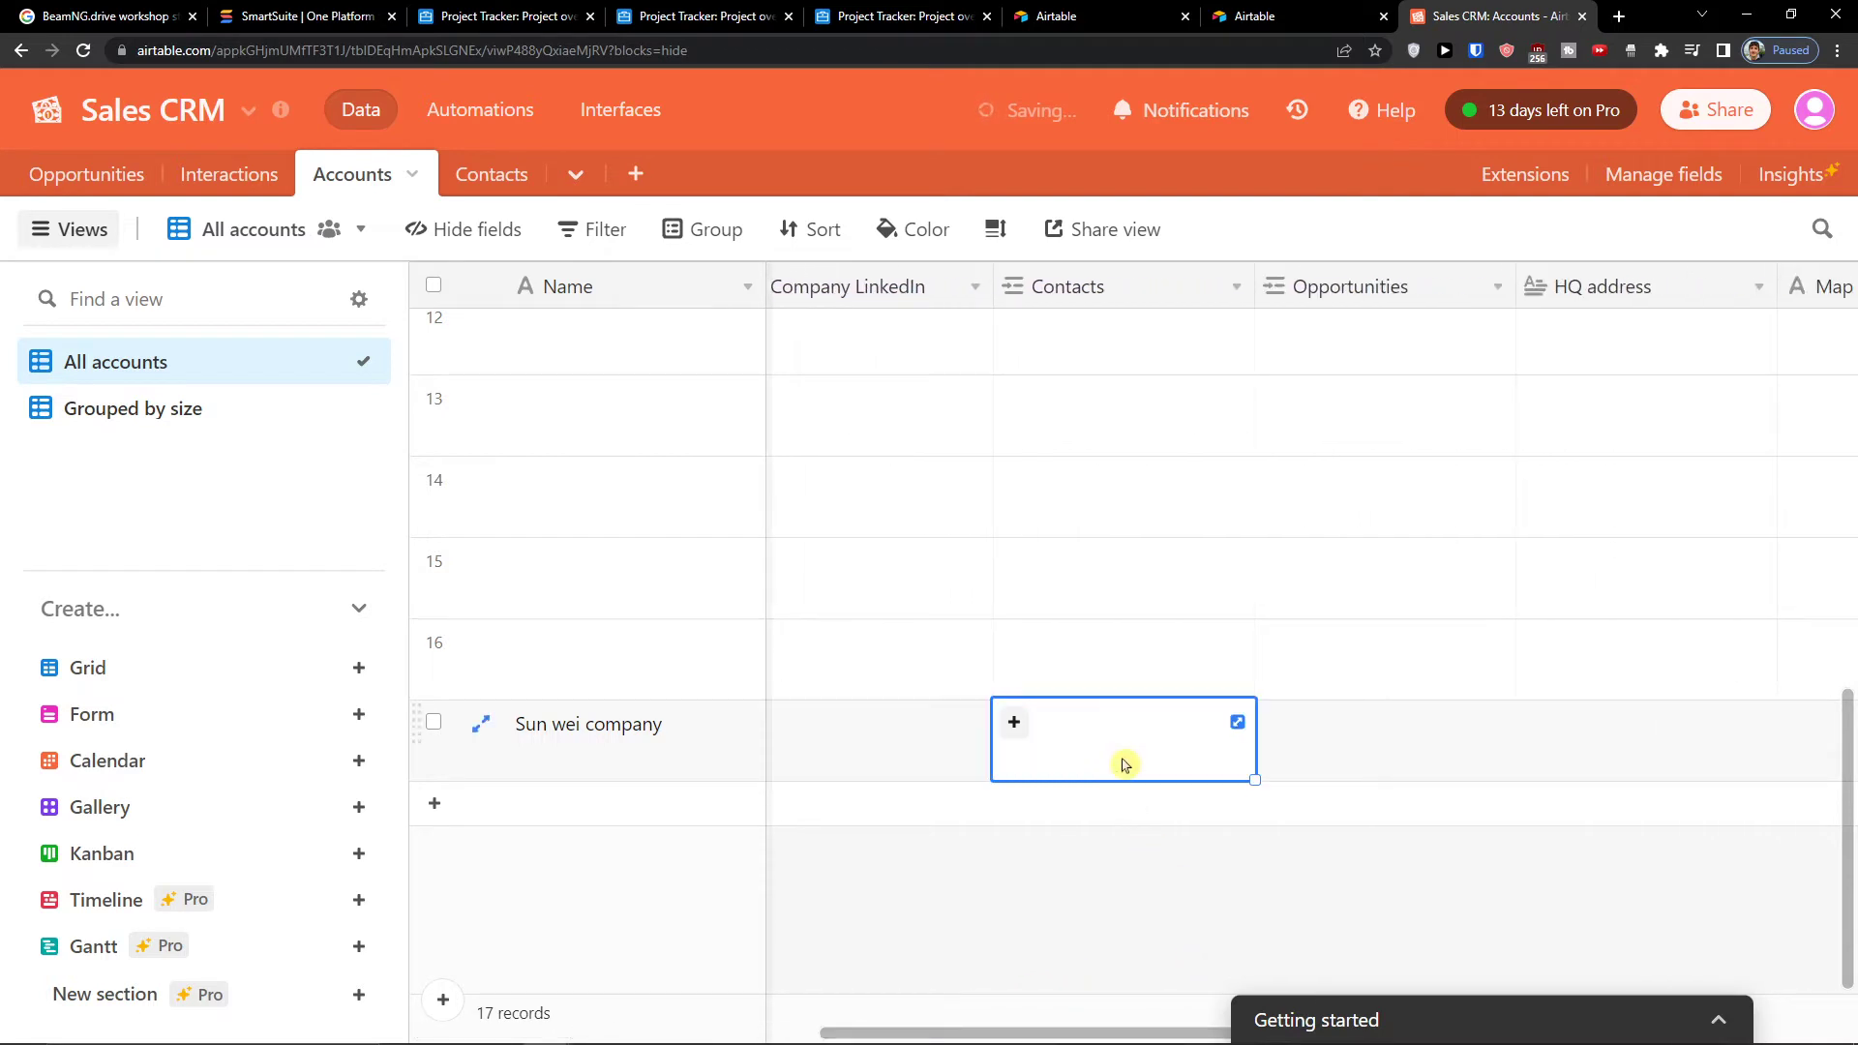
{"action": "left_click", "coordinate": [1014, 723]}
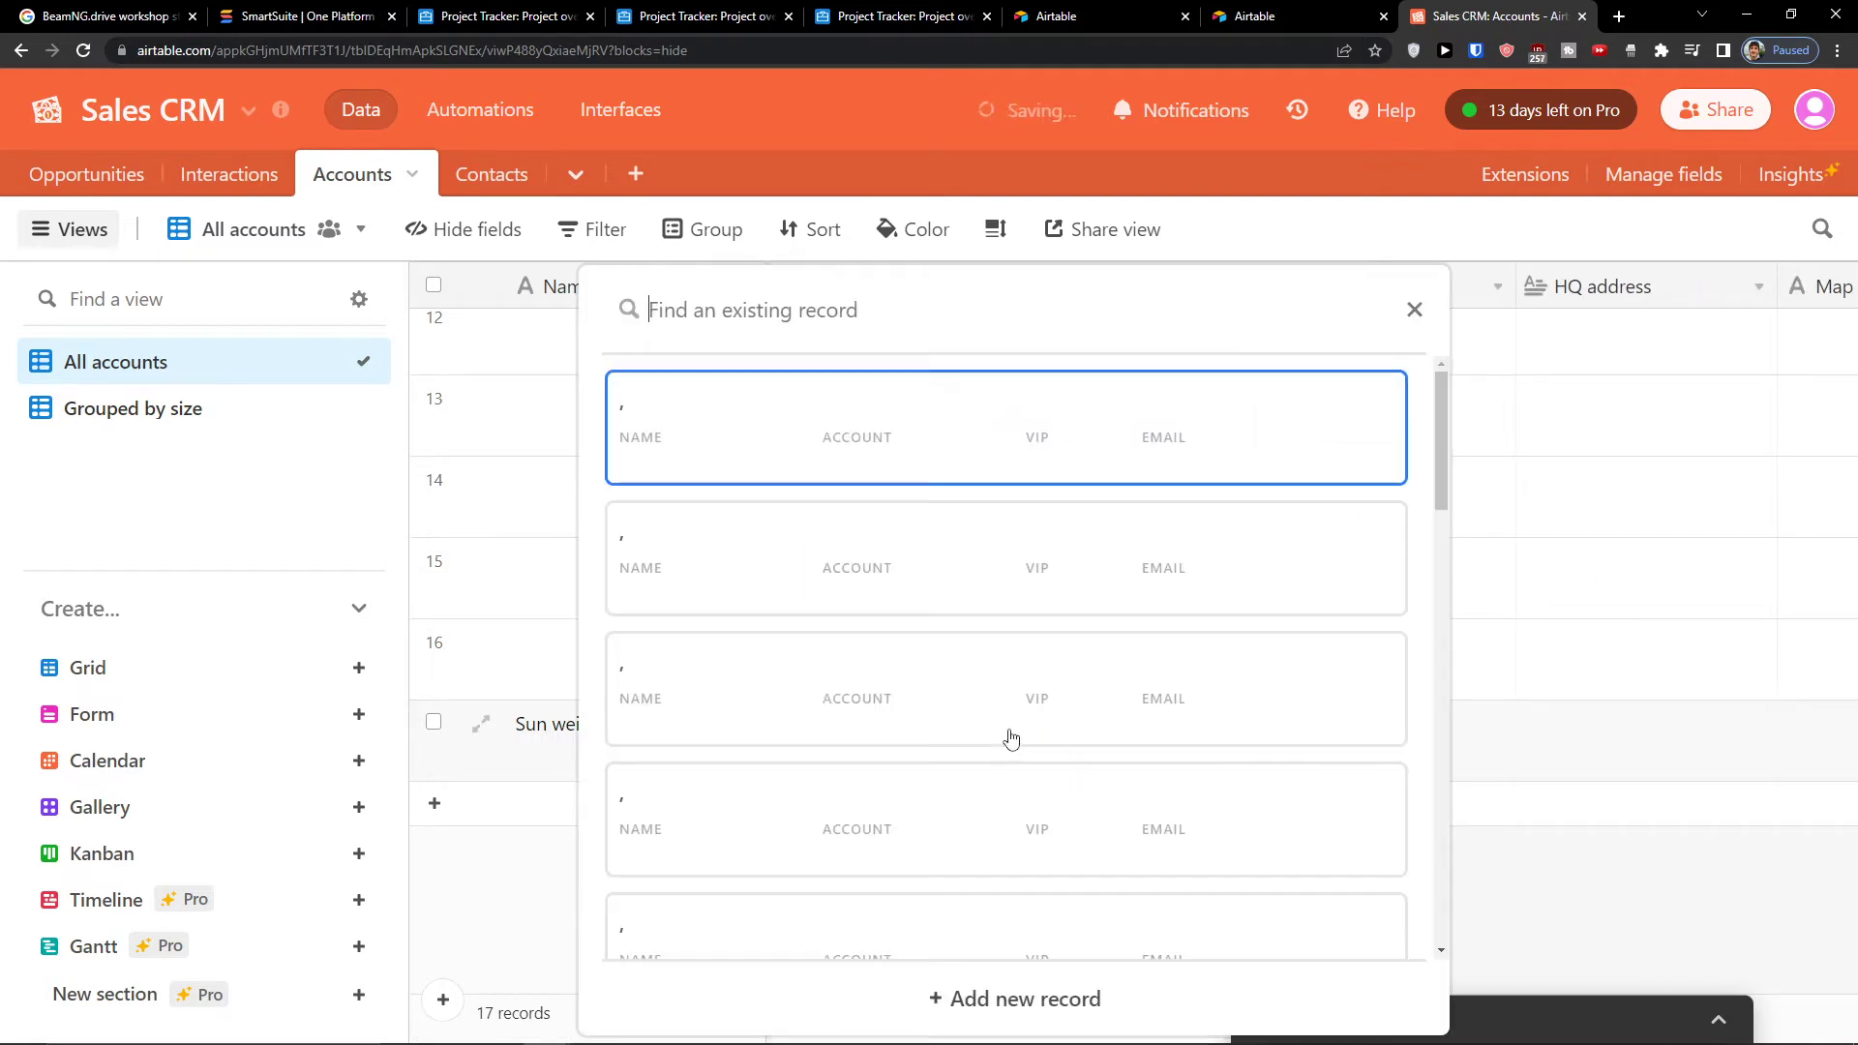
{"action": "left_click", "coordinate": [1415, 310]}
{"action": "left_click", "coordinate": [1358, 770]}
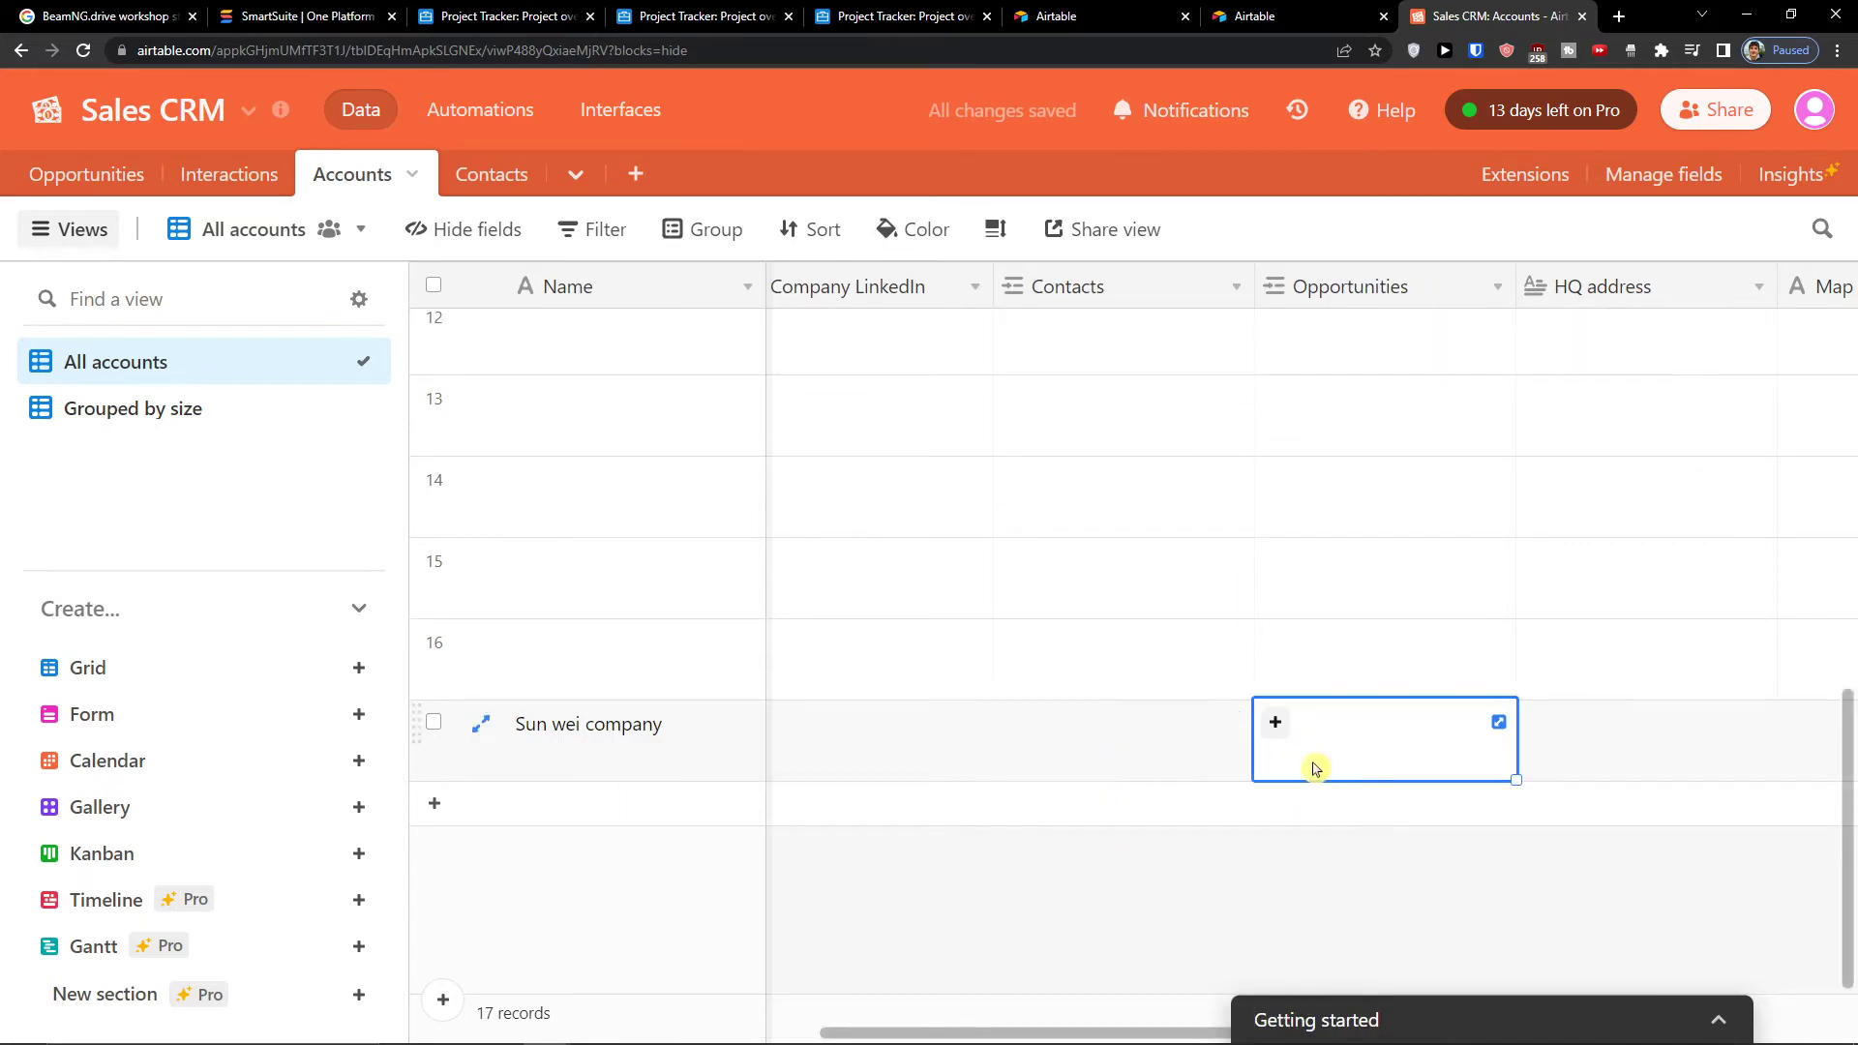
{"action": "scroll", "coordinate": [1130, 961], "scroll_direction": "right", "scroll_amount": 5}
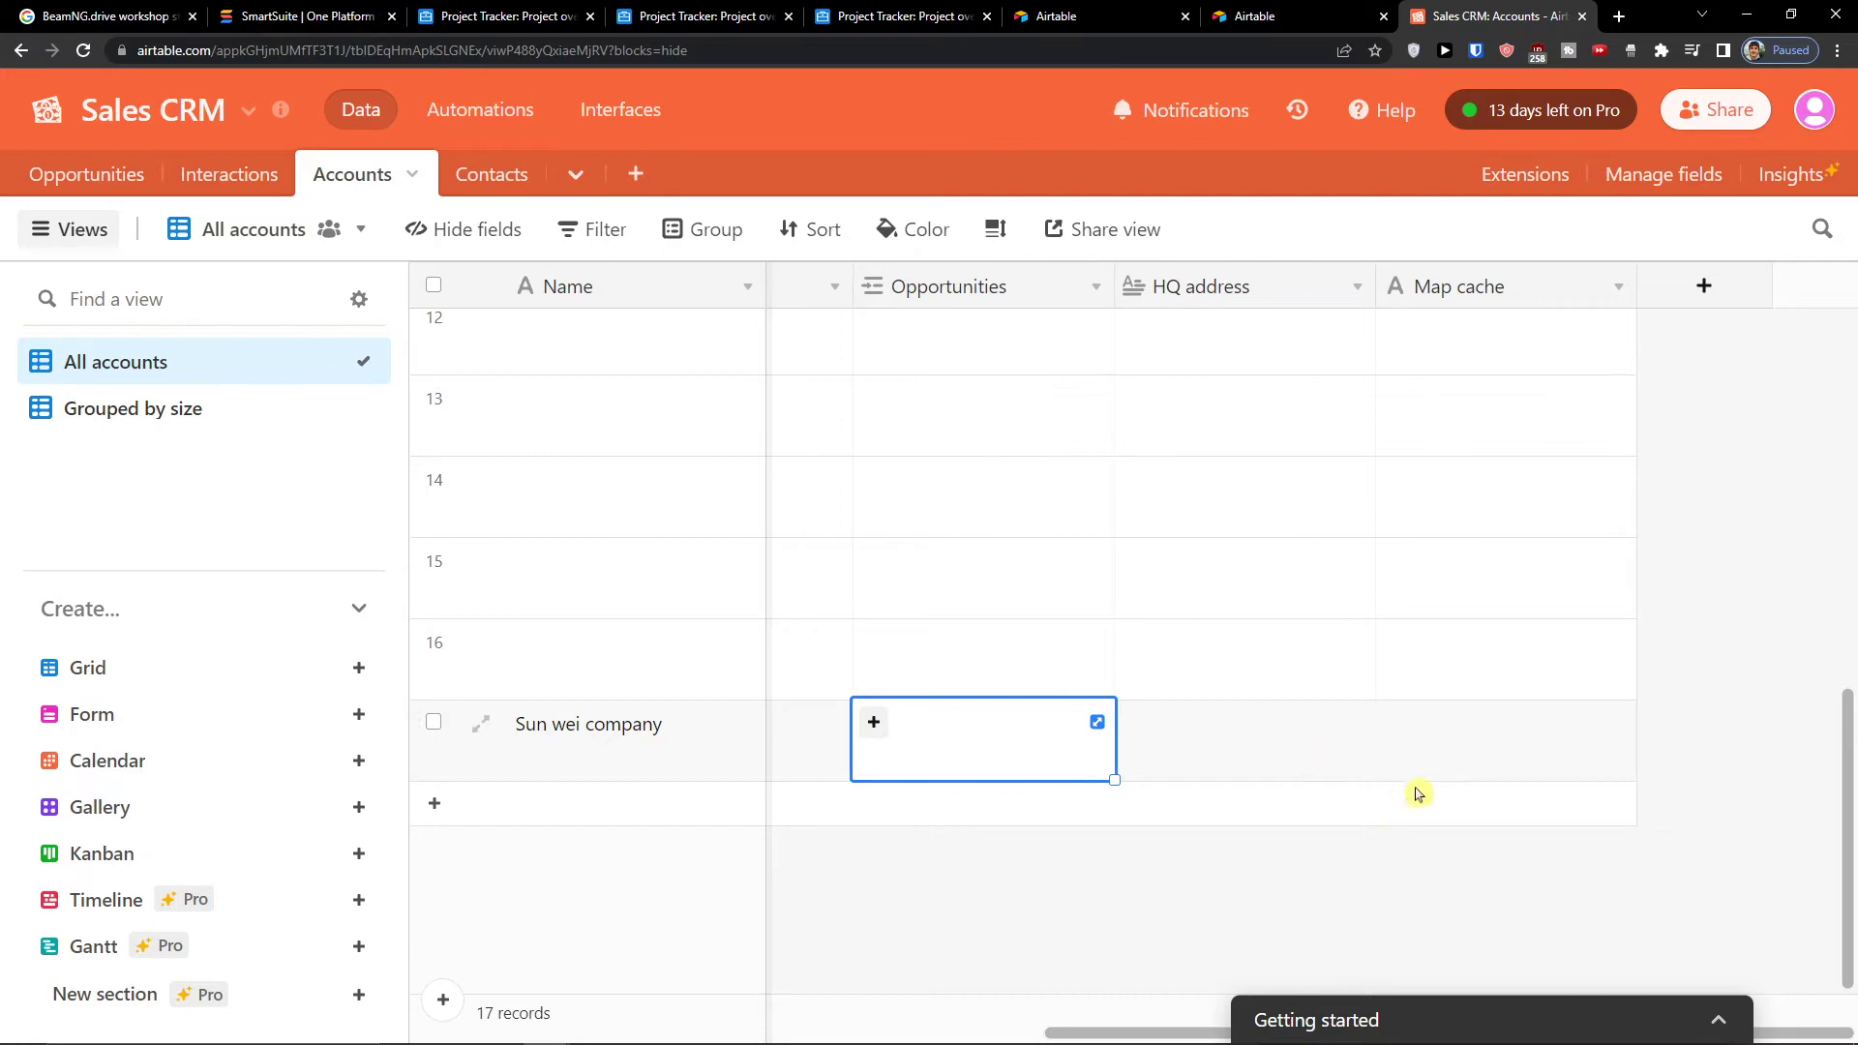
{"action": "left_click", "coordinate": [1305, 761]}
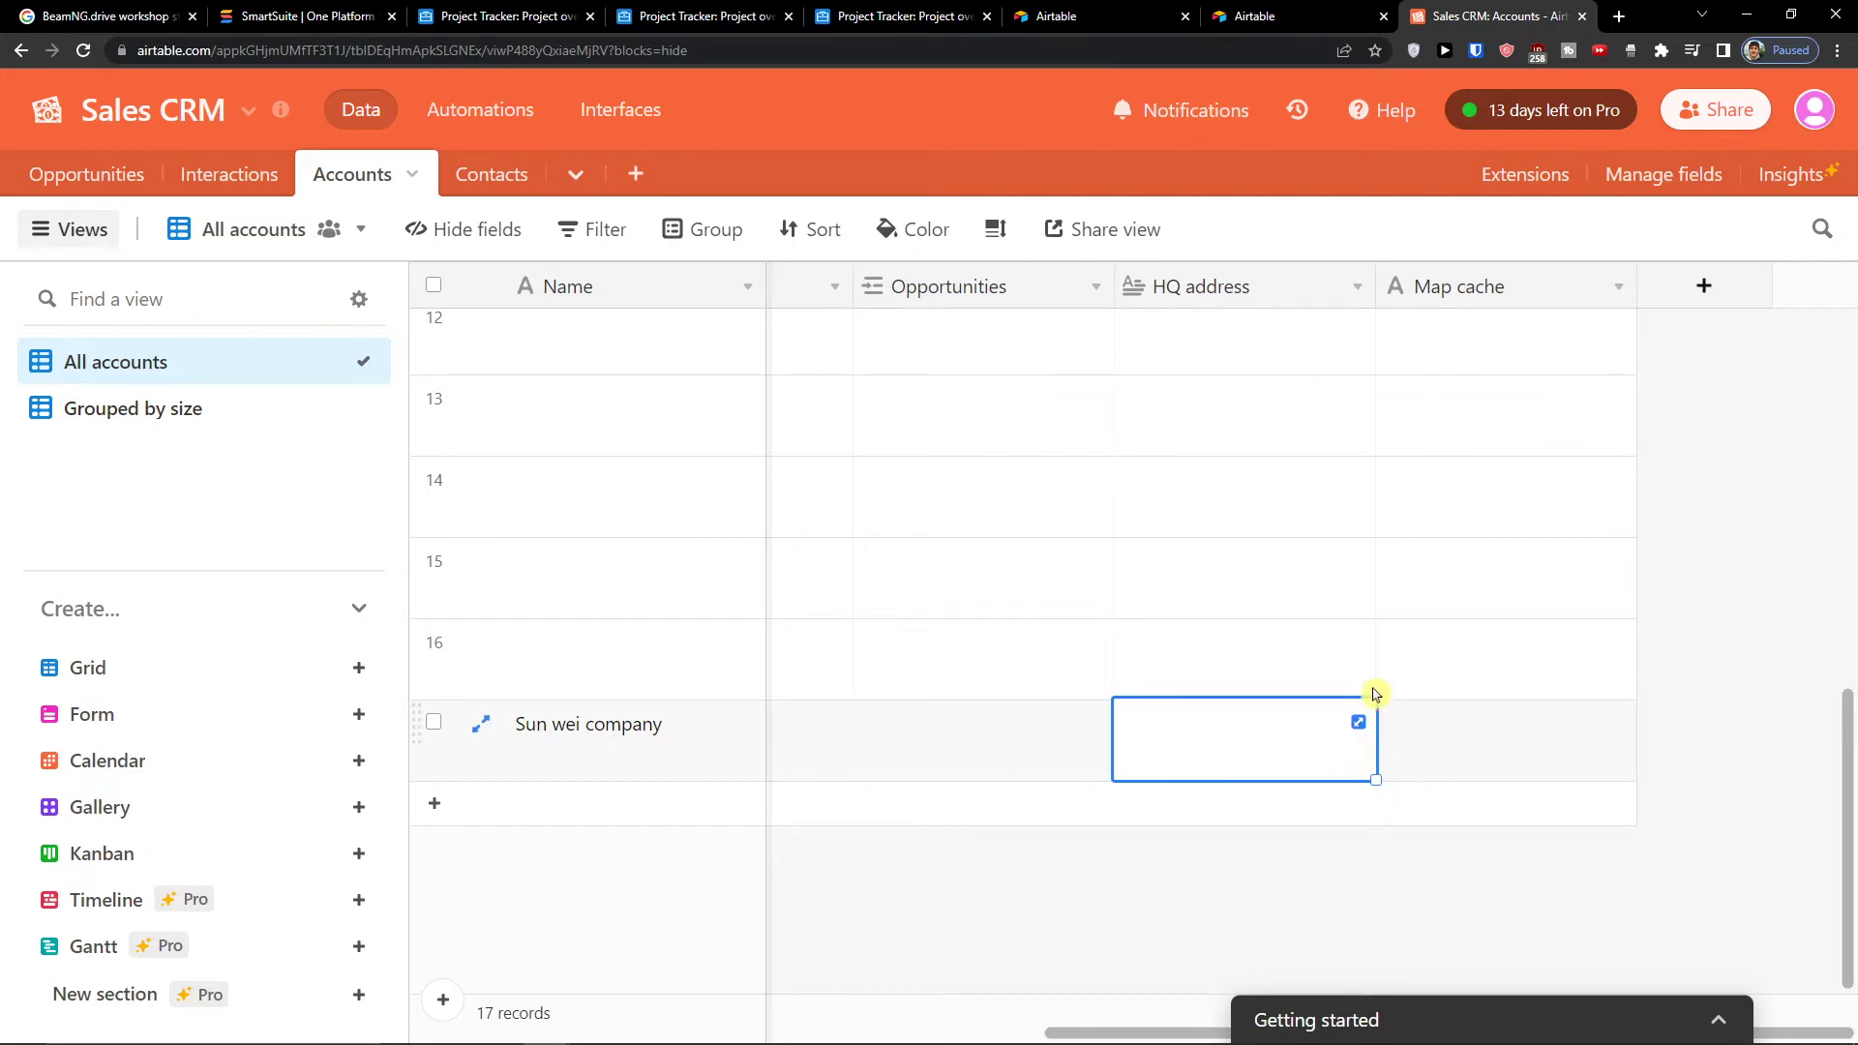
{"action": "left_click", "coordinate": [474, 184]}
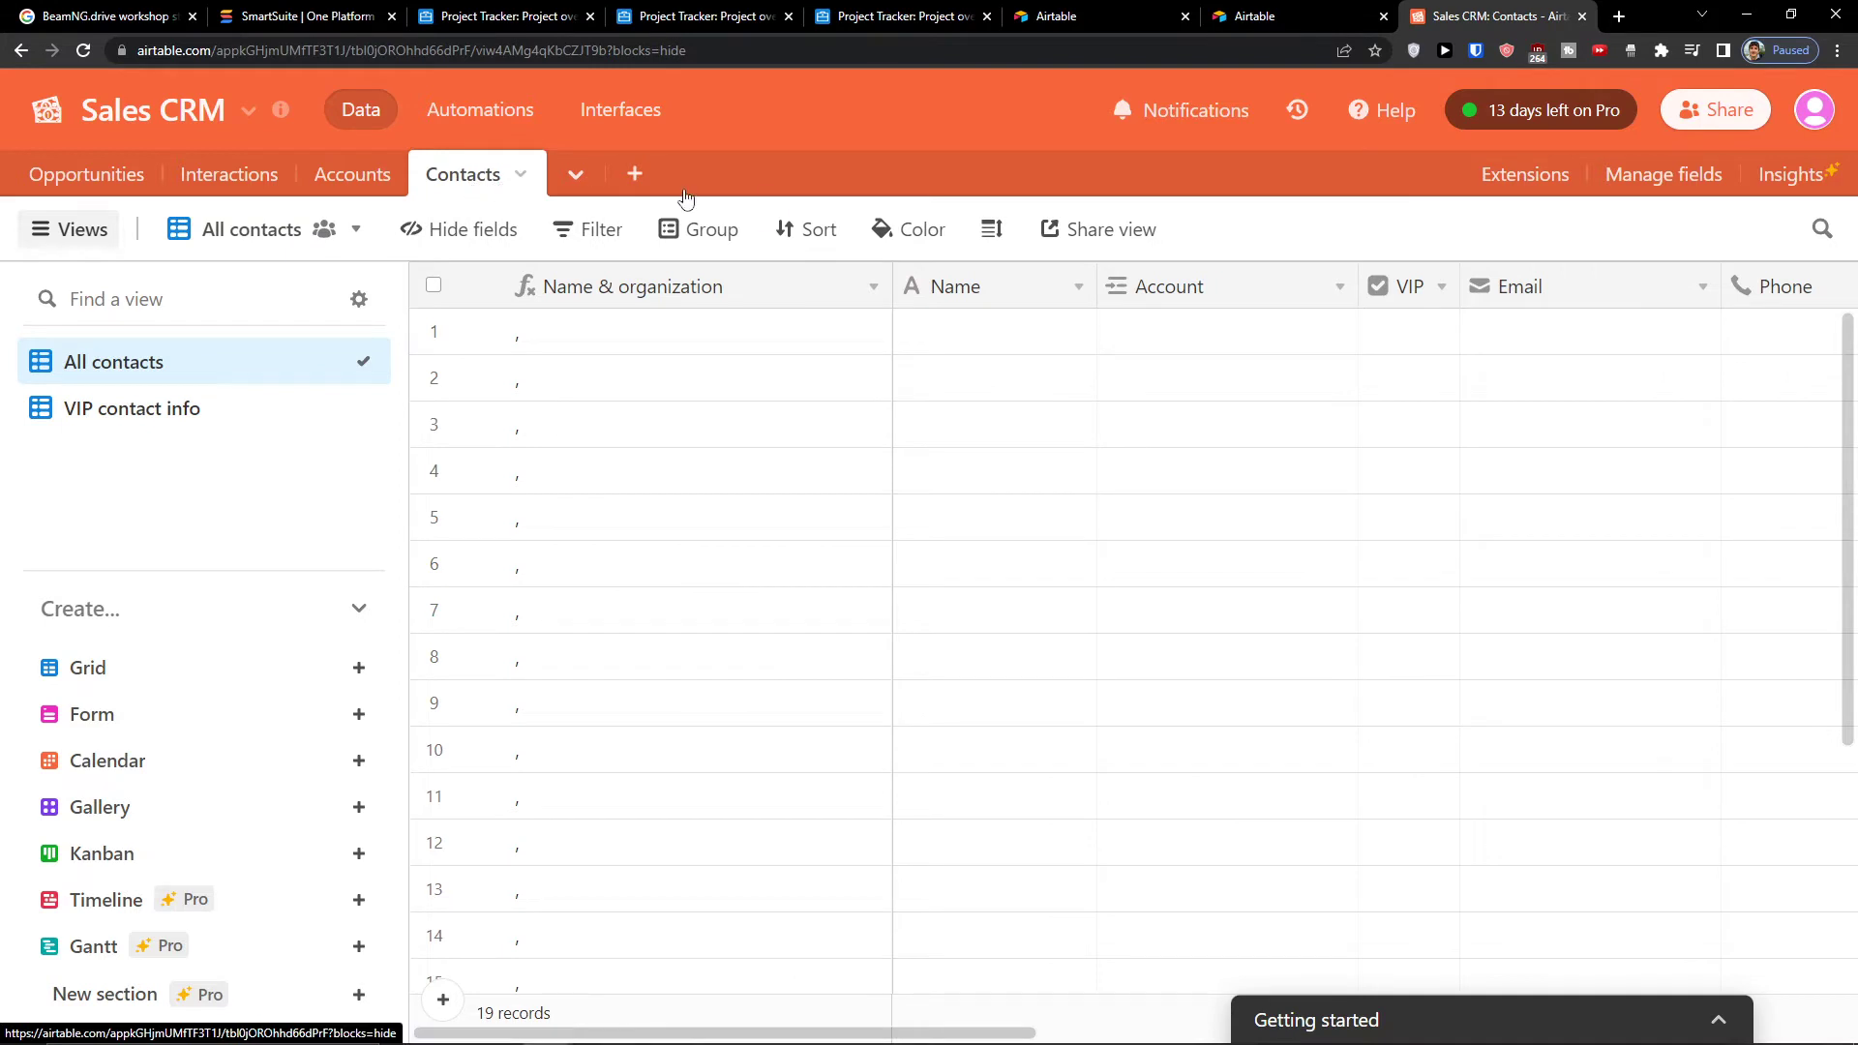
- Enter the first contact's name and link it to Sun wei company
{"action": "double_click", "coordinate": [971, 335]}
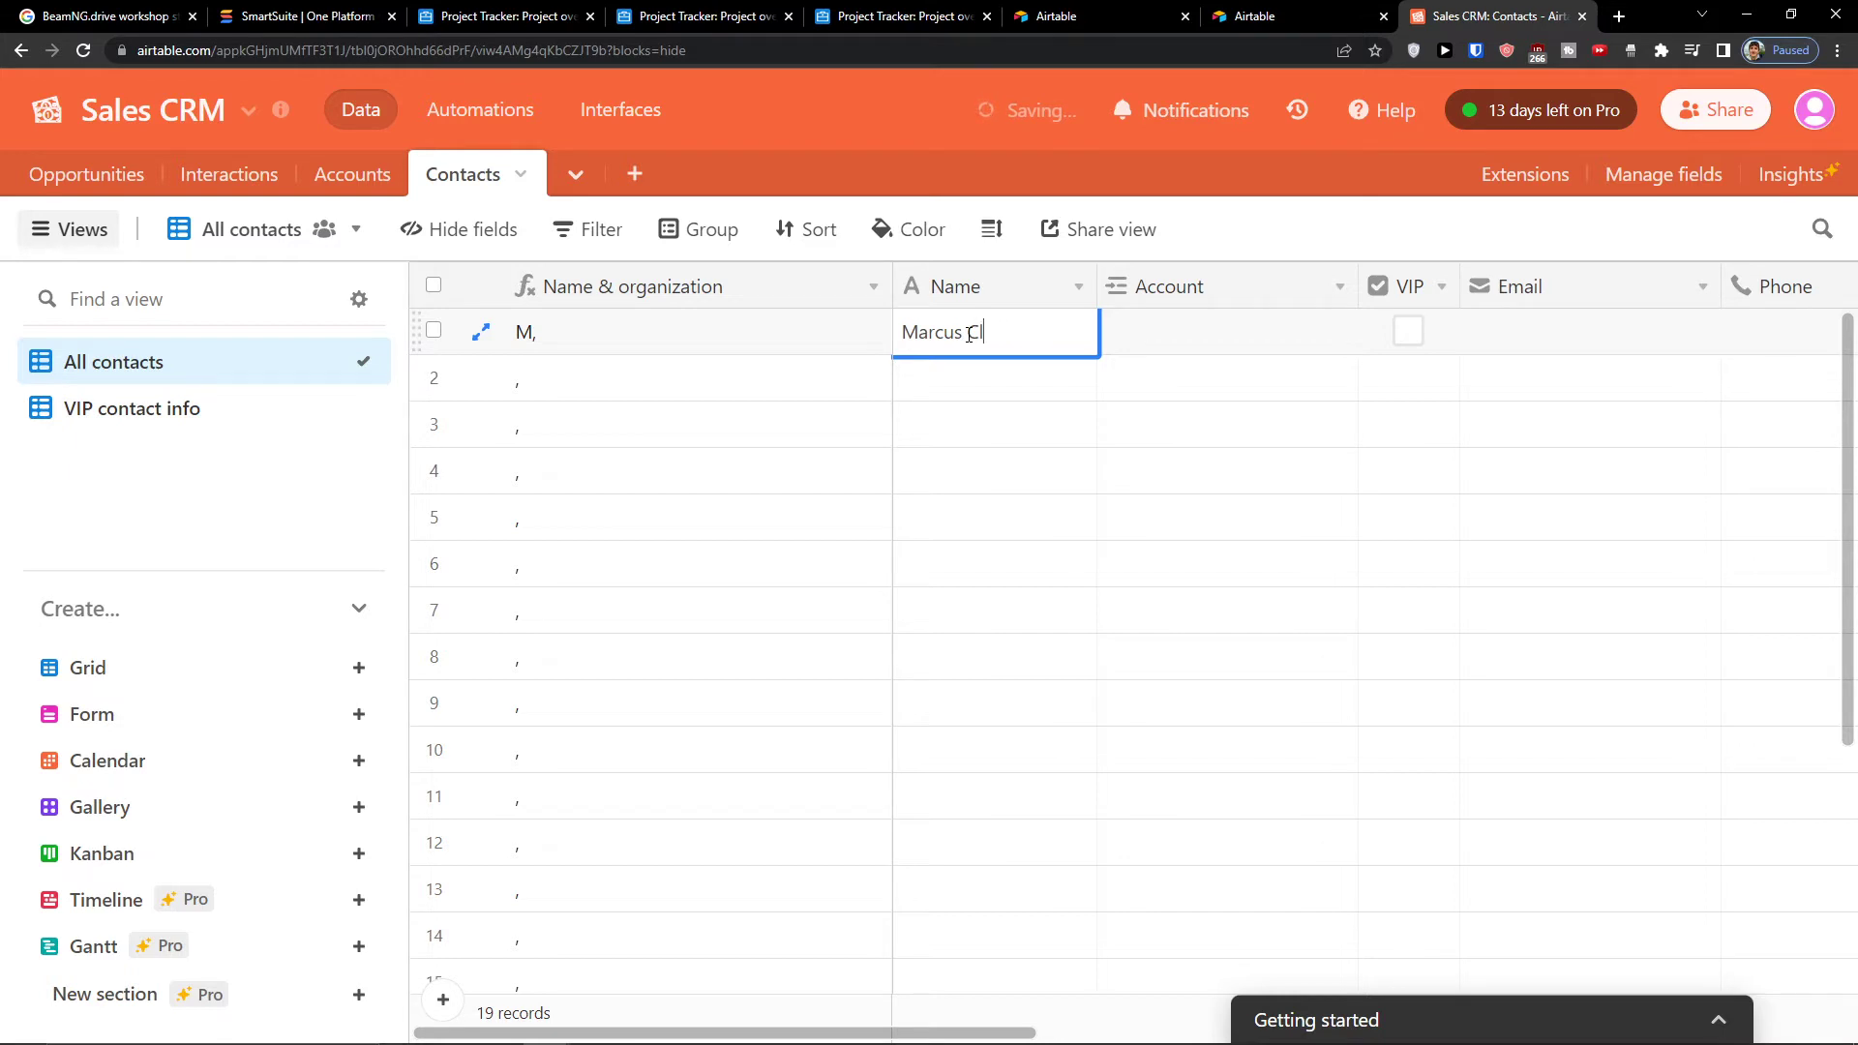
{"action": "key", "text": "Tab"}
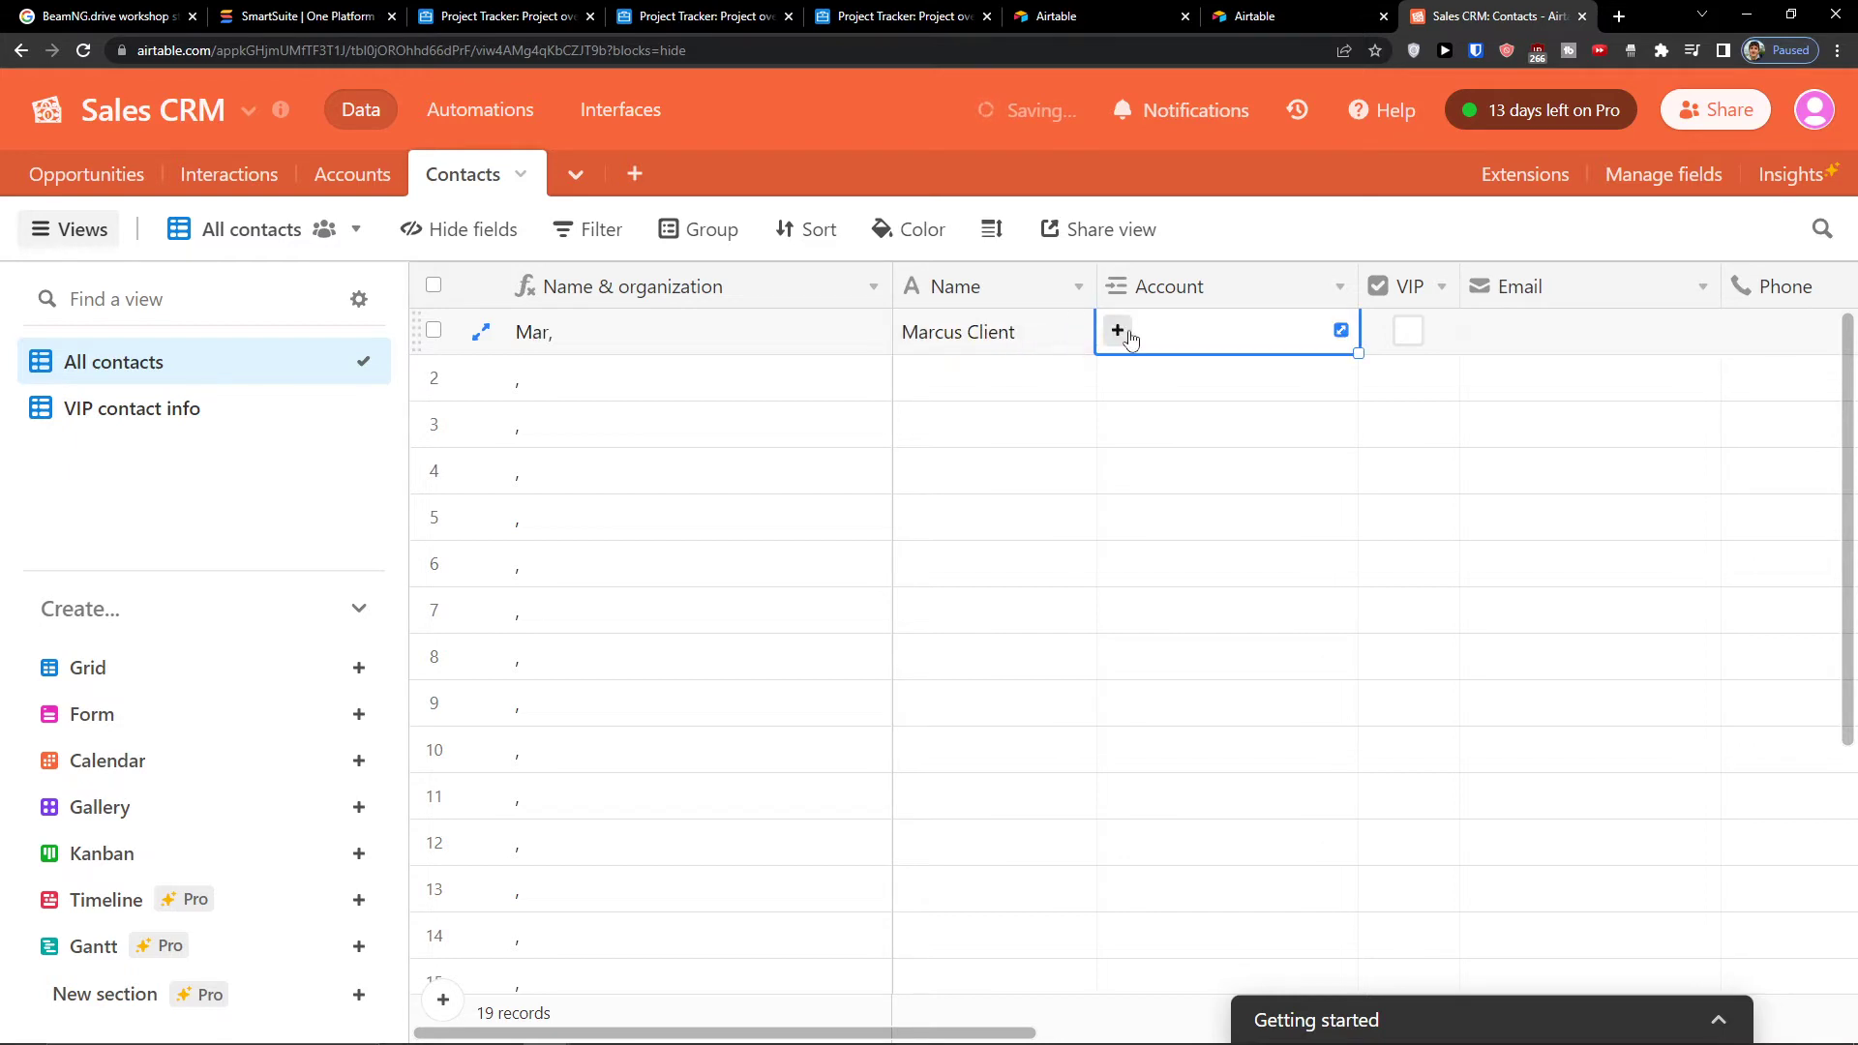
{"action": "left_click", "coordinate": [1118, 331]}
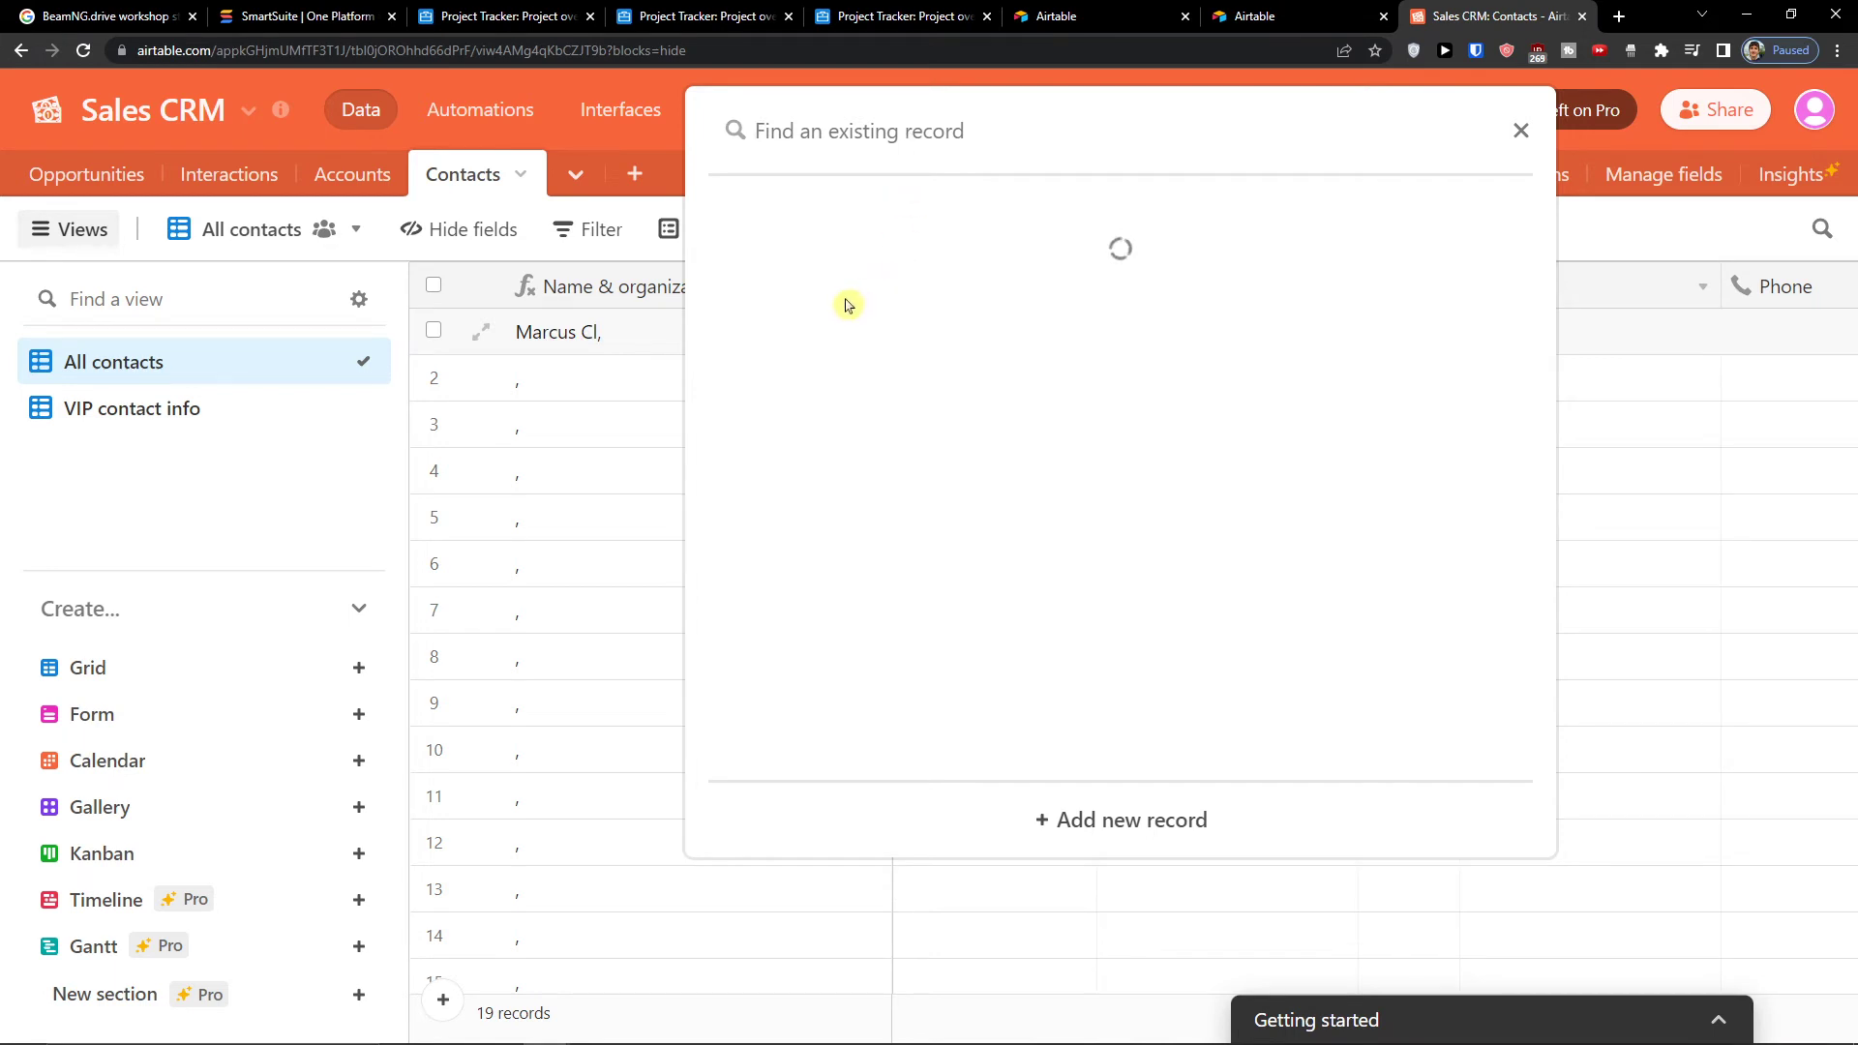
{"action": "scroll", "coordinate": [876, 263], "scroll_direction": "down", "scroll_amount": 15}
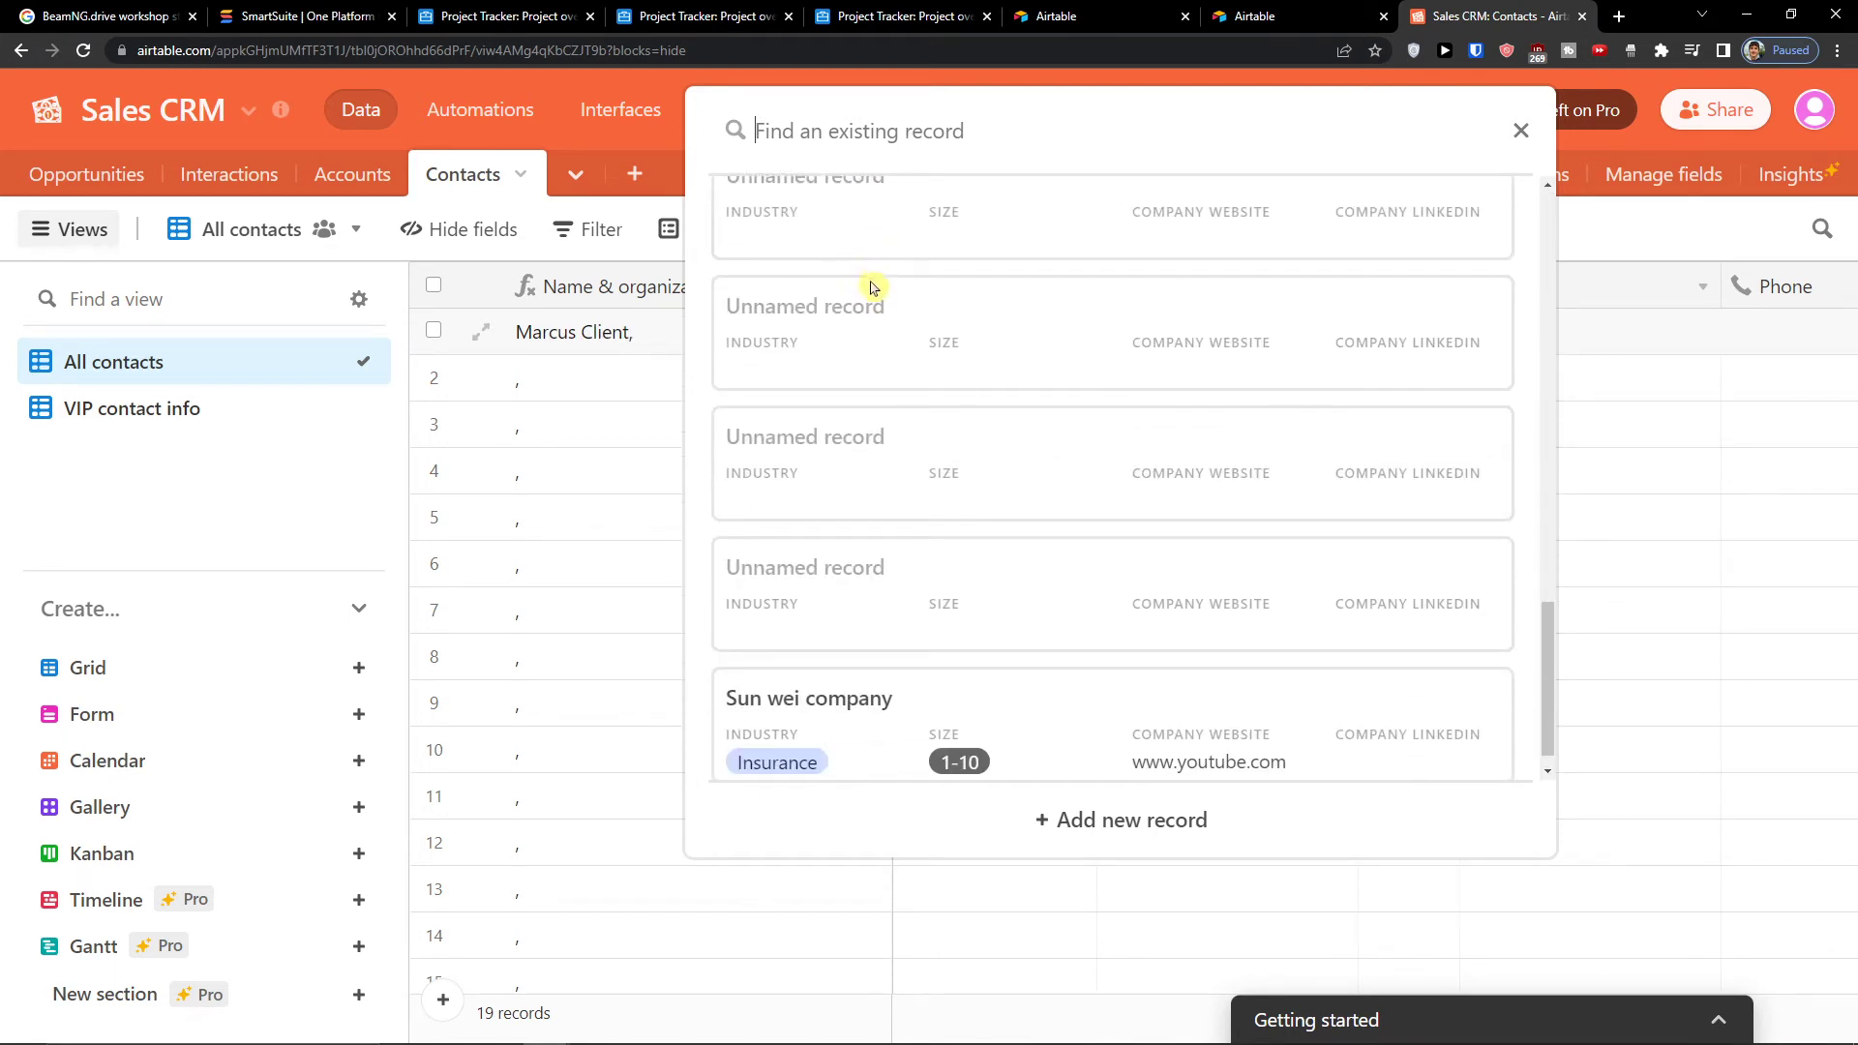
{"action": "left_click", "coordinate": [872, 698]}
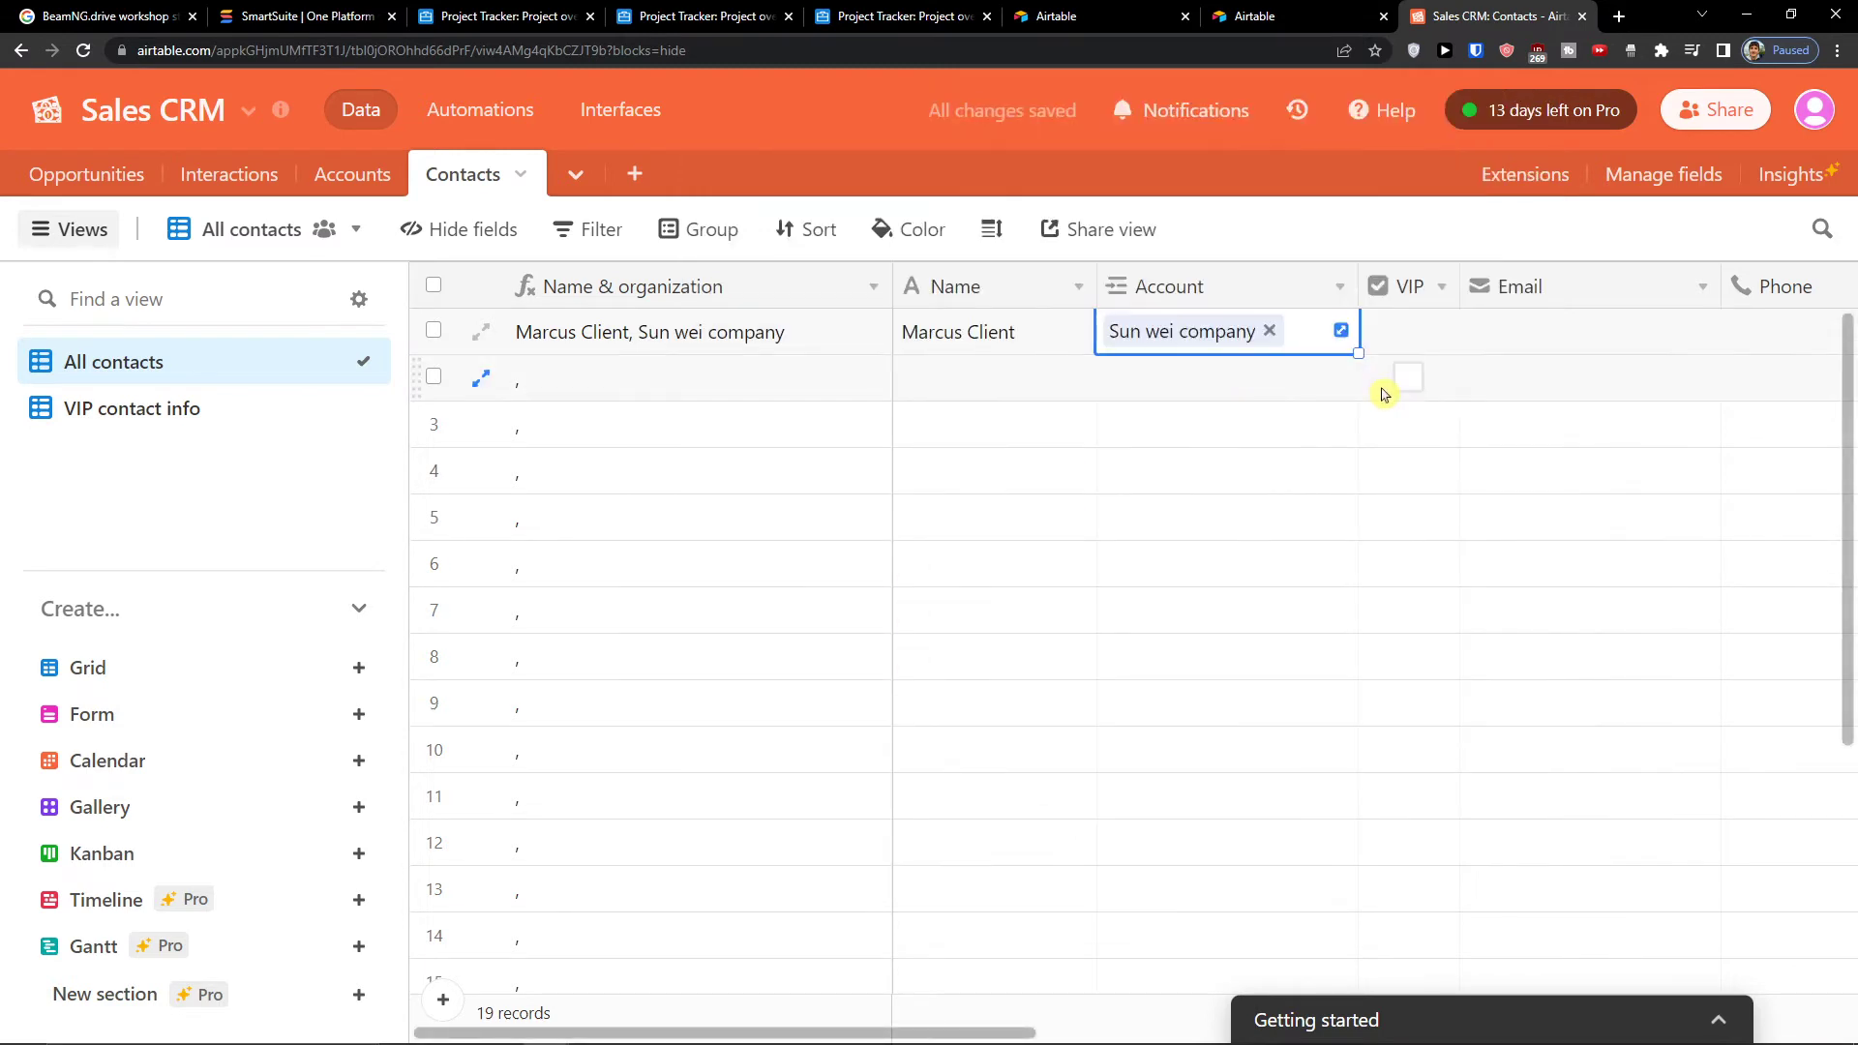
- Fill in the contact's e-mail address
{"action": "left_click", "coordinate": [1599, 341]}
{"action": "left_click", "coordinate": [1599, 335]}
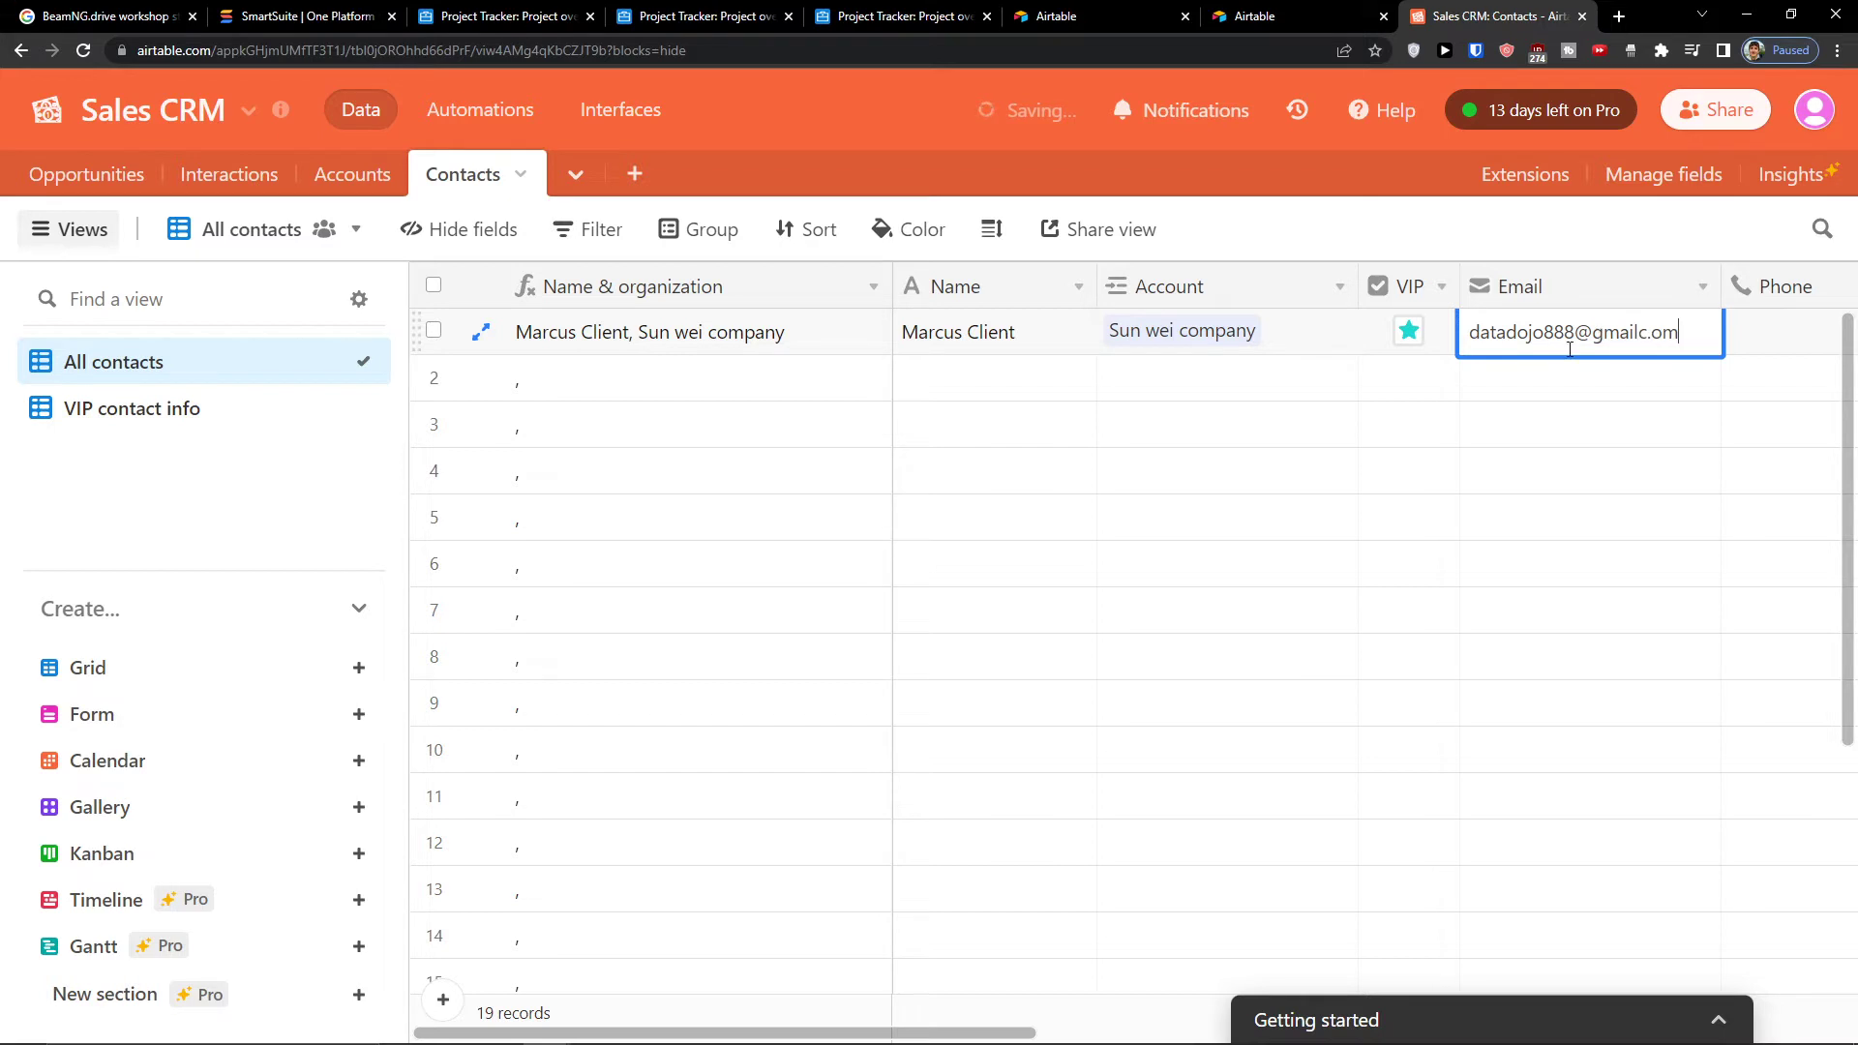
{"action": "left_click_drag", "start_coordinate": [868, 1033], "coordinate": [1148, 505]}
{"action": "left_click", "coordinate": [1196, 336]}
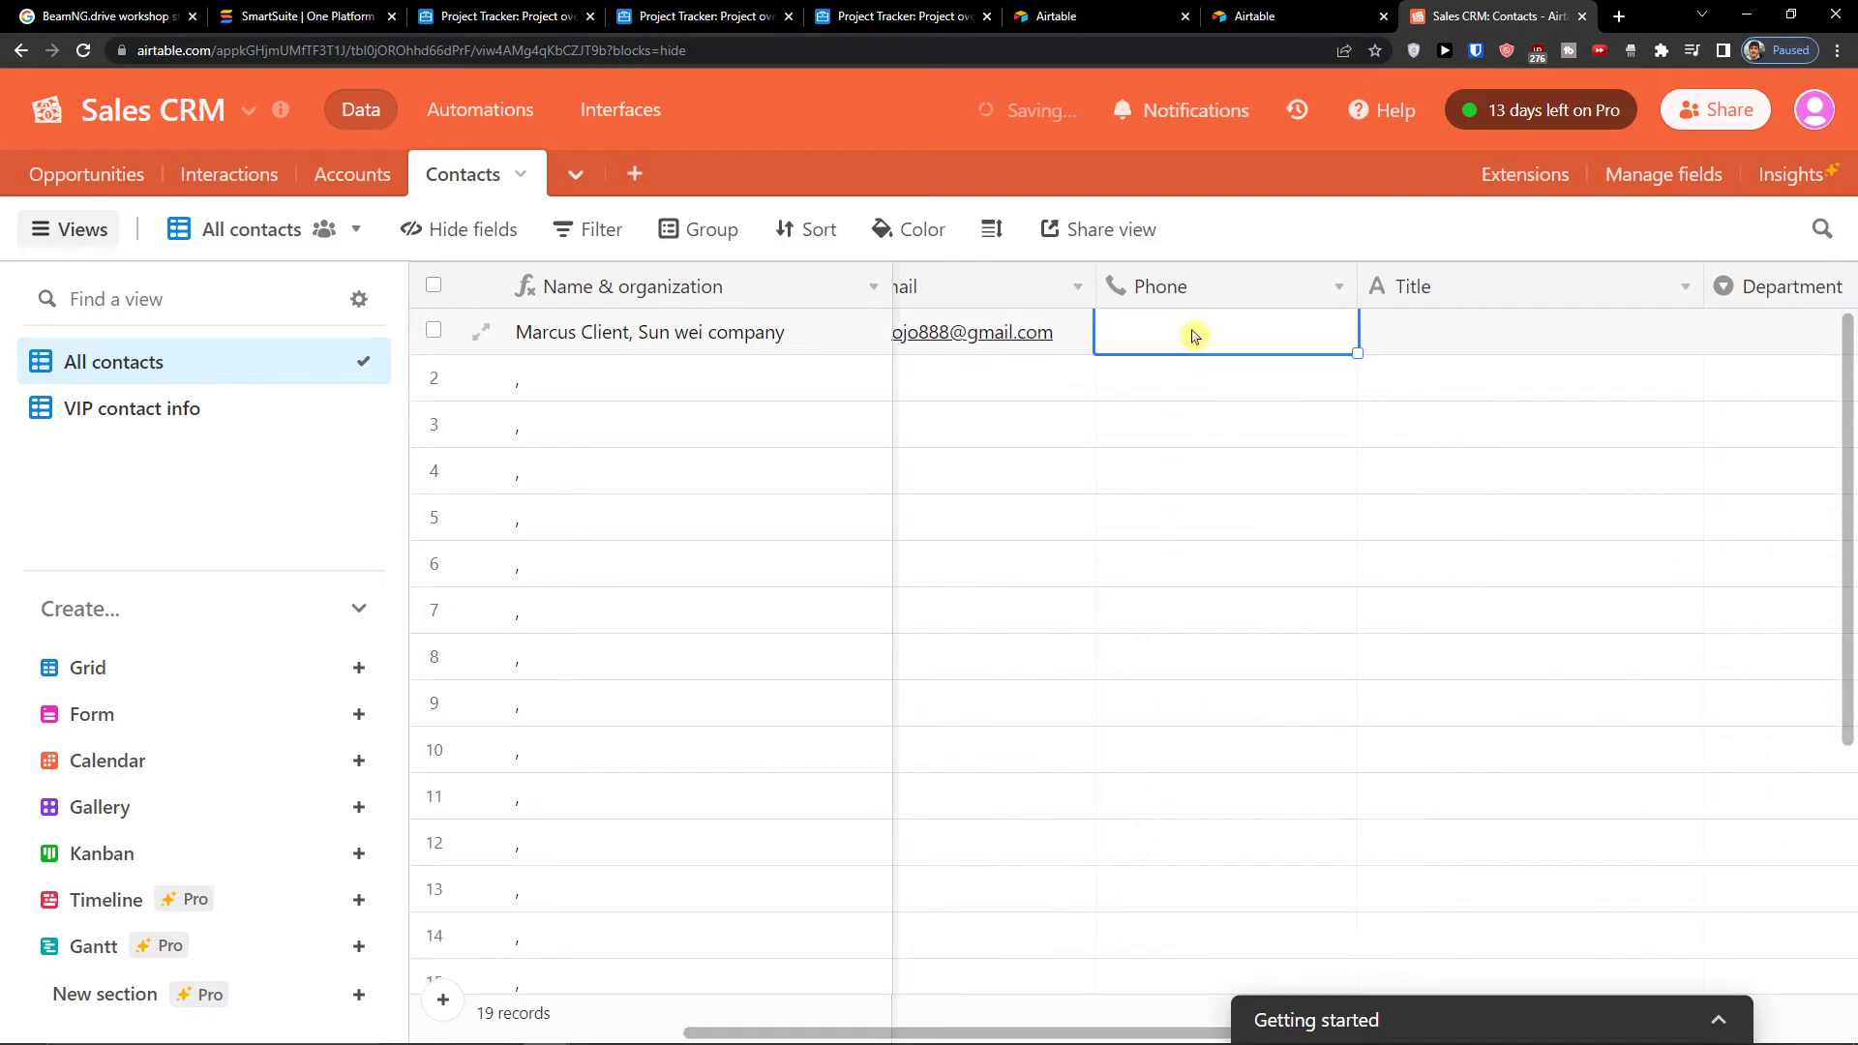
- Set the contact's Department to Marketing
{"action": "left_click", "coordinate": [1578, 340]}
{"action": "left_click", "coordinate": [1578, 344]}
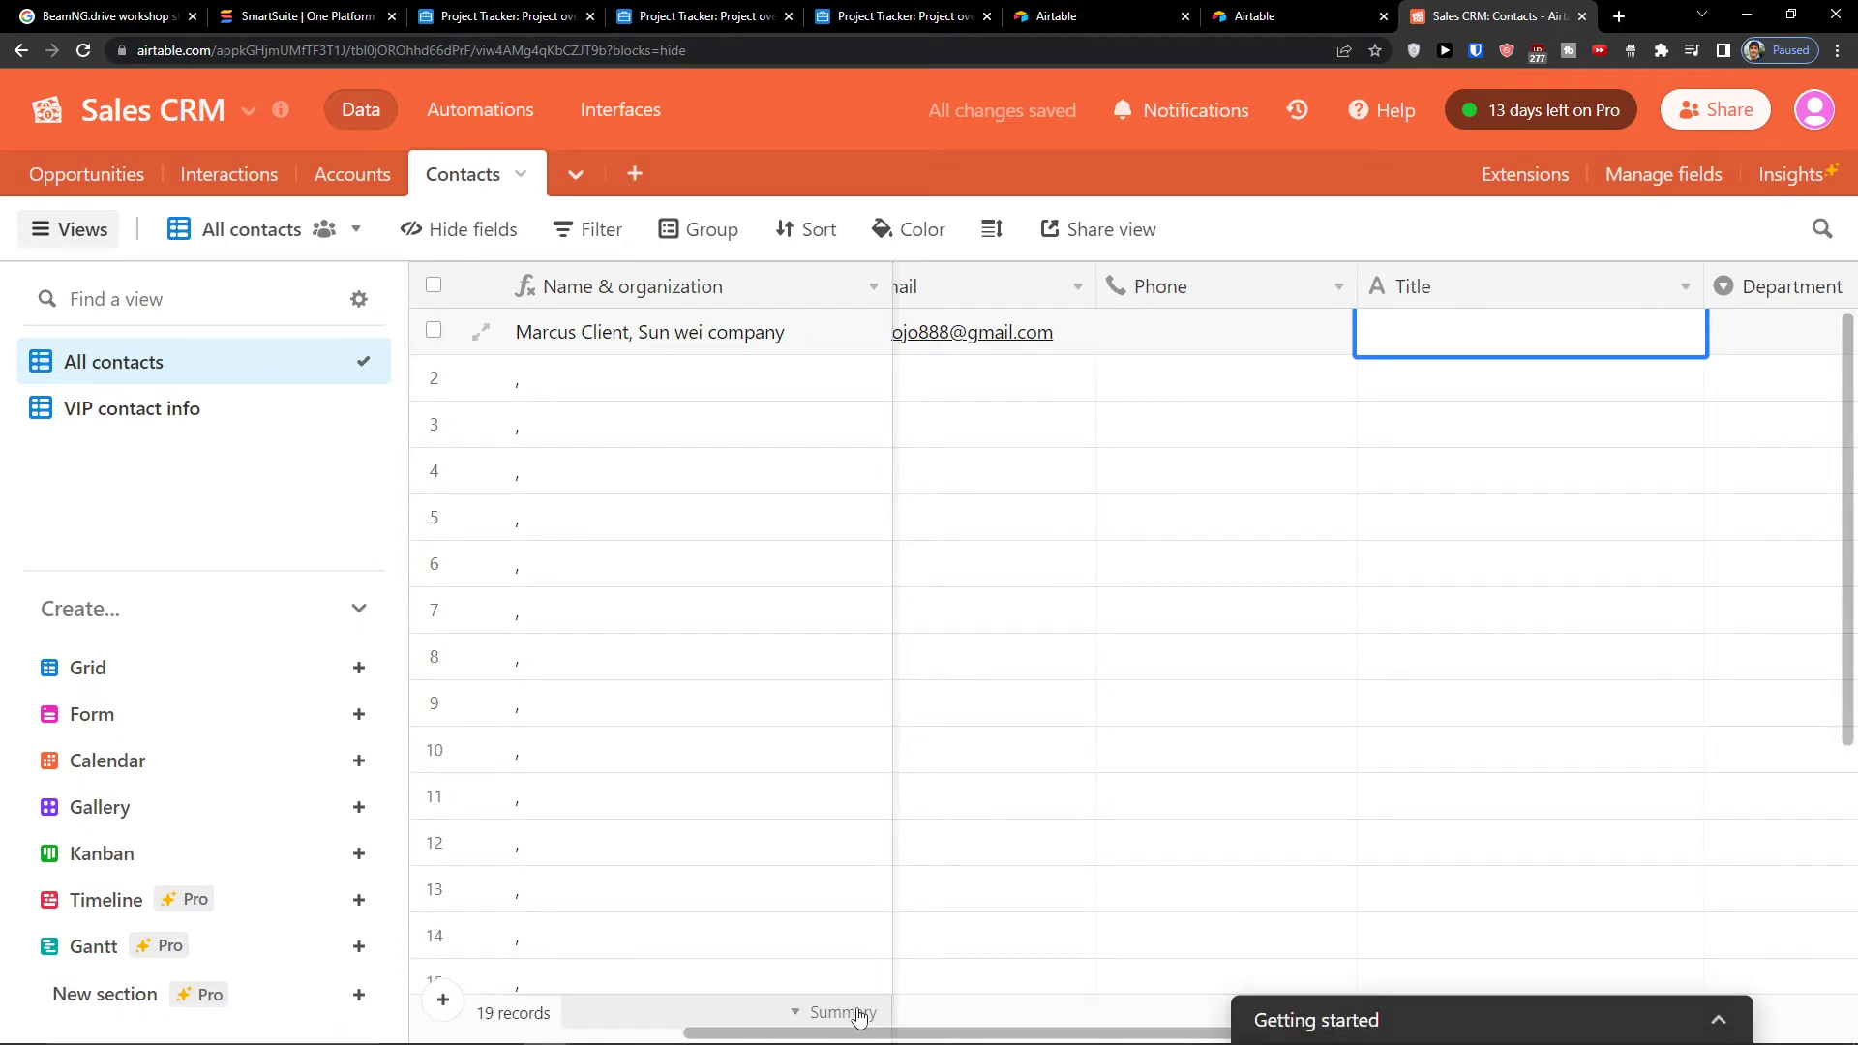
{"action": "scroll", "coordinate": [968, 1009], "scroll_direction": "right", "scroll_amount": 6}
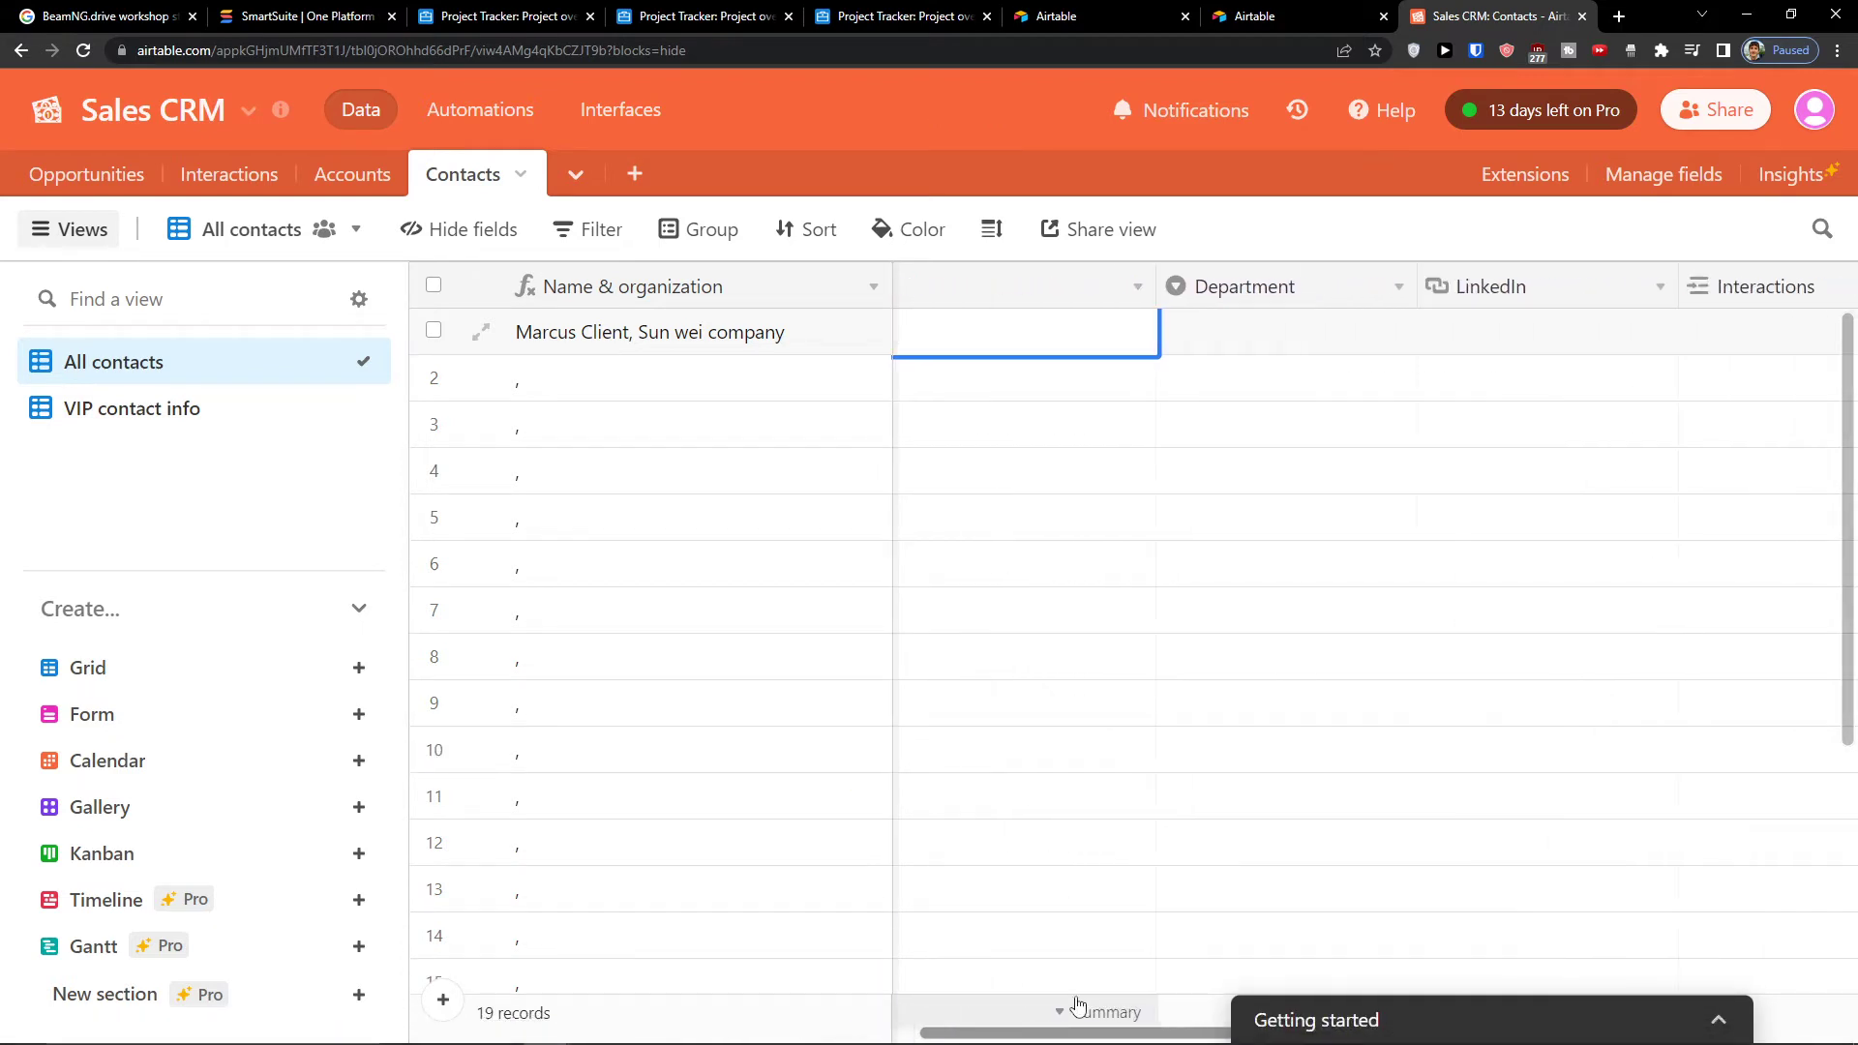
{"action": "double_click", "coordinate": [1280, 352]}
{"action": "left_click", "coordinate": [1261, 481]}
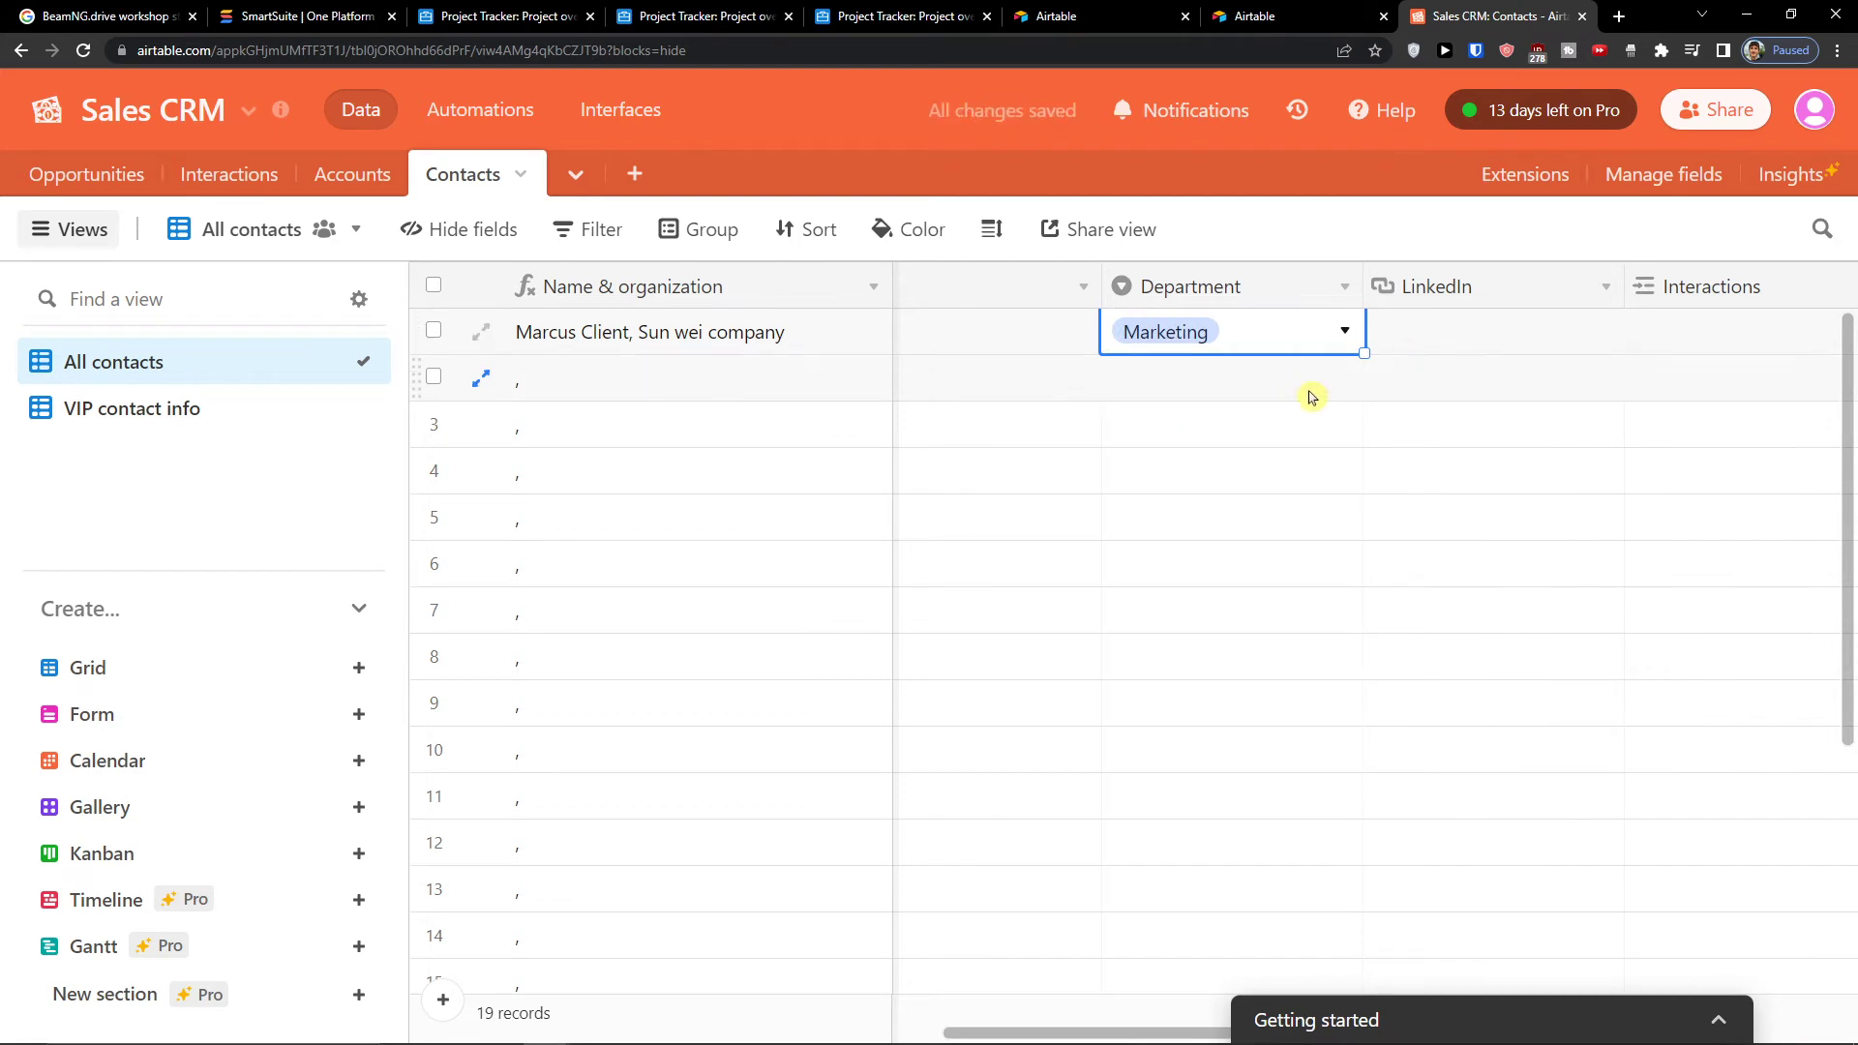
{"action": "left_click", "coordinate": [1725, 341]}
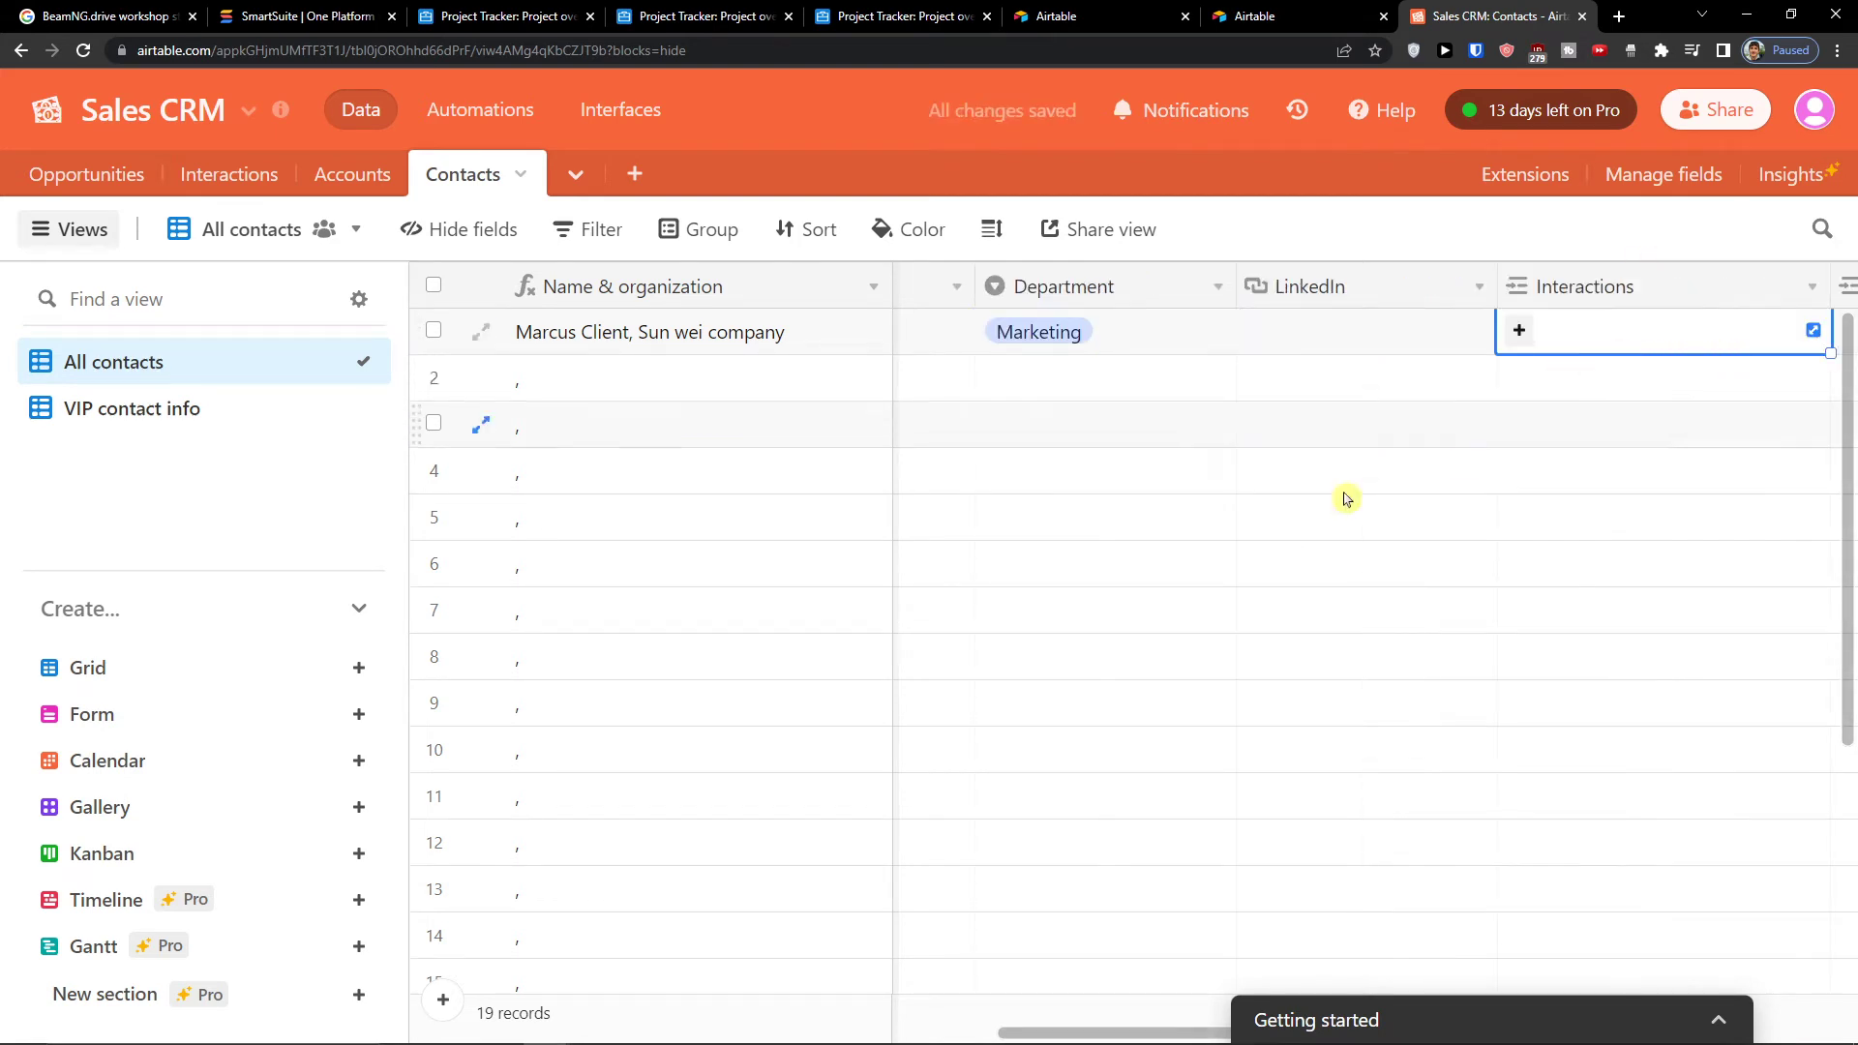
{"action": "scroll", "coordinate": [1084, 1014], "scroll_direction": "right", "scroll_amount": 2}
{"action": "scroll", "coordinate": [1084, 1013], "scroll_direction": "right", "scroll_amount": 5}
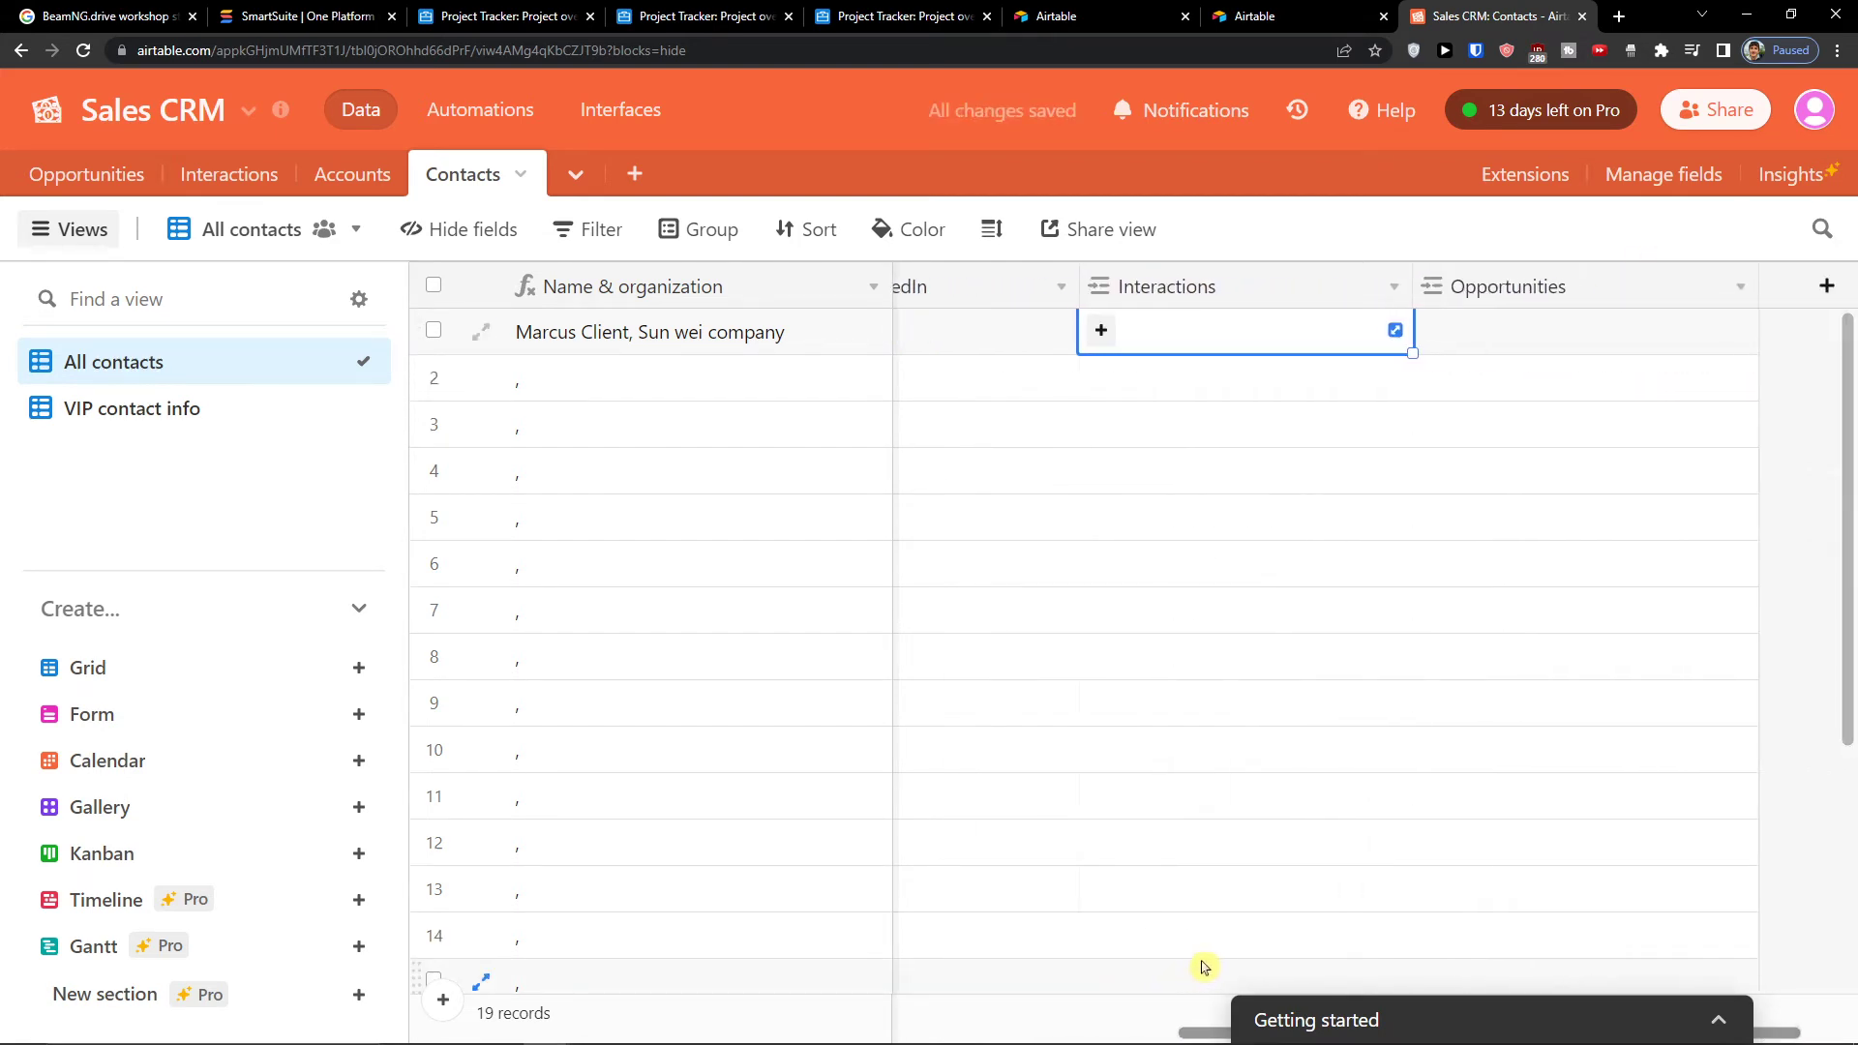
{"action": "left_click", "coordinate": [1381, 350]}
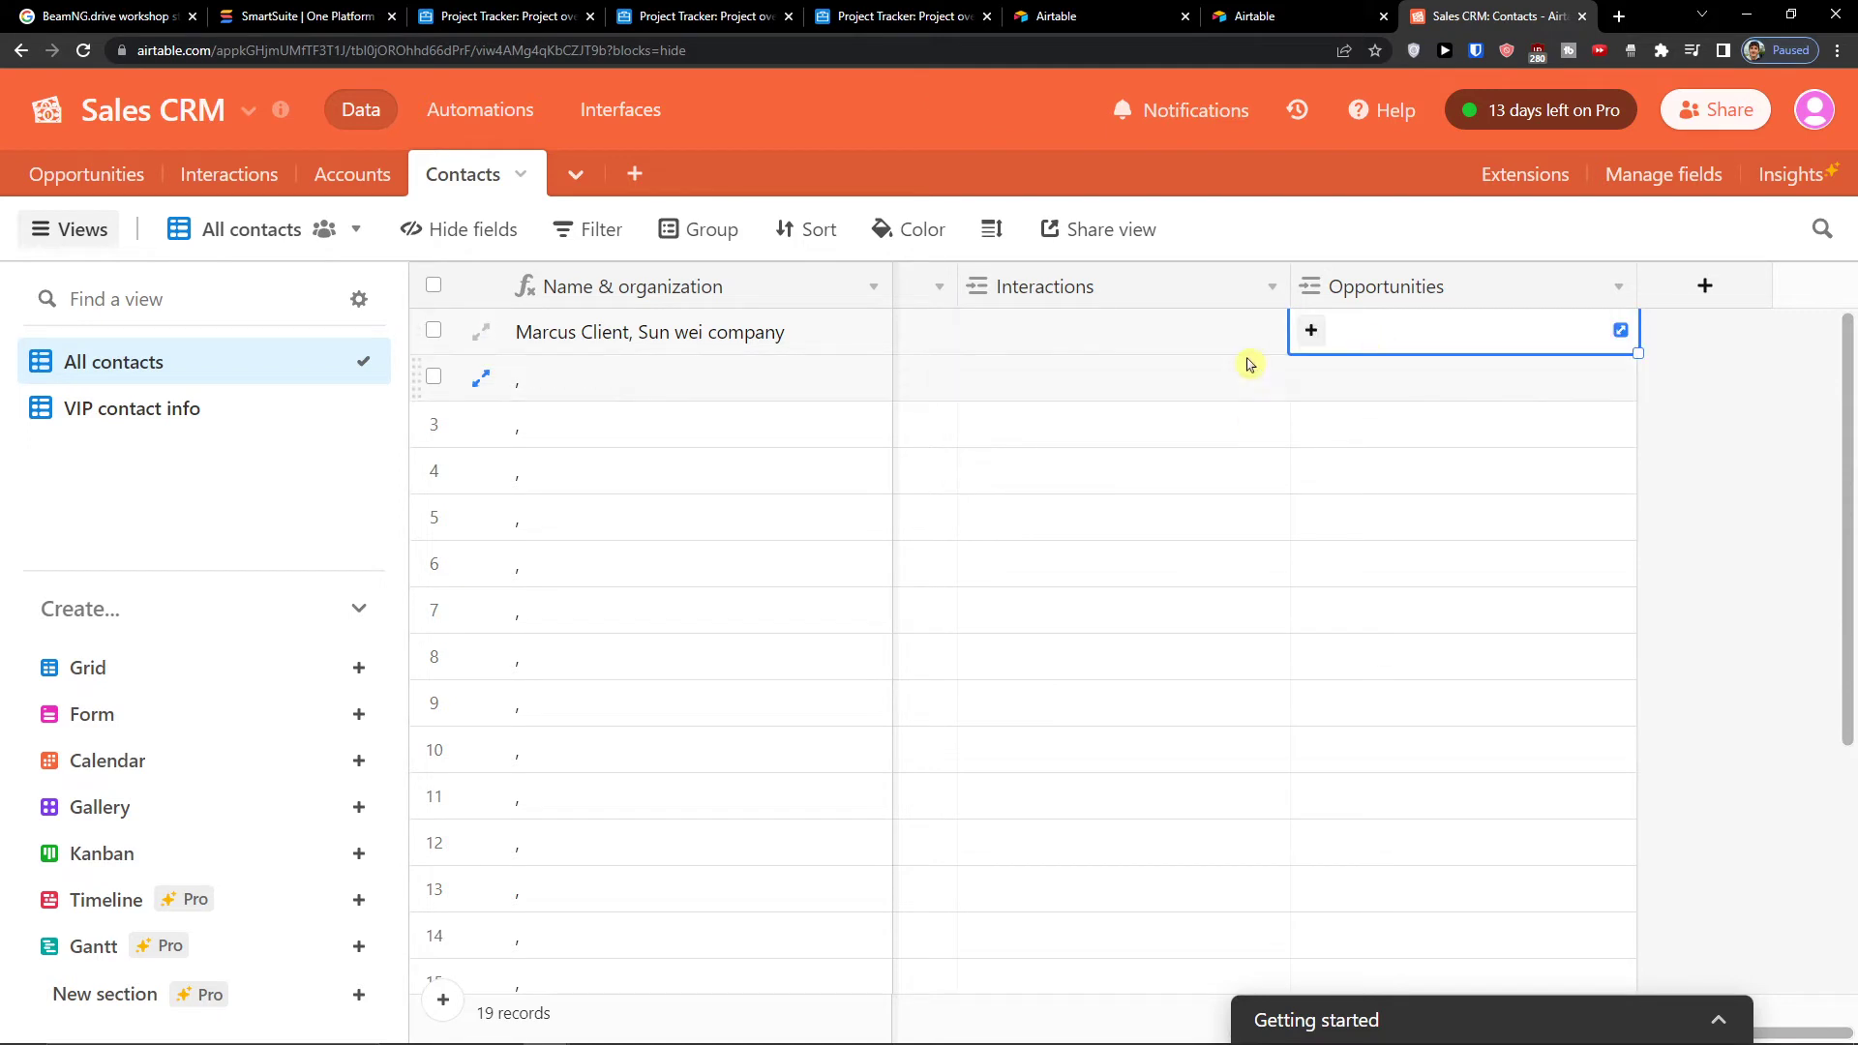
- In Accounts, expand the contact linked to Sun wei company and close it again
{"action": "left_click", "coordinate": [348, 176]}
{"action": "left_click_drag", "start_coordinate": [1092, 1034], "coordinate": [842, 1034]}
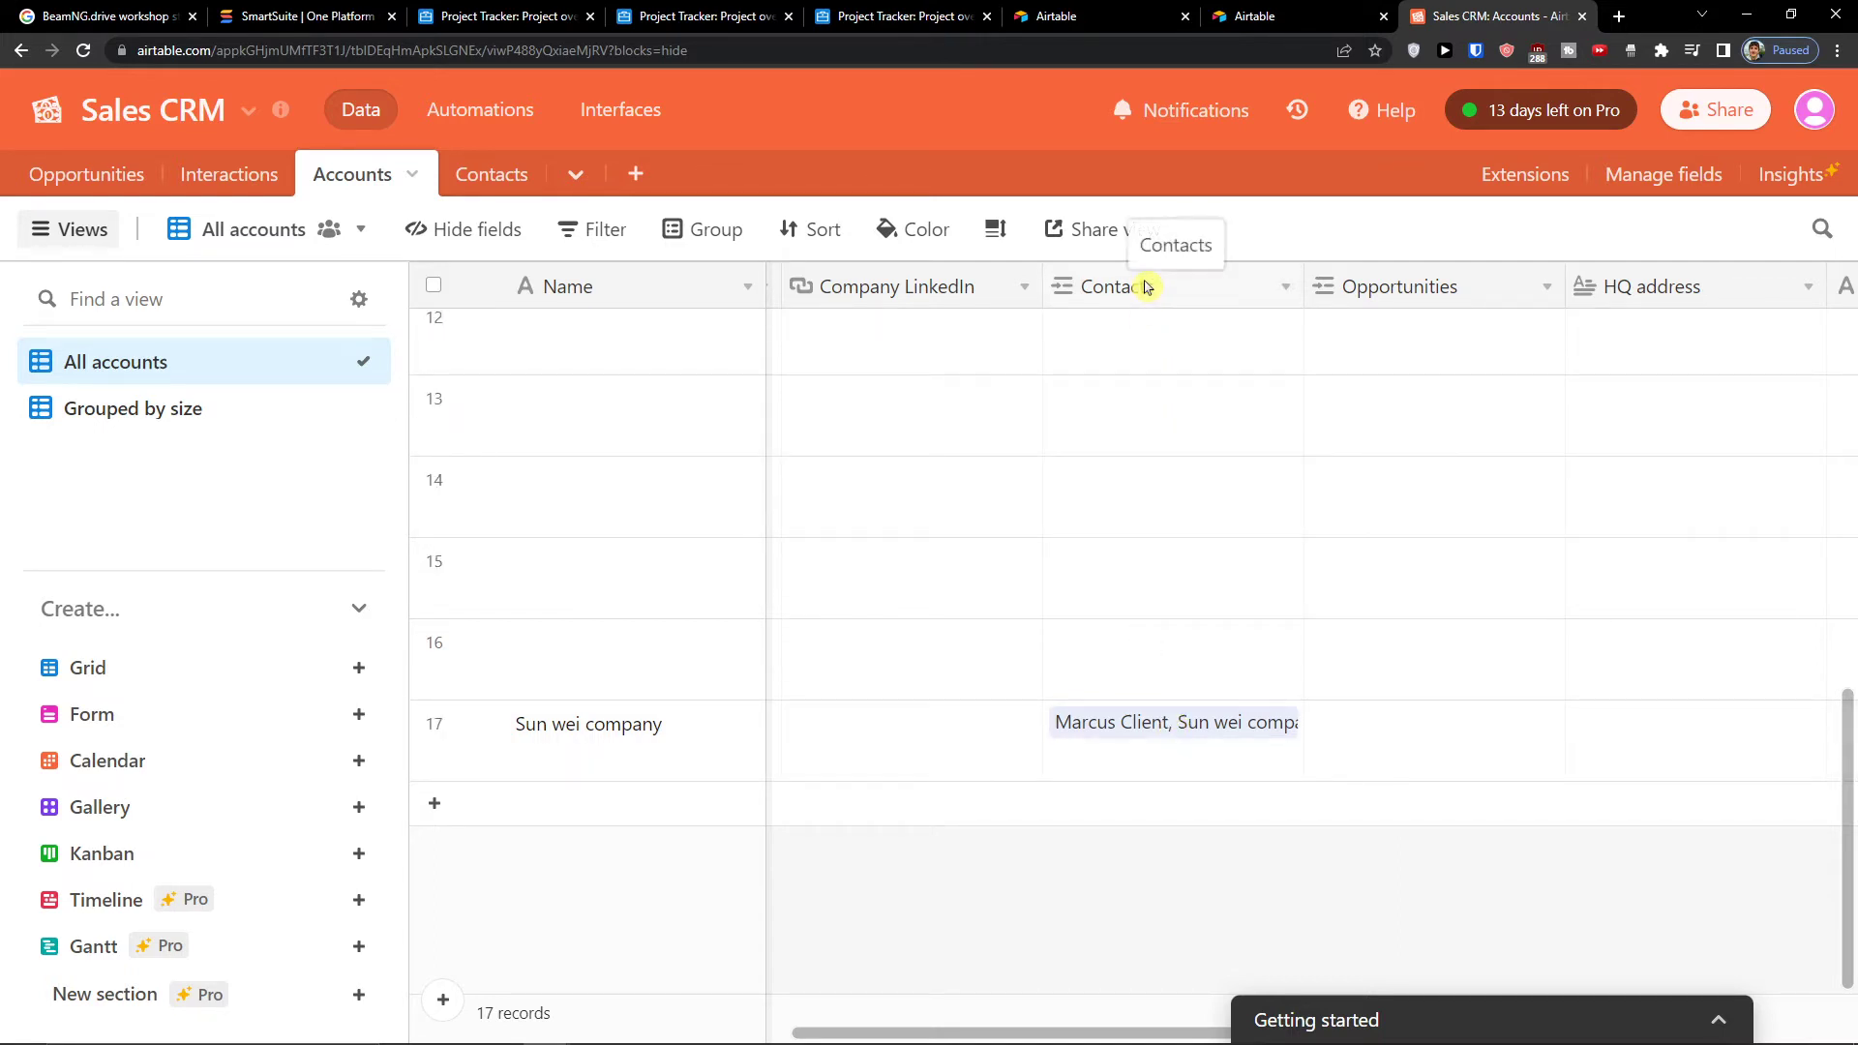
{"action": "left_click", "coordinate": [1145, 286]}
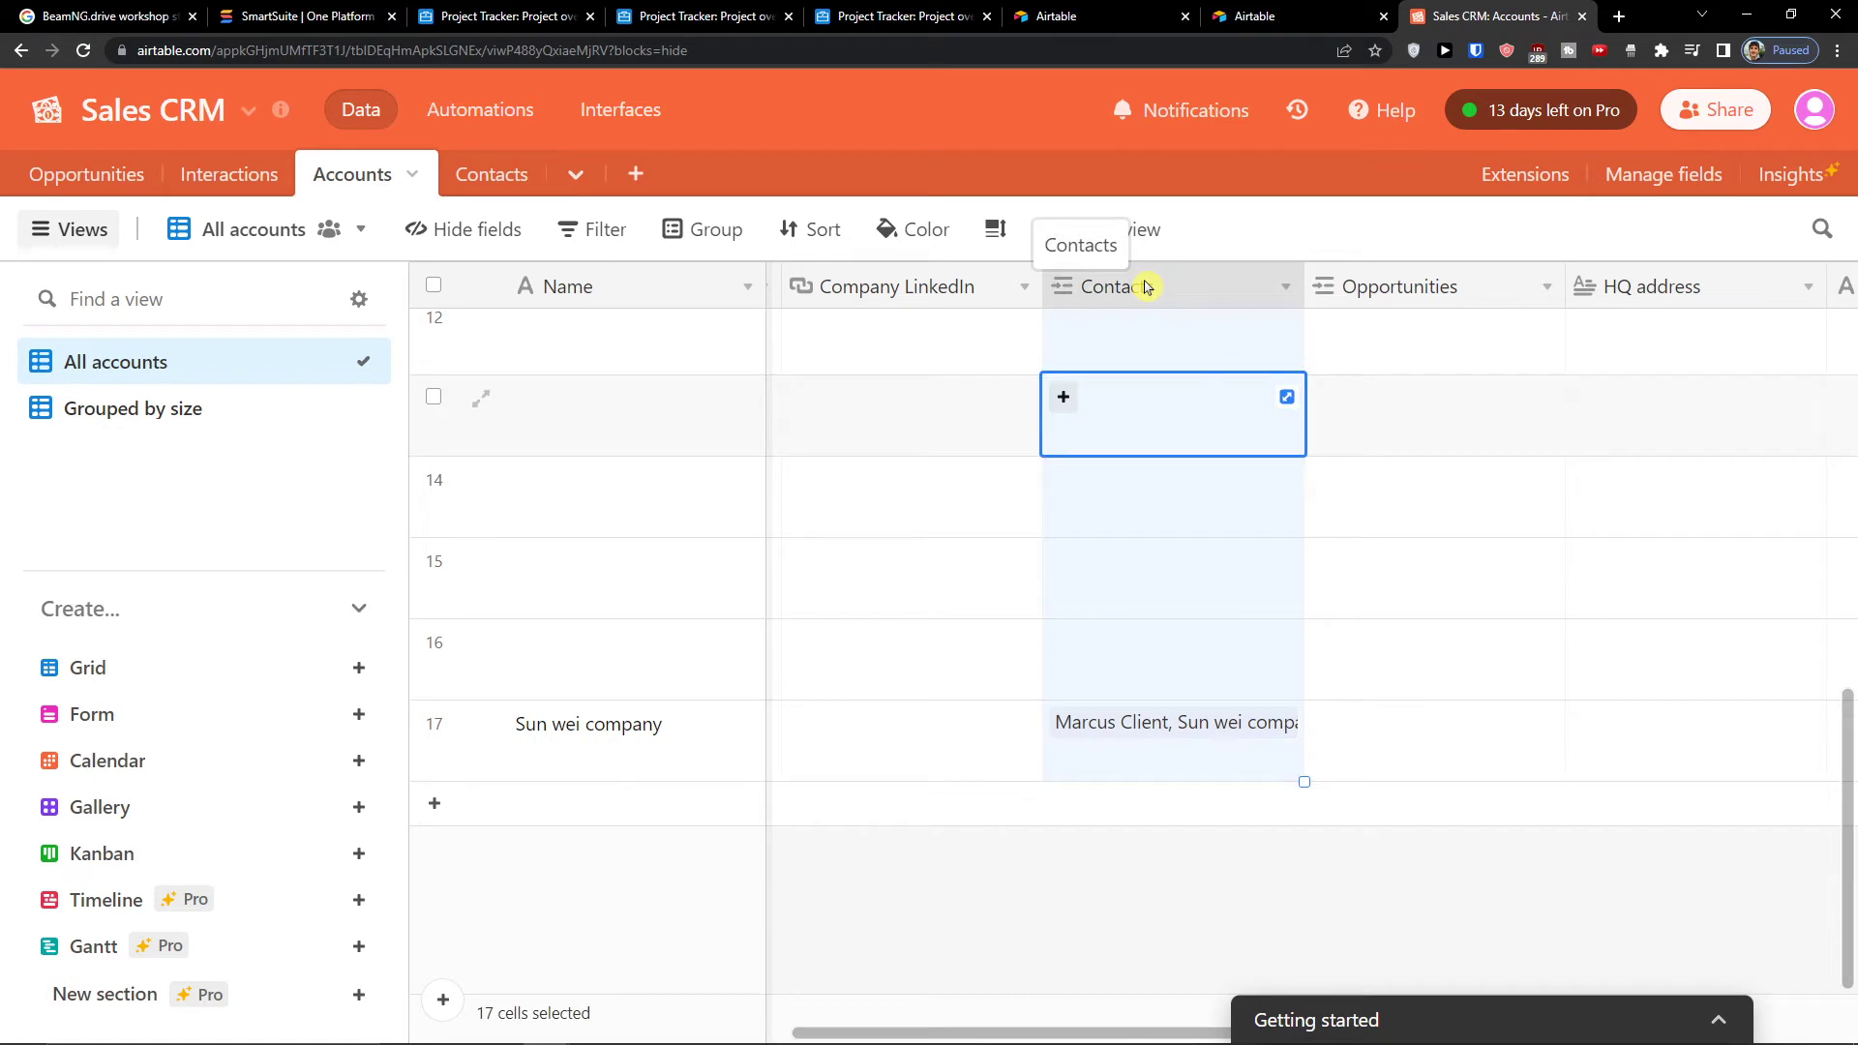
{"action": "left_click", "coordinate": [1134, 734]}
{"action": "left_click", "coordinate": [1135, 733]}
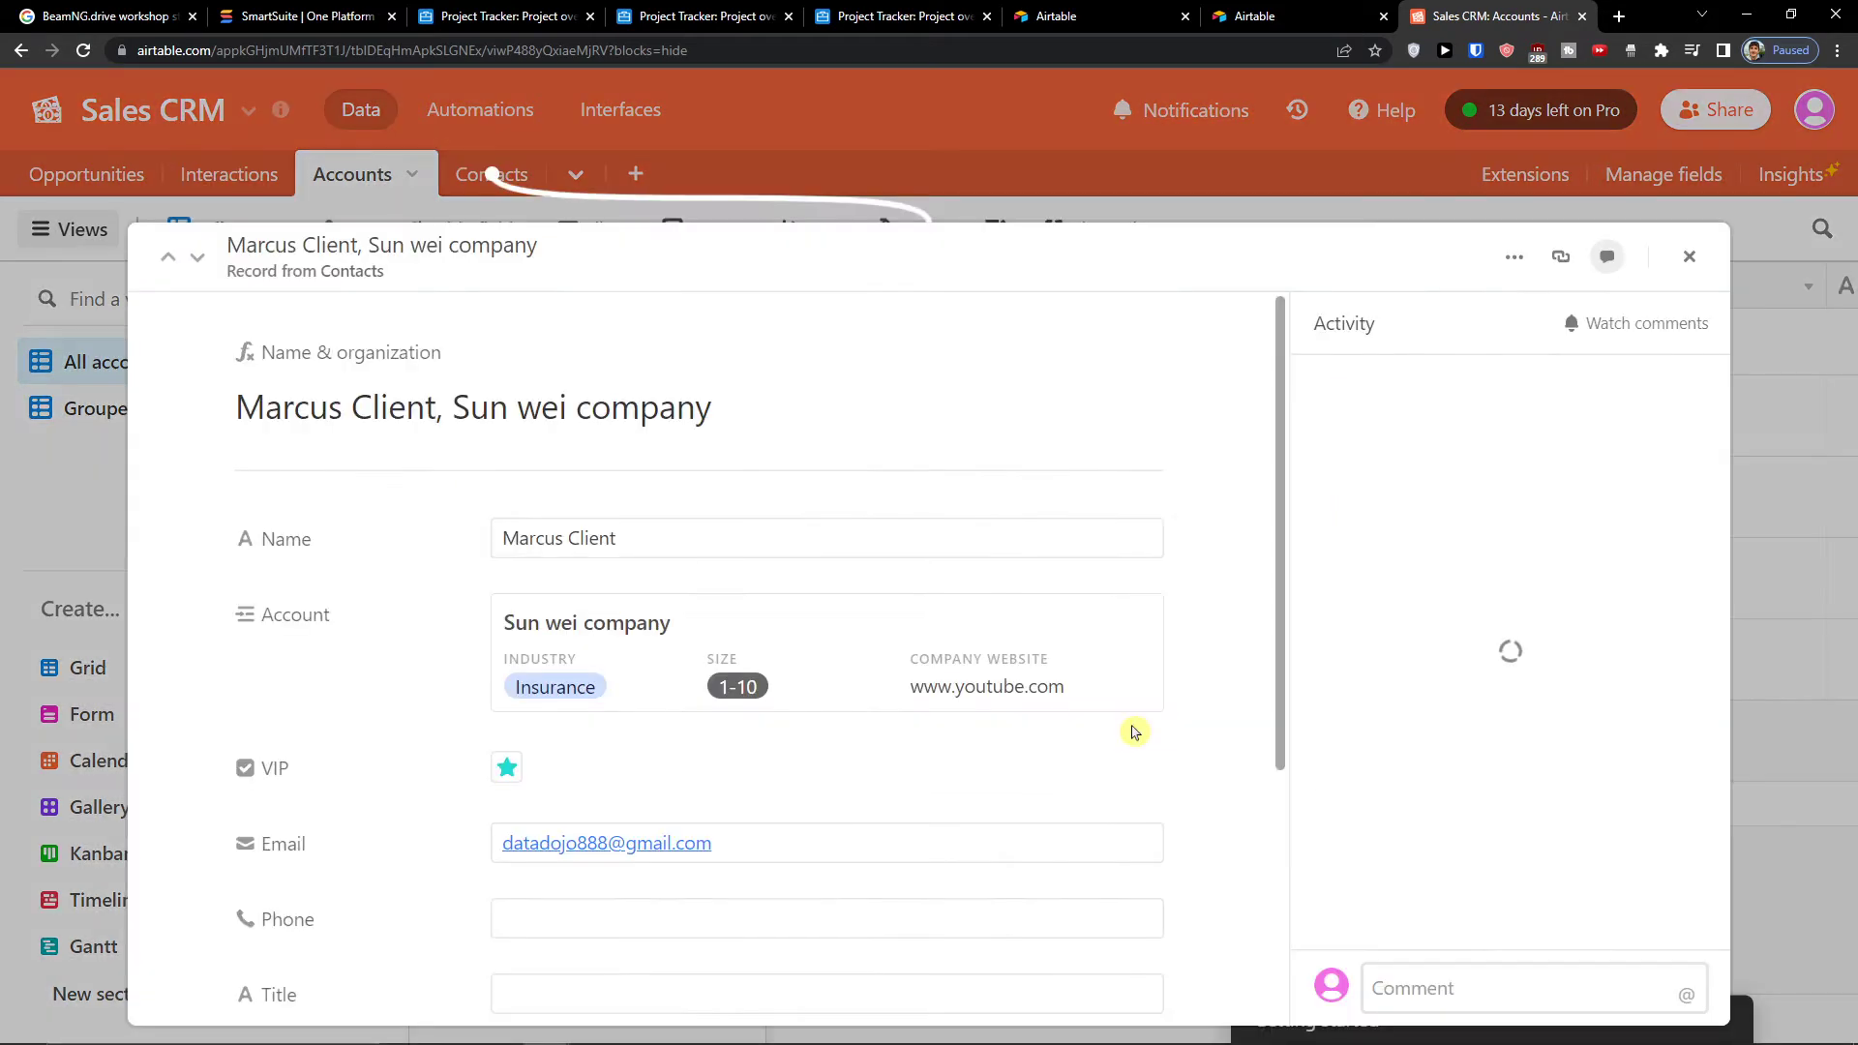
{"action": "left_click", "coordinate": [1684, 256]}
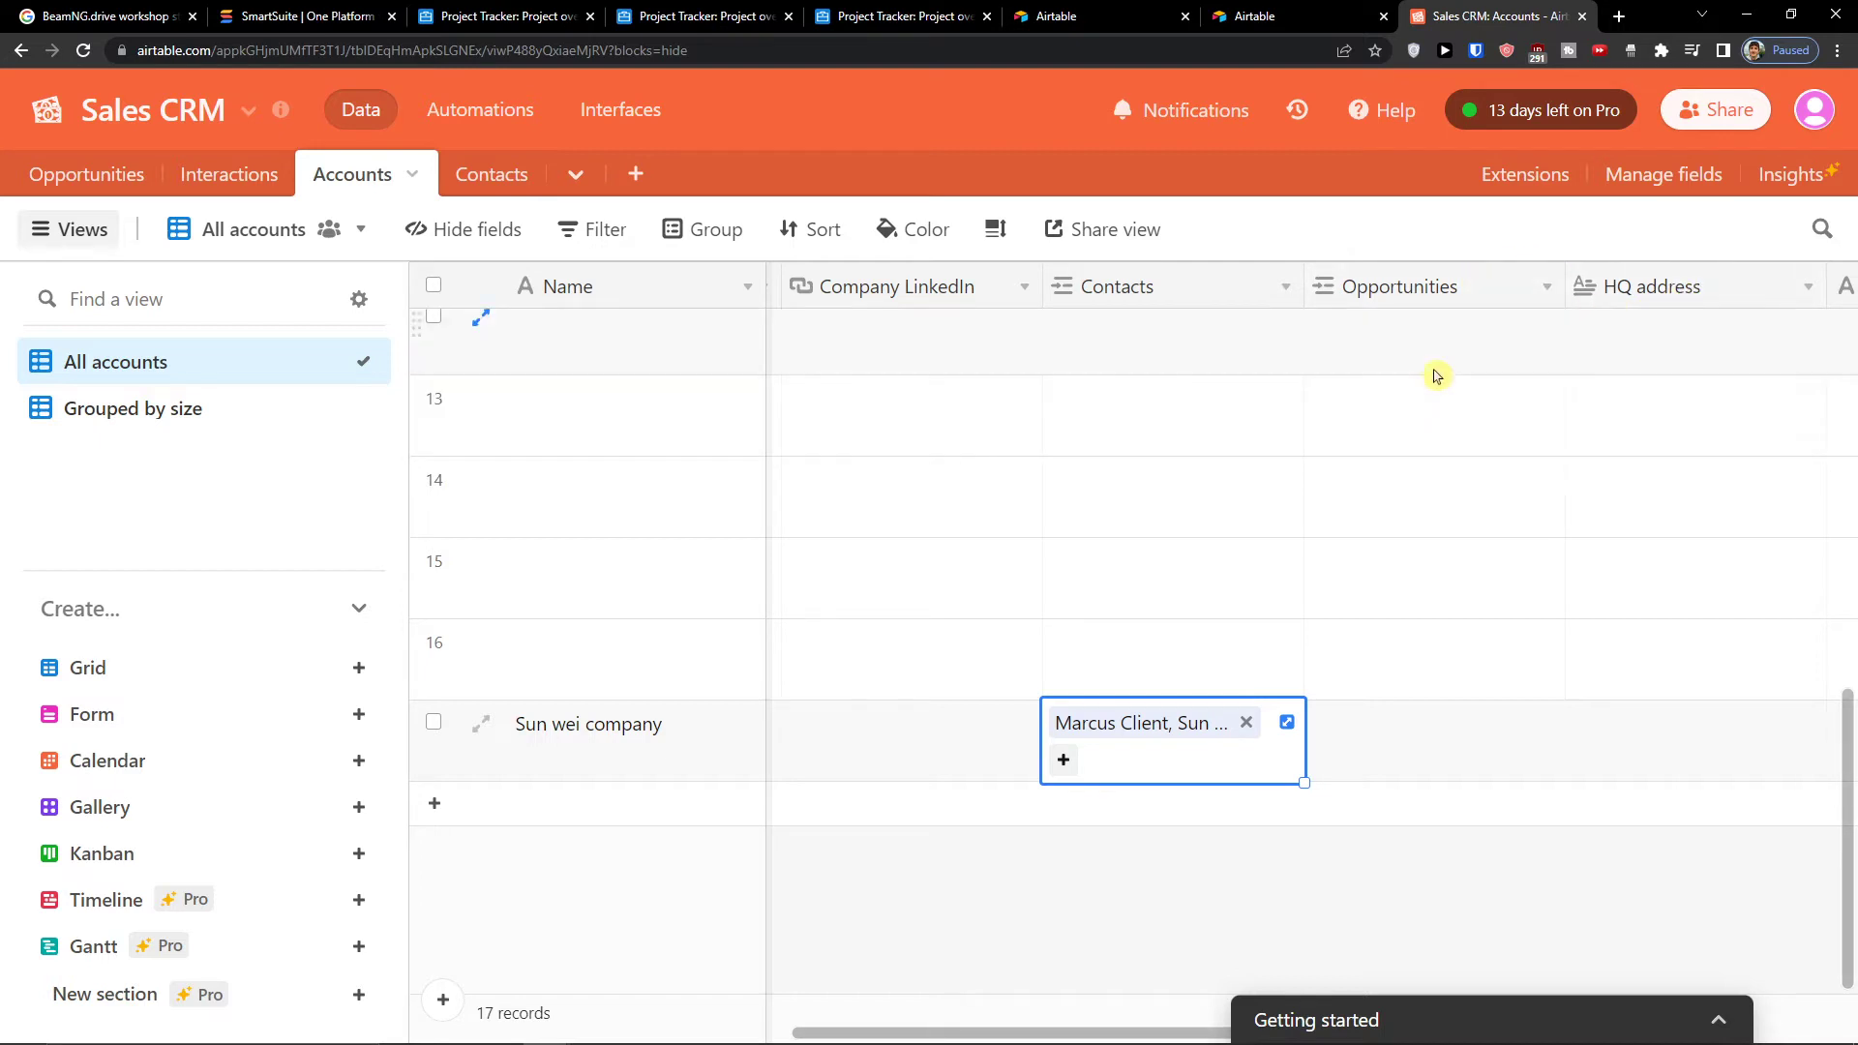
{"action": "left_click", "coordinate": [230, 183]}
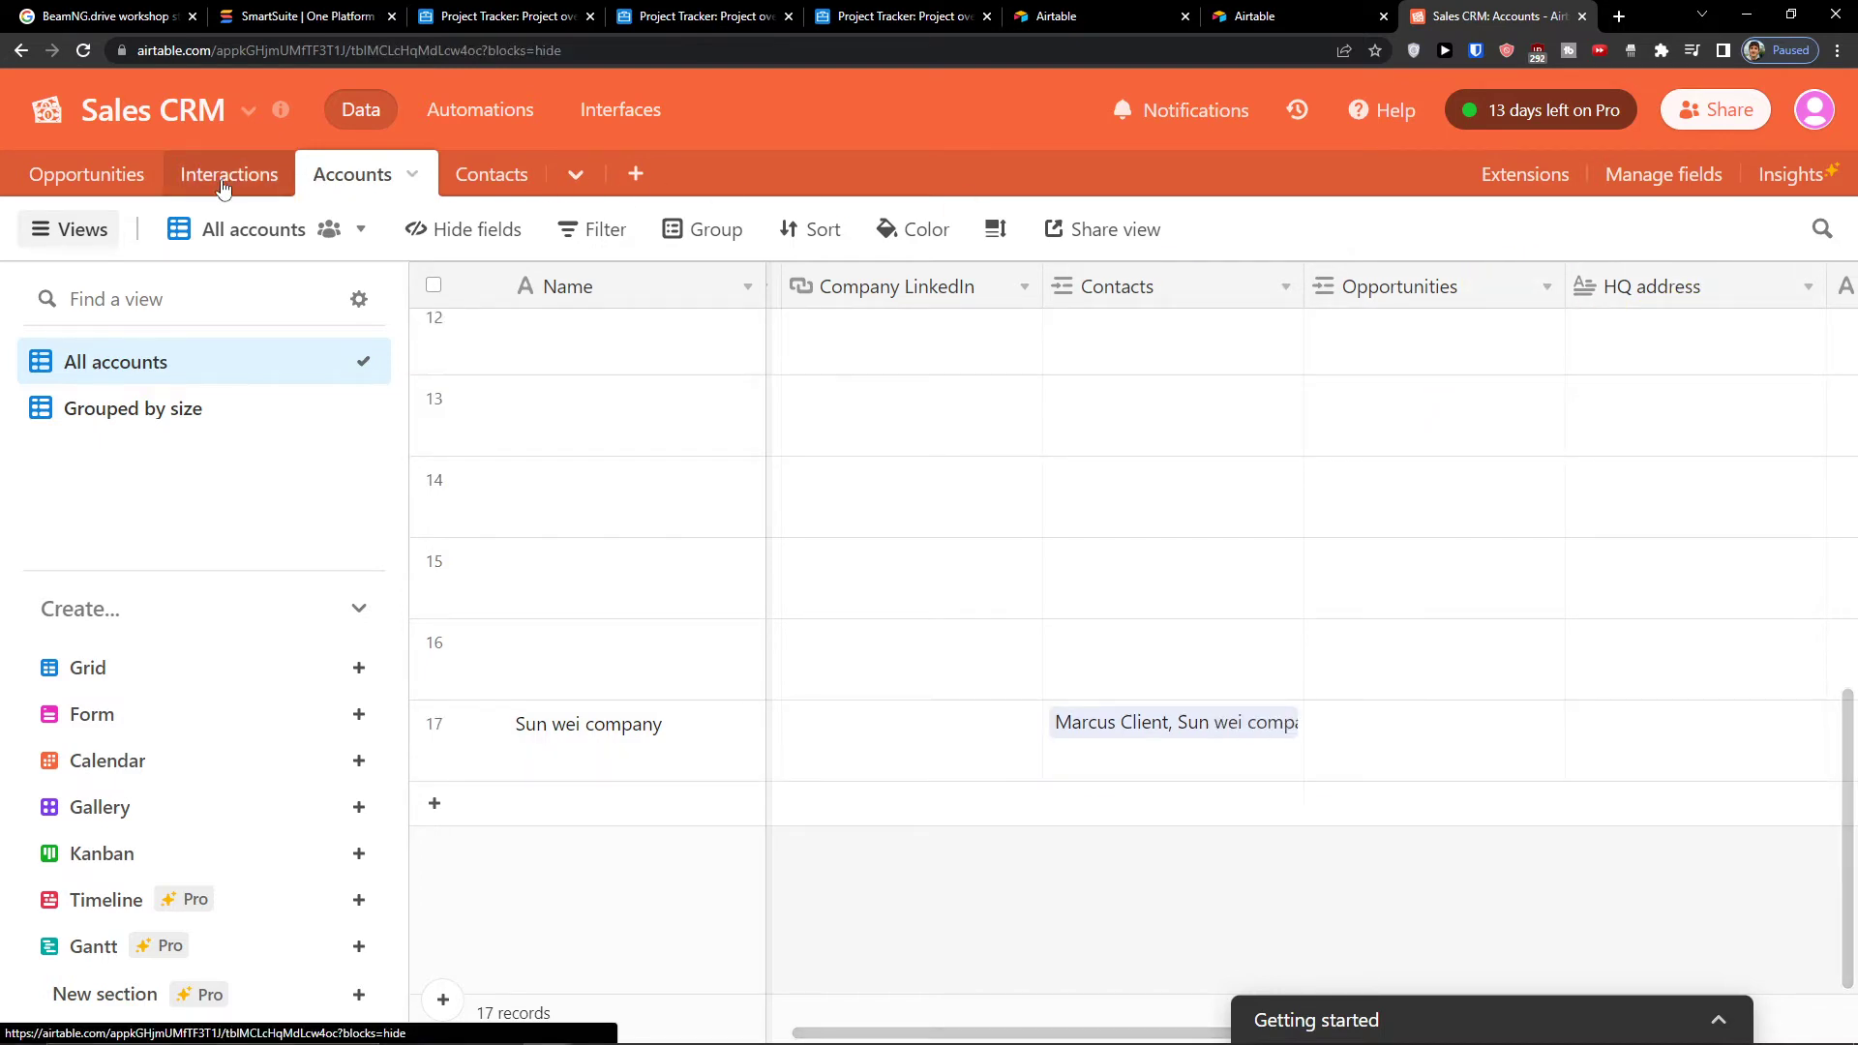
{"action": "left_click", "coordinate": [92, 174]}
{"action": "left_click", "coordinate": [656, 328]}
{"action": "left_click", "coordinate": [657, 323]}
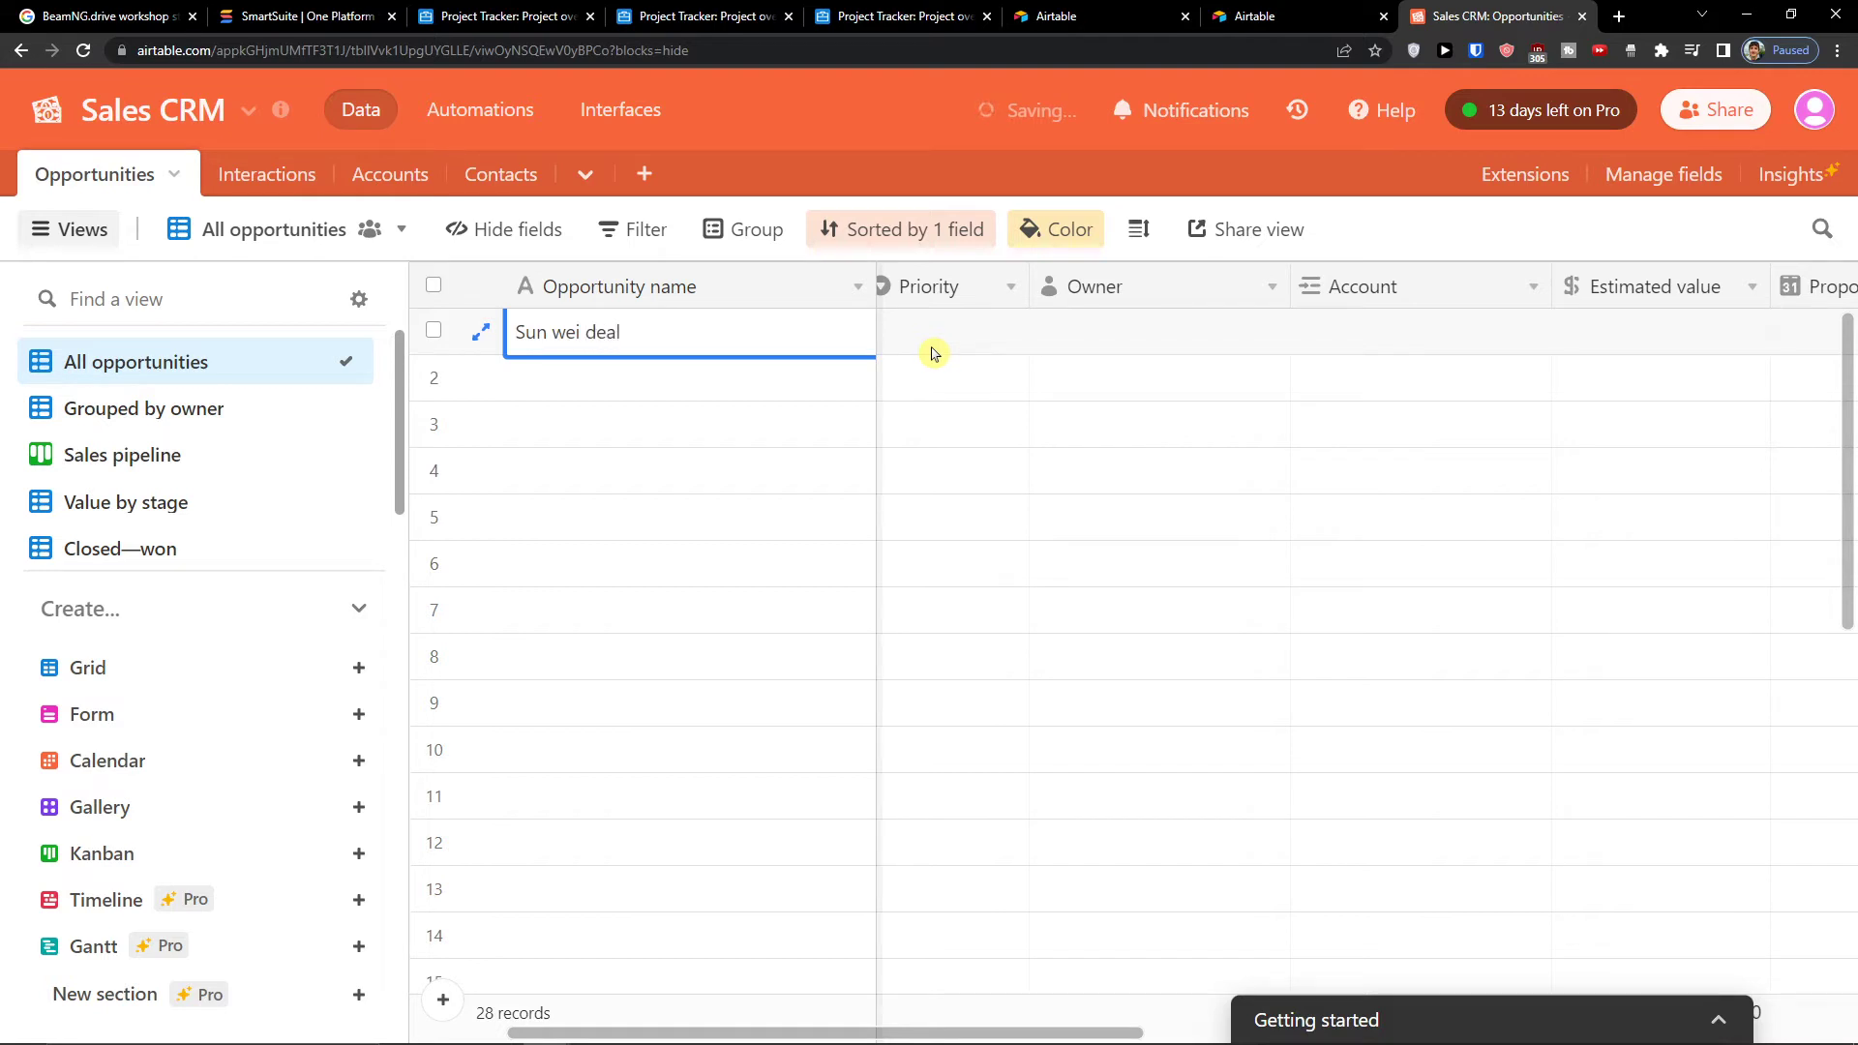
{"action": "left_click", "coordinate": [948, 332]}
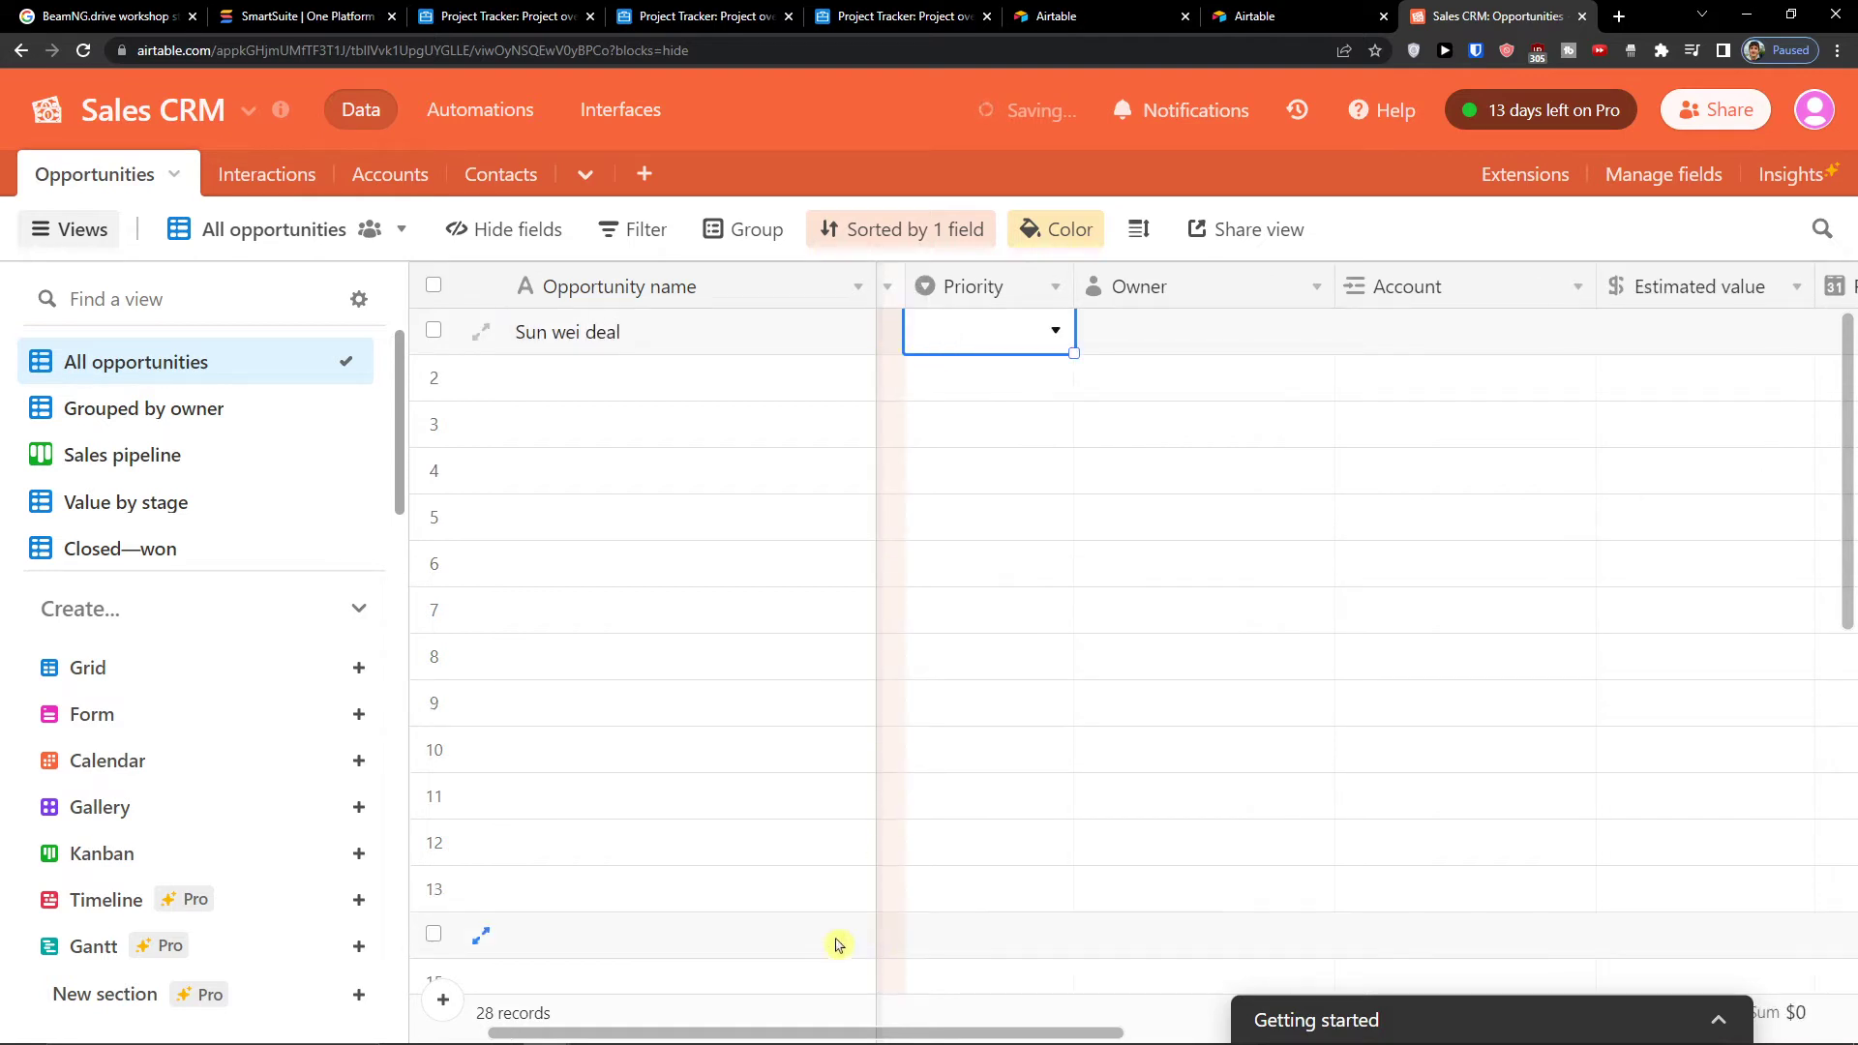
{"action": "left_click_drag", "start_coordinate": [788, 1030], "coordinate": [713, 1030]}
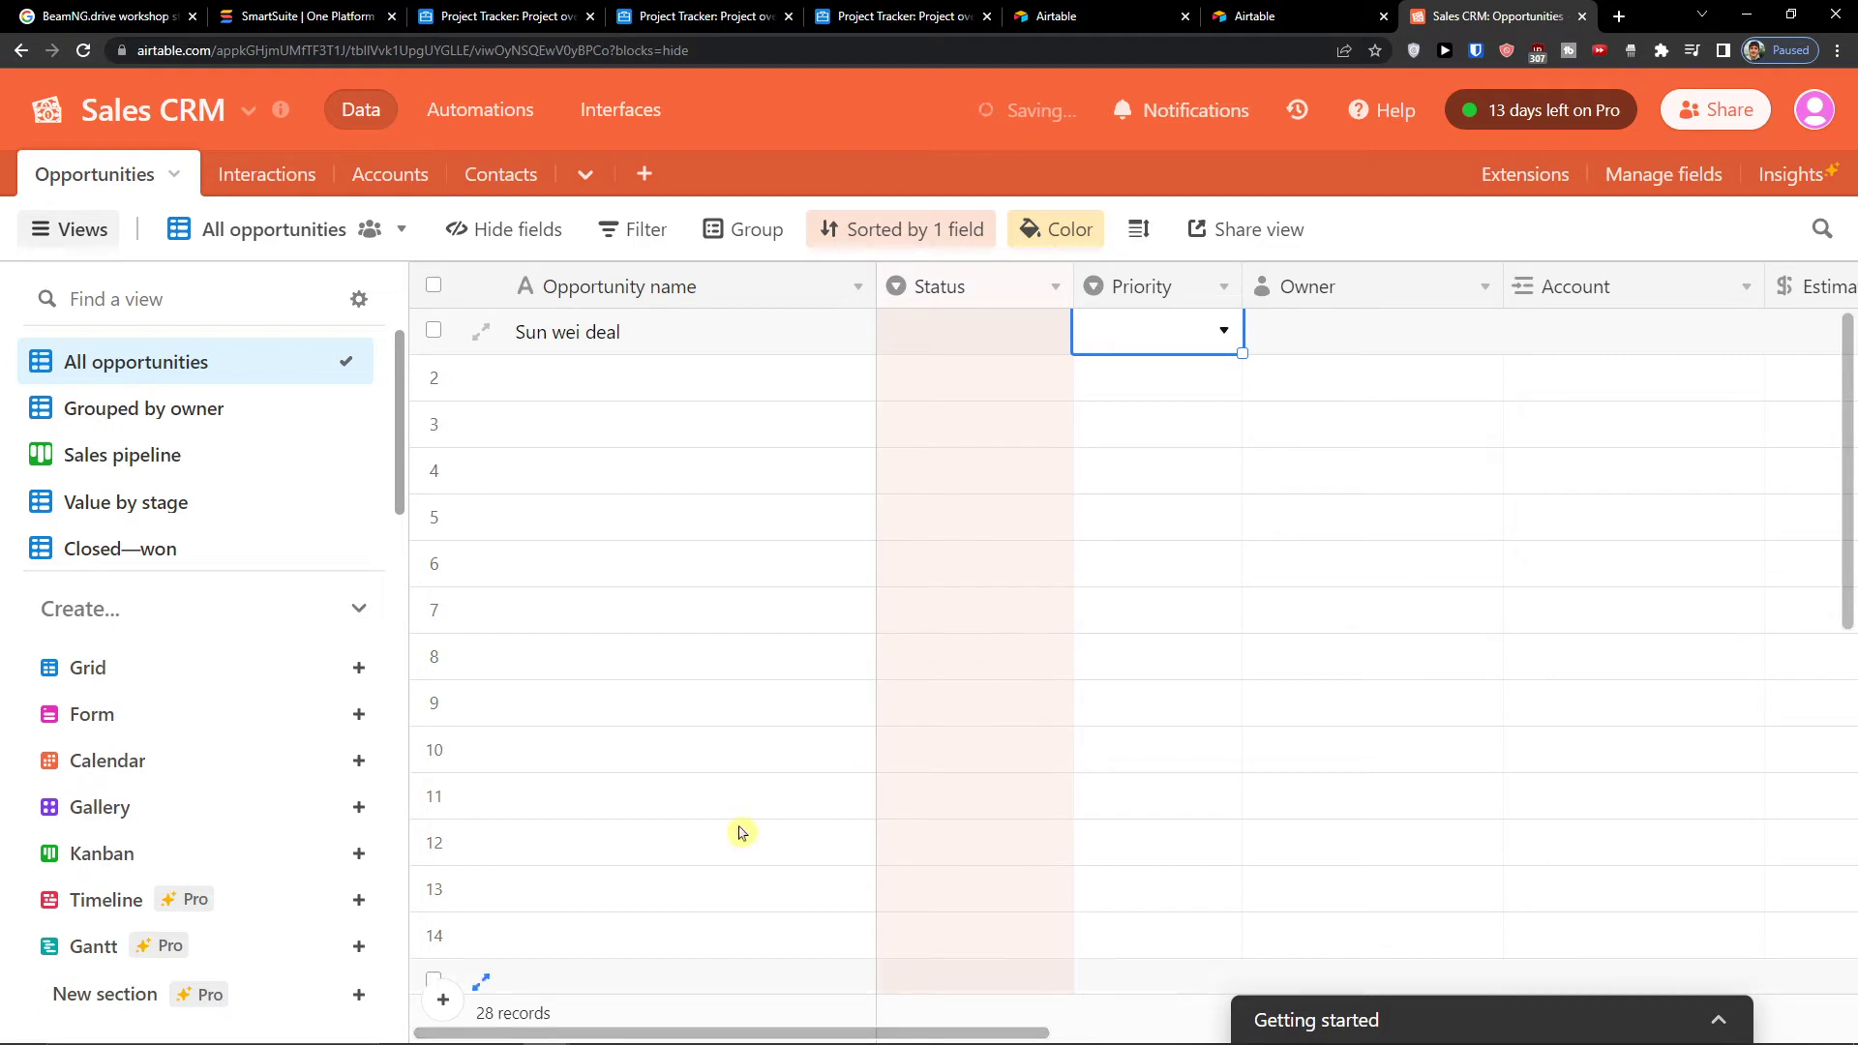
- Set the Sun wei deal's Status to Evaluation and locate it at row 28
{"action": "left_click", "coordinate": [1052, 349]}
{"action": "left_click", "coordinate": [1050, 345]}
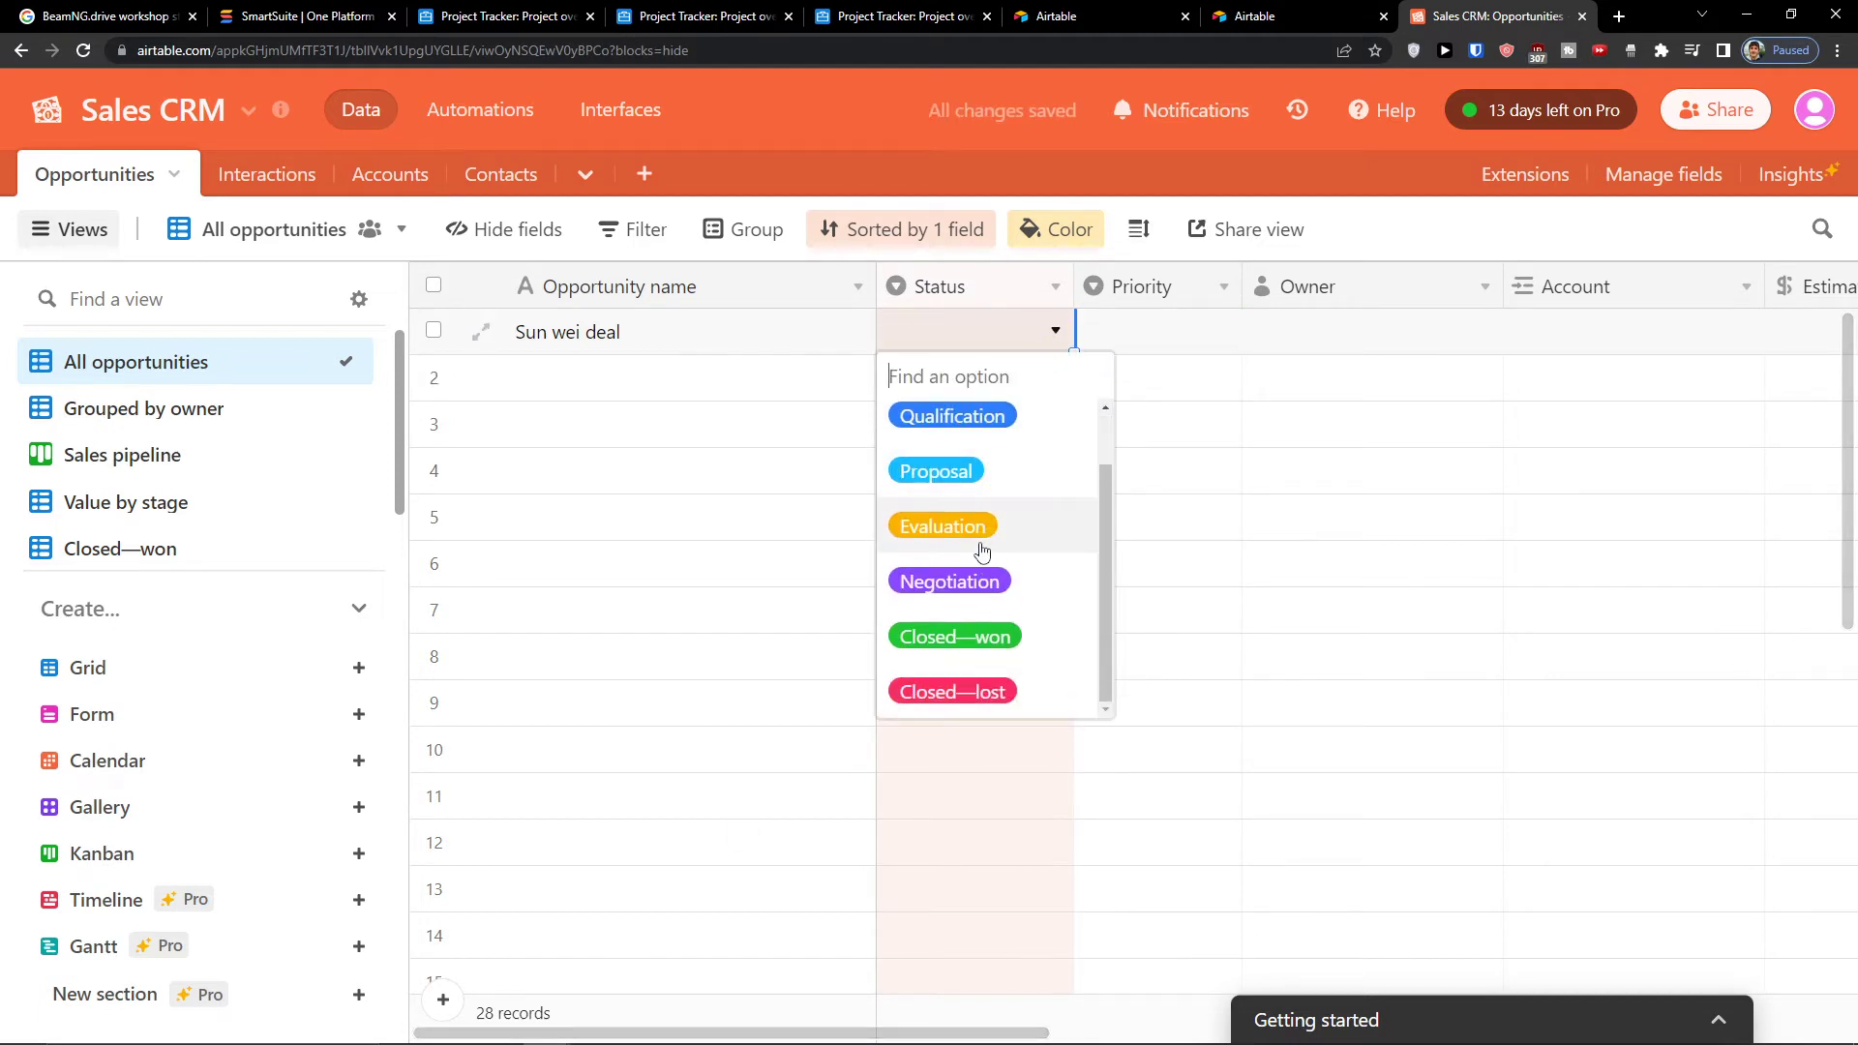
{"action": "left_click", "coordinate": [984, 540]}
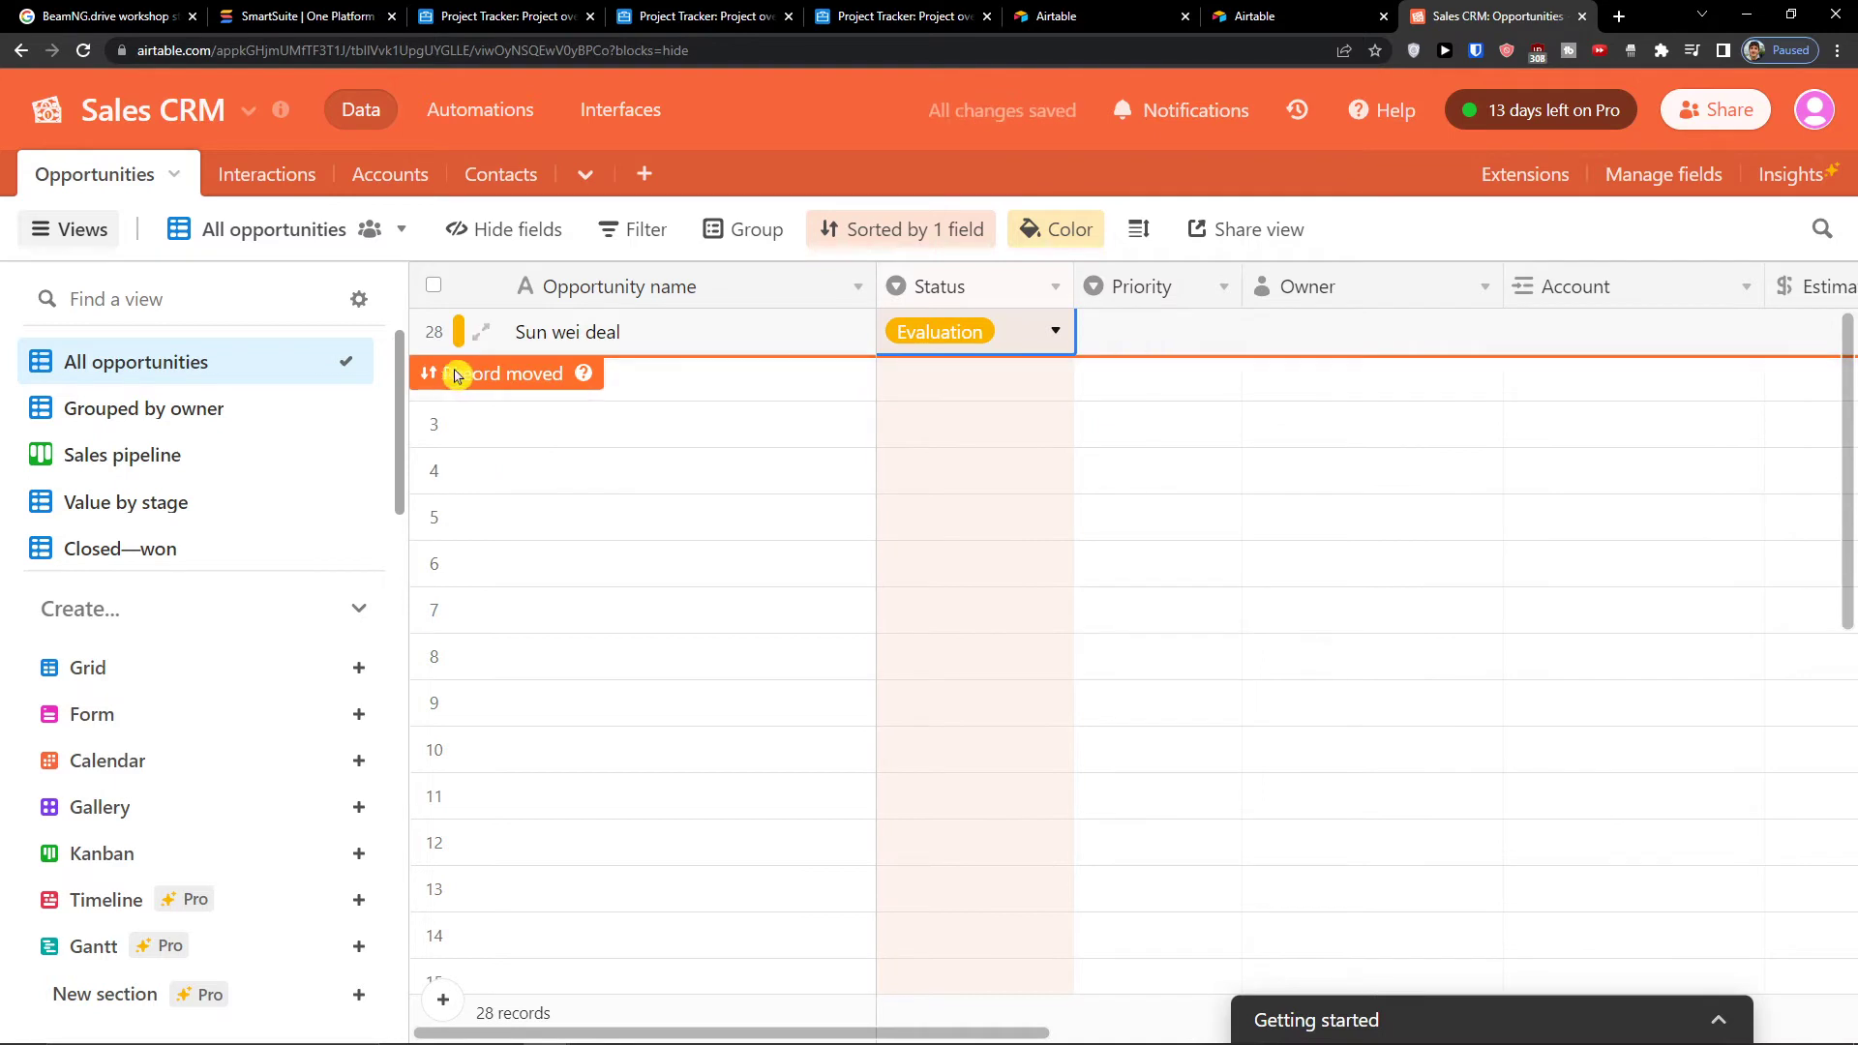
{"action": "mouse_move", "coordinate": [447, 375]}
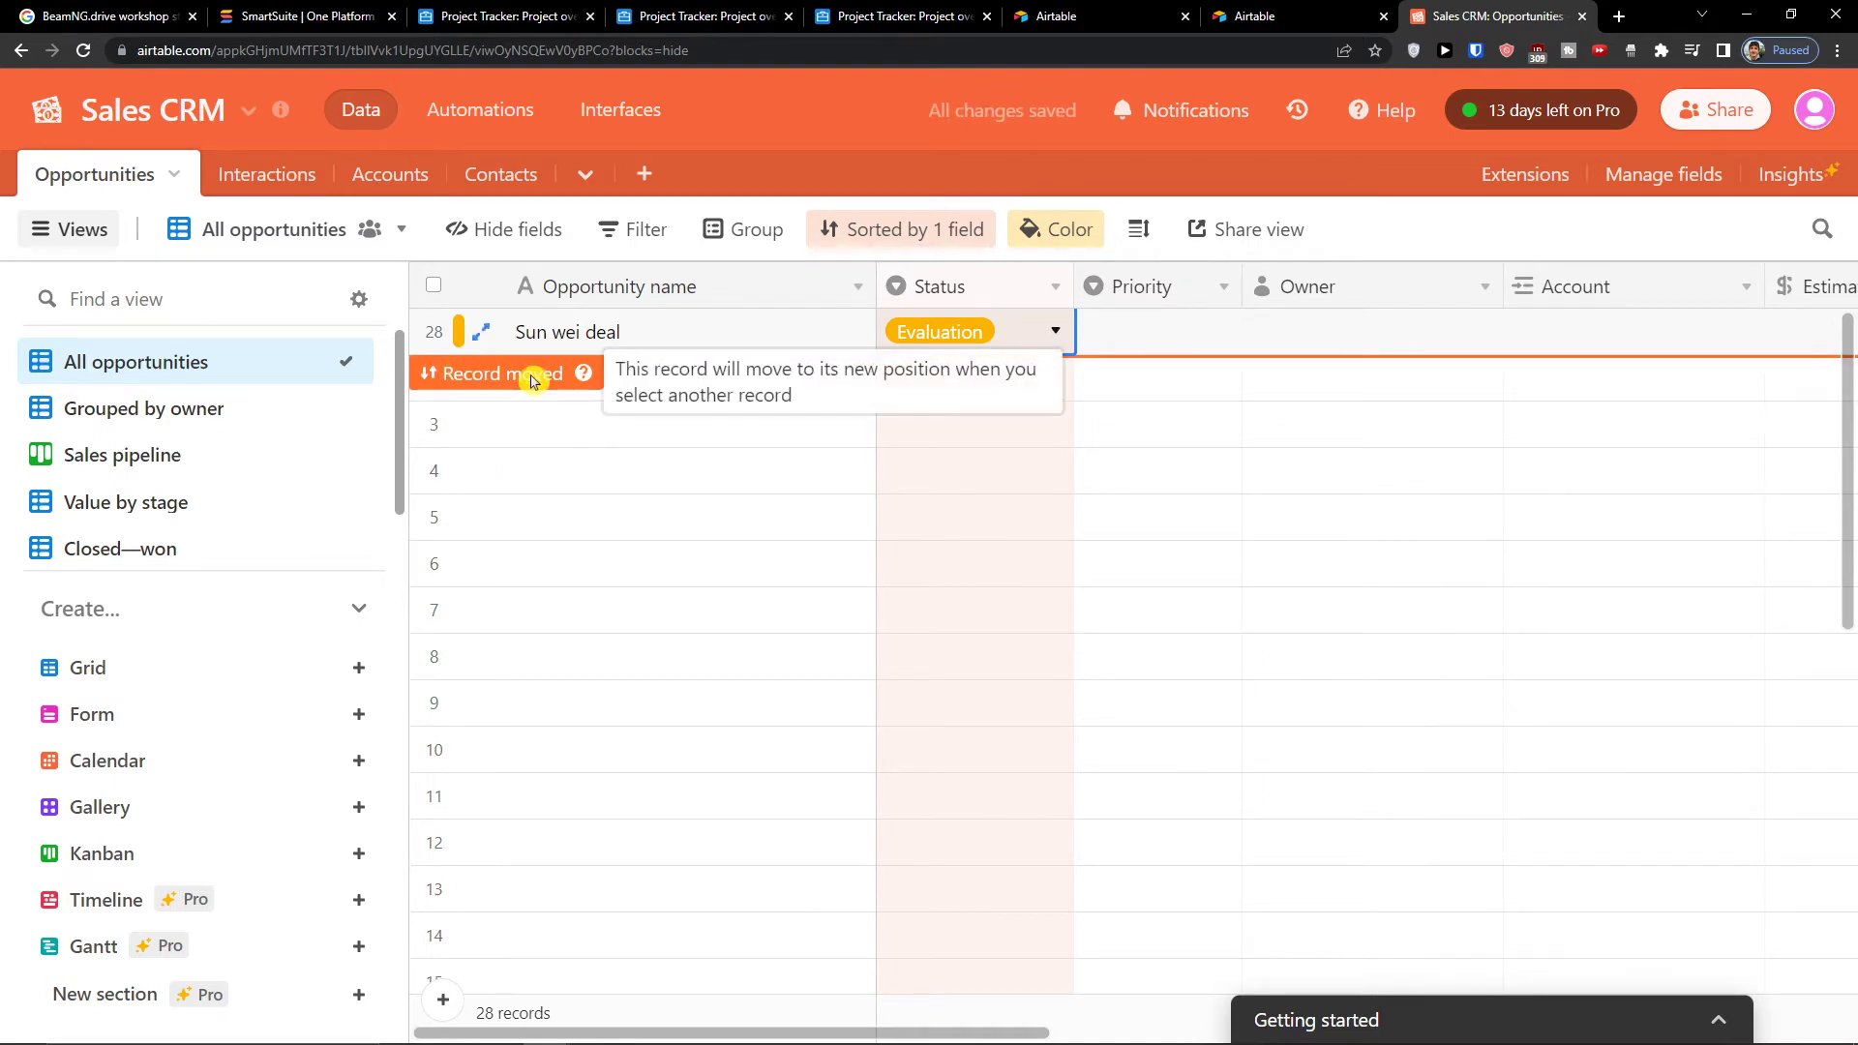
{"action": "left_click", "coordinate": [646, 508]}
{"action": "scroll", "coordinate": [646, 508], "scroll_direction": "down", "scroll_amount": 10}
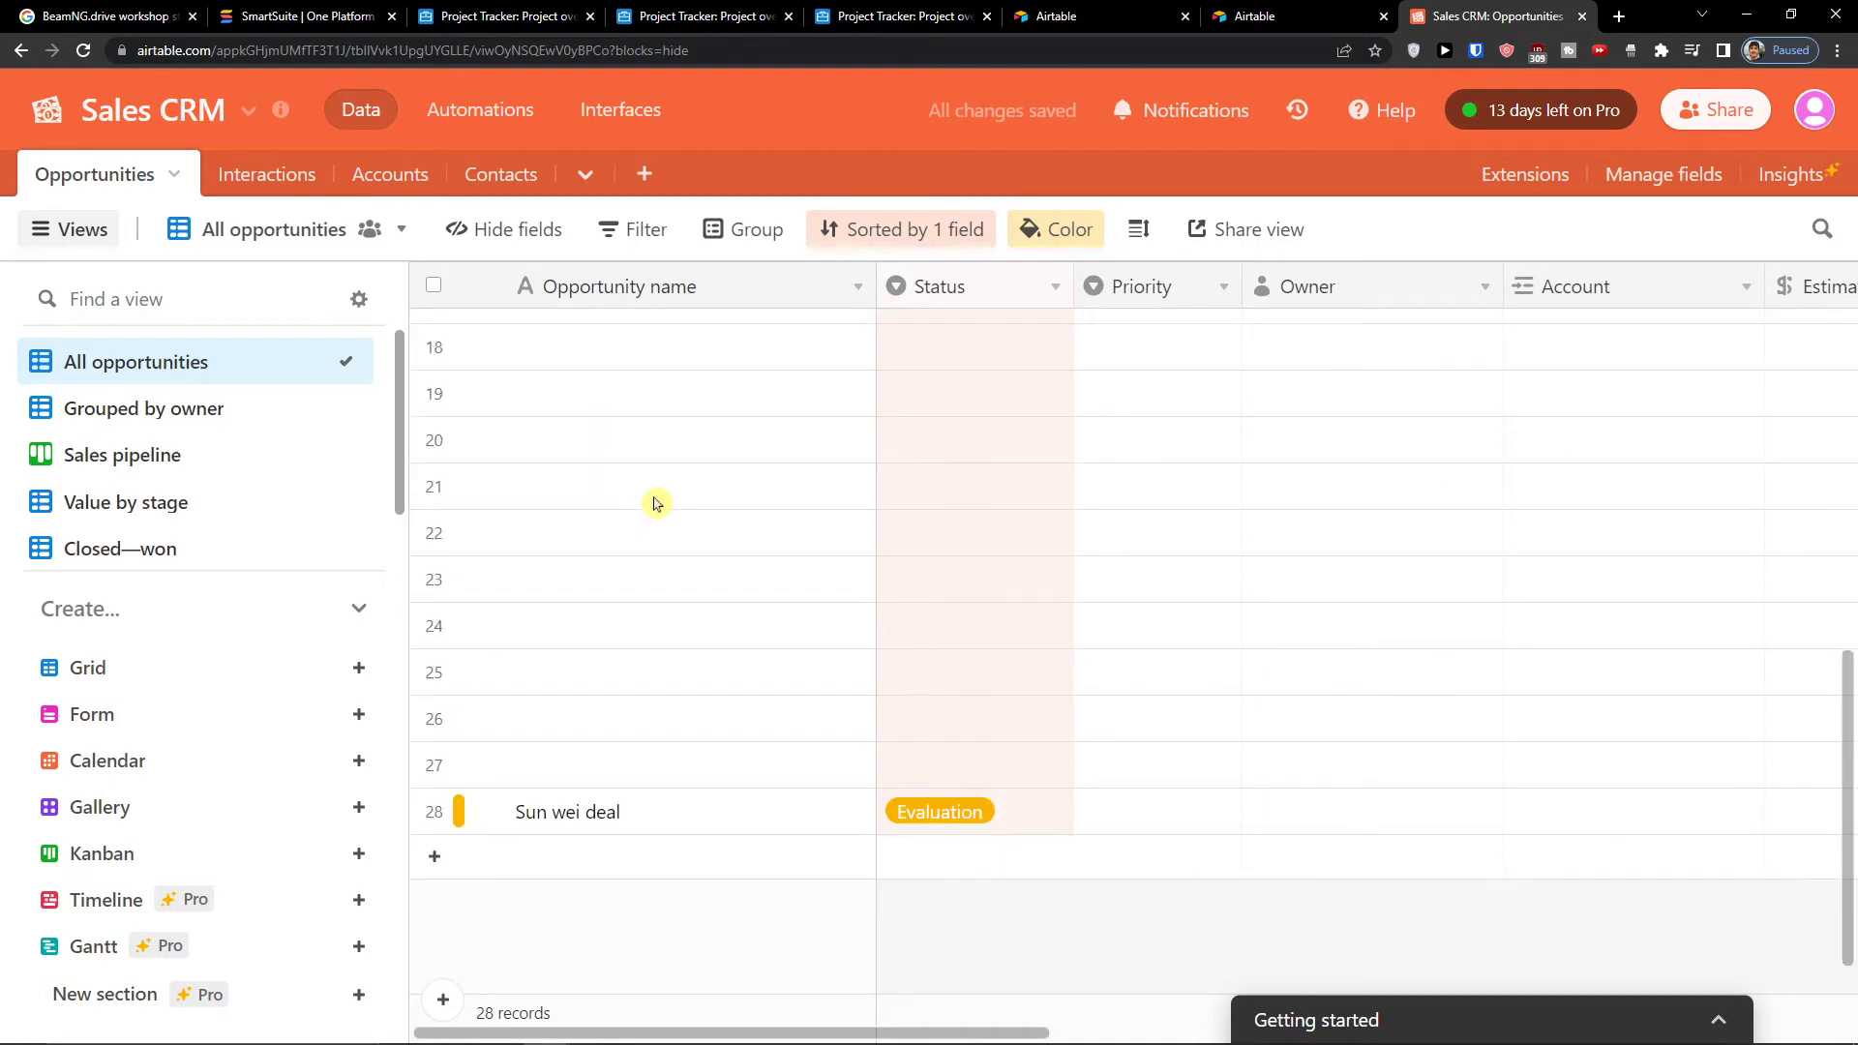
{"action": "left_click", "coordinate": [792, 756]}
{"action": "scroll", "coordinate": [817, 635], "scroll_direction": "up", "scroll_amount": 4}
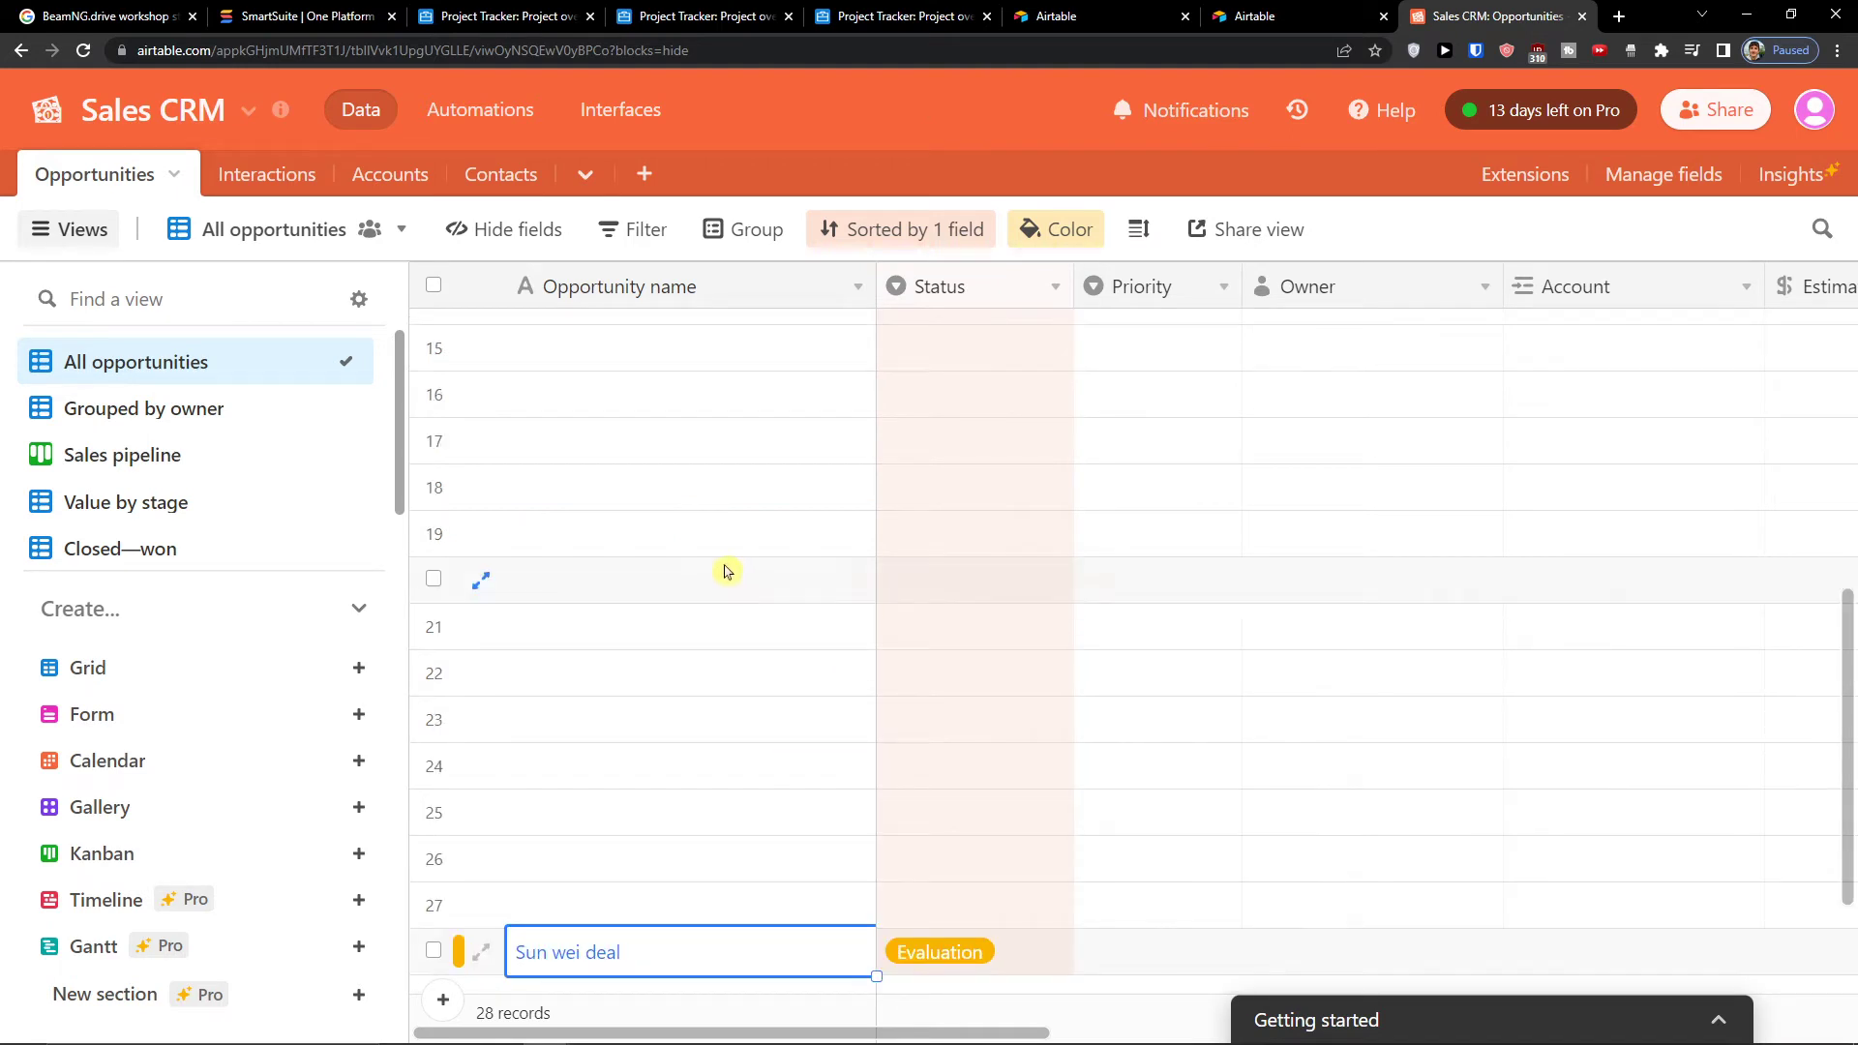
- Delete the empty opportunity record in row 15
{"action": "left_click", "coordinate": [631, 552]}
{"action": "right_click", "coordinate": [629, 550]}
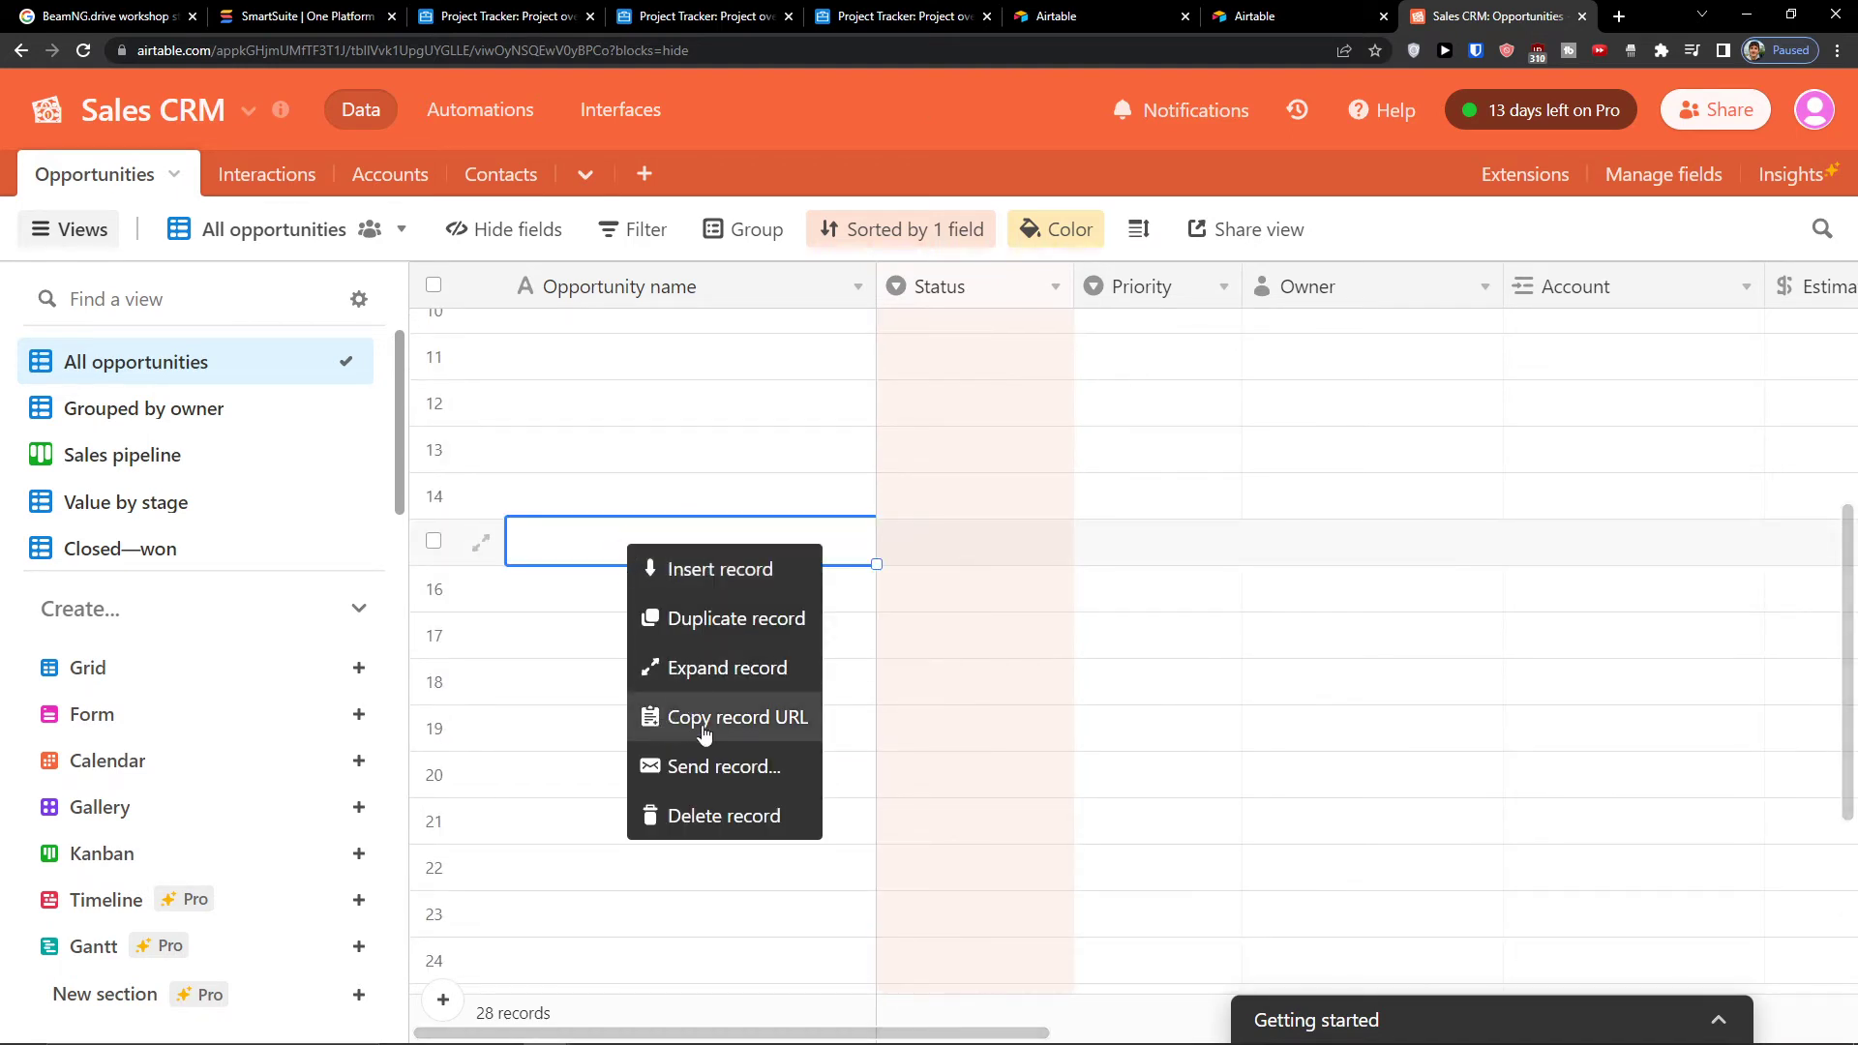
{"action": "left_click", "coordinate": [711, 816]}
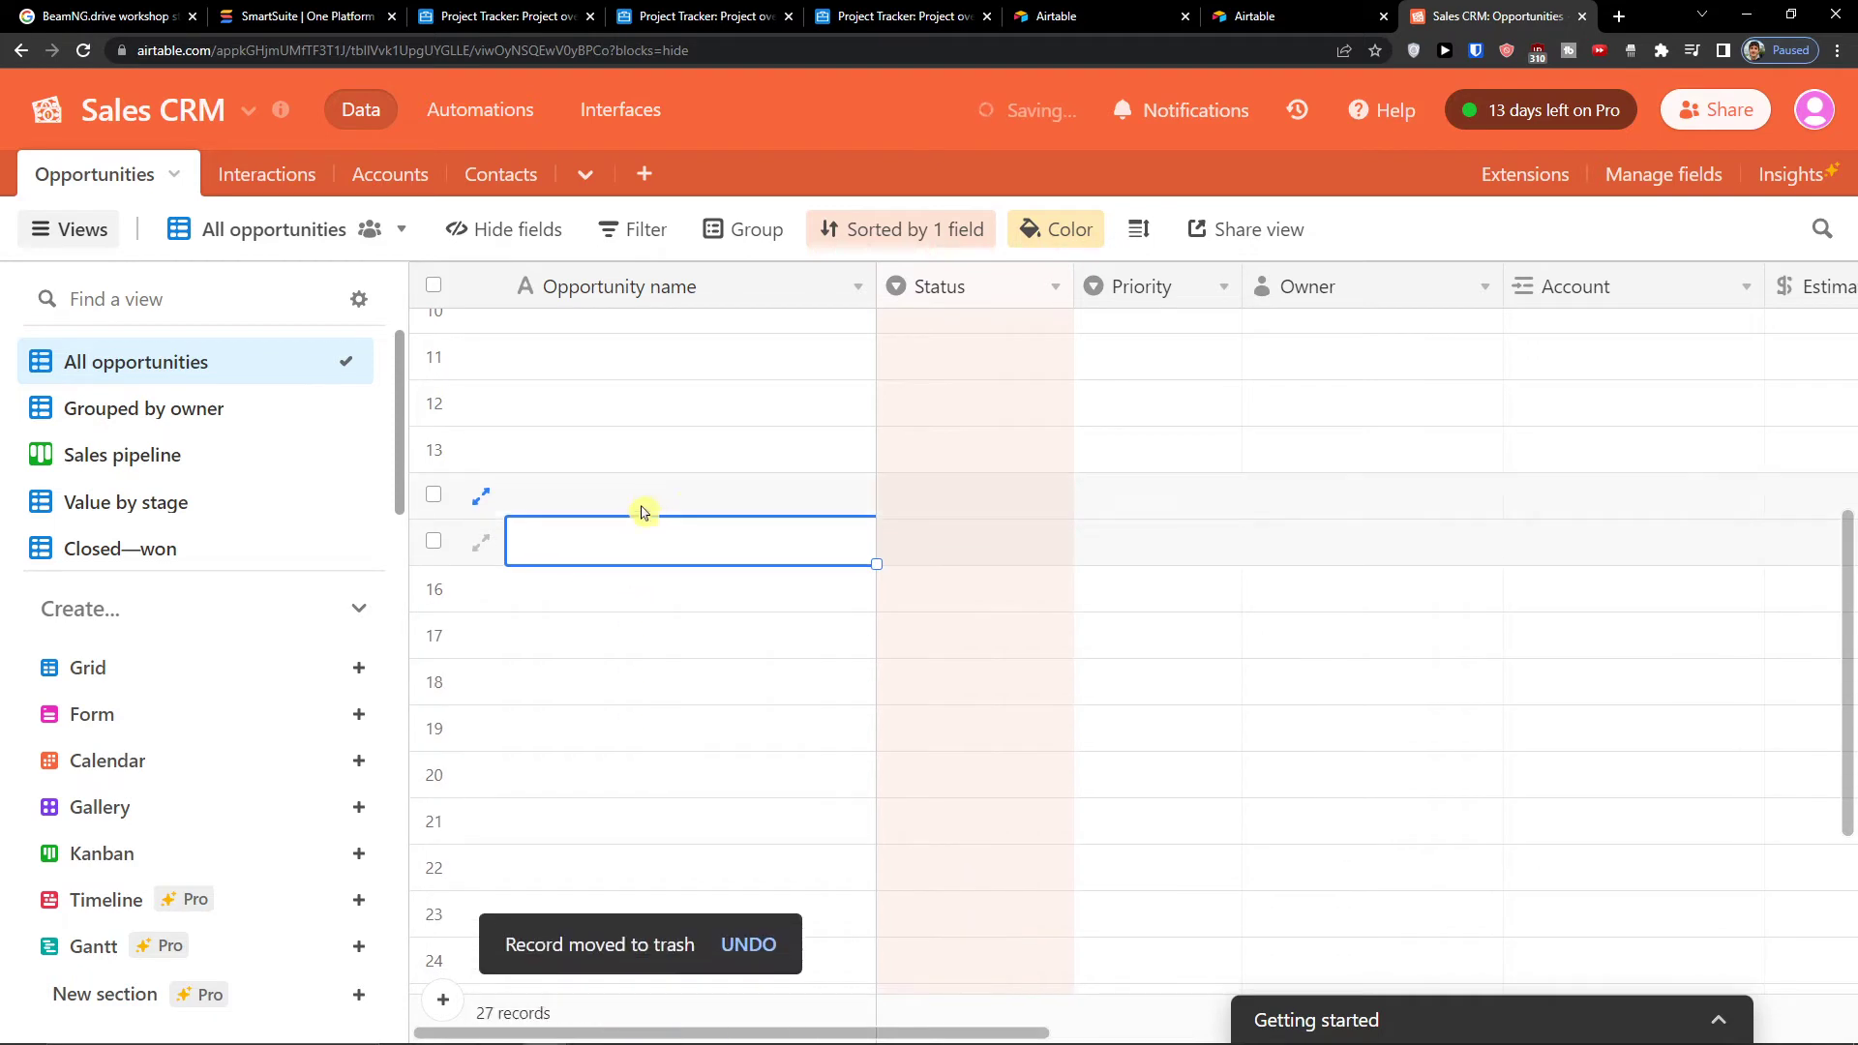
{"action": "scroll", "coordinate": [606, 400], "scroll_direction": "up", "scroll_amount": 4}
{"action": "left_click", "coordinate": [519, 336]}
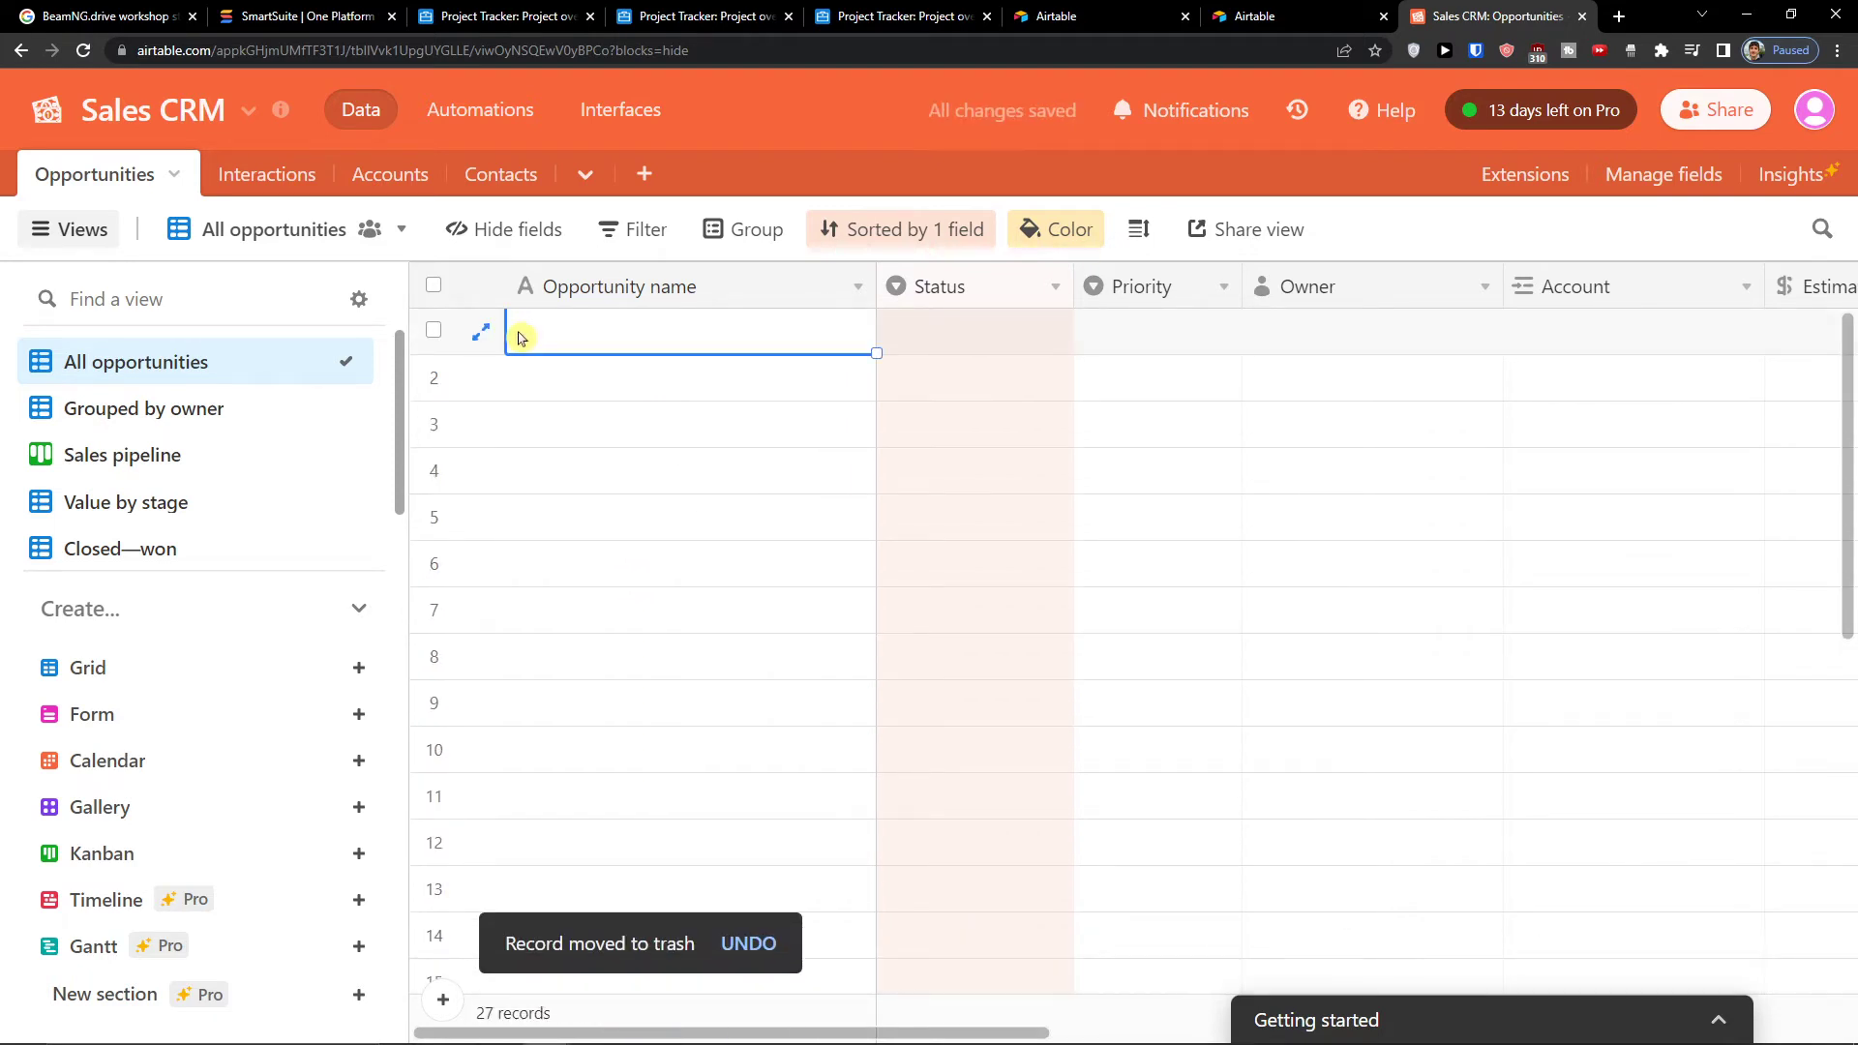
{"action": "key", "text": "Caps_Lock"}
{"action": "left_click", "coordinate": [606, 567]}
{"action": "left_click", "coordinate": [593, 484]}
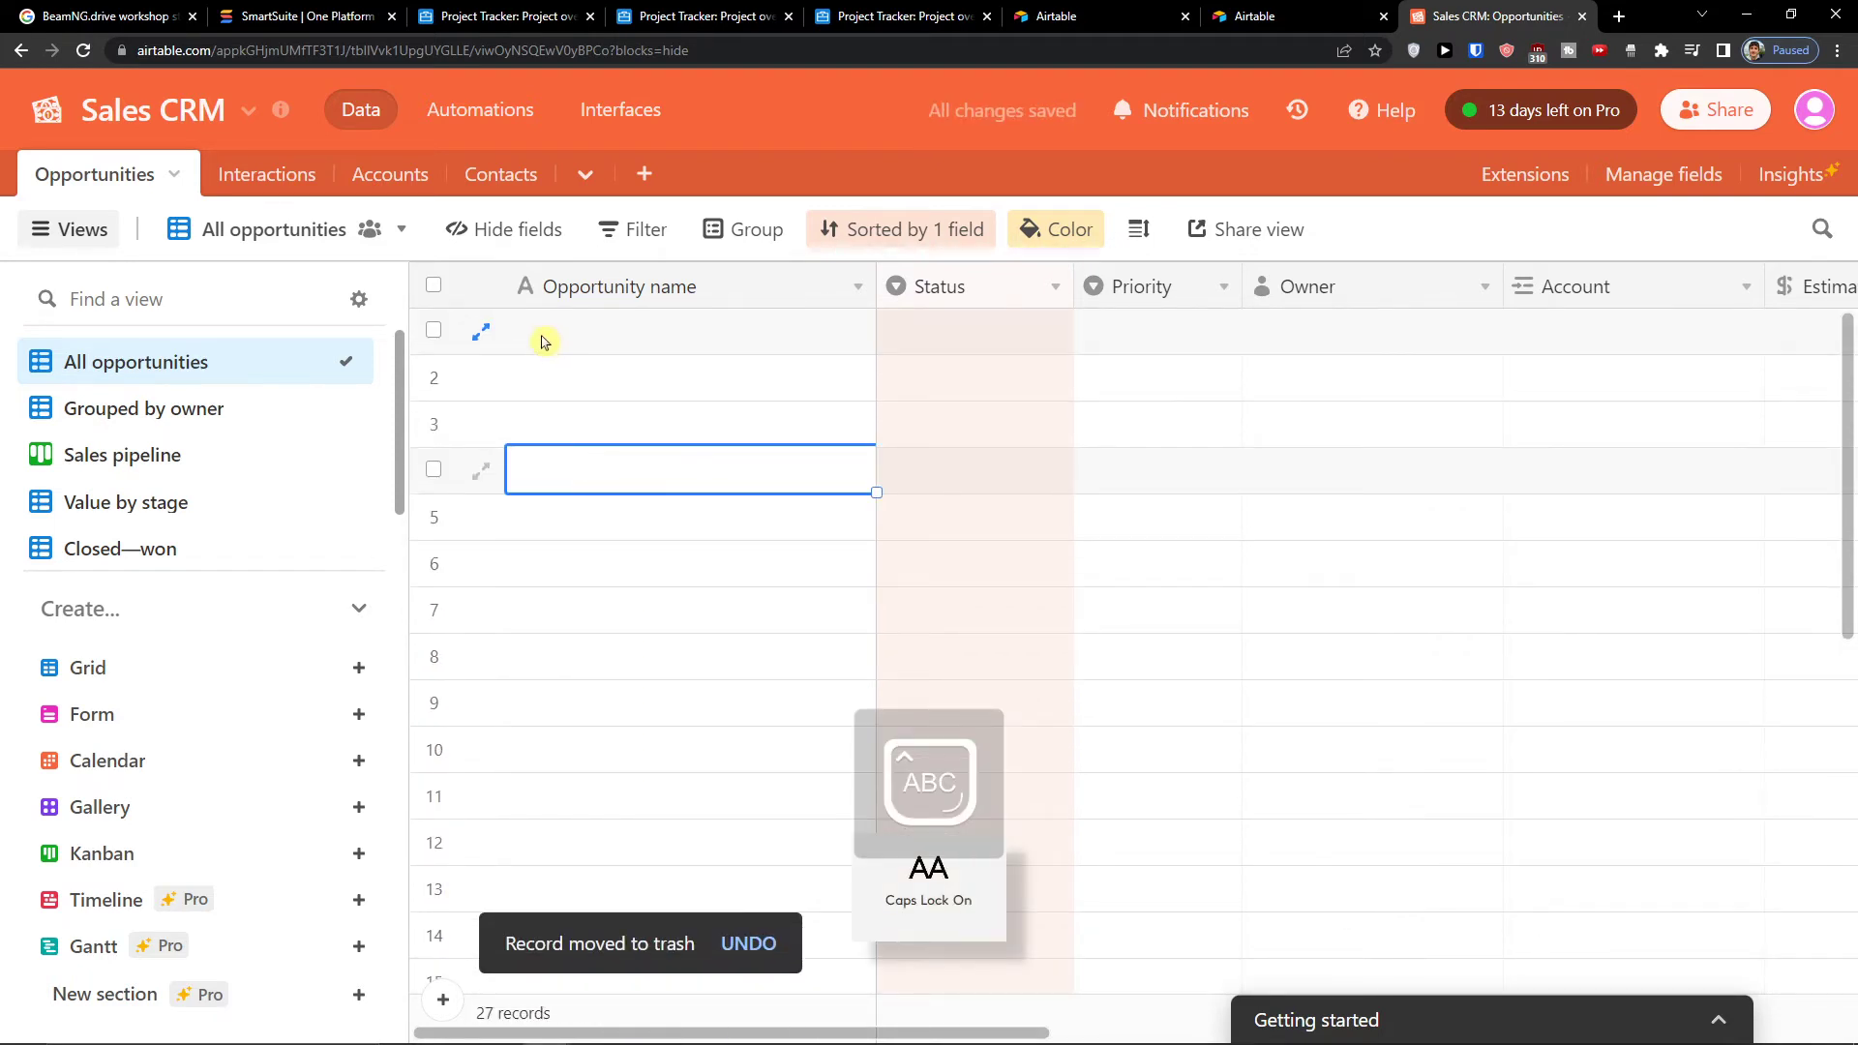
- Select all opportunities, delete the 27 records, and add one new empty row
{"action": "left_click", "coordinate": [434, 288]}
{"action": "left_click", "coordinate": [434, 295]}
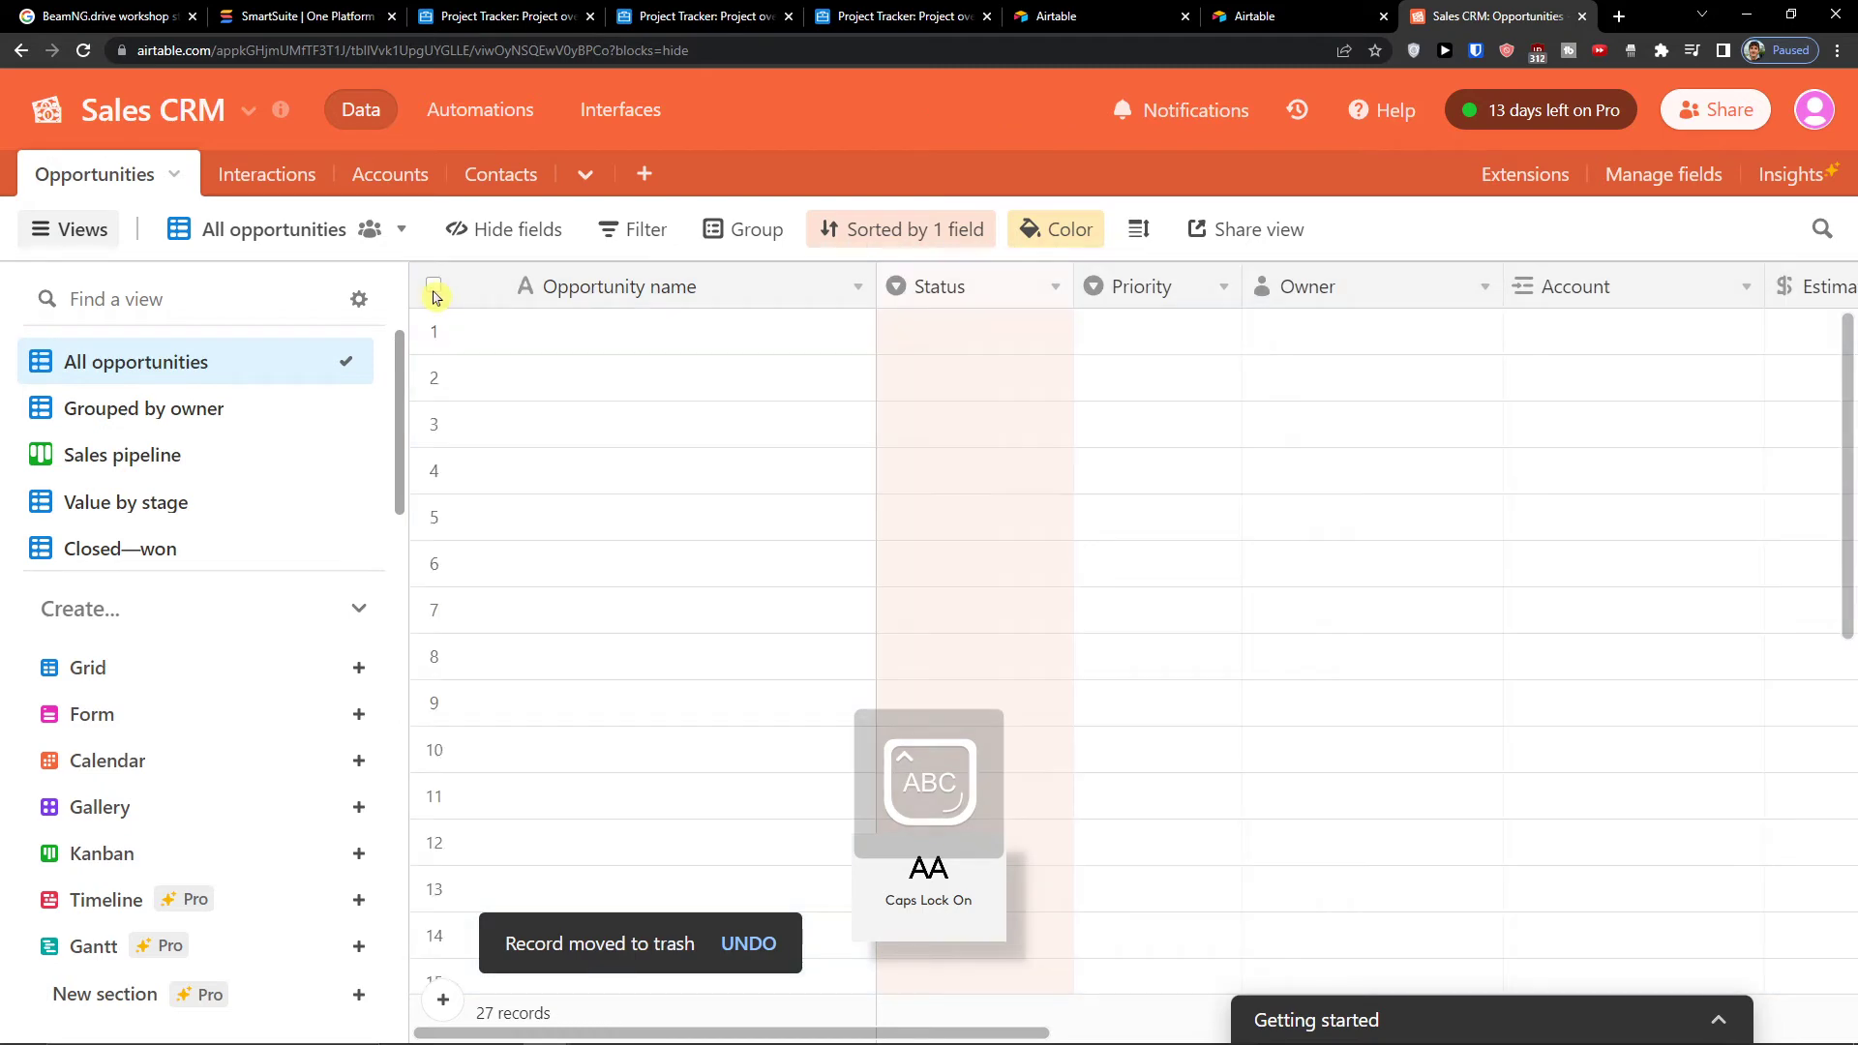
{"action": "left_click", "coordinate": [434, 289]}
{"action": "right_click", "coordinate": [595, 380]}
{"action": "left_click", "coordinate": [668, 448]}
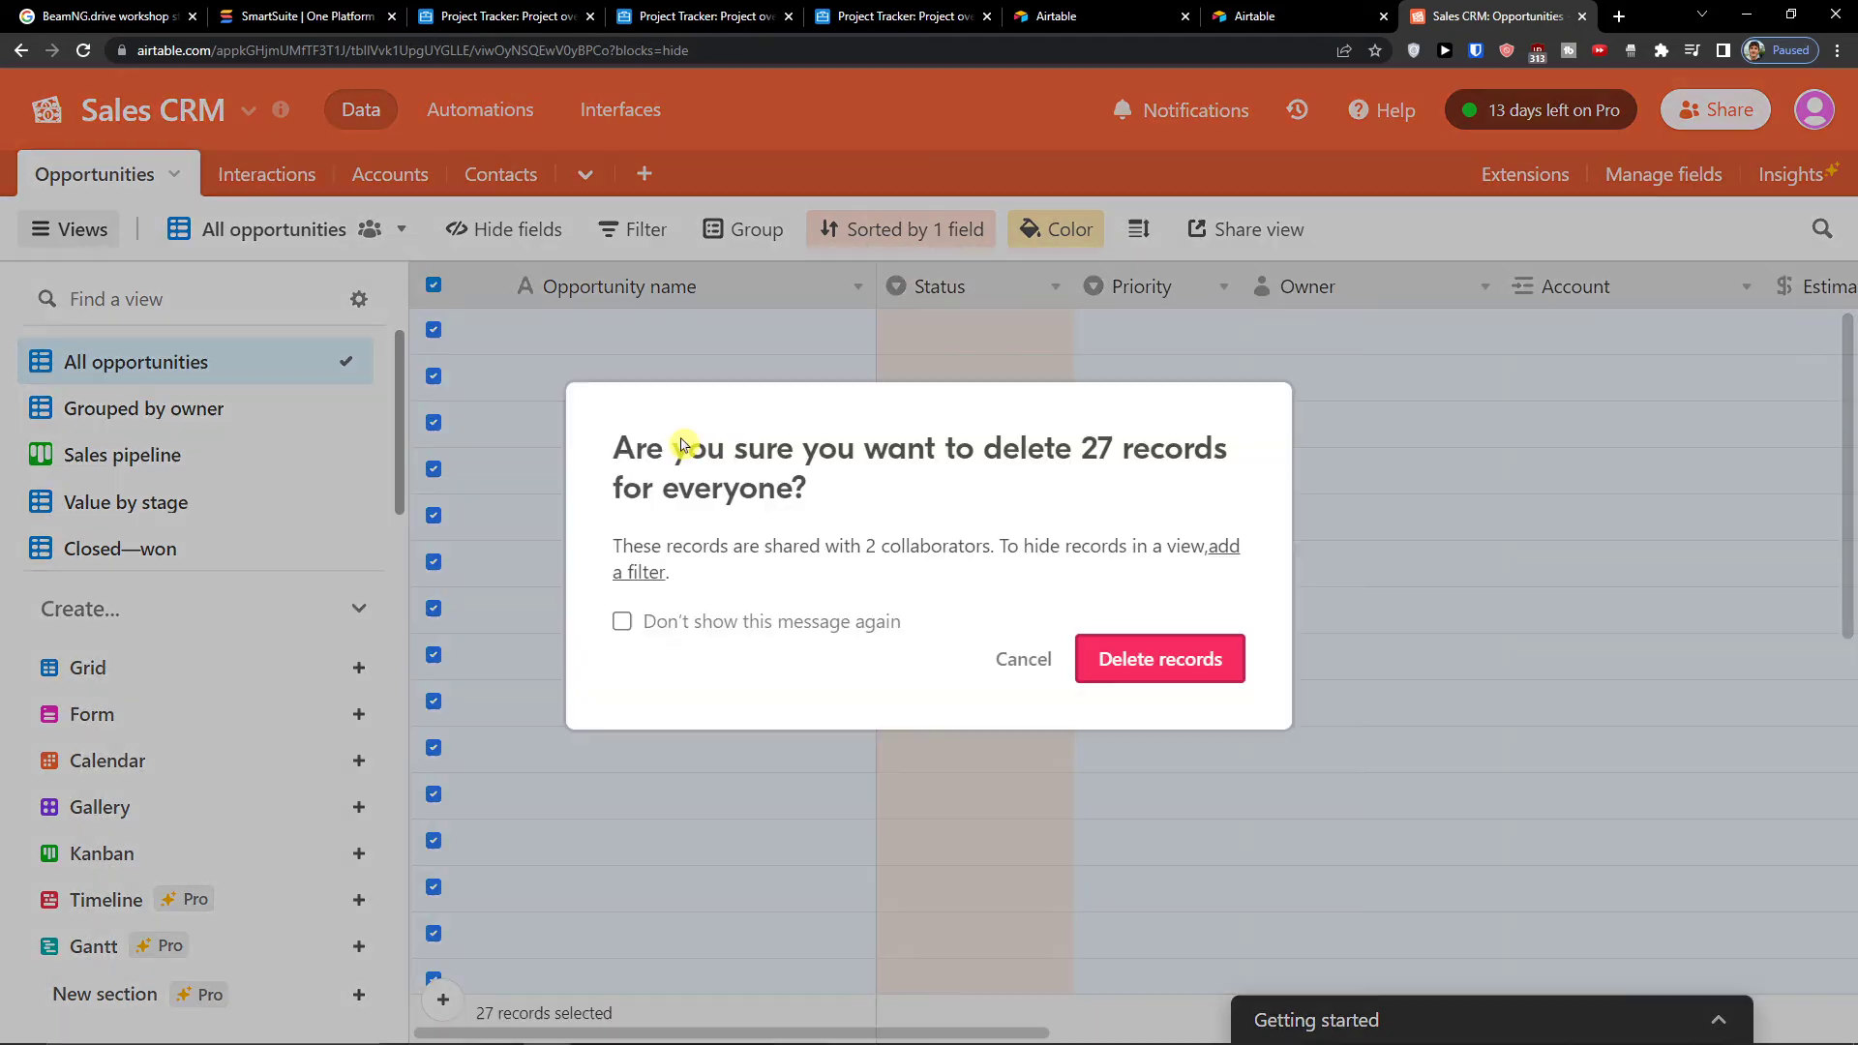
{"action": "left_click", "coordinate": [1128, 664]}
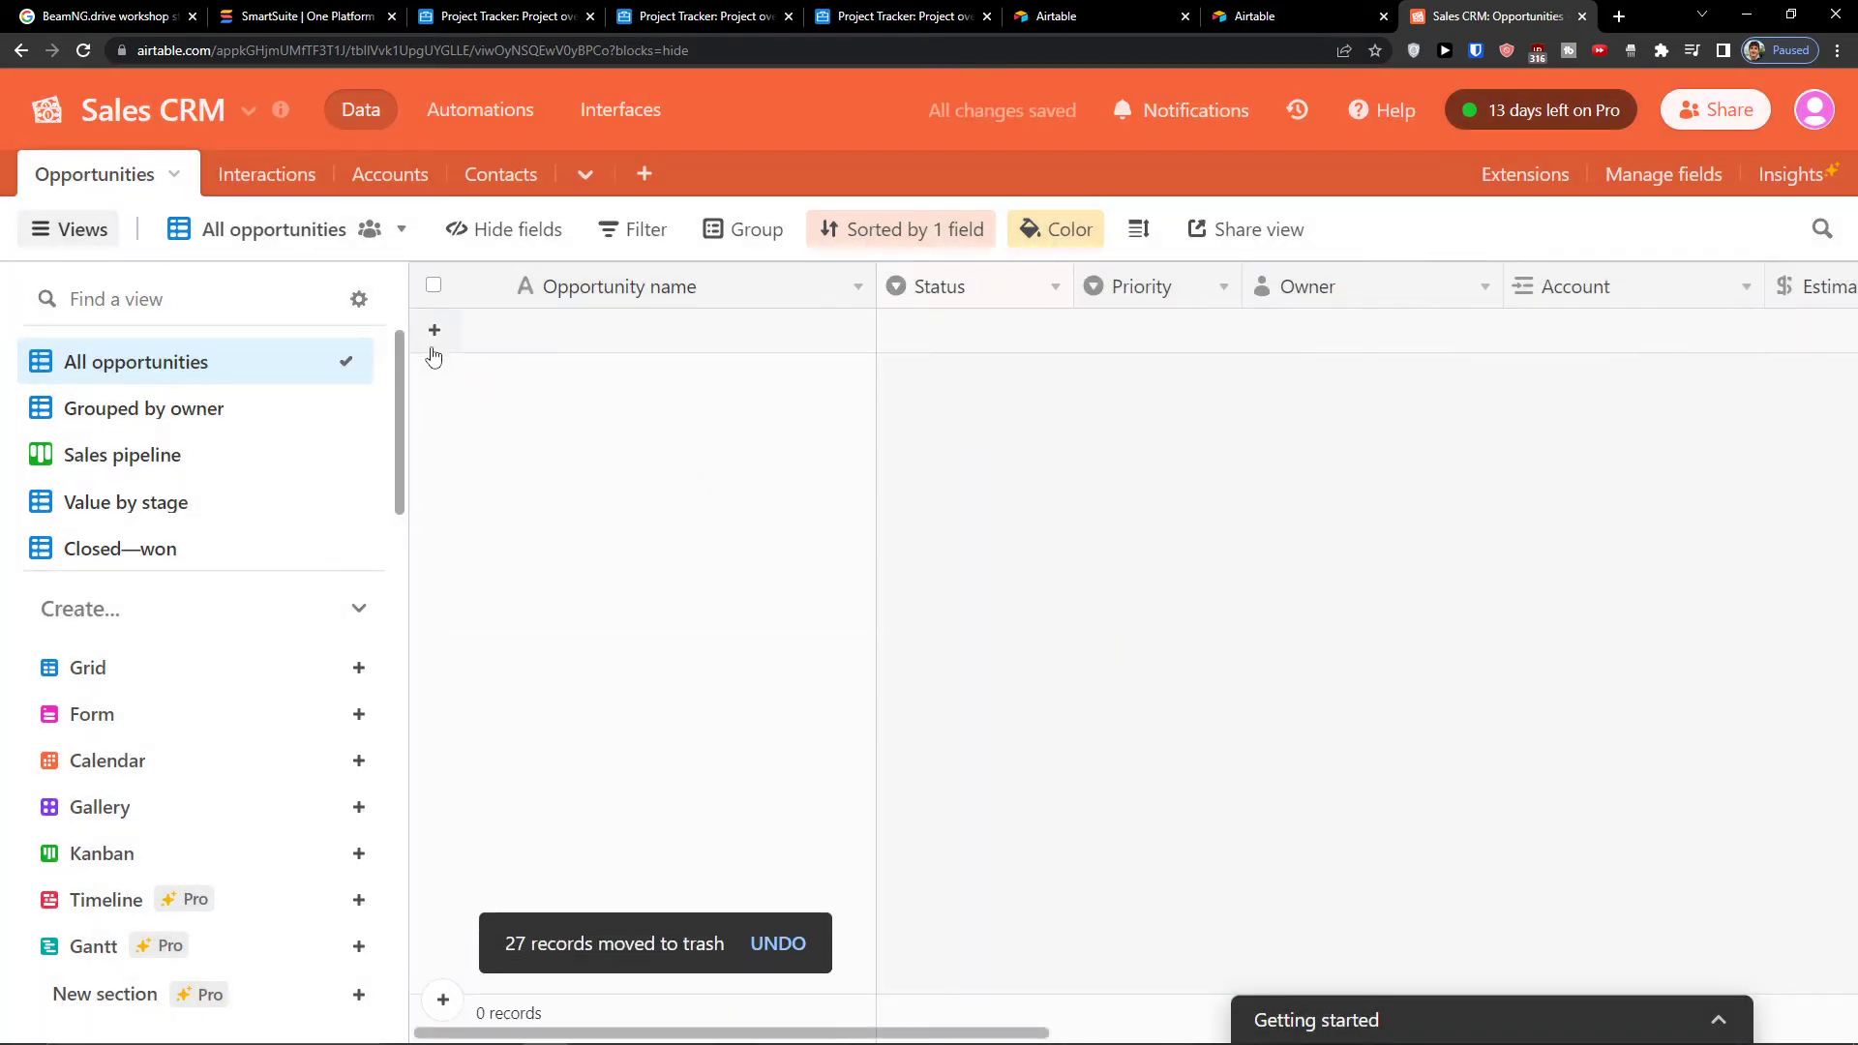
{"action": "left_click", "coordinate": [435, 332]}
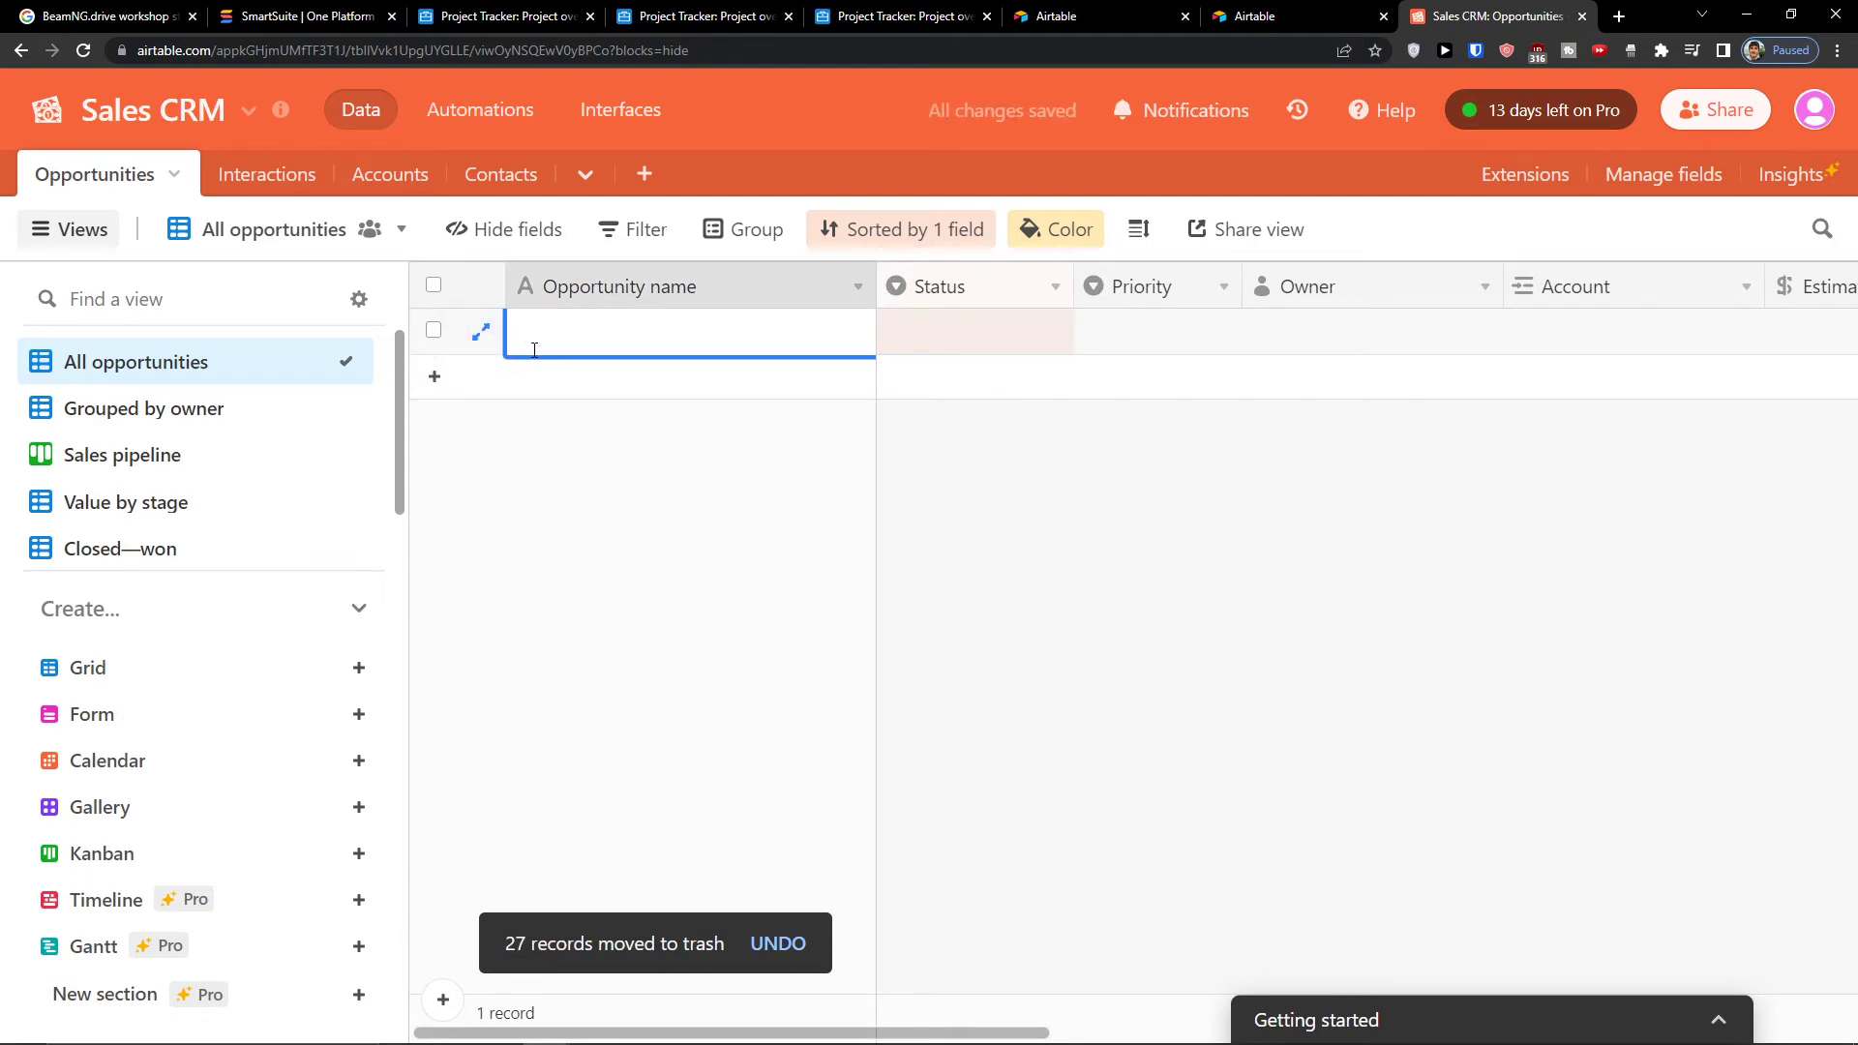
{"action": "type", "text": "sUN"}
{"action": "key", "text": "BackSpace"}
{"action": "key", "text": "BackSpace"}
{"action": "key", "text": "Caps_Lock"}
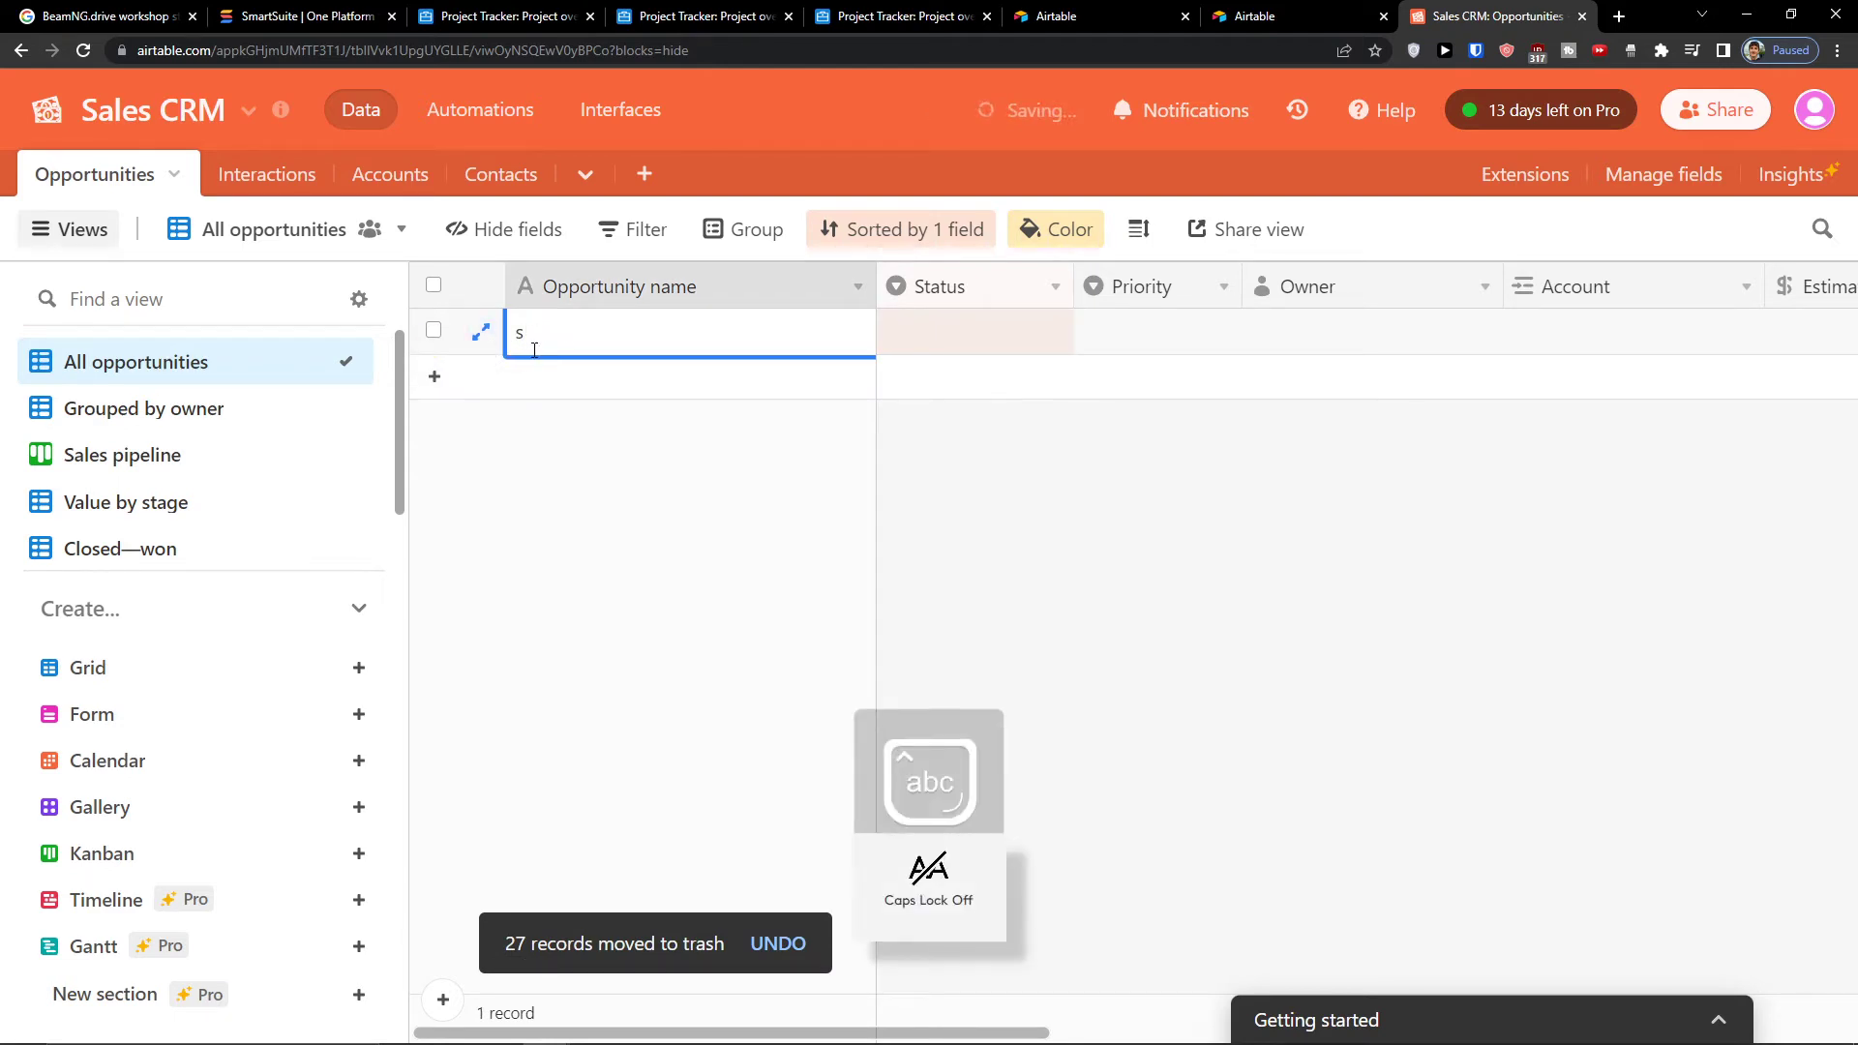
{"action": "type", "text": "un wei deal"}
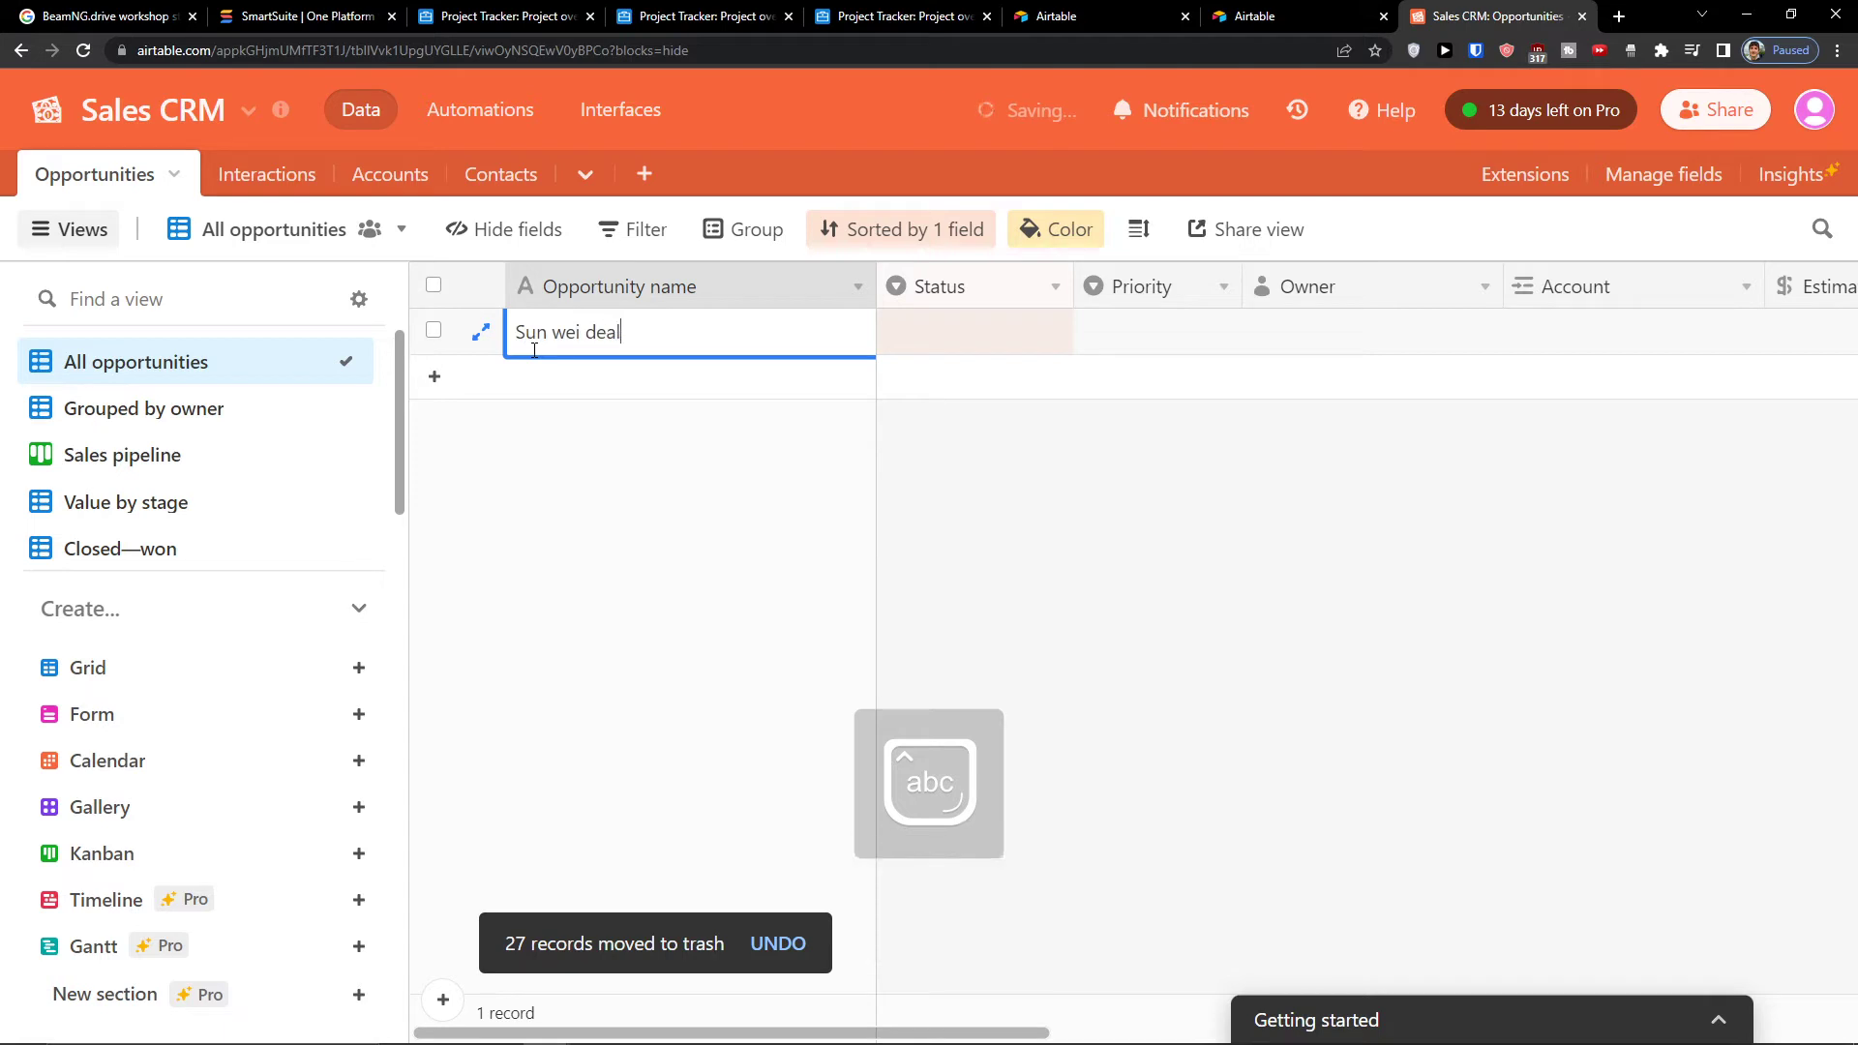
- Set the deal's Status to Proposal, Priority to High, and assign its owner
{"action": "left_click", "coordinate": [910, 347]}
{"action": "left_click", "coordinate": [909, 347]}
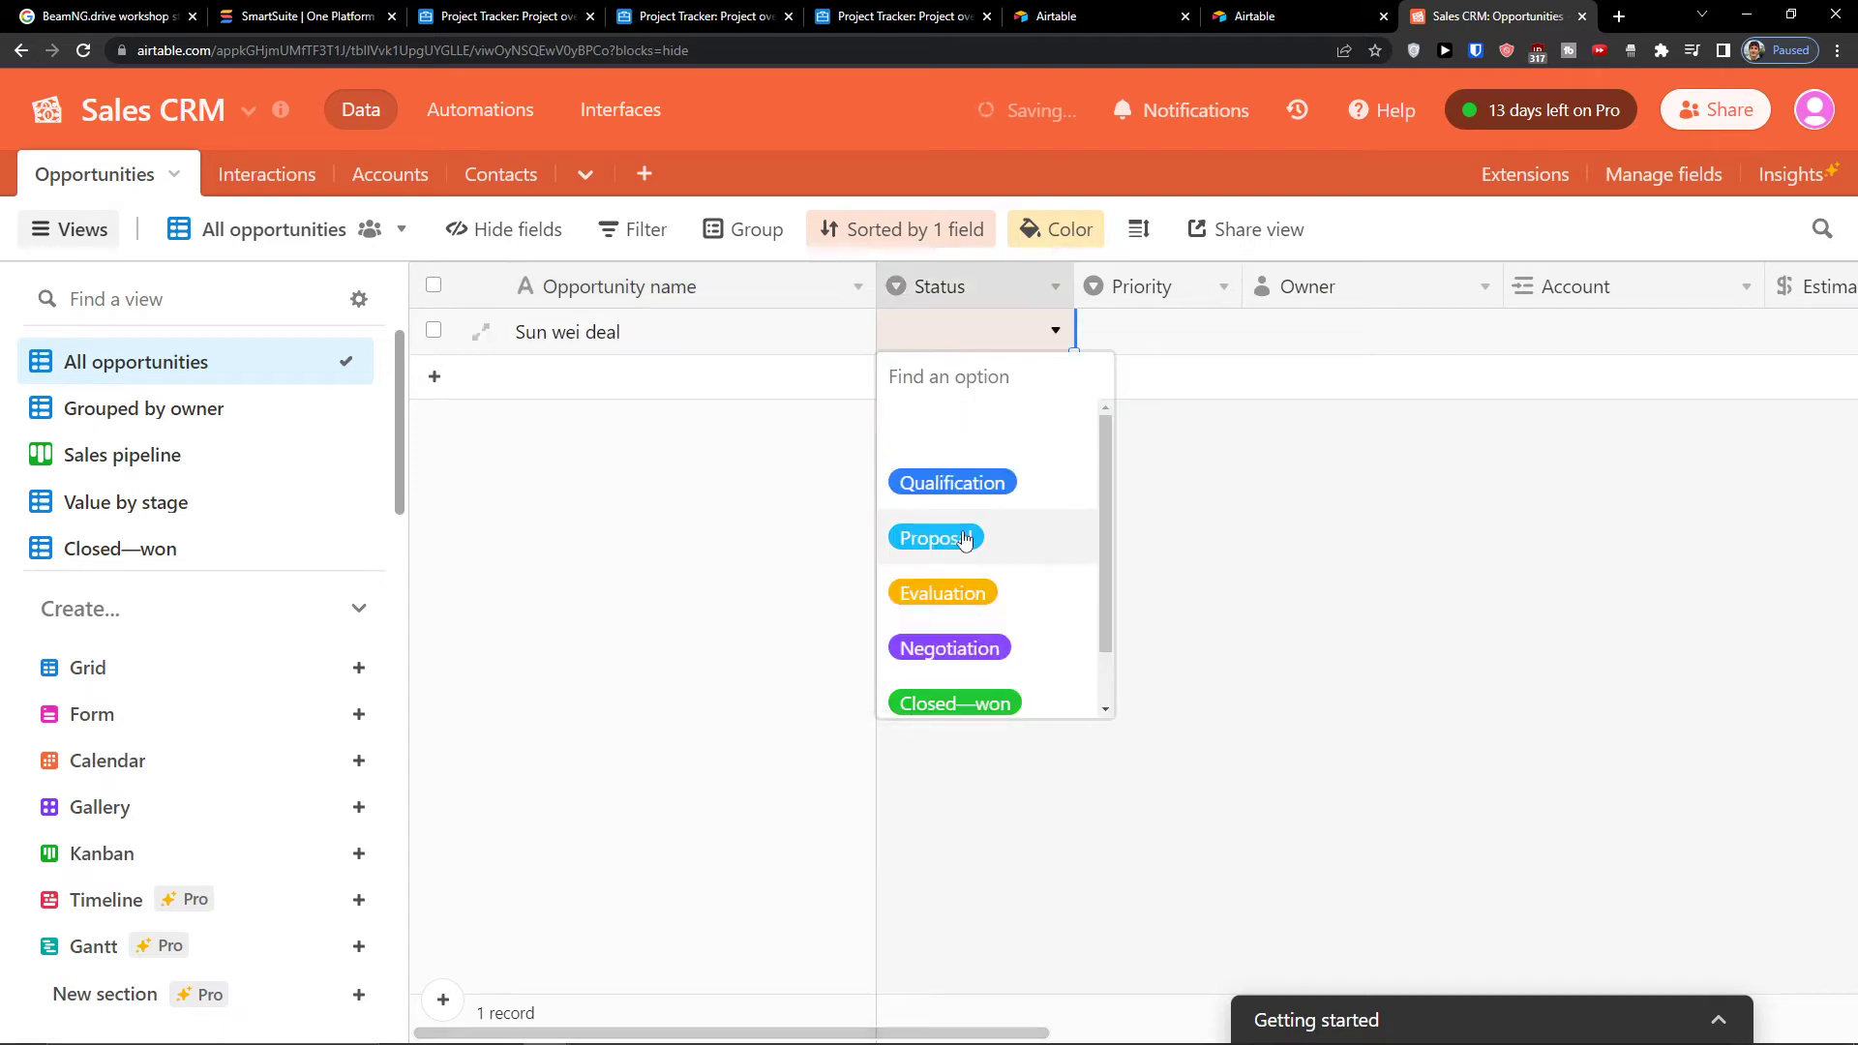
{"action": "left_click", "coordinate": [931, 536]}
{"action": "left_click", "coordinate": [1152, 339]}
{"action": "left_click", "coordinate": [1152, 339]}
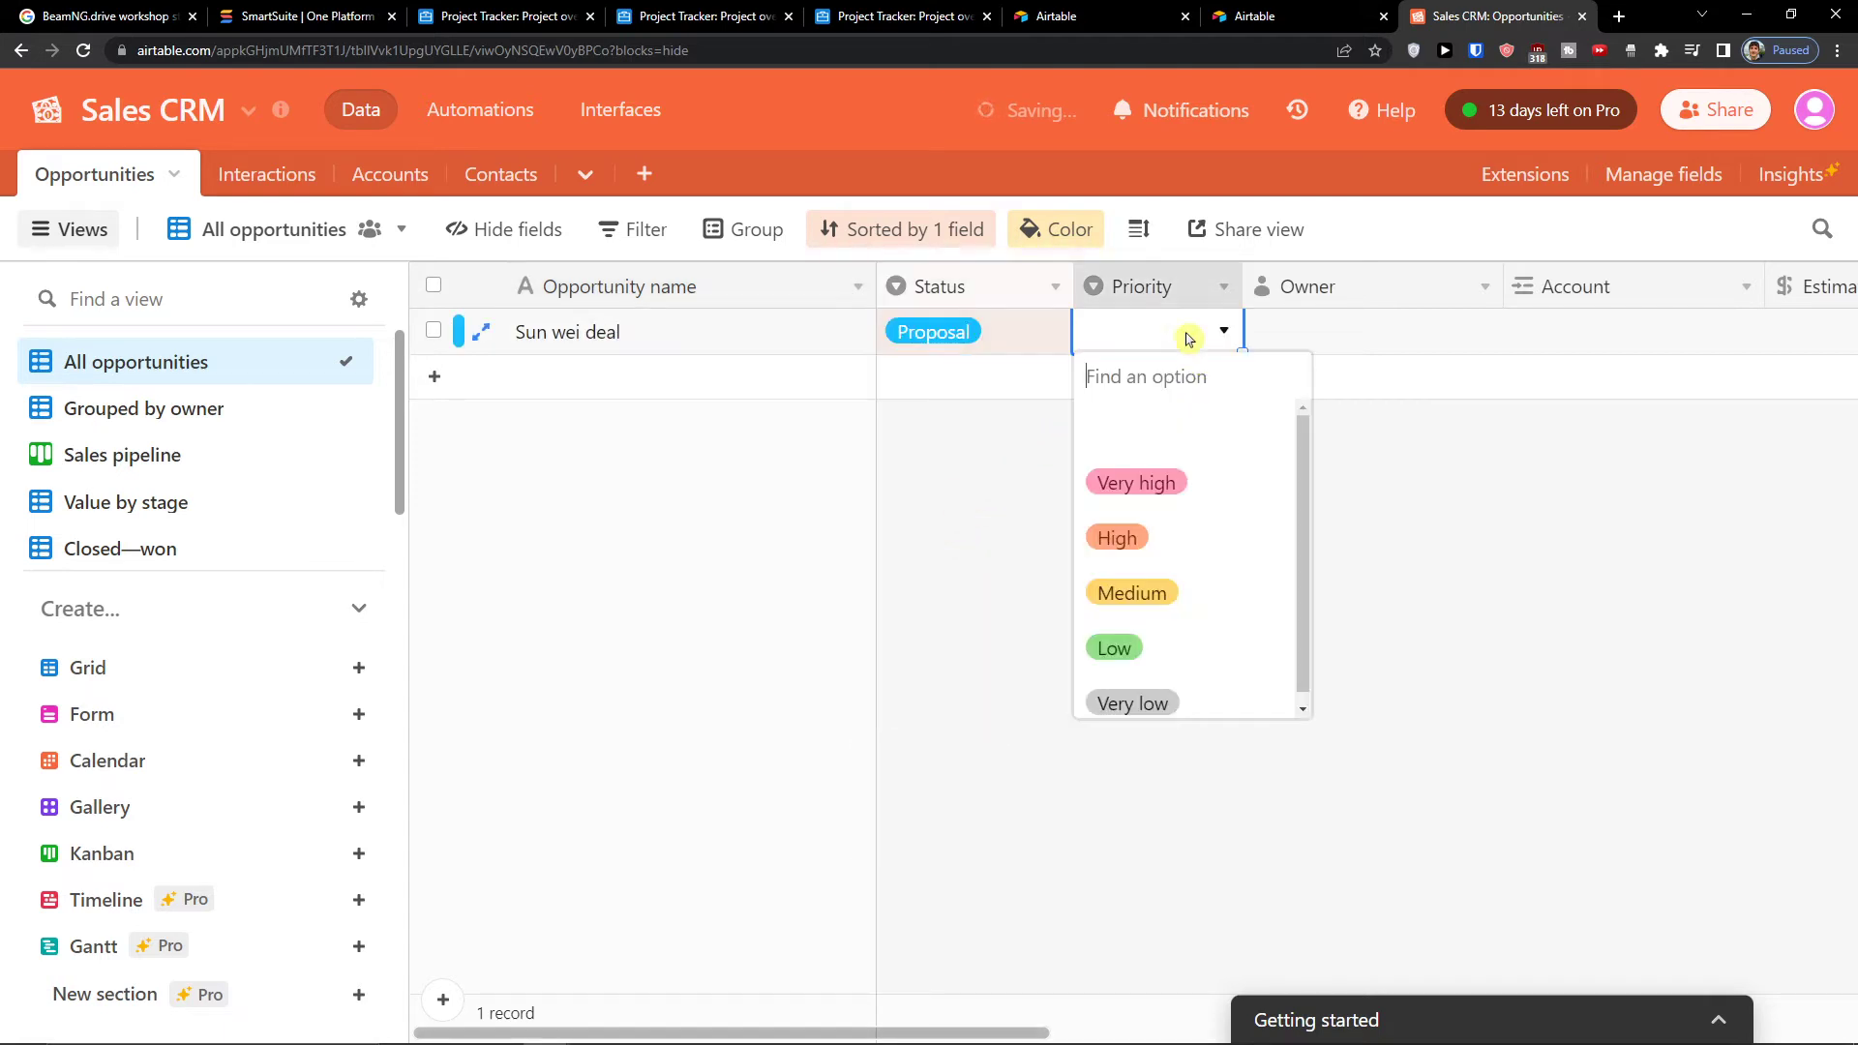
{"action": "left_click", "coordinate": [1185, 557]}
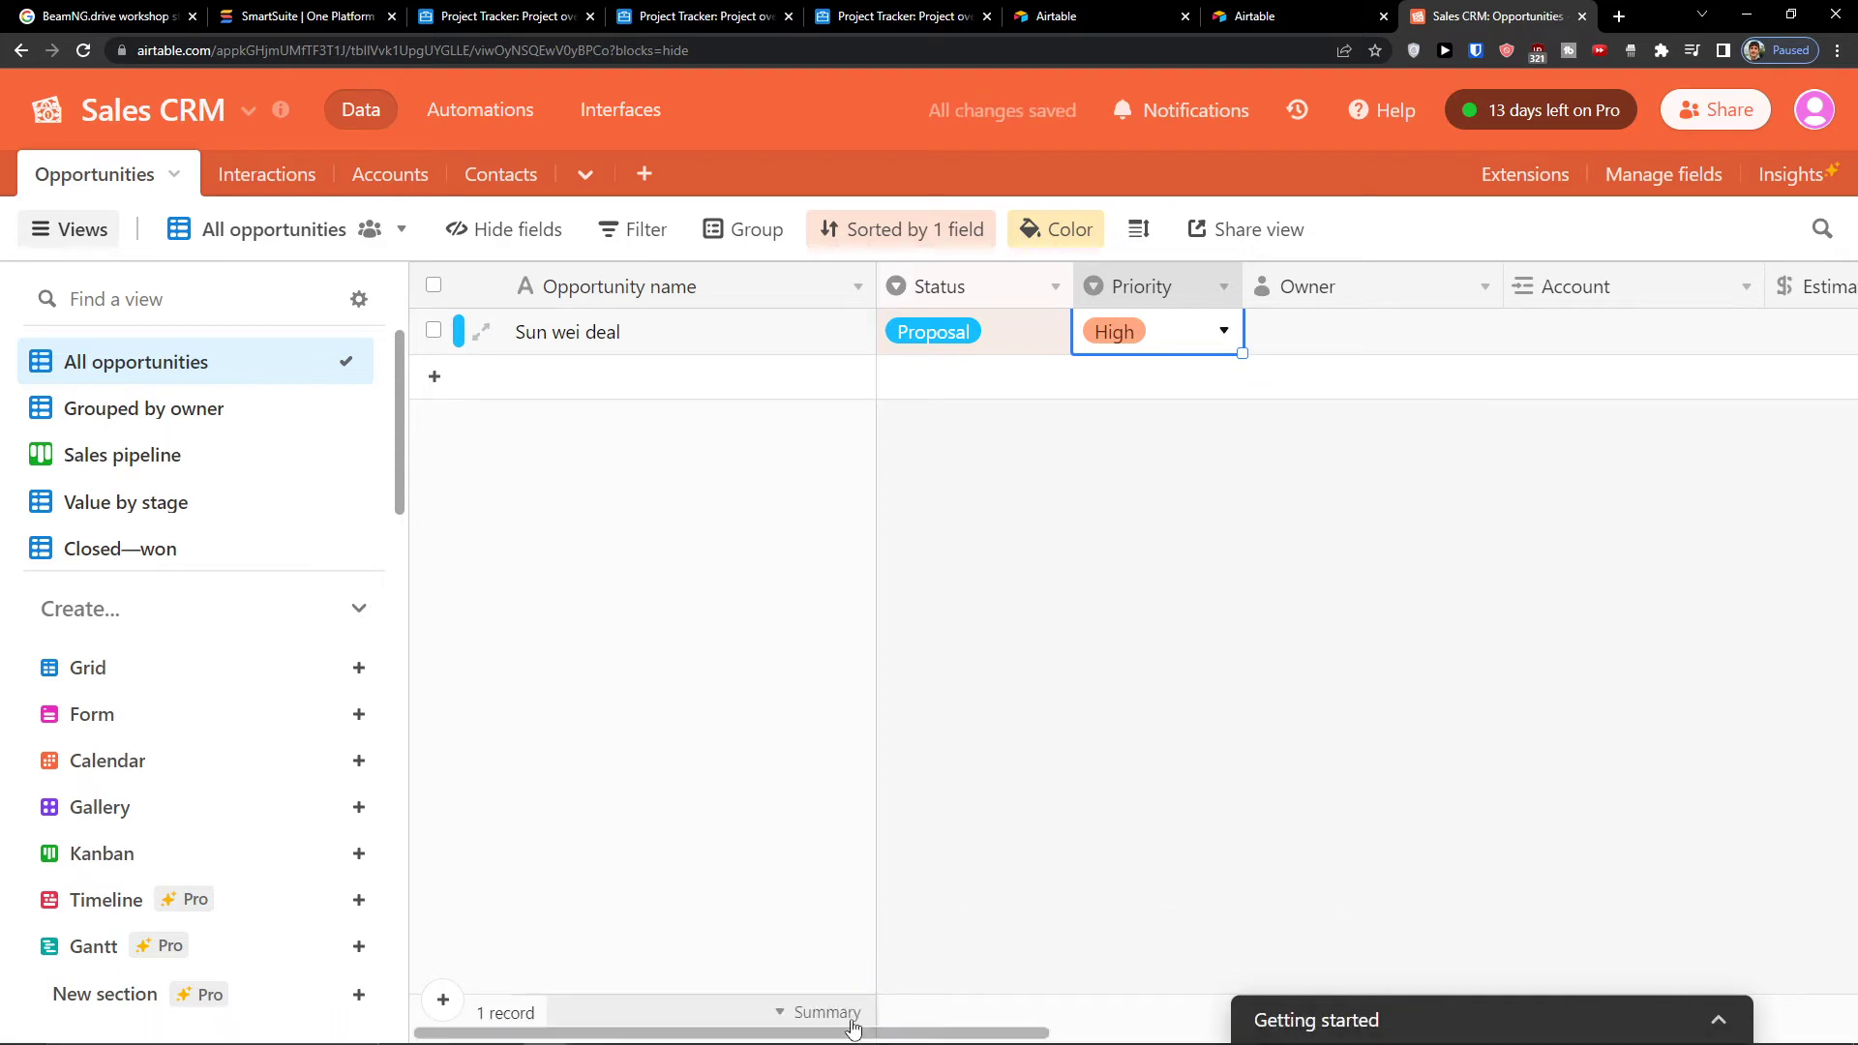
{"action": "left_click_drag", "start_coordinate": [851, 1034], "coordinate": [985, 1034]}
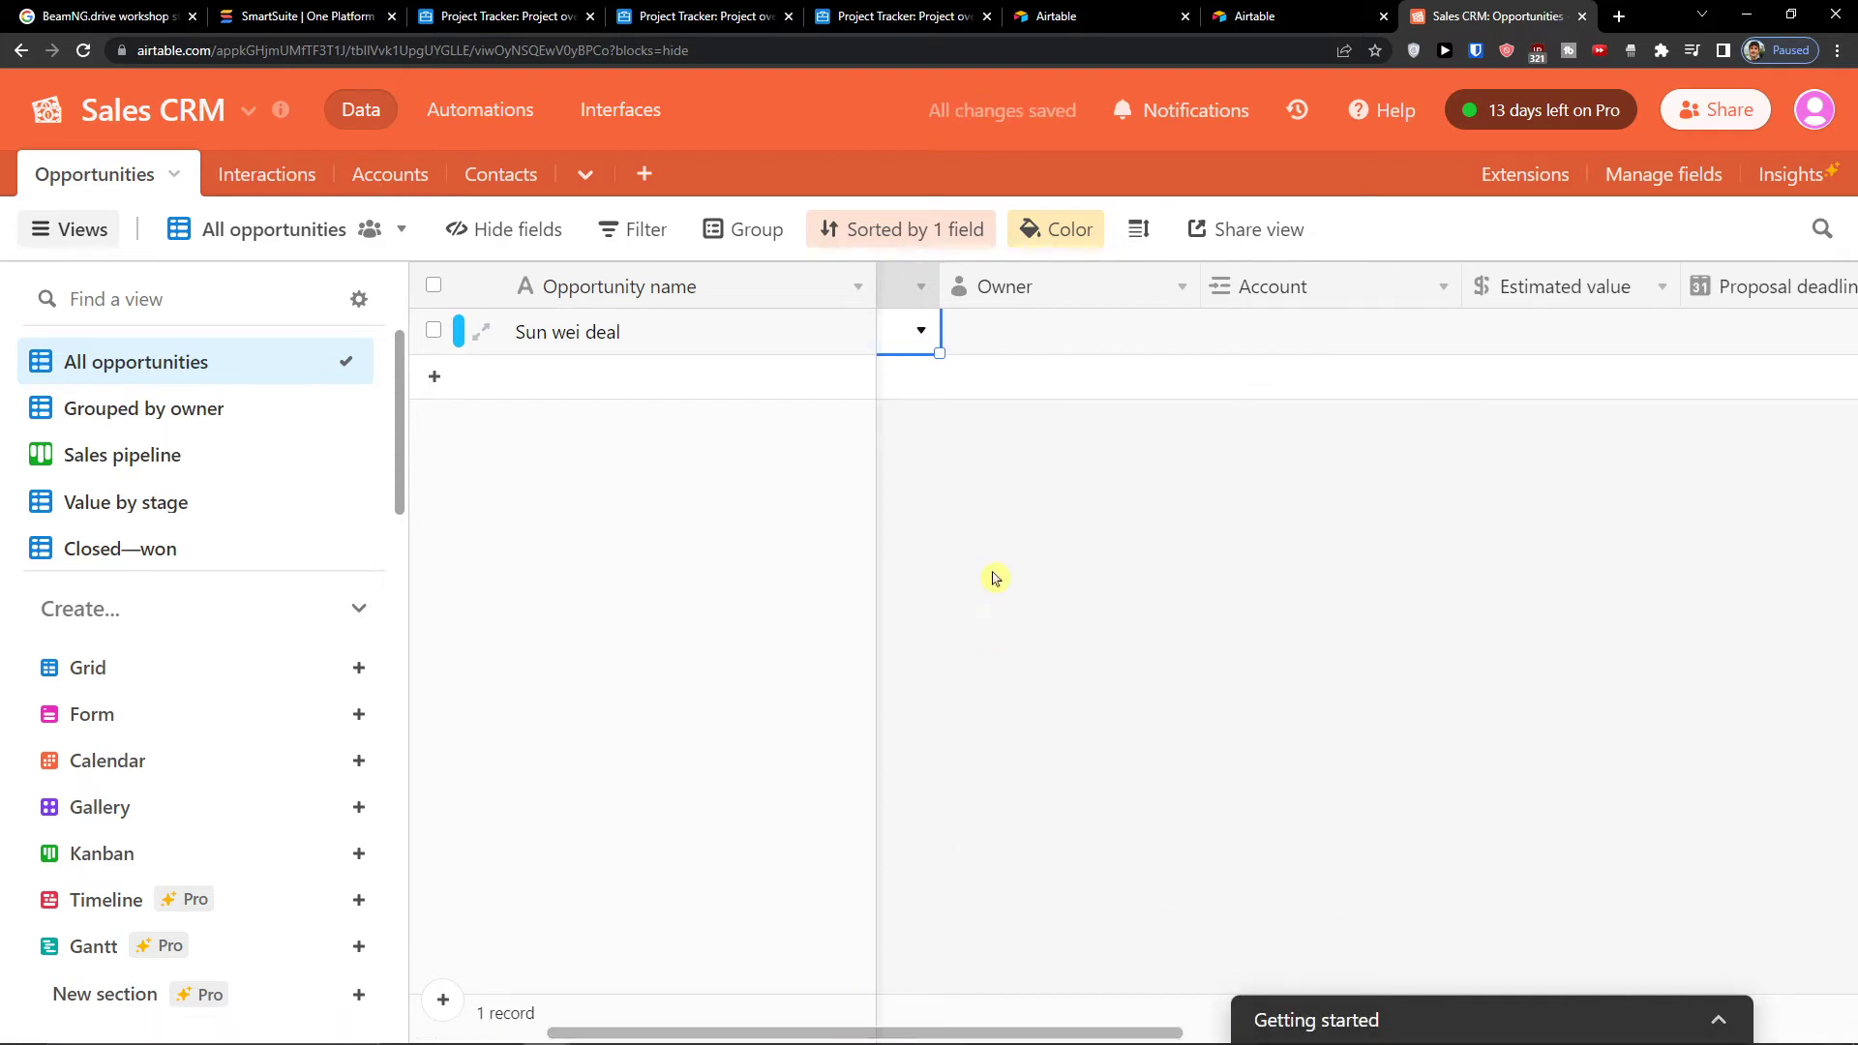
{"action": "double_click", "coordinate": [1075, 339]}
{"action": "left_click", "coordinate": [1068, 501]}
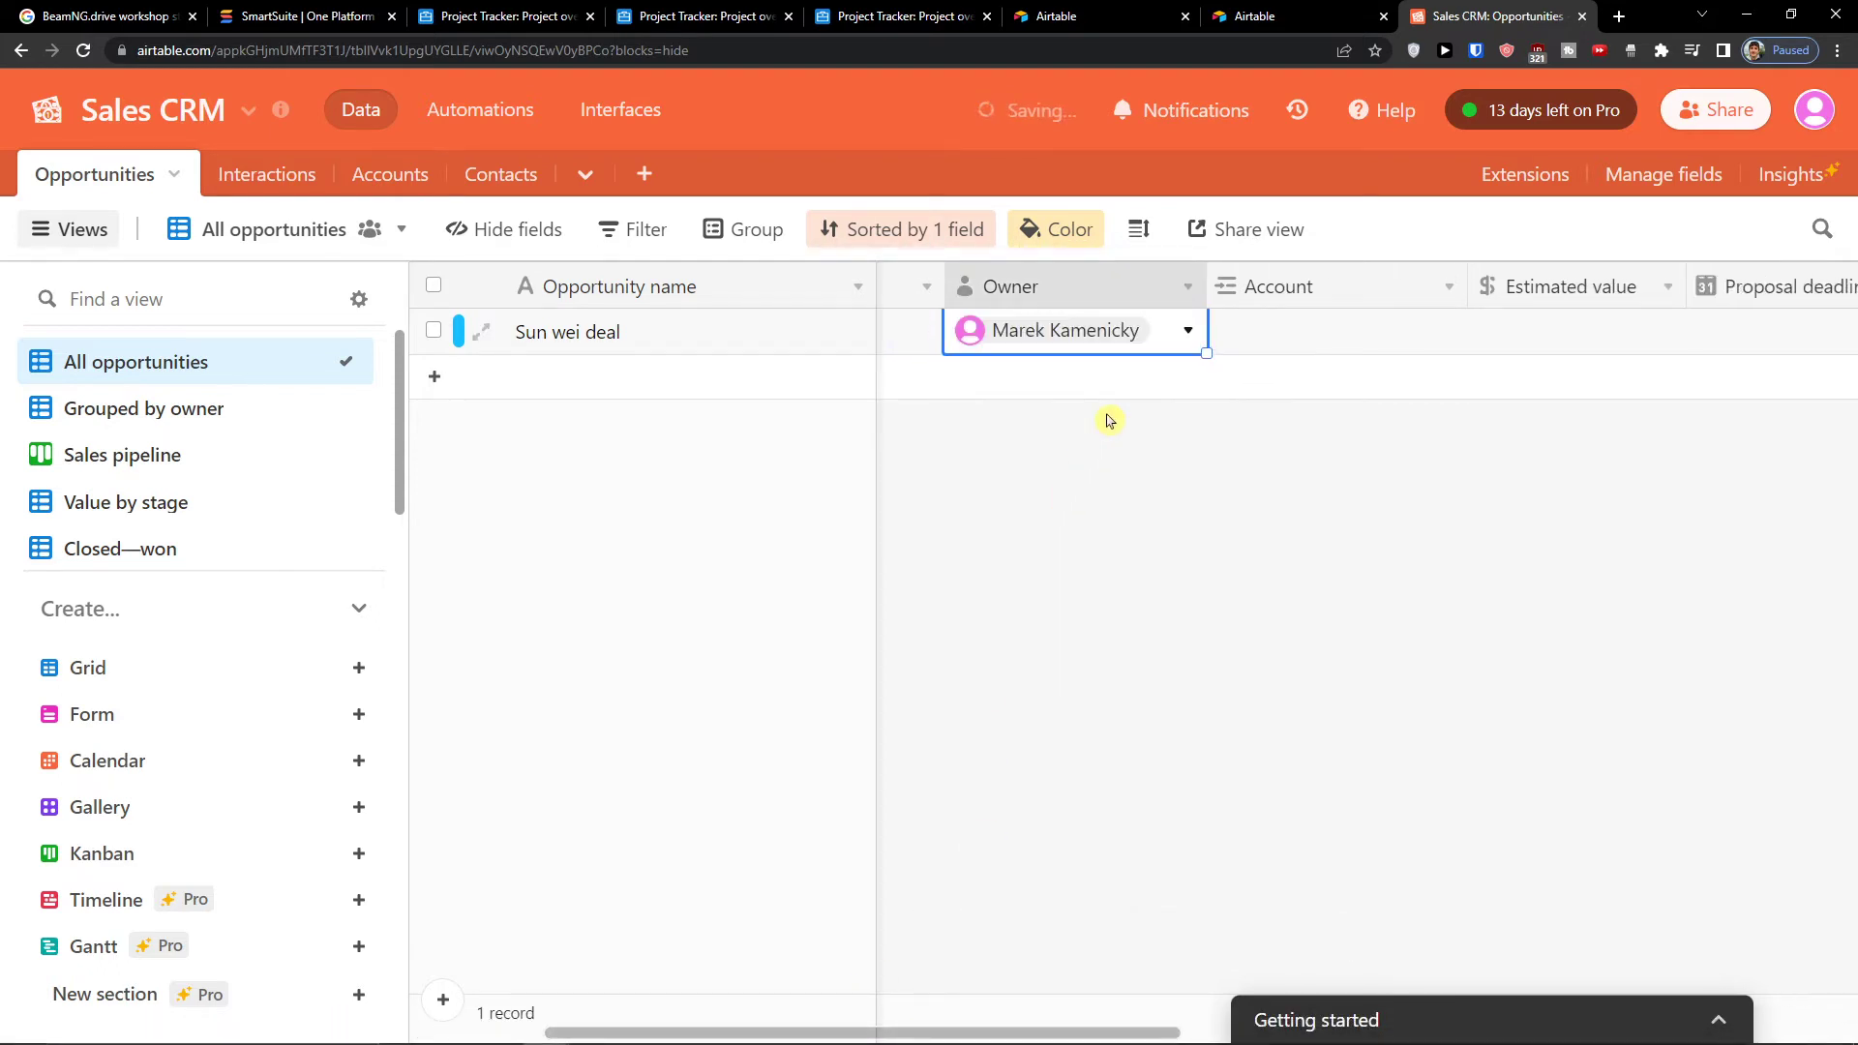
- Link Sun wei company as the deal's account
{"action": "left_click", "coordinate": [1260, 329]}
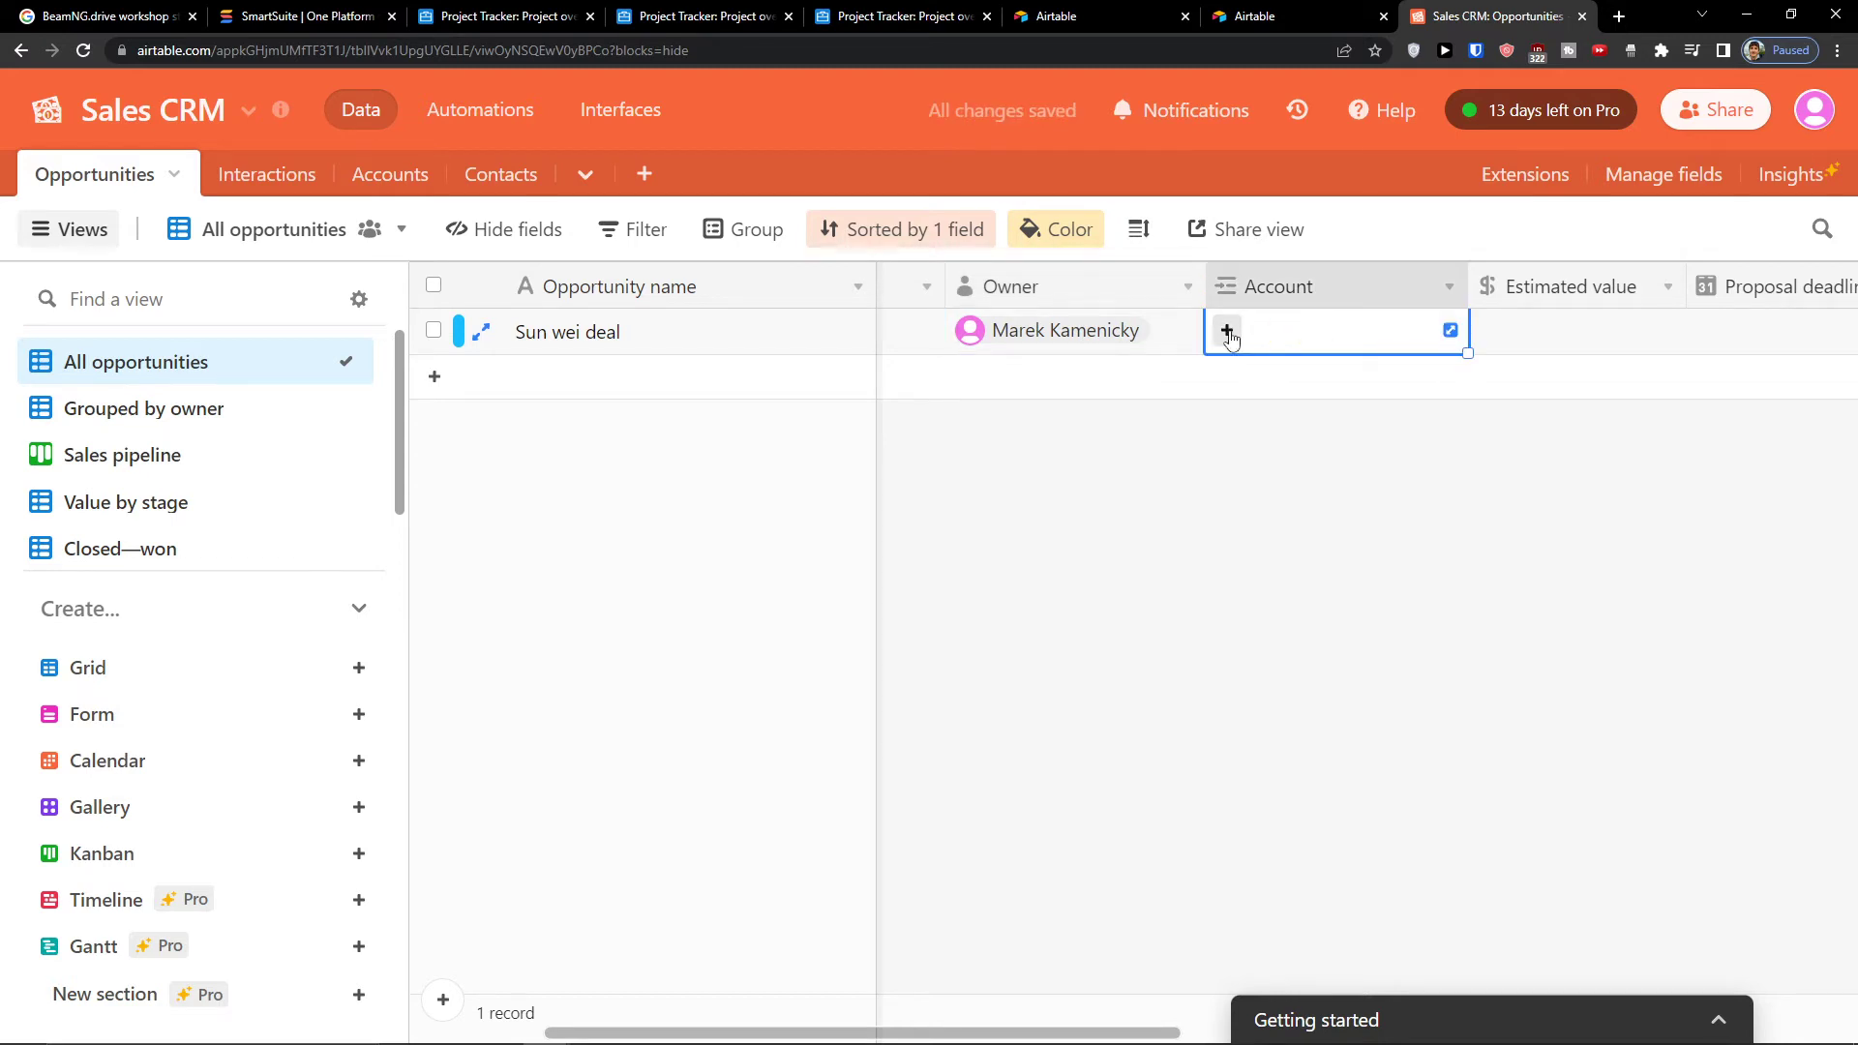
{"action": "left_click", "coordinate": [1227, 330]}
{"action": "scroll", "coordinate": [1142, 376], "scroll_direction": "down", "scroll_amount": 5}
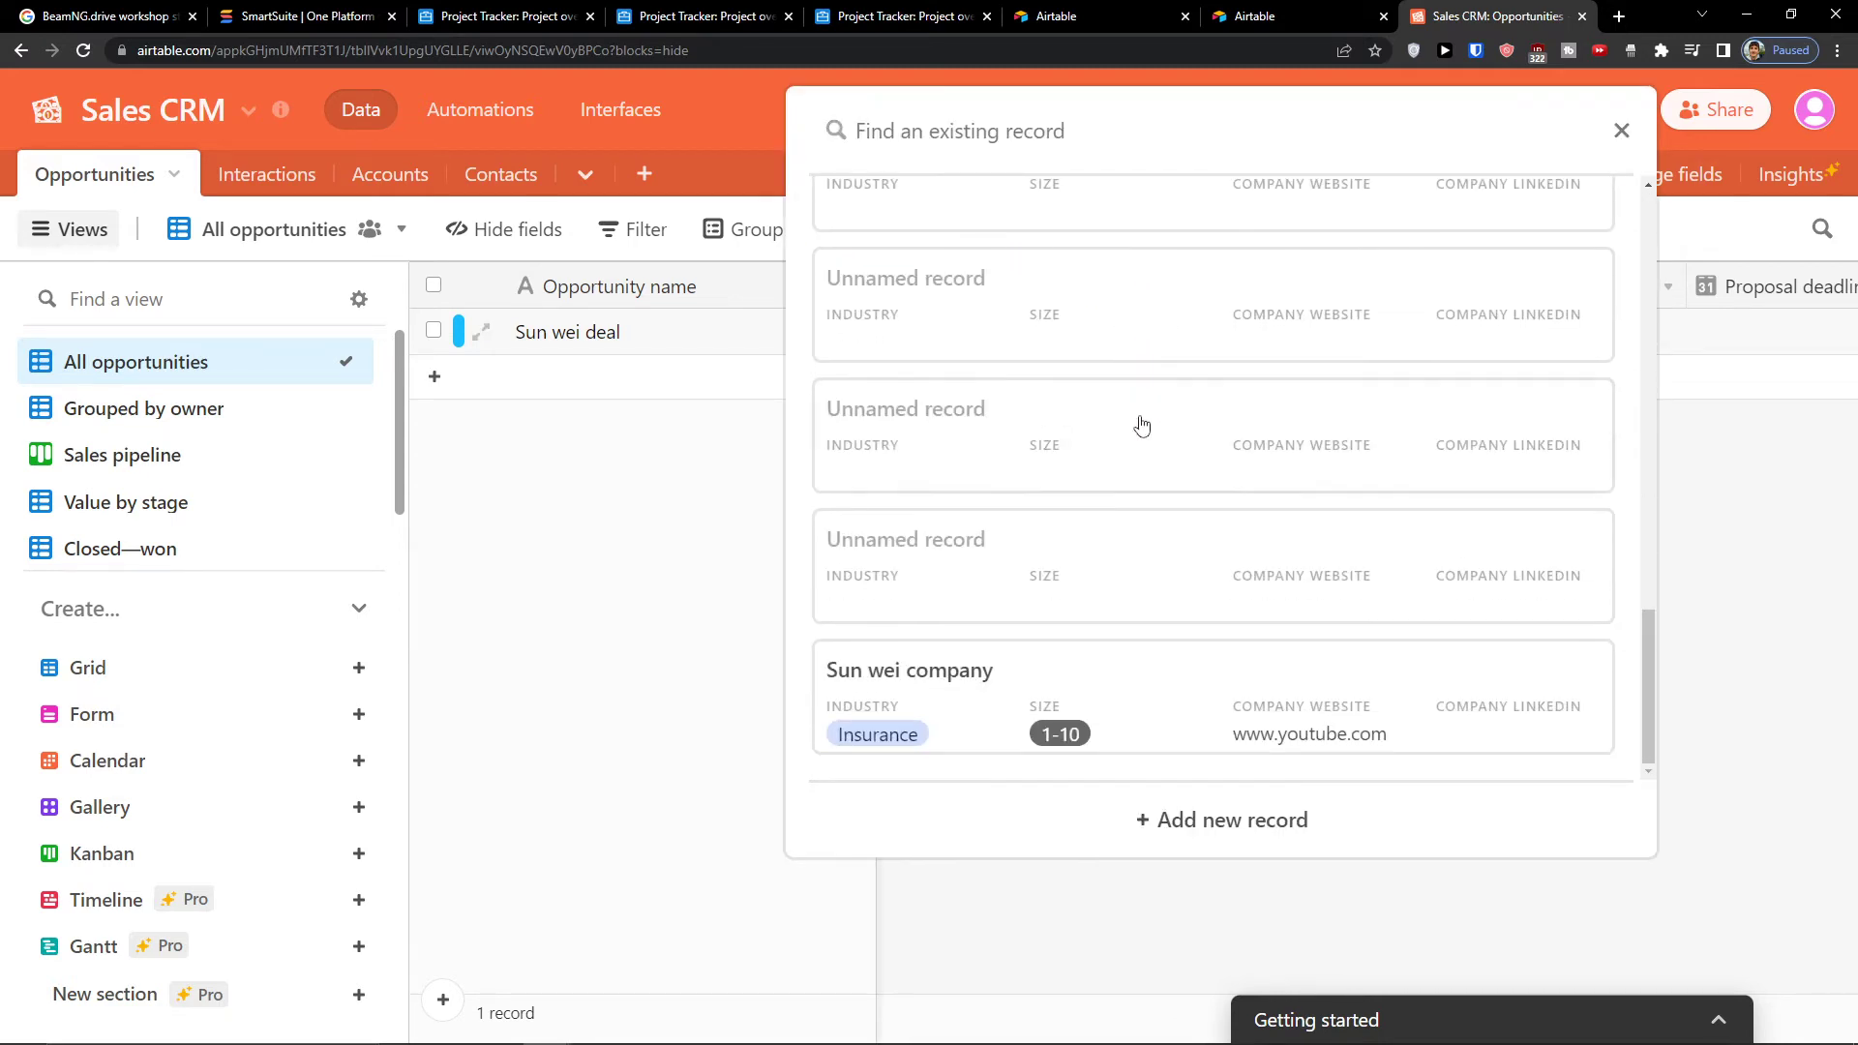
{"action": "scroll", "coordinate": [1112, 663], "scroll_direction": "up", "scroll_amount": 2}
{"action": "scroll", "coordinate": [1113, 697], "scroll_direction": "down", "scroll_amount": 1}
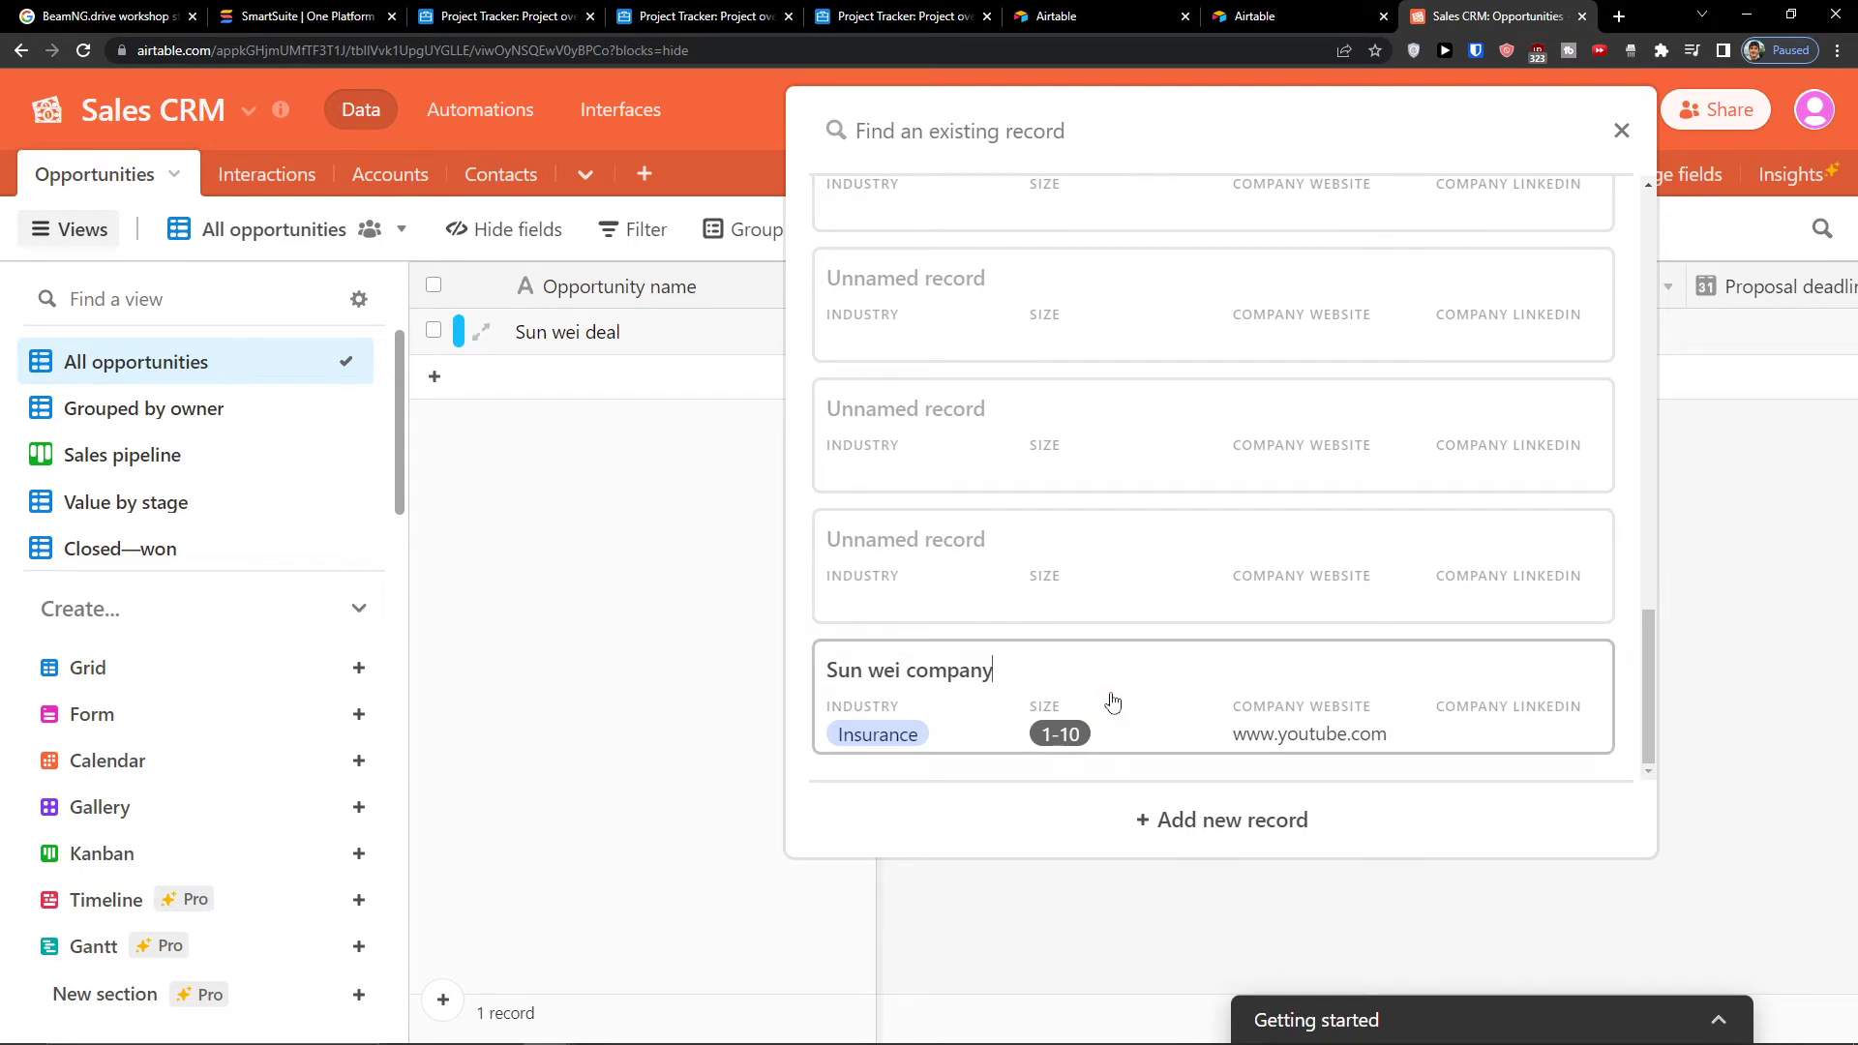
{"action": "left_click", "coordinate": [1107, 701]}
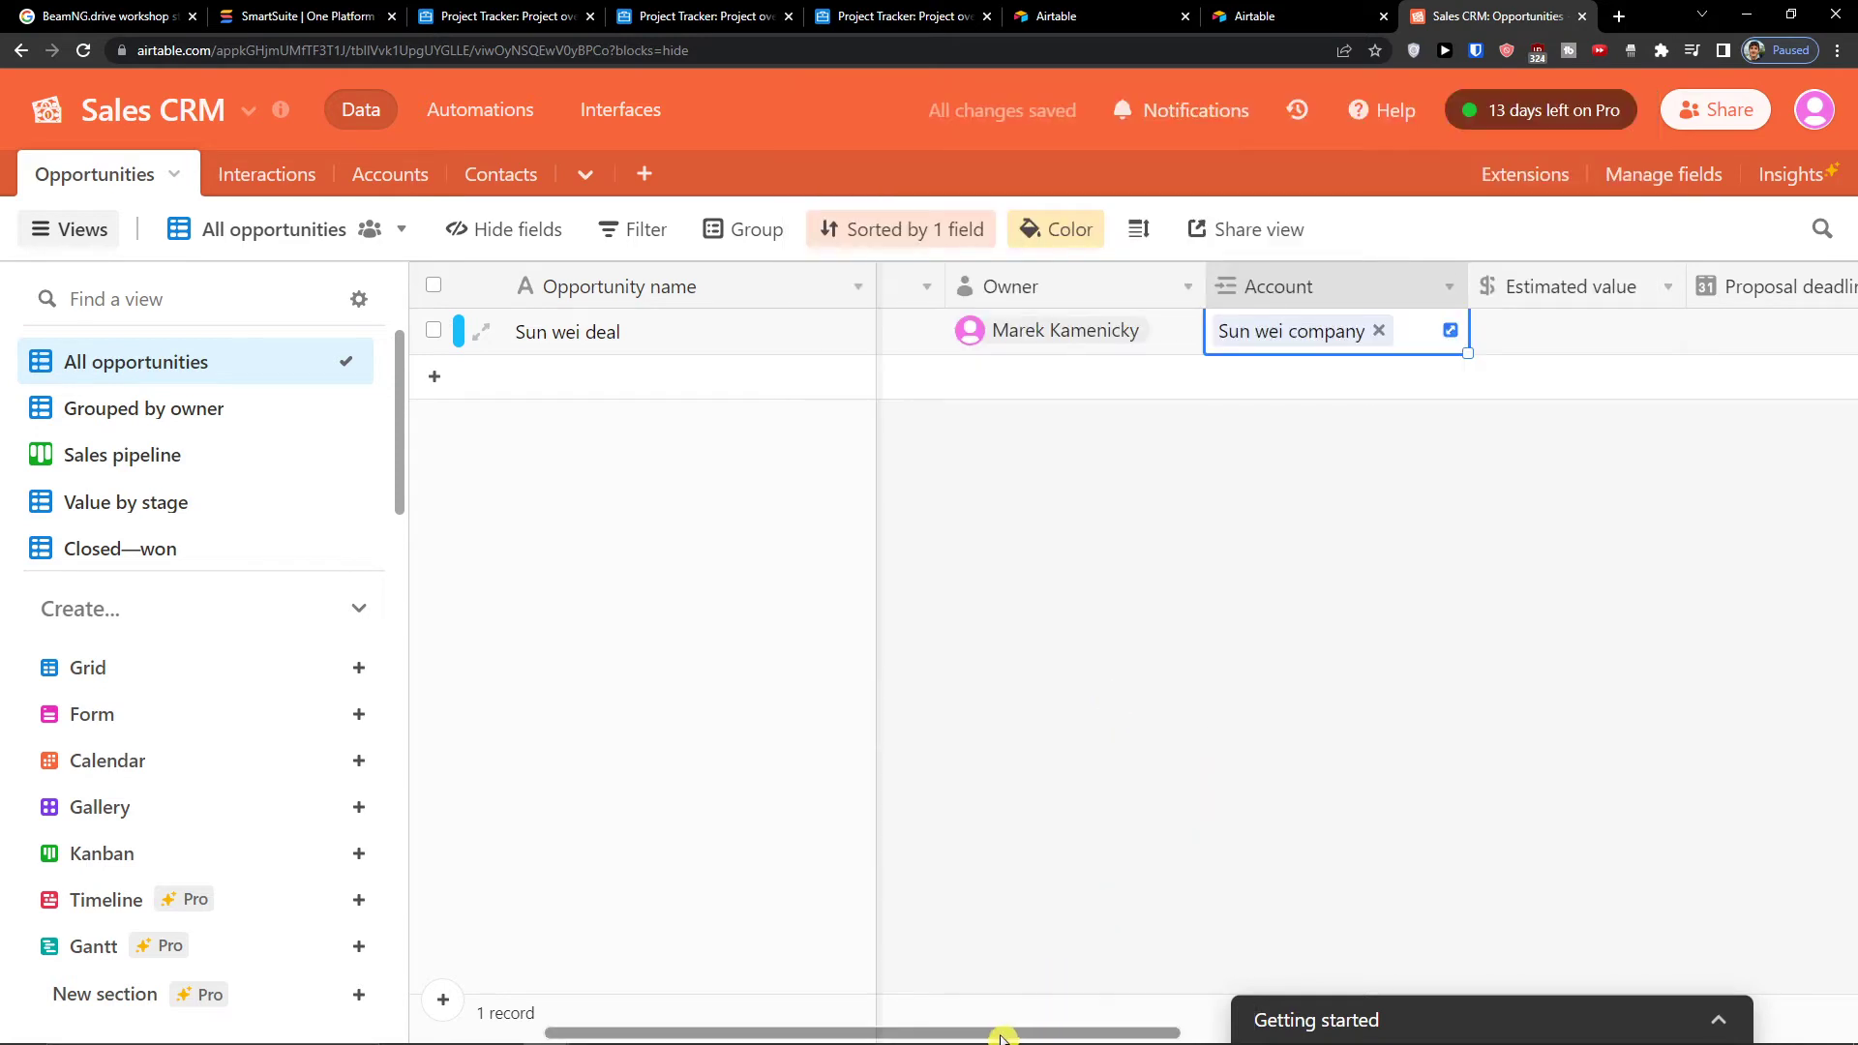
{"action": "left_click_drag", "start_coordinate": [1025, 1031], "coordinate": [1190, 1030]}
{"action": "left_click", "coordinate": [1285, 334]}
- Give the deal a $15,000 estimated value, 8/26/2022 proposal deadline and 8/31/2022 close date
{"action": "left_click", "coordinate": [1293, 330]}
{"action": "type", "text": "15,000"}
{"action": "left_click", "coordinate": [1295, 561]}
{"action": "left_click", "coordinate": [1442, 329]}
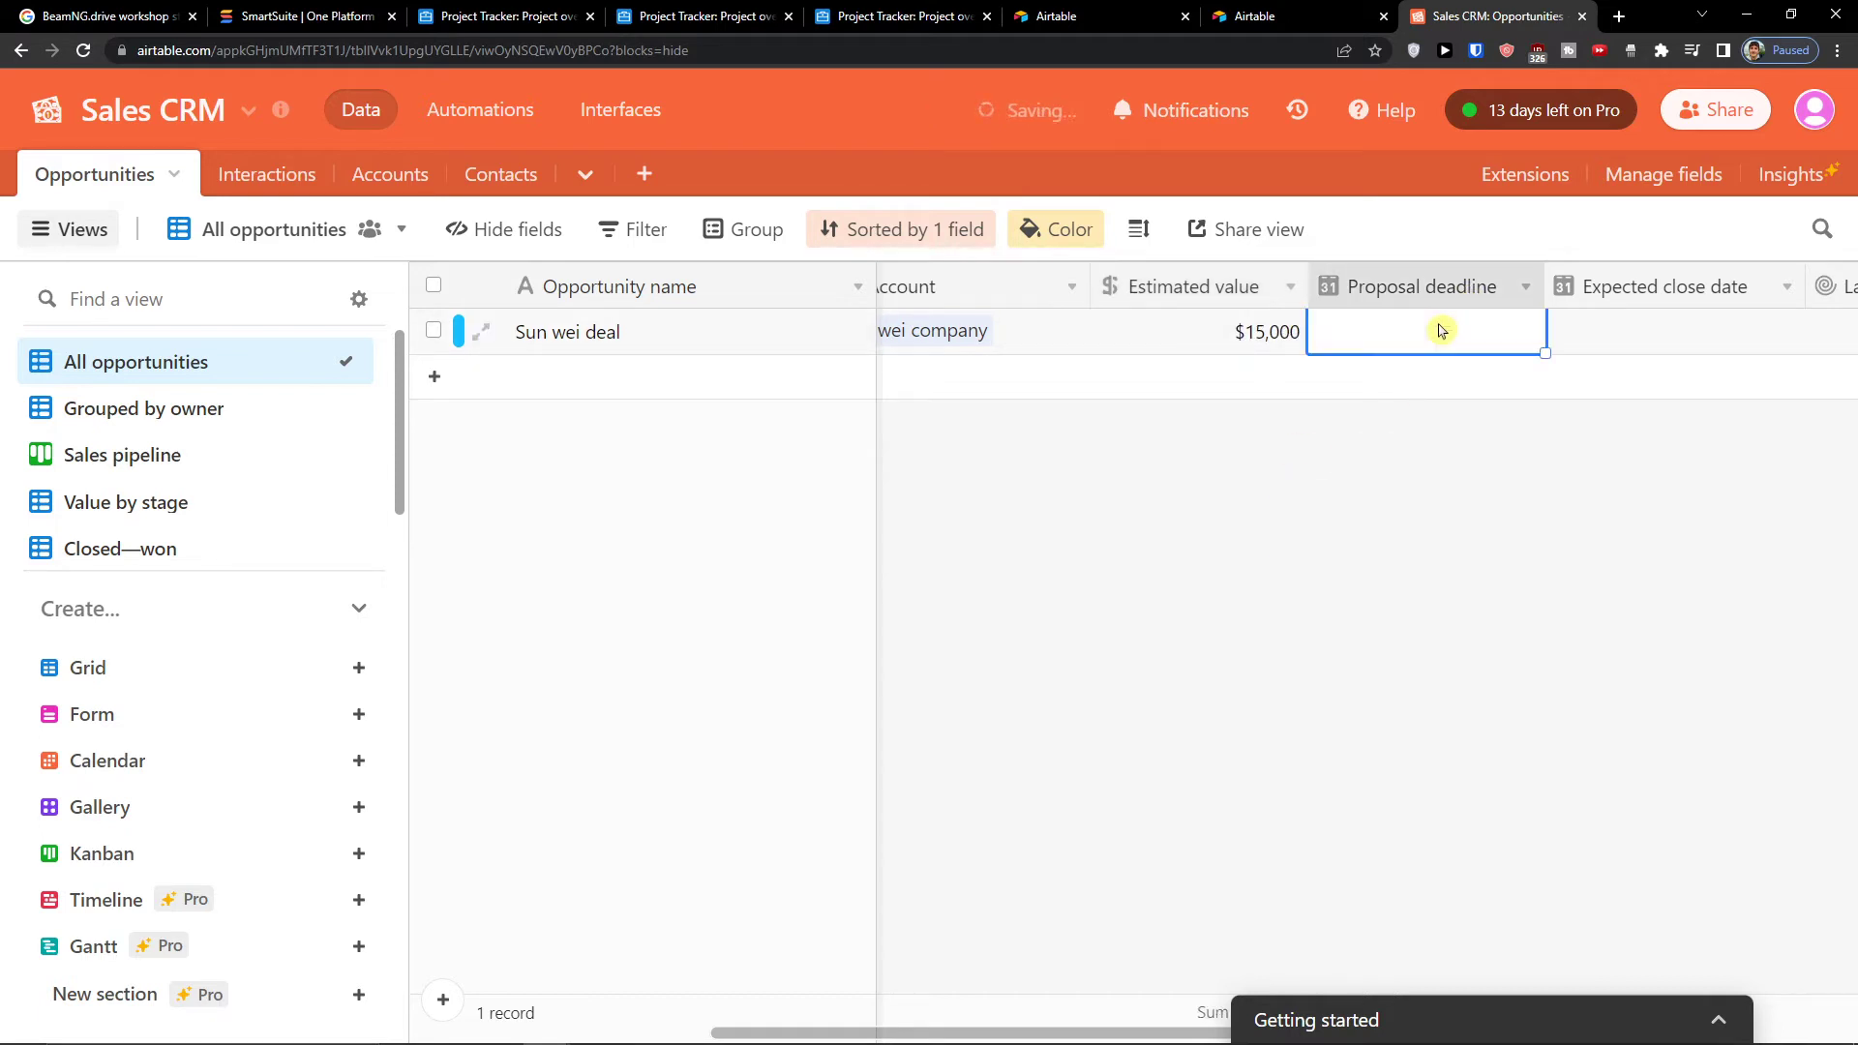
{"action": "left_click", "coordinate": [1442, 329]}
{"action": "left_click", "coordinate": [1579, 581]}
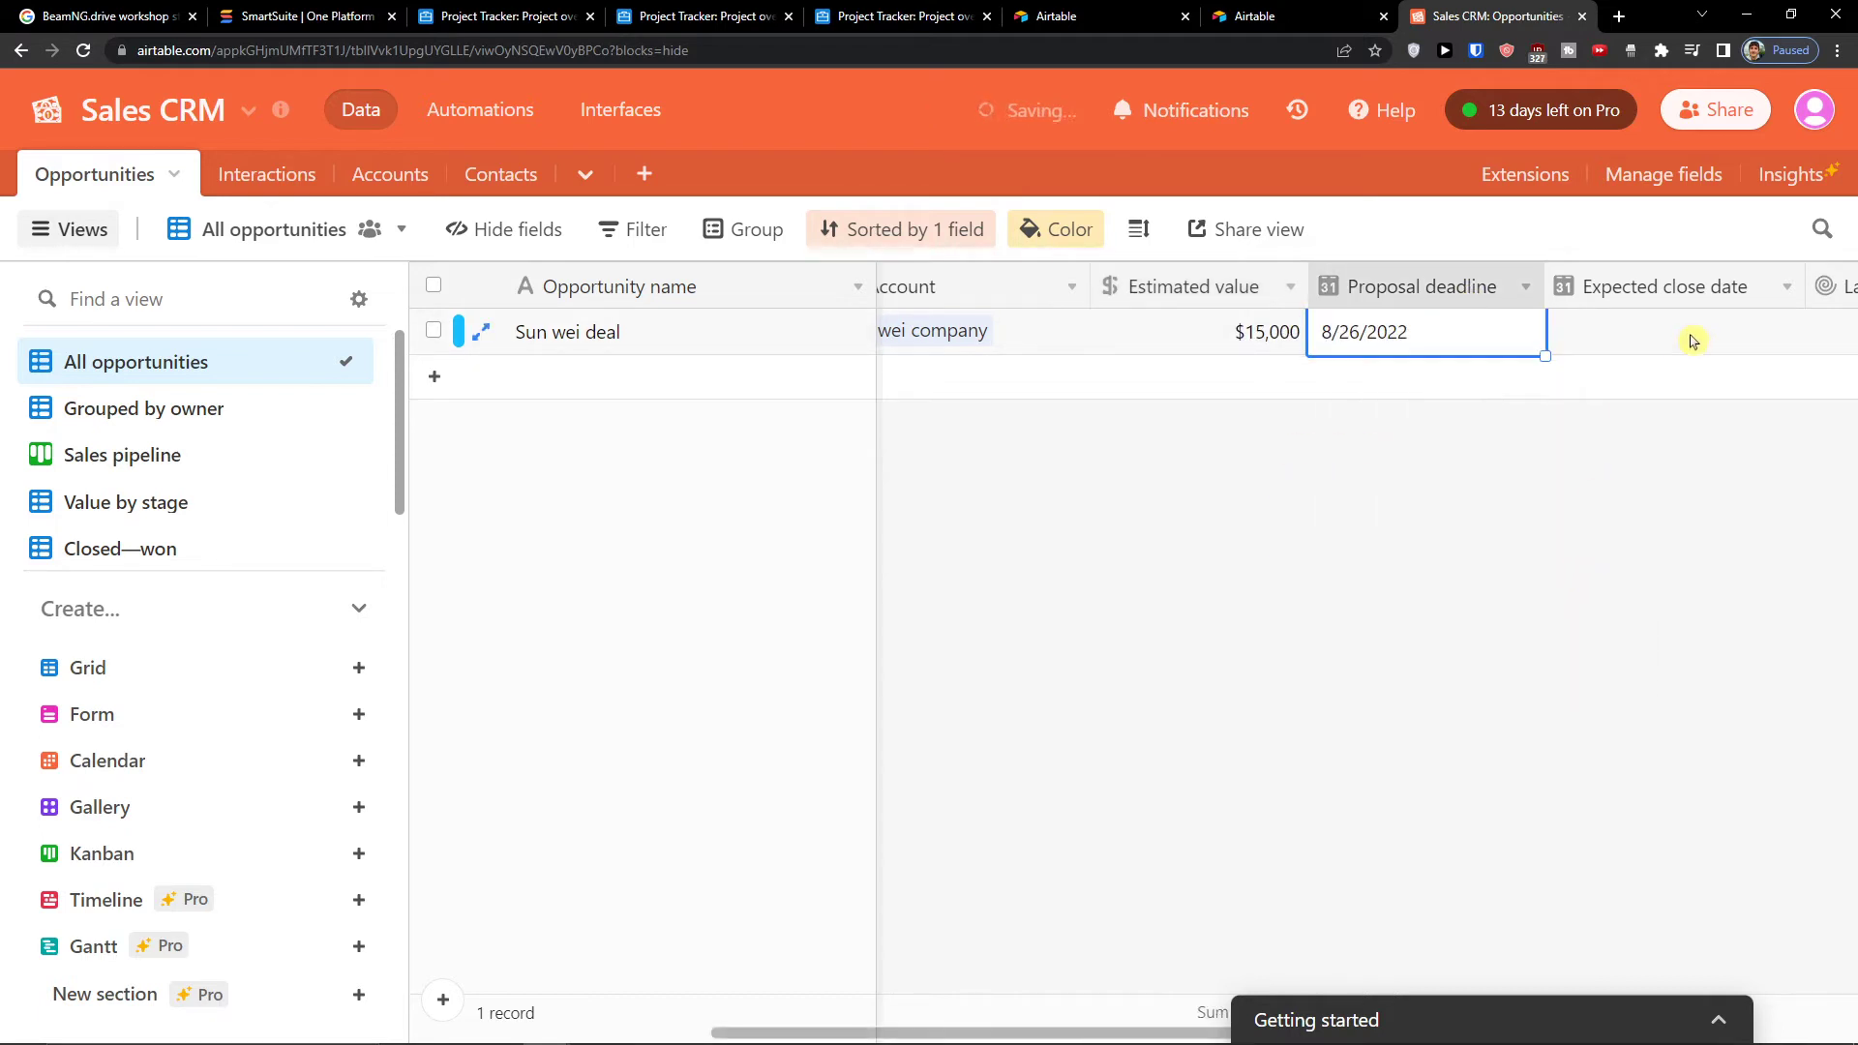
{"action": "double_click", "coordinate": [1693, 339]}
{"action": "left_click", "coordinate": [1634, 621]}
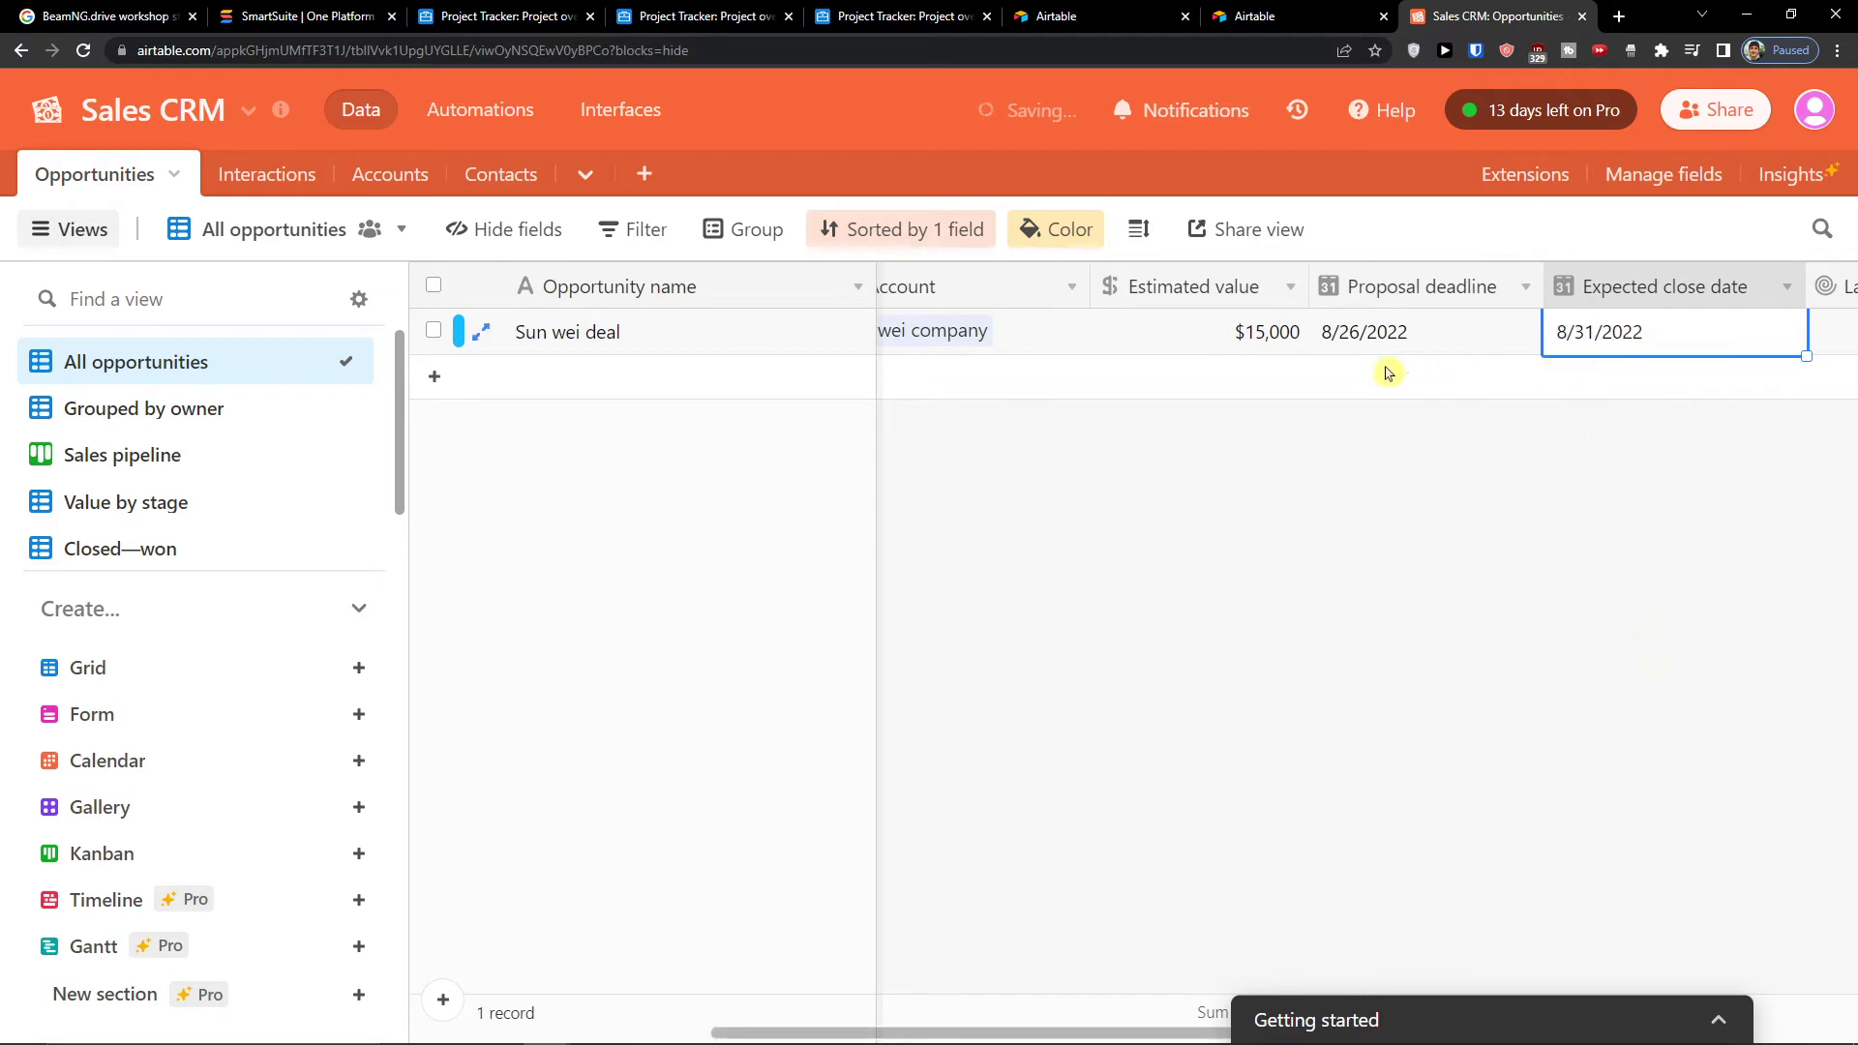
{"action": "left_click_drag", "start_coordinate": [929, 1030], "coordinate": [1104, 1030]}
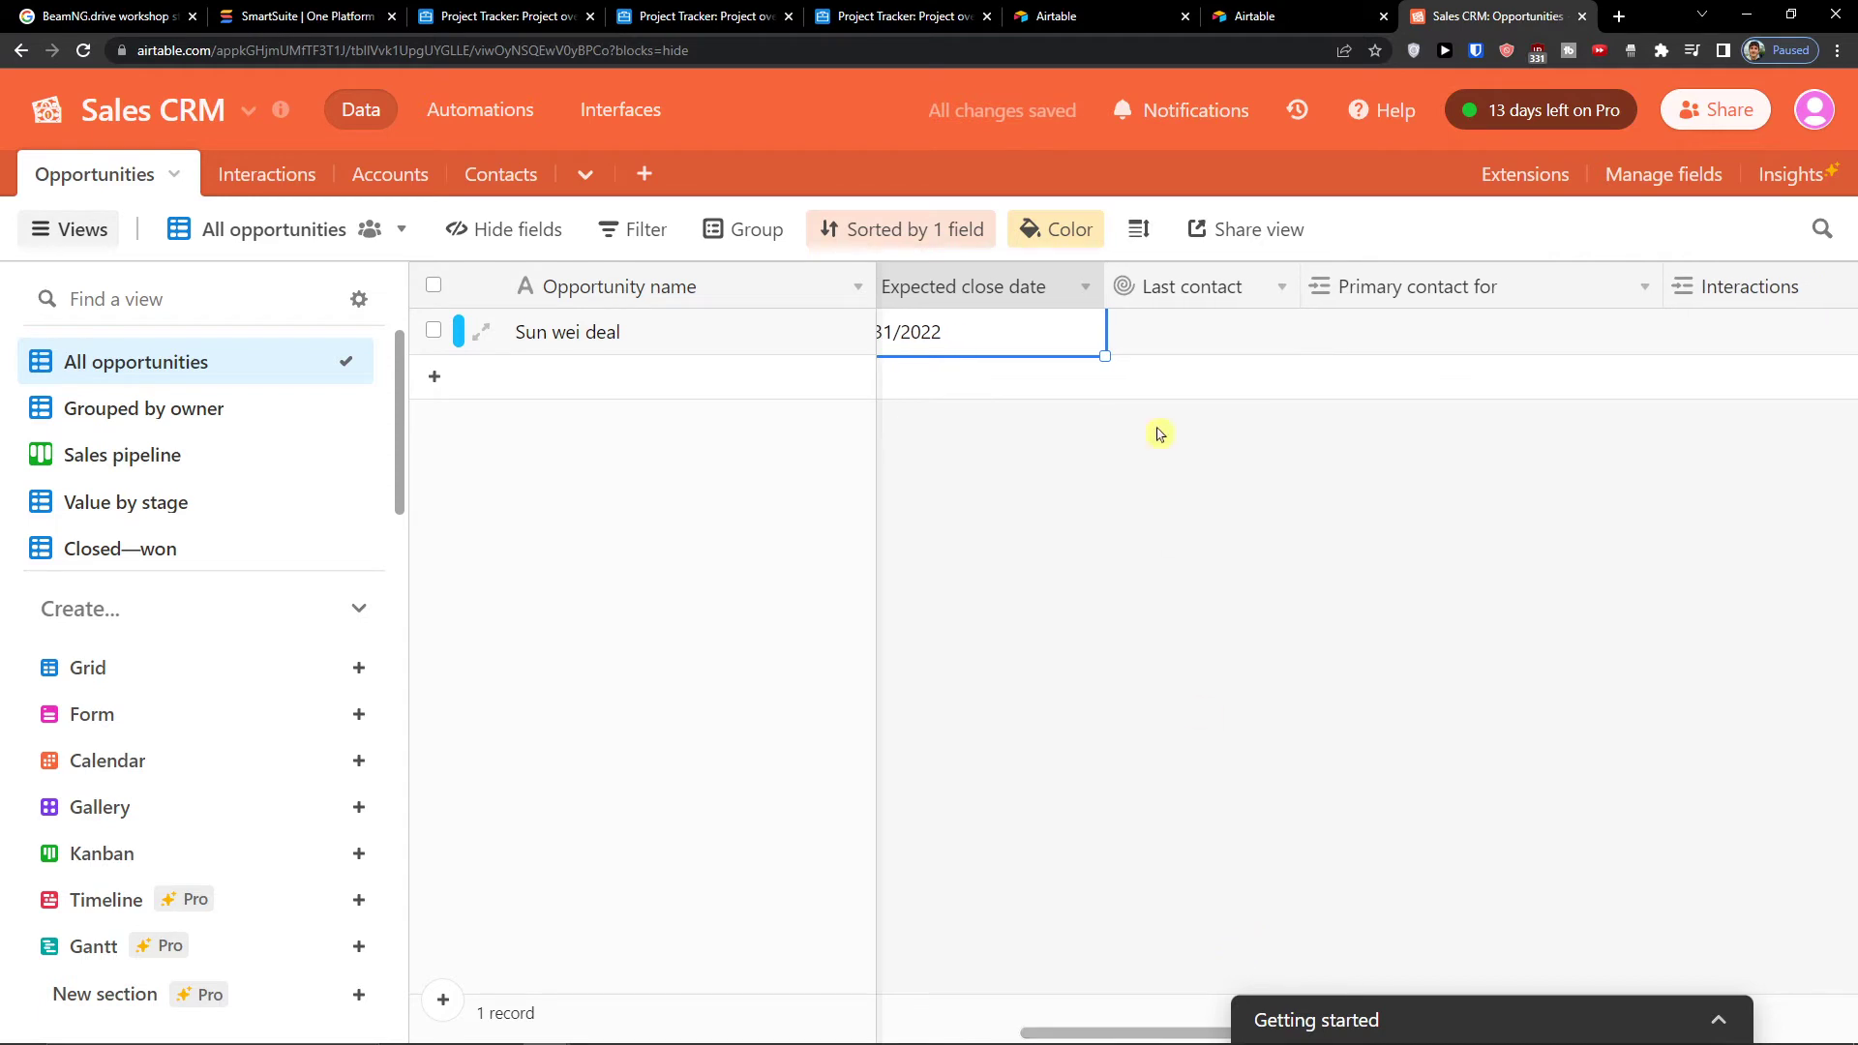
{"action": "left_click", "coordinate": [1169, 327]}
{"action": "left_click", "coordinate": [1191, 334]}
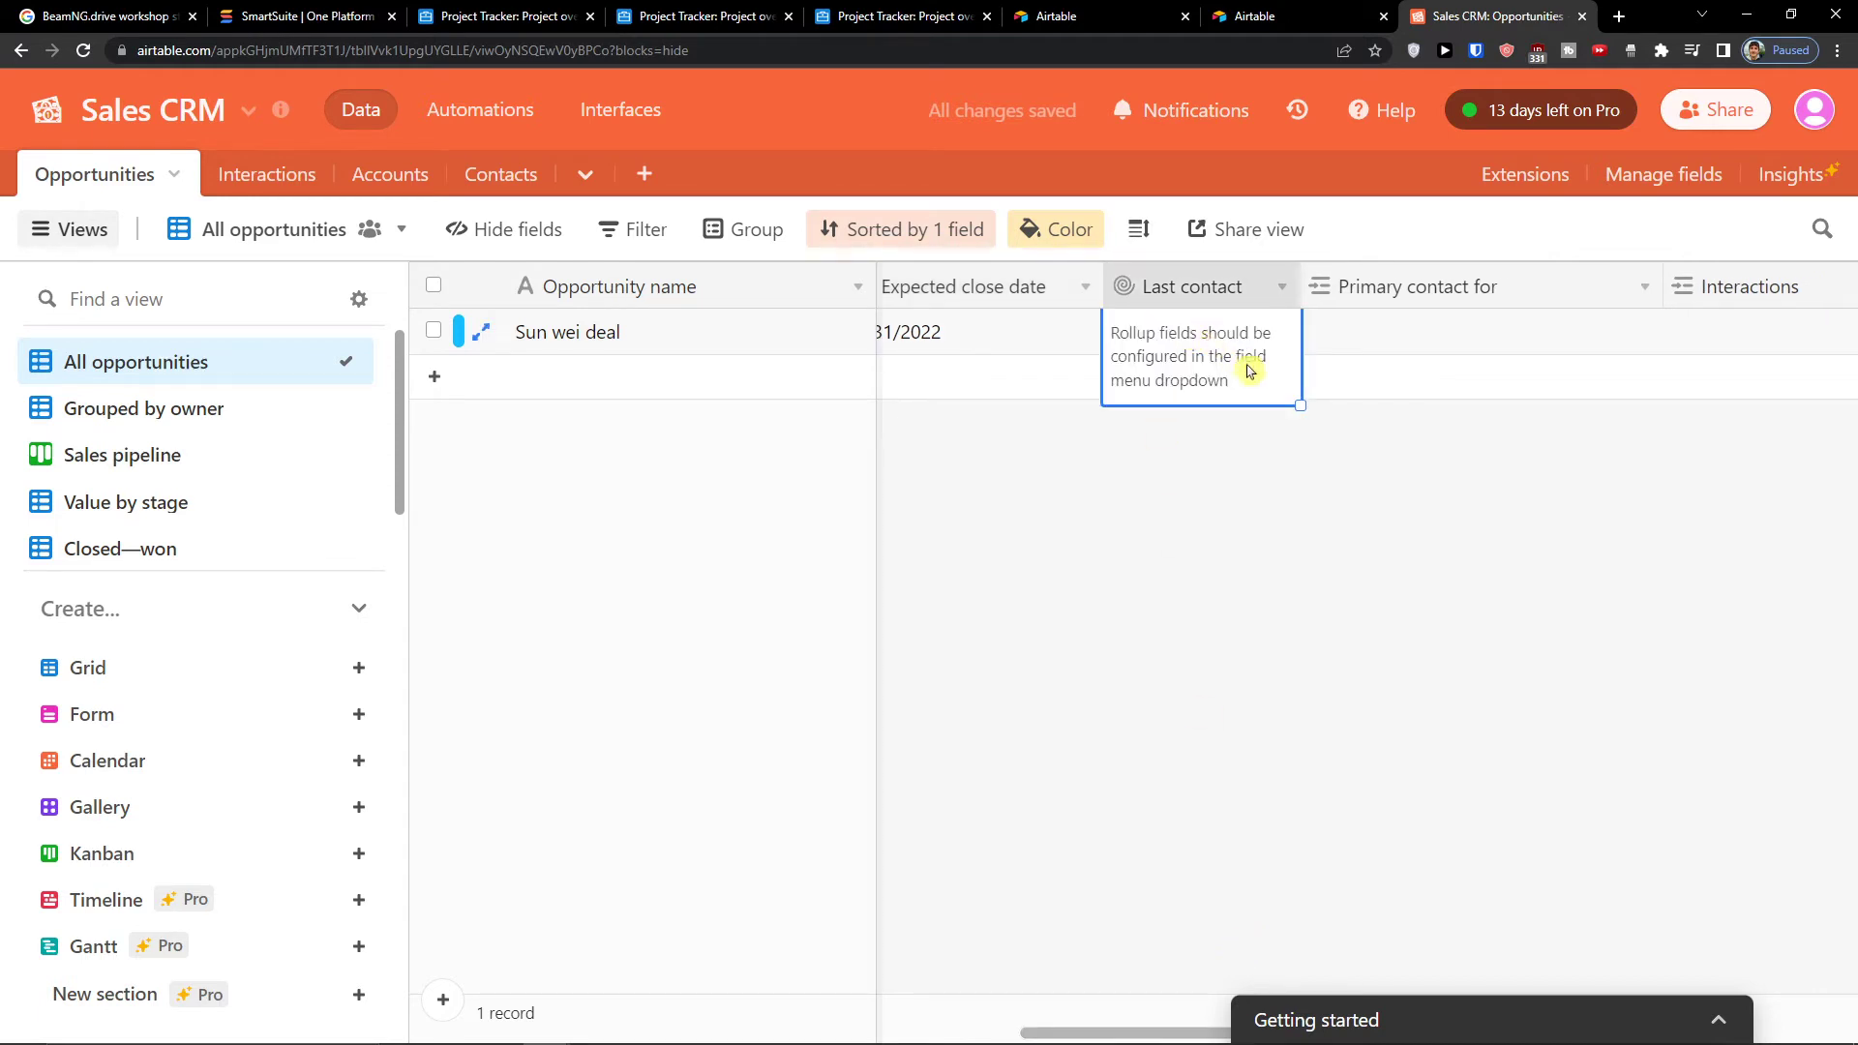
{"action": "left_click", "coordinate": [1221, 480]}
{"action": "left_click", "coordinate": [1345, 346]}
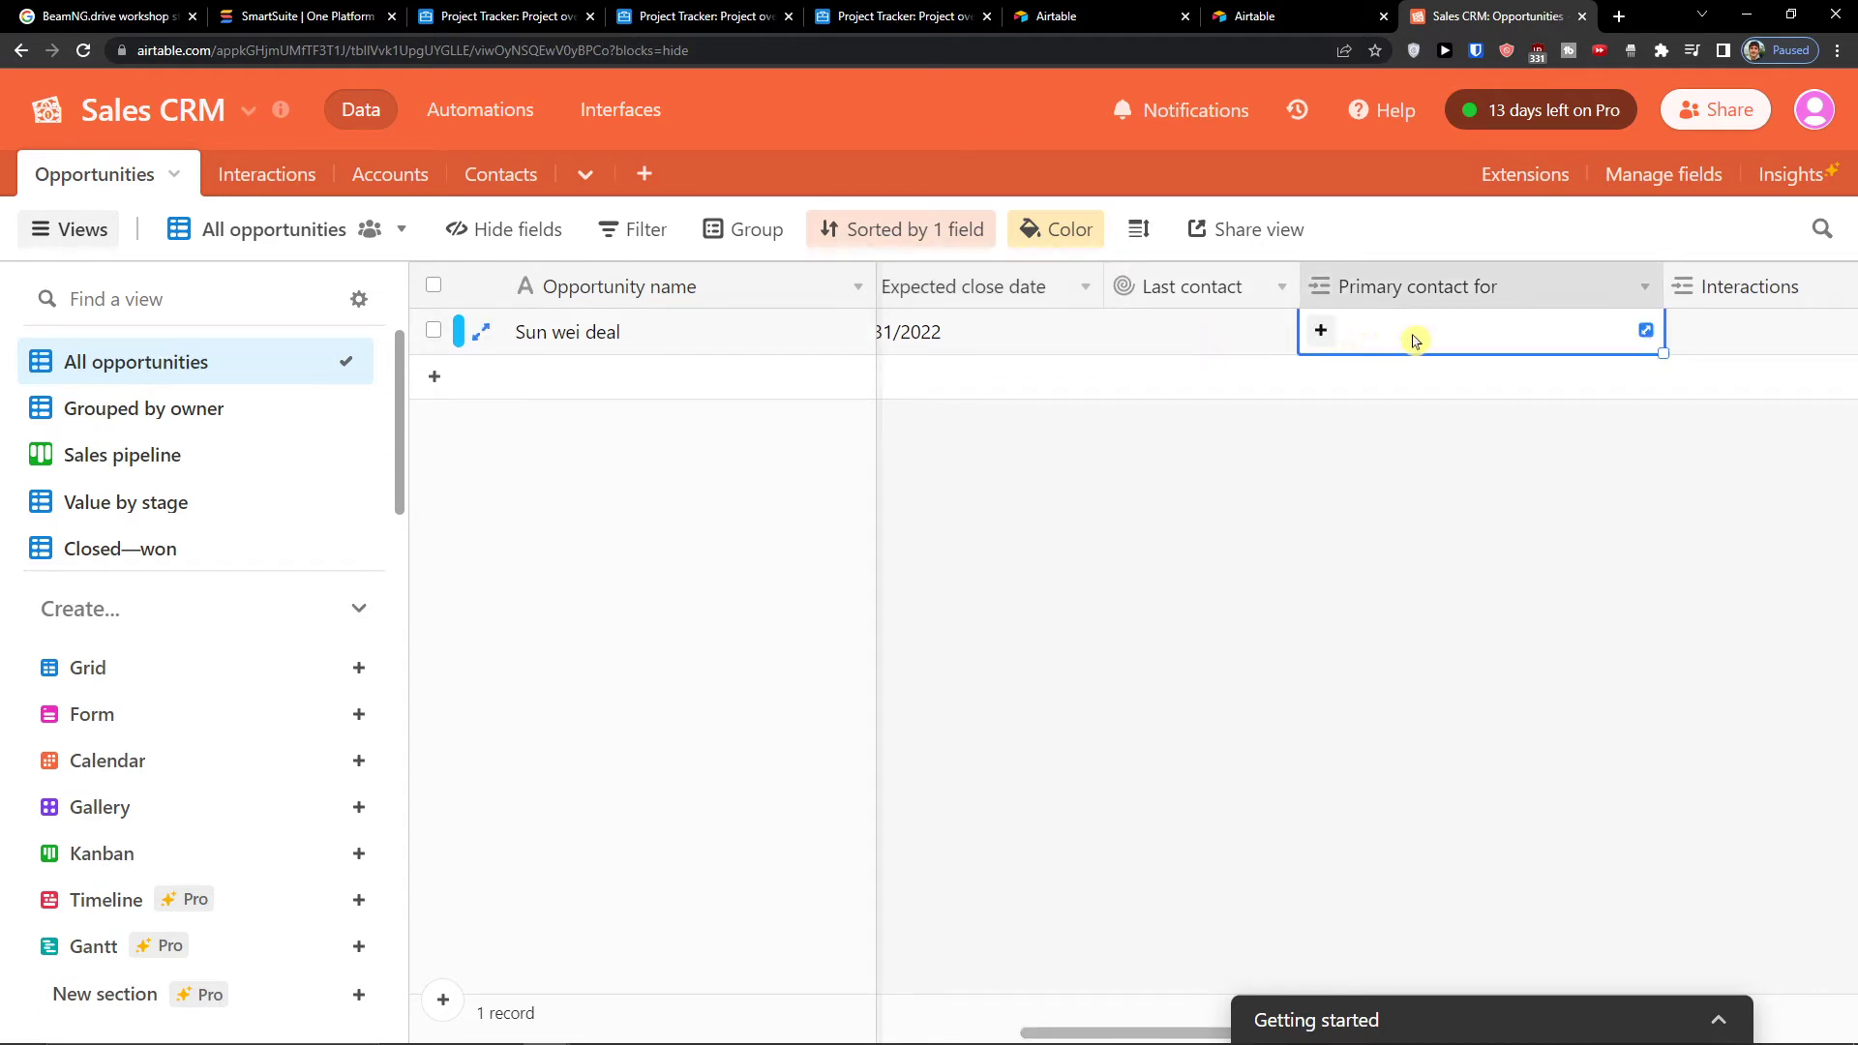
{"action": "left_click", "coordinate": [1321, 332]}
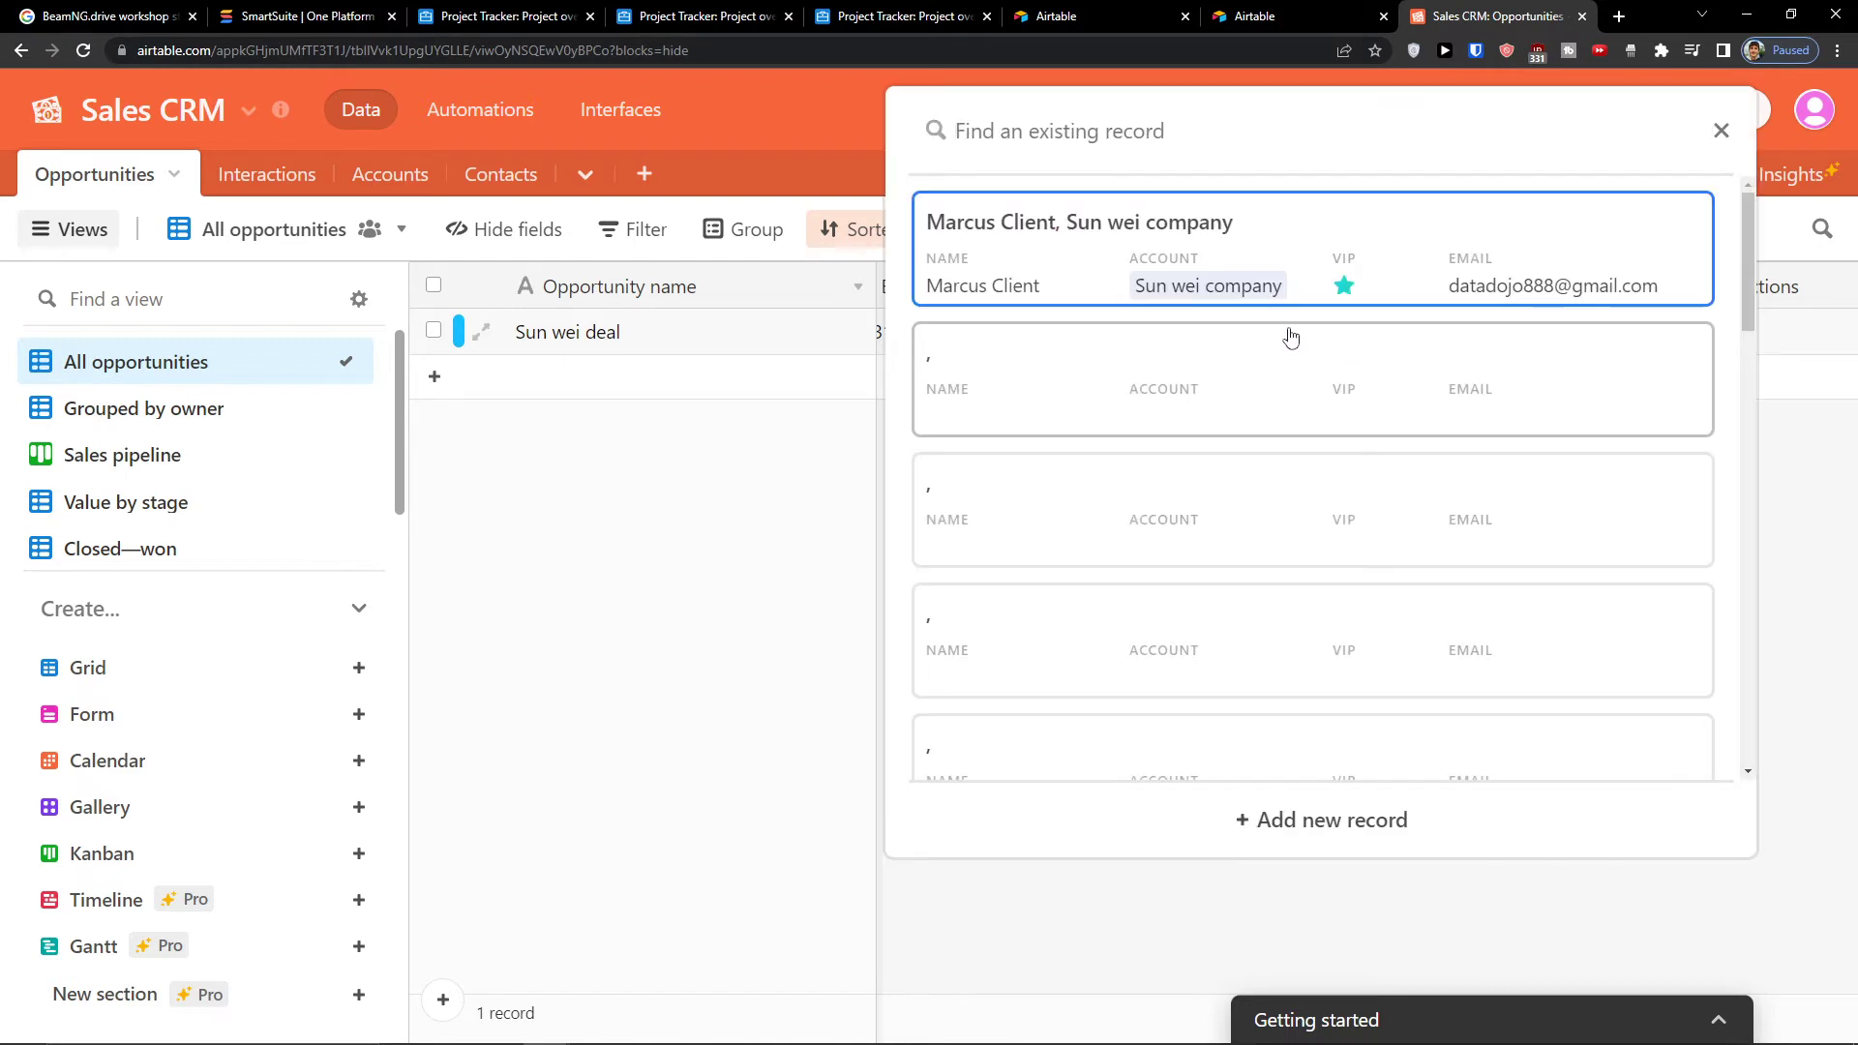
{"action": "left_click", "coordinate": [1249, 269]}
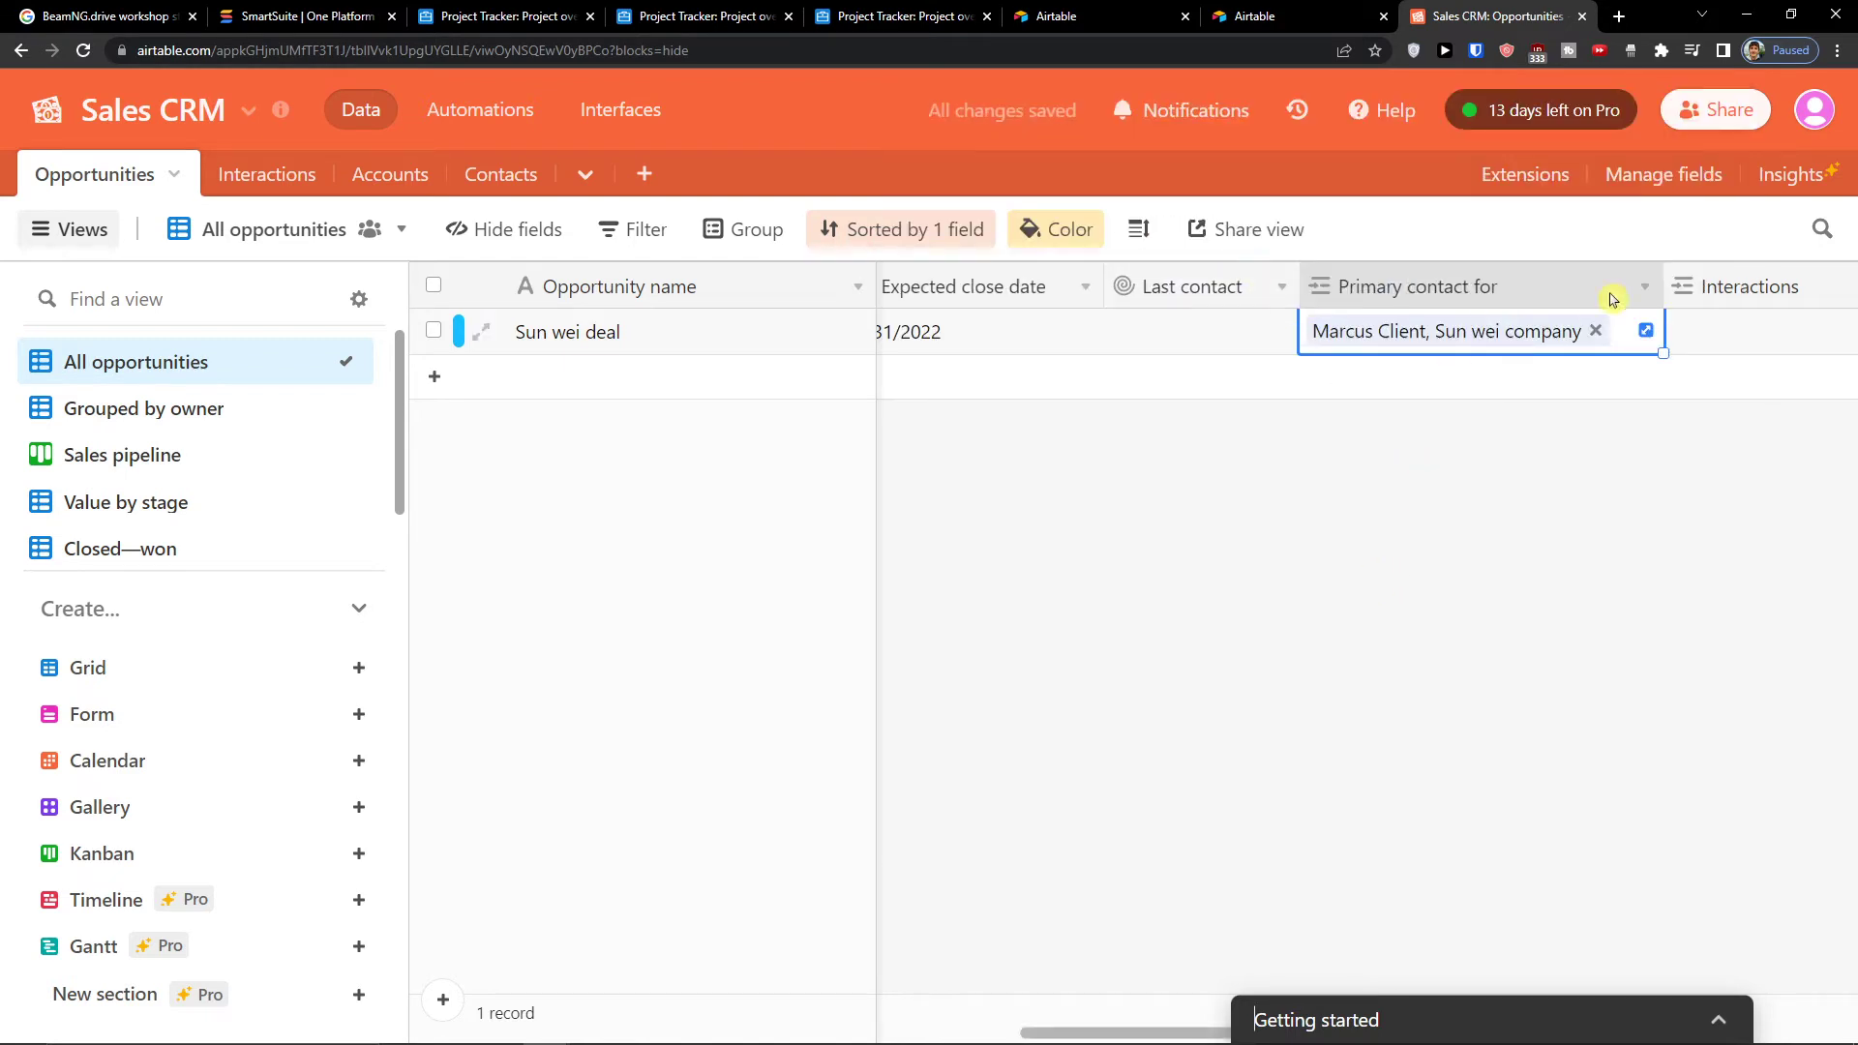
{"action": "left_click", "coordinate": [1739, 334]}
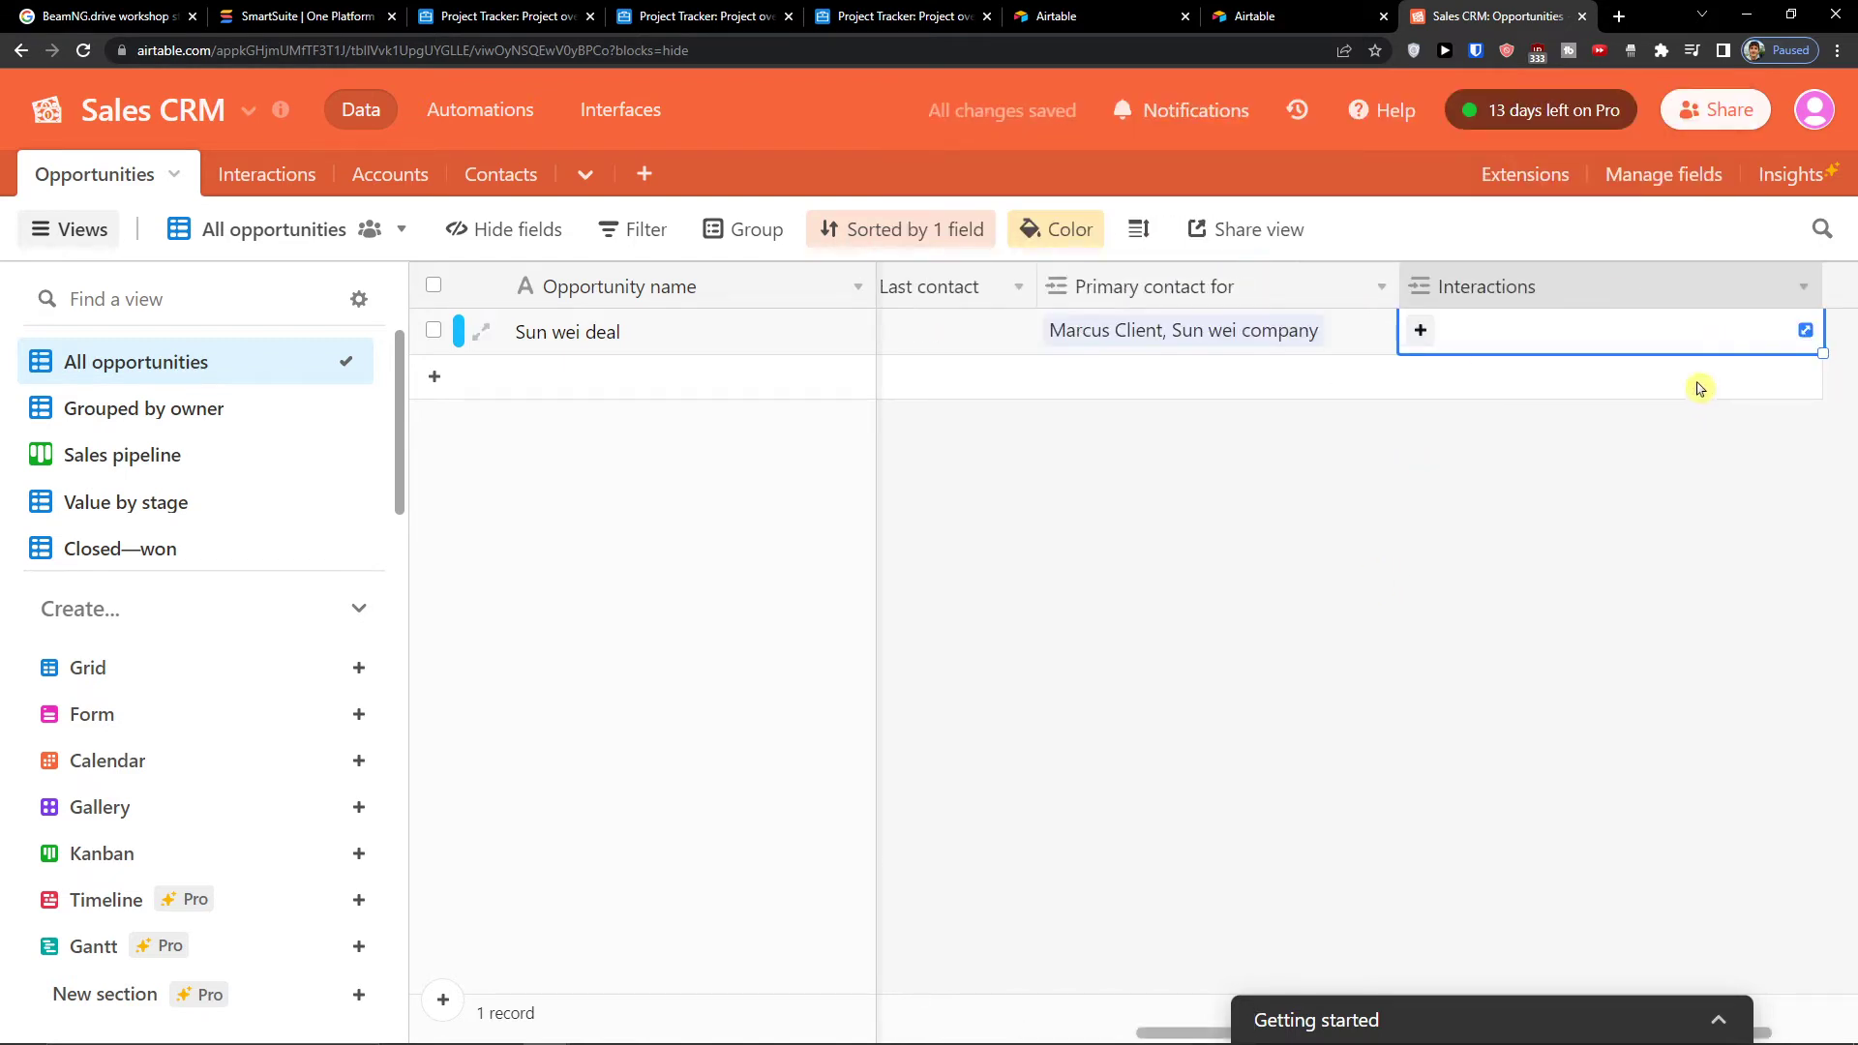
{"action": "left_click", "coordinate": [1740, 442]}
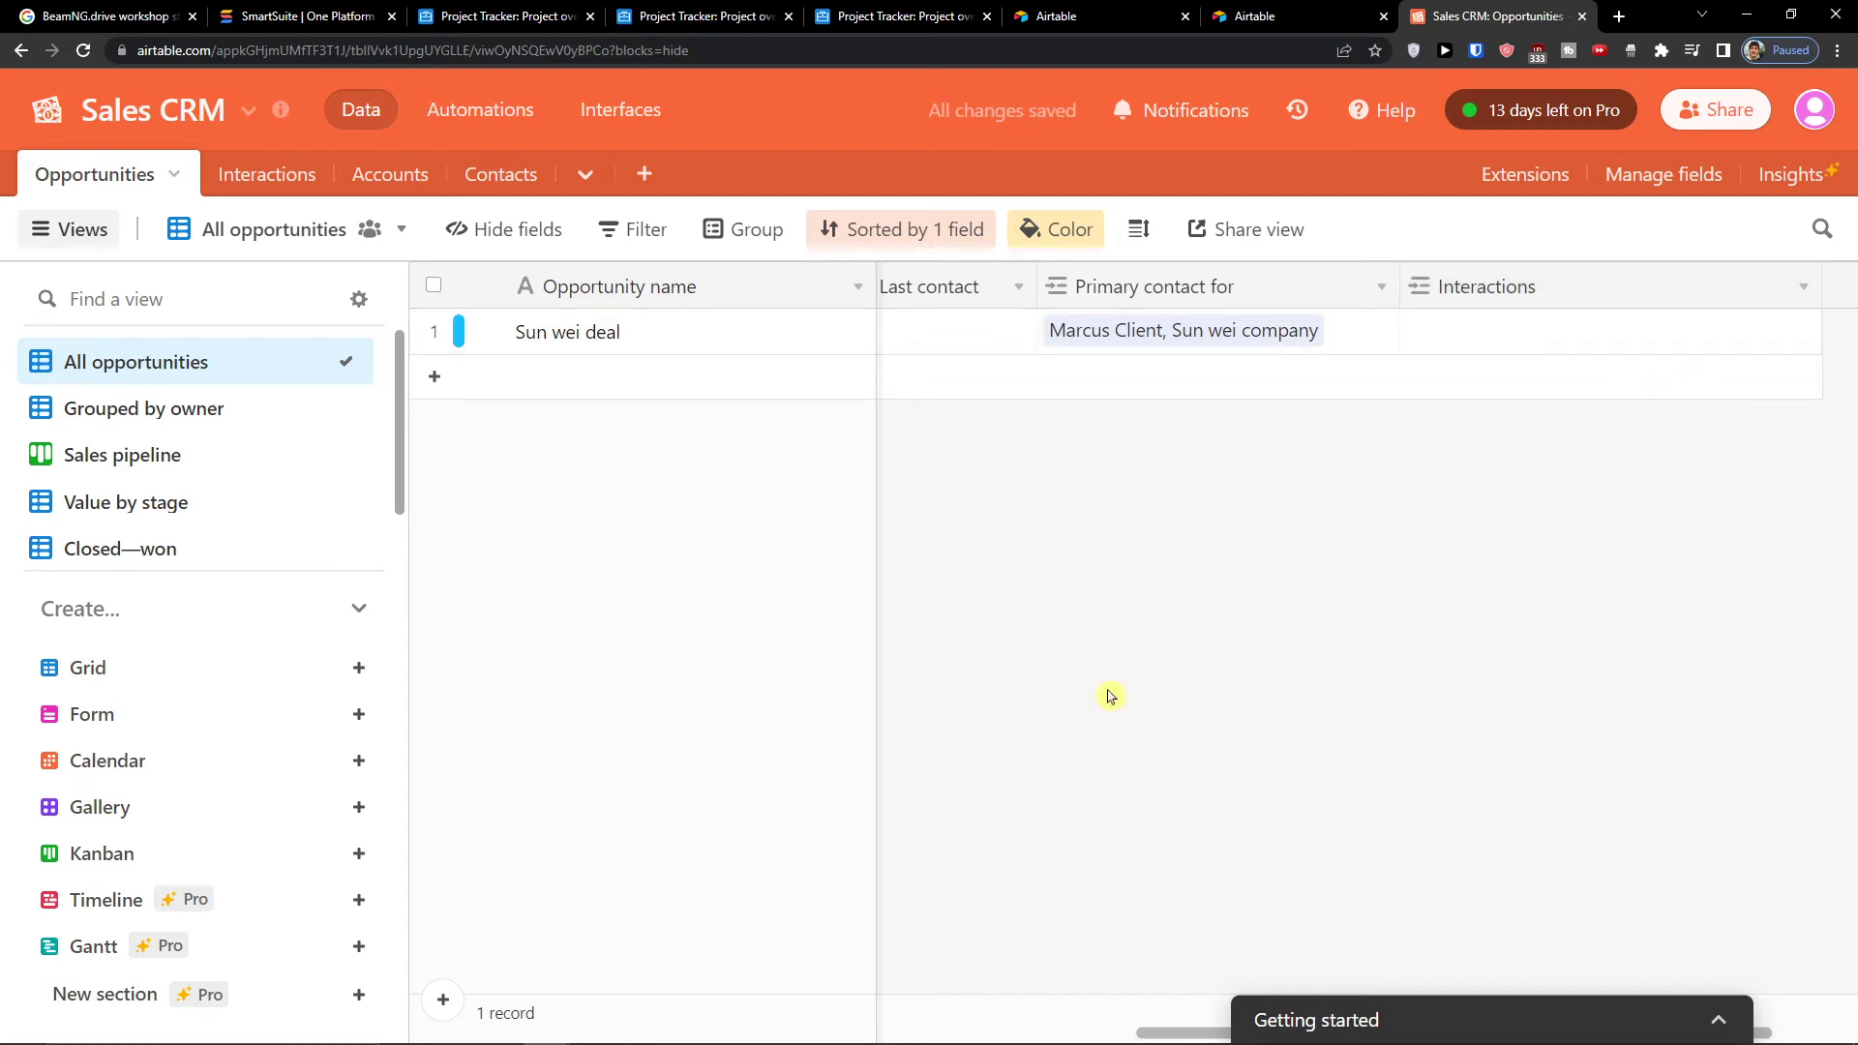
- Browse the Opportunities views: Grouped by owner, the Sales pipeline board and Value by stage
{"action": "left_click_drag", "start_coordinate": [1146, 1033], "coordinate": [803, 1036]}
{"action": "left_click", "coordinate": [198, 408]}
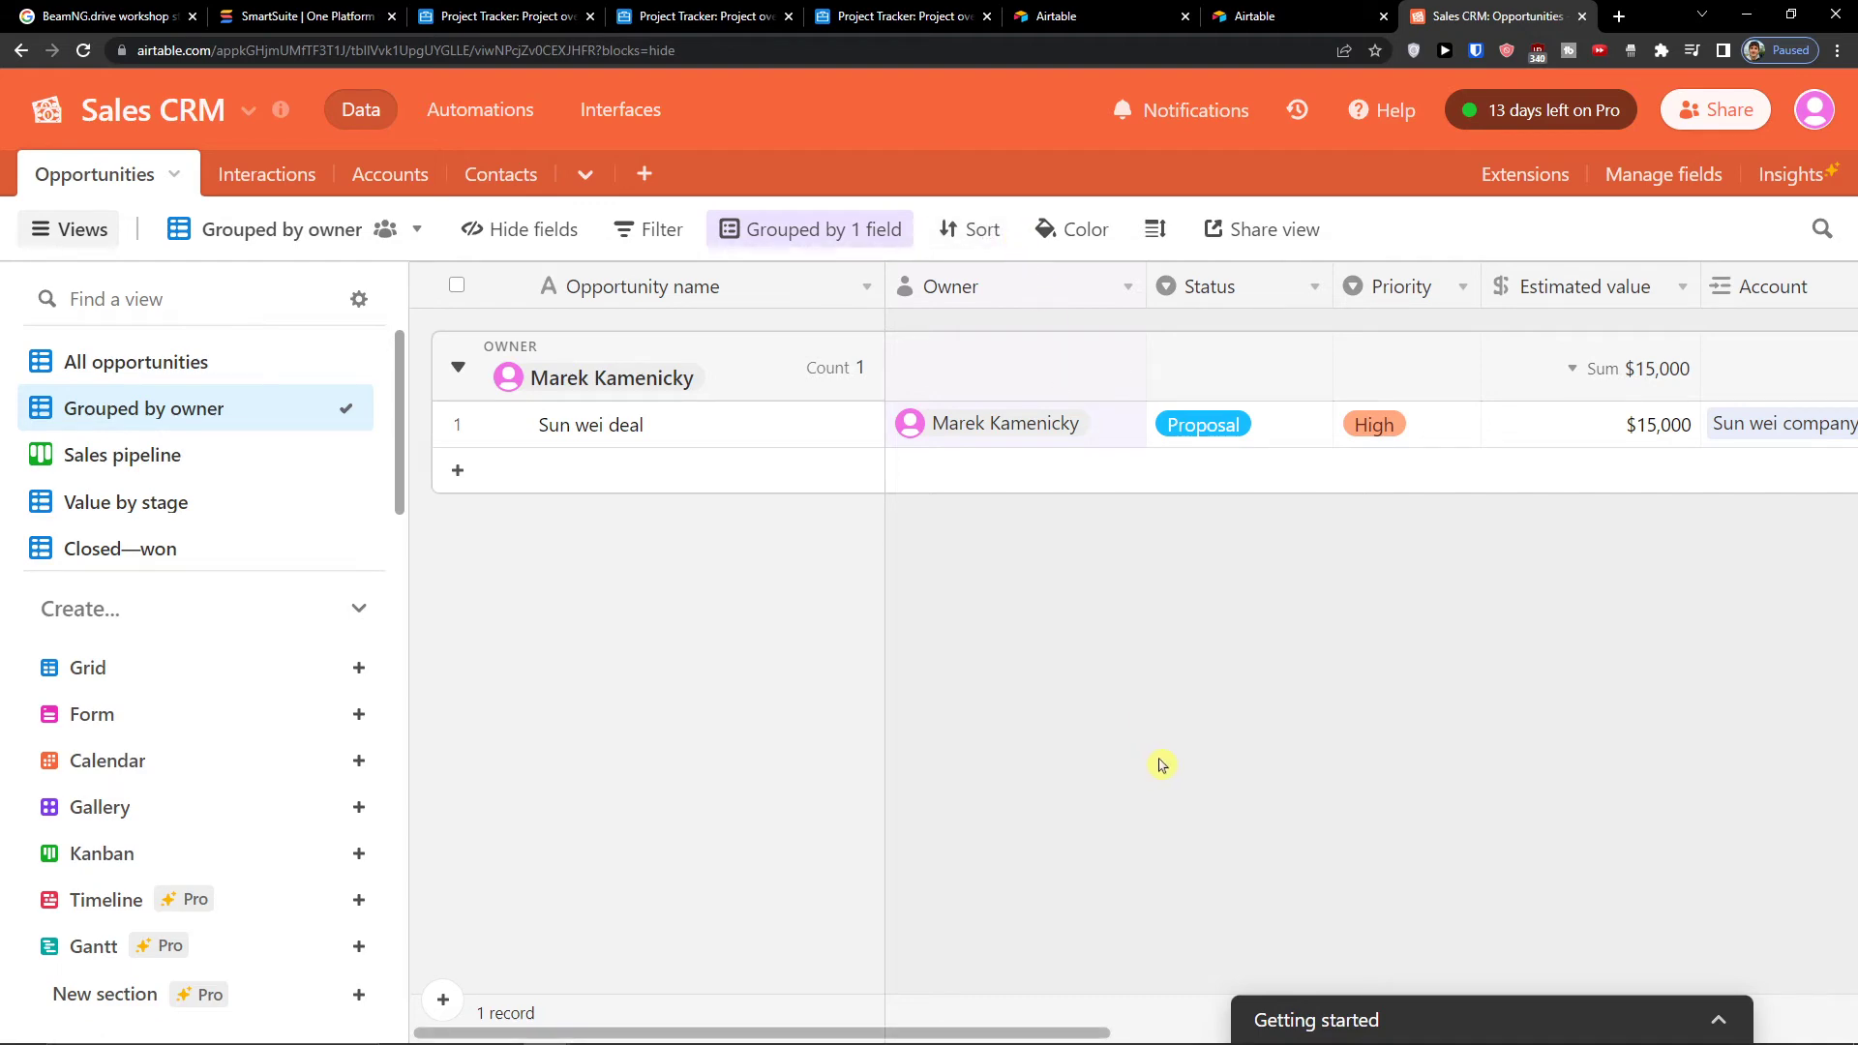
{"action": "left_click", "coordinate": [280, 460]}
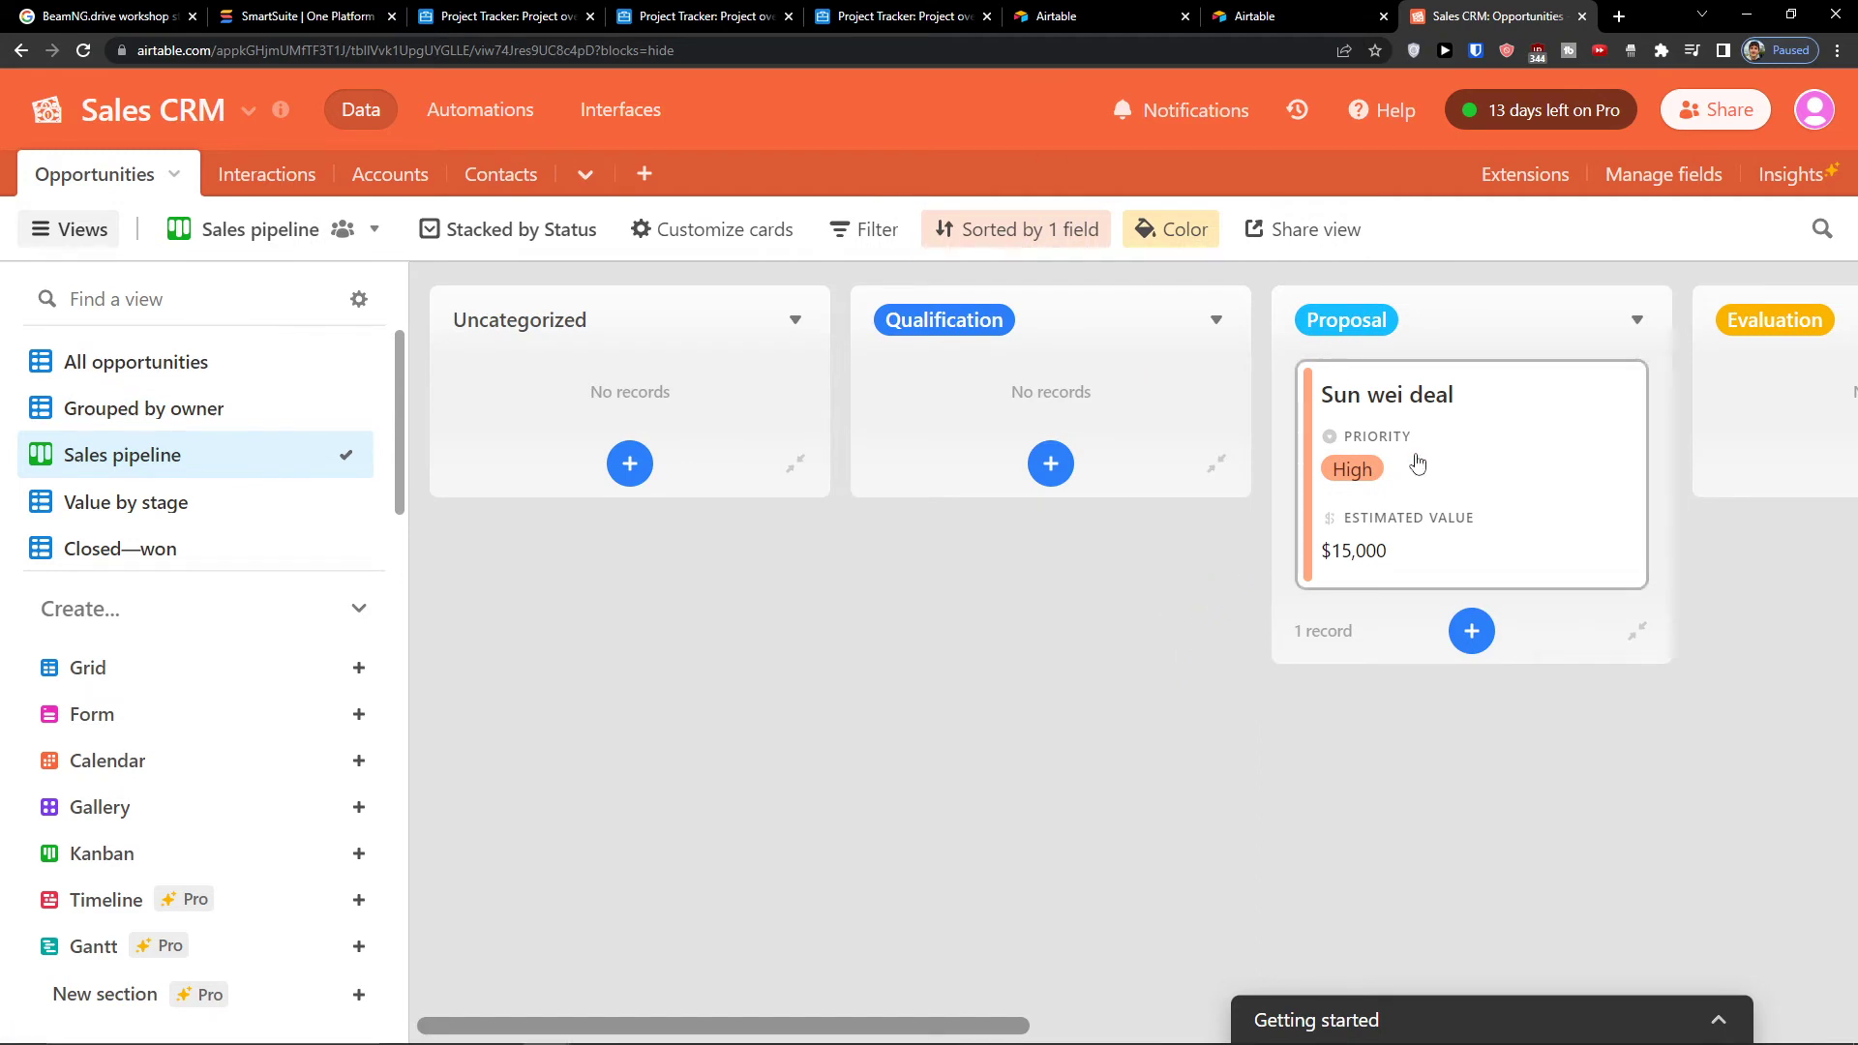
{"action": "left_click_drag", "start_coordinate": [1424, 438], "coordinate": [767, 430]}
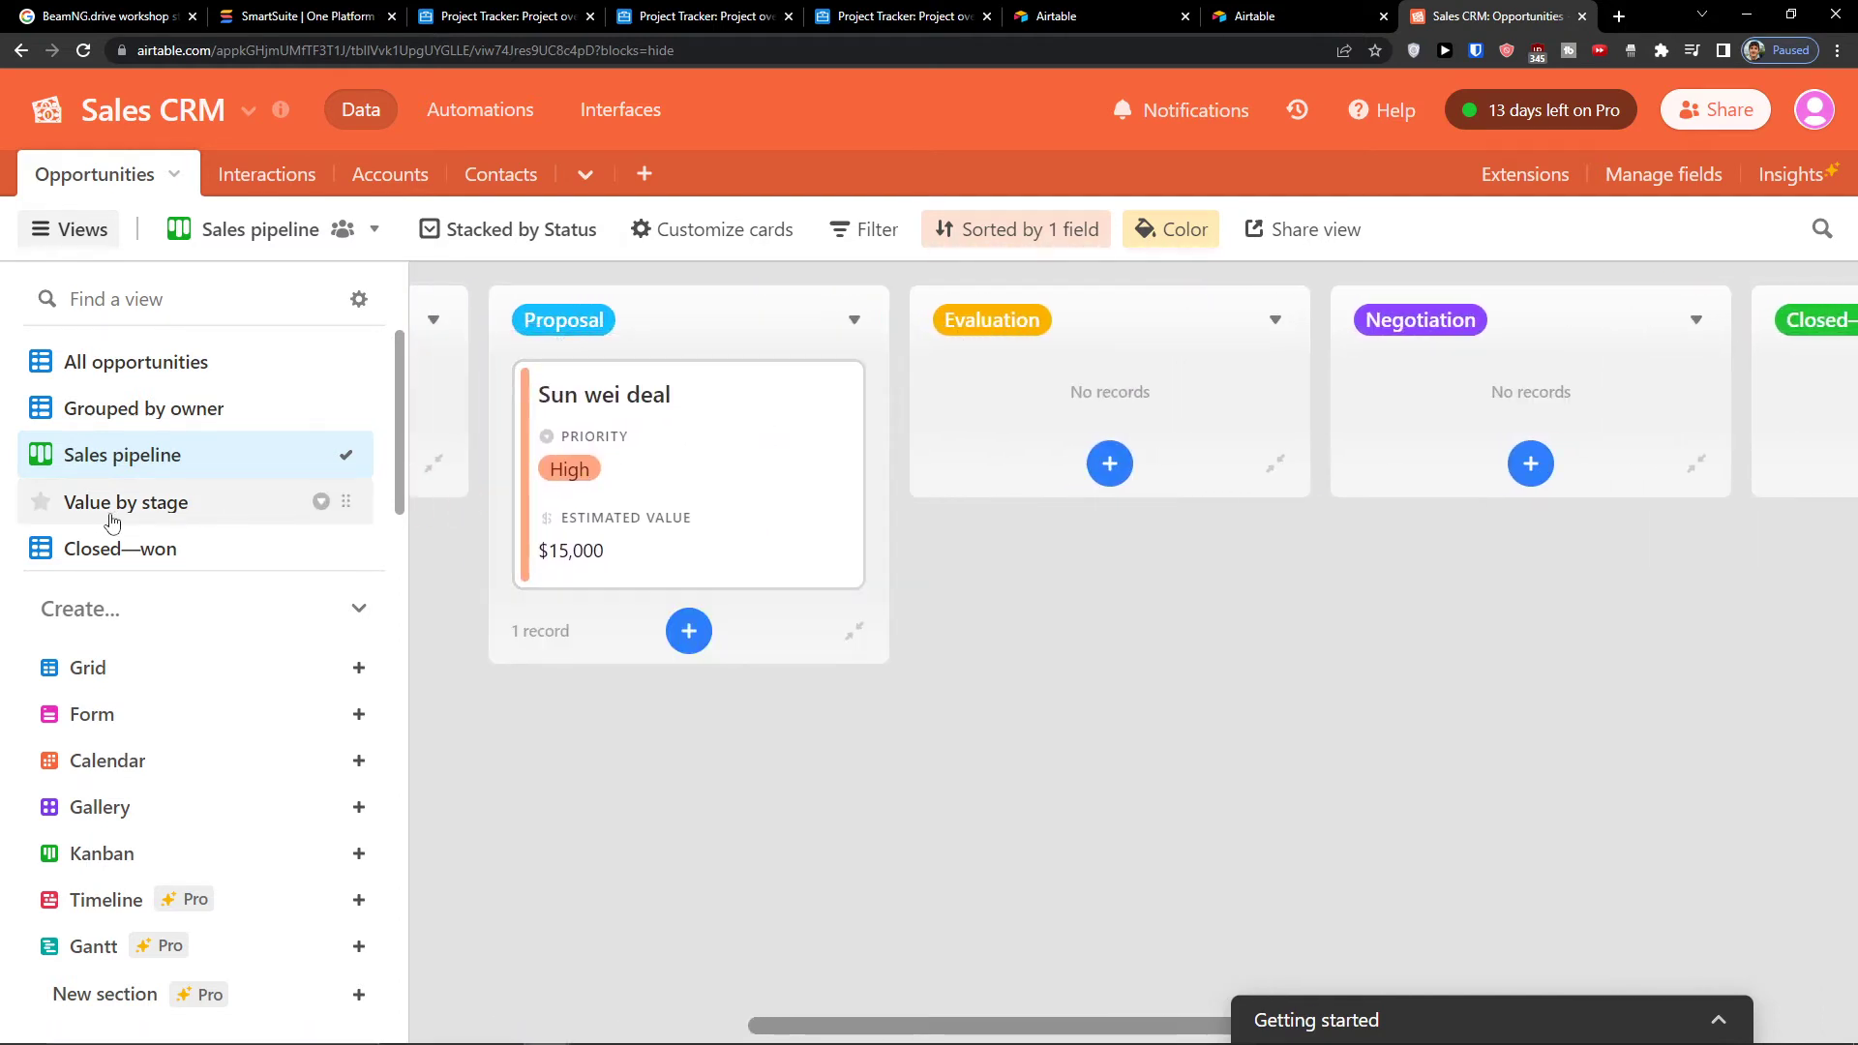
{"action": "left_click", "coordinate": [142, 502]}
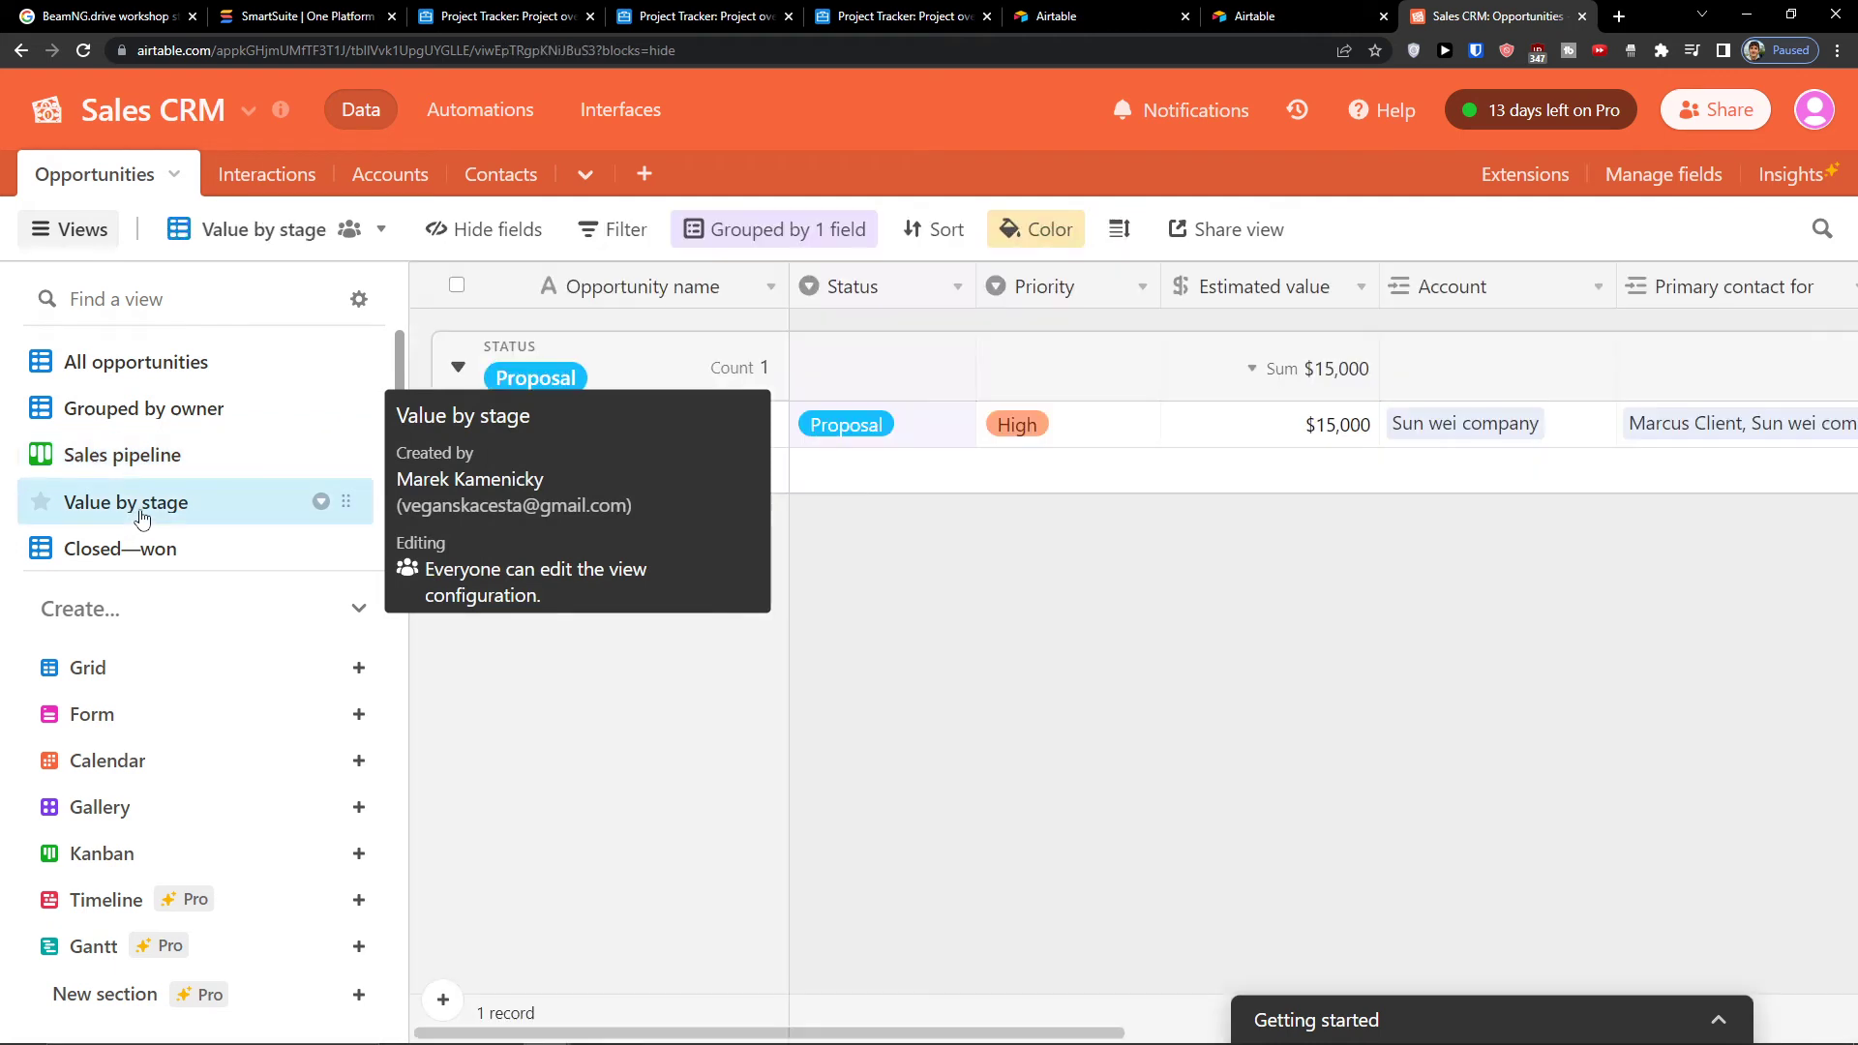
{"action": "left_click", "coordinate": [152, 474]}
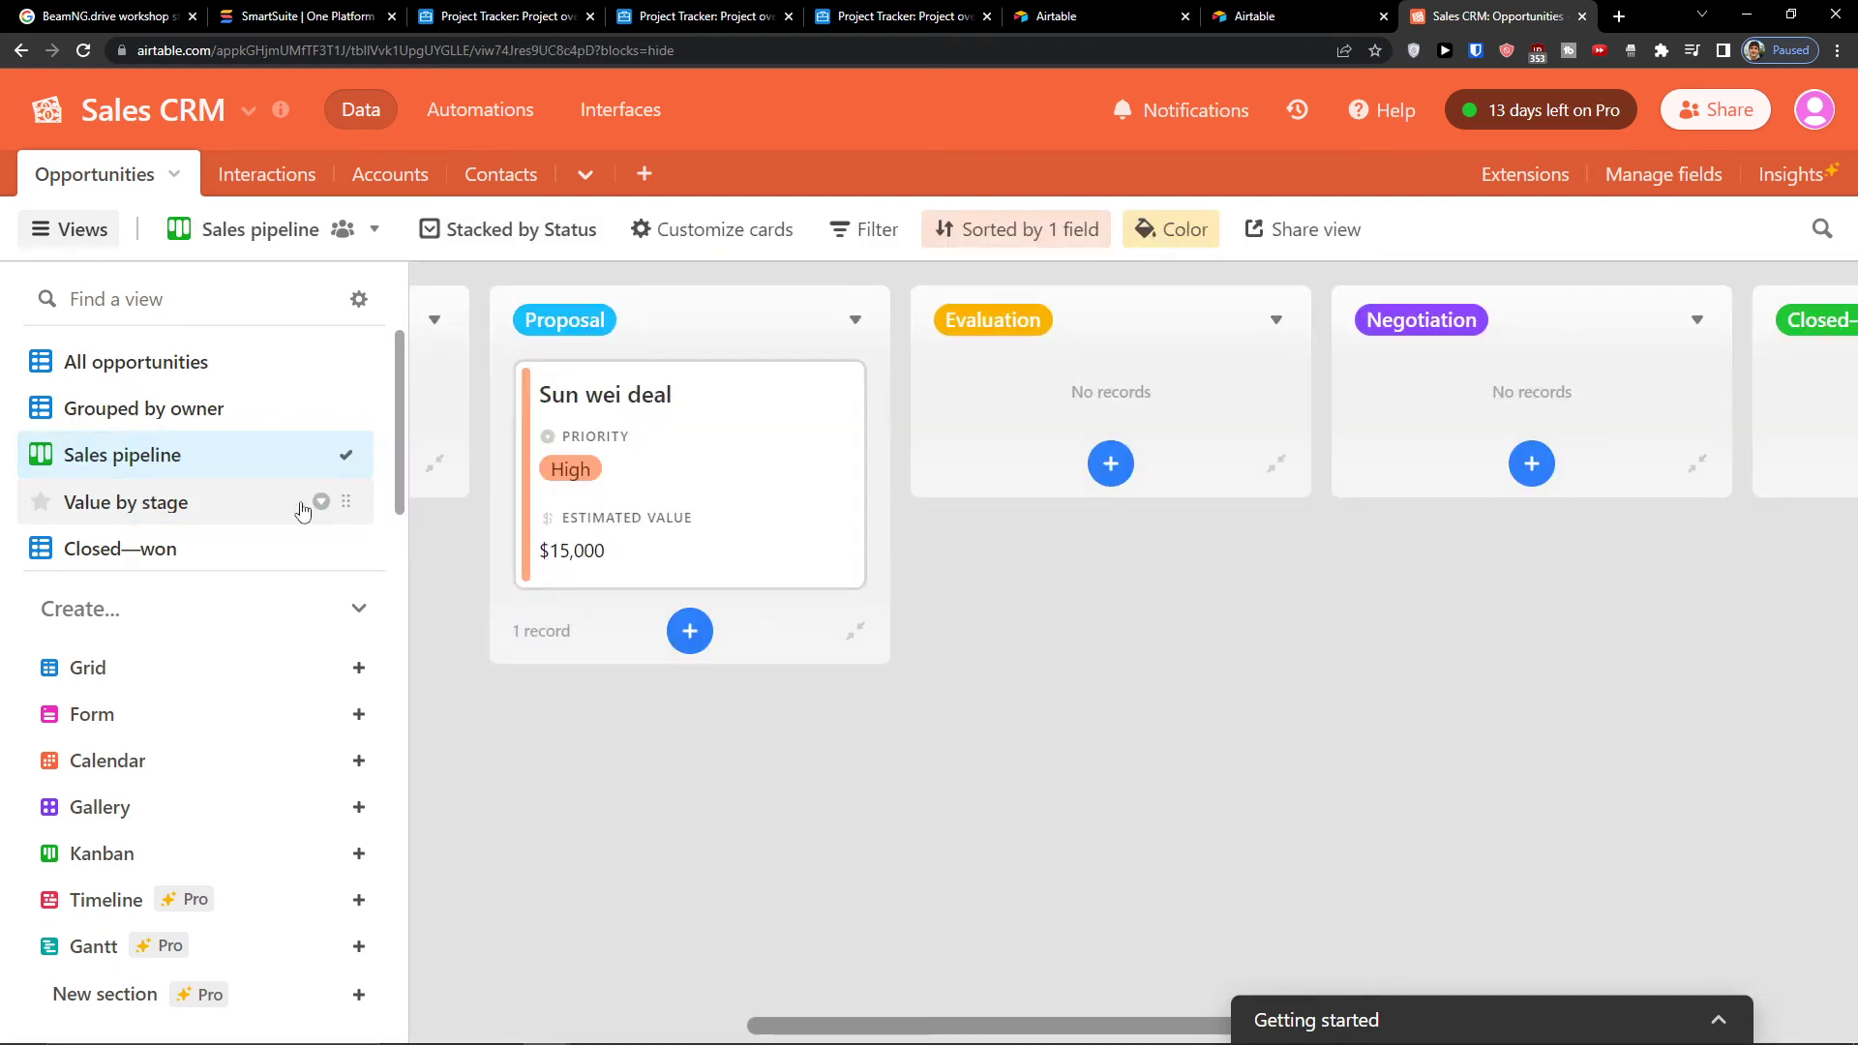
{"action": "left_click", "coordinate": [228, 511]}
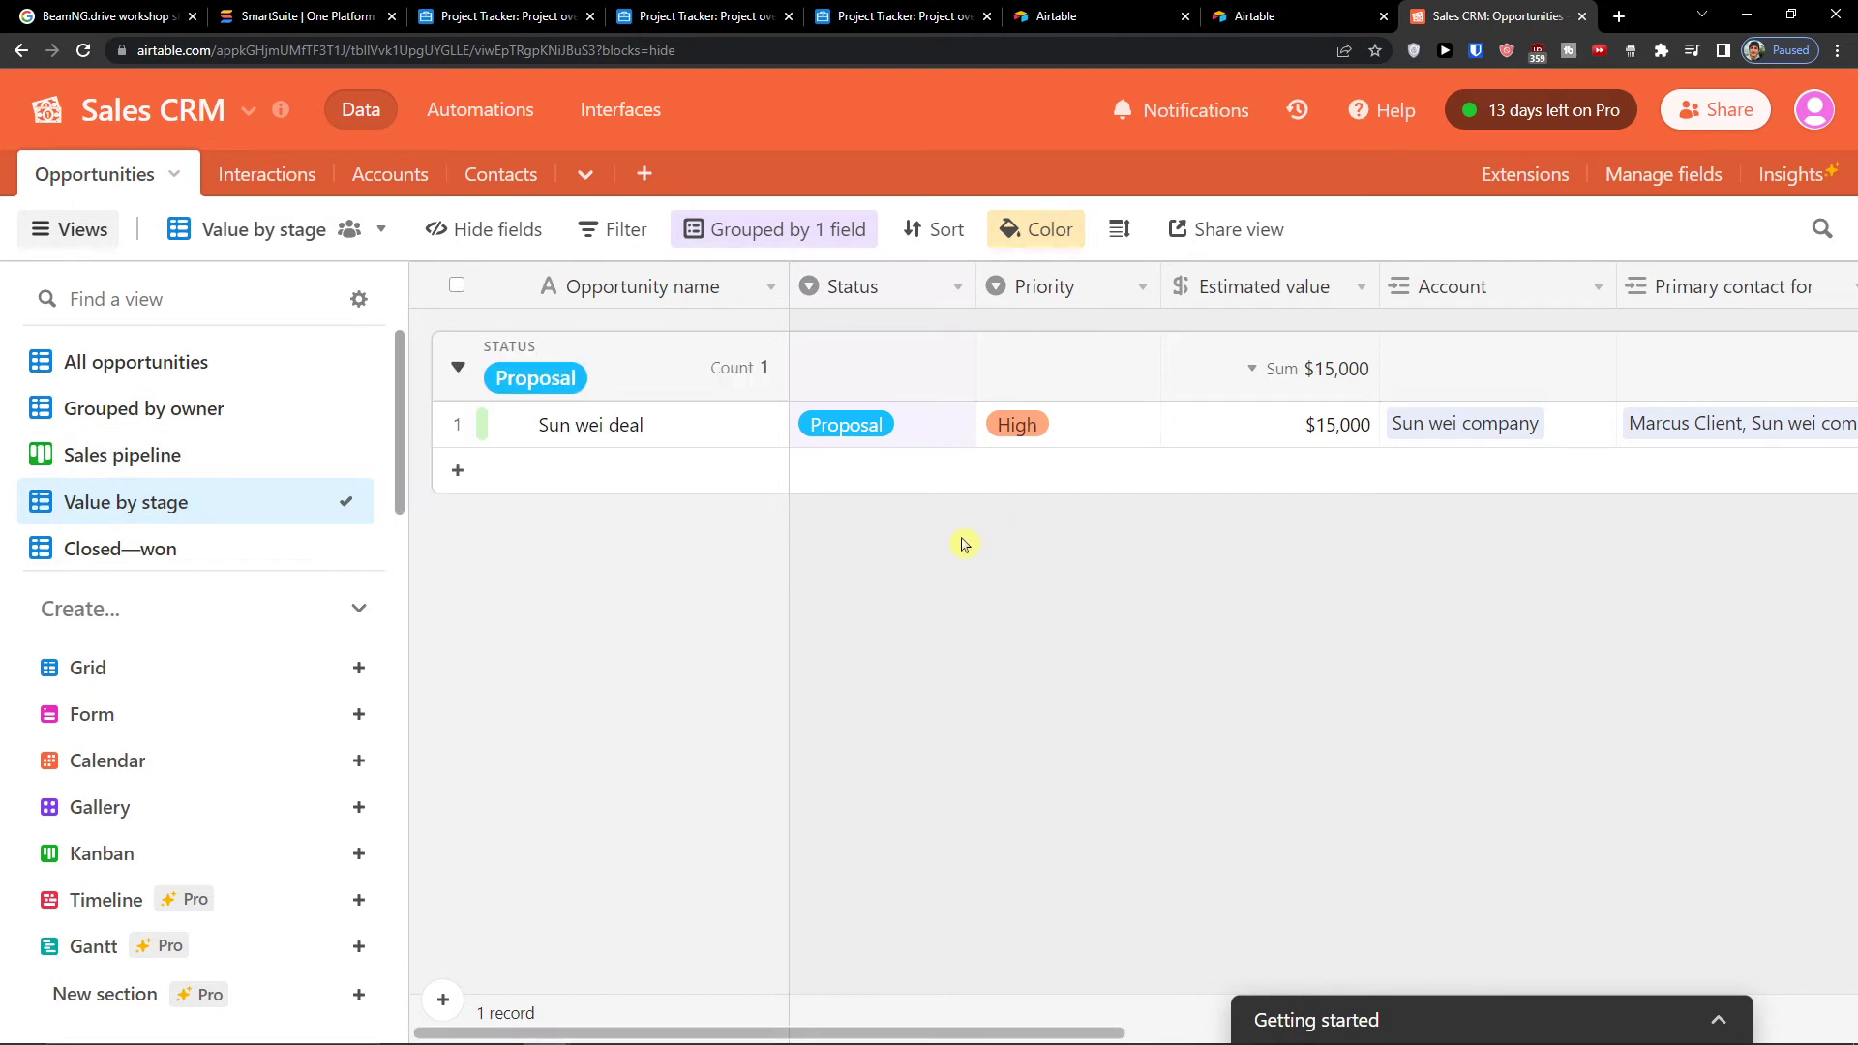
- Move the Sun wei deal card into the Closed—won column on the Sales pipeline board
{"action": "left_click", "coordinate": [154, 550]}
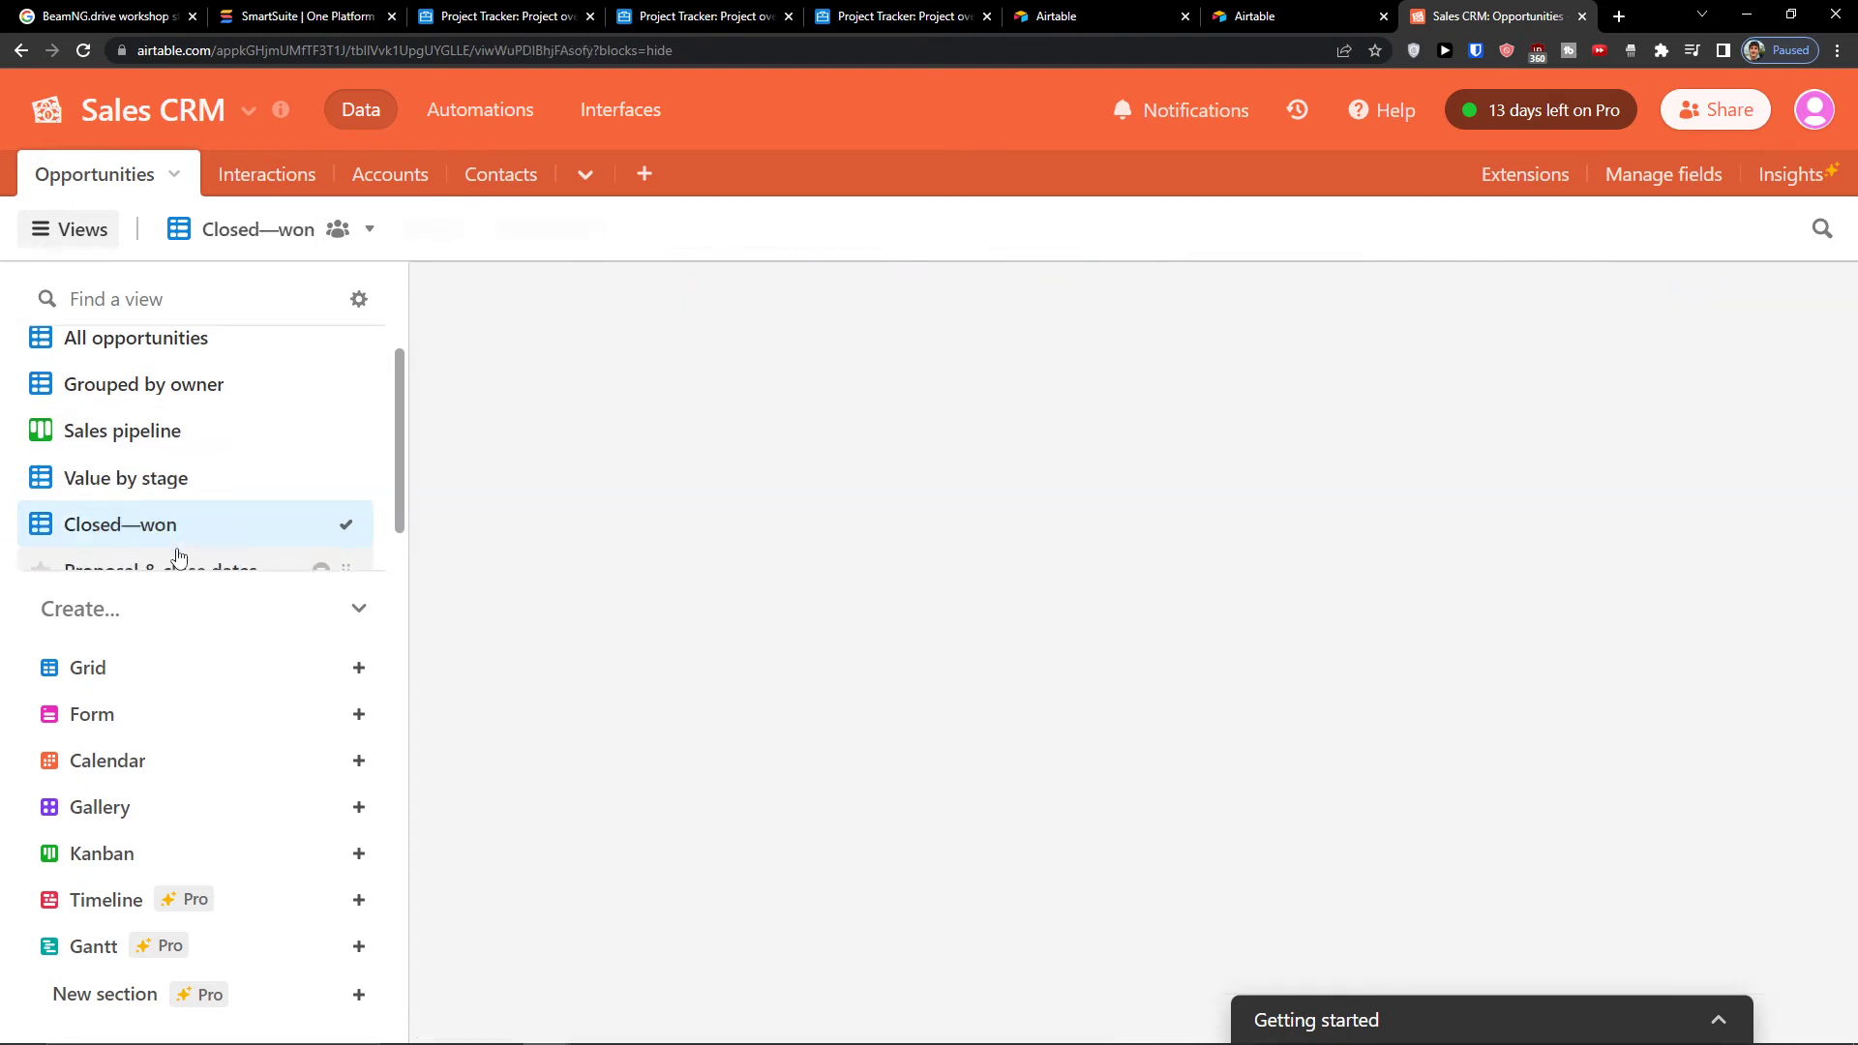
{"action": "scroll", "coordinate": [247, 537], "scroll_direction": "down", "scroll_amount": 1}
{"action": "scroll", "coordinate": [228, 526], "scroll_direction": "up", "scroll_amount": 2}
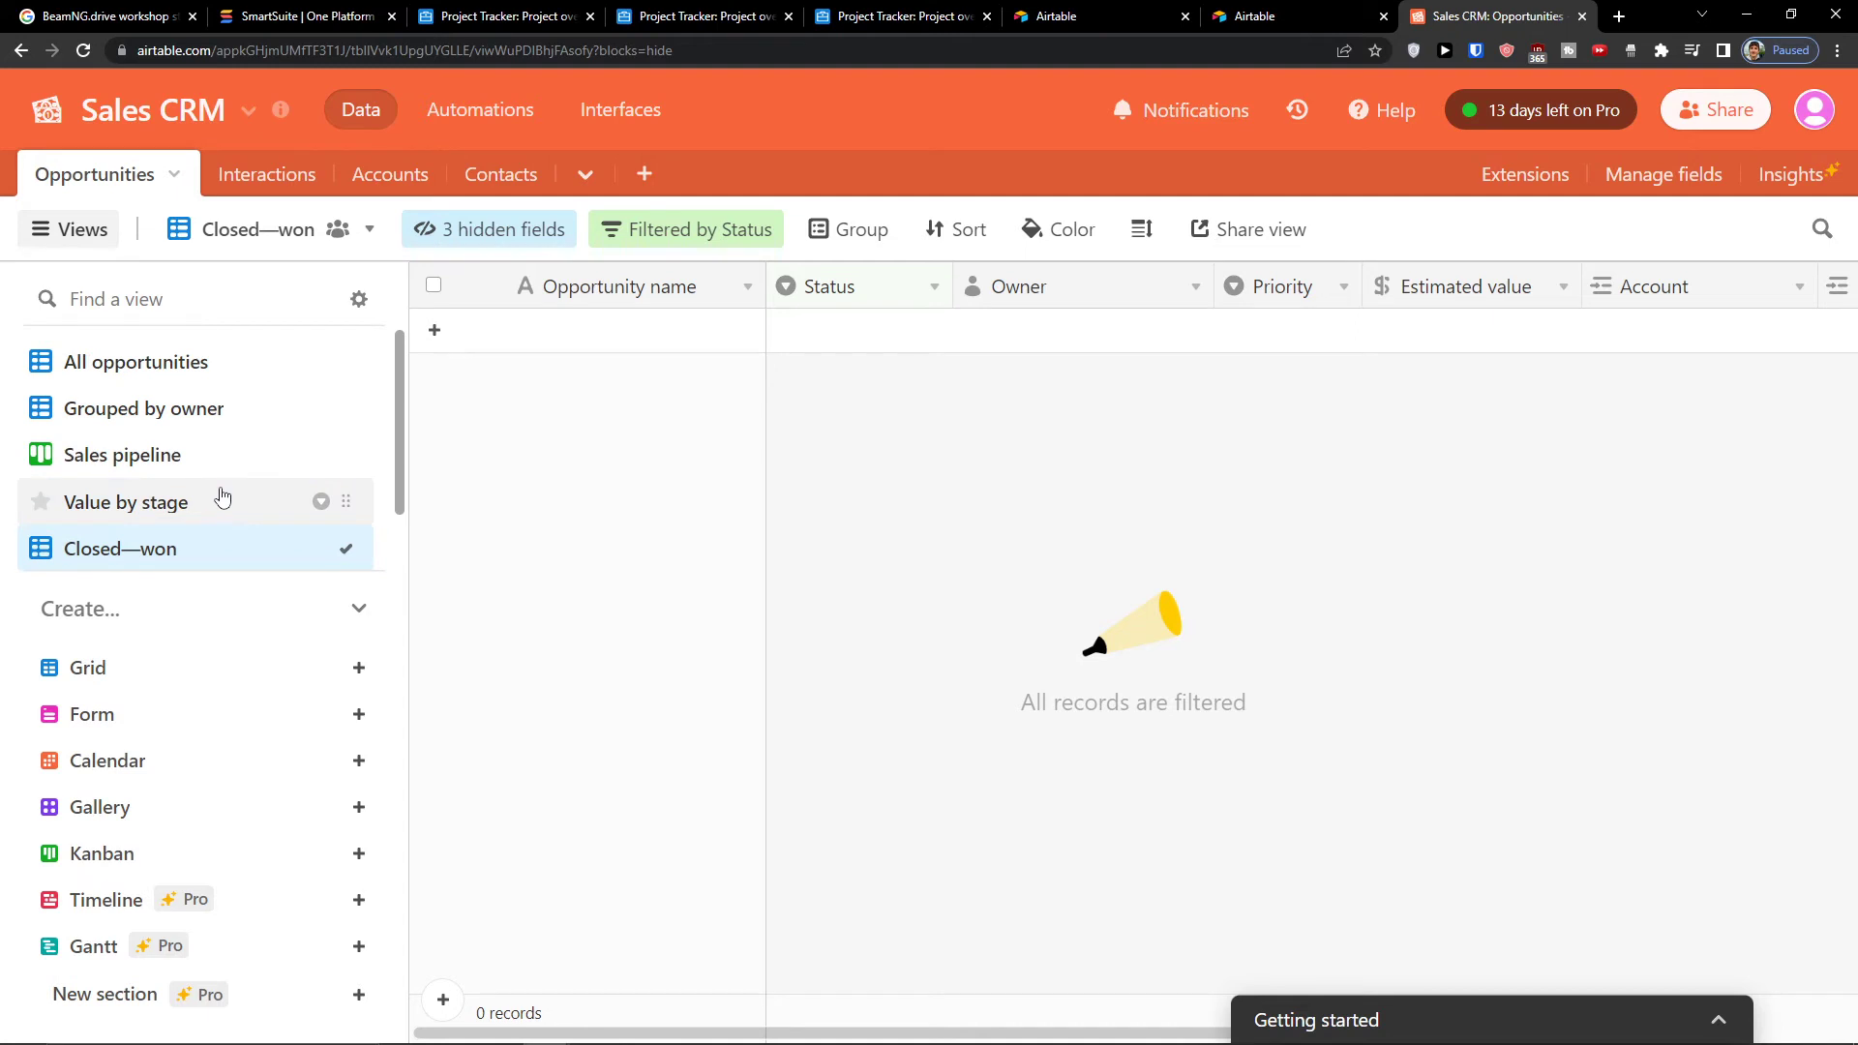
{"action": "left_click", "coordinate": [208, 478]}
{"action": "left_click_drag", "start_coordinate": [664, 461], "coordinate": [1162, 461]}
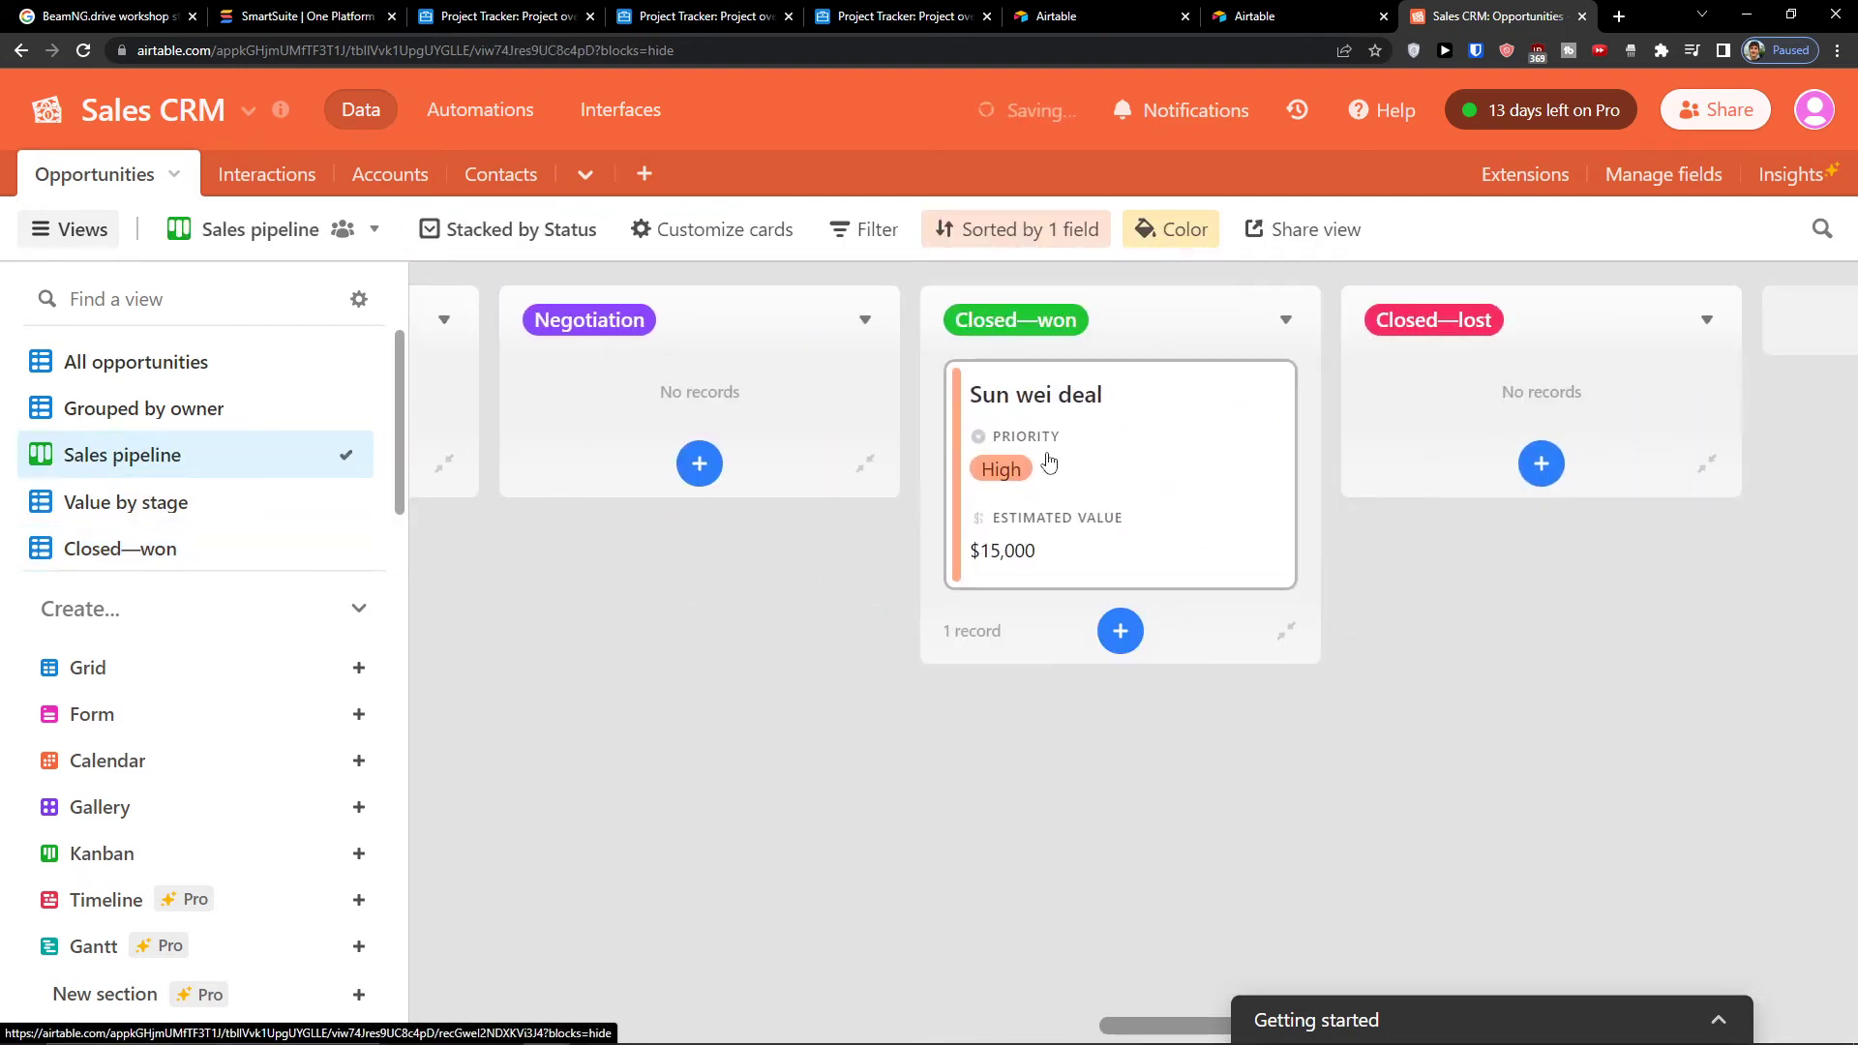
- Confirm the deal in the Closed—won view, check the other views, then switch to Interactions
{"action": "left_click", "coordinate": [184, 534]}
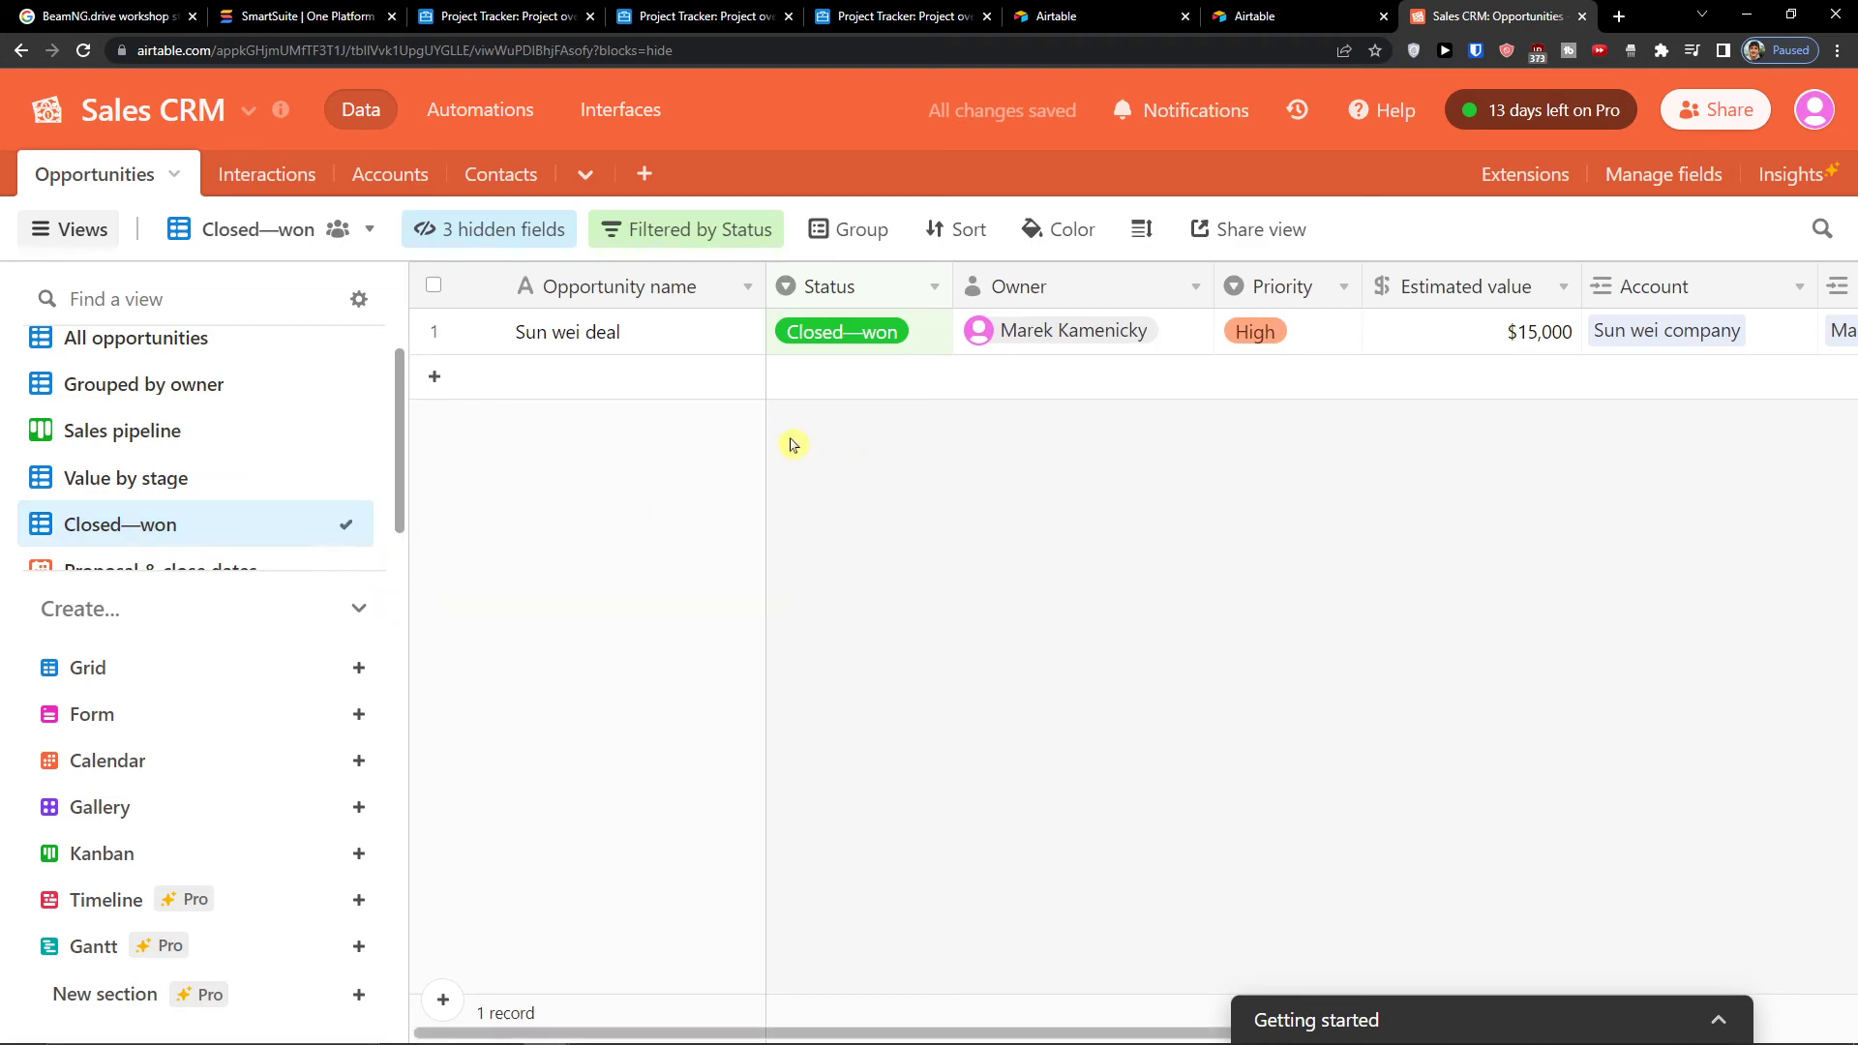
{"action": "scroll", "coordinate": [256, 447], "scroll_direction": "down", "scroll_amount": 1}
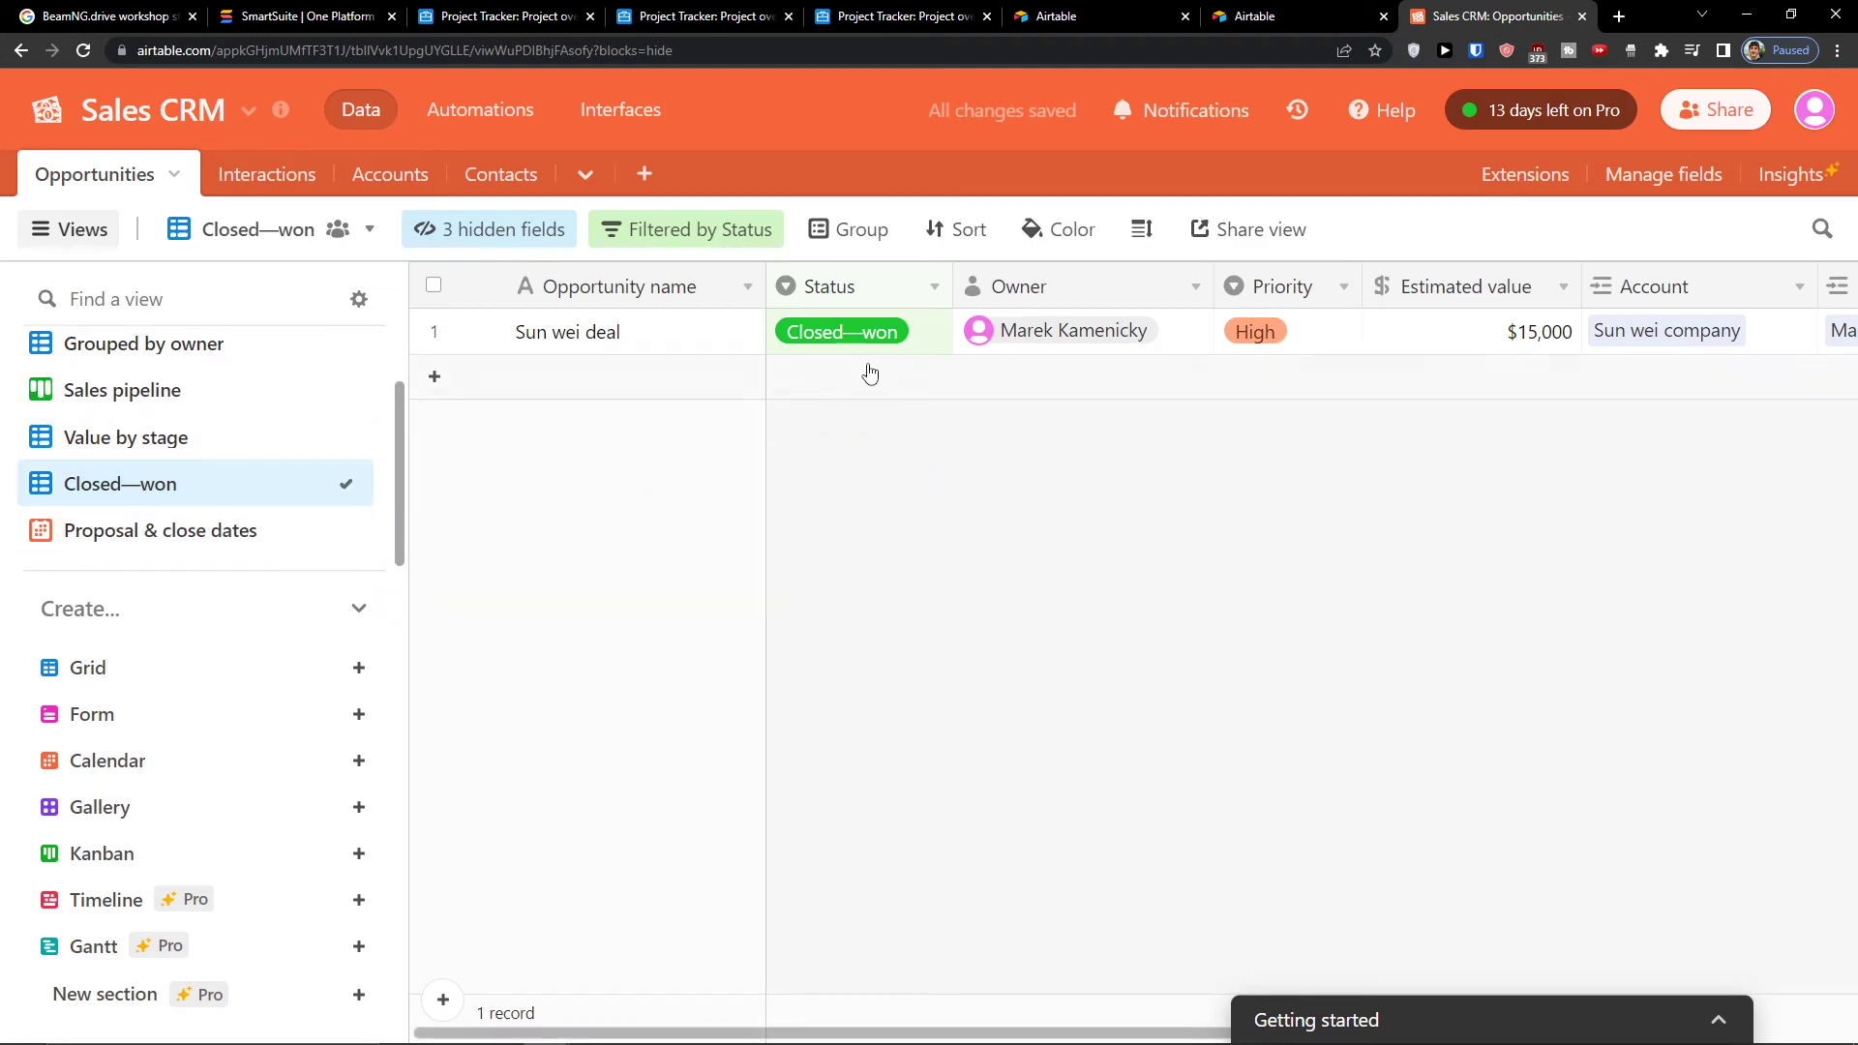
{"action": "left_click", "coordinate": [184, 545]}
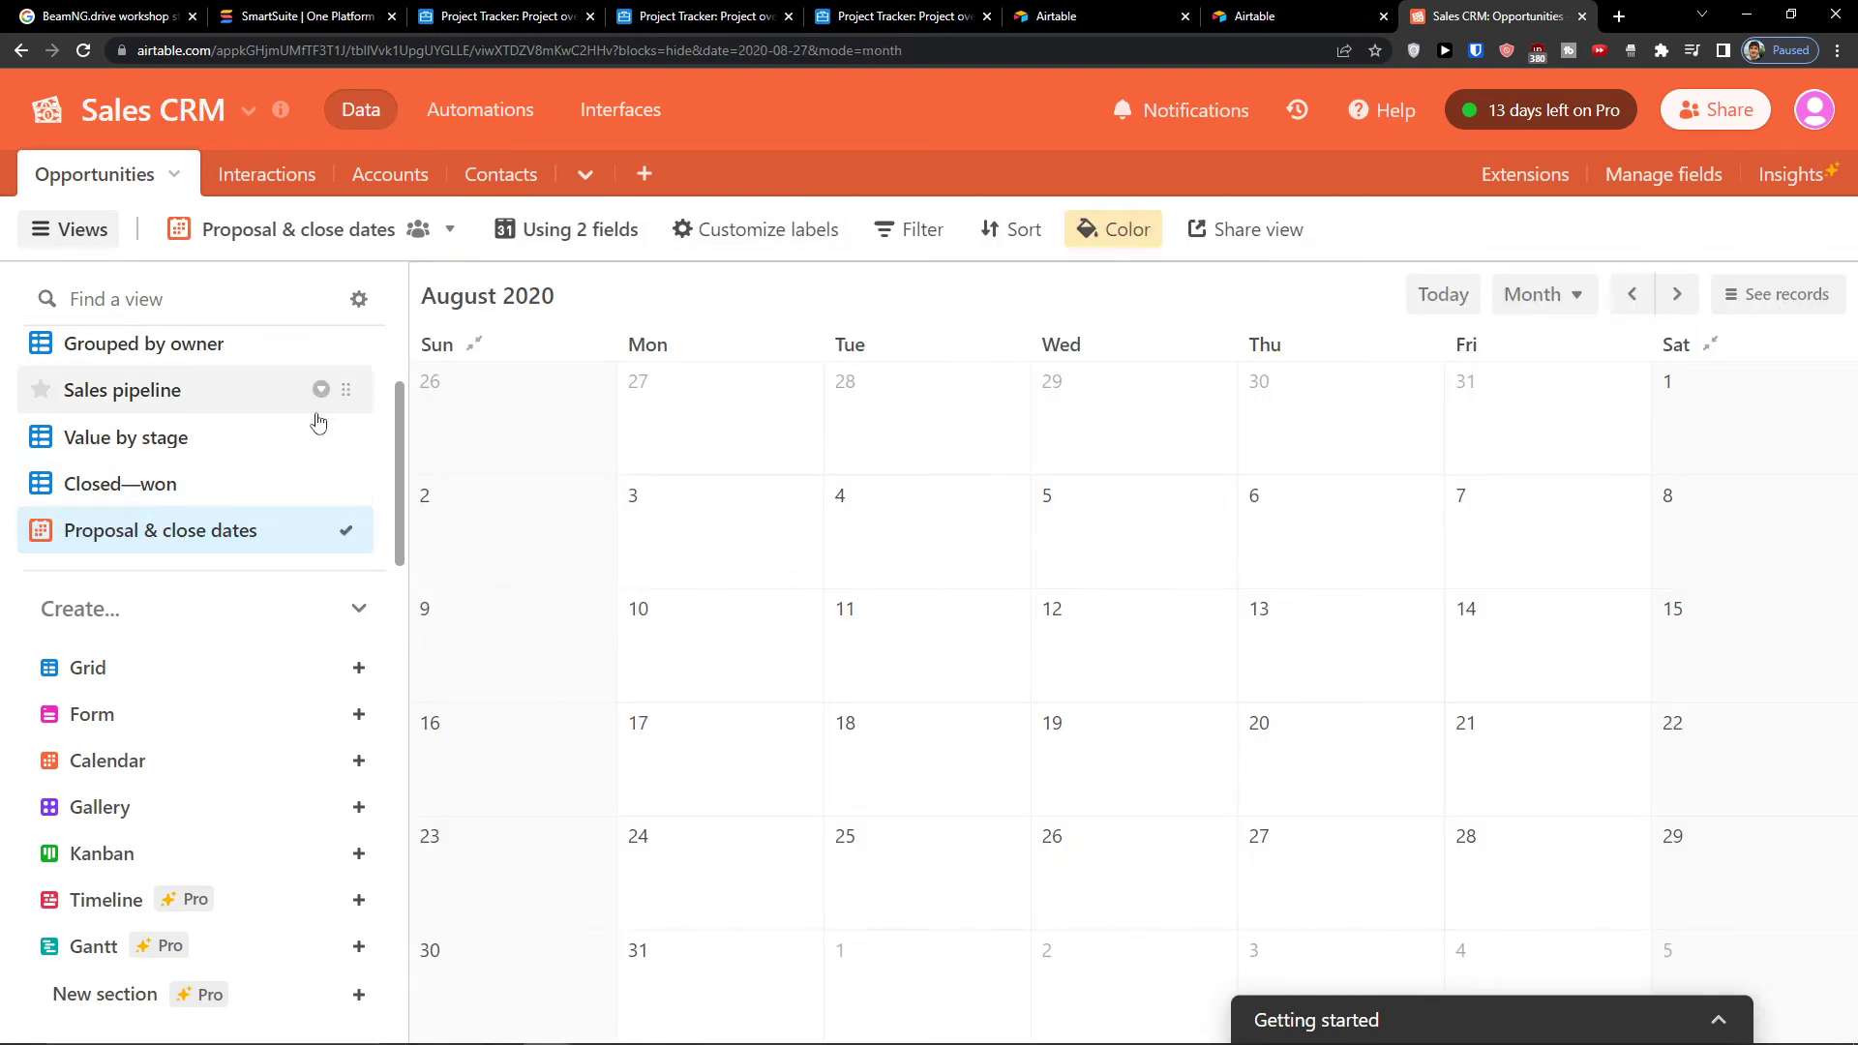
{"action": "left_click", "coordinate": [232, 479]}
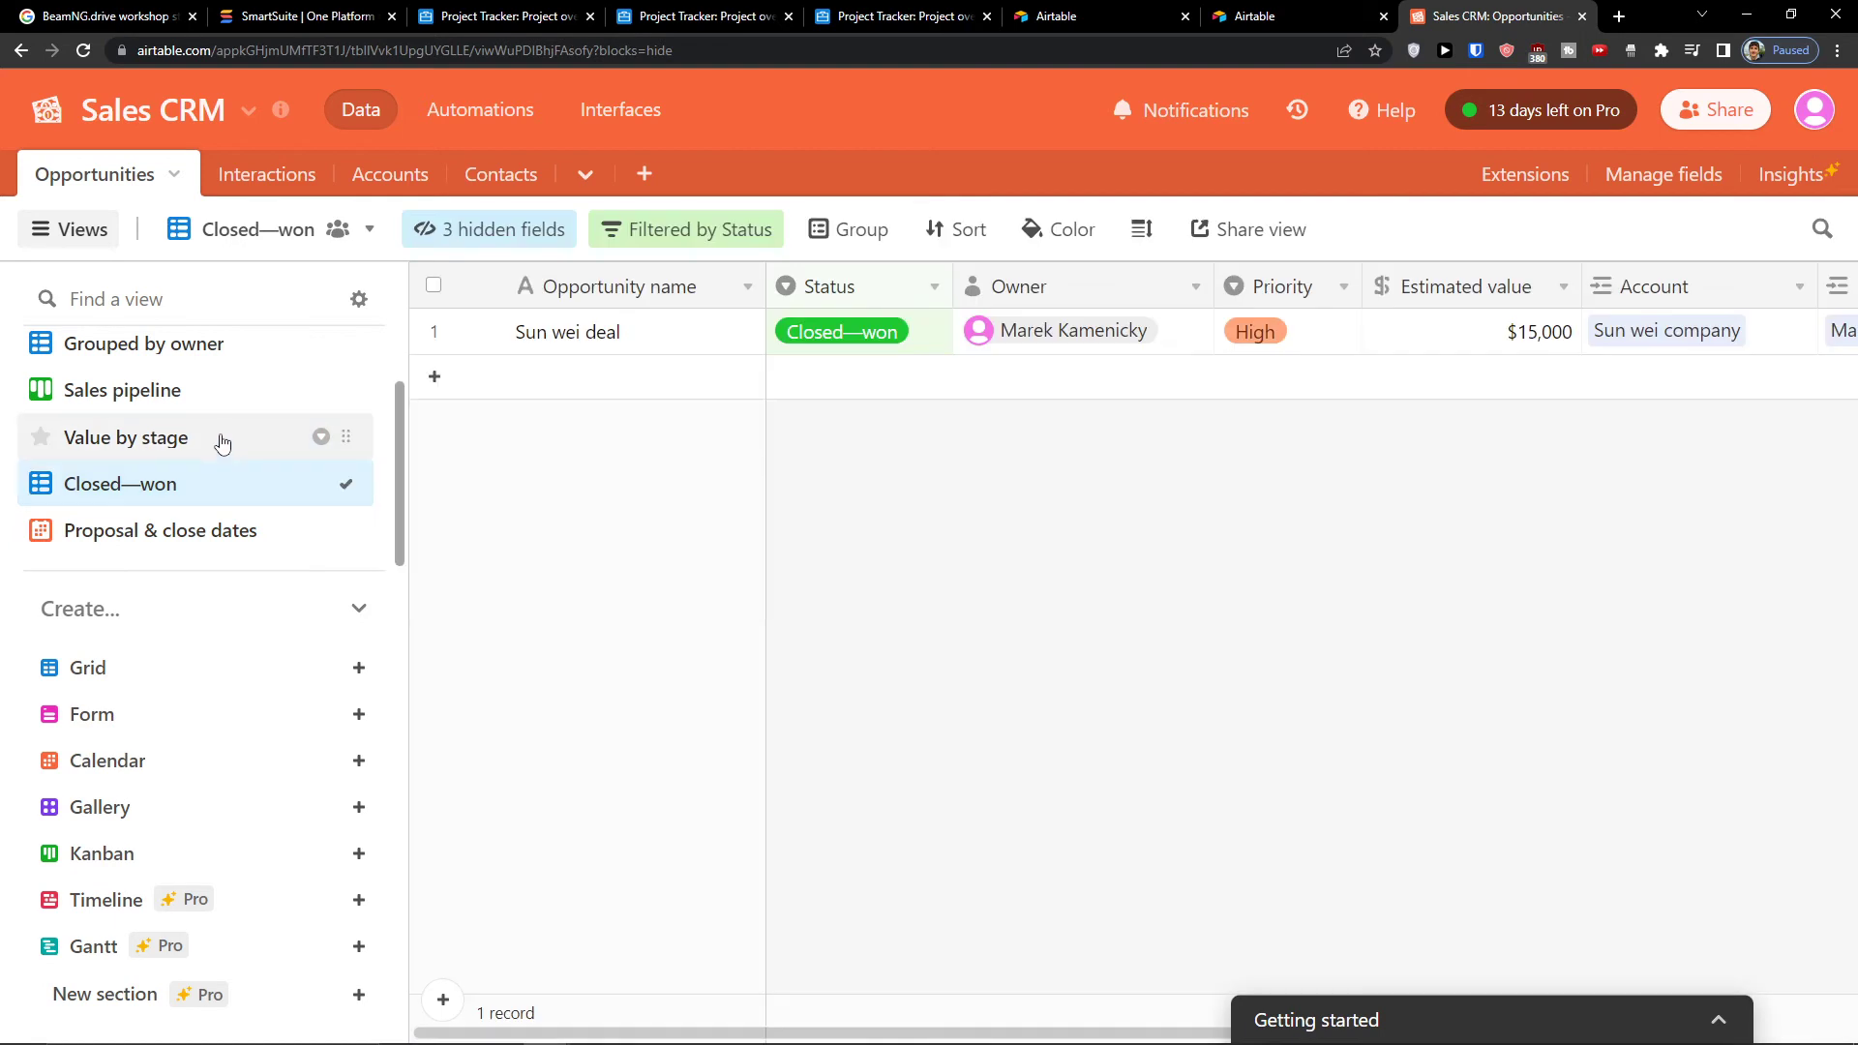
{"action": "left_click", "coordinate": [221, 437]}
{"action": "scroll", "coordinate": [213, 432], "scroll_direction": "up", "scroll_amount": 1}
{"action": "left_click", "coordinate": [214, 432]}
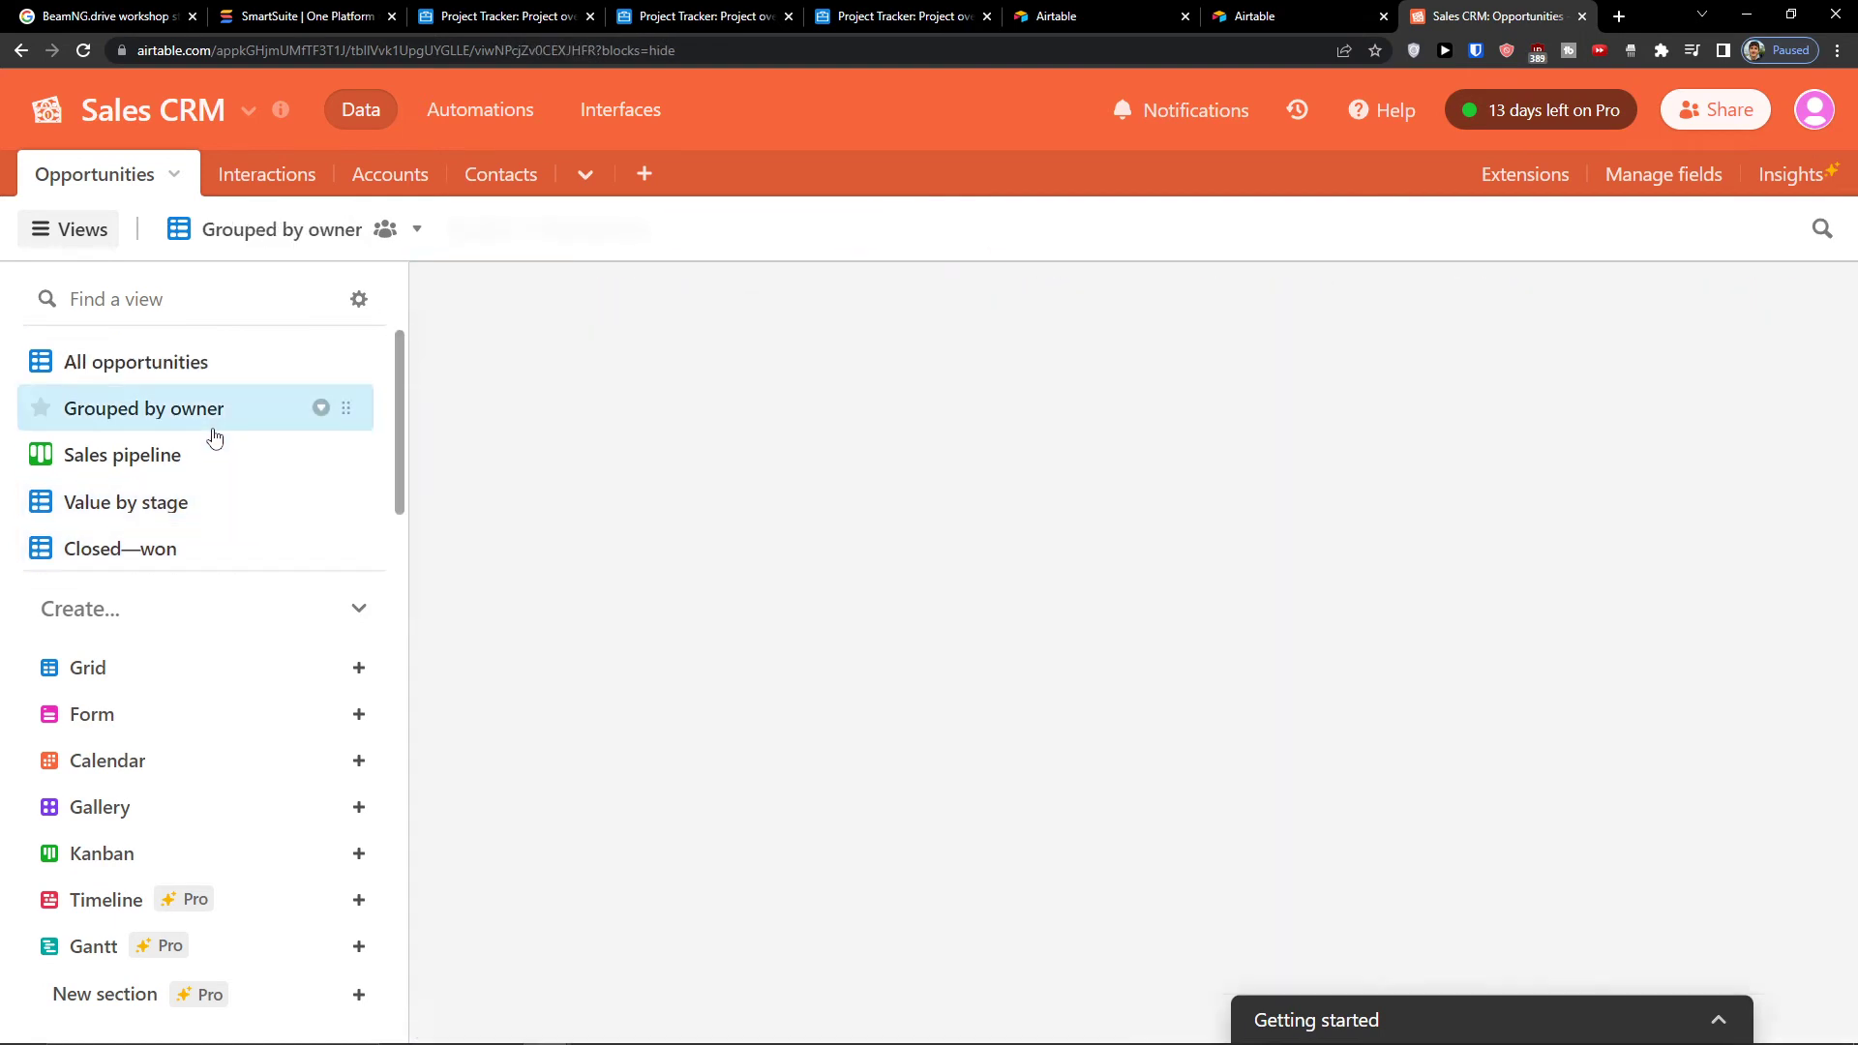
{"action": "left_click", "coordinate": [207, 362]}
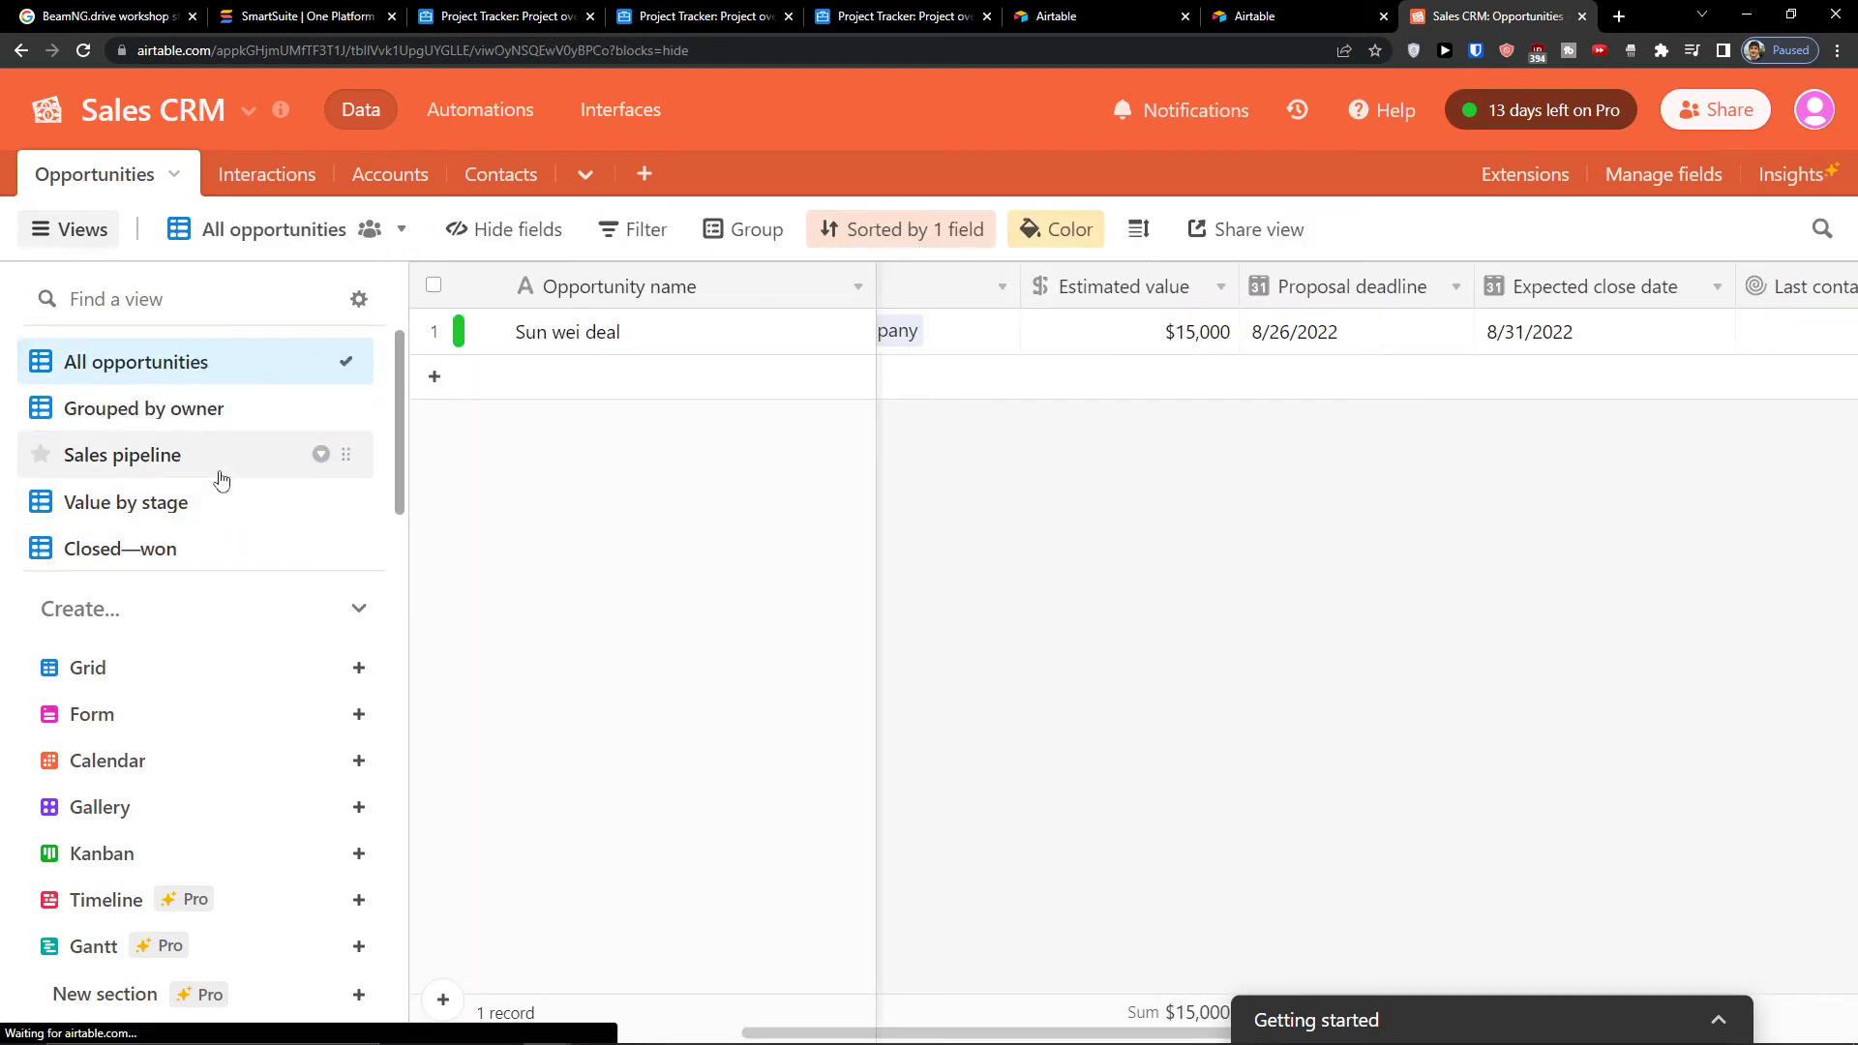
{"action": "left_click", "coordinate": [216, 455]}
{"action": "left_click", "coordinate": [287, 176]}
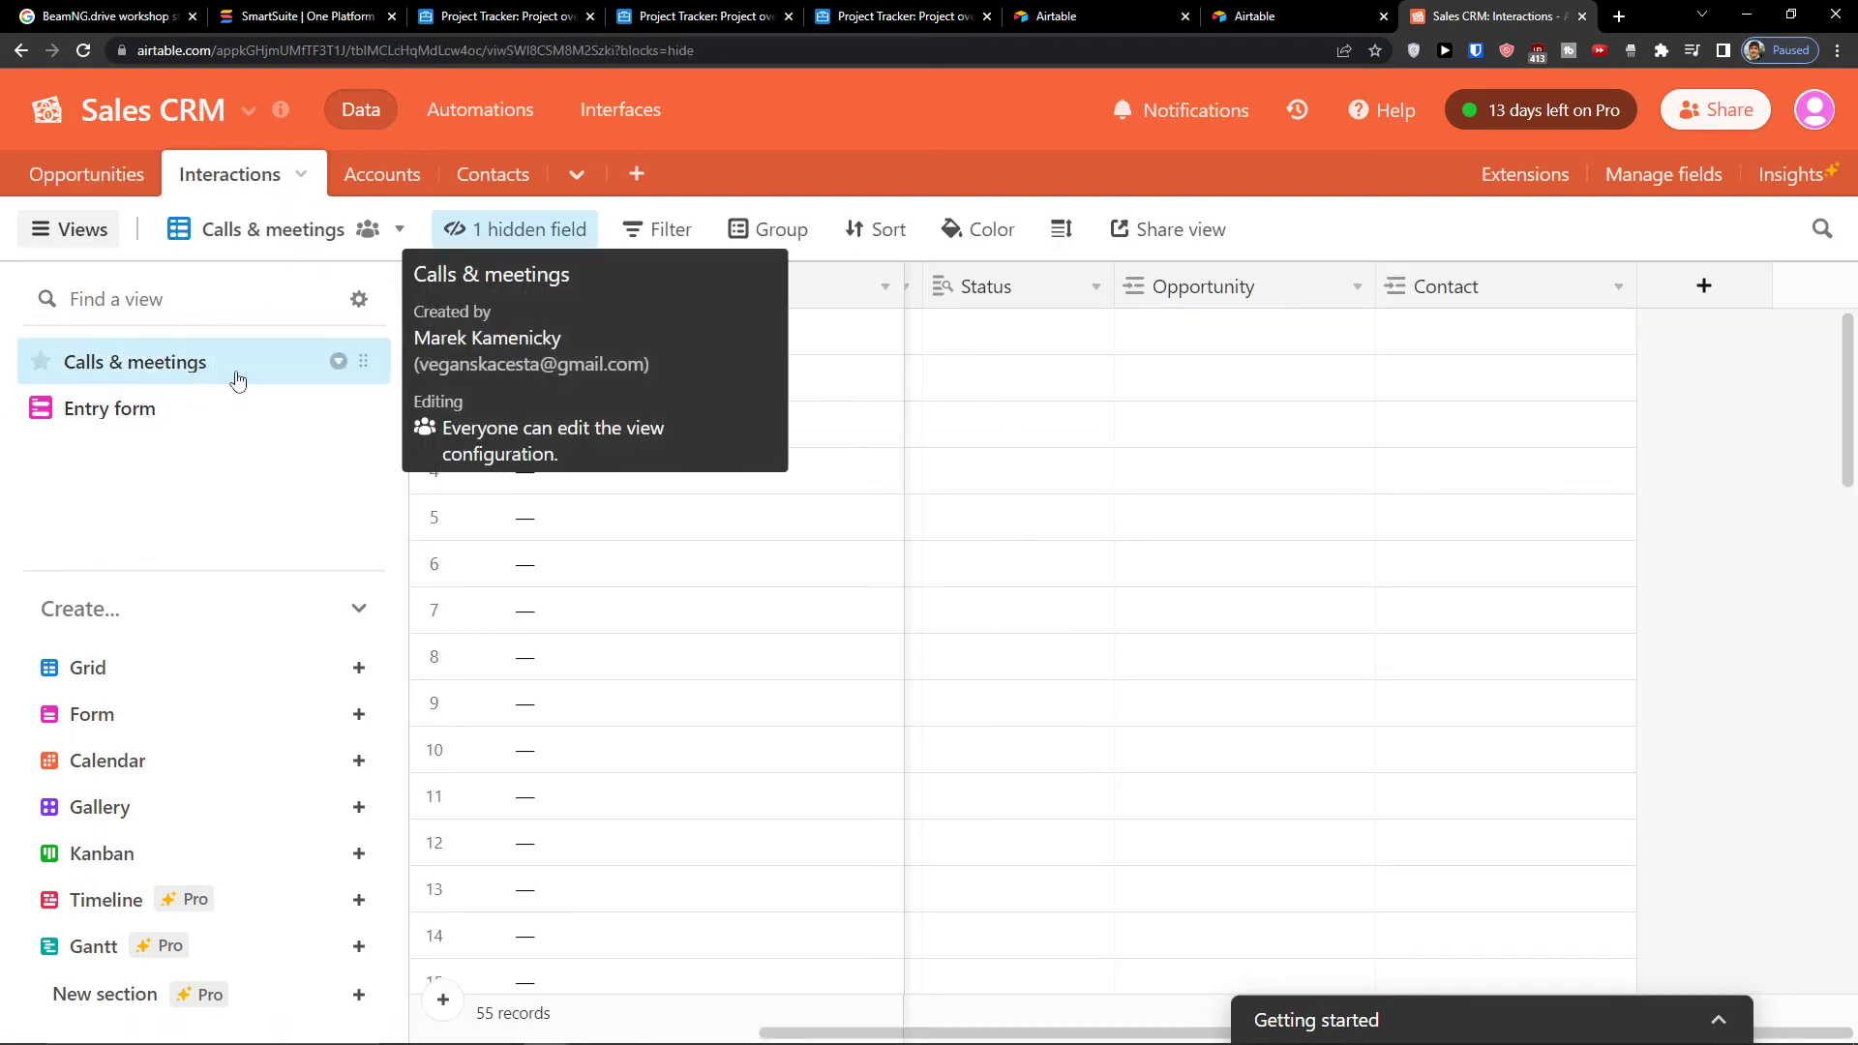
- Inspect the Interaction, Status and Opportunity values in the Calls & meetings grid
{"action": "scroll", "coordinate": [735, 498], "scroll_direction": "down", "scroll_amount": 10}
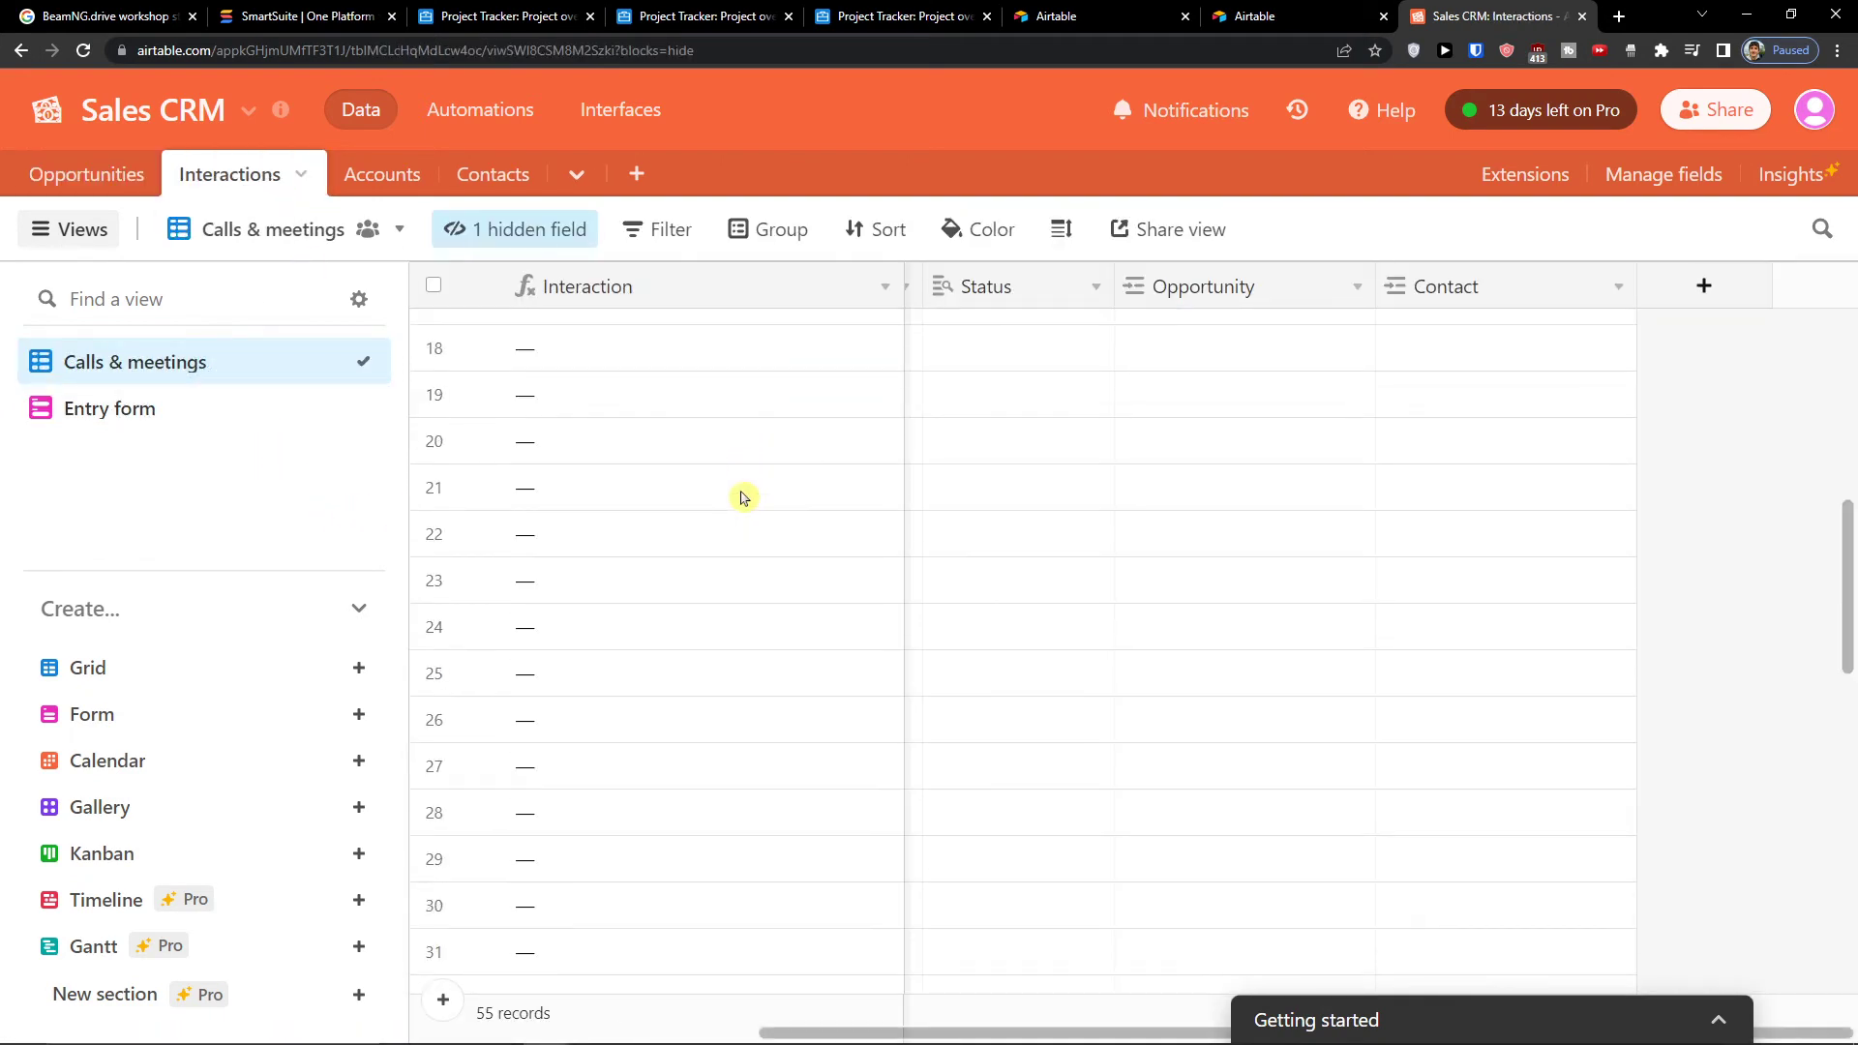
{"action": "scroll", "coordinate": [697, 484], "scroll_direction": "up", "scroll_amount": 10}
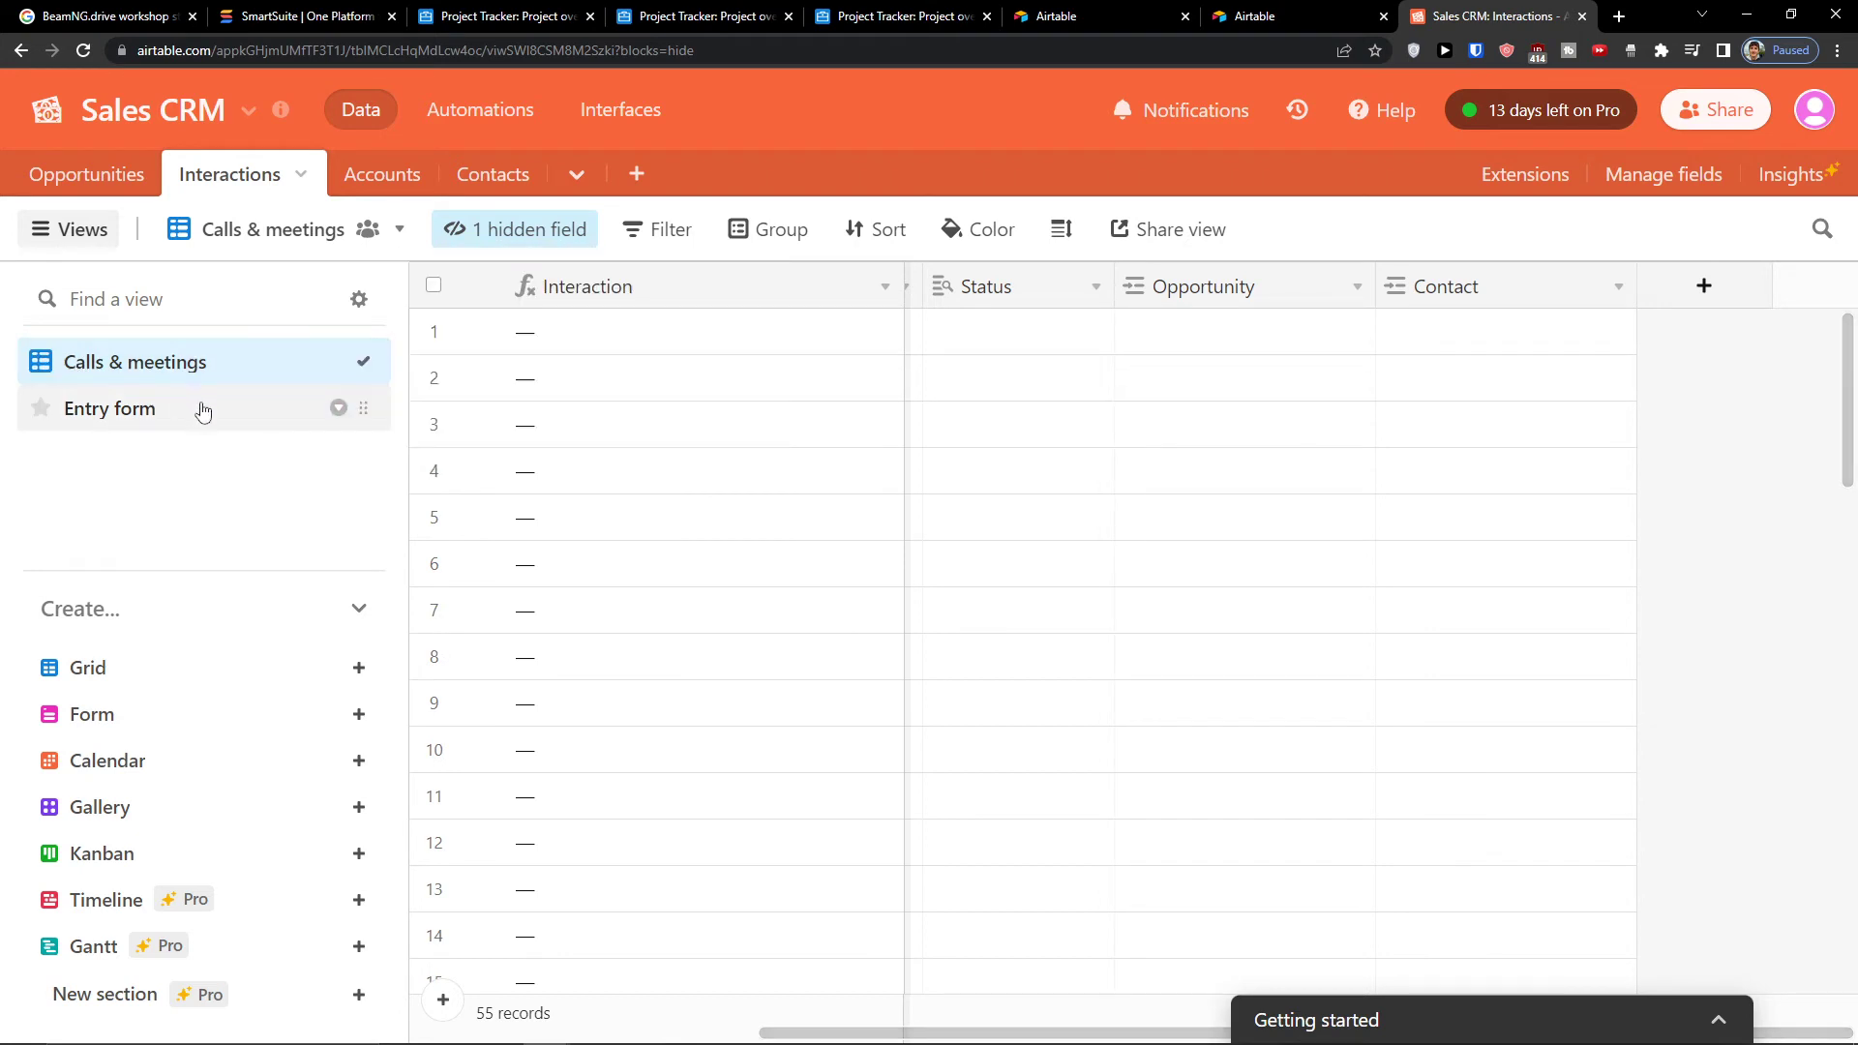
{"action": "left_click", "coordinate": [594, 340]}
{"action": "left_click", "coordinate": [859, 345]}
{"action": "left_click", "coordinate": [1103, 416]}
{"action": "left_click_drag", "start_coordinate": [966, 982], "coordinate": [1361, 900]}
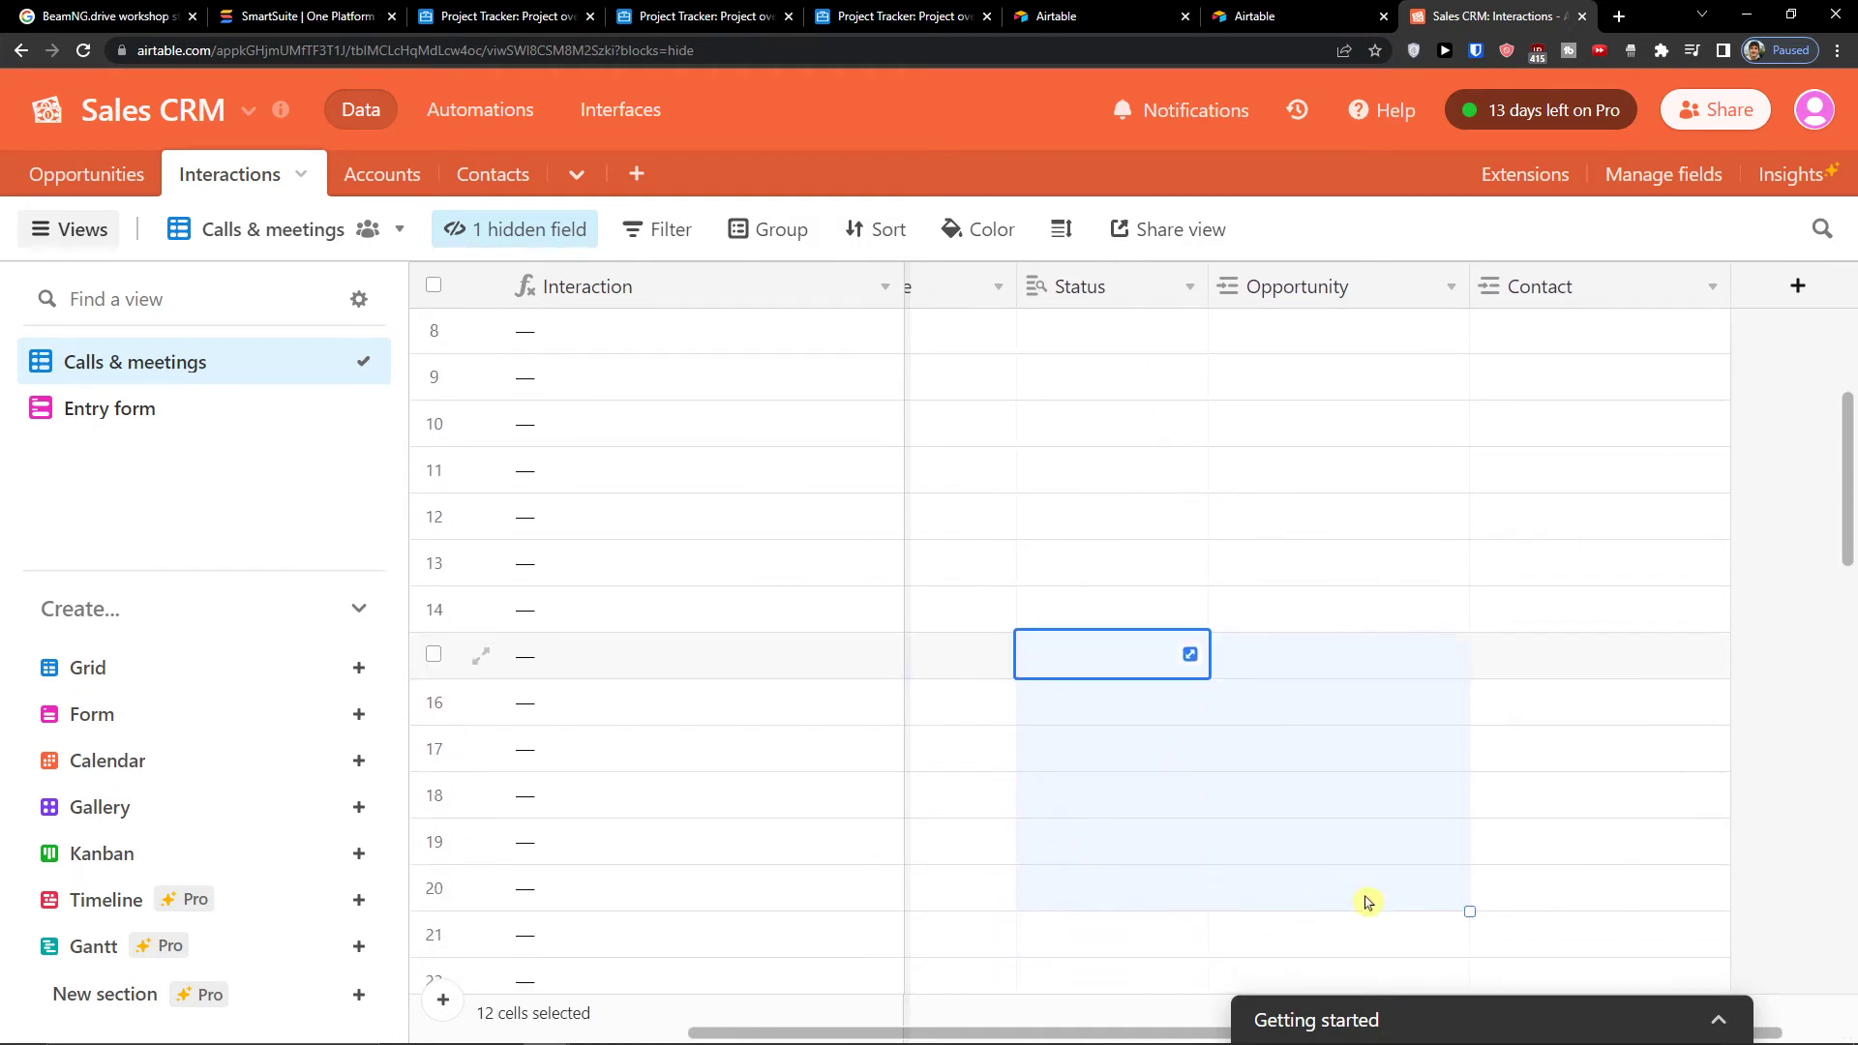
{"action": "left_click_drag", "start_coordinate": [934, 443], "coordinate": [658, 440]}
{"action": "scroll", "coordinate": [581, 406], "scroll_direction": "up", "scroll_amount": 3}
- Delete all 55 selected interaction records, then add a fresh empty record
{"action": "left_click", "coordinate": [433, 284]}
{"action": "right_click", "coordinate": [606, 352]}
{"action": "left_click", "coordinate": [666, 427]}
{"action": "left_click", "coordinate": [1094, 658]}
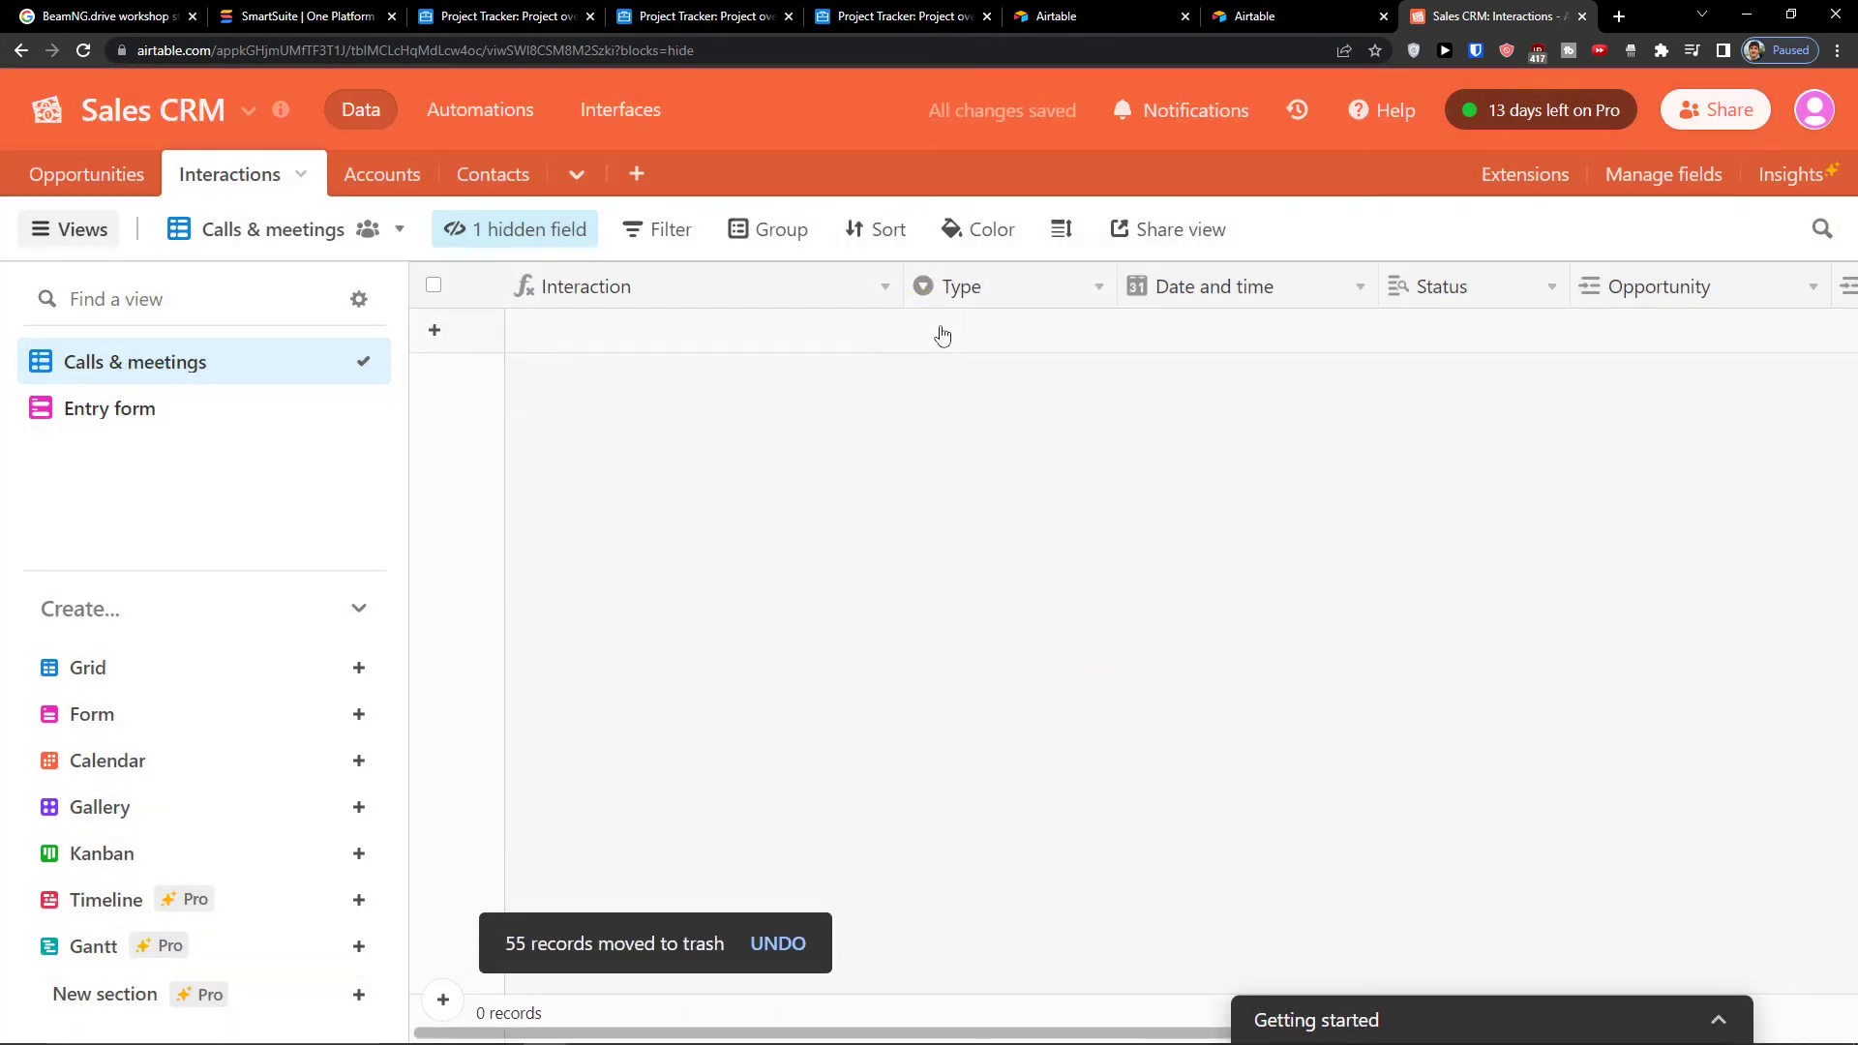
{"action": "left_click", "coordinate": [845, 332]}
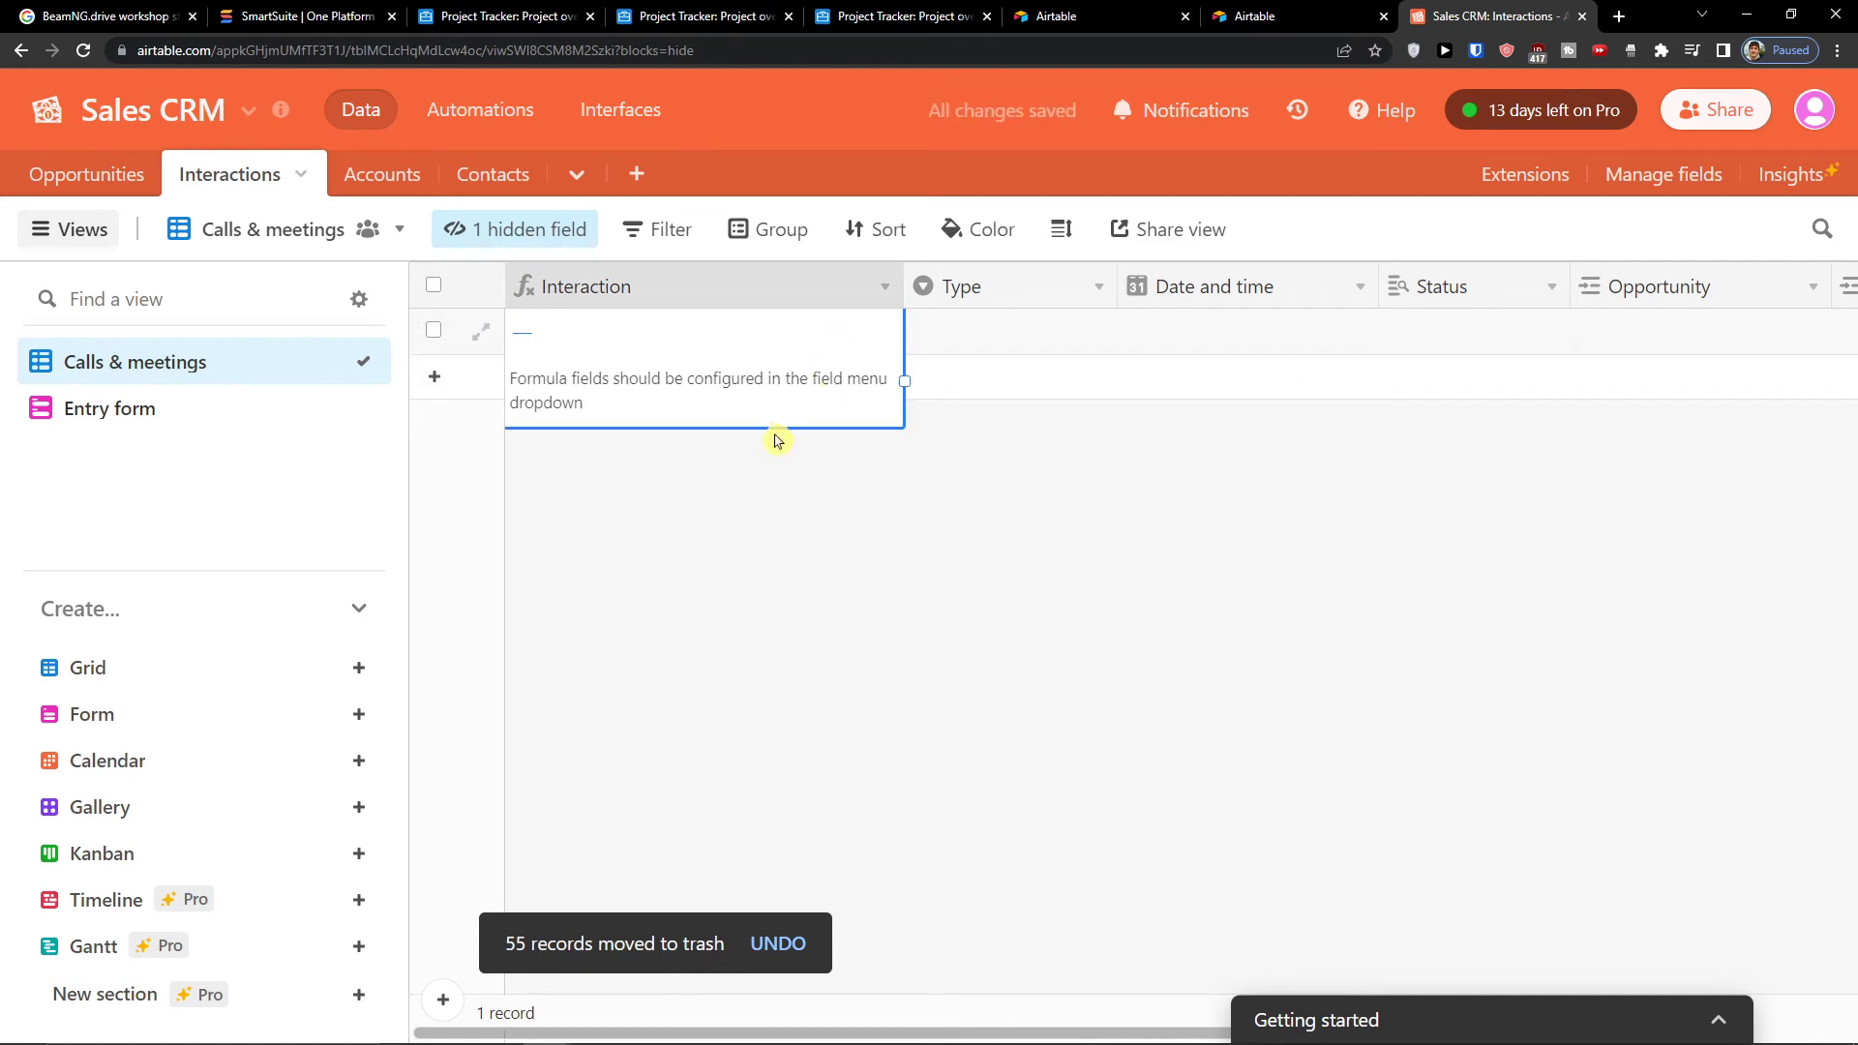
- In the expanded new record, set Type to Pricing discussion and the date to August 19, 2022
{"action": "left_click", "coordinate": [481, 331]}
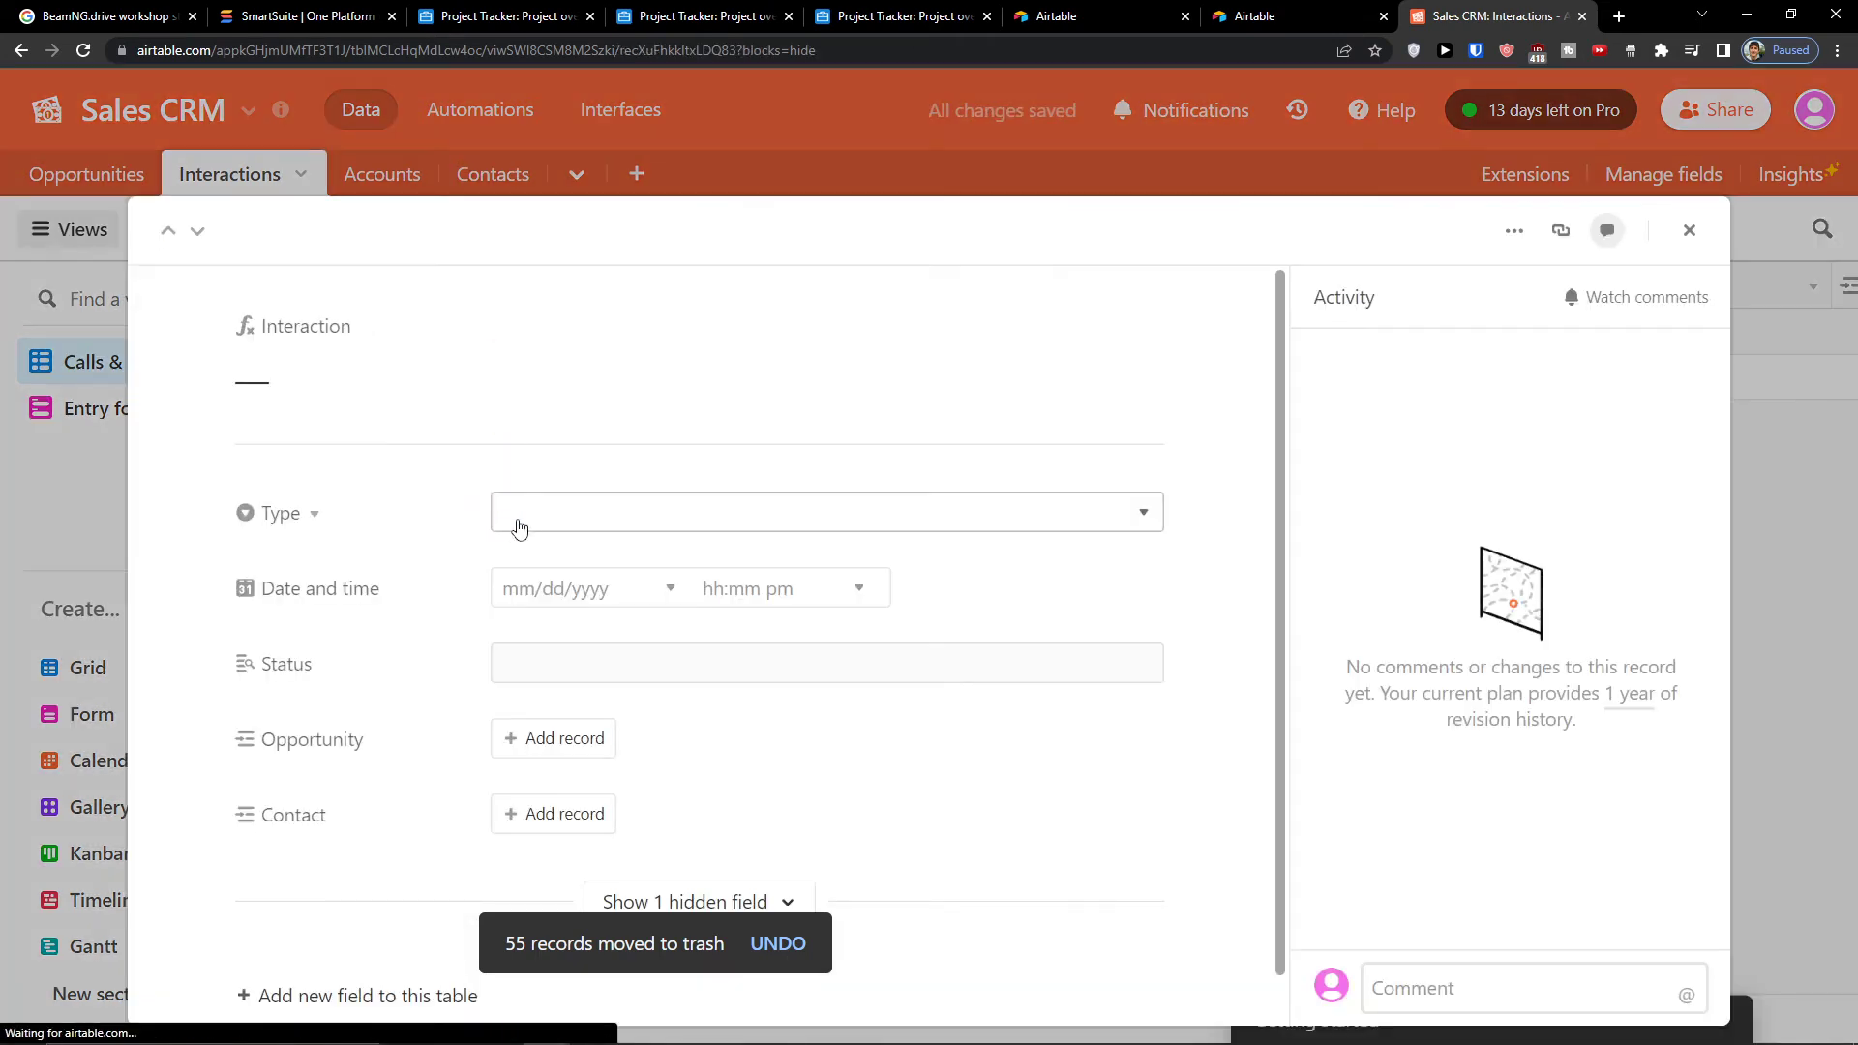
{"action": "left_click", "coordinate": [505, 525]}
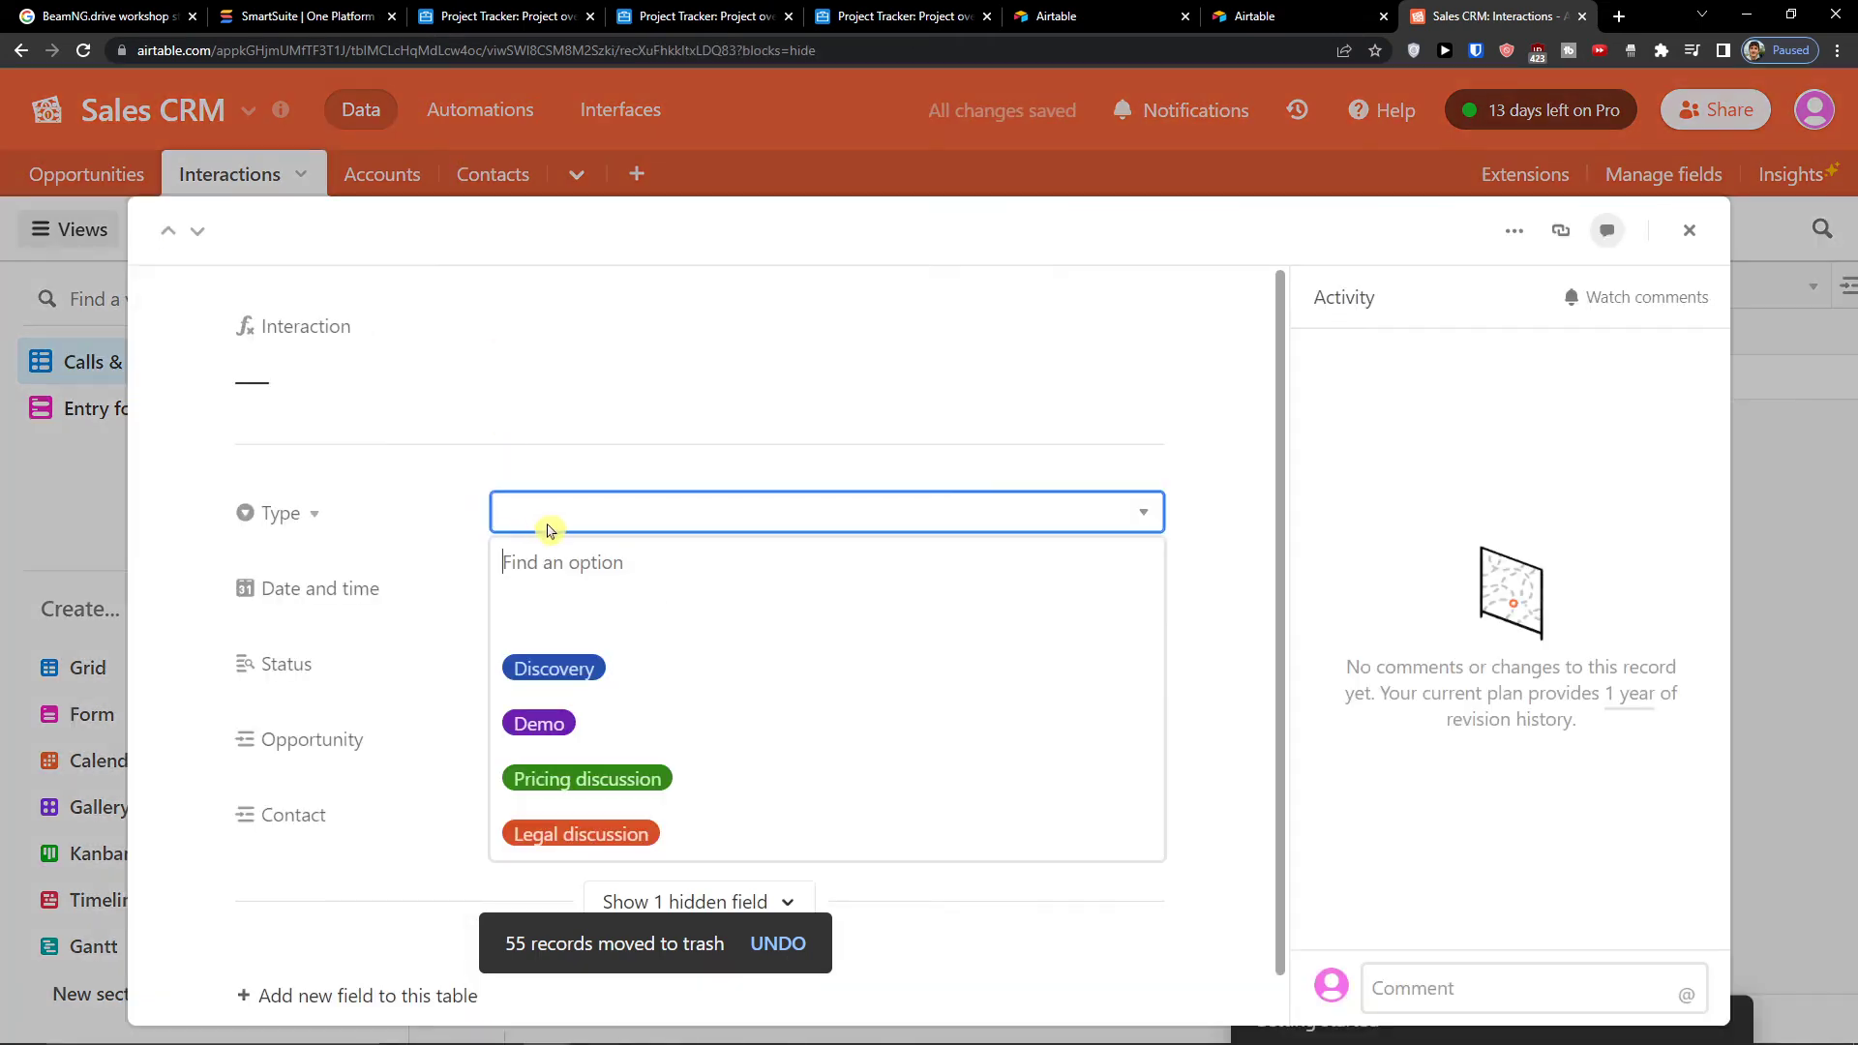
{"action": "left_click", "coordinate": [713, 775]}
{"action": "left_click", "coordinate": [561, 596]}
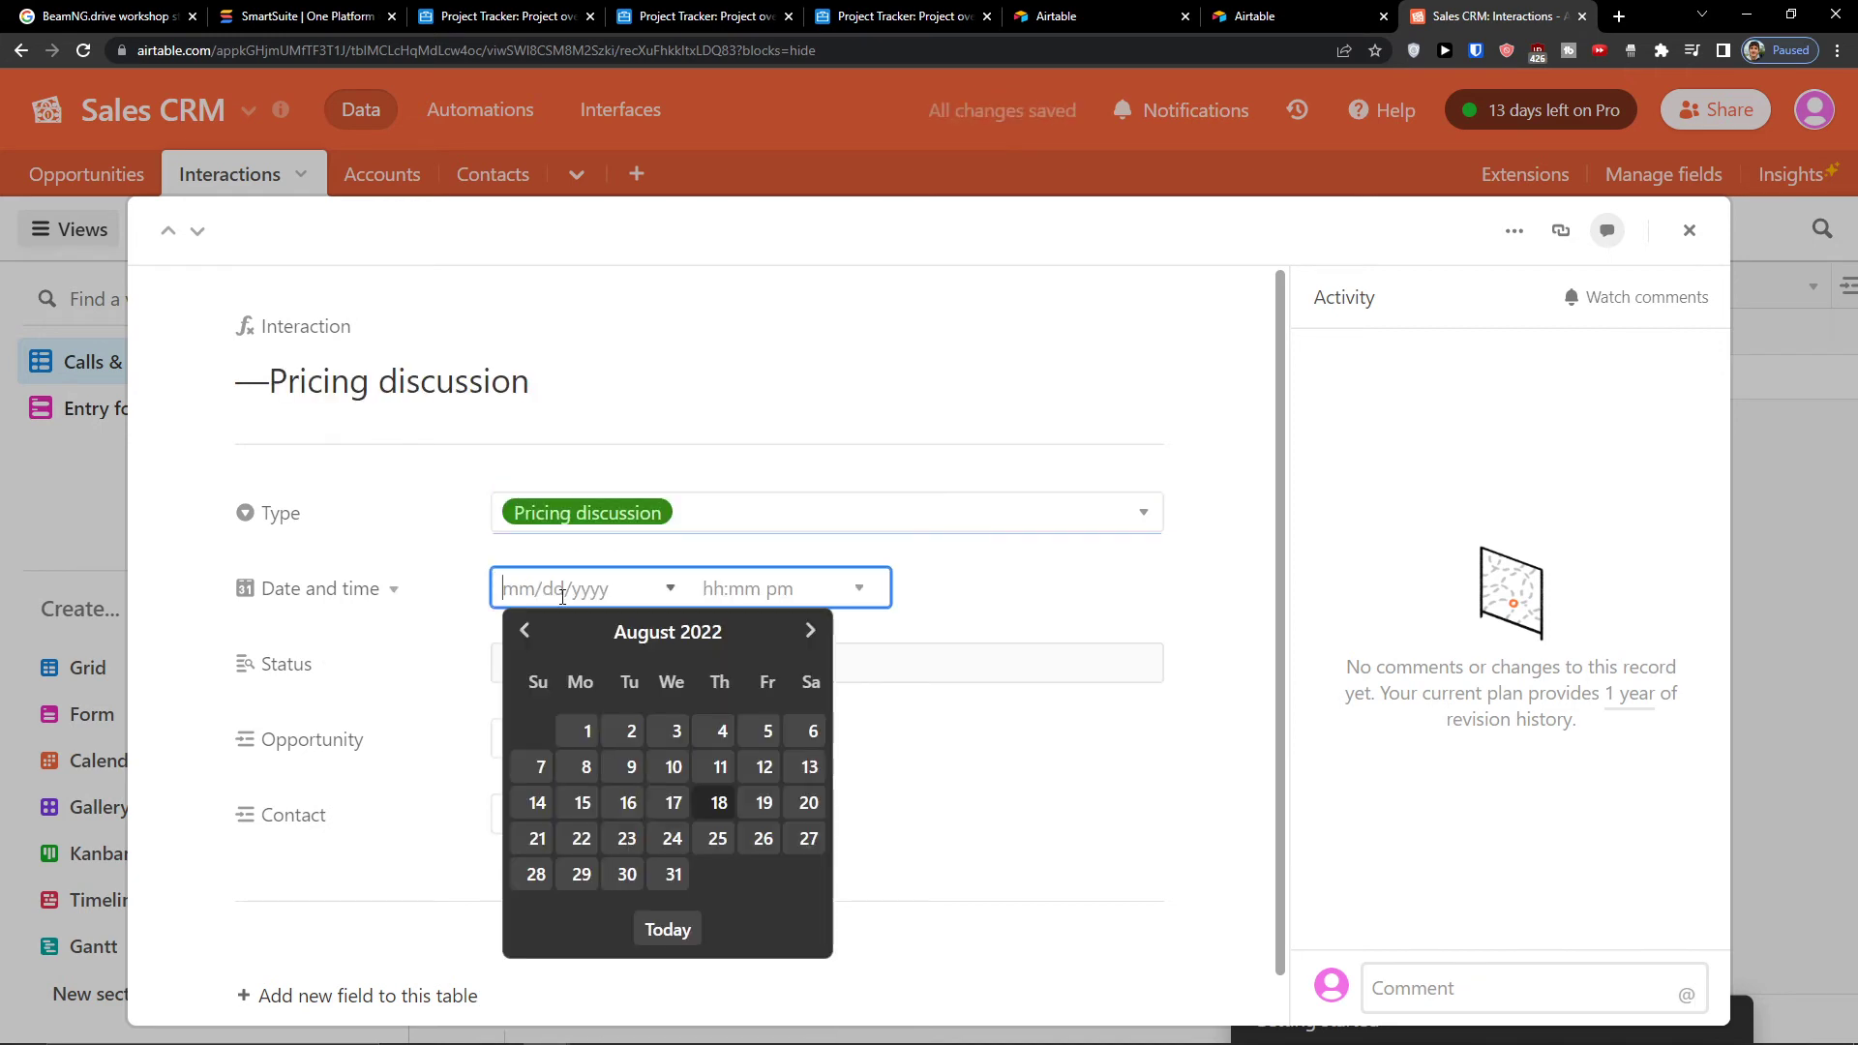
{"action": "left_click", "coordinate": [759, 807]}
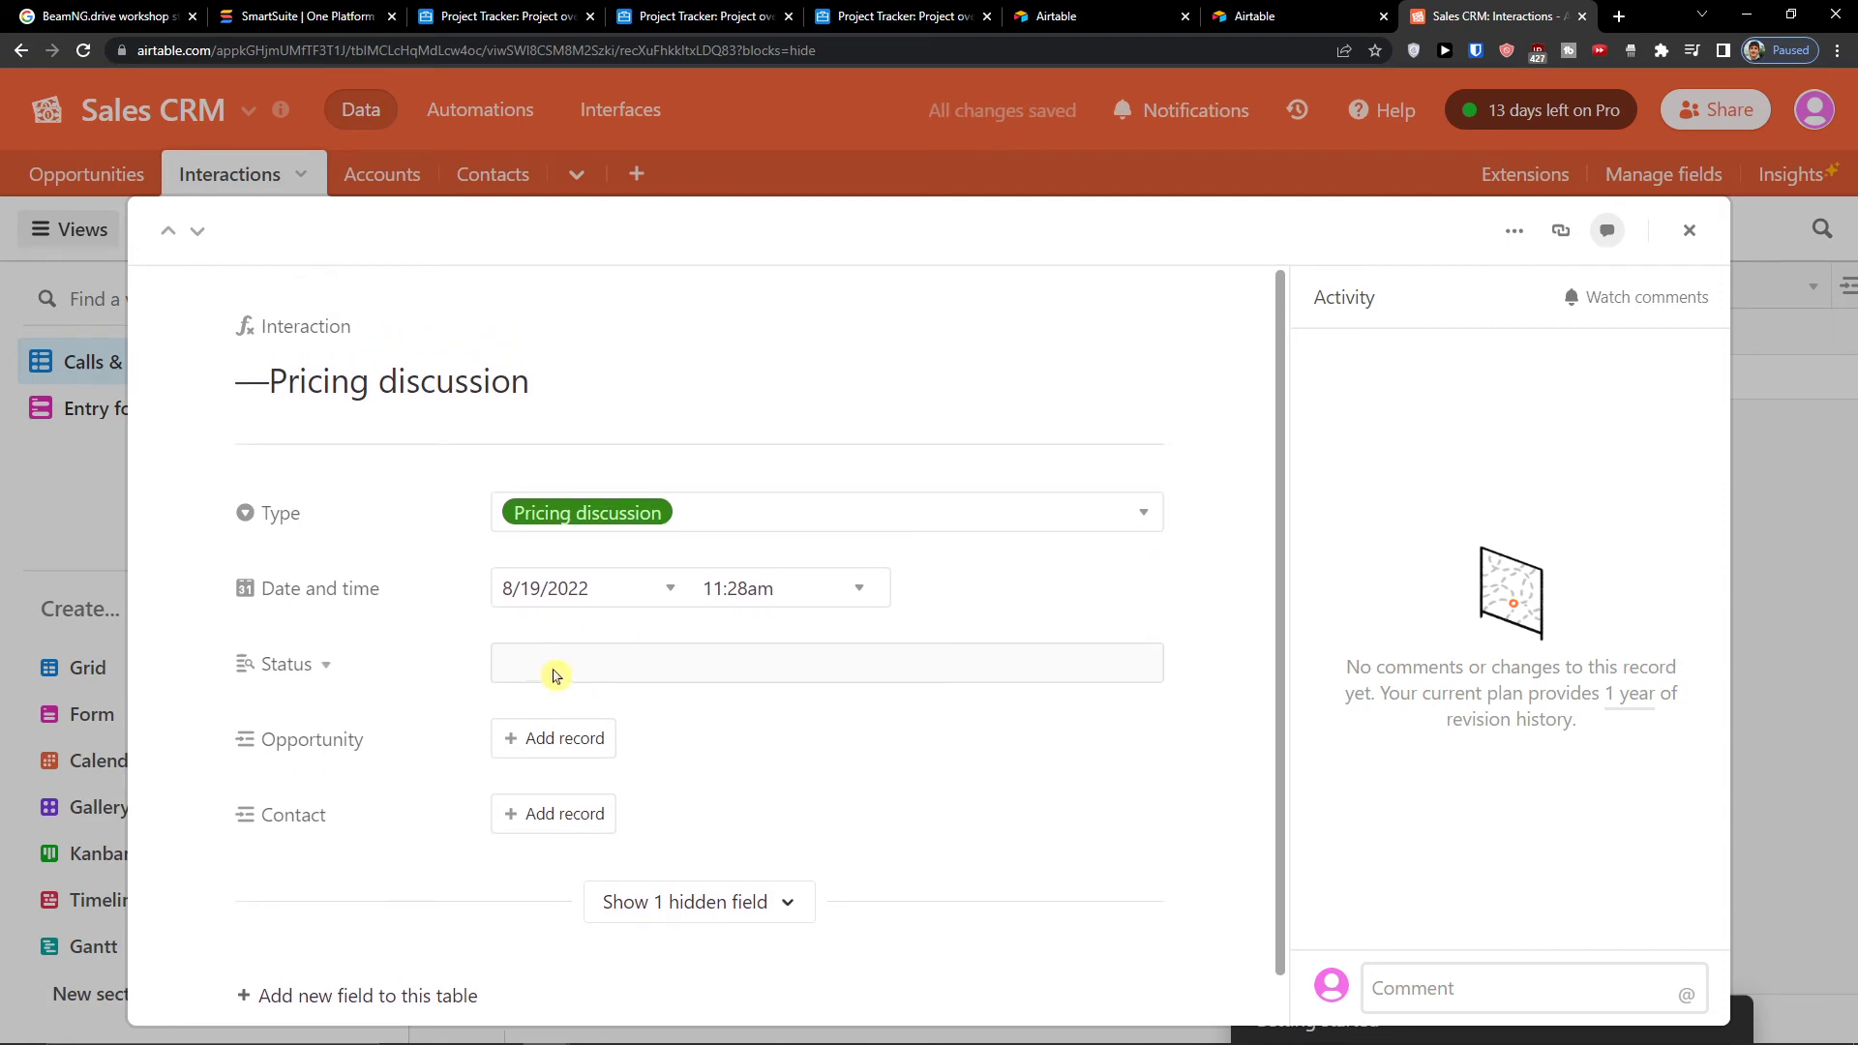
- Reveal the hidden Notes field and start writing notes
{"action": "scroll", "coordinate": [586, 758], "scroll_direction": "down", "scroll_amount": 1}
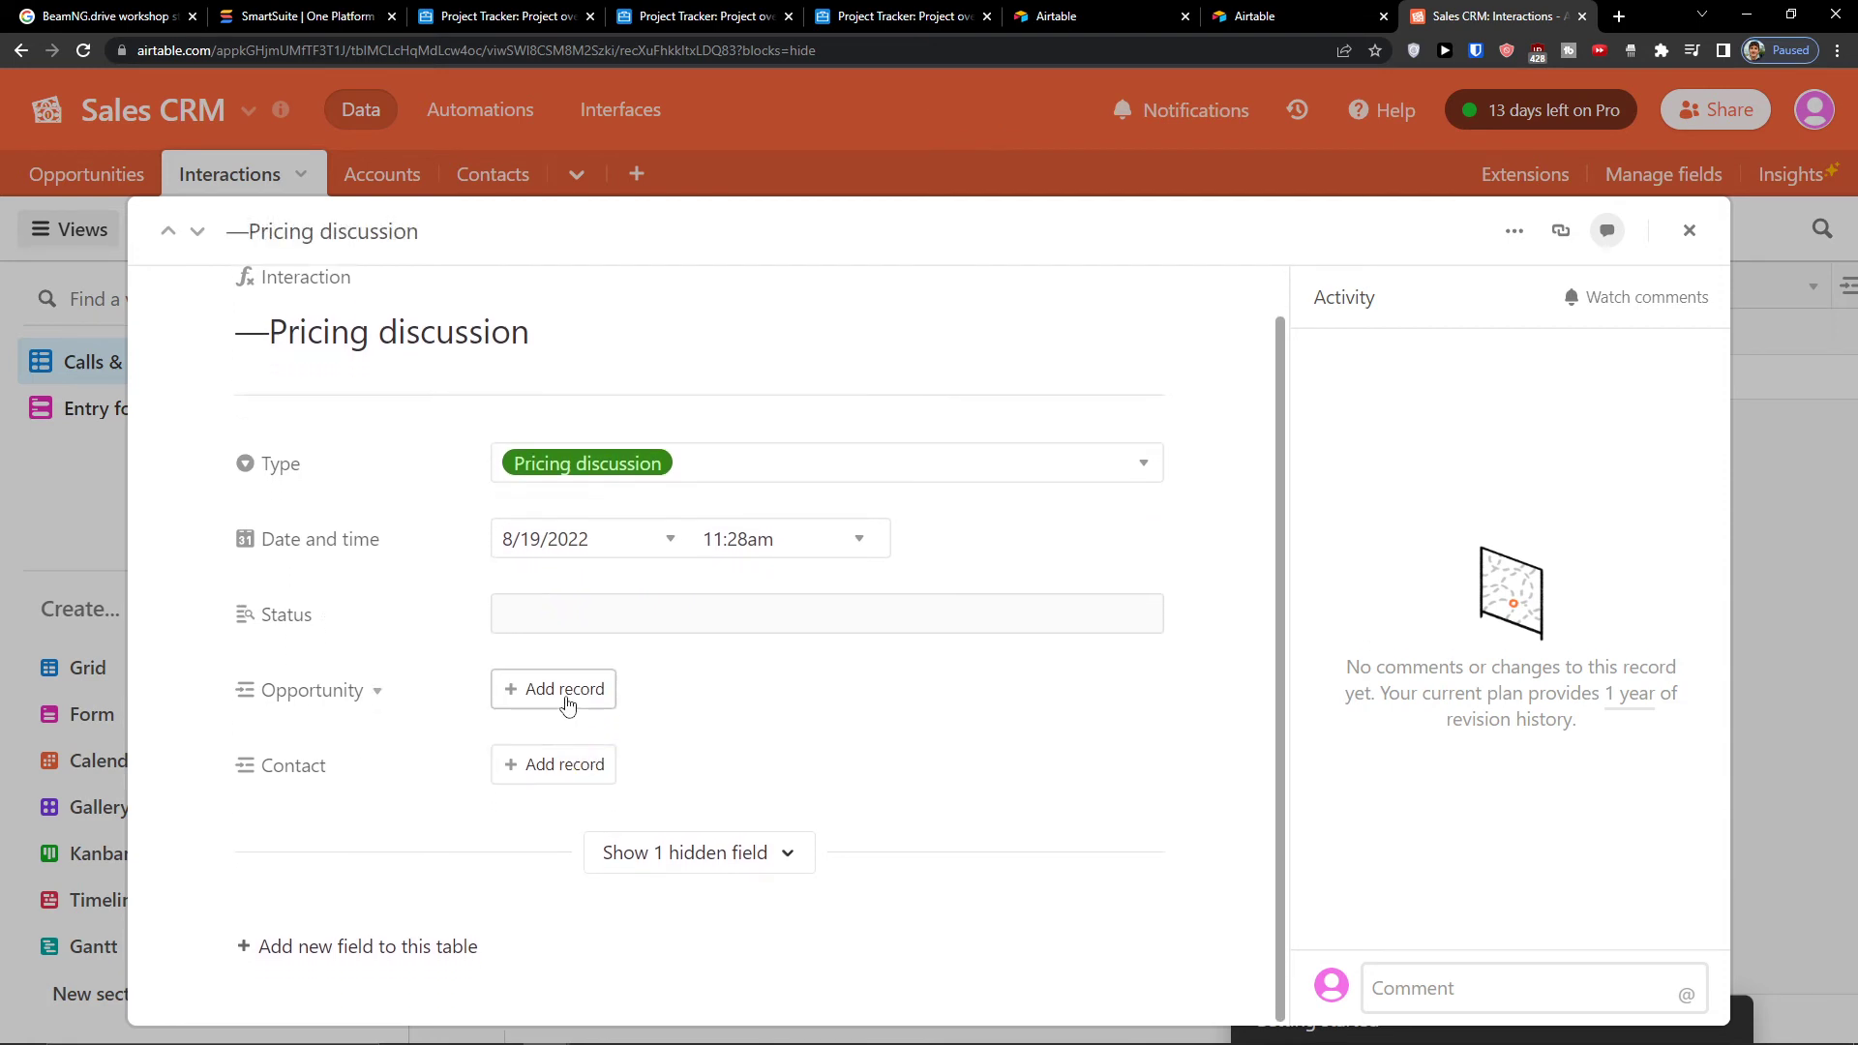
{"action": "left_click", "coordinate": [775, 847]}
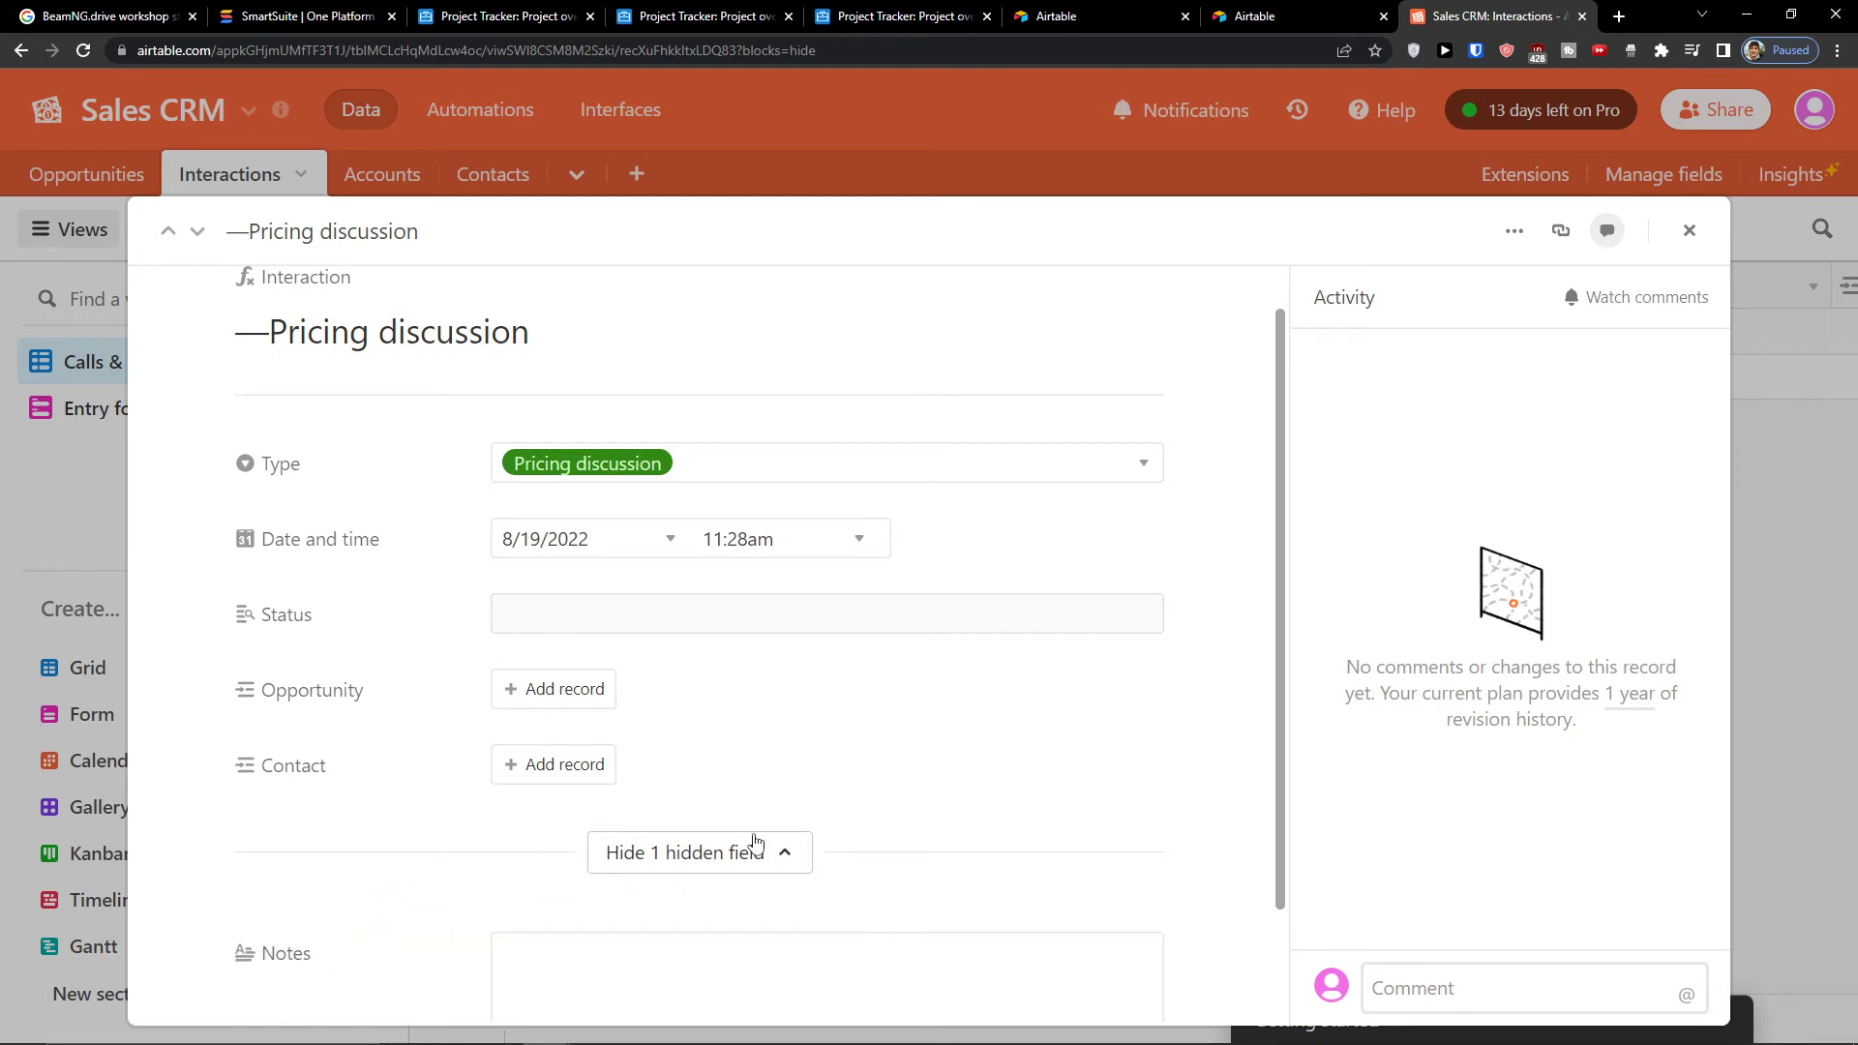
{"action": "scroll", "coordinate": [697, 818], "scroll_direction": "down", "scroll_amount": 3}
{"action": "left_click", "coordinate": [774, 829]}
{"action": "scroll", "coordinate": [759, 819], "scroll_direction": "up", "scroll_amount": 3}
{"action": "scroll", "coordinate": [746, 821], "scroll_direction": "down", "scroll_amount": 3}
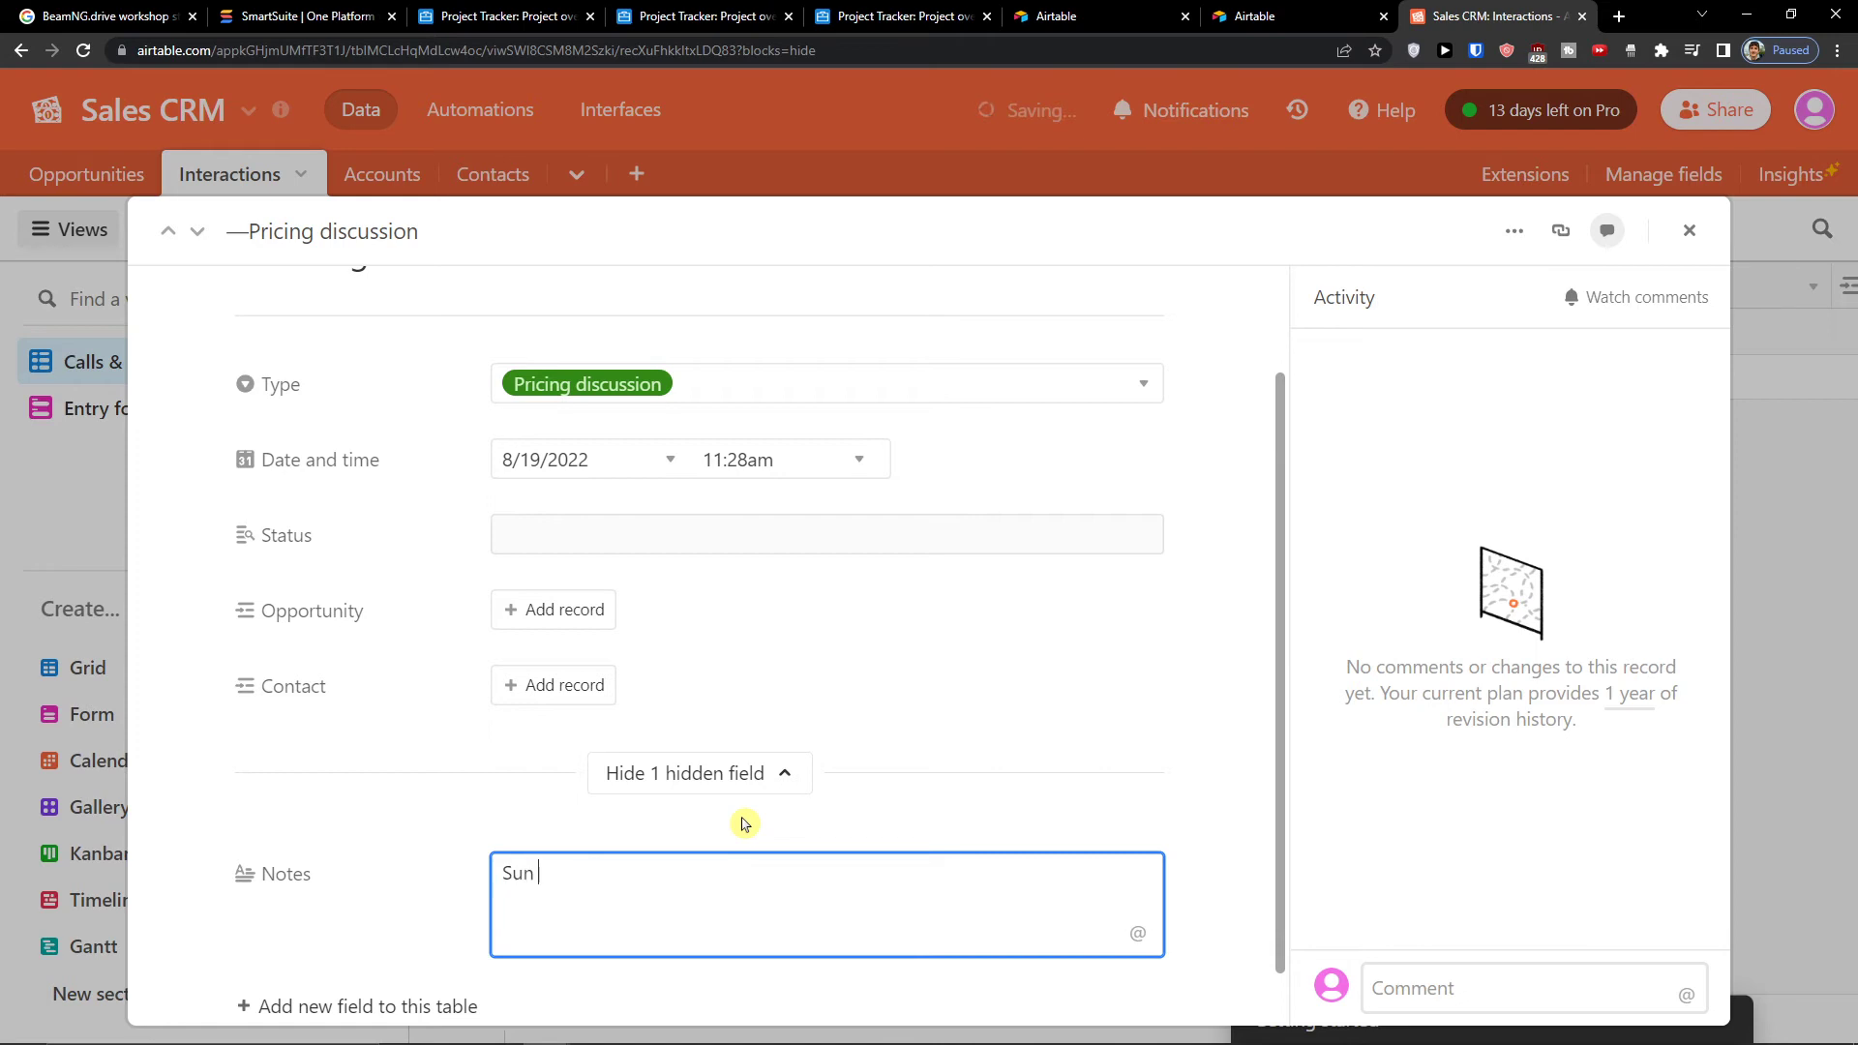
{"action": "scroll", "coordinate": [746, 824], "scroll_direction": "up", "scroll_amount": 2}
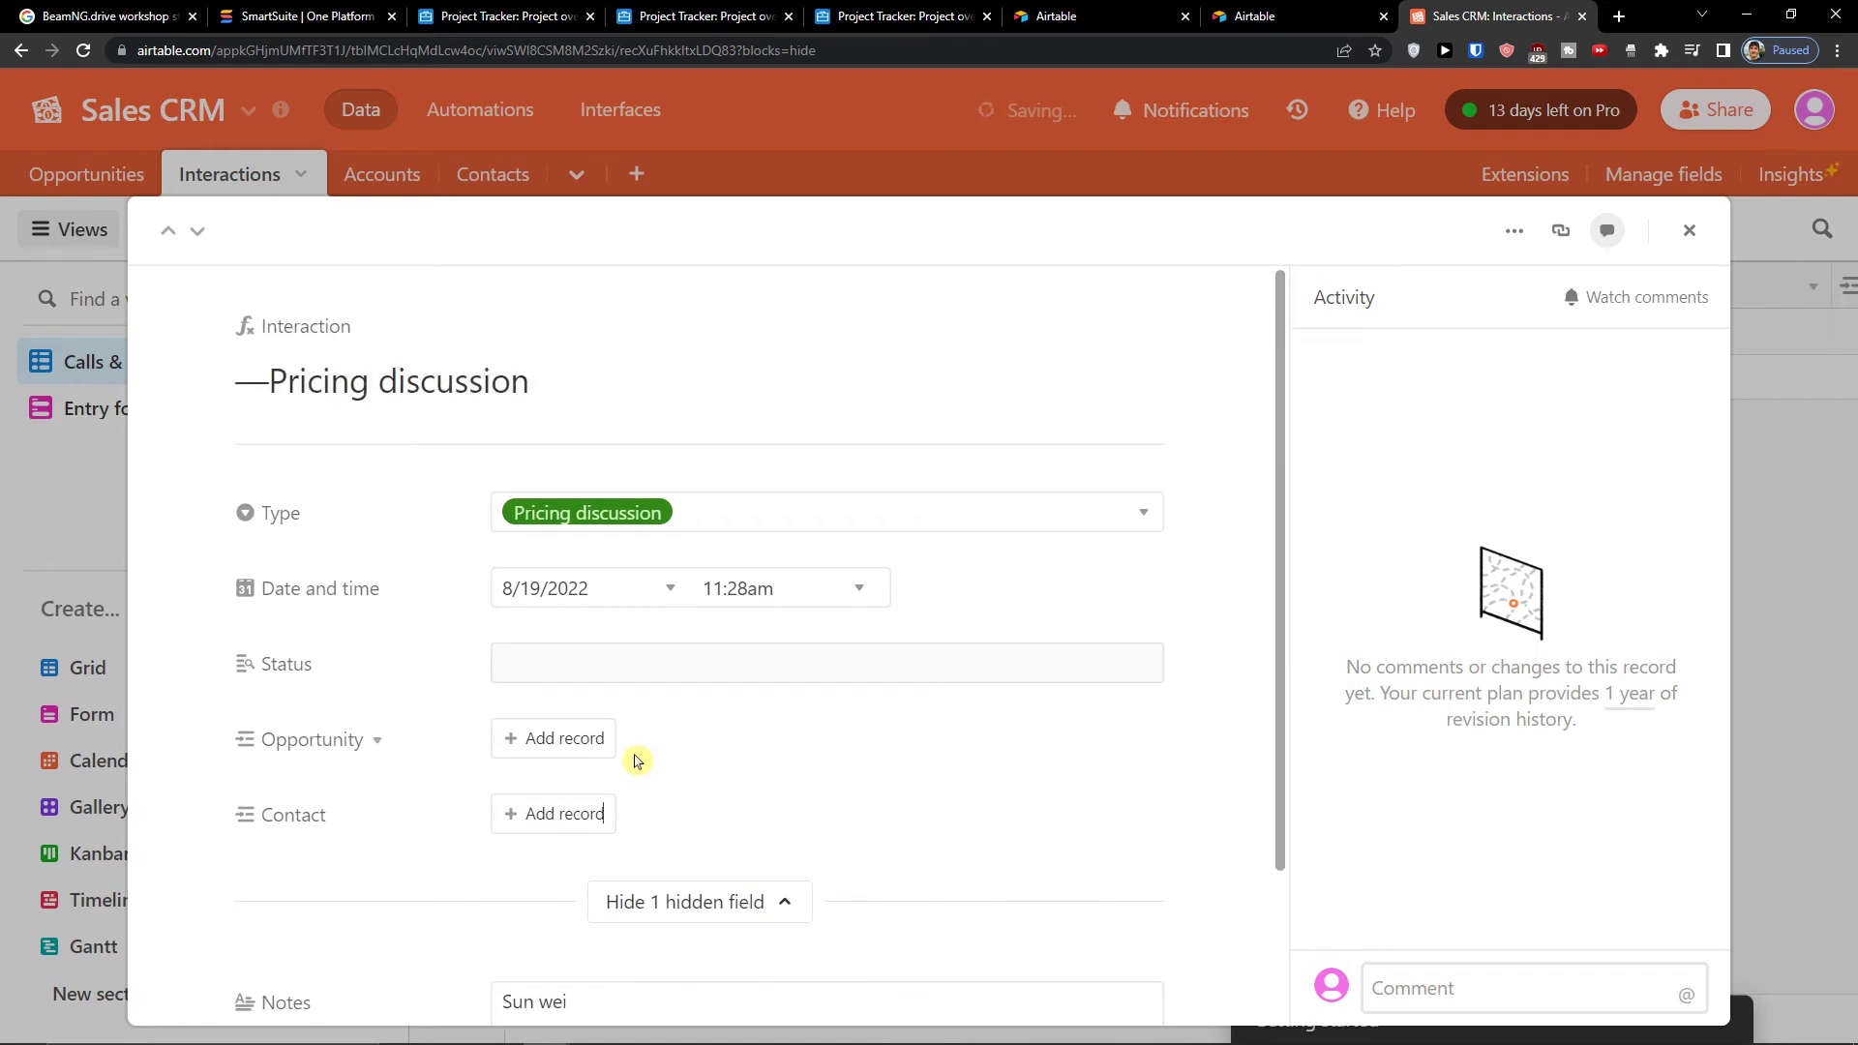
{"action": "left_click", "coordinate": [597, 754]}
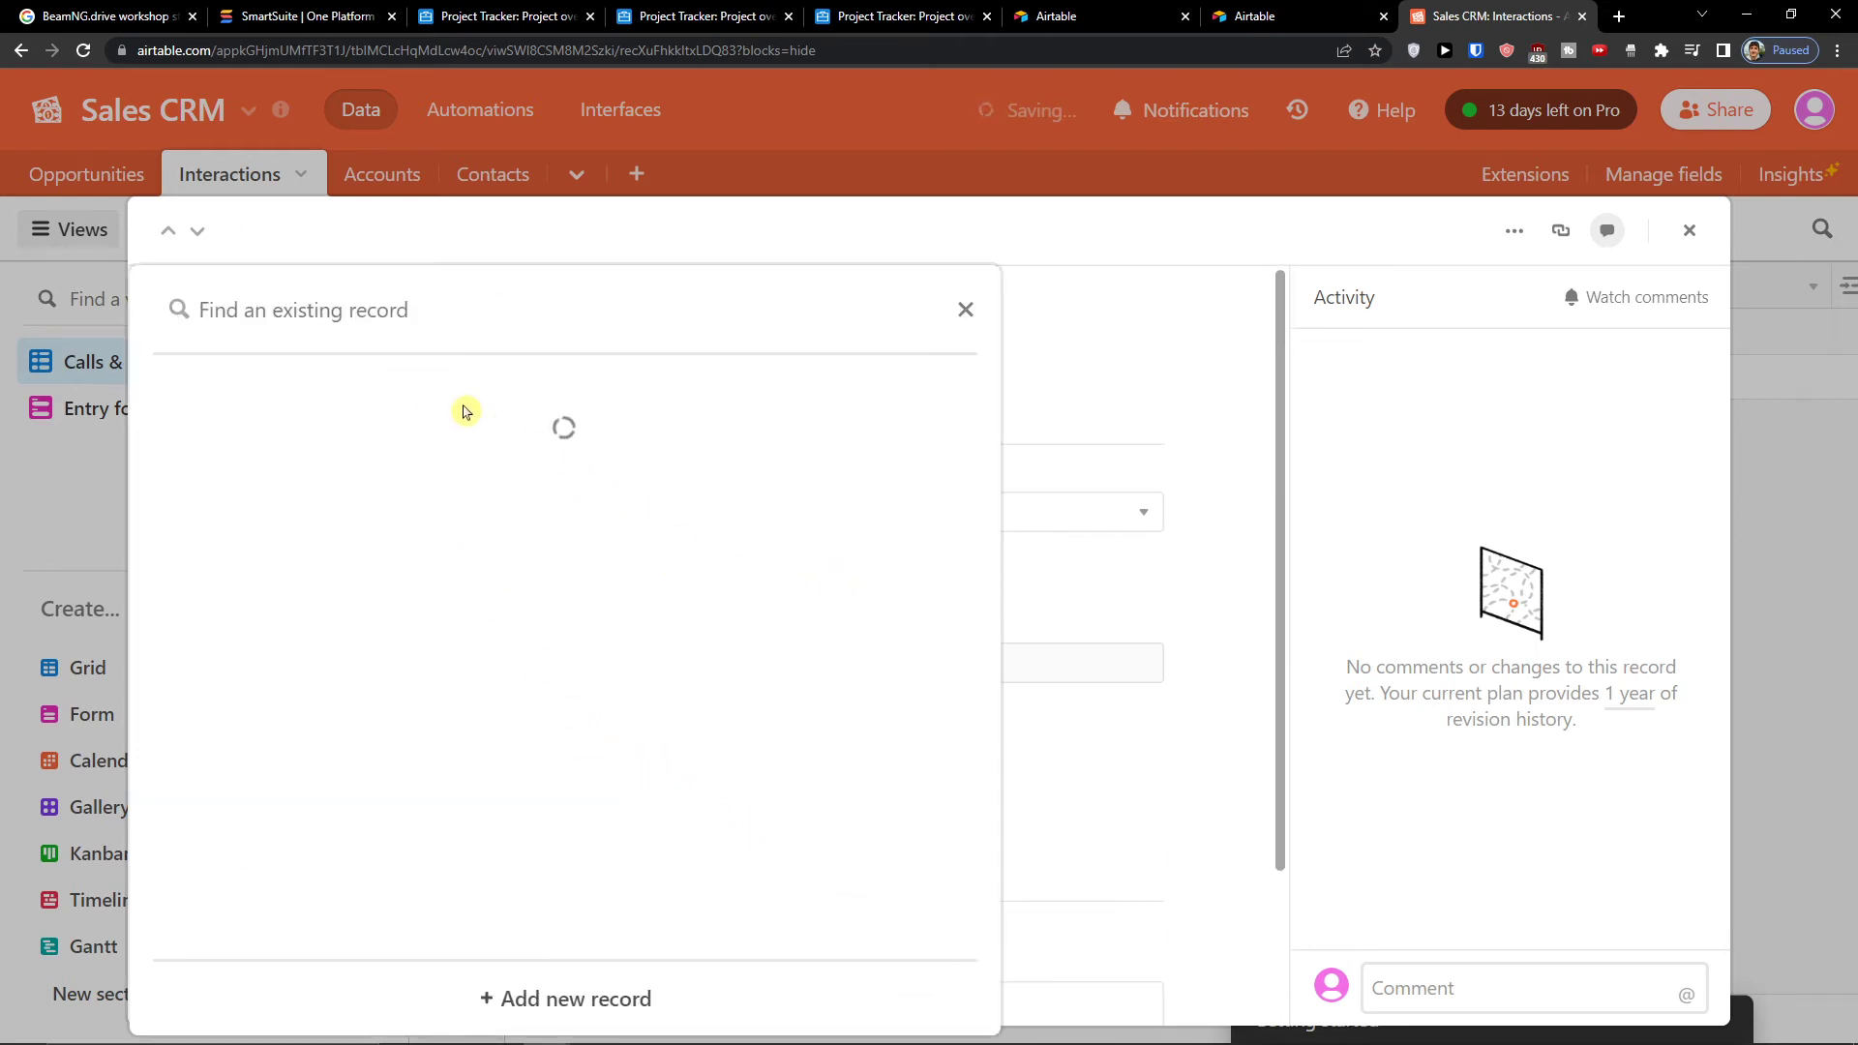
{"action": "left_click", "coordinate": [1161, 747]}
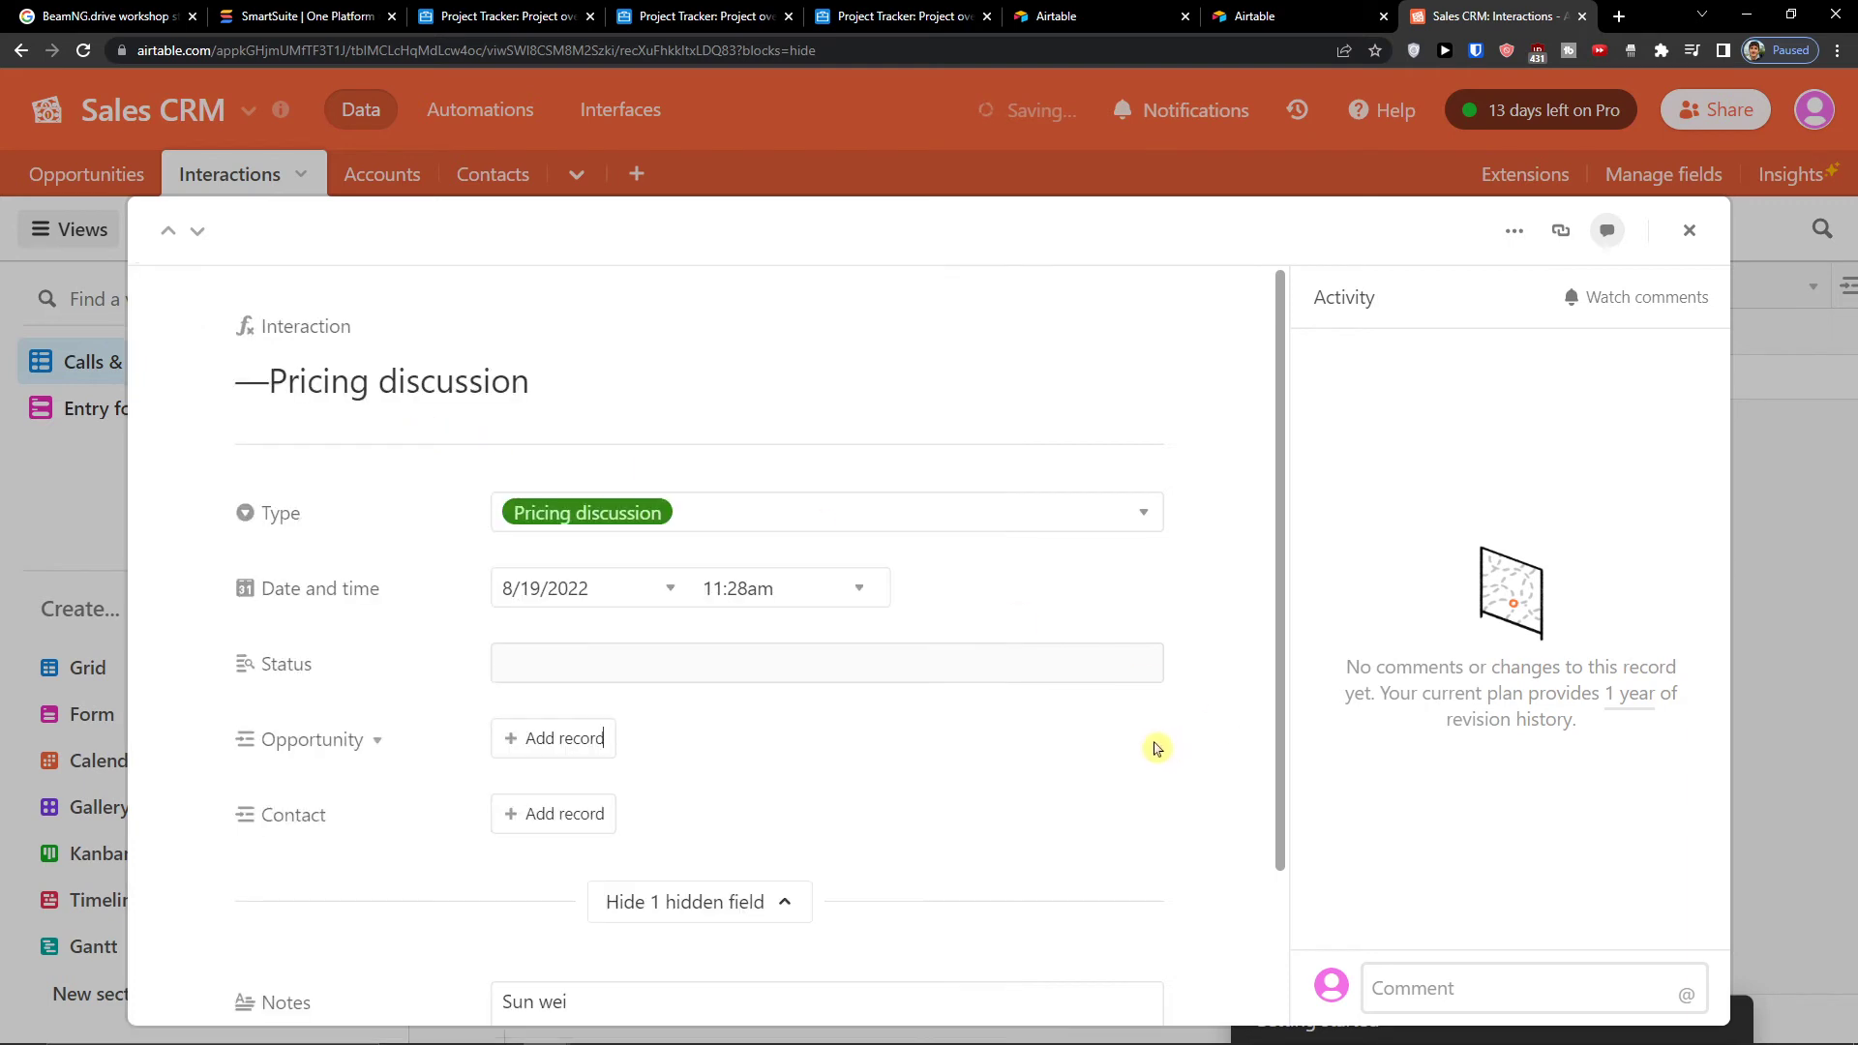
{"action": "left_click", "coordinate": [527, 750]}
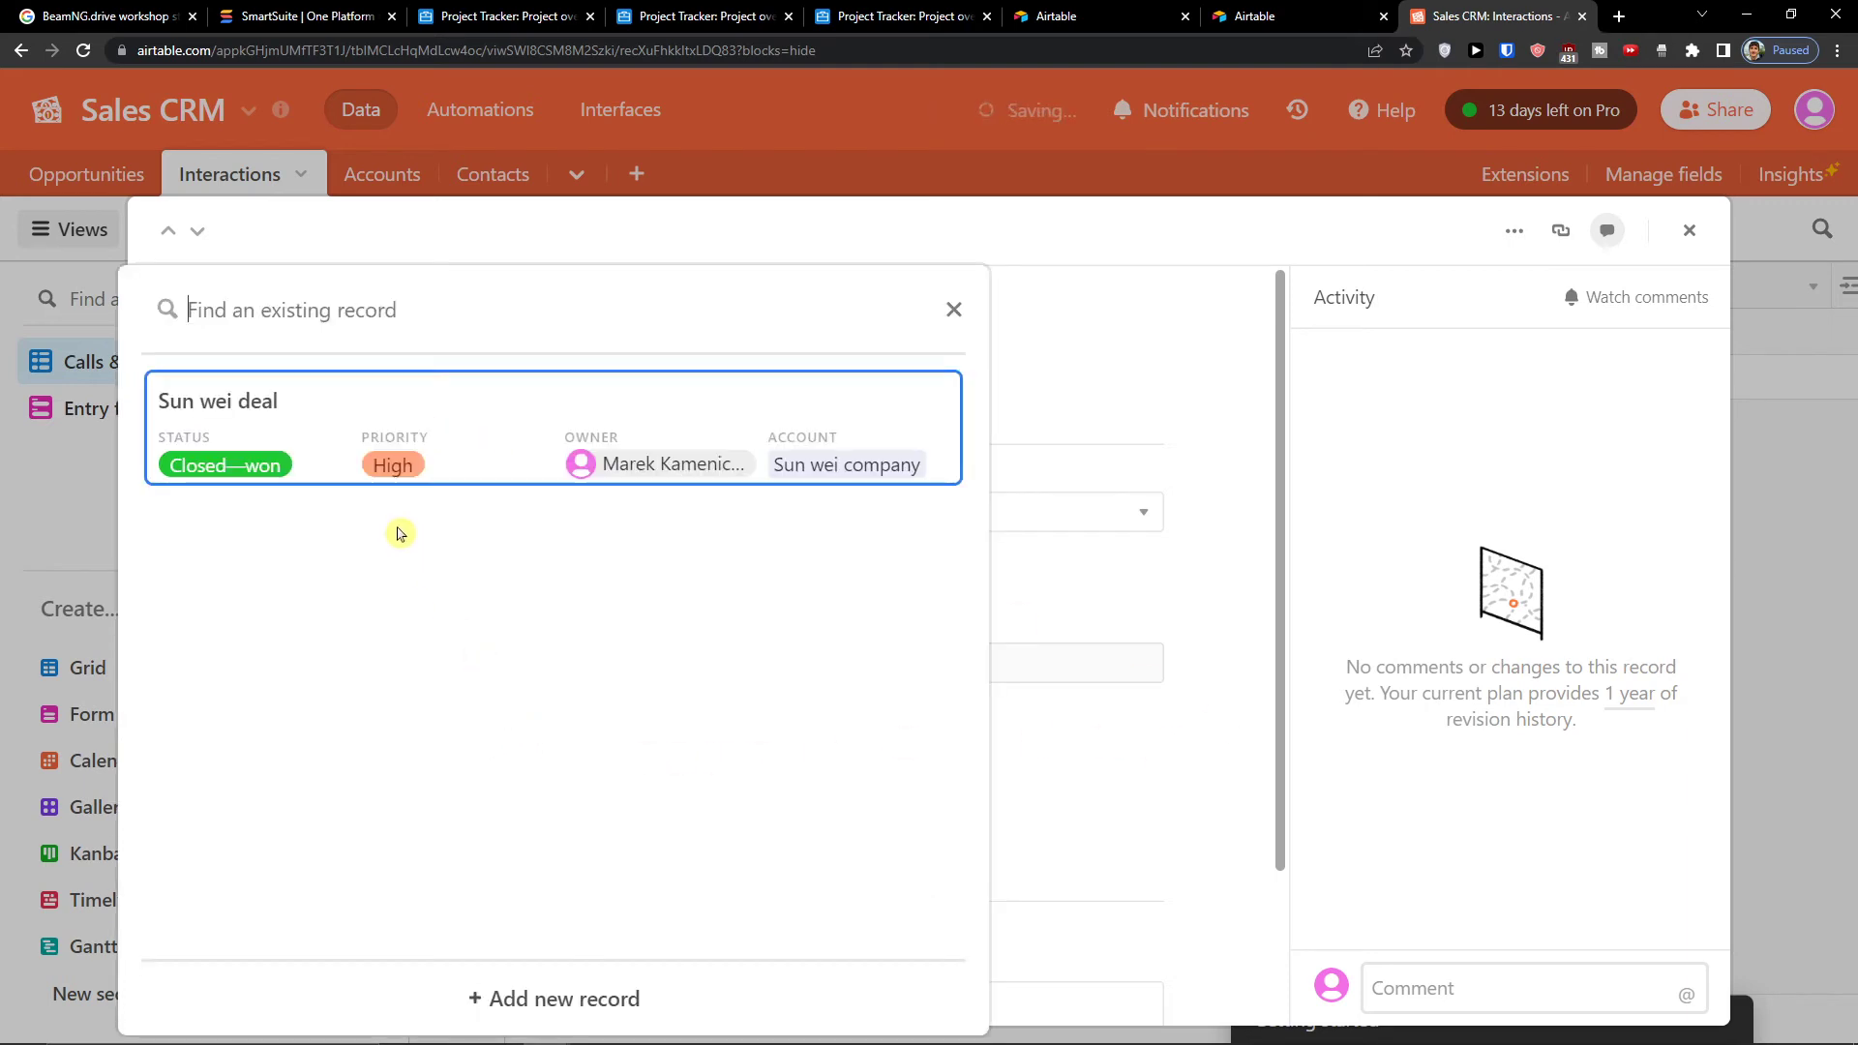
{"action": "left_click", "coordinate": [303, 444]}
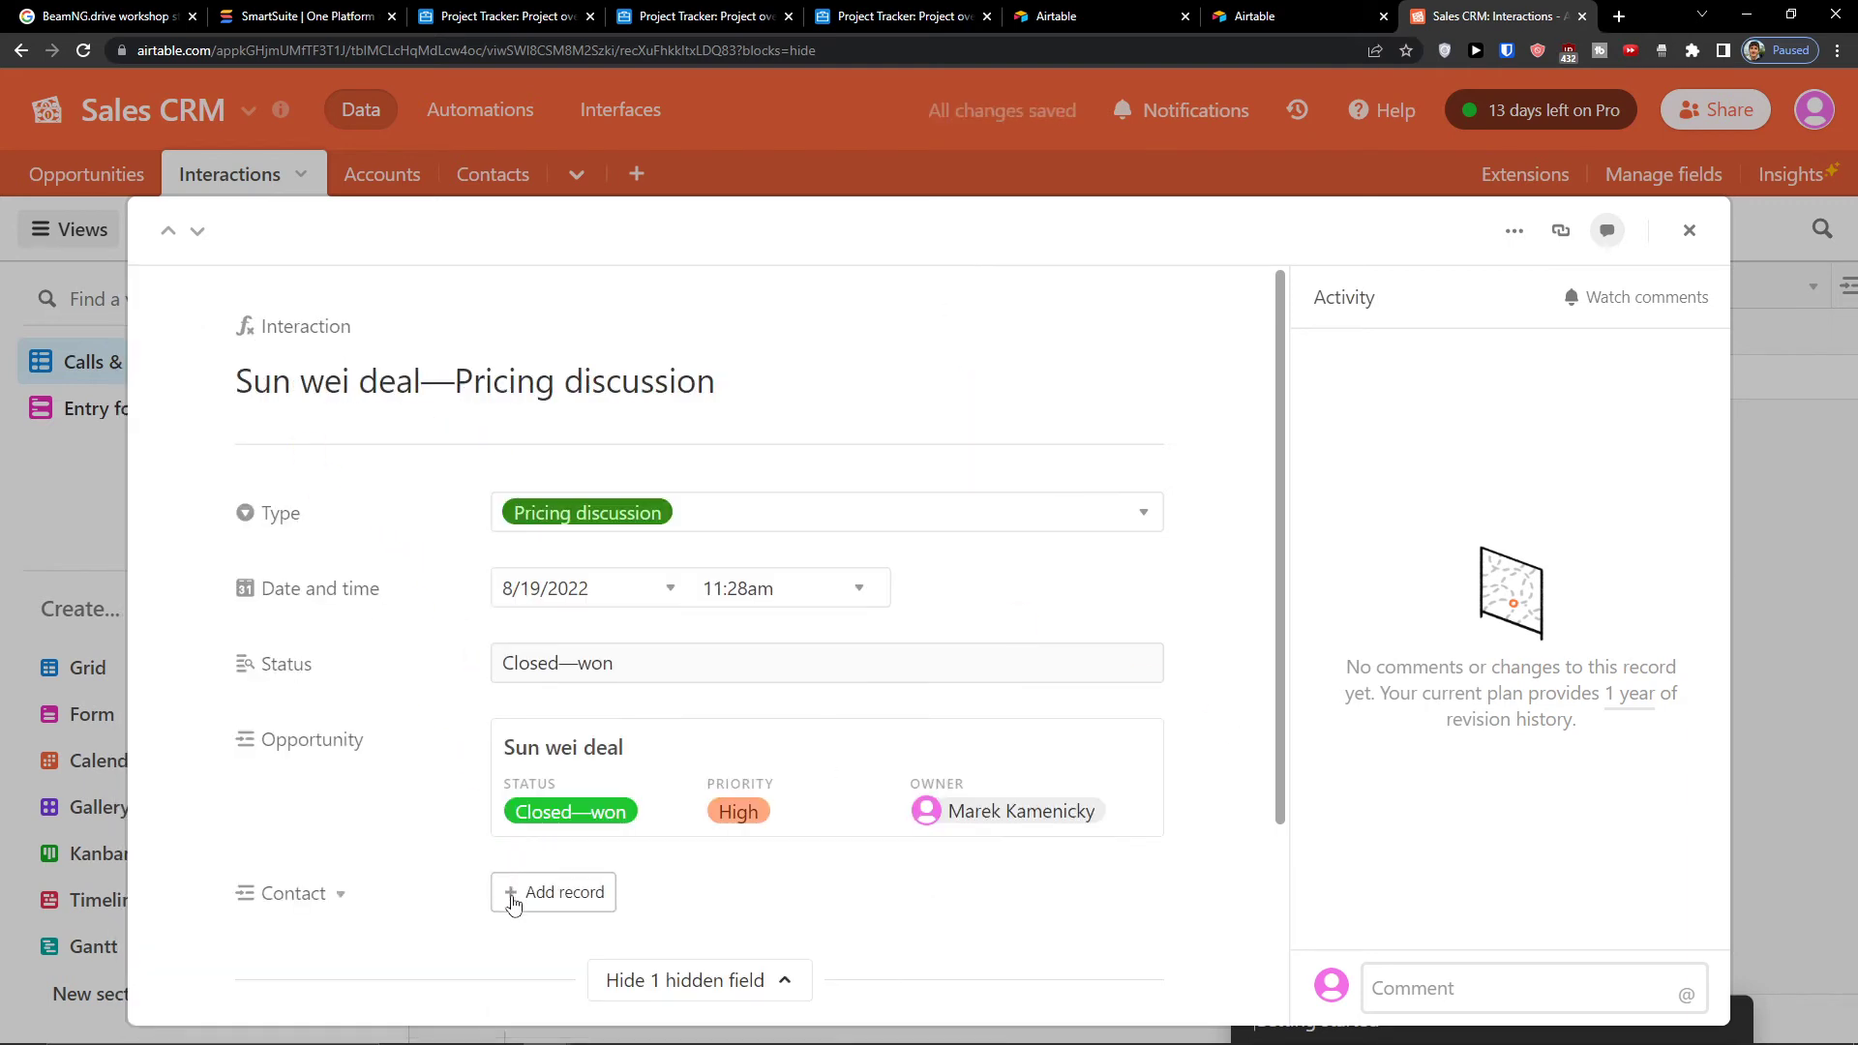
{"action": "left_click", "coordinate": [676, 523]}
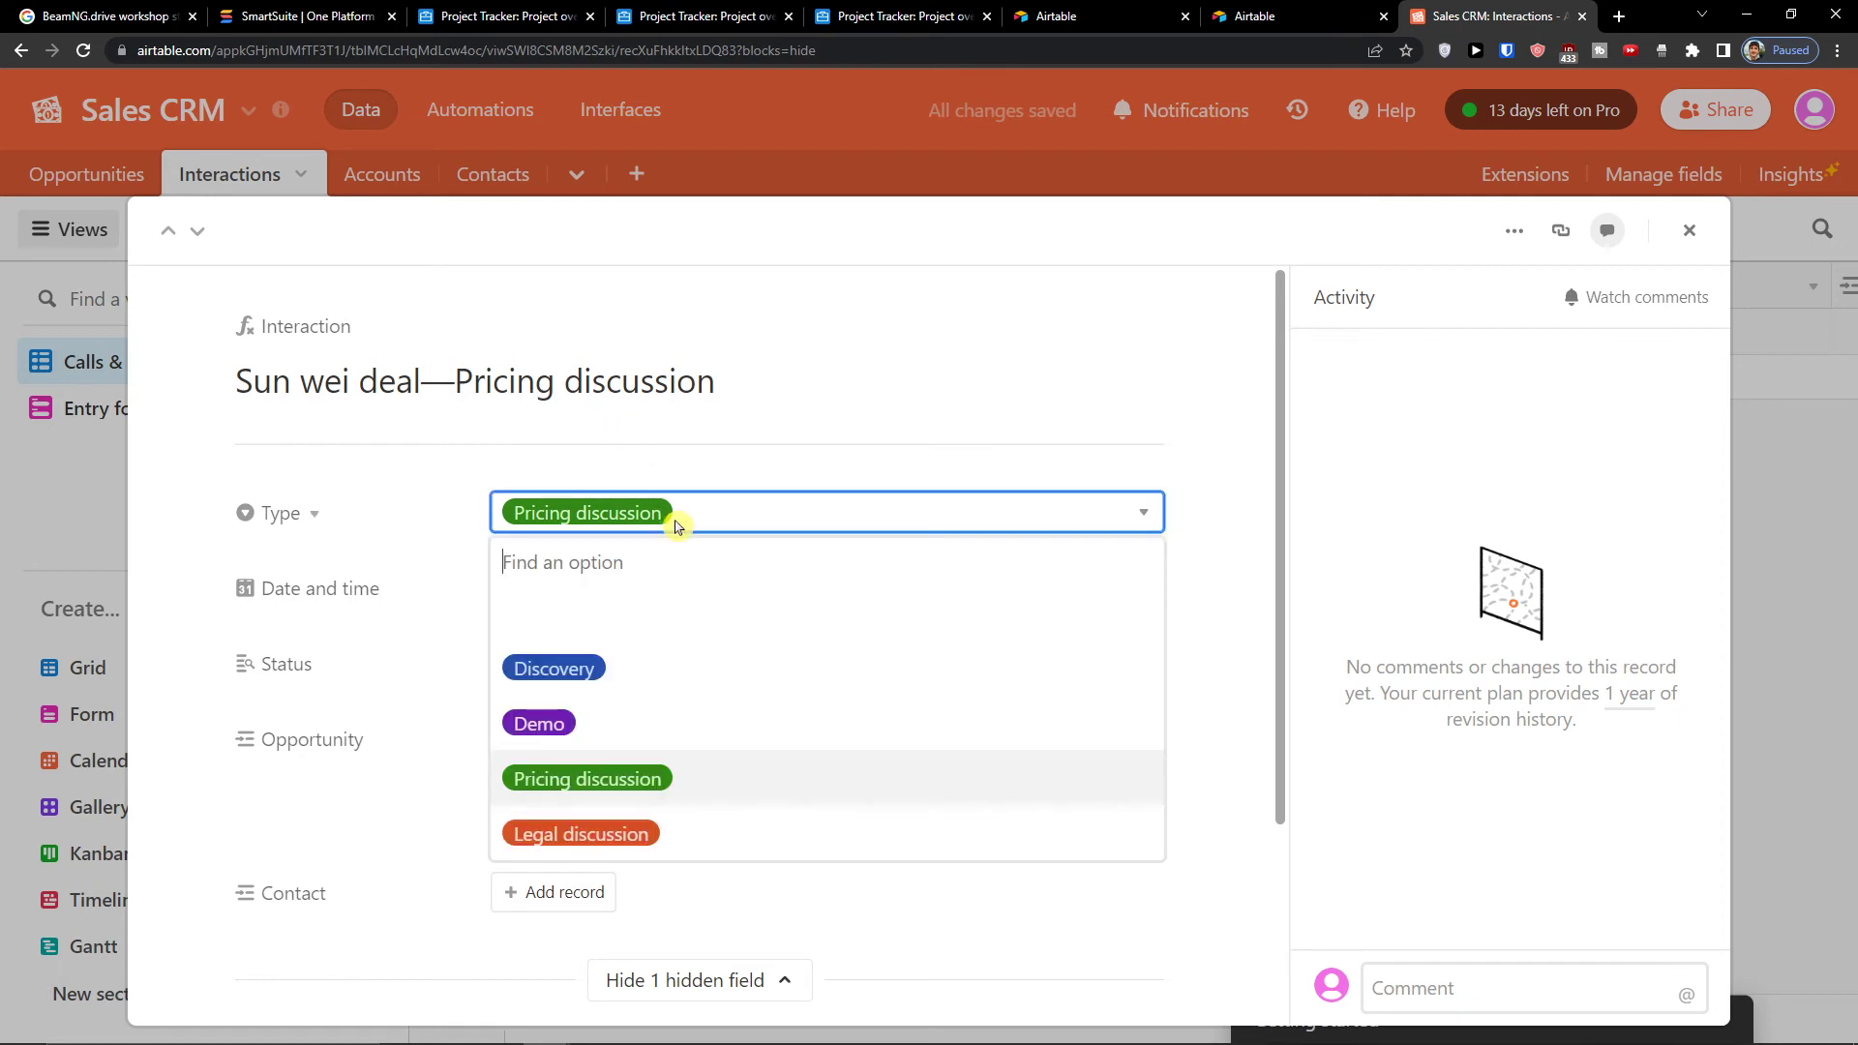
{"action": "left_click", "coordinate": [601, 832]}
{"action": "scroll", "coordinate": [448, 817], "scroll_direction": "down", "scroll_amount": 3}
{"action": "scroll", "coordinate": [414, 792], "scroll_direction": "up", "scroll_amount": 3}
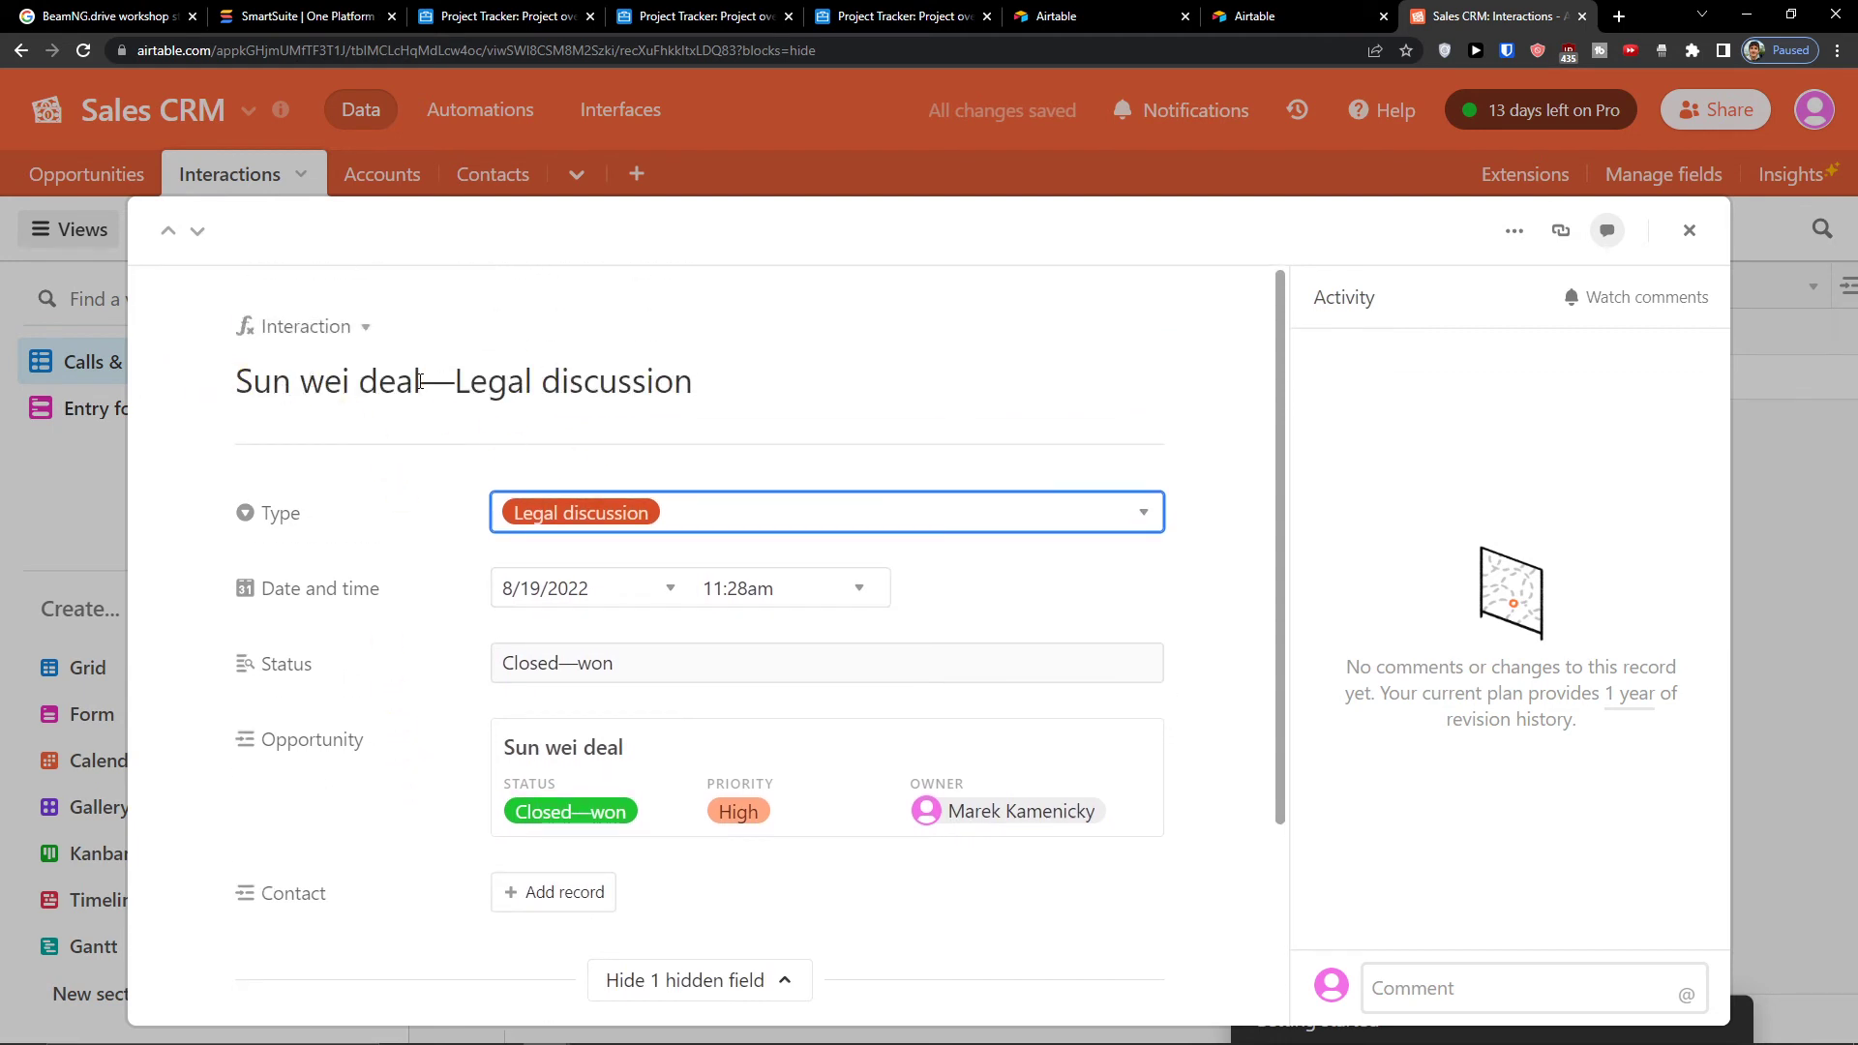
{"action": "left_click", "coordinate": [556, 891]}
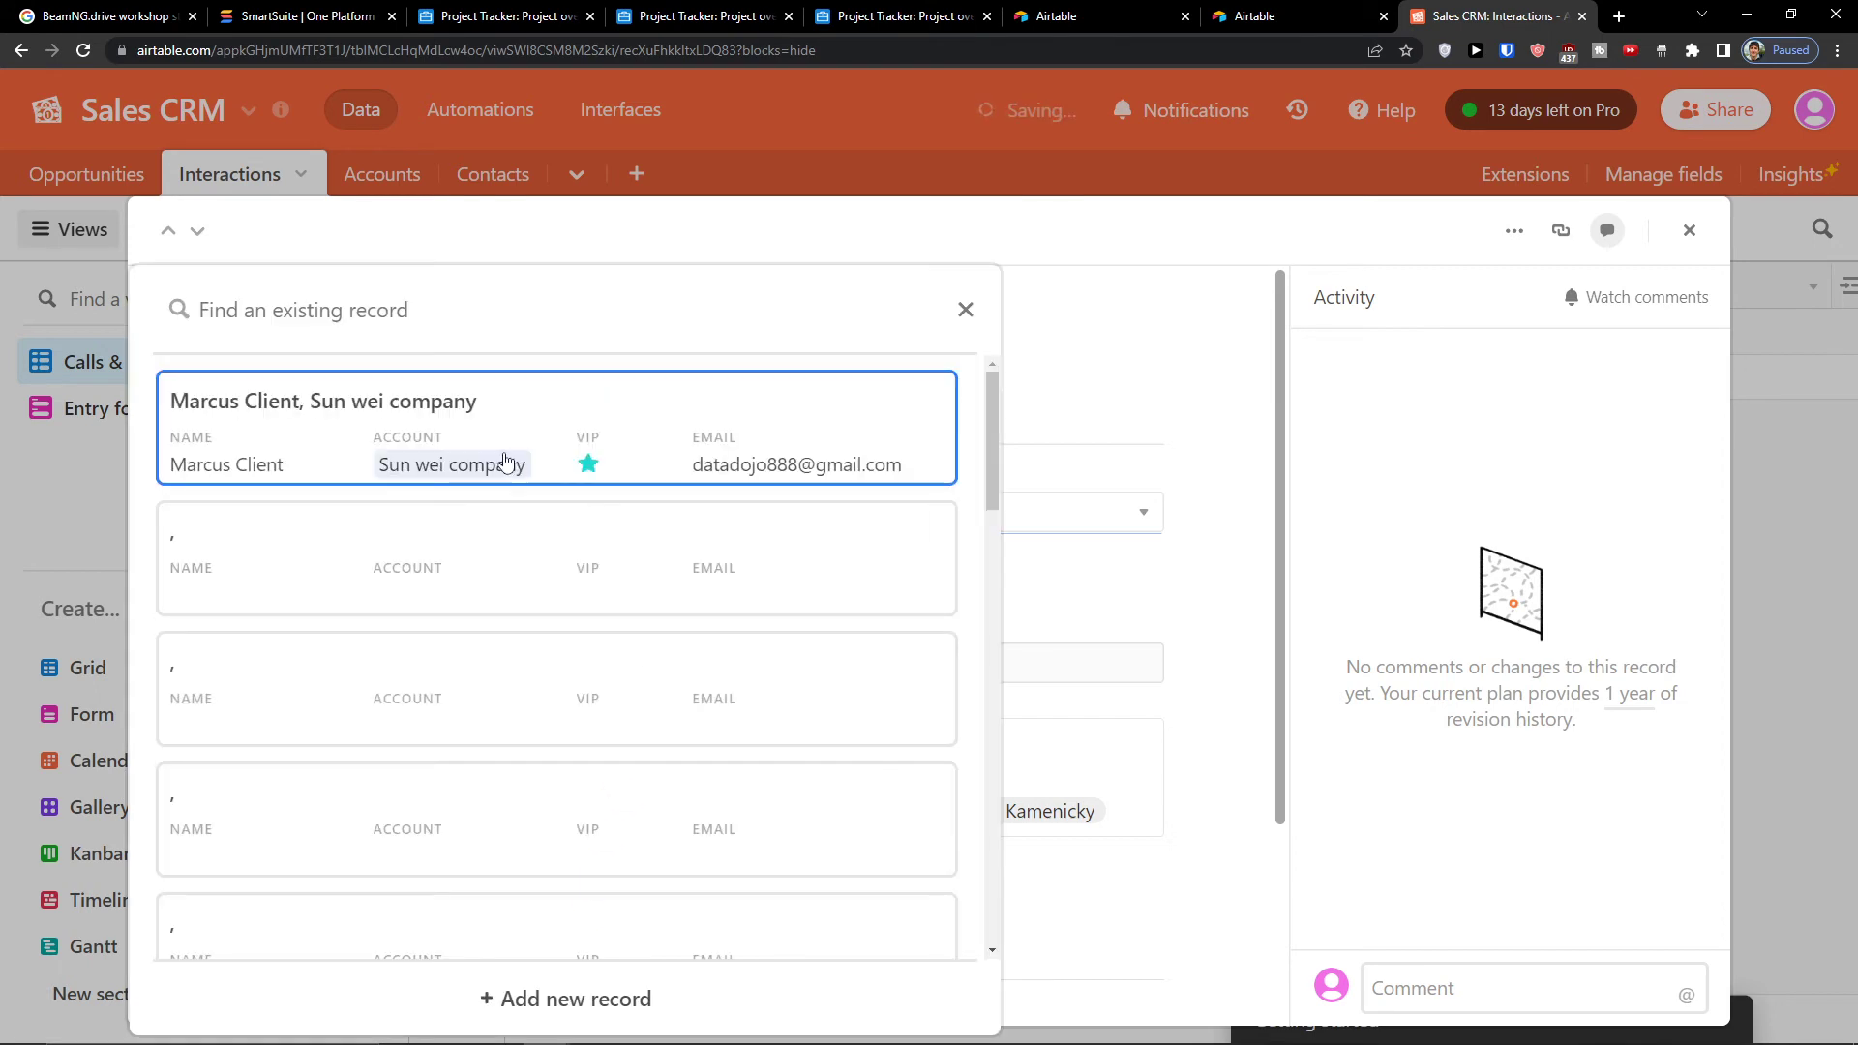
{"action": "left_click", "coordinate": [507, 462]}
{"action": "scroll", "coordinate": [584, 739], "scroll_direction": "down", "scroll_amount": 3}
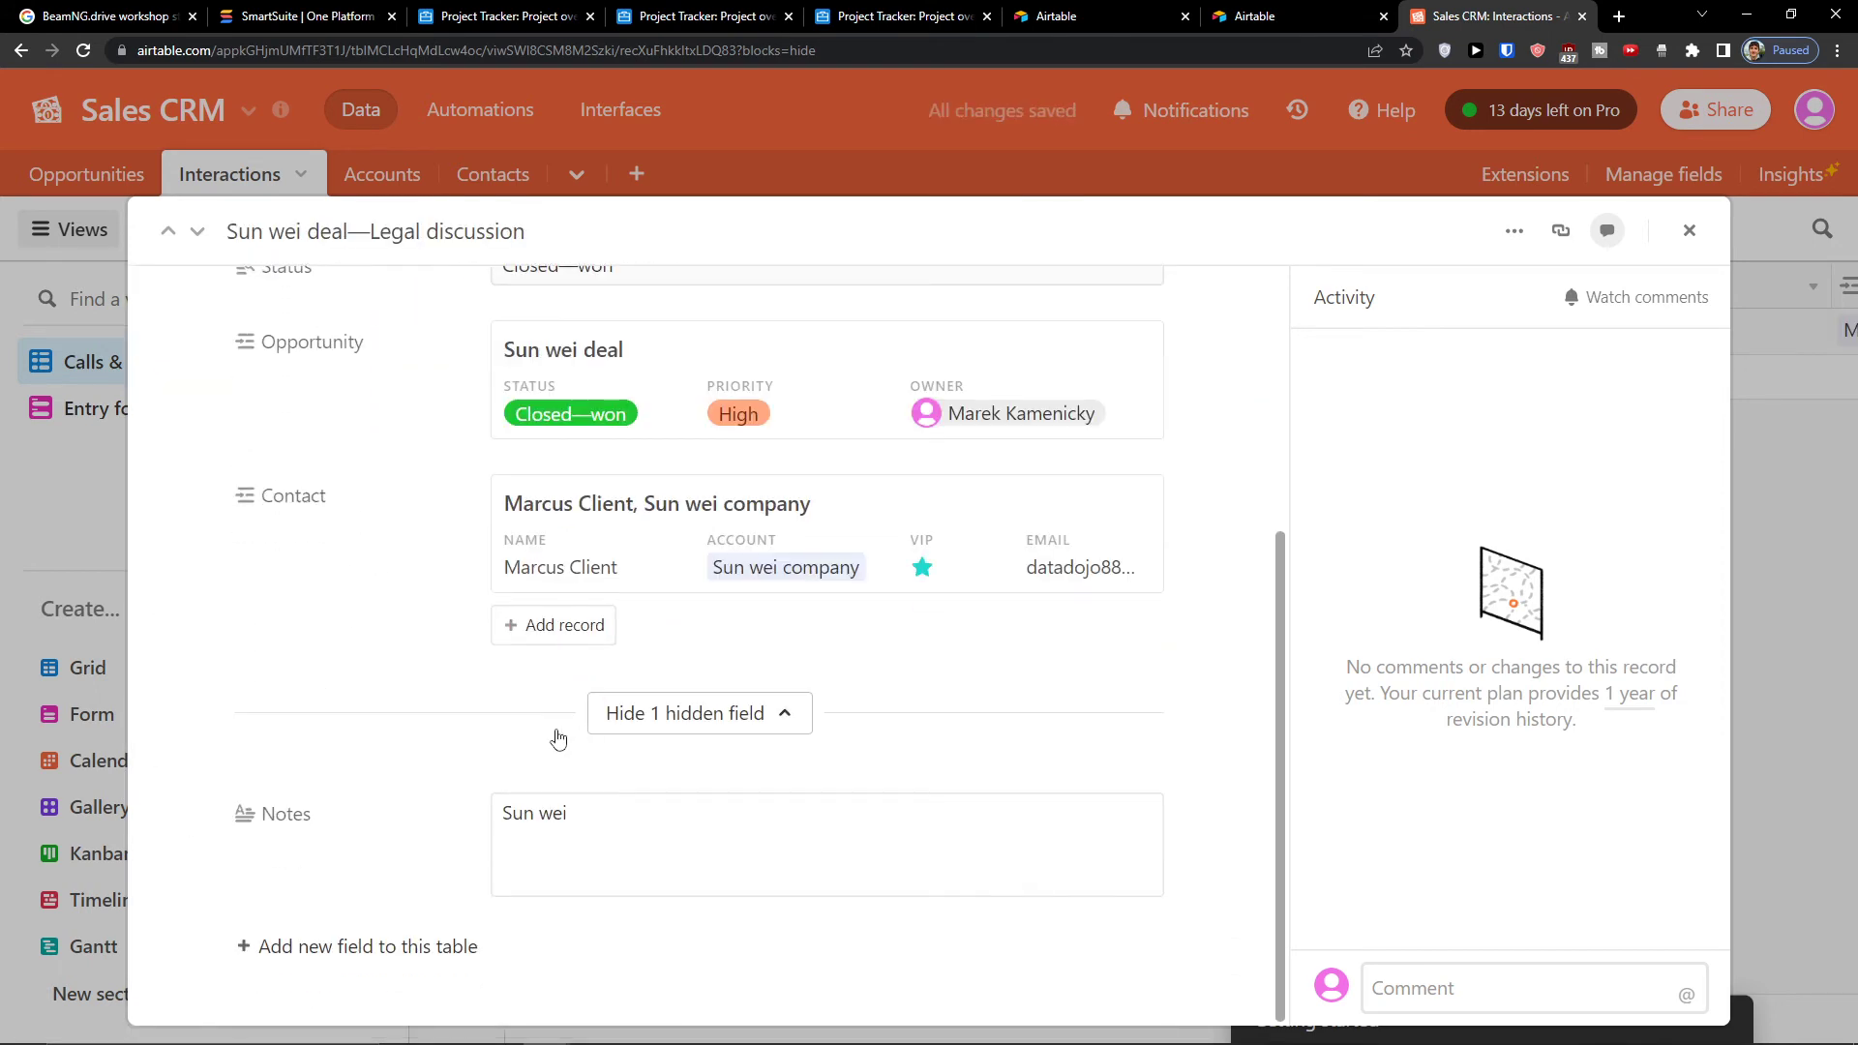
{"action": "left_click", "coordinate": [1685, 229]}
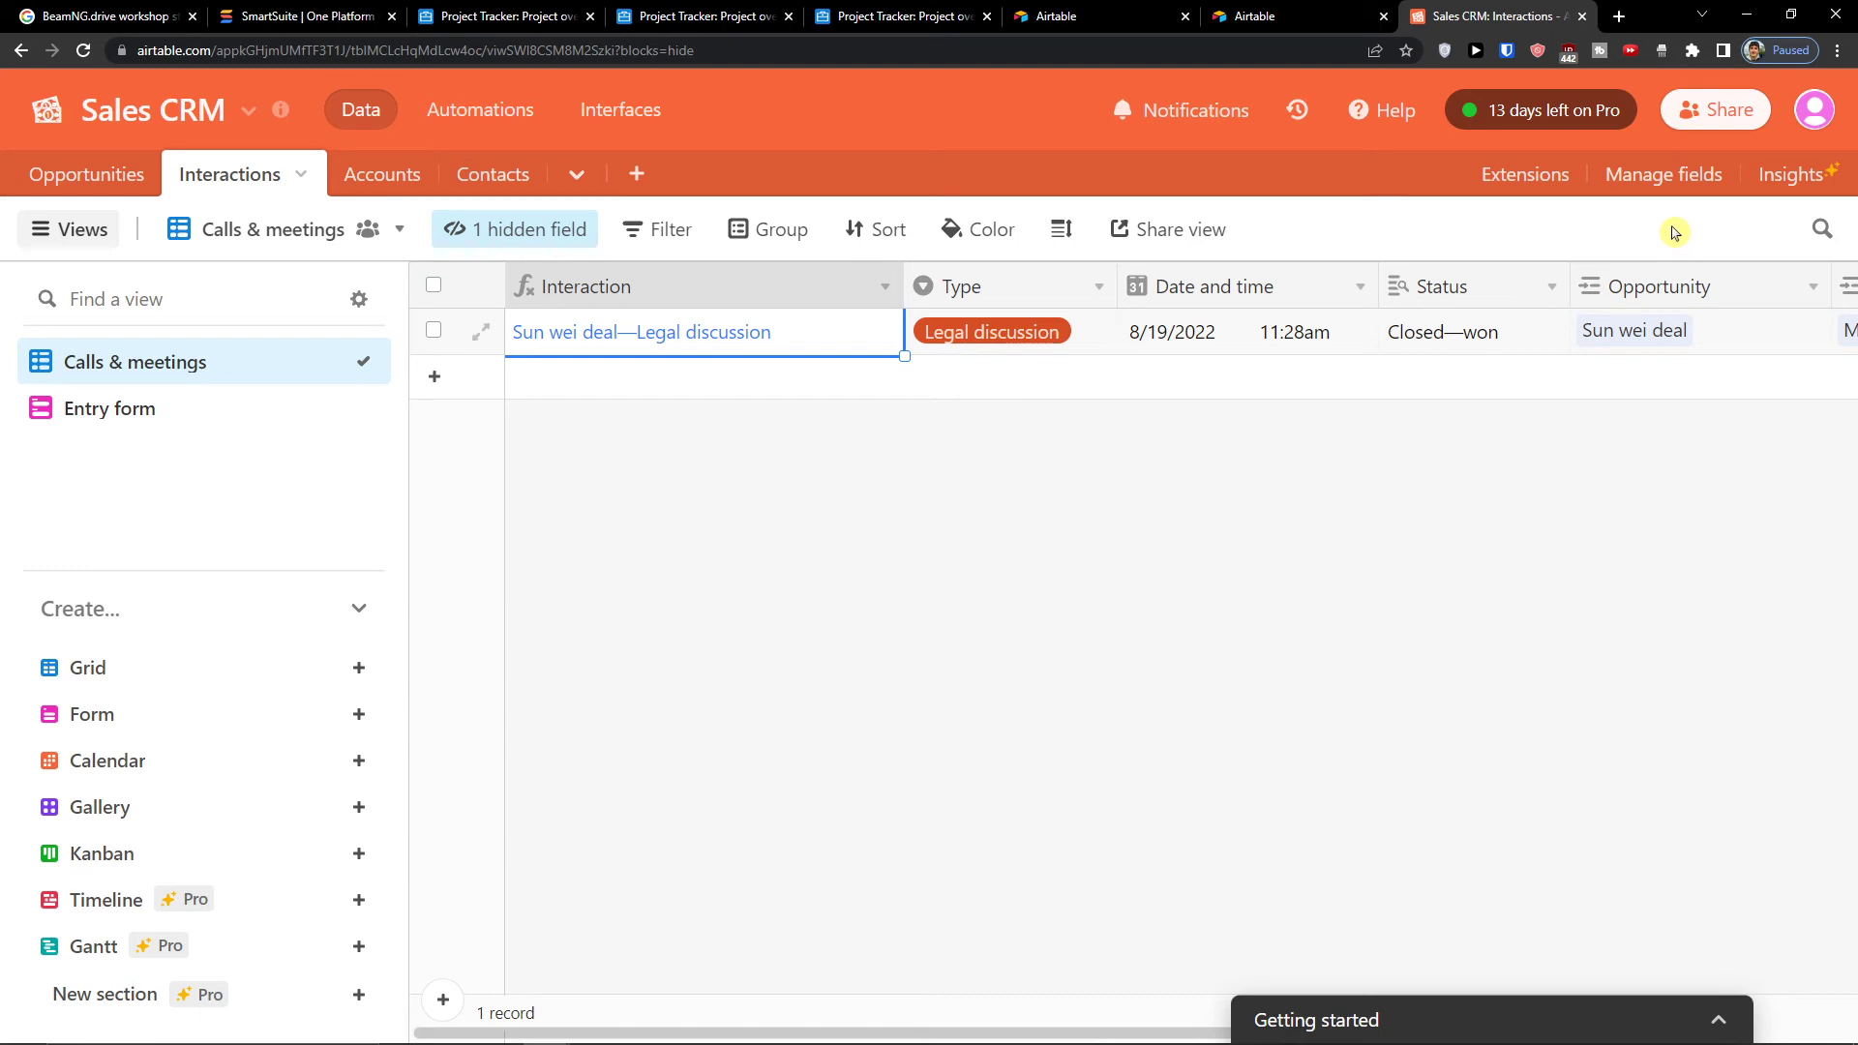
- Preview the Entry form, return to Calls & meetings, view the base guide, then go home
{"action": "left_click", "coordinate": [274, 408]}
{"action": "scroll", "coordinate": [981, 564], "scroll_direction": "down", "scroll_amount": 12}
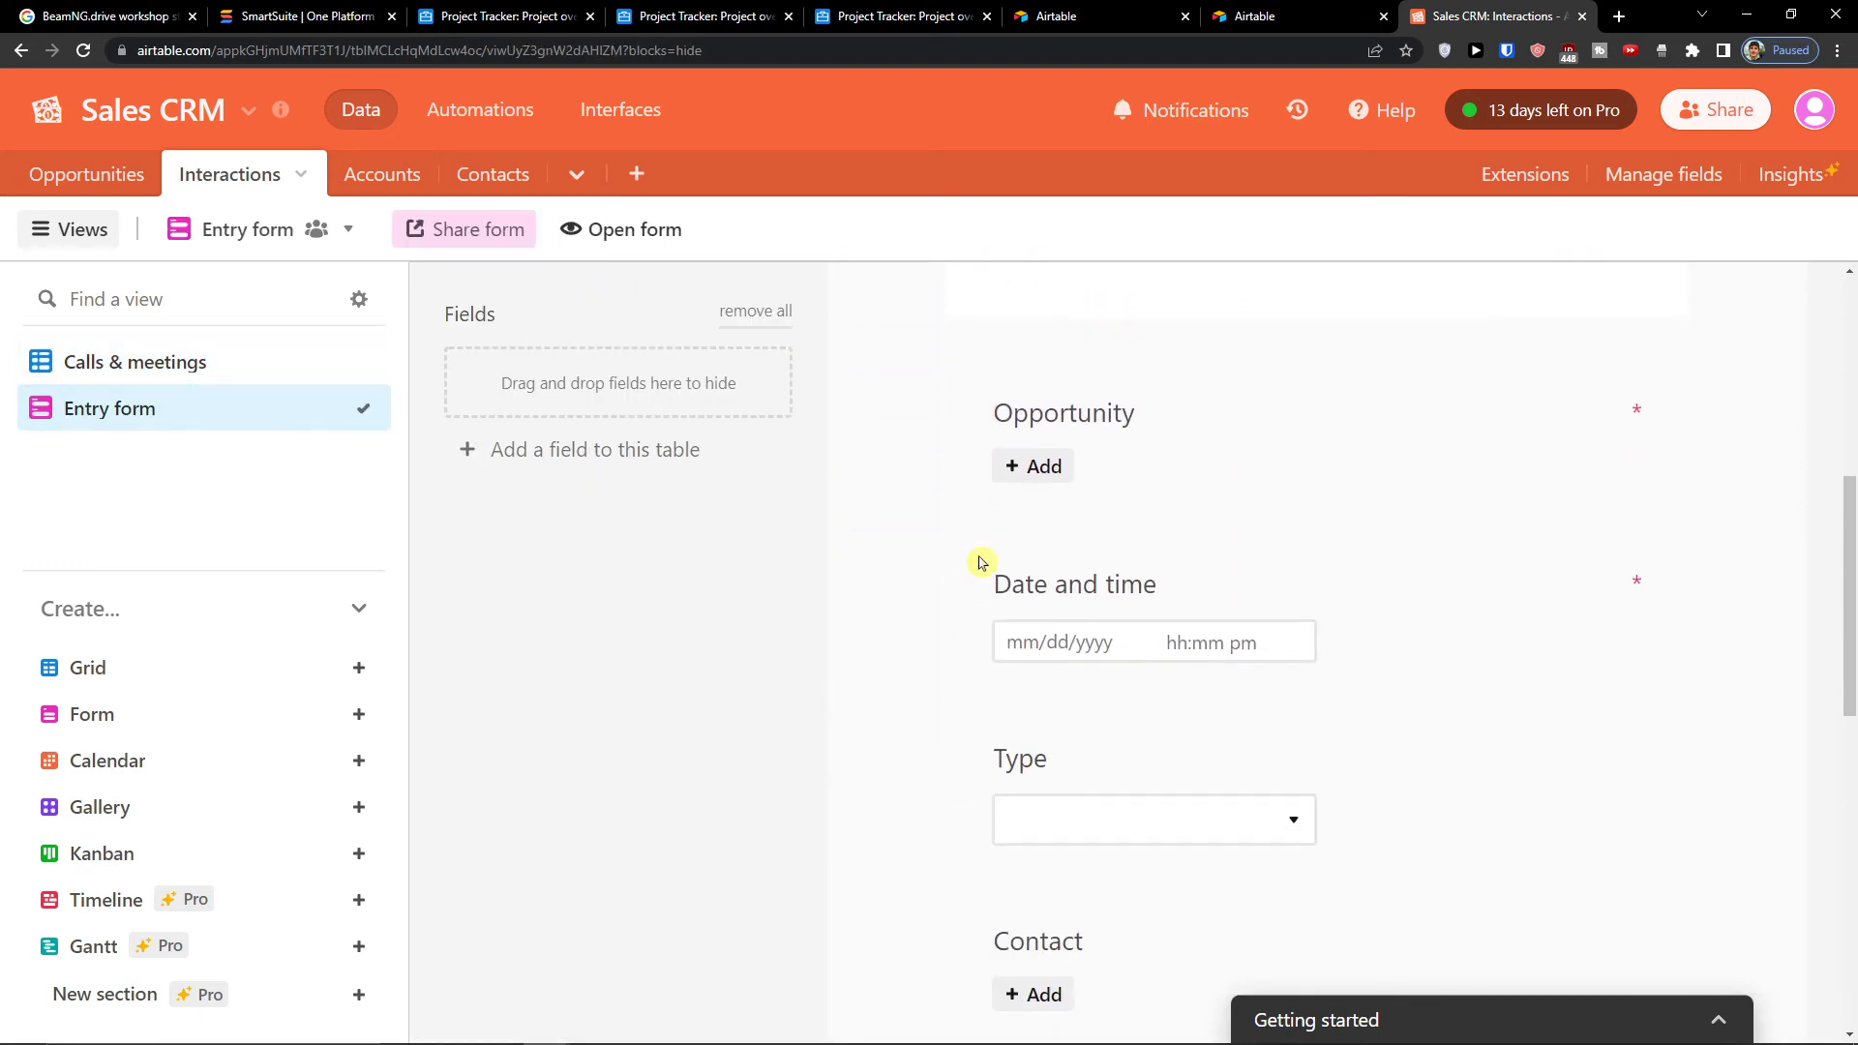
{"action": "scroll", "coordinate": [983, 561], "scroll_direction": "up", "scroll_amount": 12}
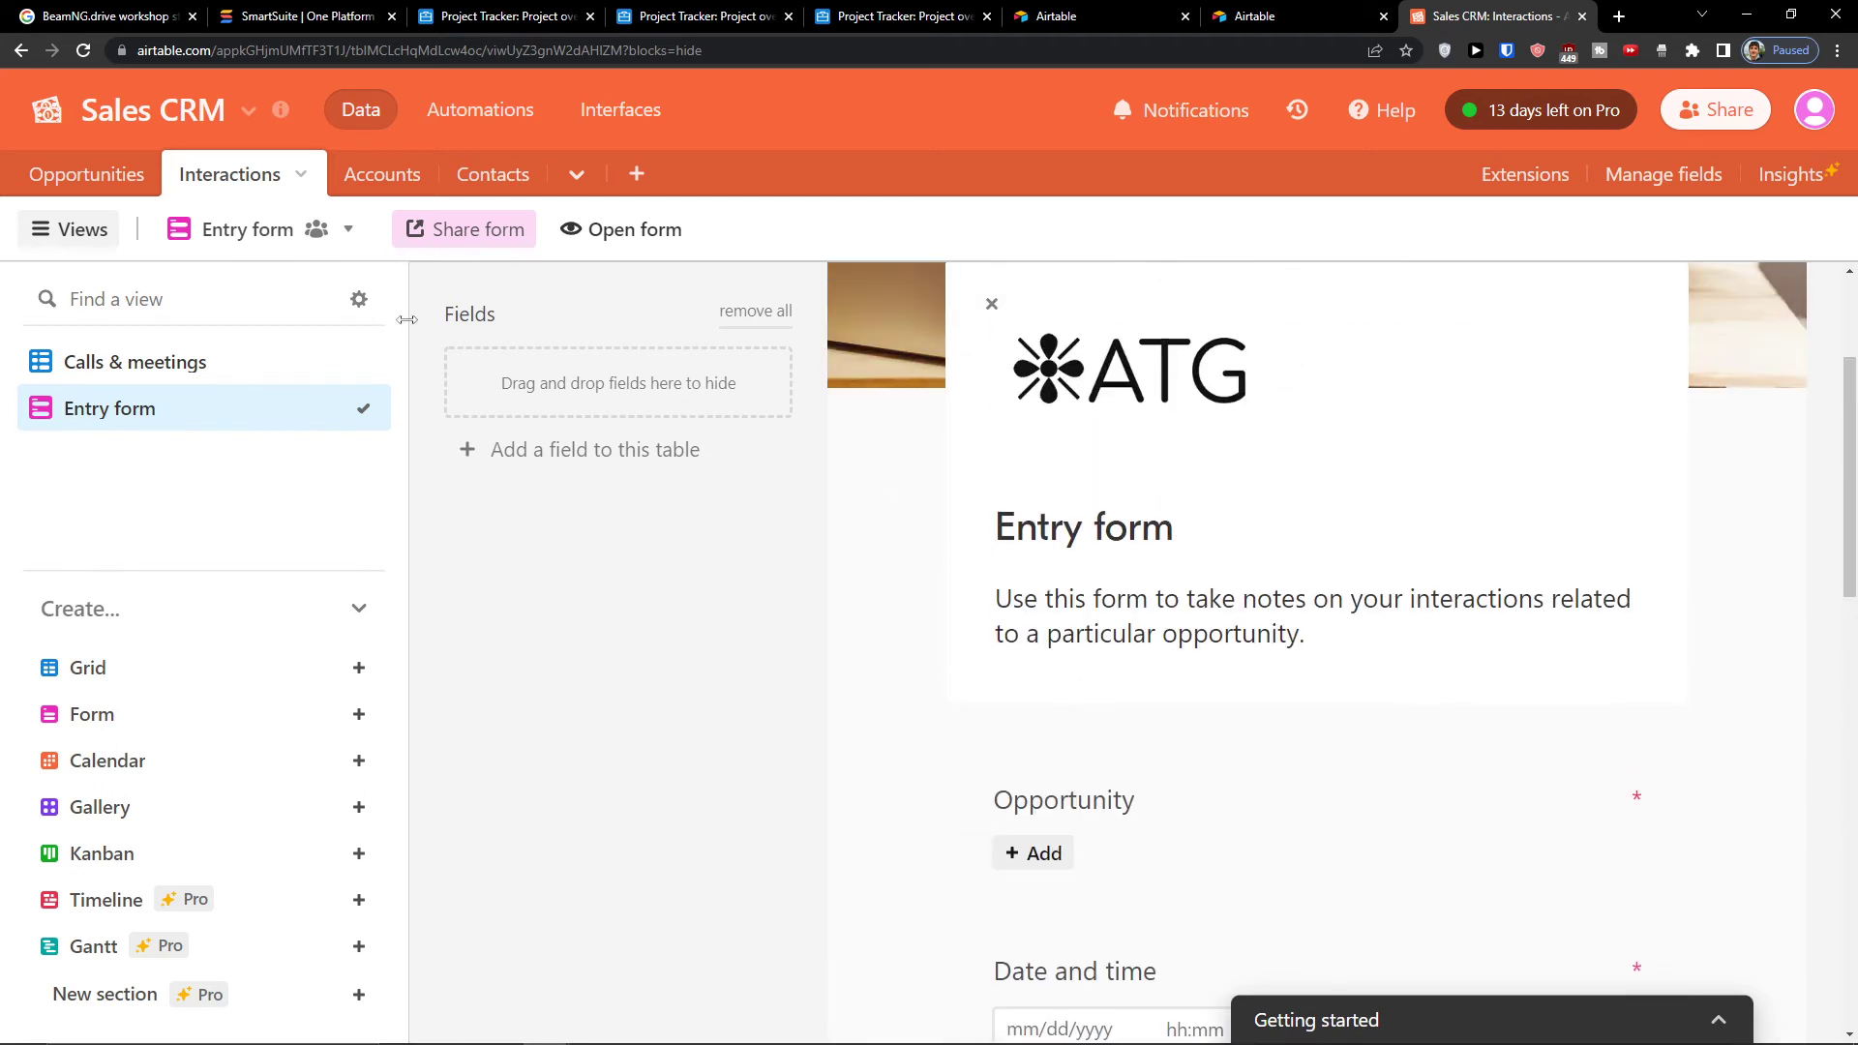
{"action": "left_click", "coordinate": [257, 359]}
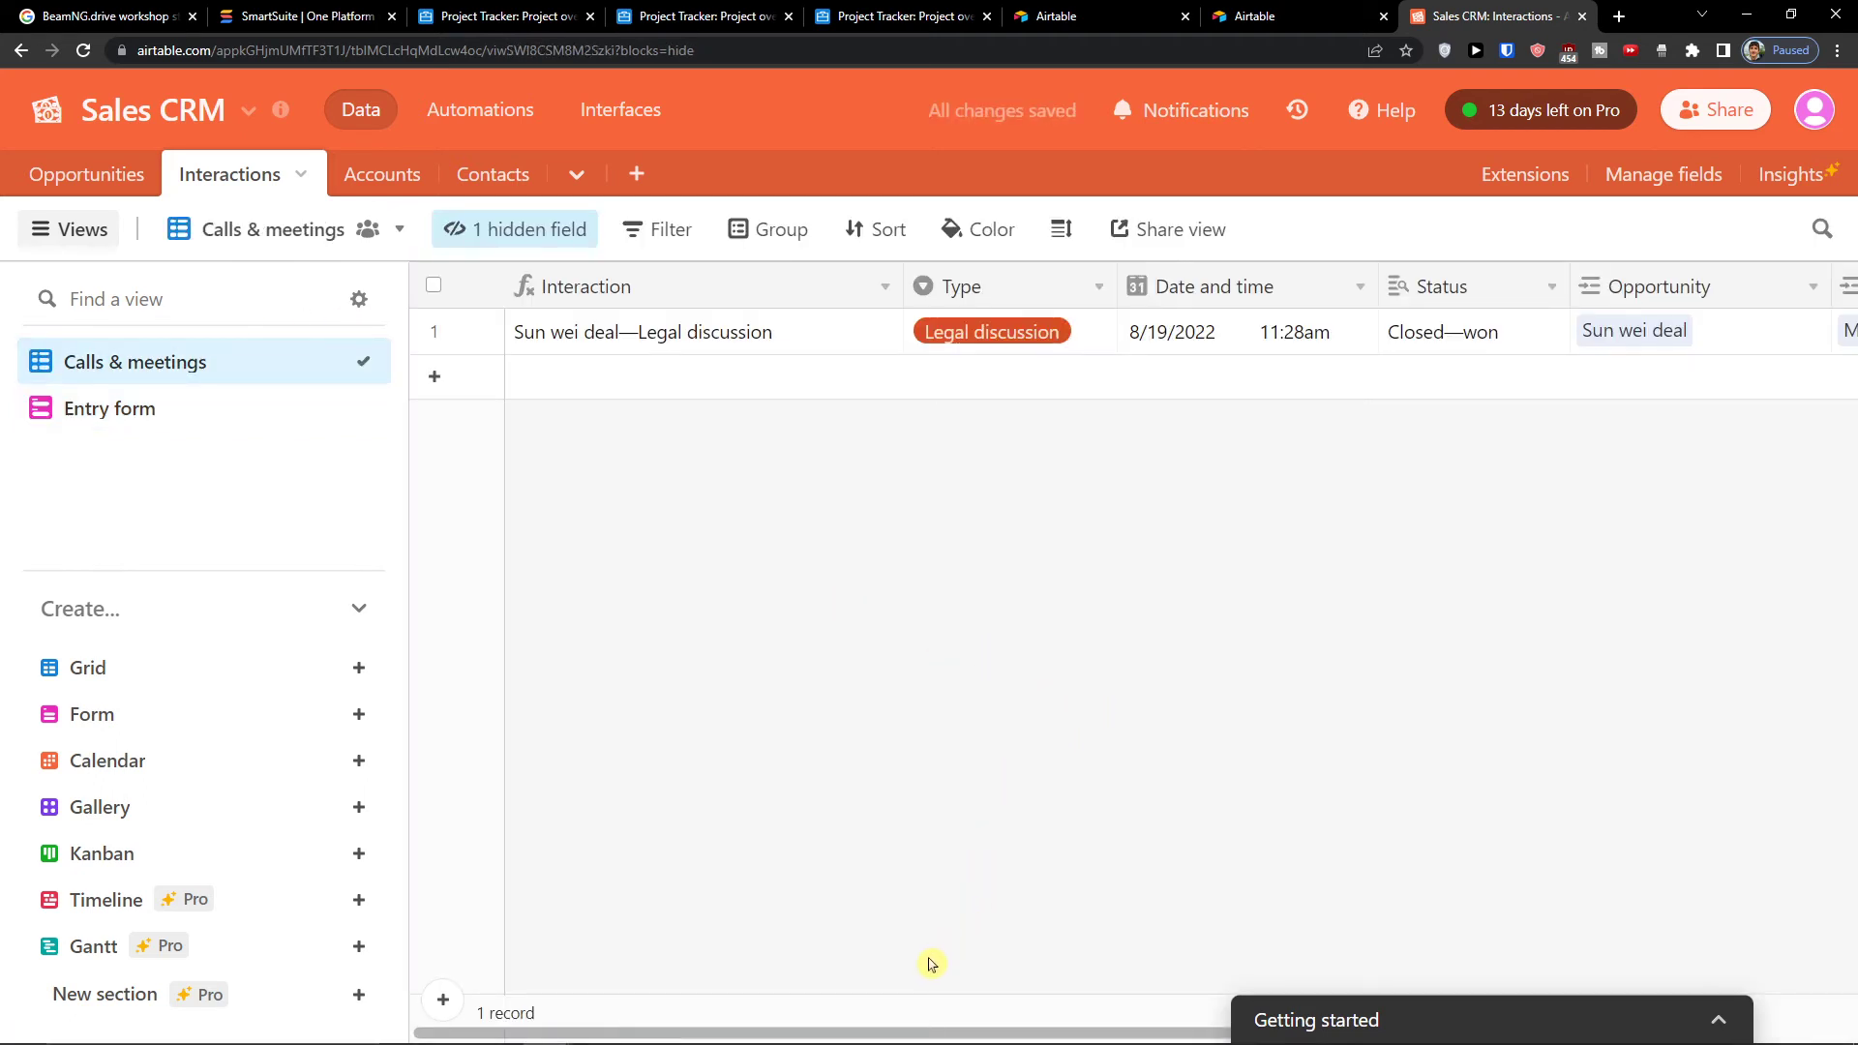
{"action": "left_click_drag", "start_coordinate": [883, 1033], "coordinate": [1282, 970]}
{"action": "scroll", "coordinate": [1630, 929], "scroll_direction": "left", "scroll_amount": 10}
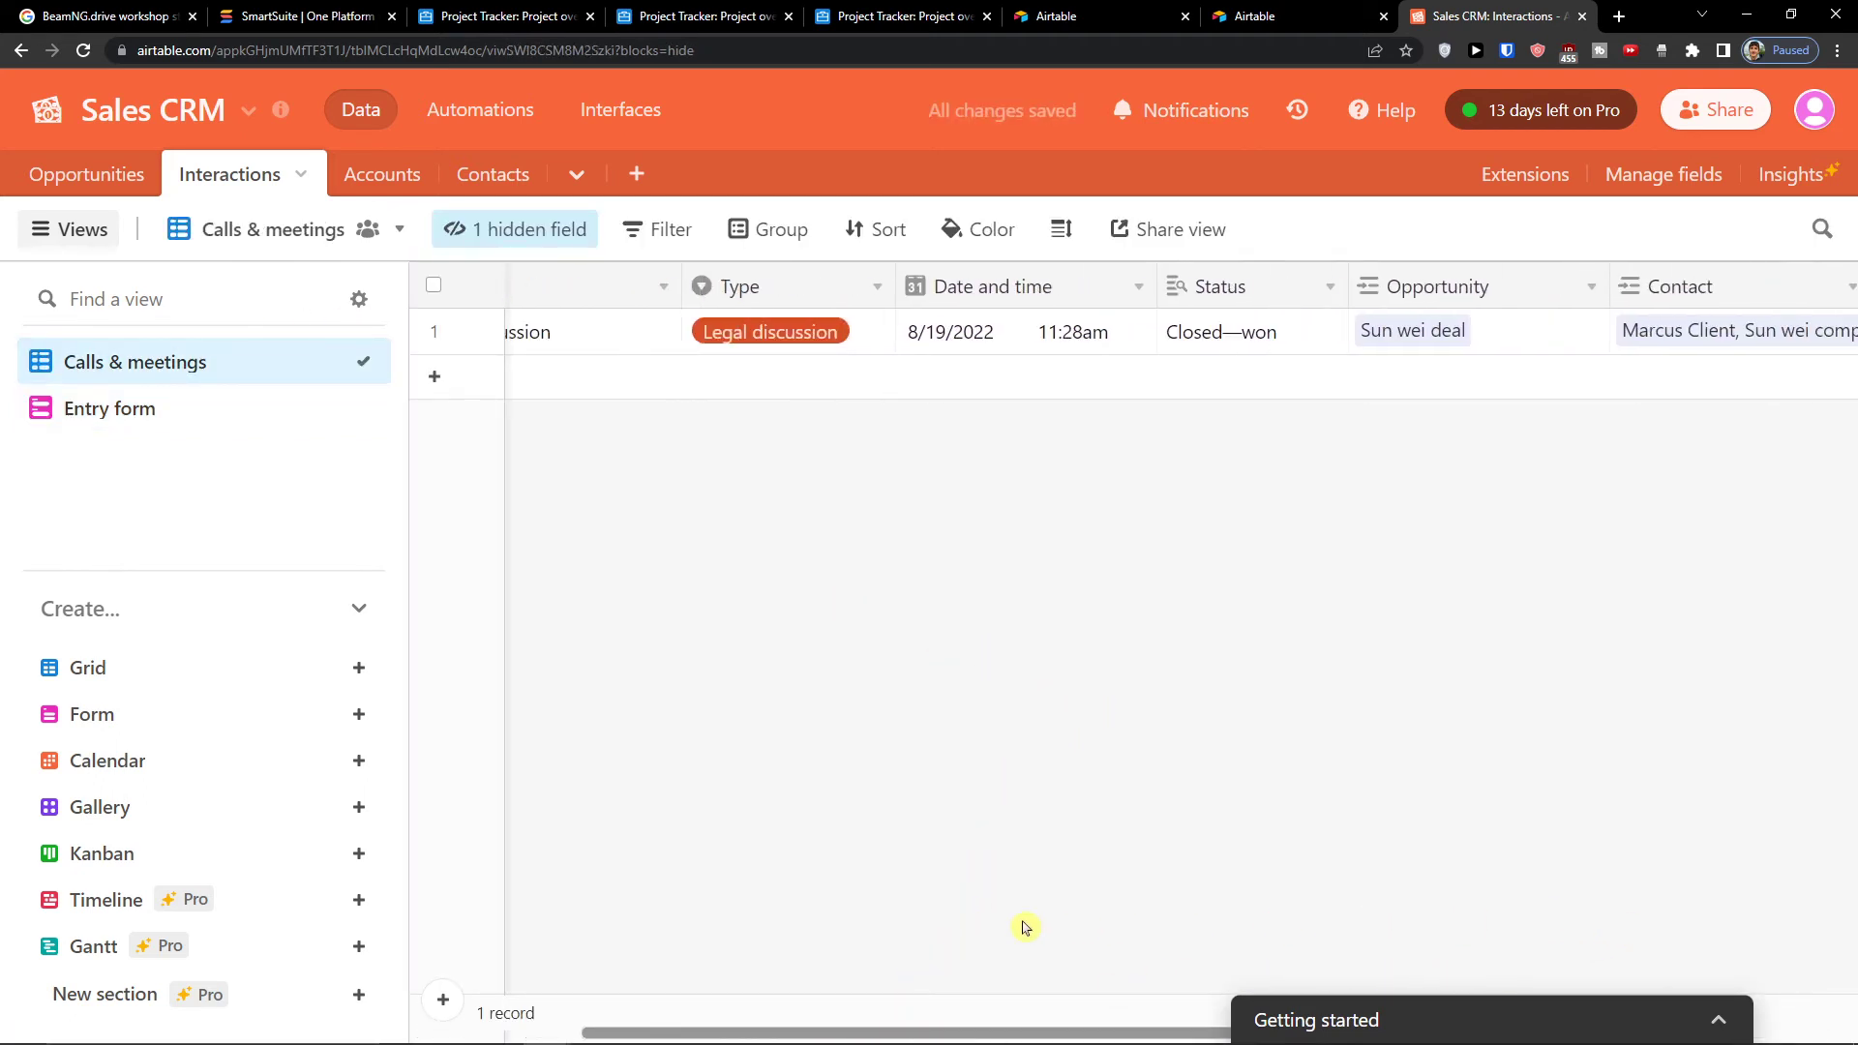
{"action": "left_click", "coordinate": [231, 131]}
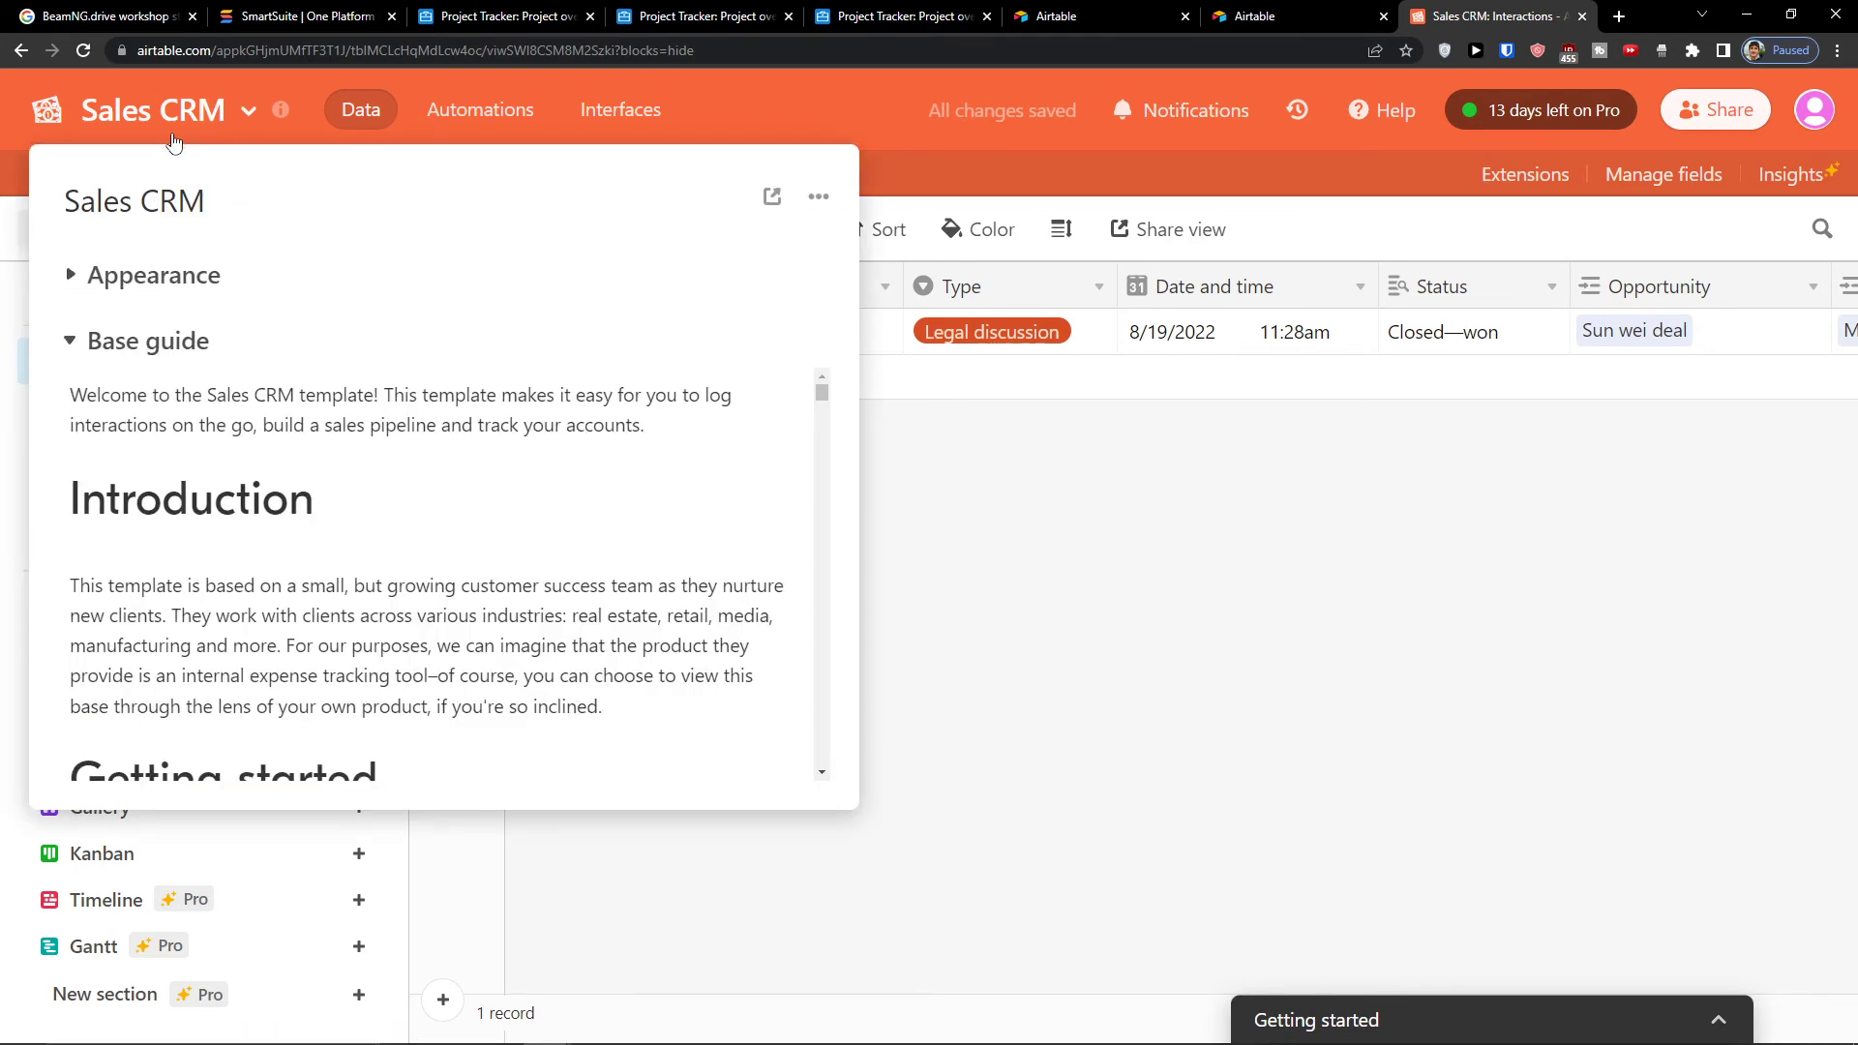
{"action": "left_click", "coordinate": [39, 114]}
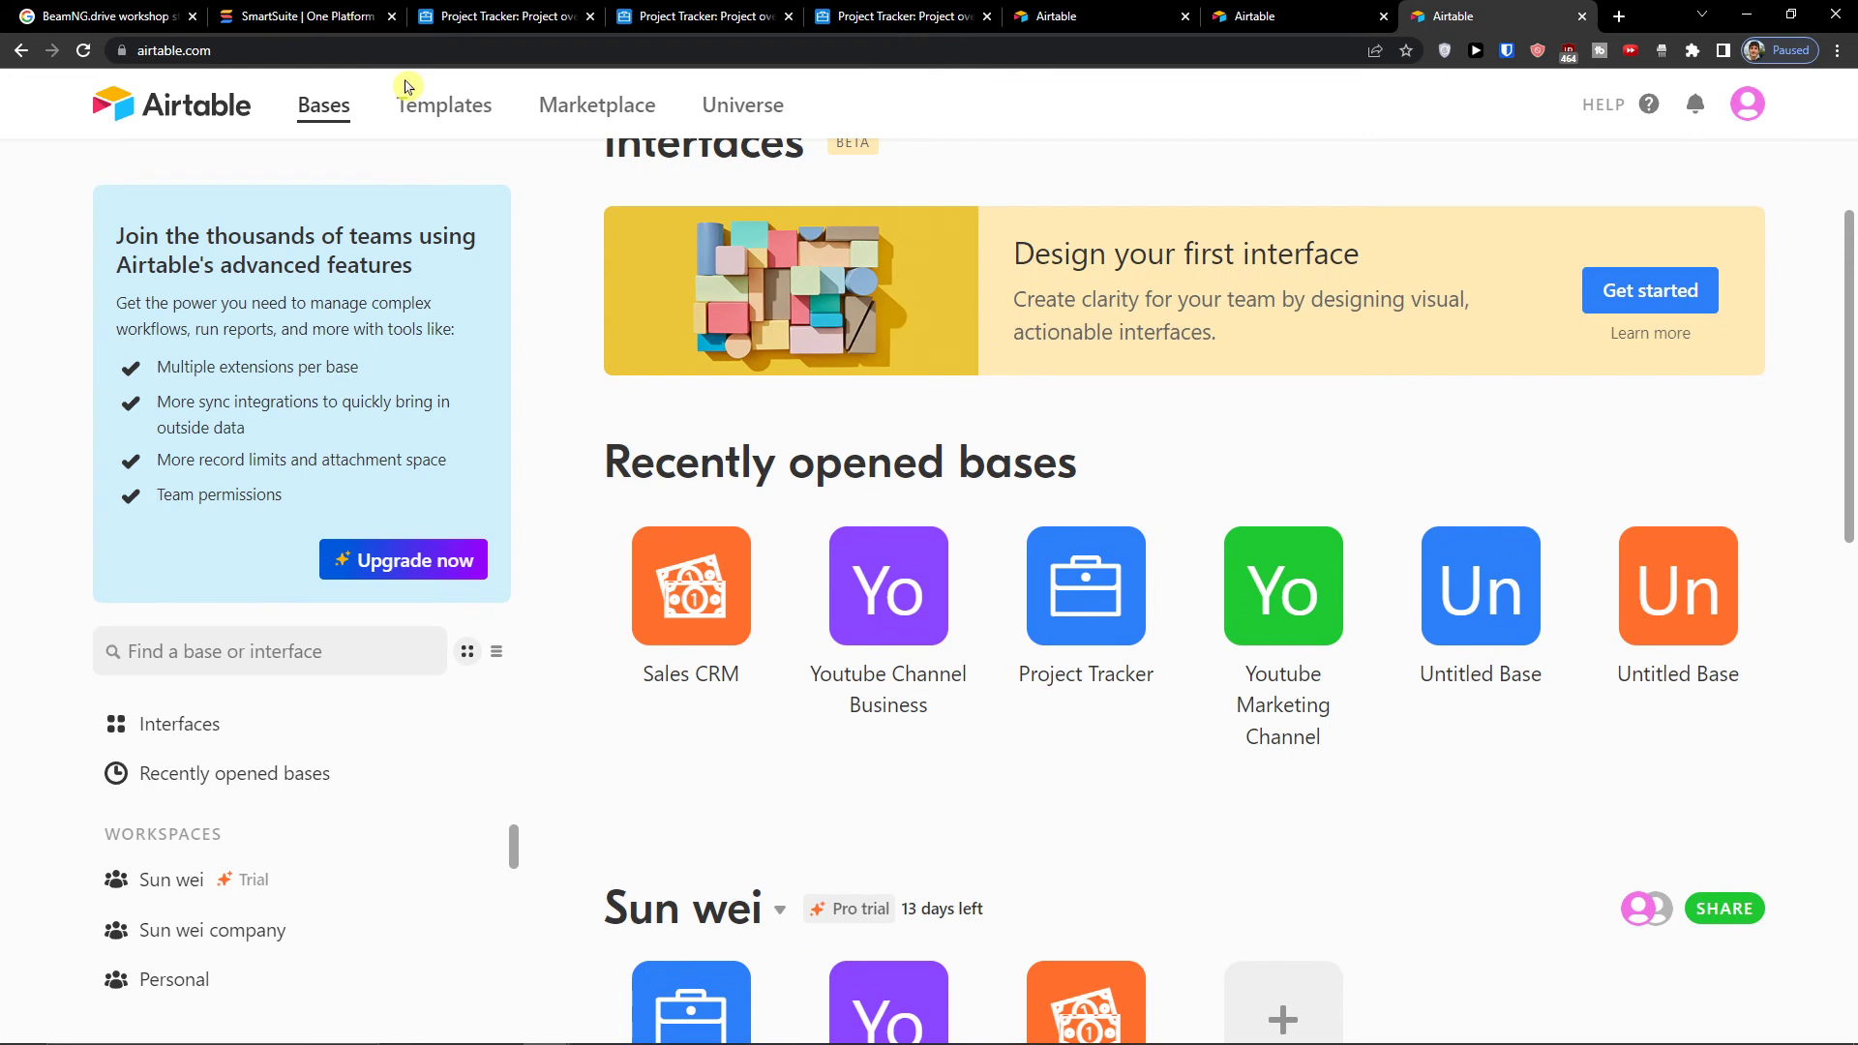
- Search the template gallery for 'crm' and start a base from the Simple Sales CRM template
{"action": "left_click", "coordinate": [451, 104]}
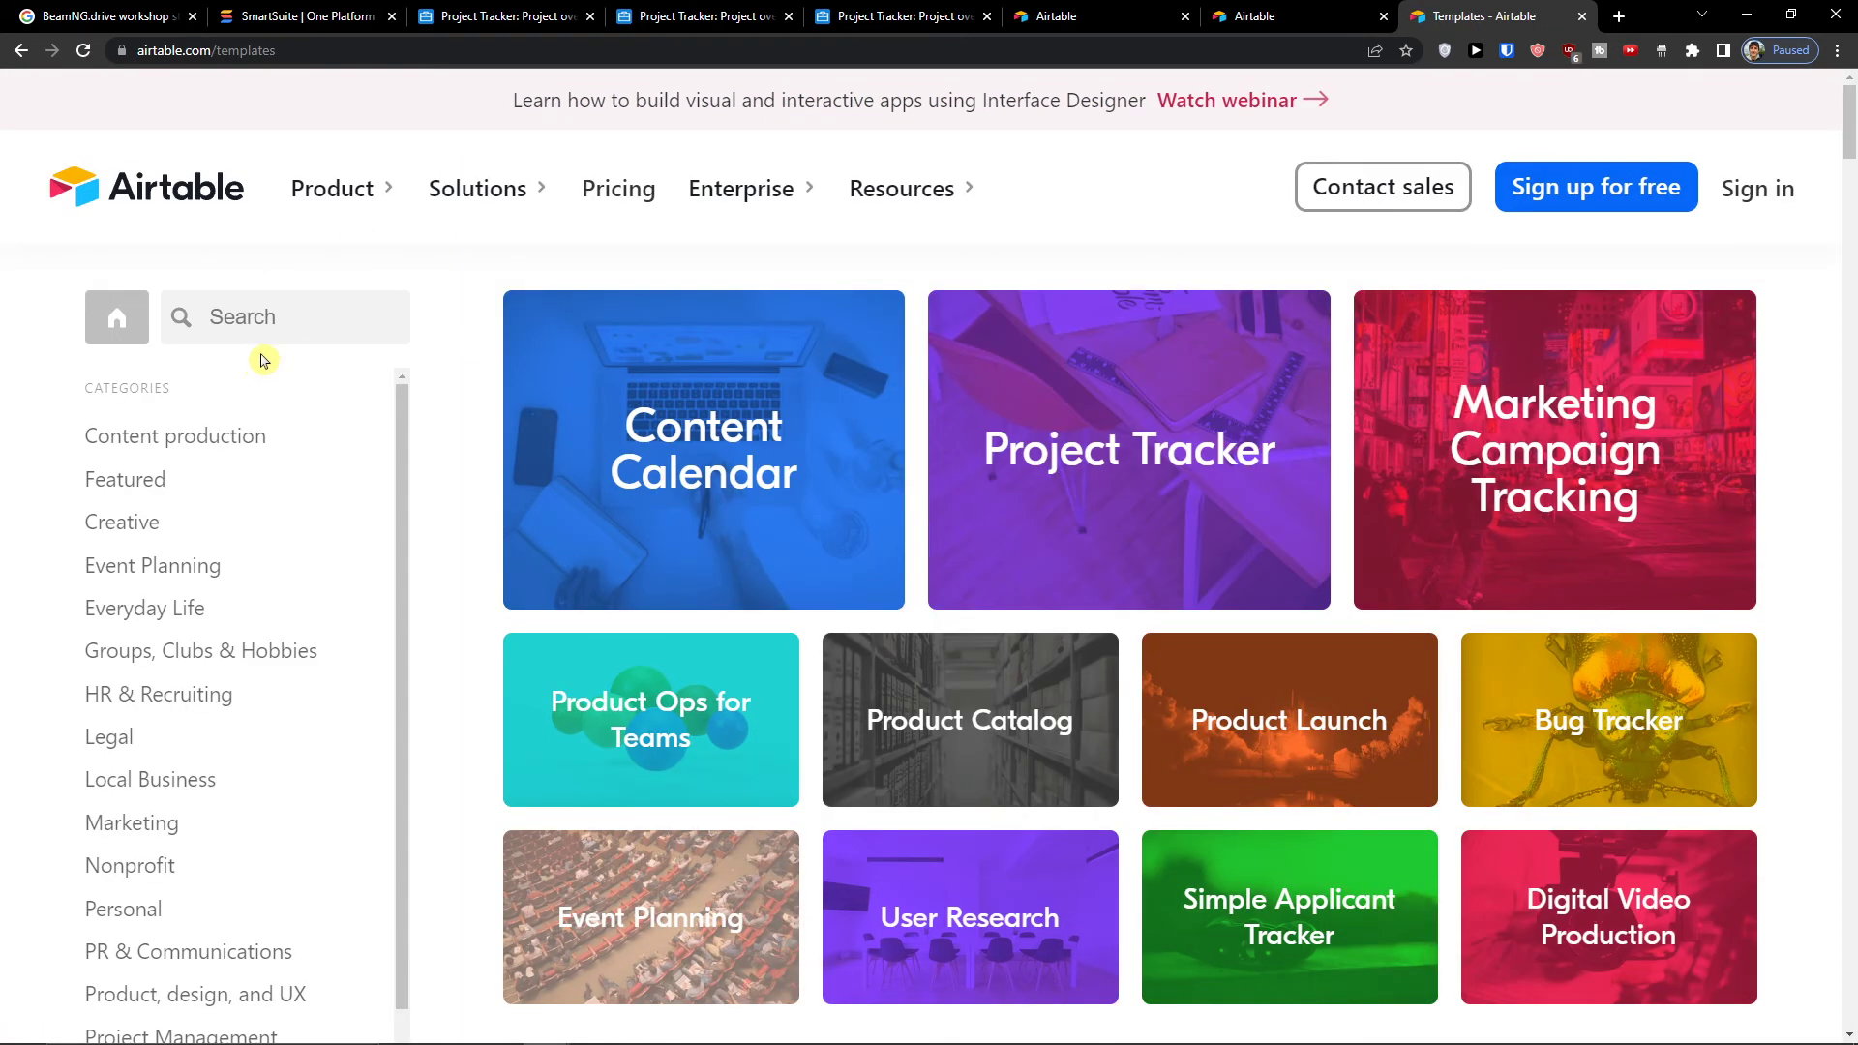
{"action": "left_click", "coordinate": [247, 334]}
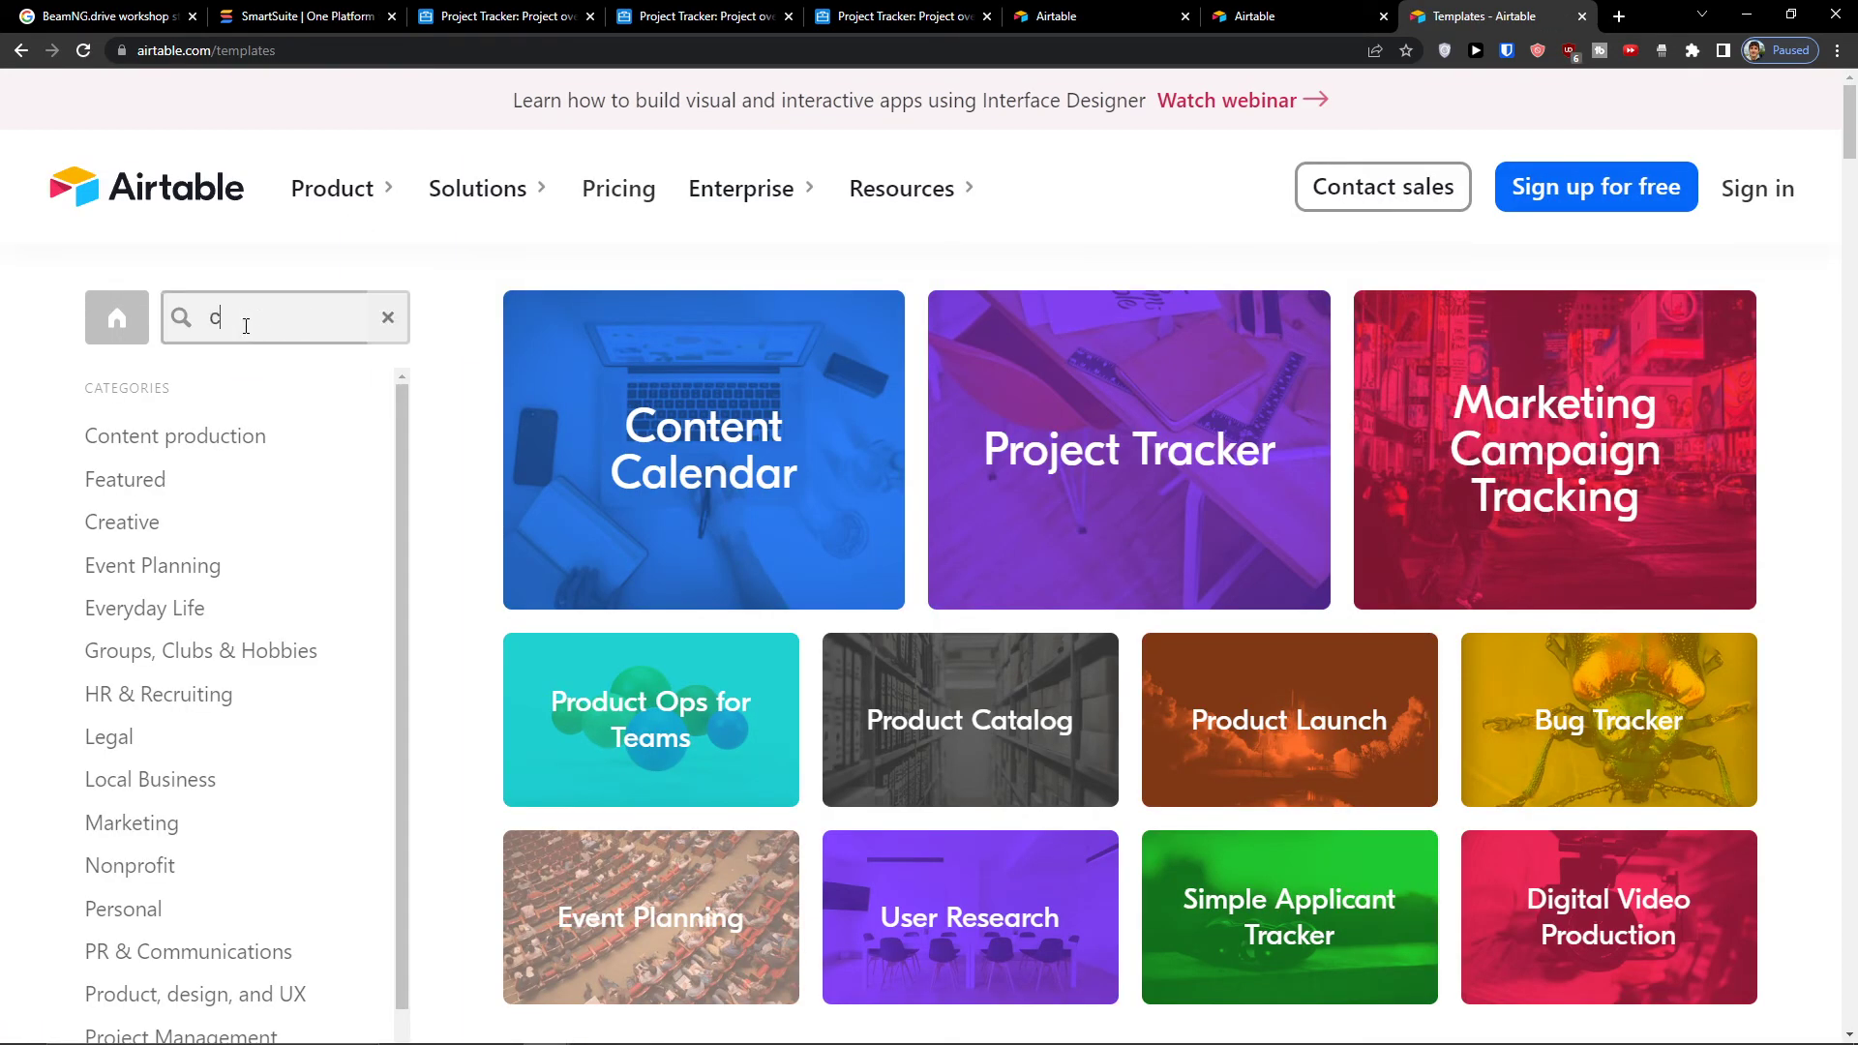
{"action": "key", "text": "Return"}
{"action": "scroll", "coordinate": [1100, 595], "scroll_direction": "down", "scroll_amount": 2}
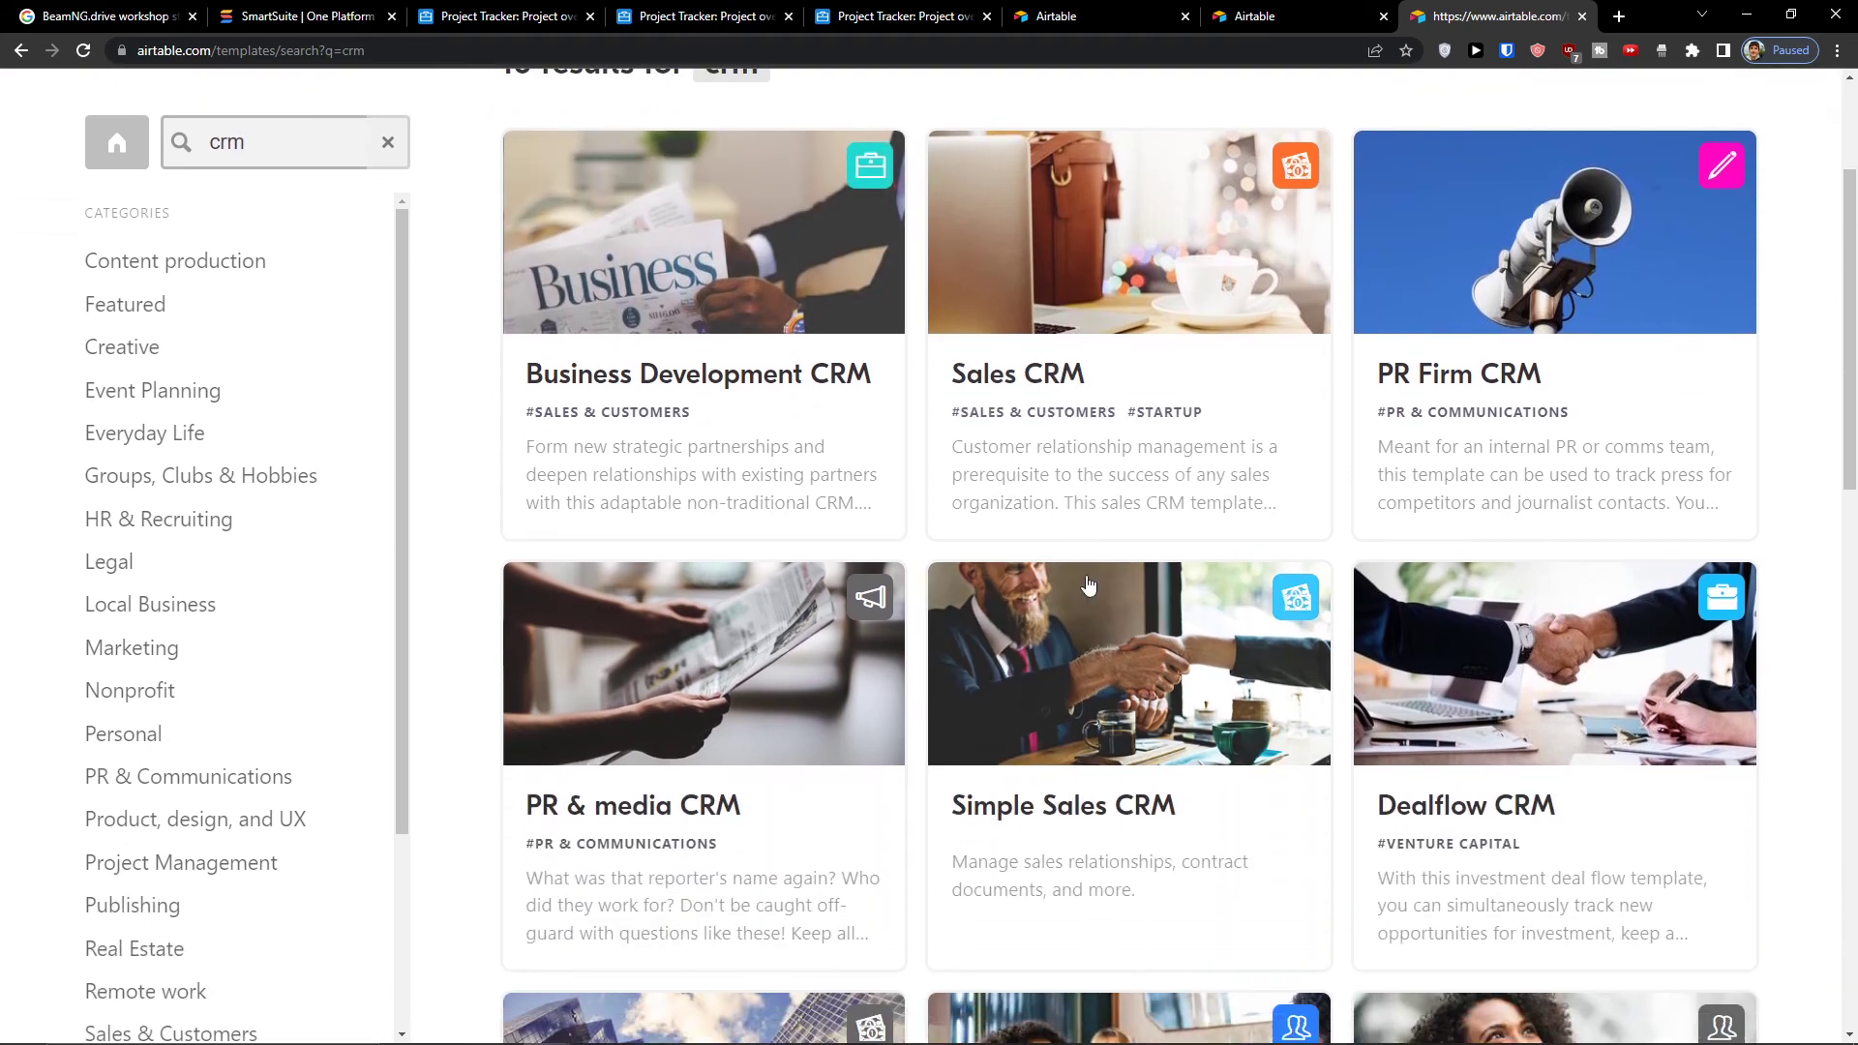
{"action": "key", "text": "BackSpace"}
{"action": "key", "text": "BackSpace"}
{"action": "key", "text": "BackSpace"}
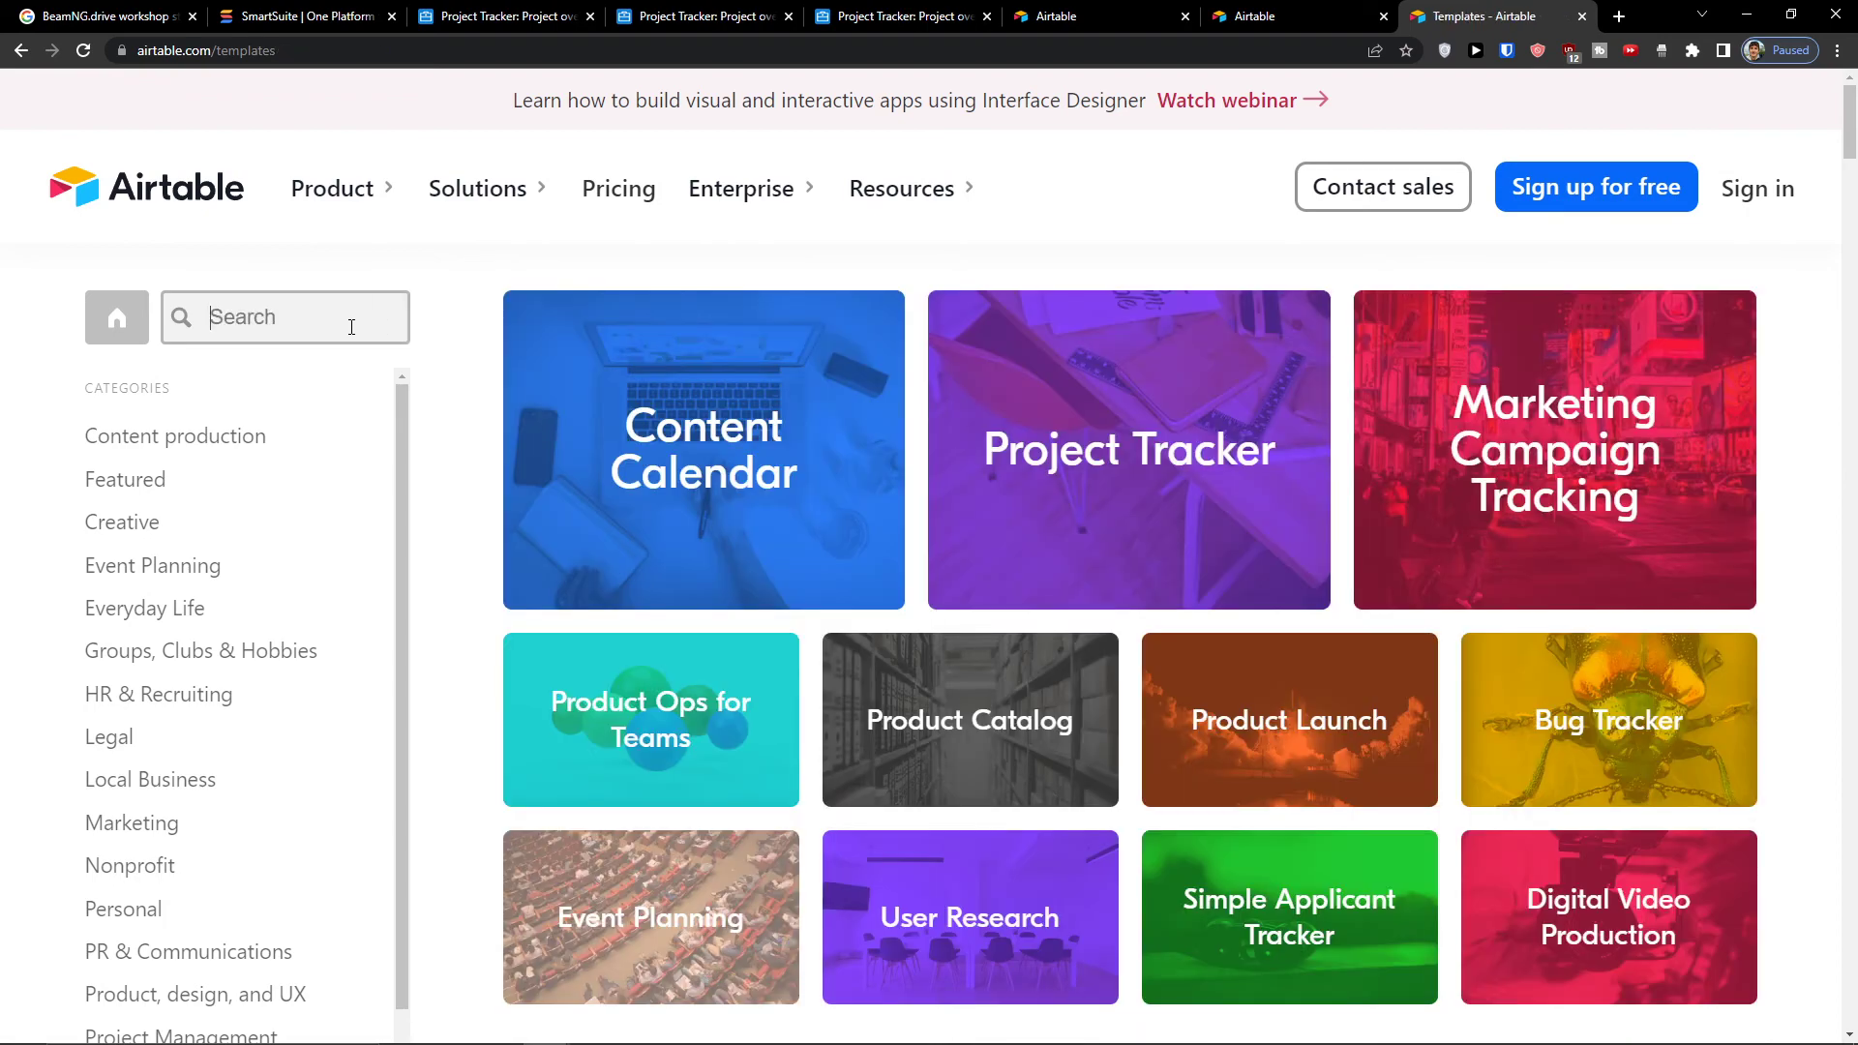
{"action": "type", "text": "crm"}
{"action": "scroll", "coordinate": [1031, 600], "scroll_direction": "down", "scroll_amount": 2}
{"action": "left_click", "coordinate": [1030, 598]}
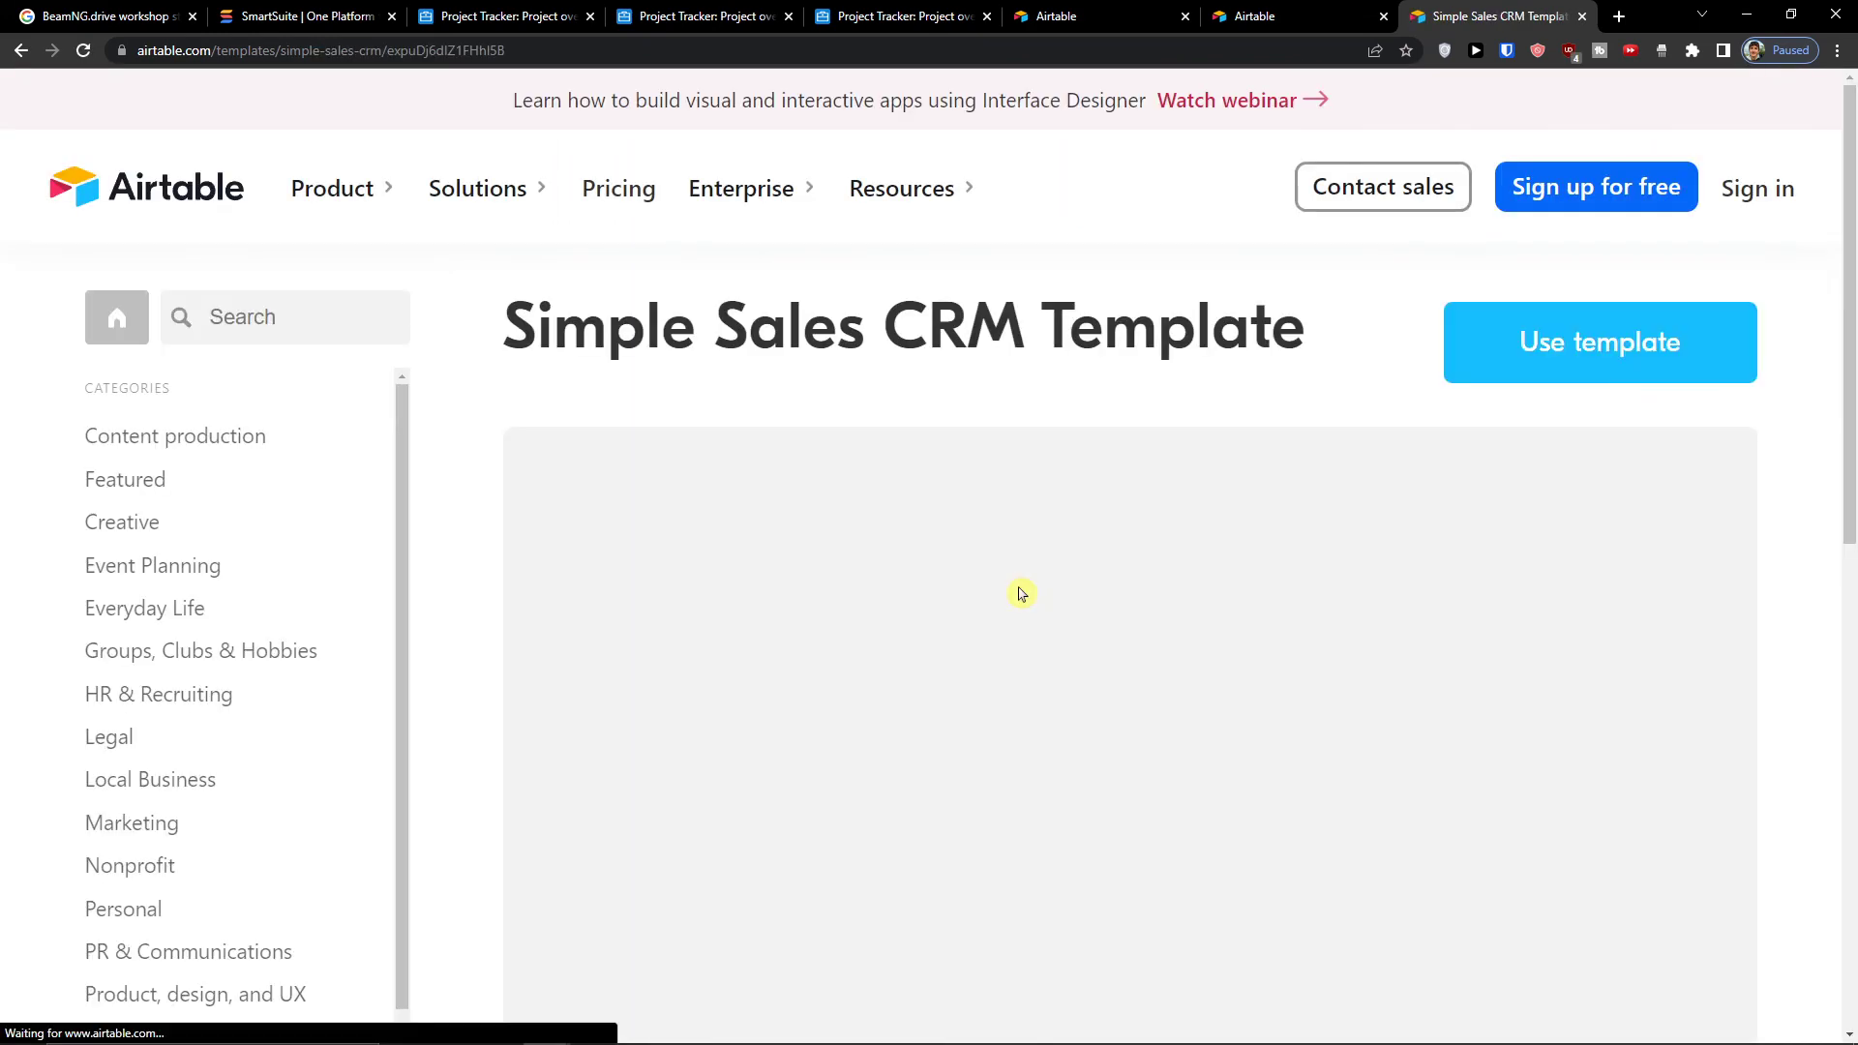
{"action": "left_click", "coordinate": [1568, 345]}
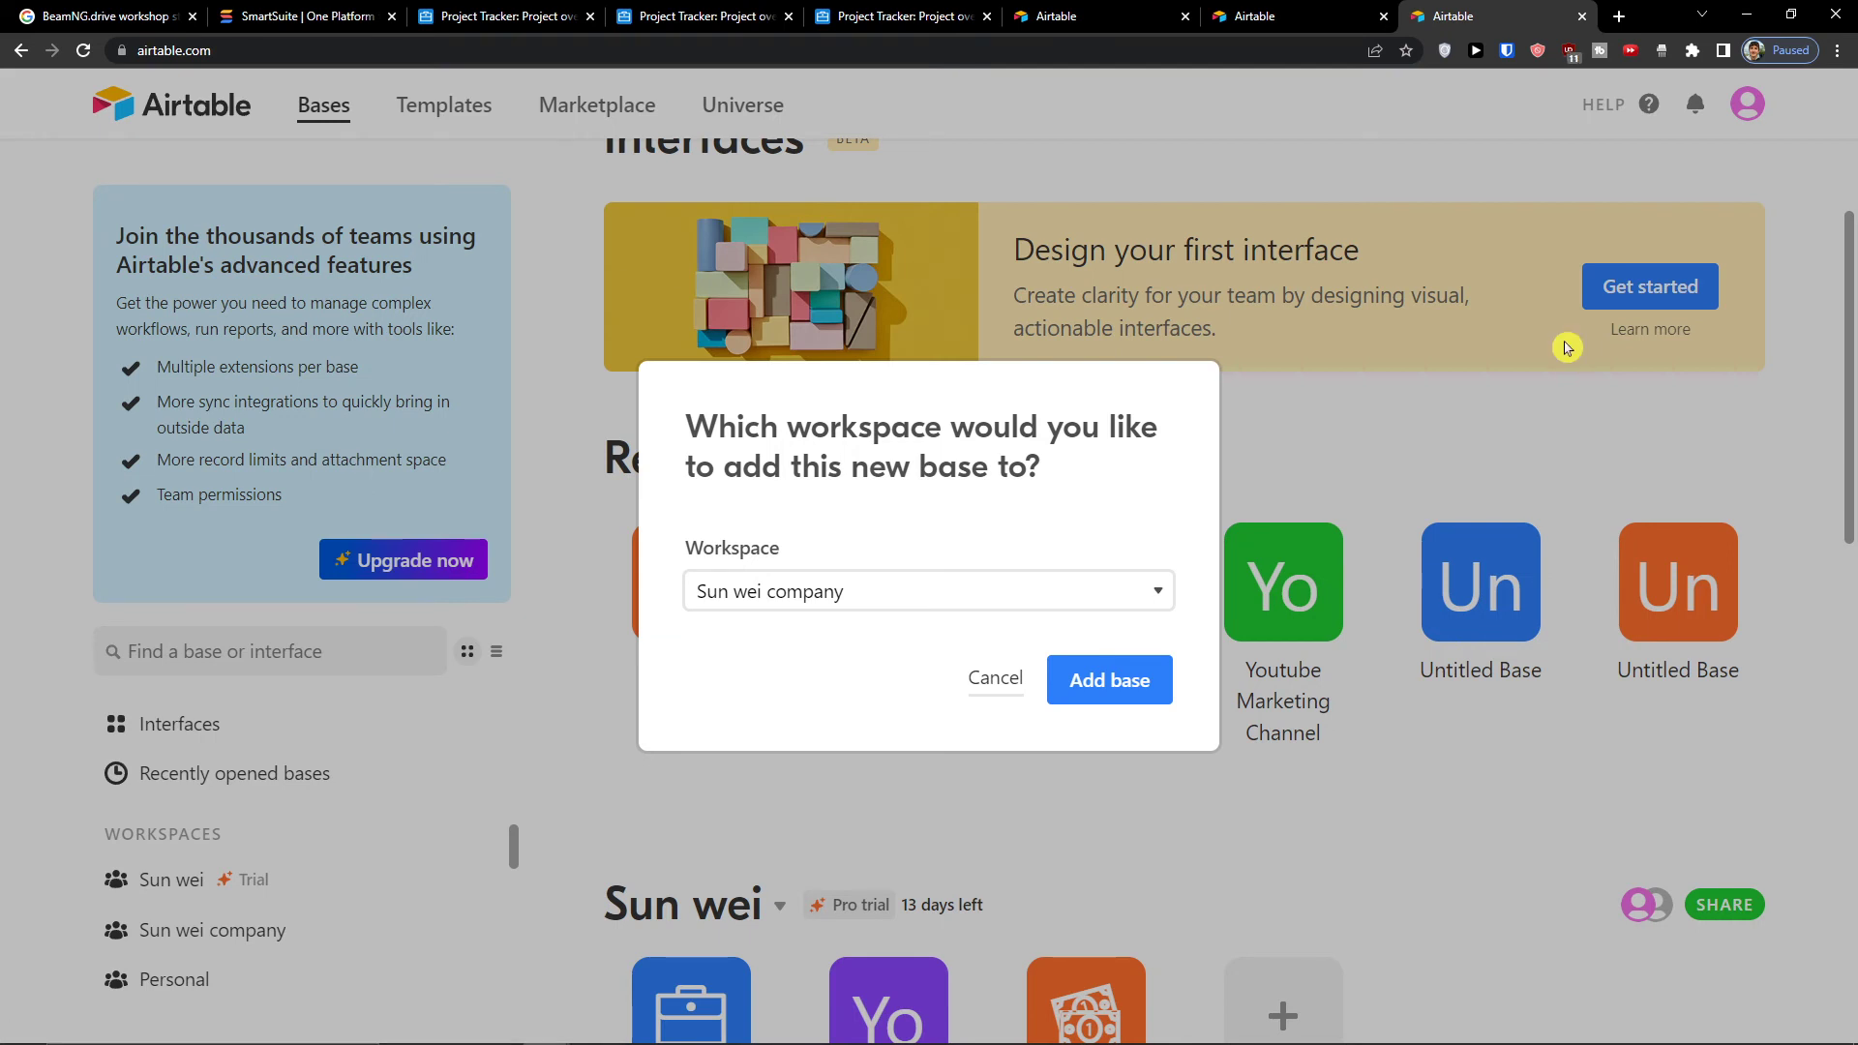
{"action": "left_click", "coordinate": [951, 602]}
- Create the base in the Sun wei workspace, dismiss the side panels, and add a fourth deal row
{"action": "left_click", "coordinate": [896, 628]}
{"action": "left_click", "coordinate": [1113, 690]}
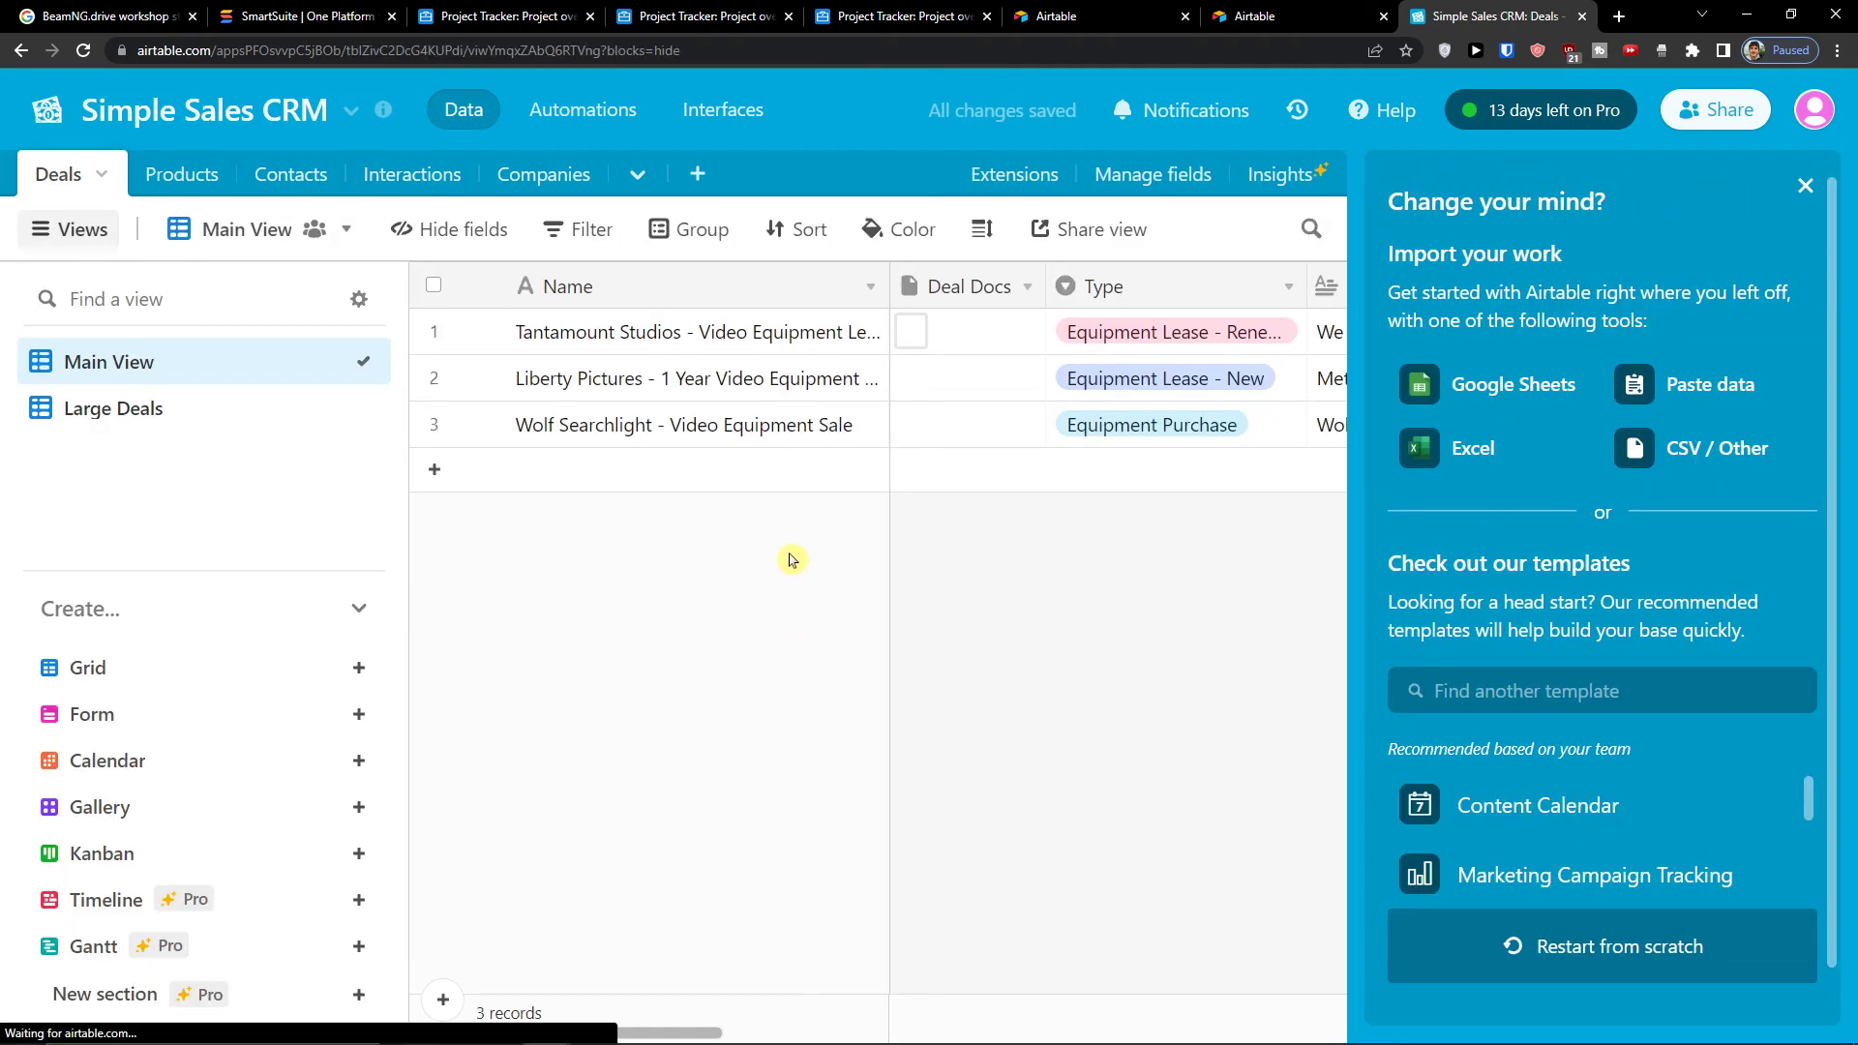
{"action": "left_click", "coordinate": [1806, 186]}
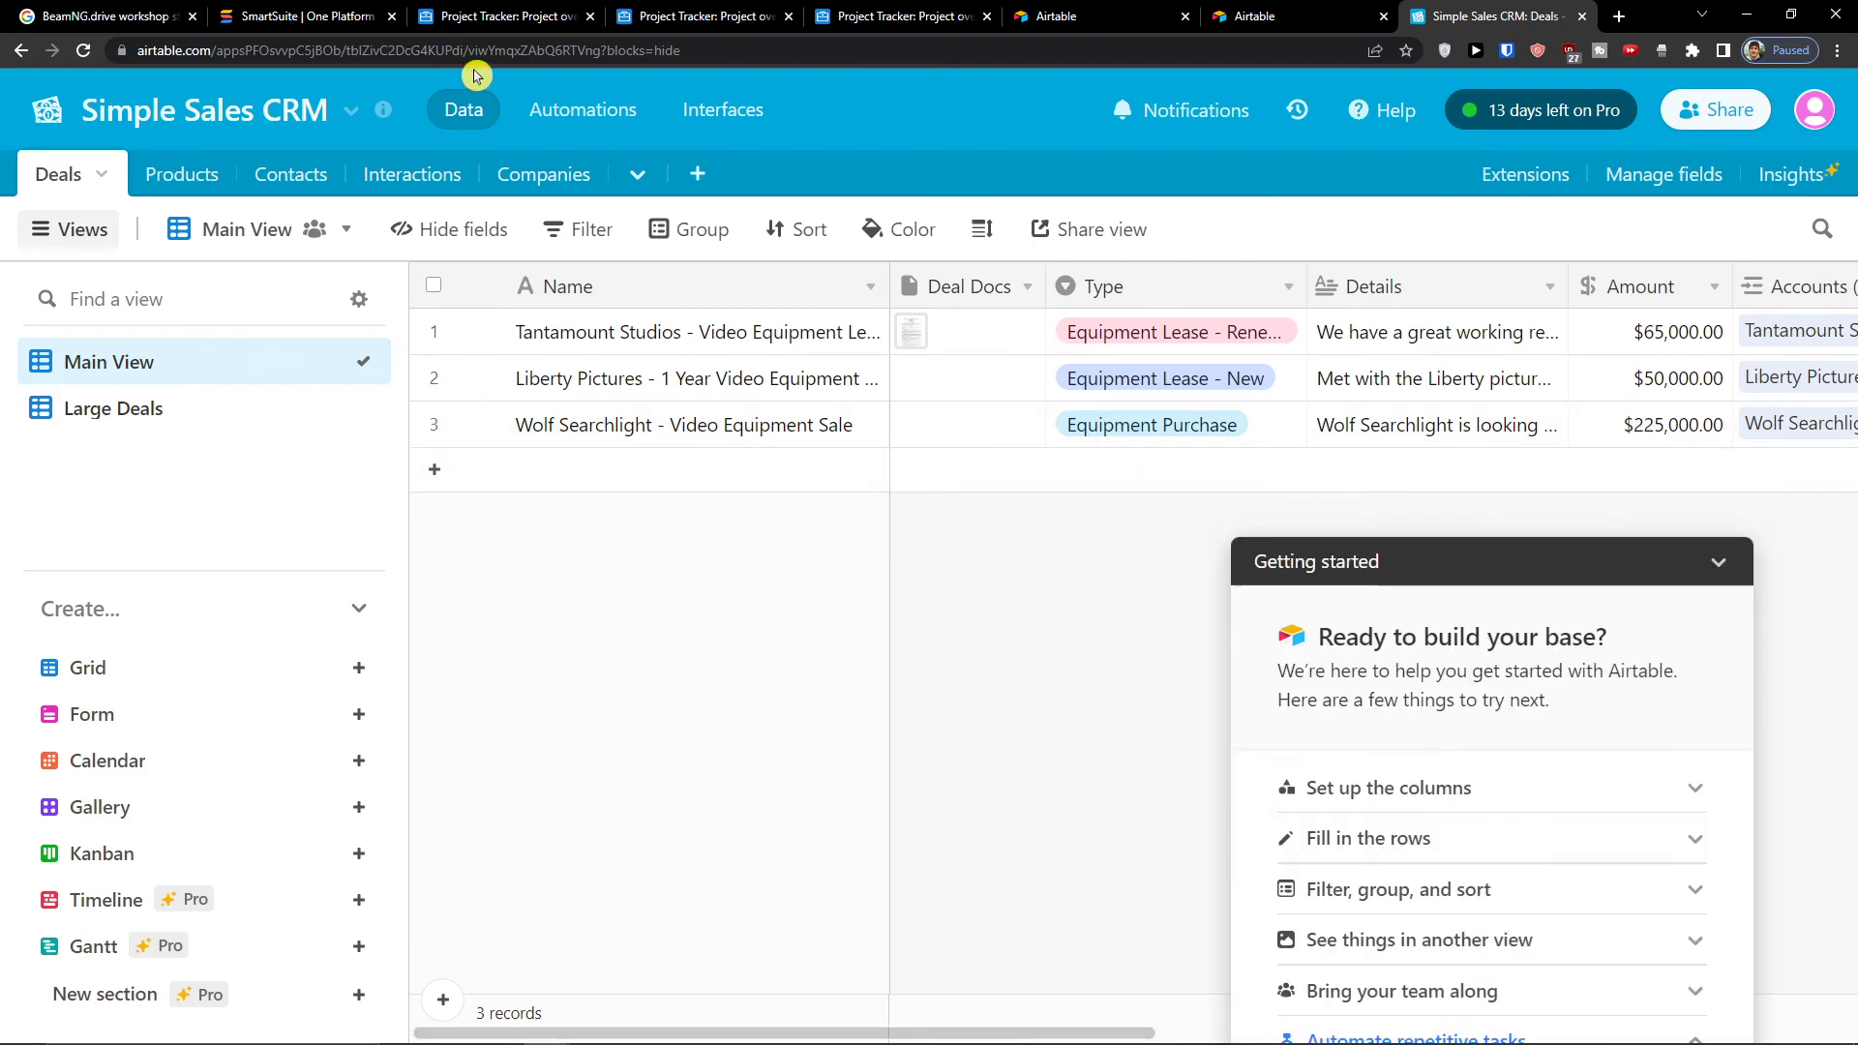
{"action": "left_click", "coordinate": [1719, 120]}
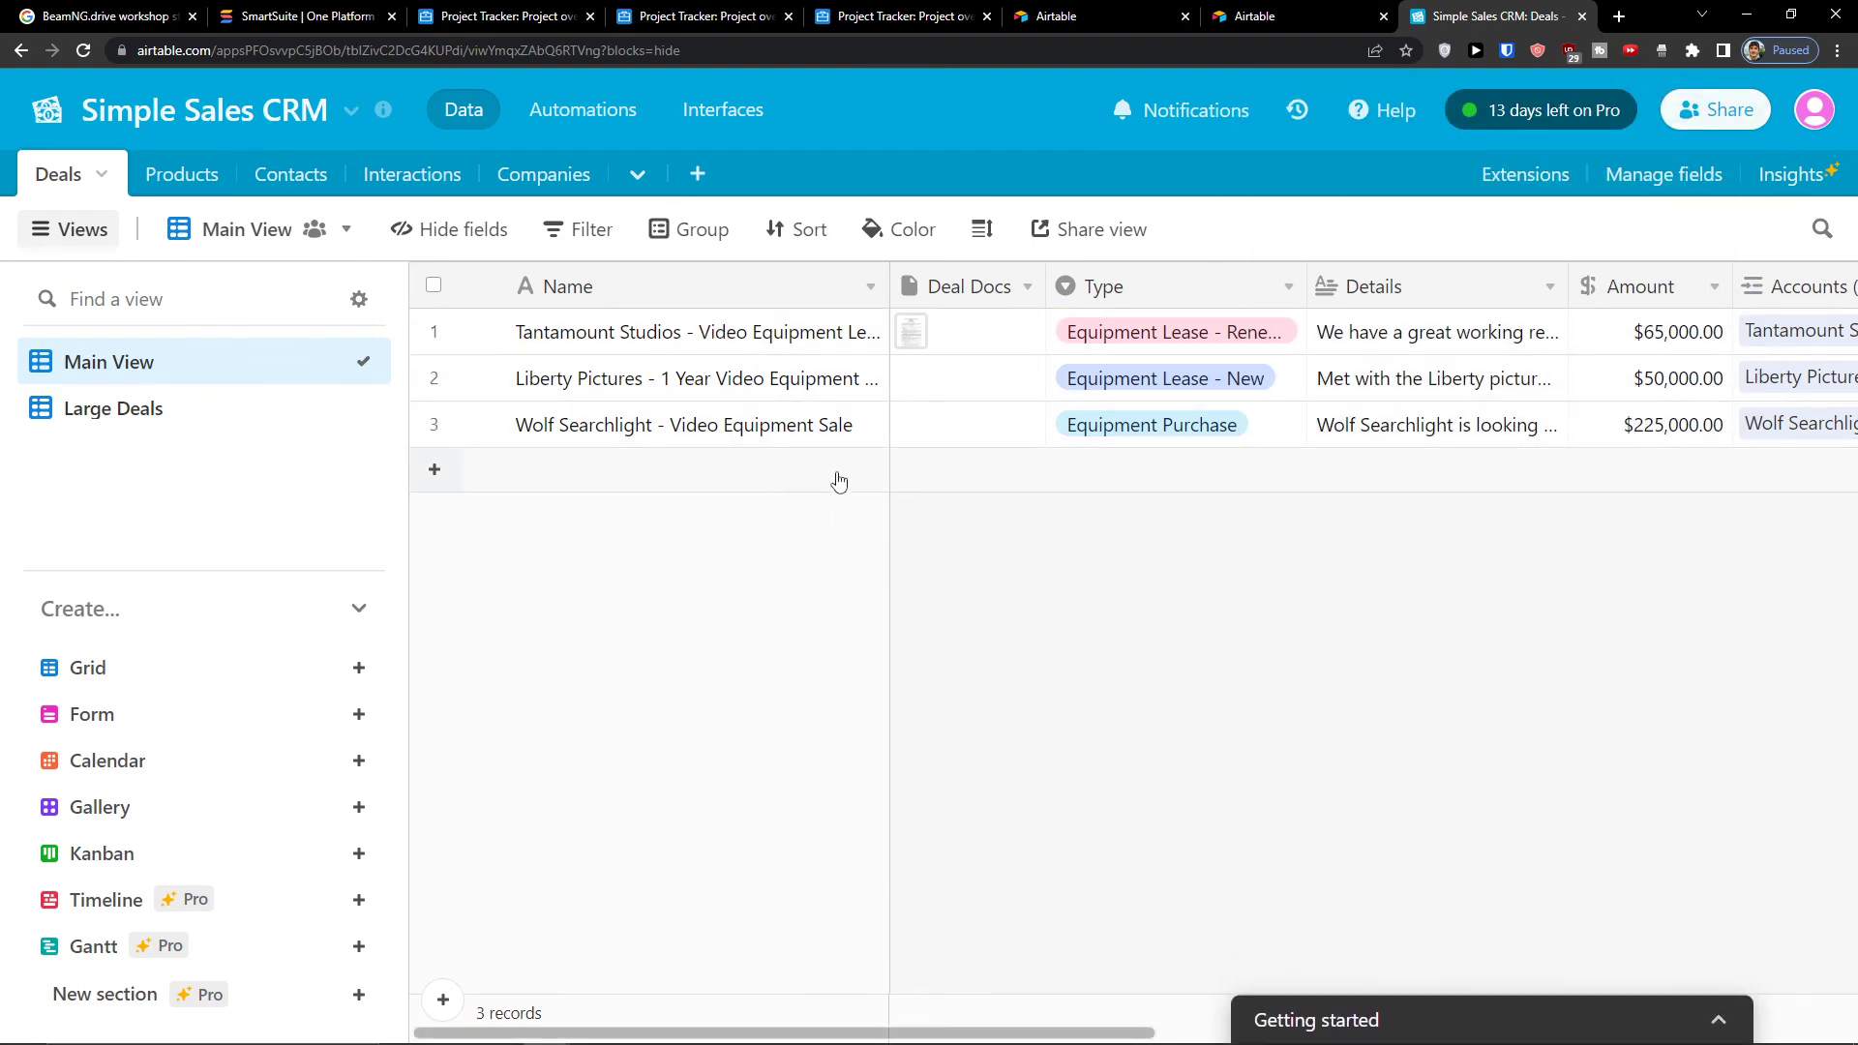
{"action": "left_click", "coordinate": [1134, 467]}
- Look at the new deal's Type options, scroll across Deals, view Large Deals, then open Products
{"action": "left_click", "coordinate": [1143, 476]}
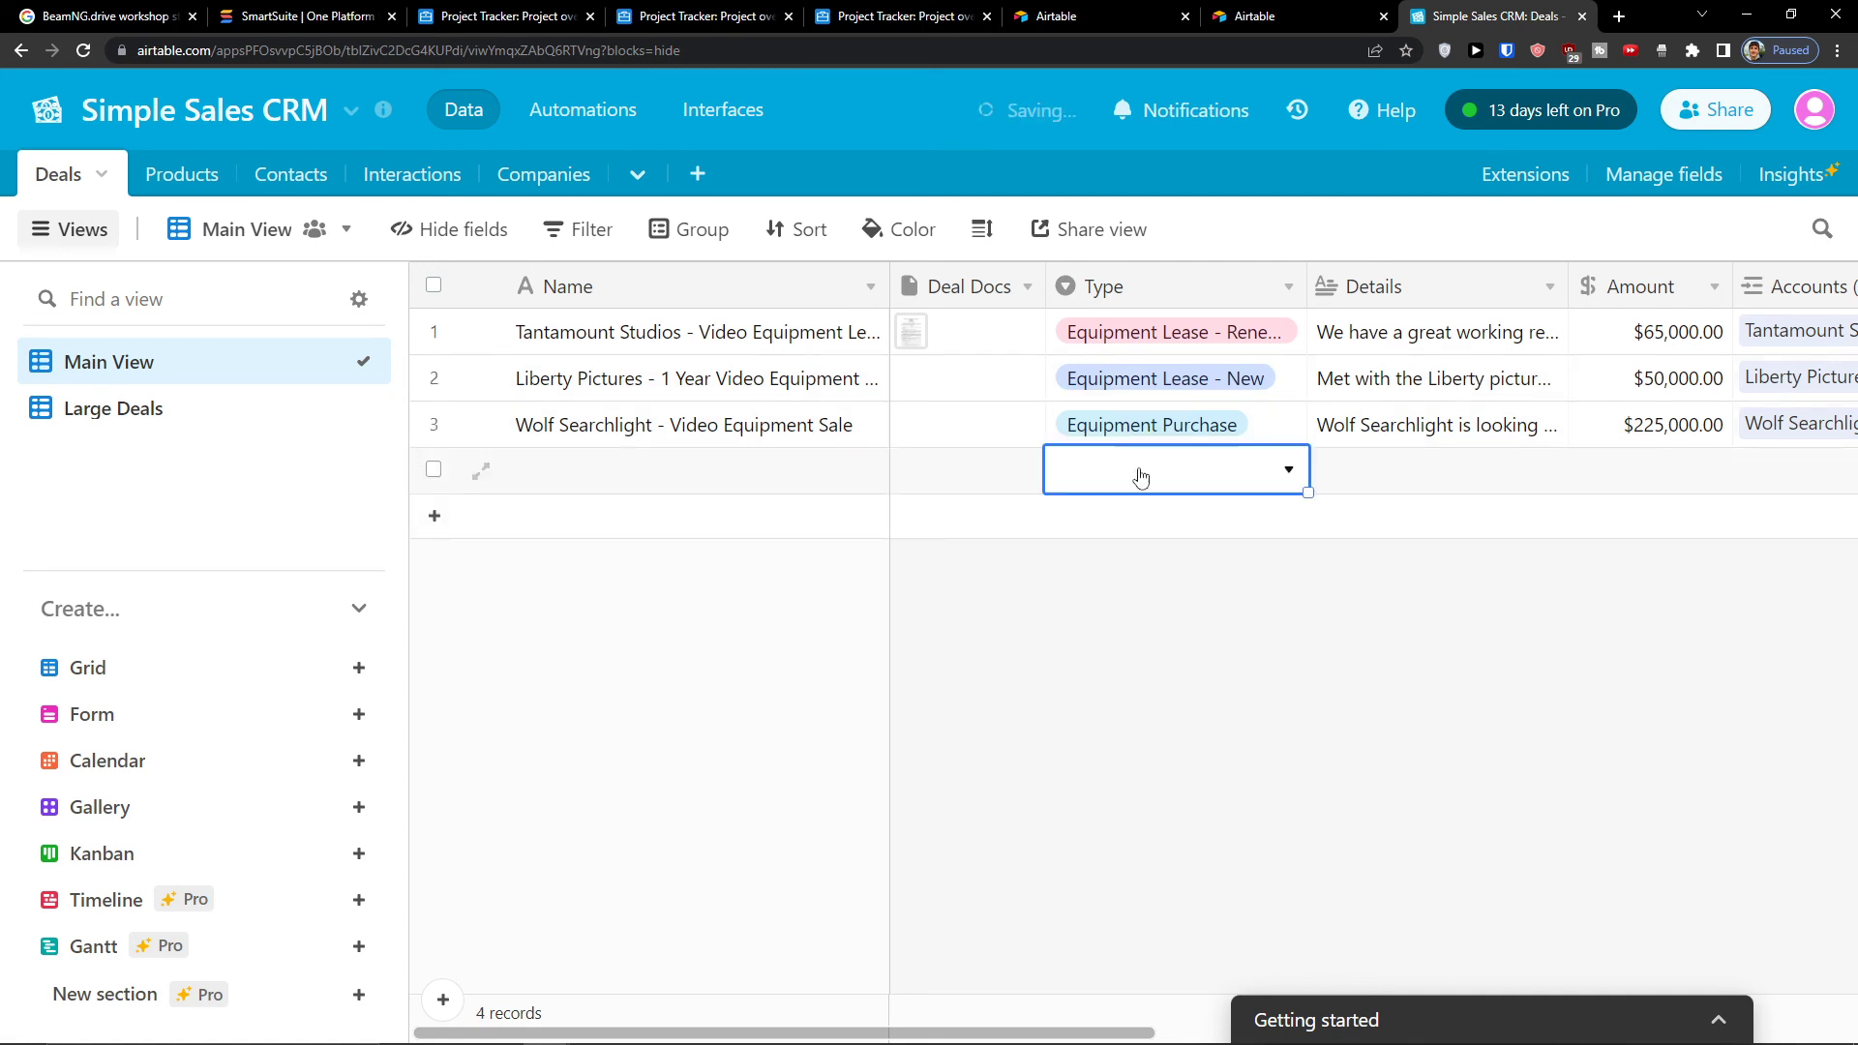
{"action": "left_click", "coordinate": [1142, 476]}
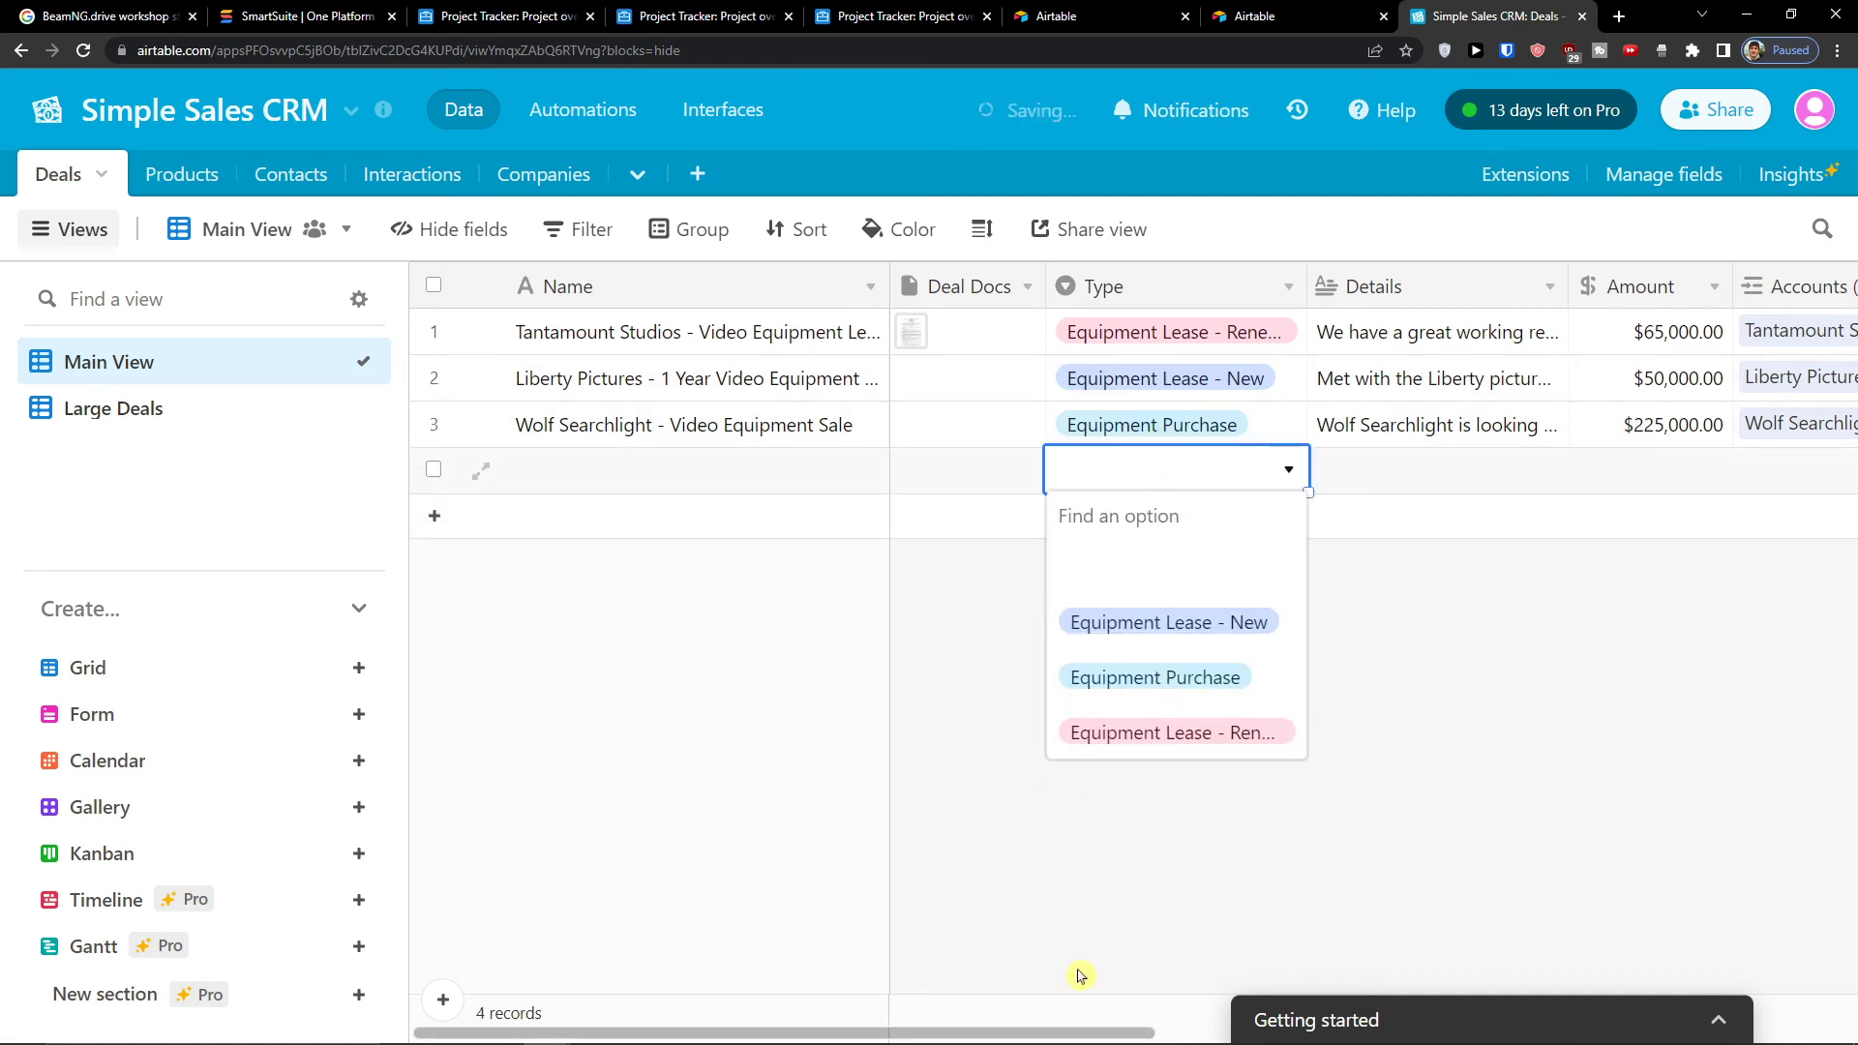
{"action": "scroll", "coordinate": [1161, 1007], "scroll_direction": "right", "scroll_amount": 5}
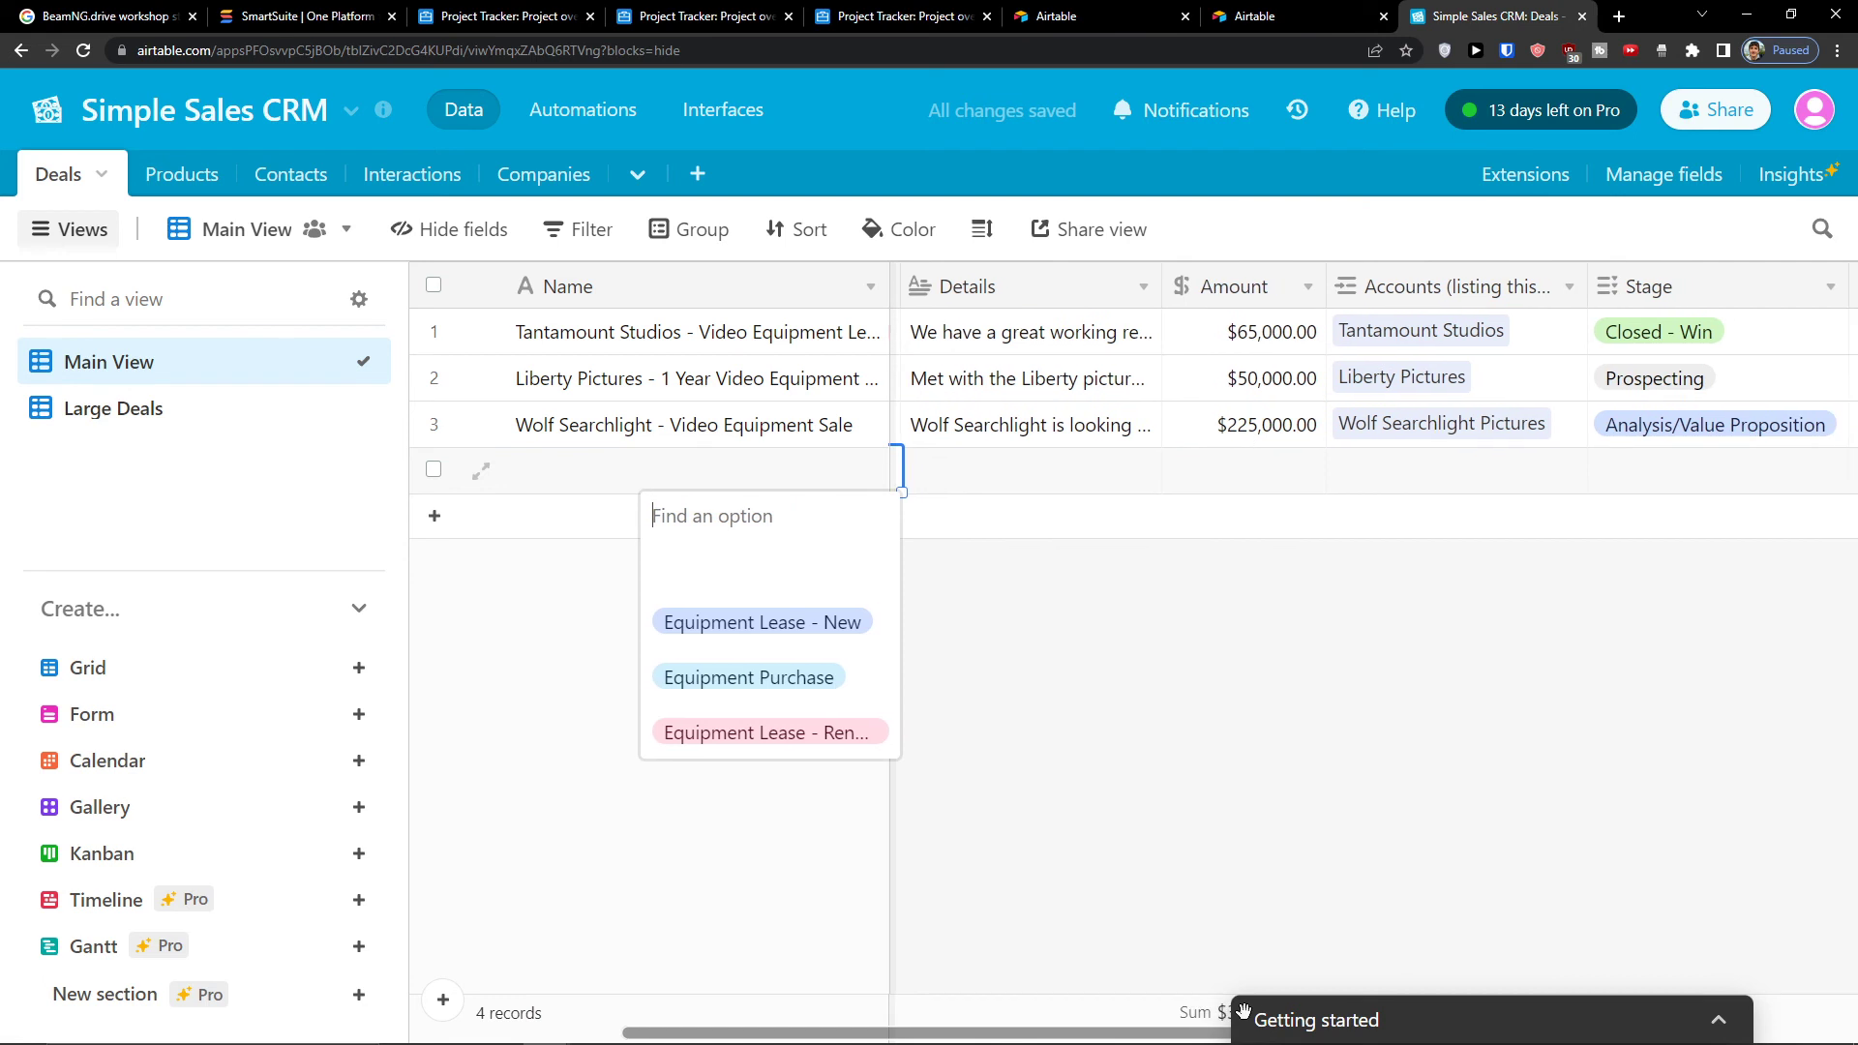
{"action": "scroll", "coordinate": [1237, 1012], "scroll_direction": "right", "scroll_amount": 5}
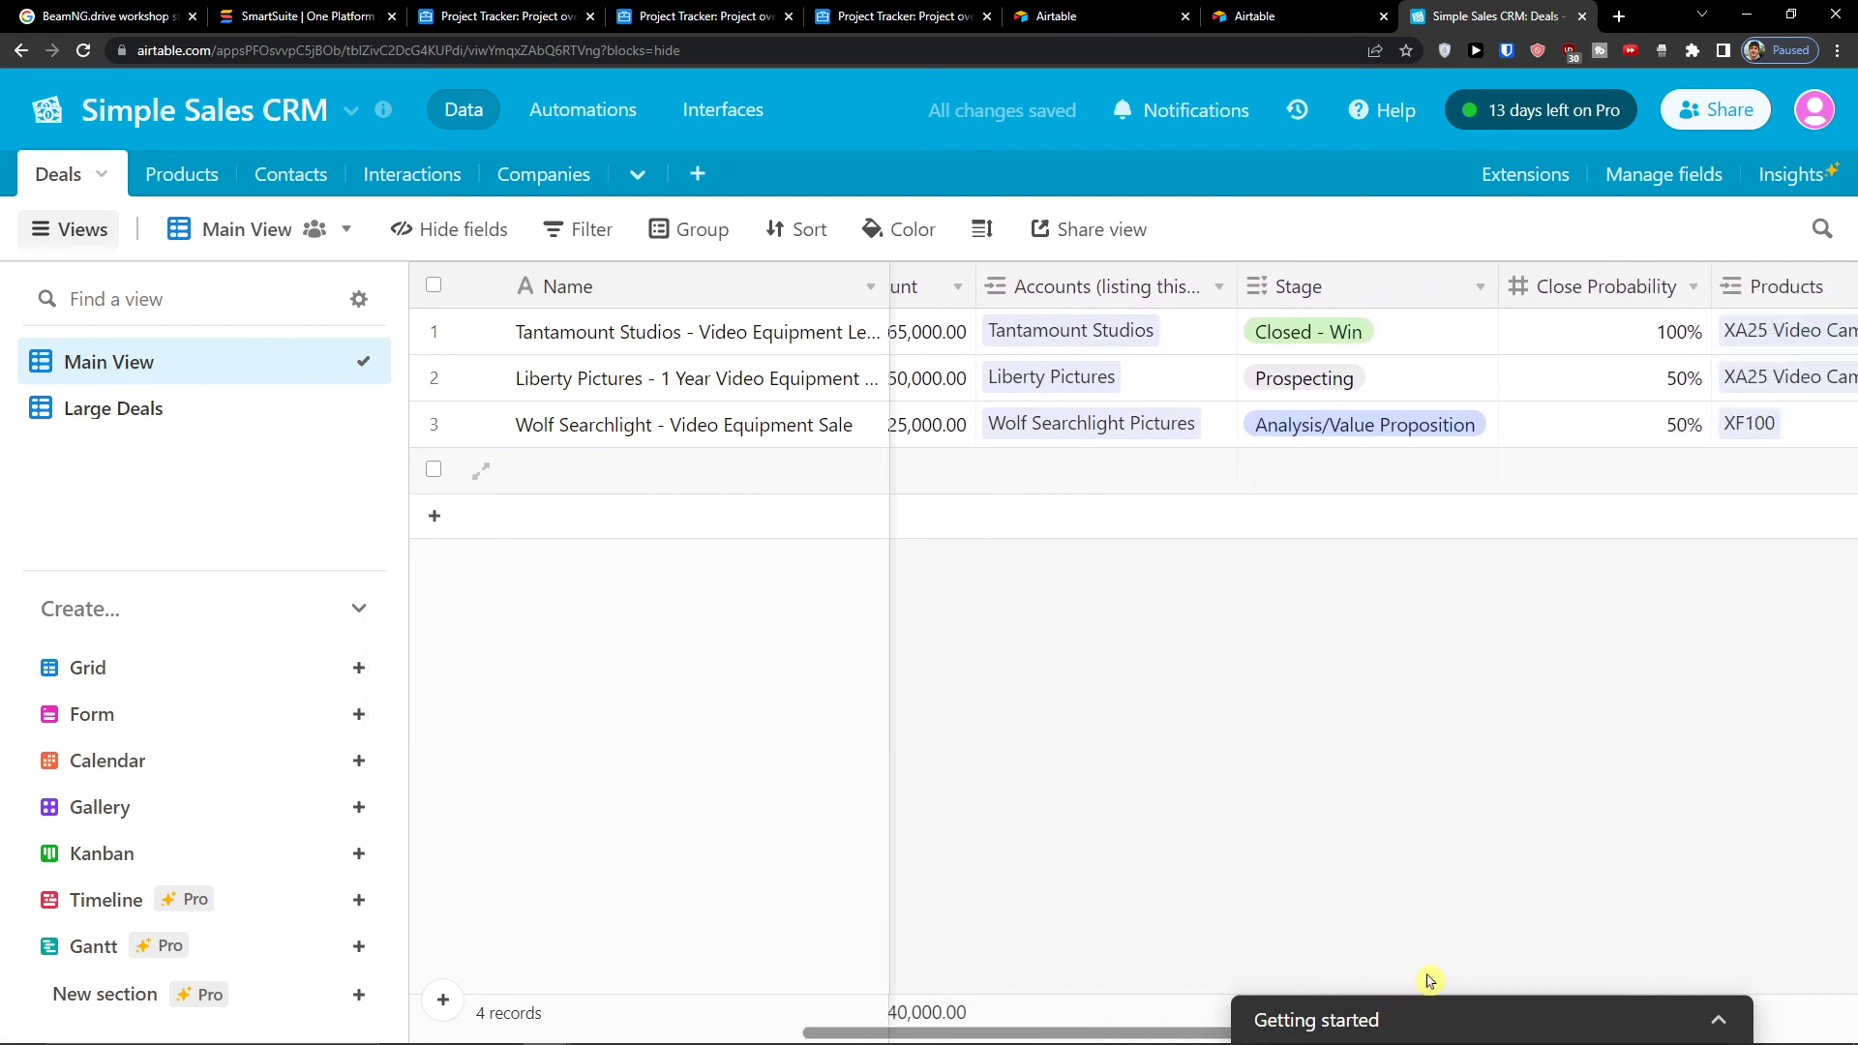
{"action": "scroll", "coordinate": [1430, 980], "scroll_direction": "right", "scroll_amount": 6}
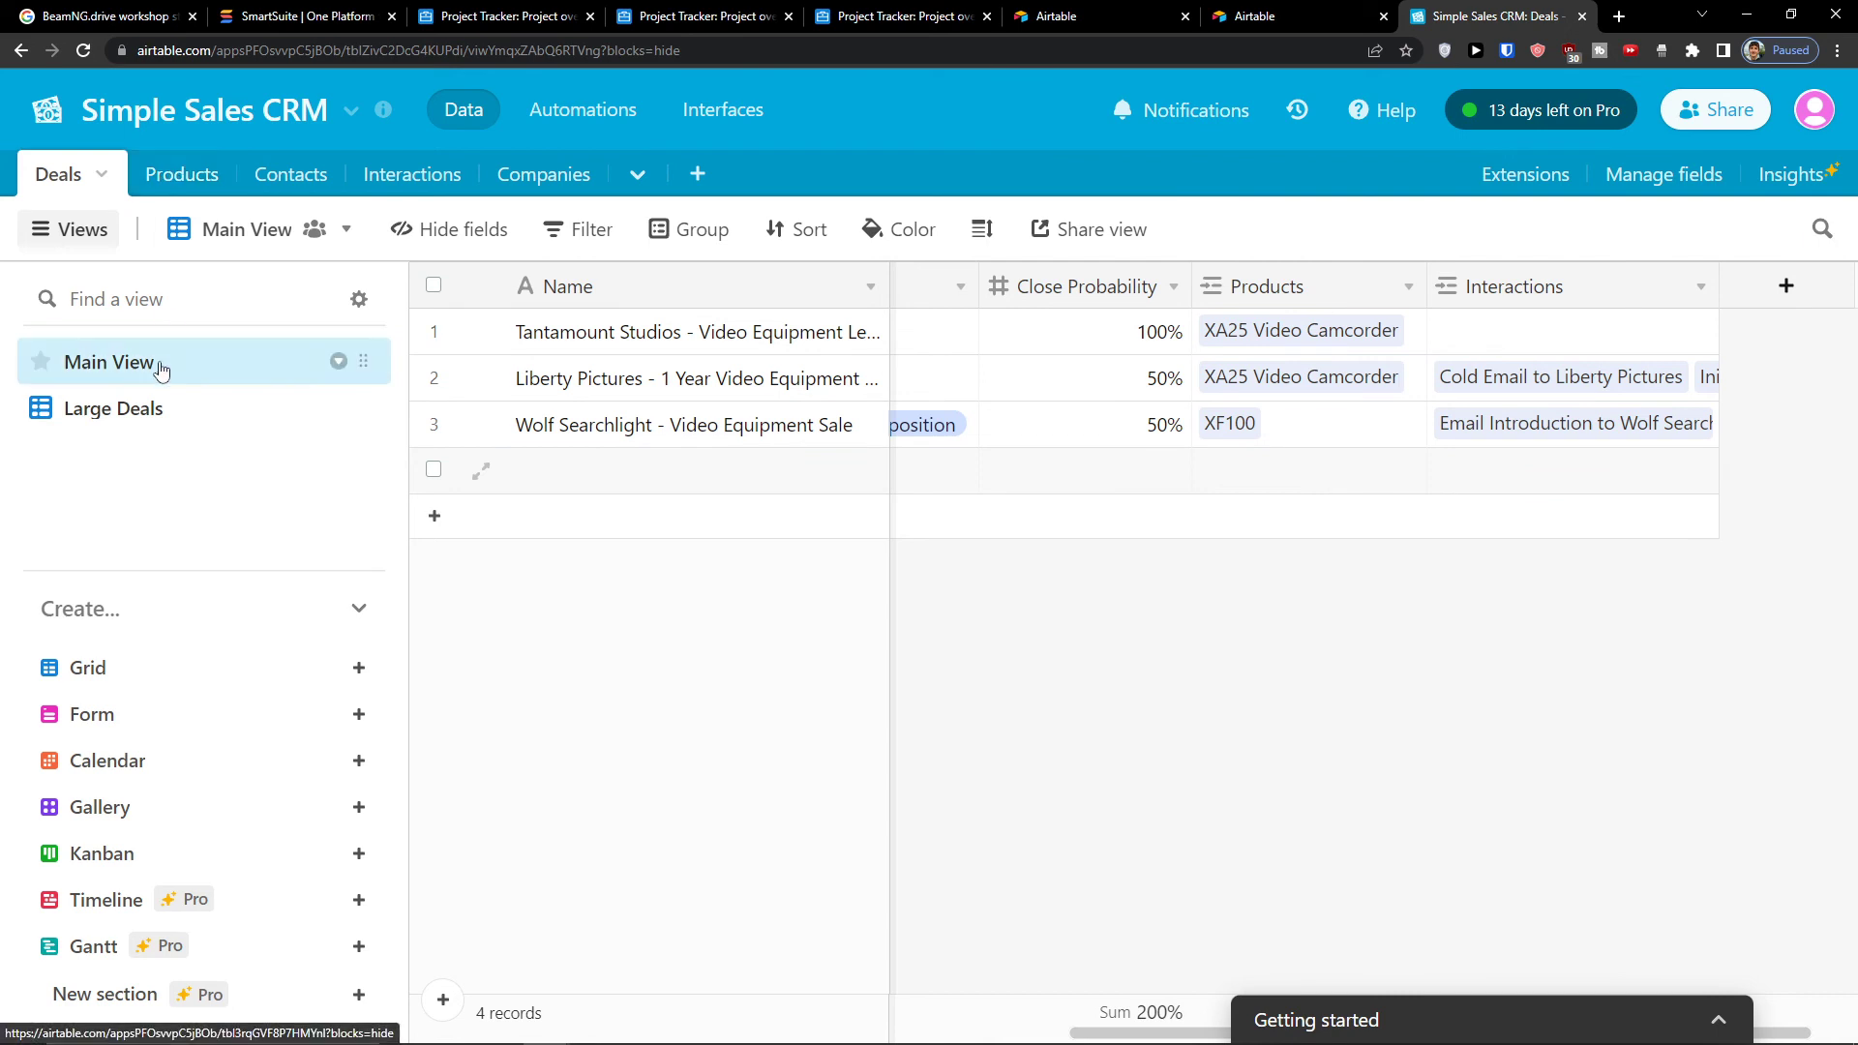
{"action": "left_click", "coordinate": [135, 409]}
{"action": "left_click", "coordinate": [174, 174]}
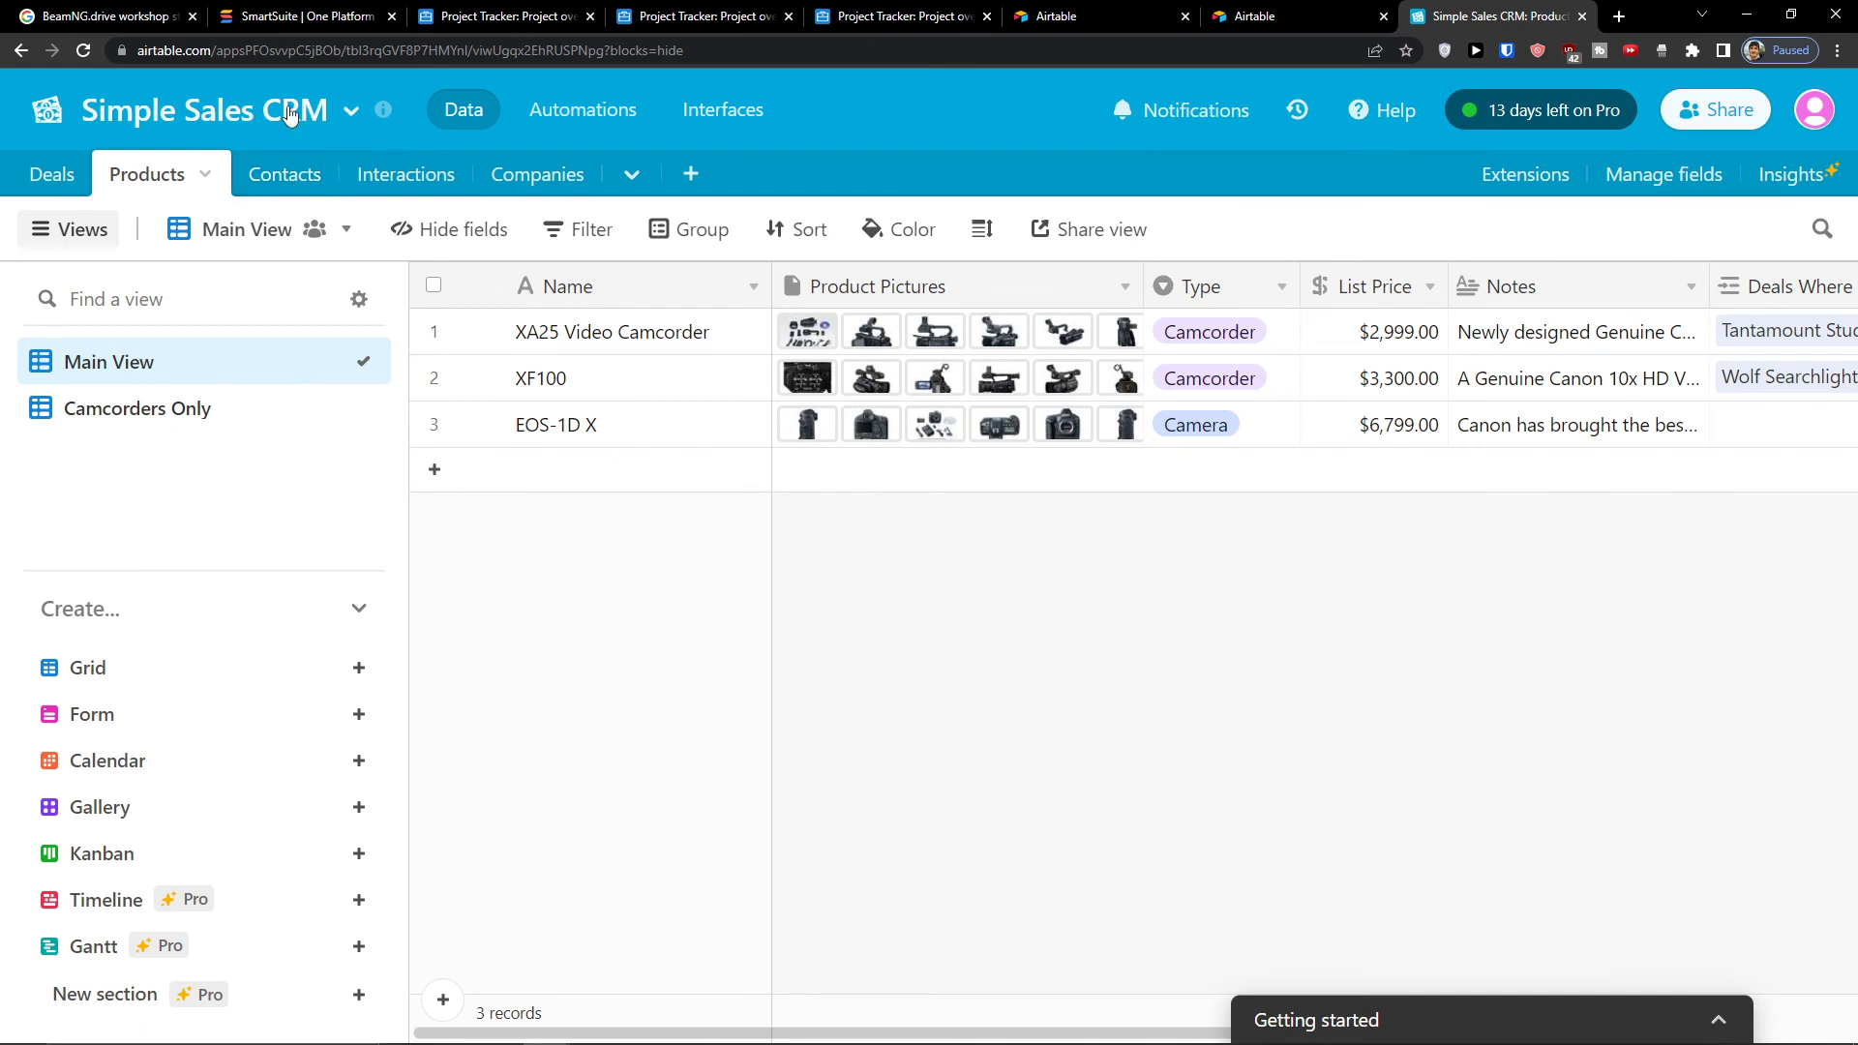
- Look over the Contacts table, then open Interactions and scroll through its three records
{"action": "left_click", "coordinate": [257, 175]}
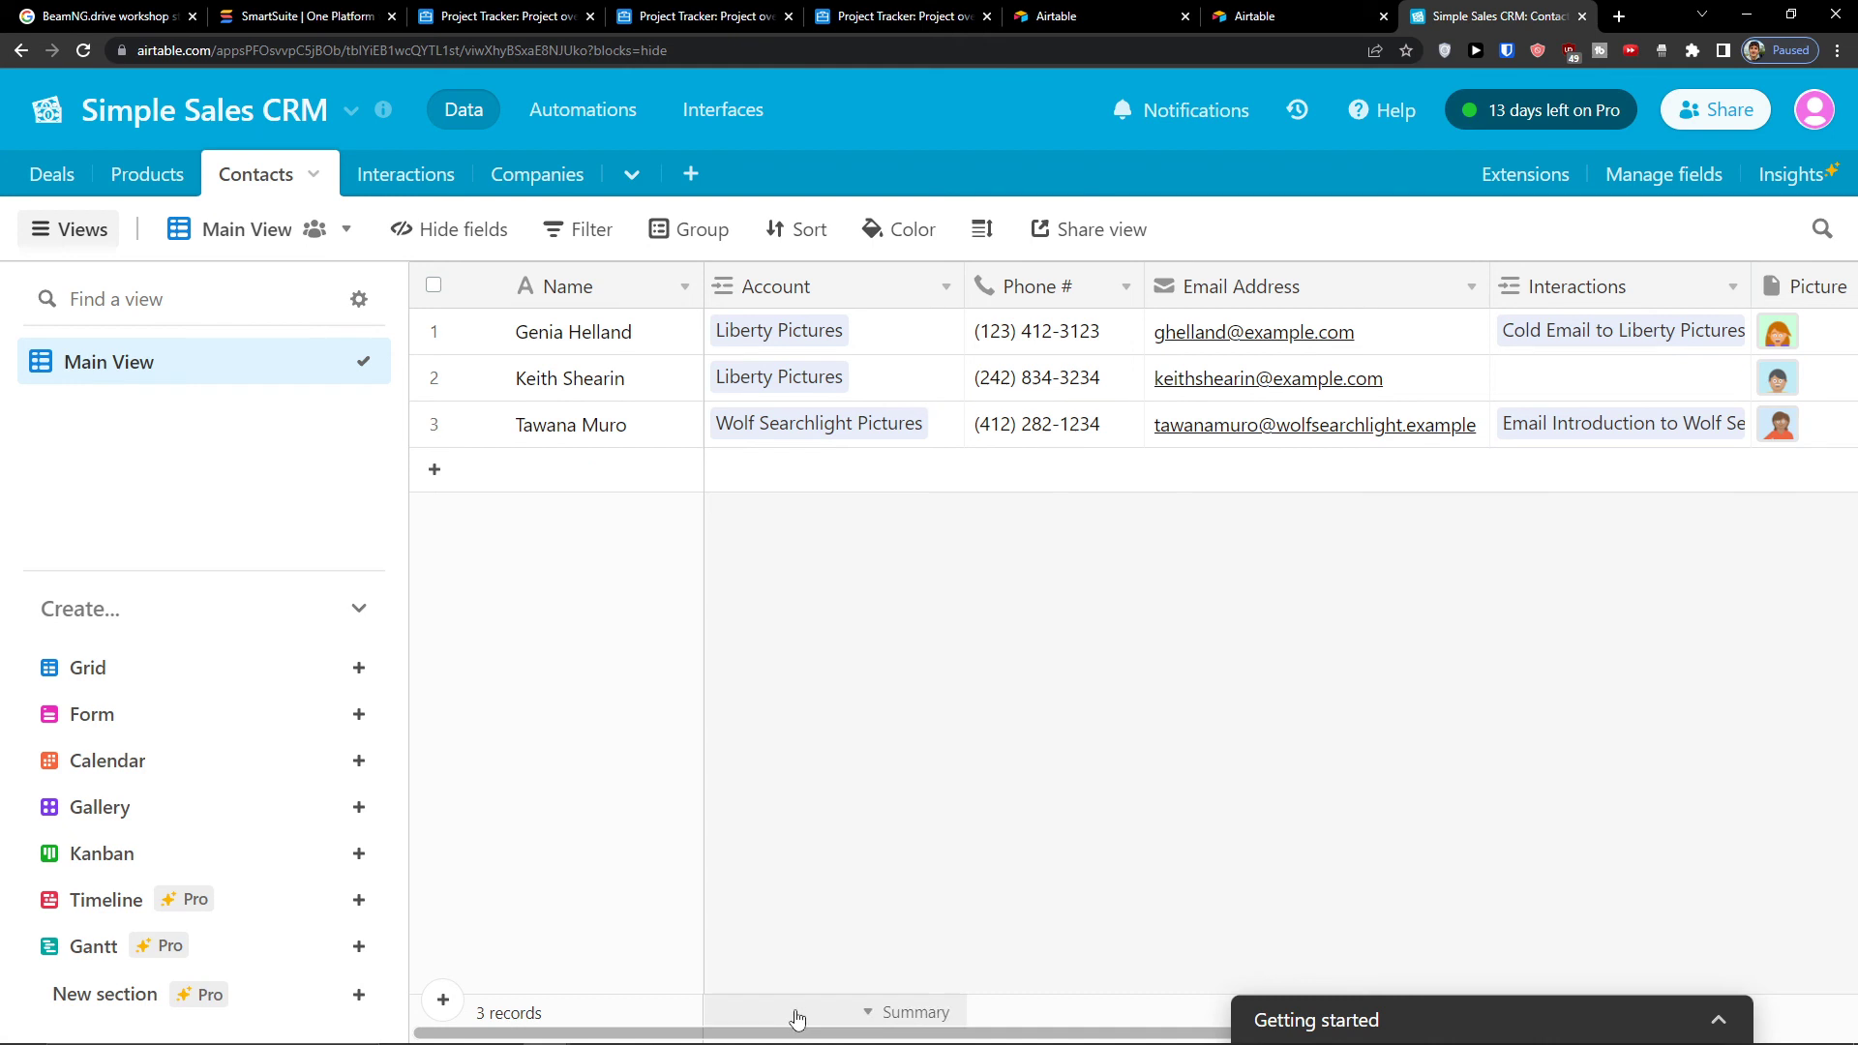
{"action": "left_click_drag", "start_coordinate": [780, 1031], "coordinate": [648, 941]}
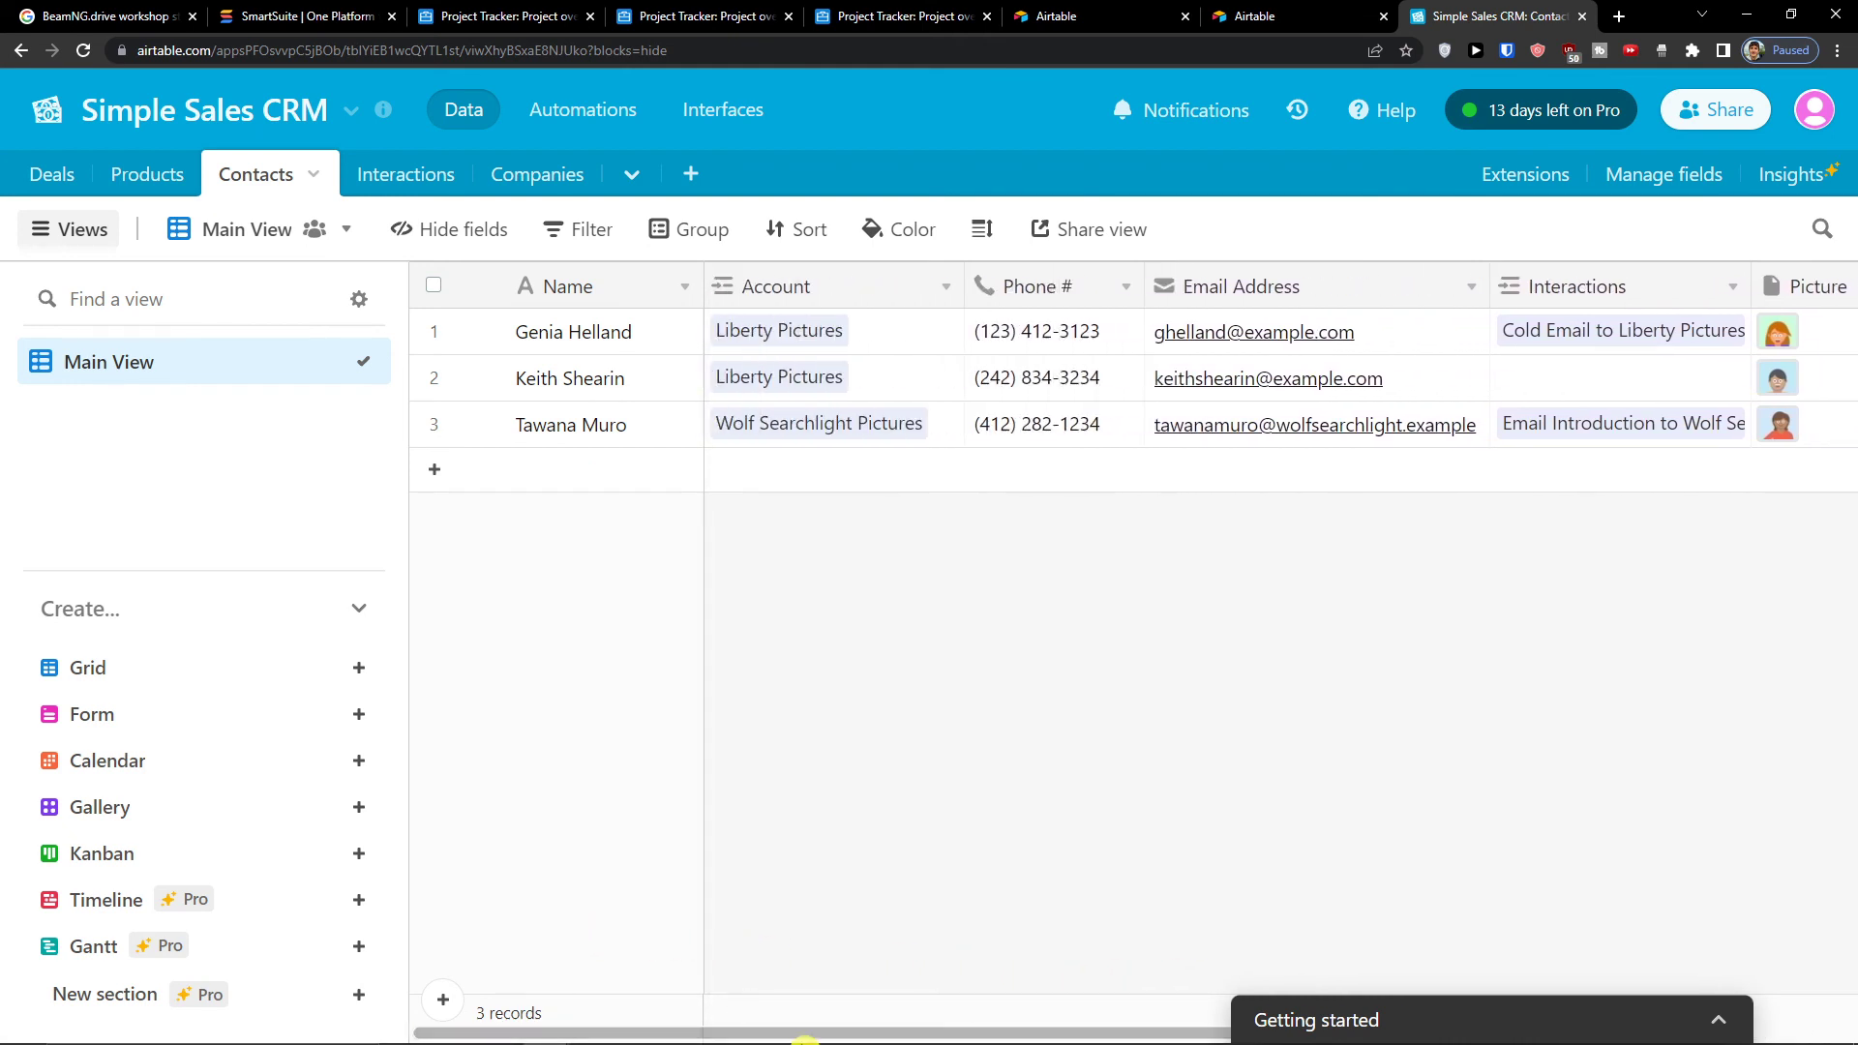
{"action": "left_click", "coordinate": [432, 184]}
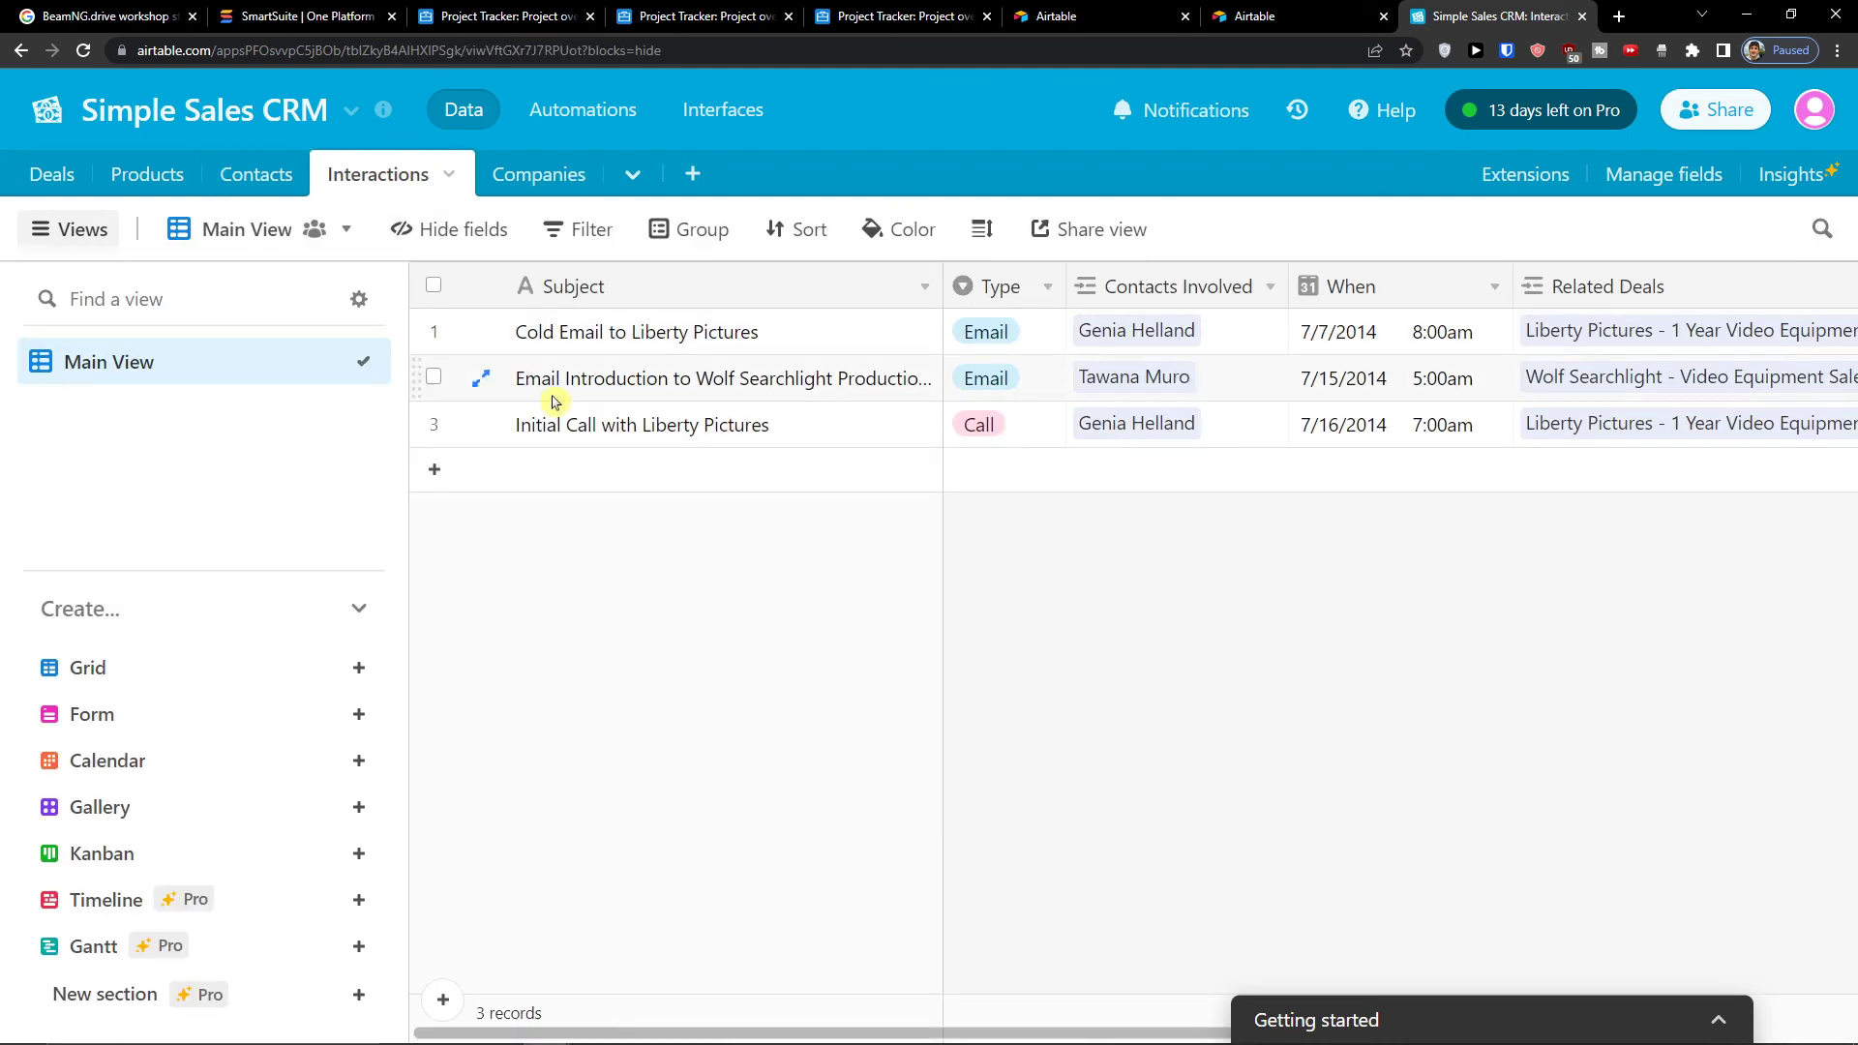
{"action": "left_click_drag", "start_coordinate": [648, 1035], "coordinate": [612, 898]}
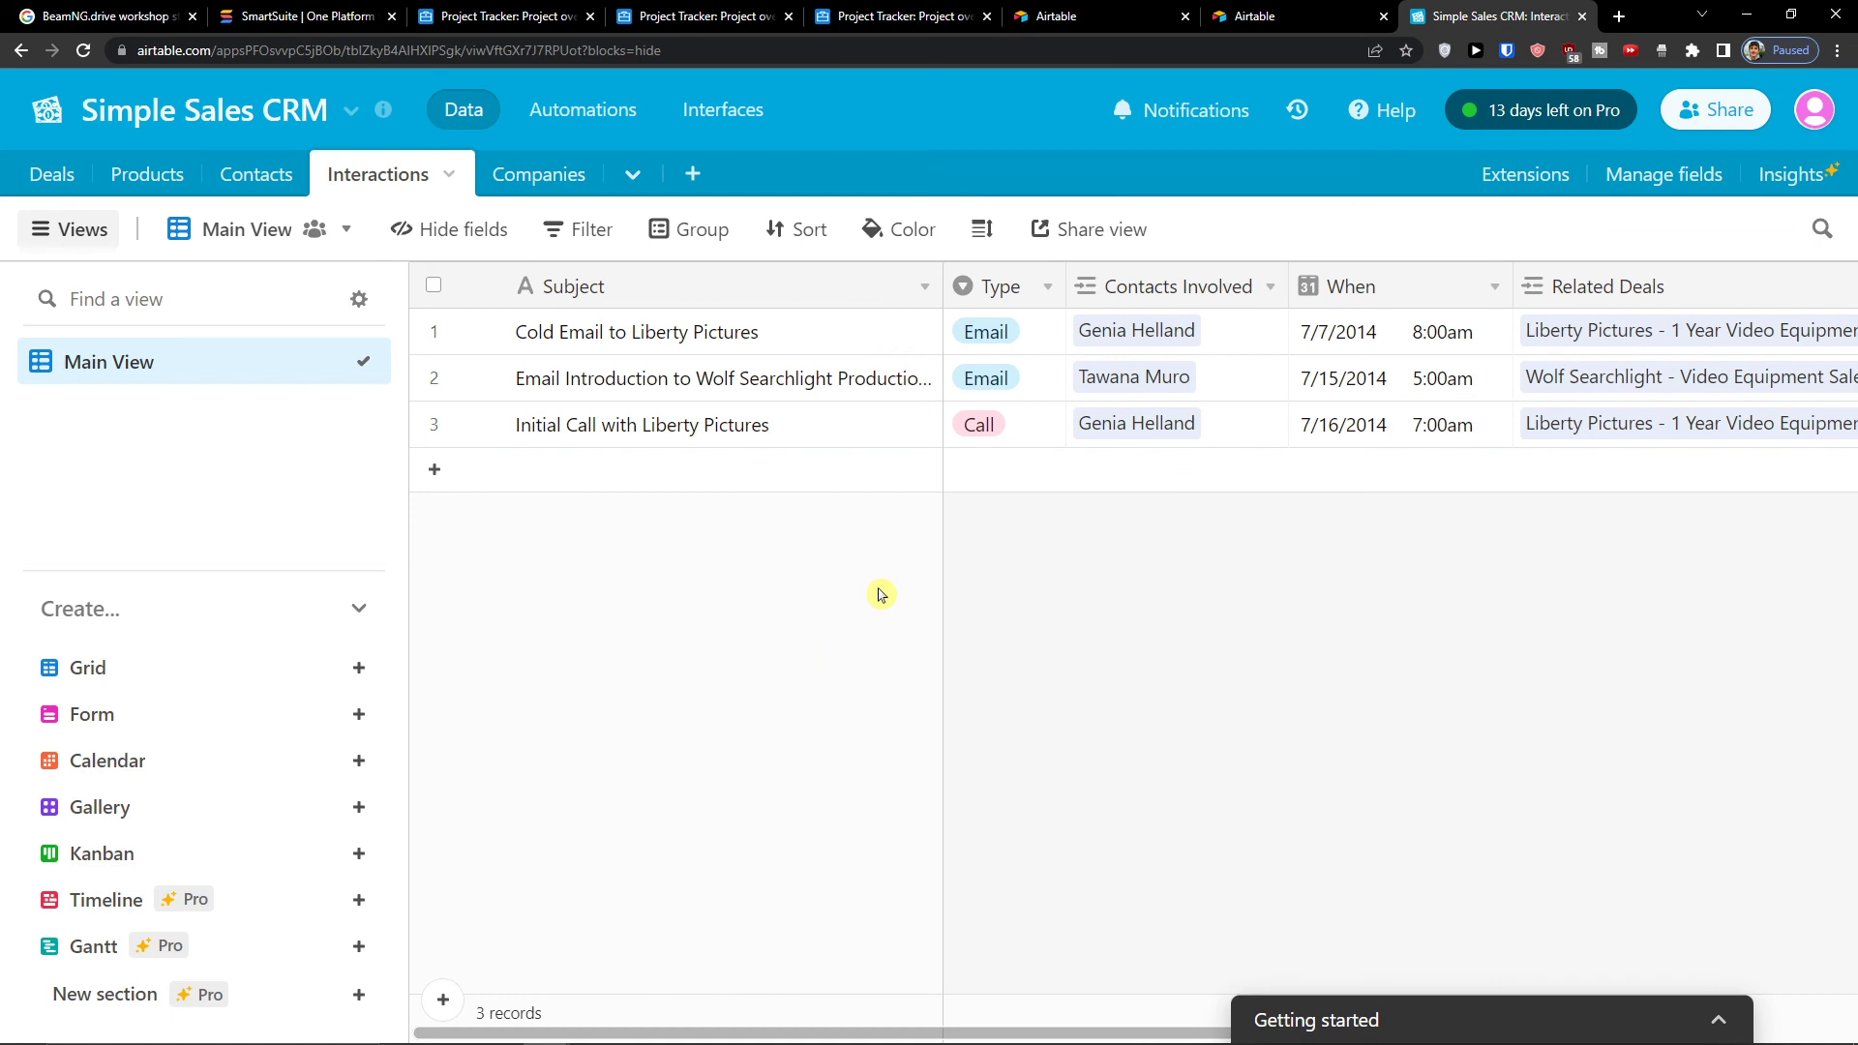
- Add a new interaction with subject 'Call with company' and type Email
{"action": "left_click", "coordinate": [751, 465]}
{"action": "type", "text": "Ca"}
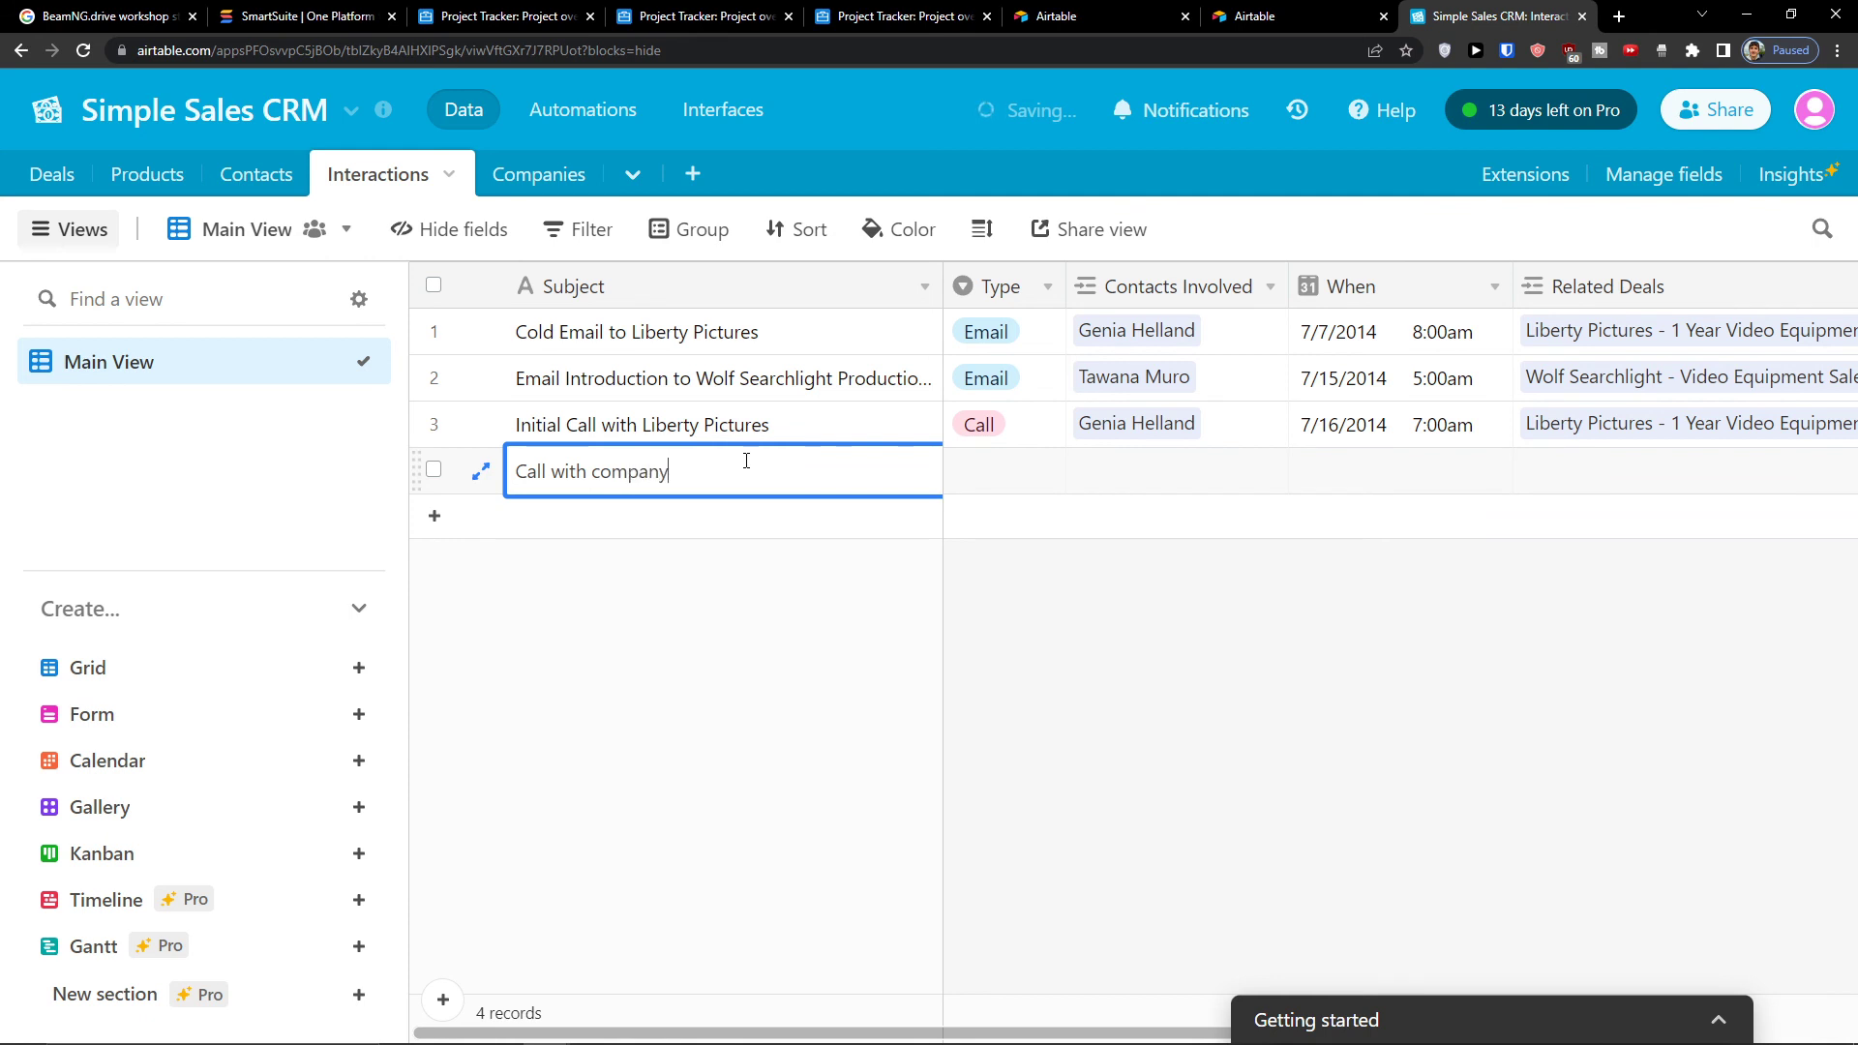
{"action": "type", "text": "ll with company"}
{"action": "left_click", "coordinate": [976, 472]}
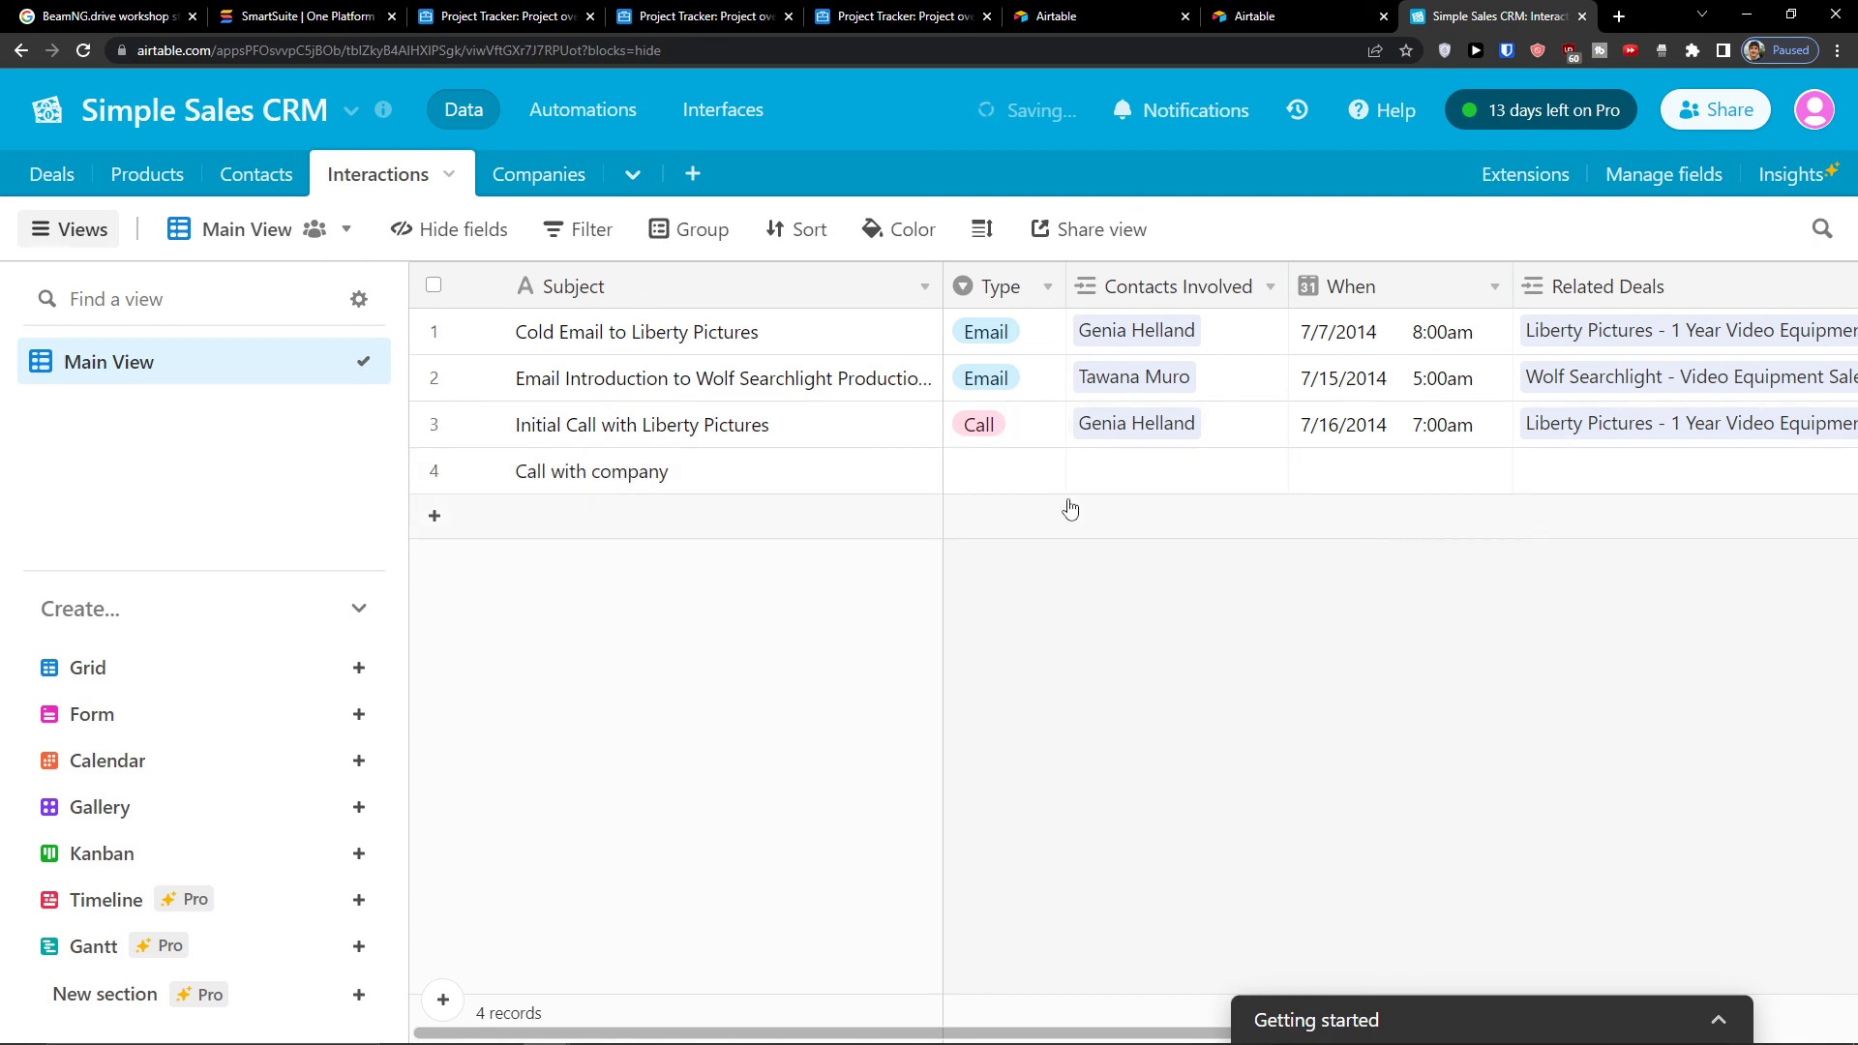
{"action": "left_click", "coordinate": [1043, 484]}
{"action": "left_click", "coordinate": [1040, 695]}
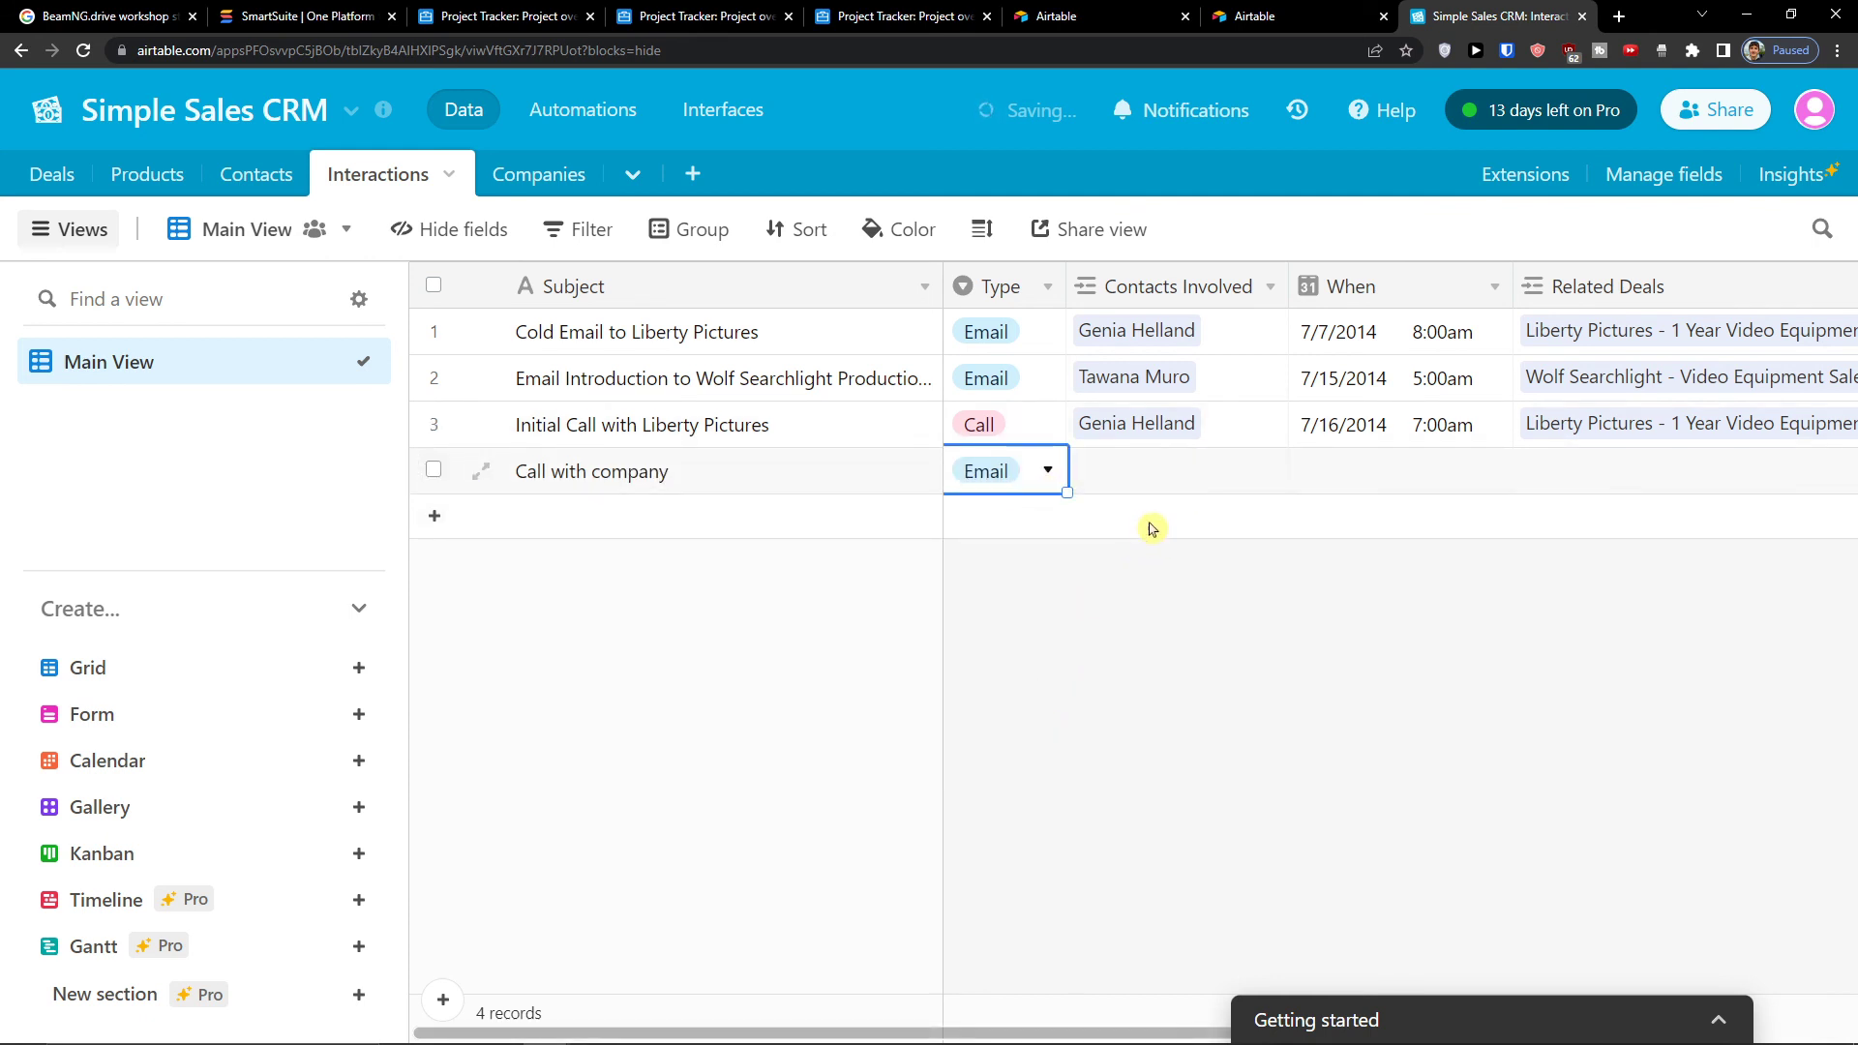
- Link a contact to the interaction and set its date to August 18, 2022
{"action": "left_click", "coordinate": [1124, 492]}
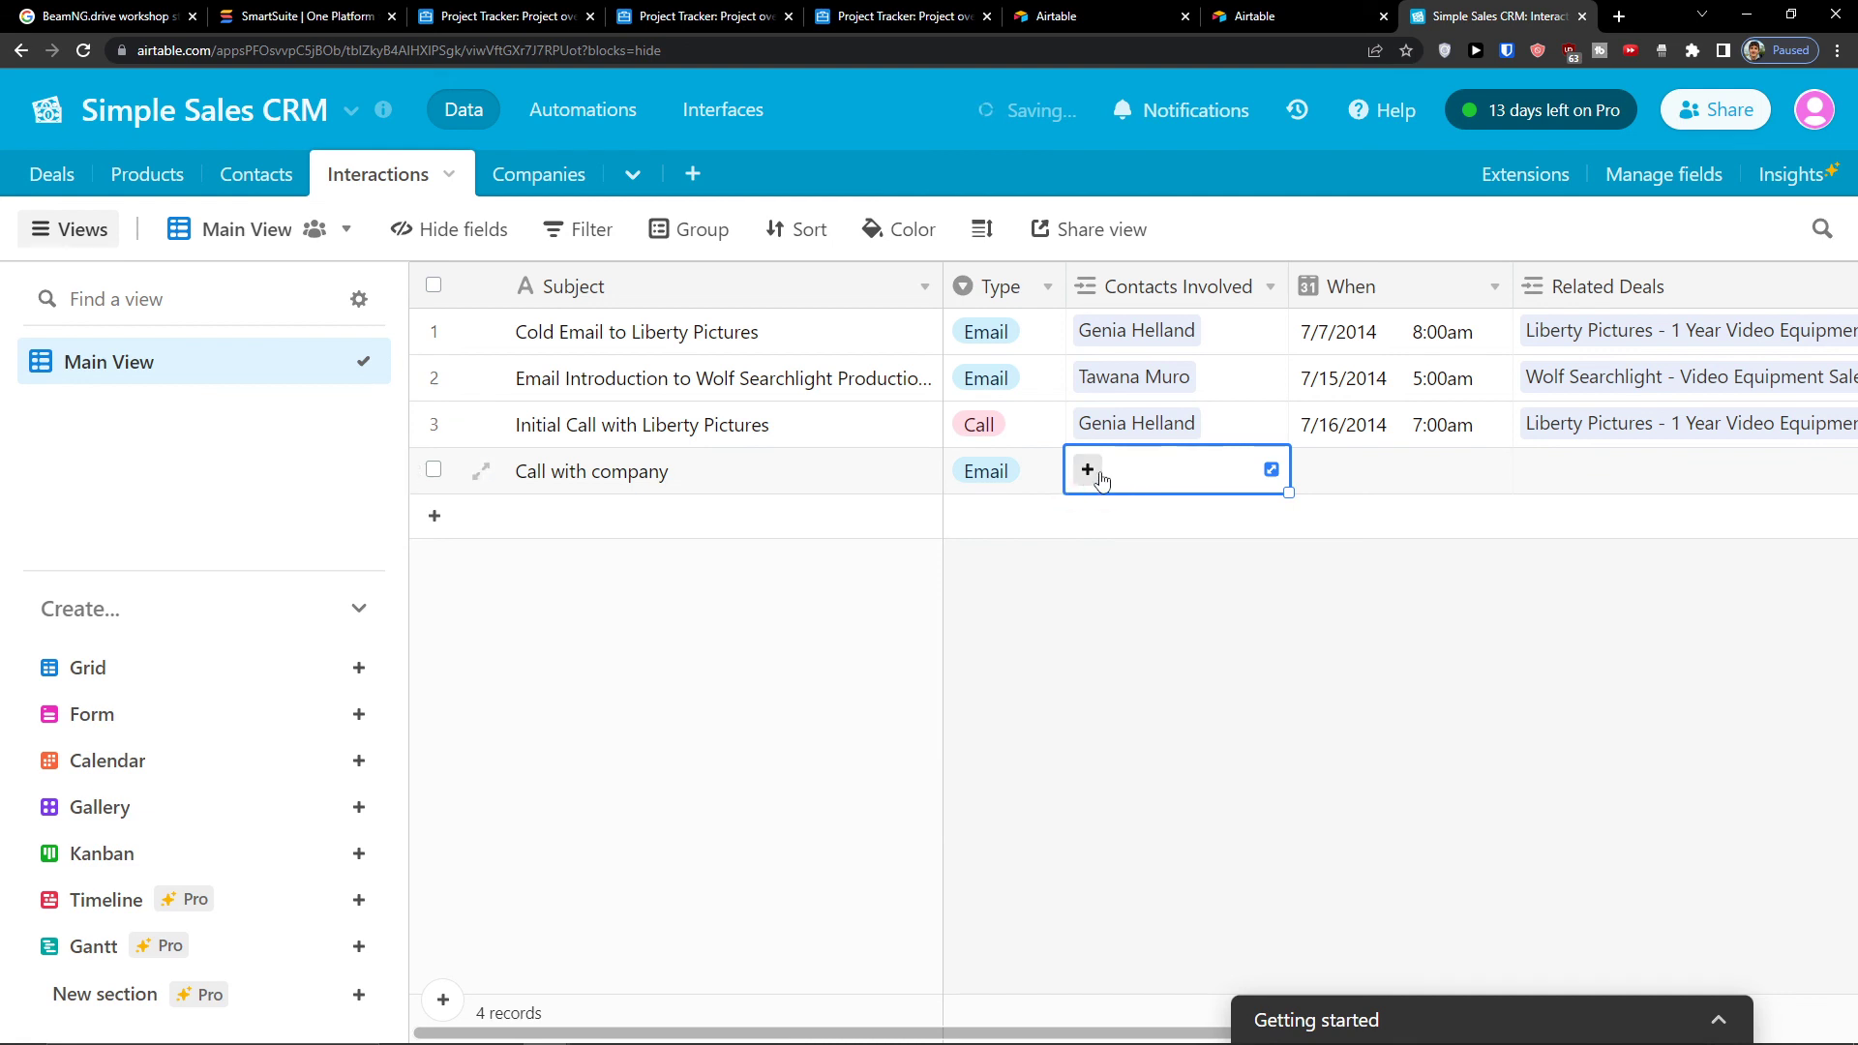
{"action": "left_click", "coordinate": [1088, 469]}
{"action": "left_click", "coordinate": [1017, 341]}
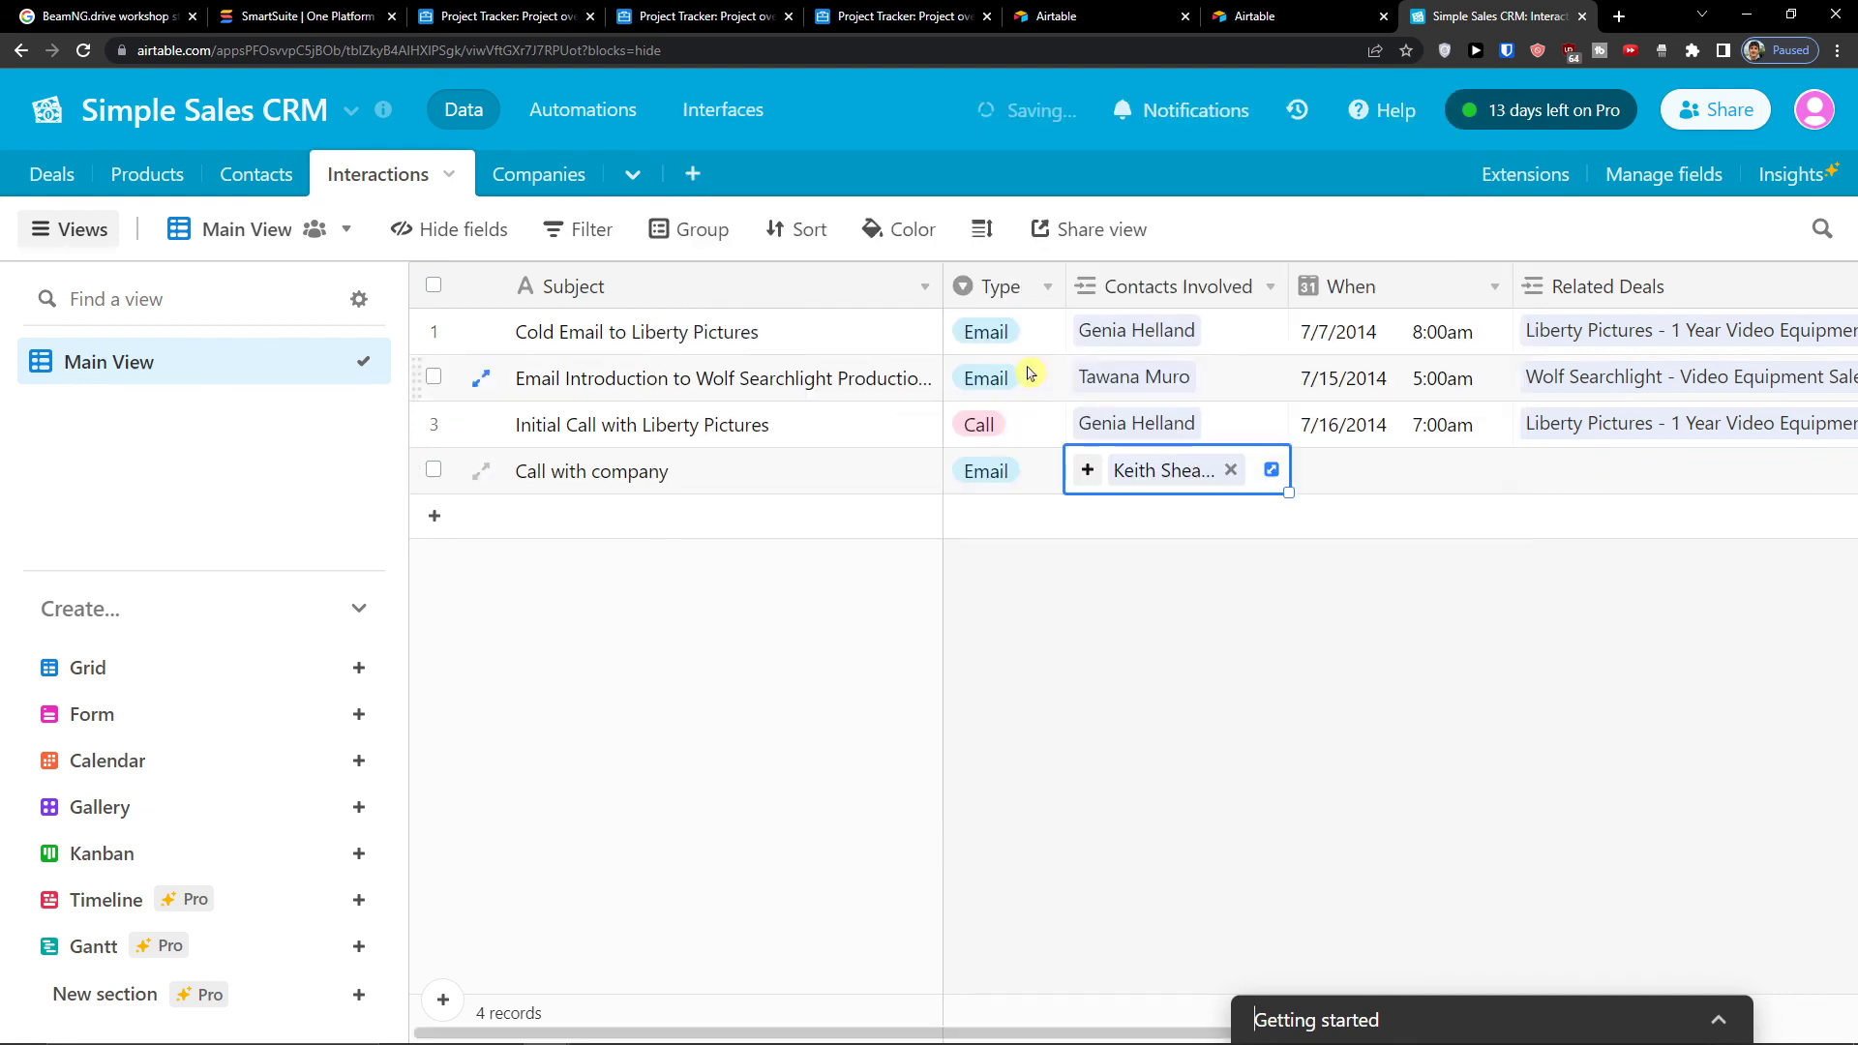
{"action": "left_click", "coordinate": [1389, 491]}
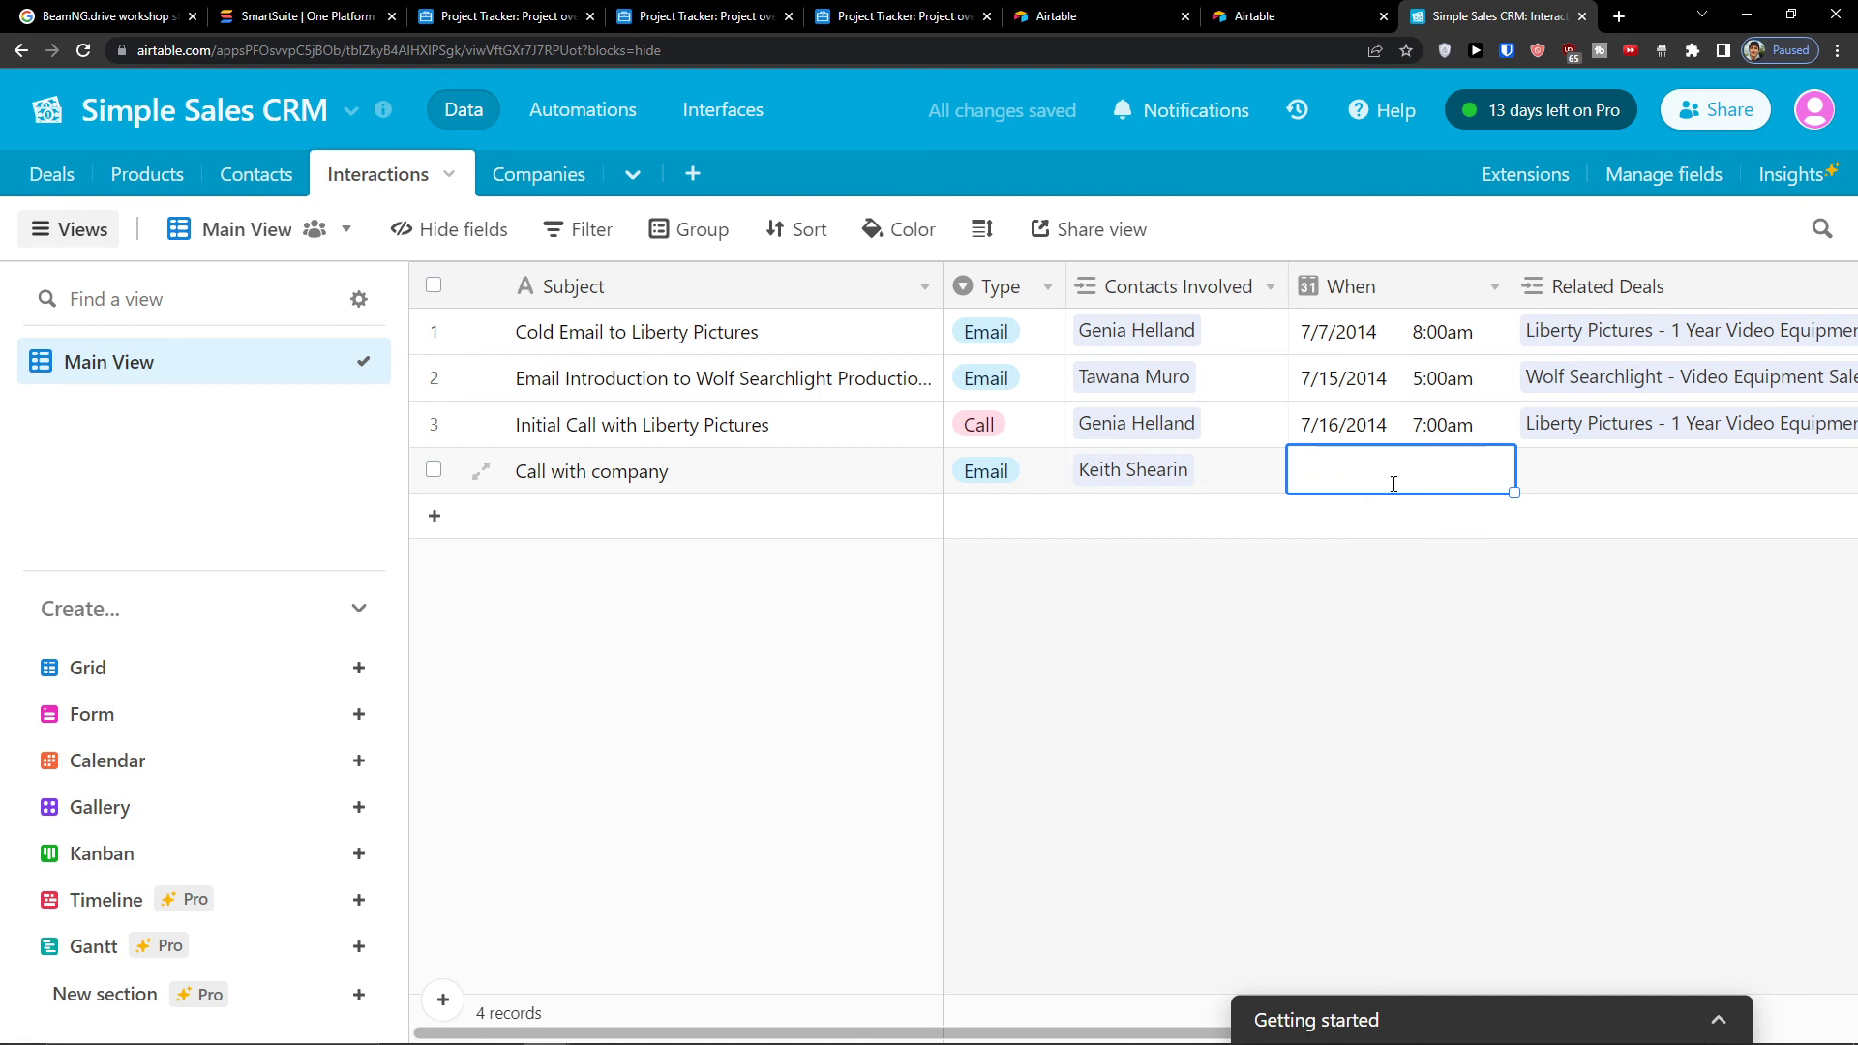
{"action": "left_click", "coordinate": [1394, 489]}
{"action": "left_click", "coordinate": [1528, 695]}
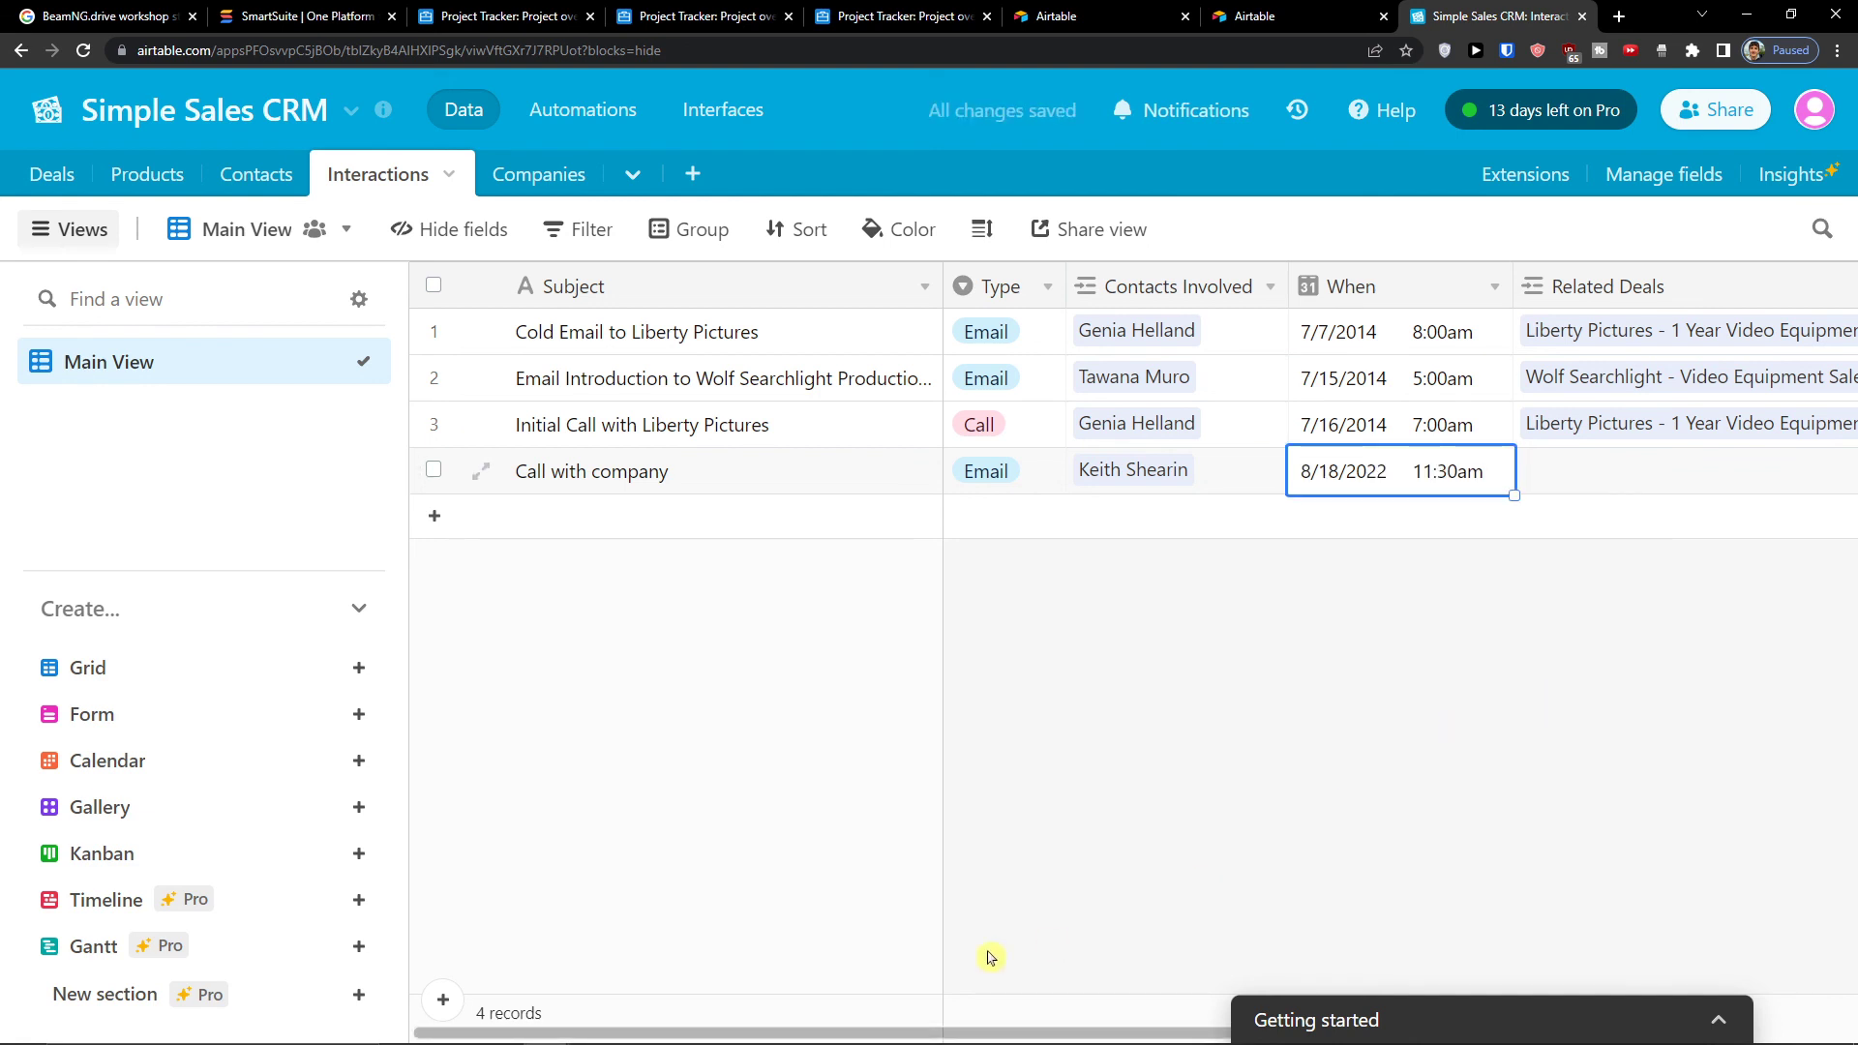
{"action": "scroll", "coordinate": [1084, 1012], "scroll_direction": "right", "scroll_amount": 5}
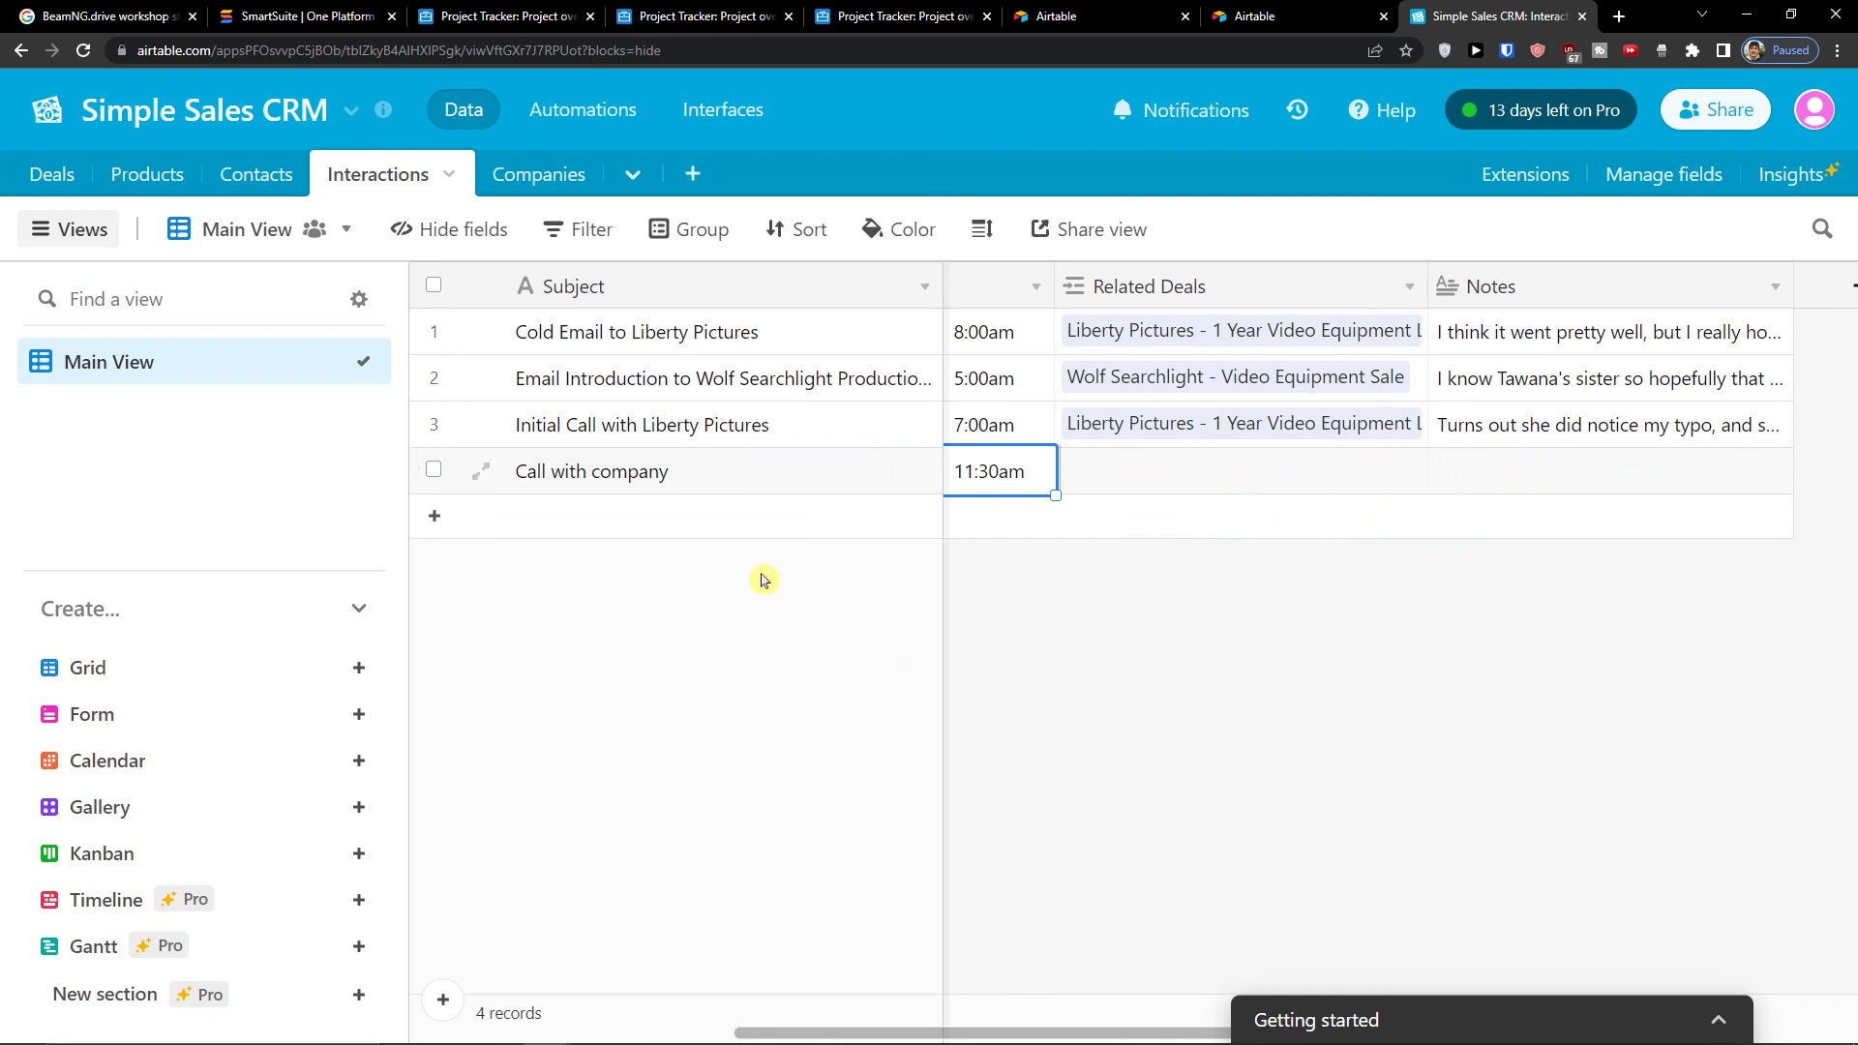
{"action": "left_click", "coordinate": [261, 177]}
- Go through Products and Deals to the Companies table and add a new company record
{"action": "left_click", "coordinate": [148, 179]}
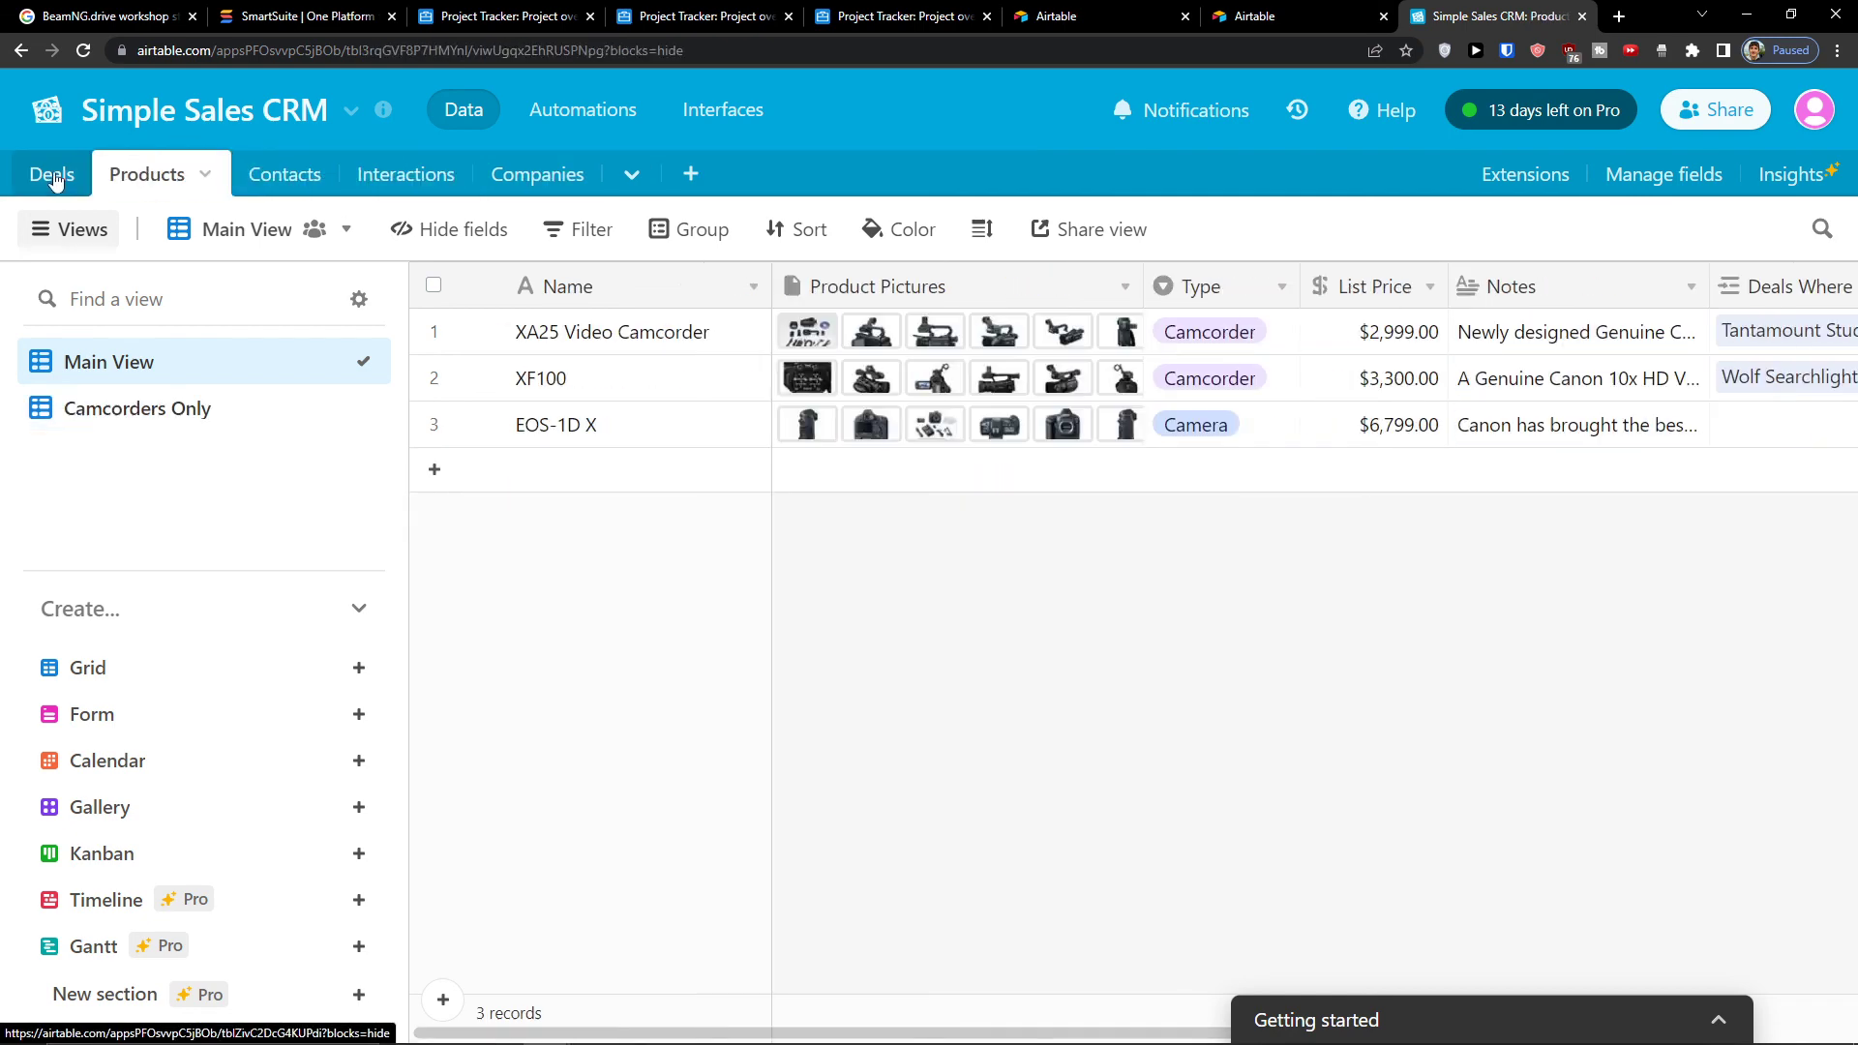
{"action": "left_click", "coordinate": [41, 180]}
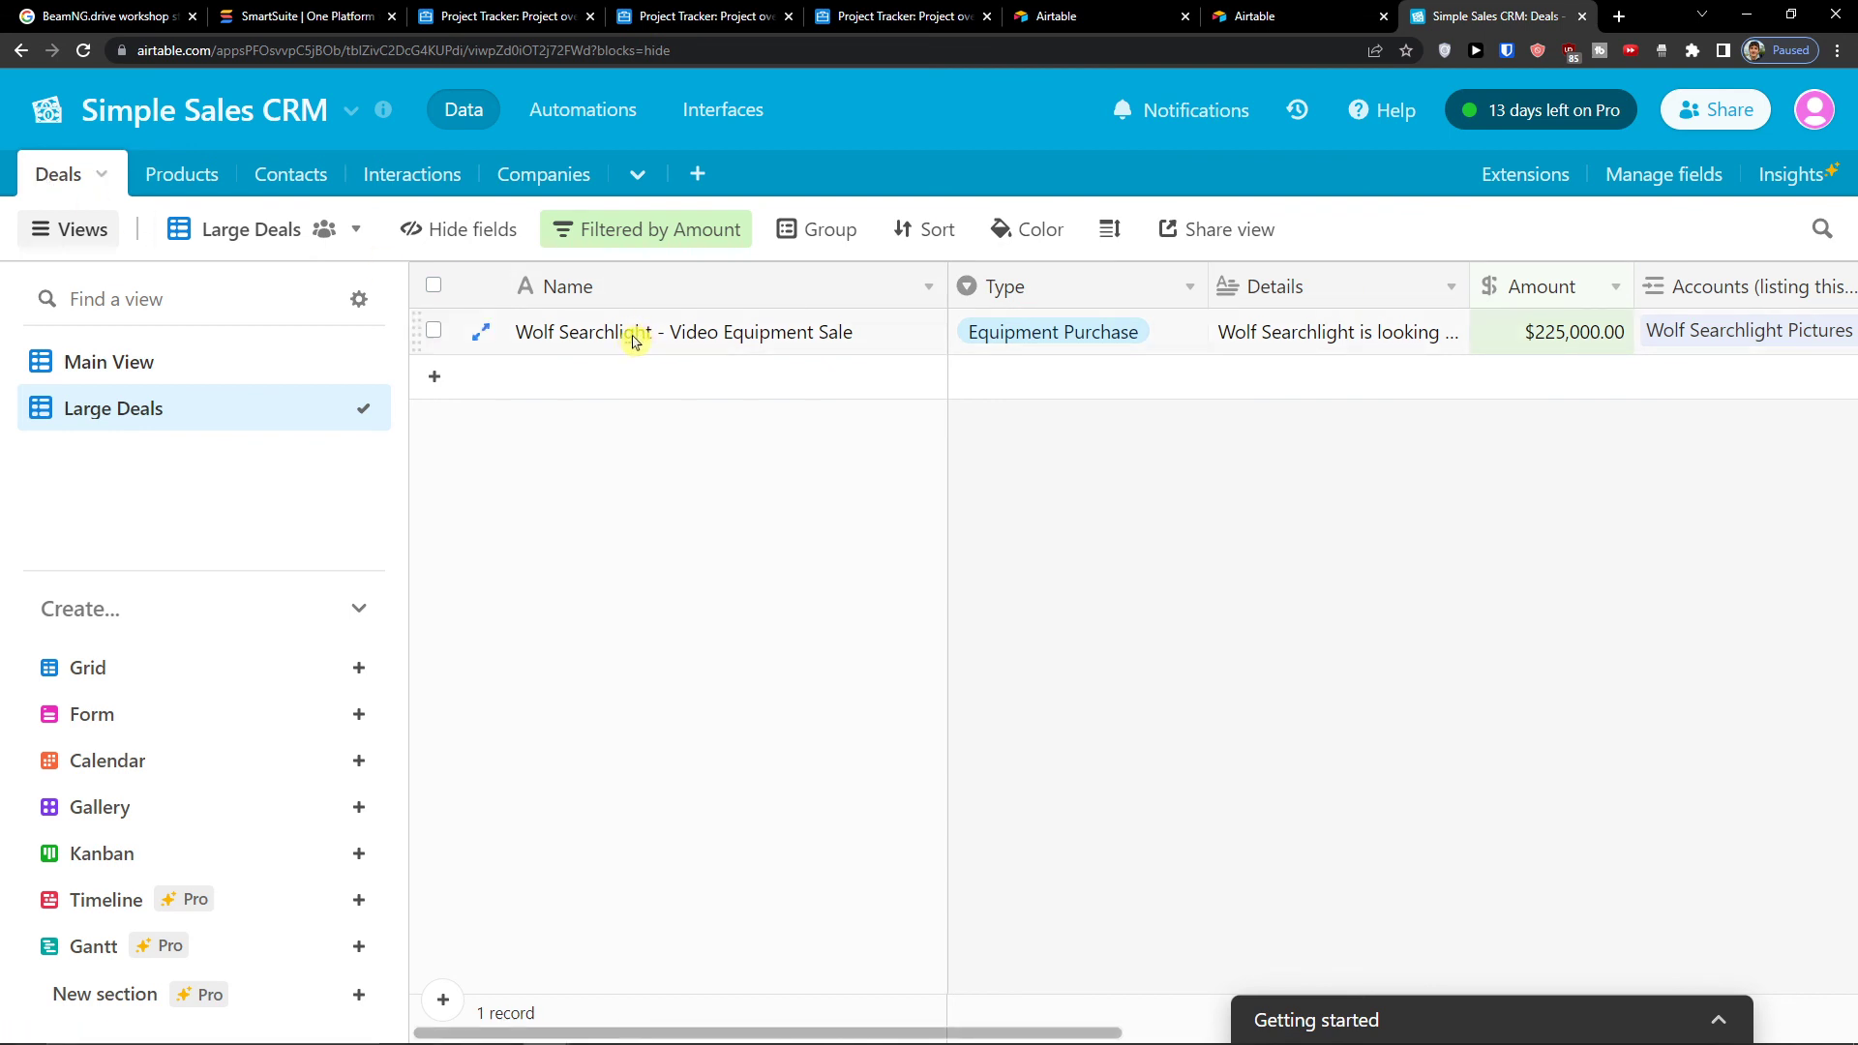
{"action": "left_click", "coordinate": [523, 174]}
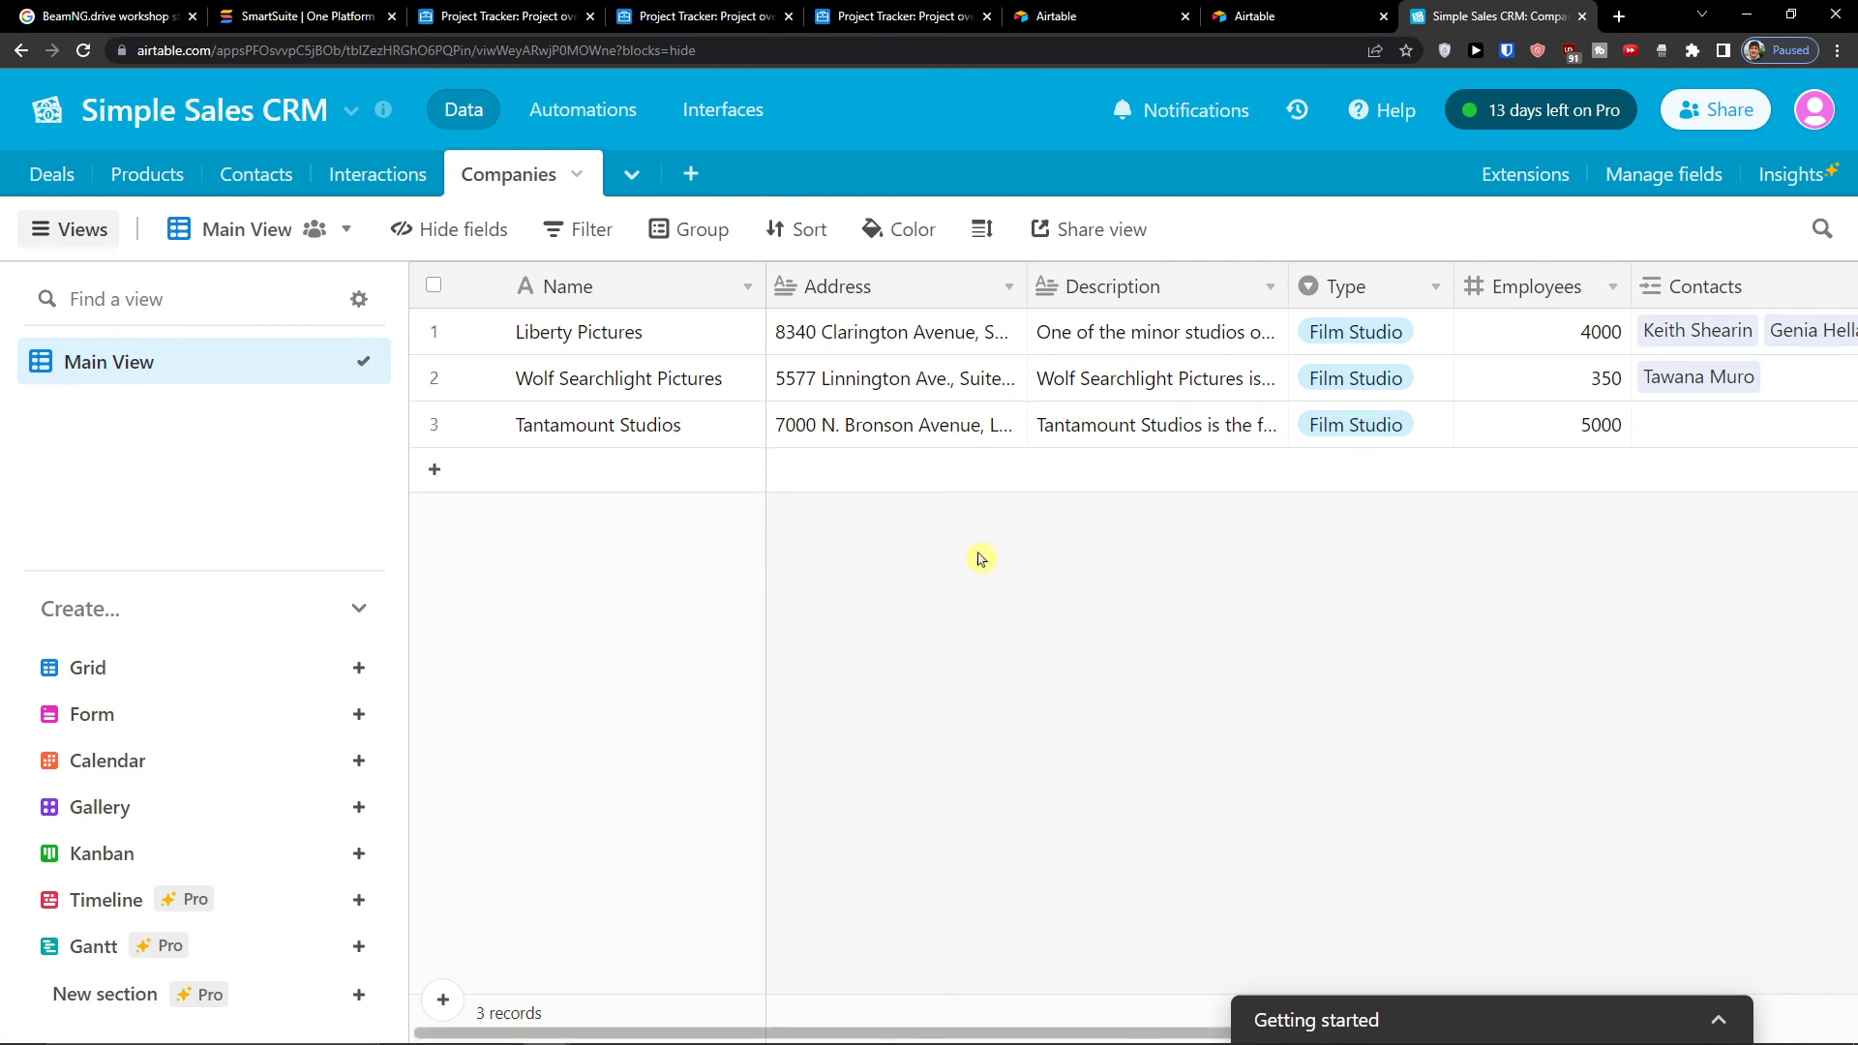
{"action": "left_click", "coordinate": [572, 469]}
- Add a company named 'Sun wei' with the address 'dev'
{"action": "type", "text": "Sun wei"}
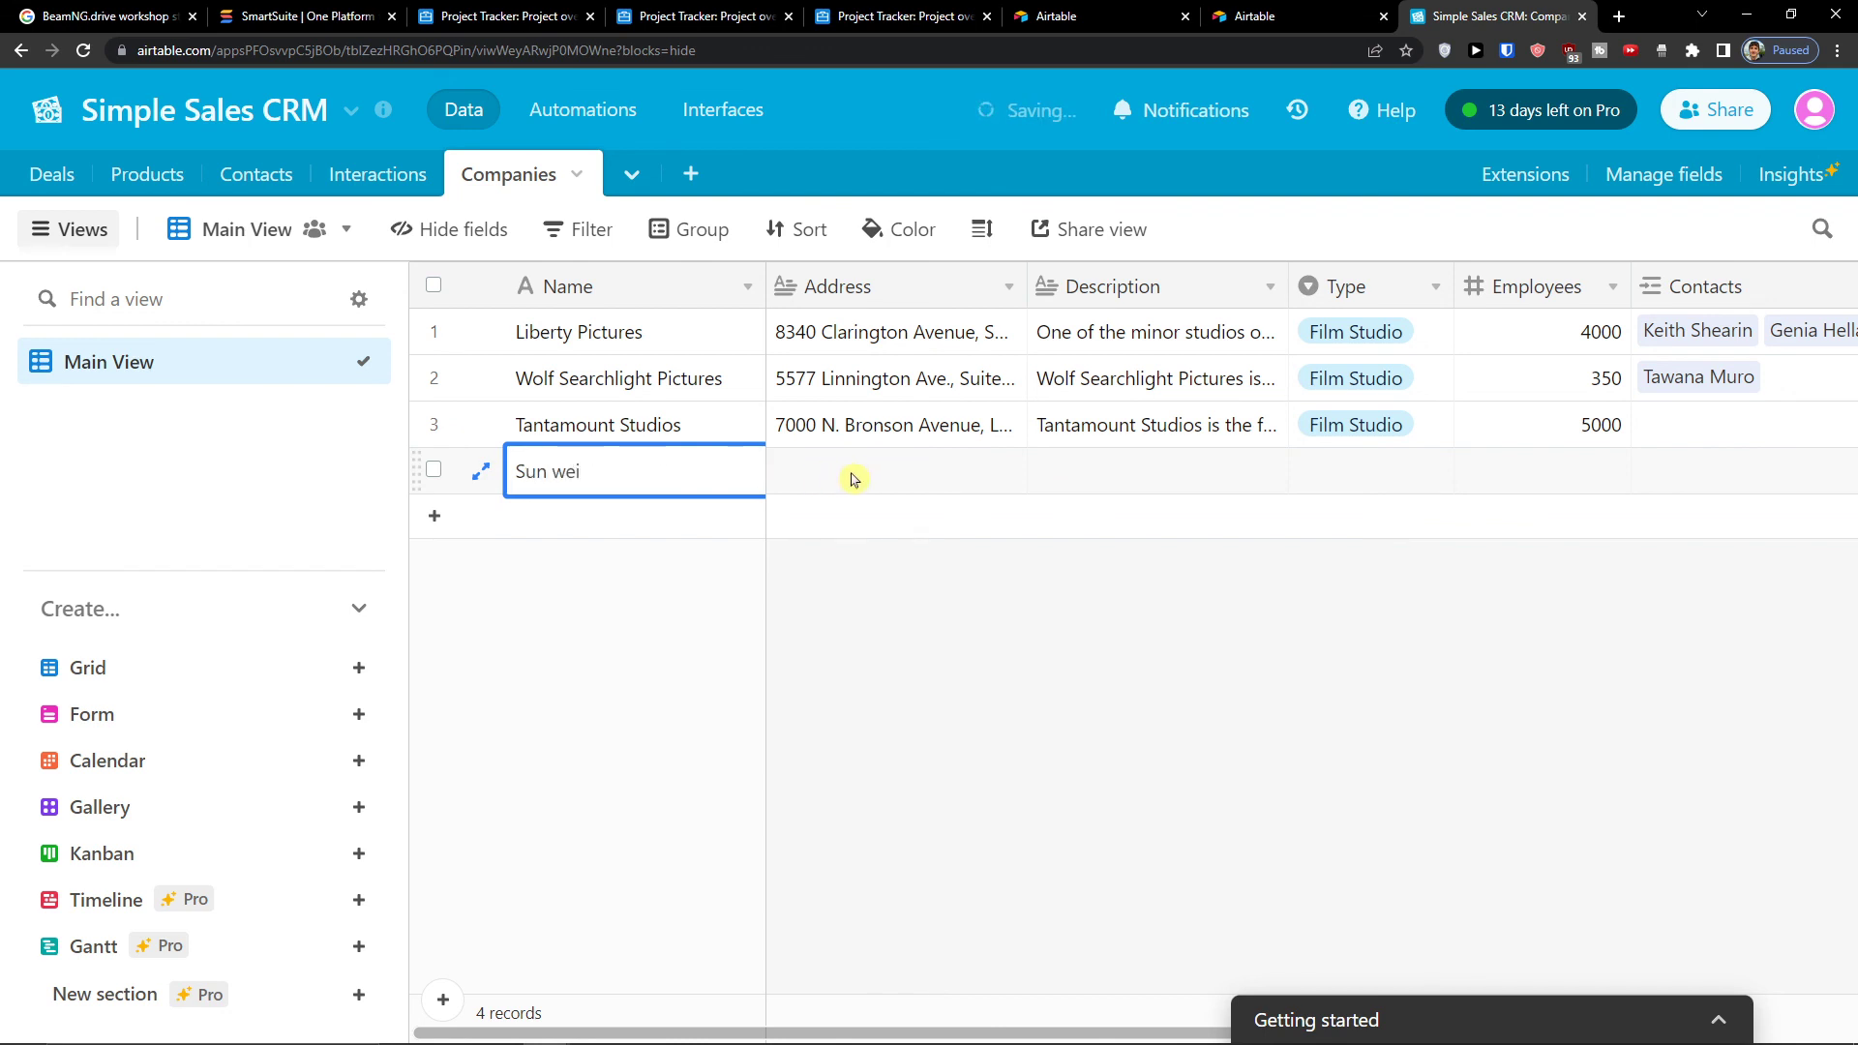
{"action": "left_click", "coordinate": [852, 478]}
{"action": "left_click", "coordinate": [853, 473]}
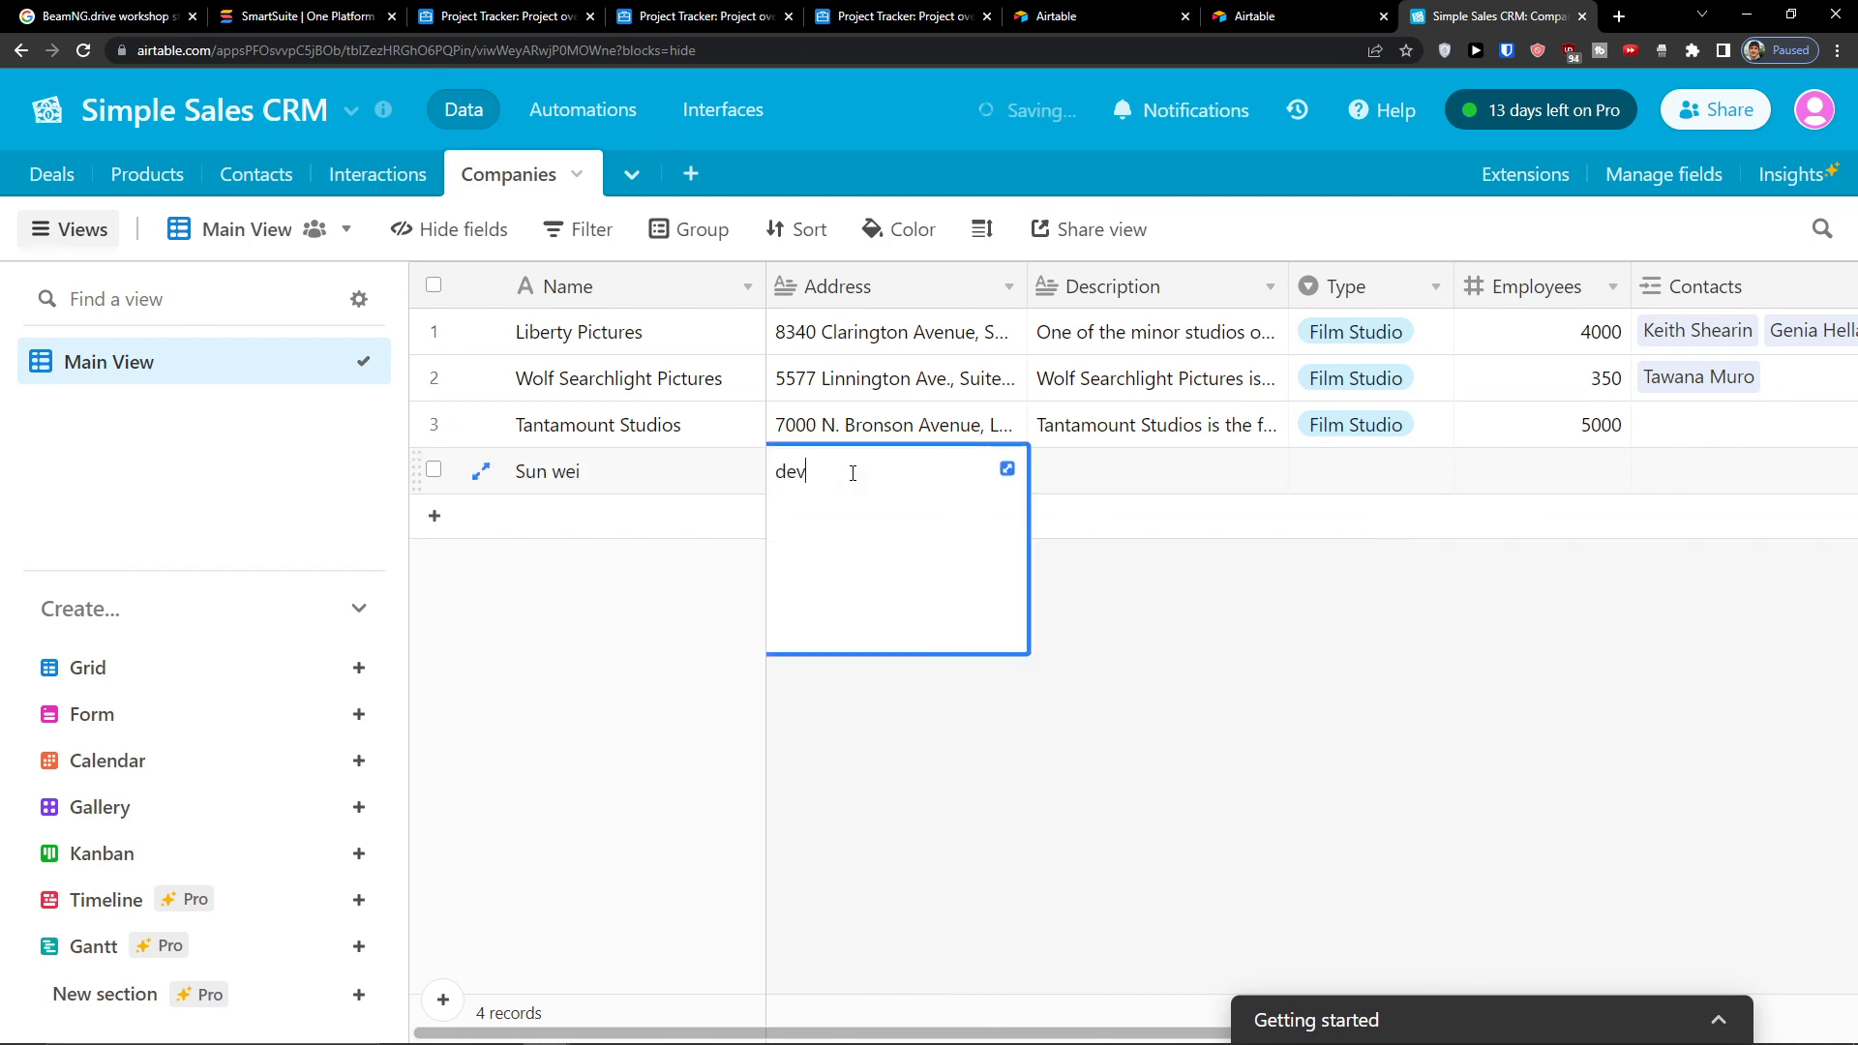
{"action": "left_click", "coordinate": [1157, 583]}
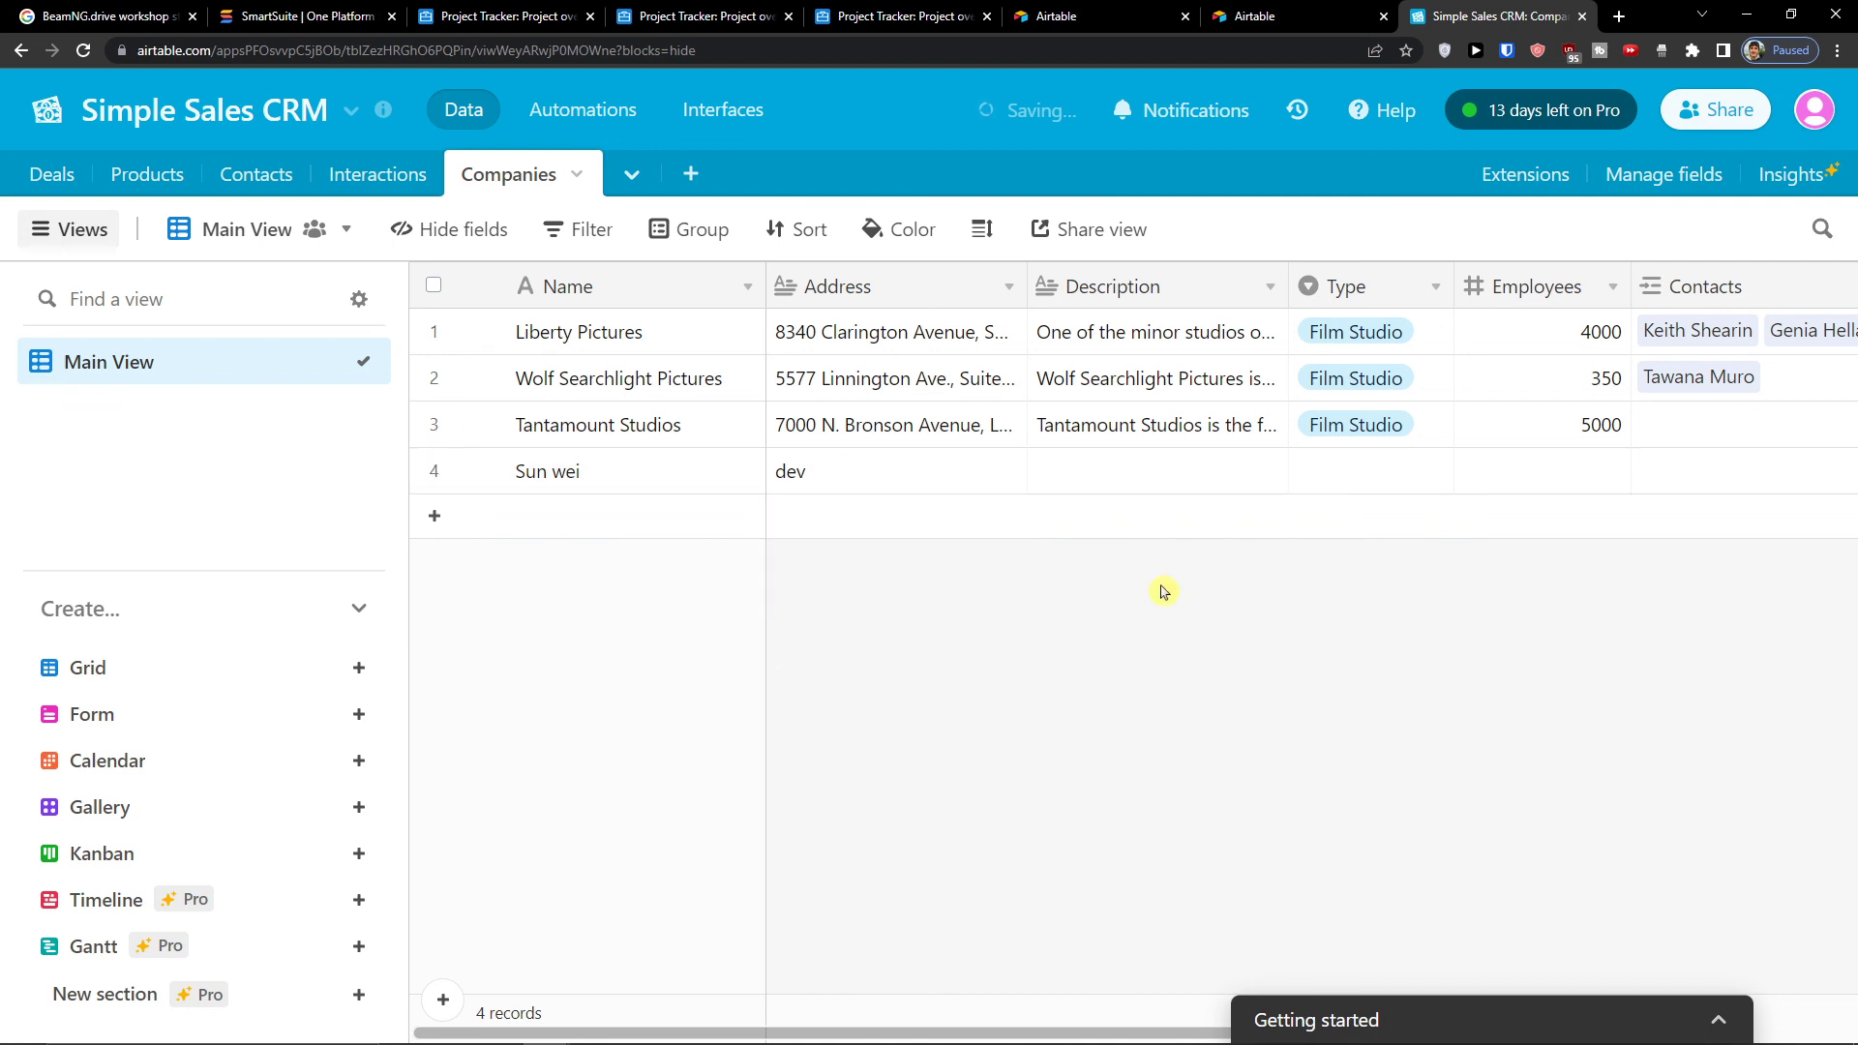
{"action": "left_click", "coordinate": [1119, 487]}
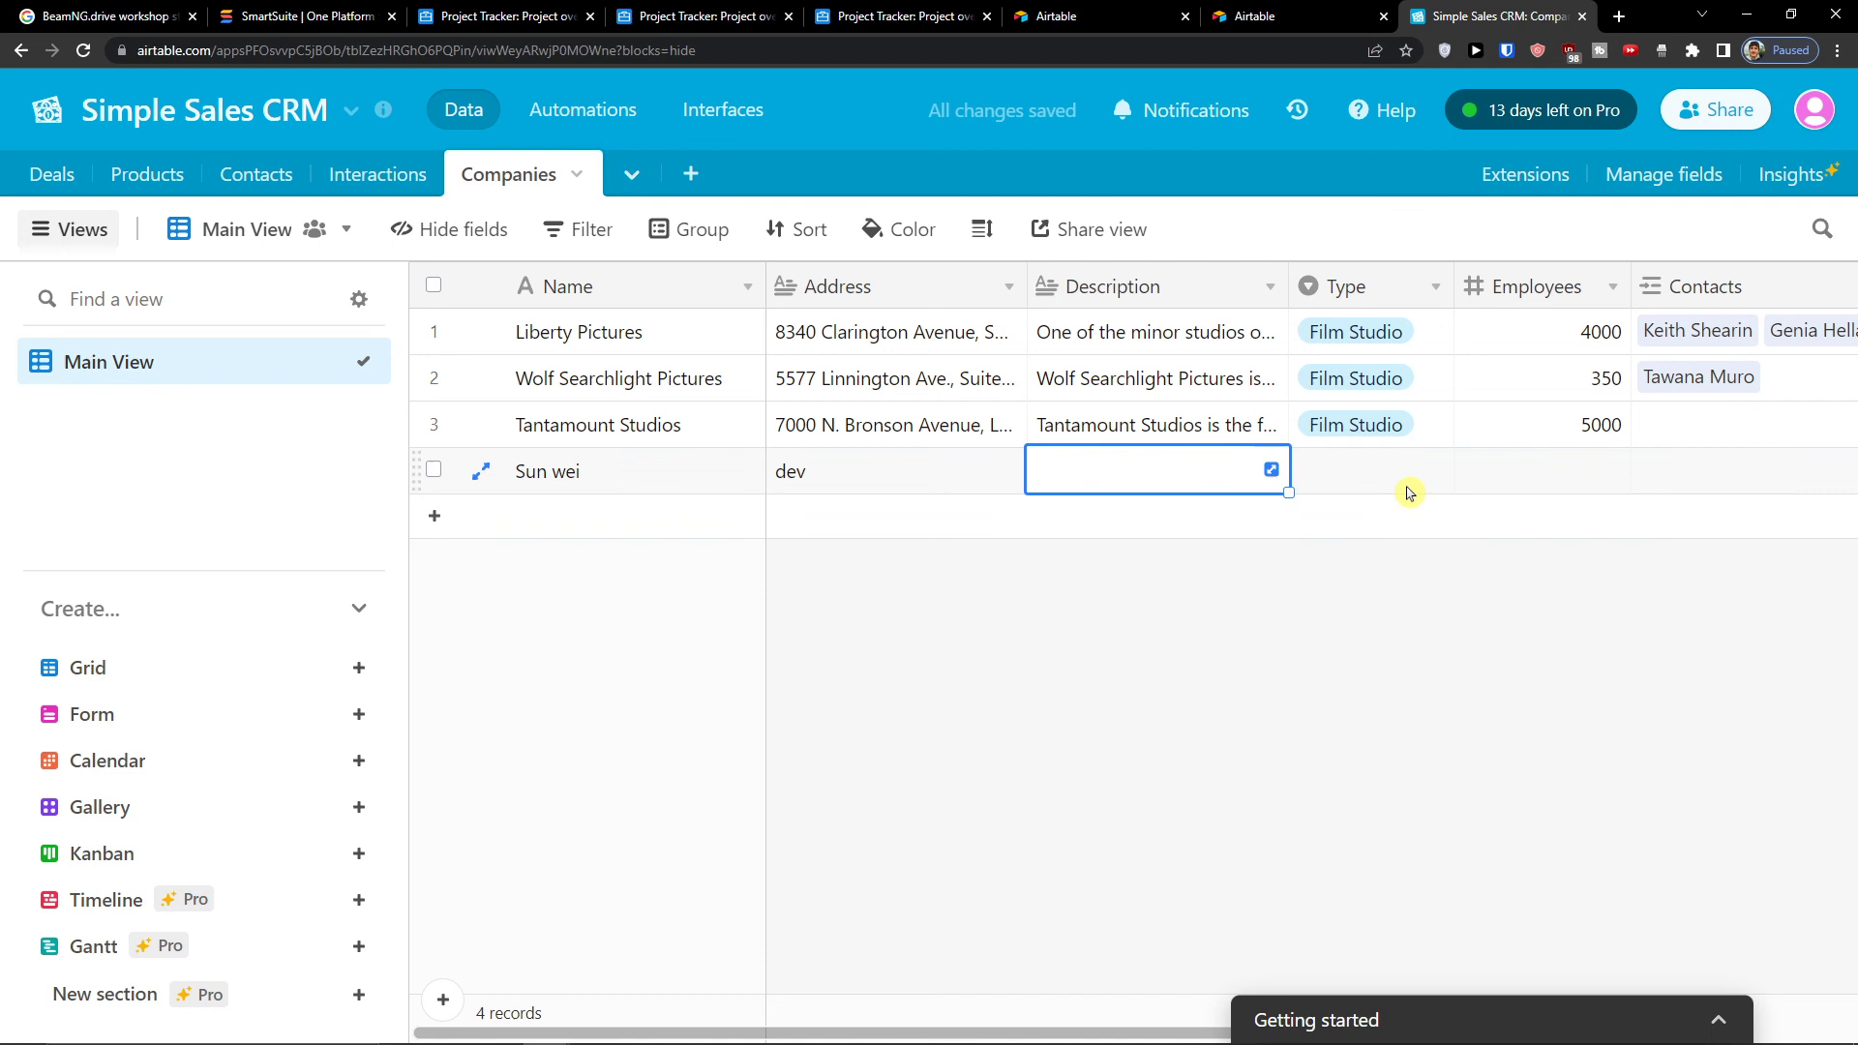
- Set the Sun wei company's type to Media Group
{"action": "left_click", "coordinate": [1408, 481]}
{"action": "left_click", "coordinate": [1409, 481]}
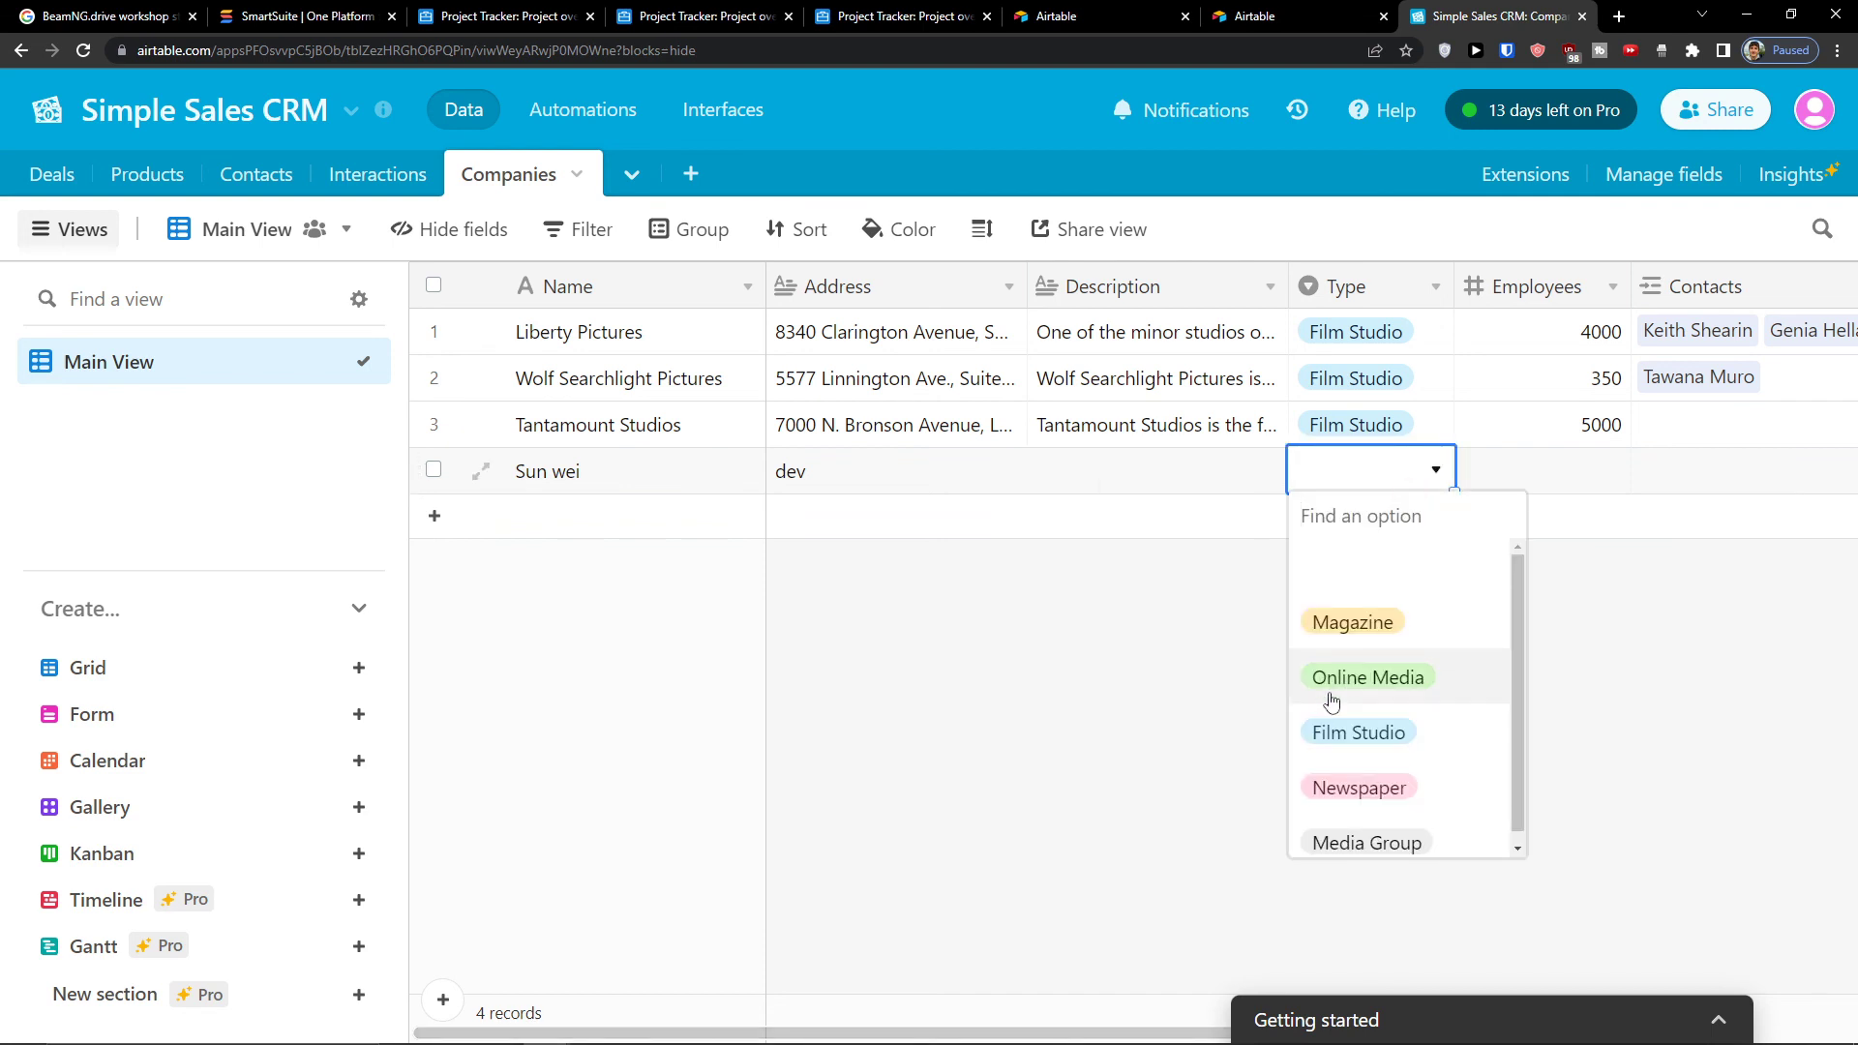
{"action": "left_click", "coordinate": [1406, 828]}
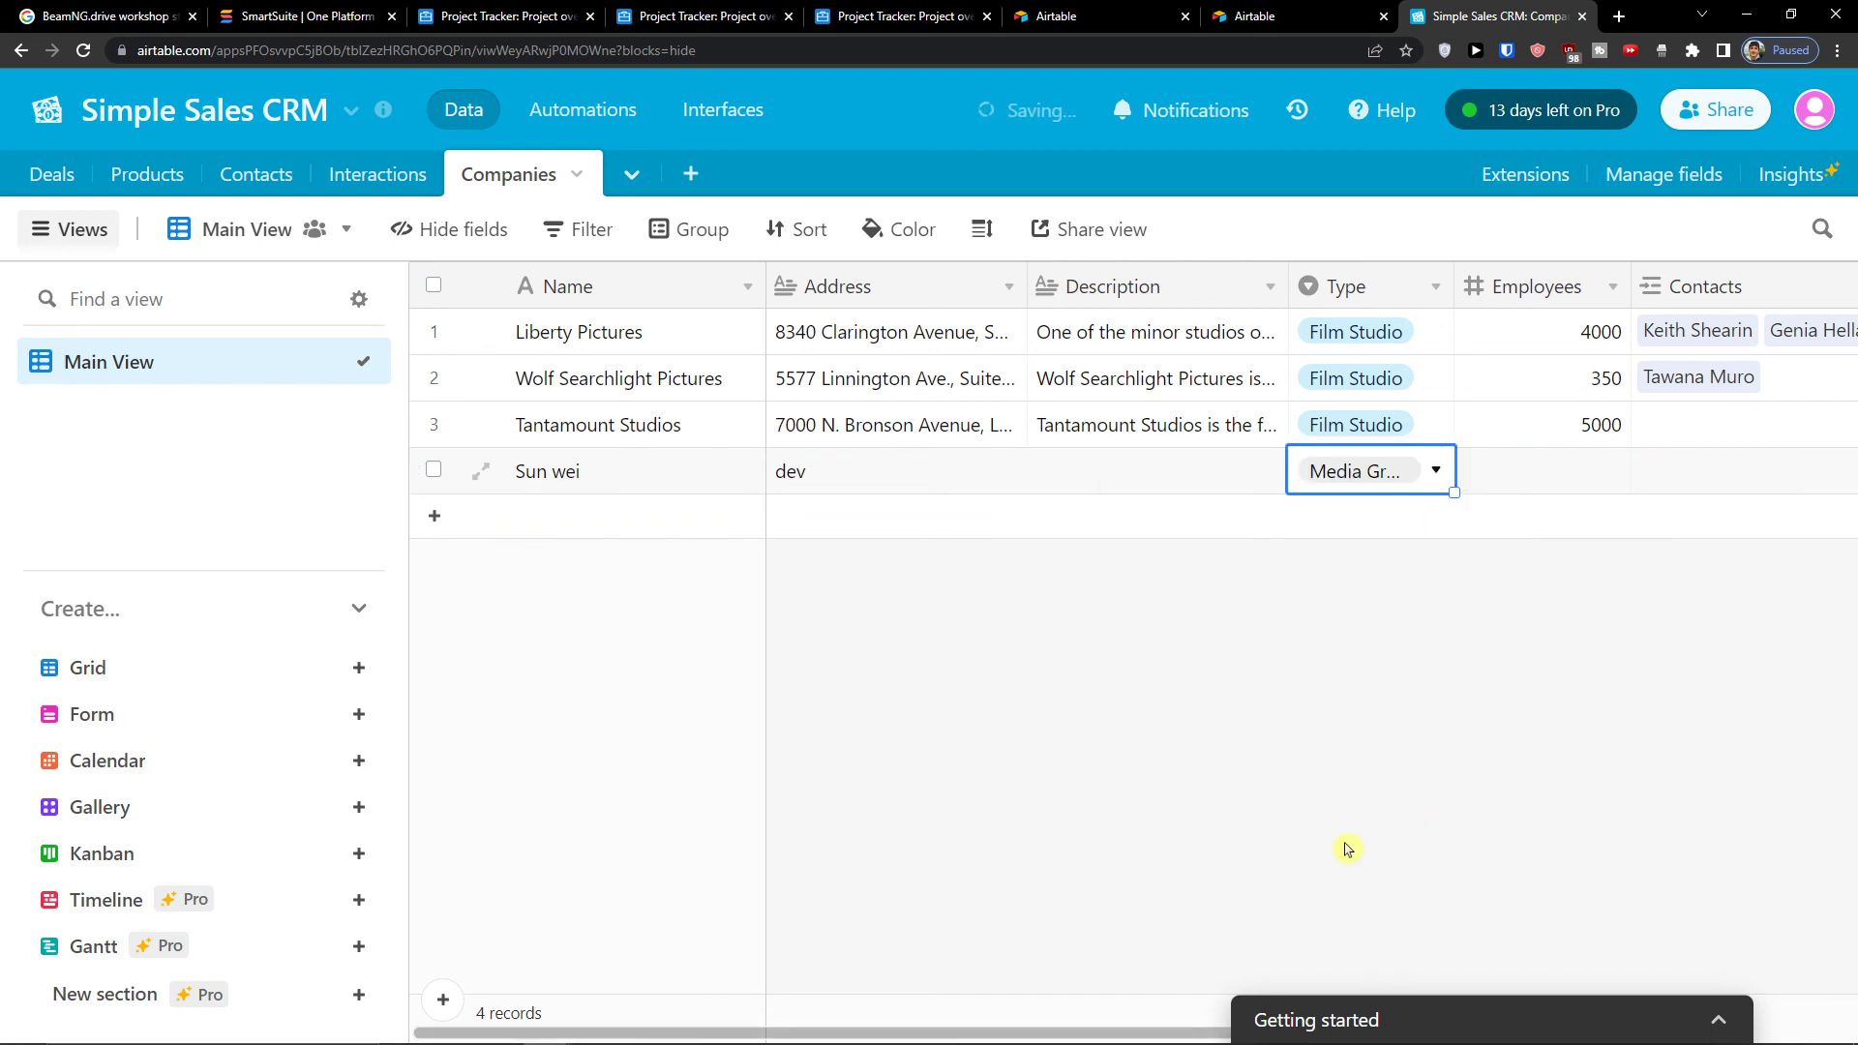
{"action": "left_click_drag", "start_coordinate": [971, 1032], "coordinate": [1388, 1038]}
{"action": "left_click", "coordinate": [1200, 489]}
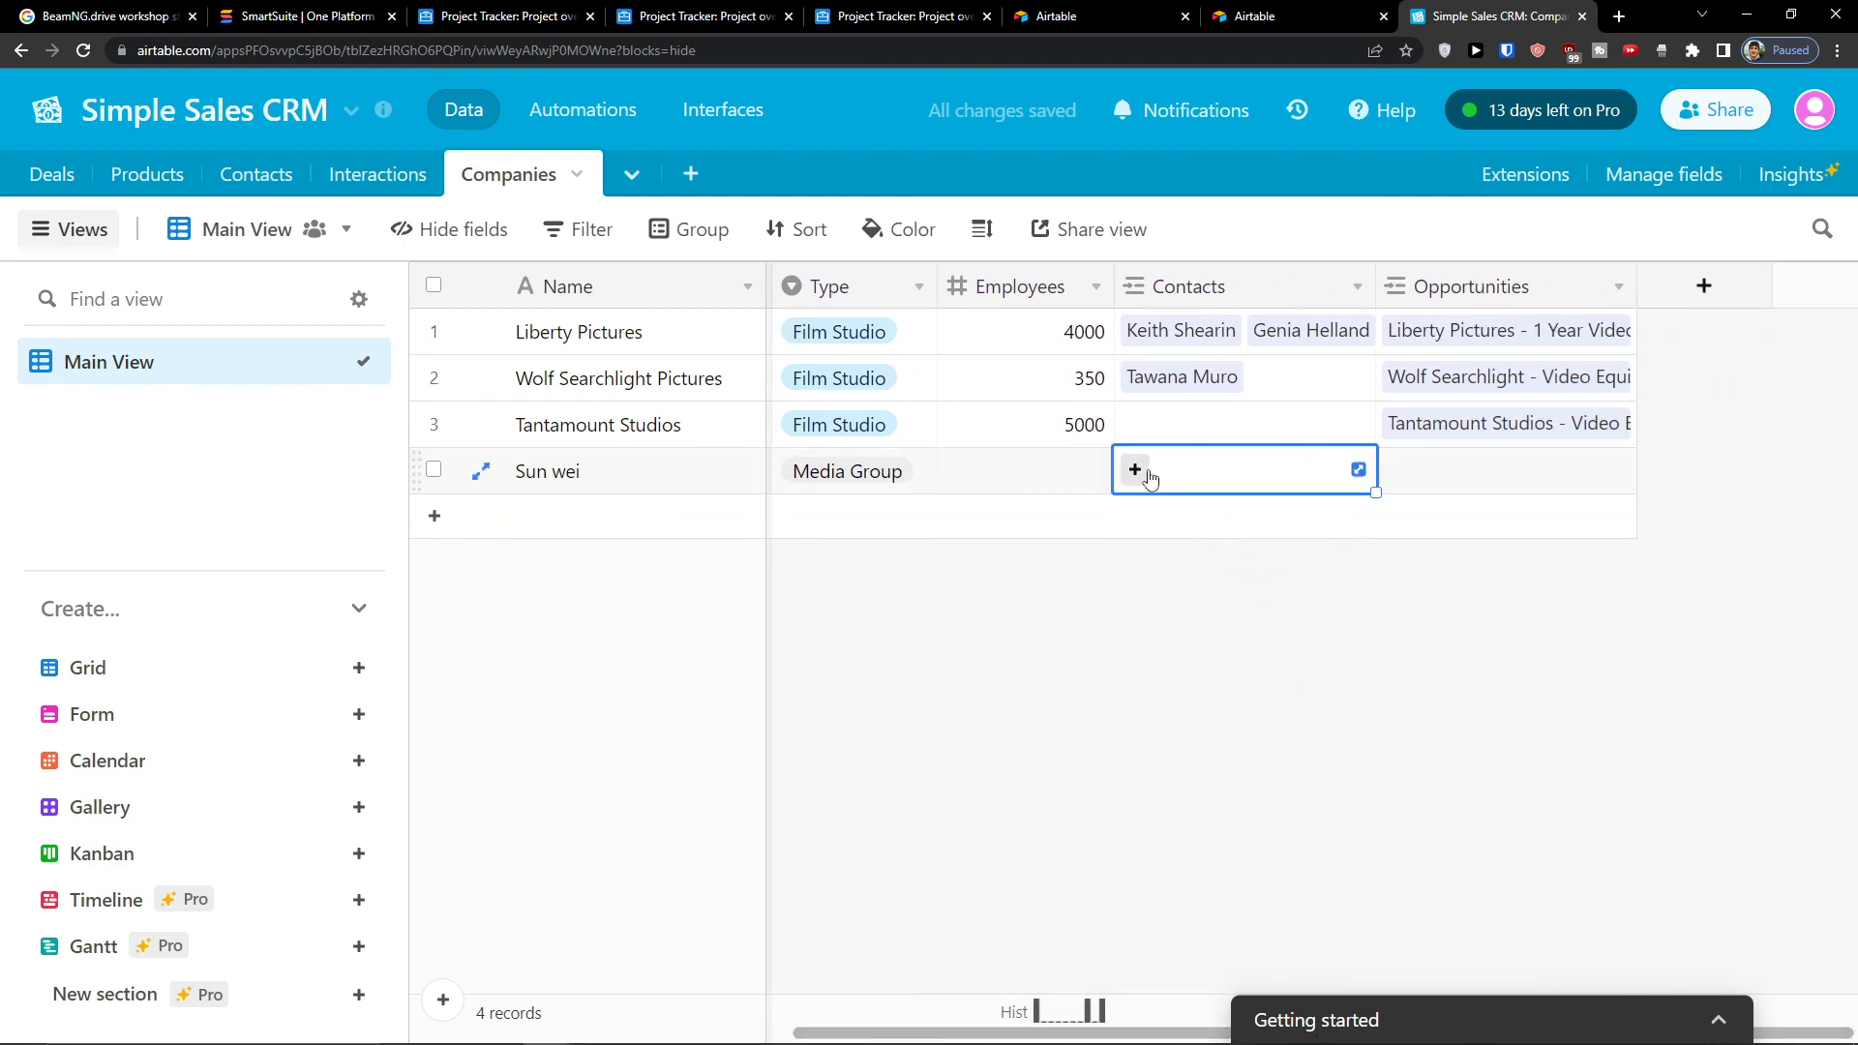
{"action": "left_click", "coordinate": [1137, 472]}
{"action": "left_click", "coordinate": [961, 222]}
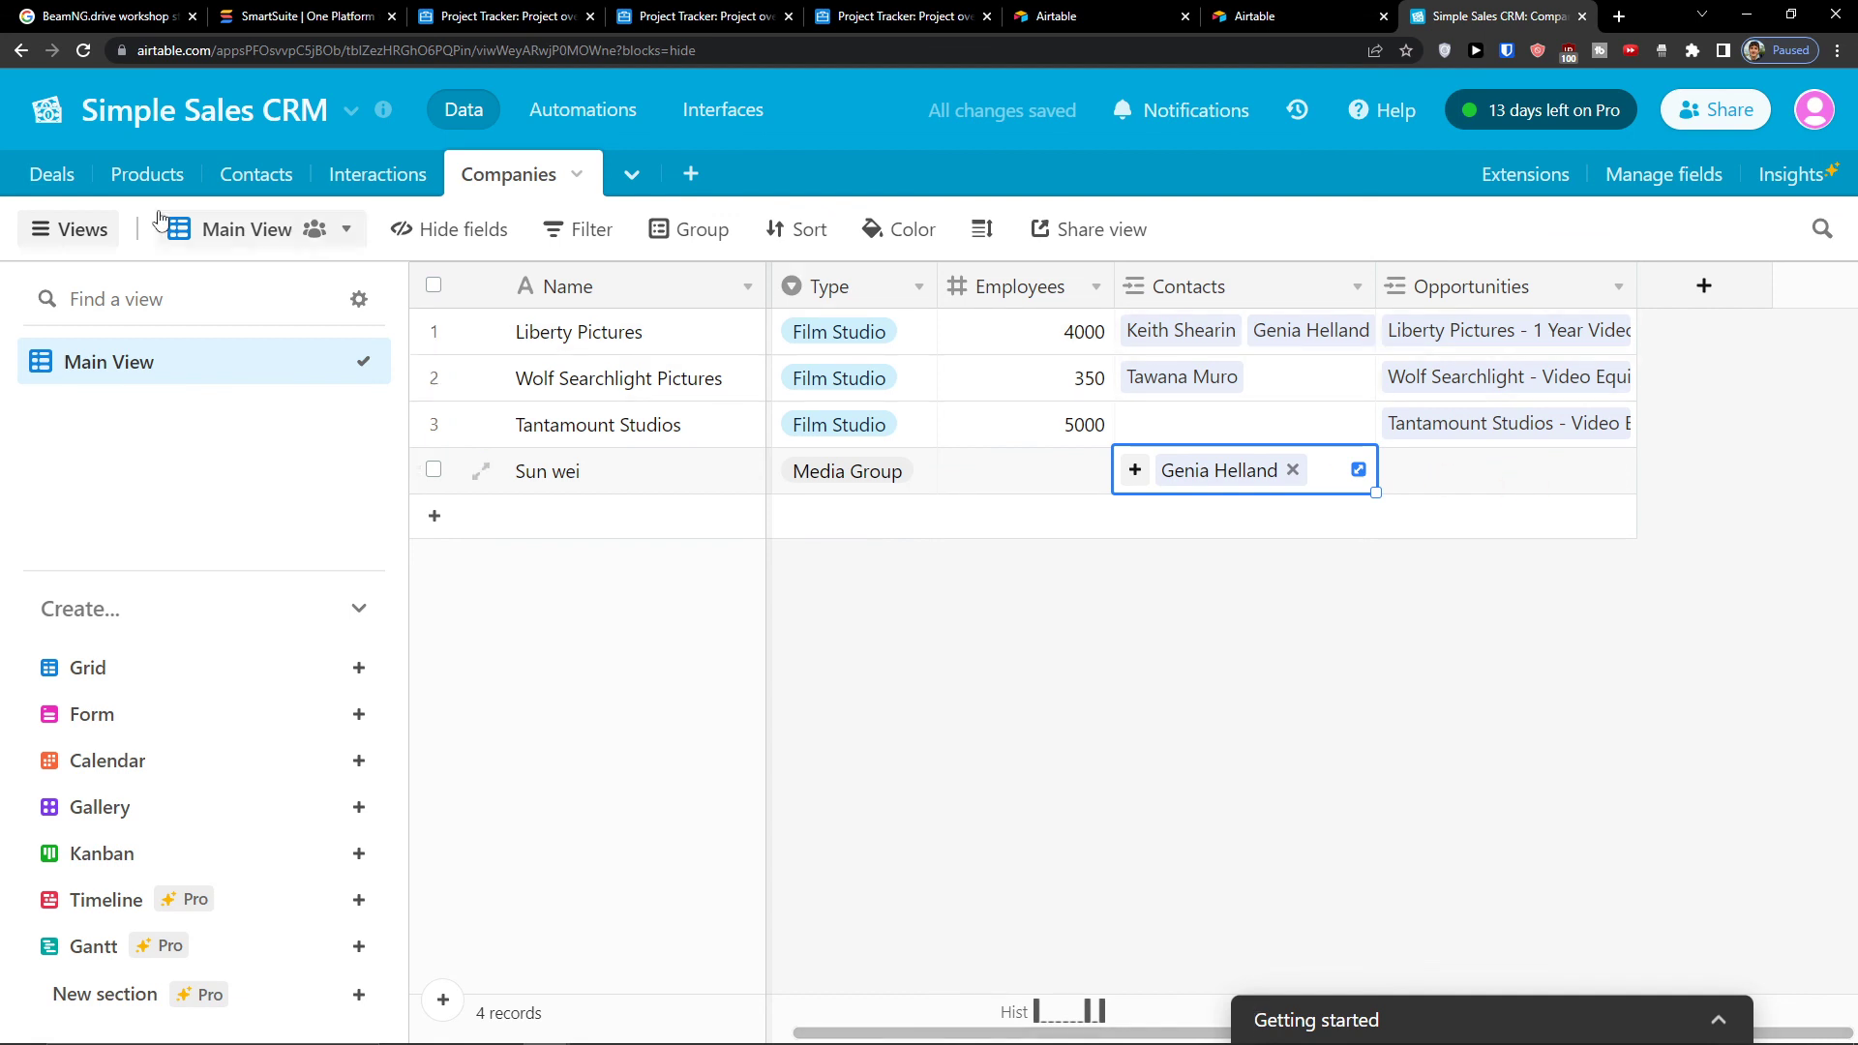
{"action": "left_click", "coordinate": [26, 182]}
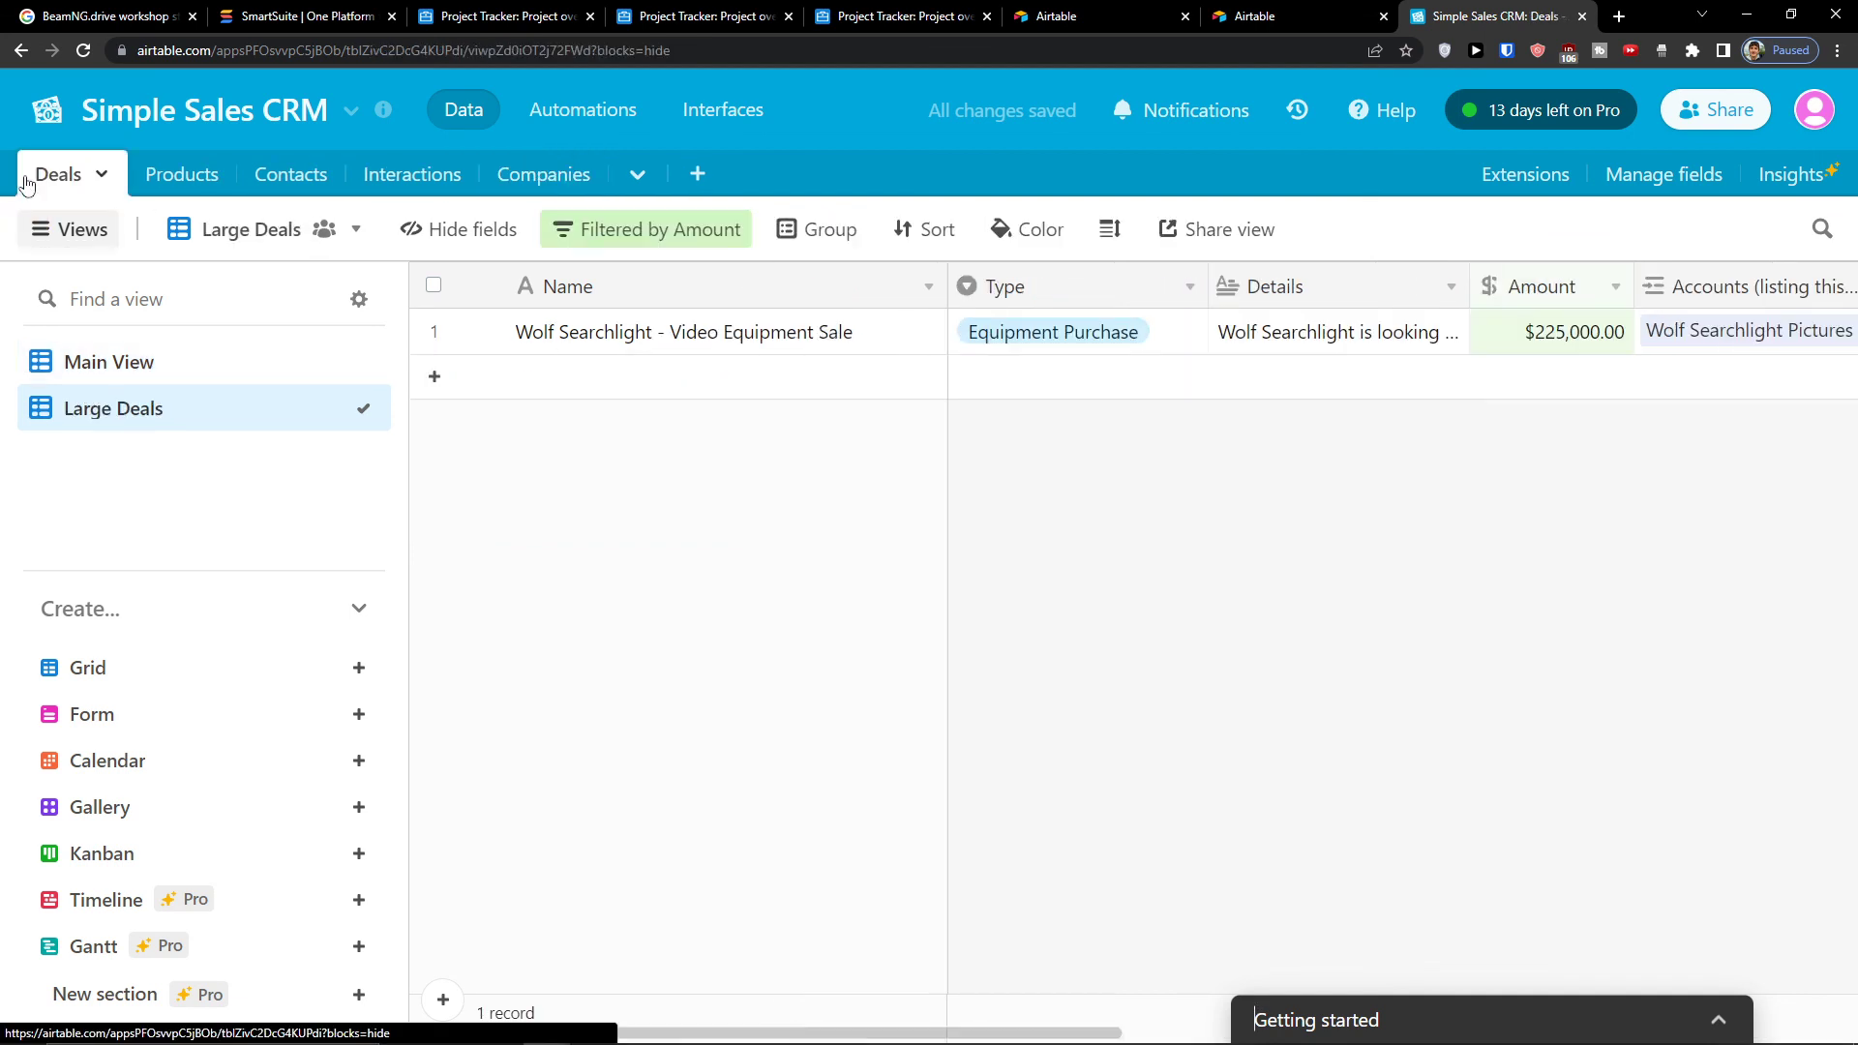